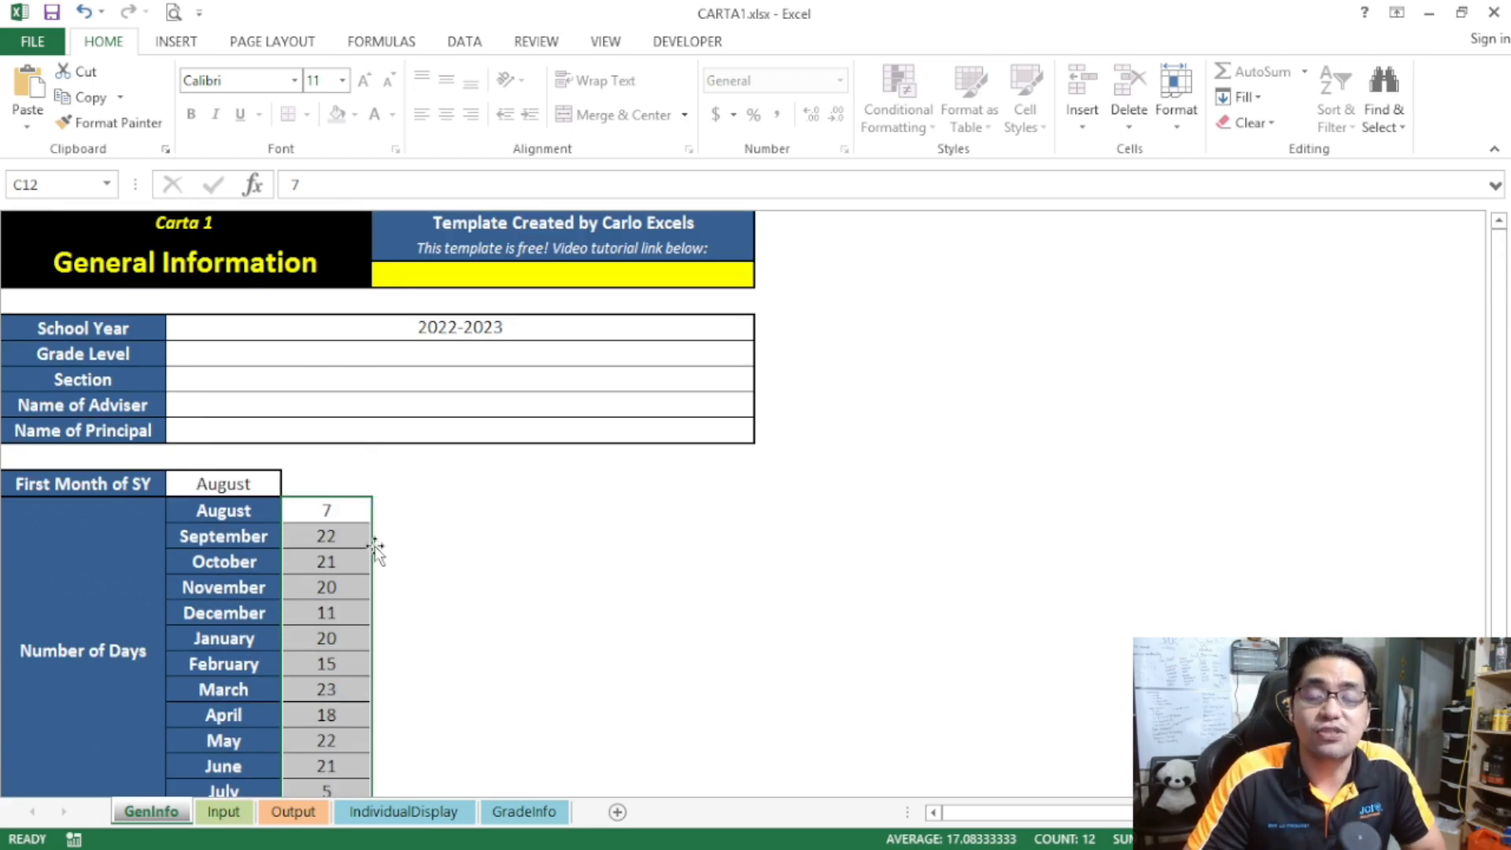
# - Set the grade level to 10 in the general information
pyautogui.scroll(-1, 376, 551)
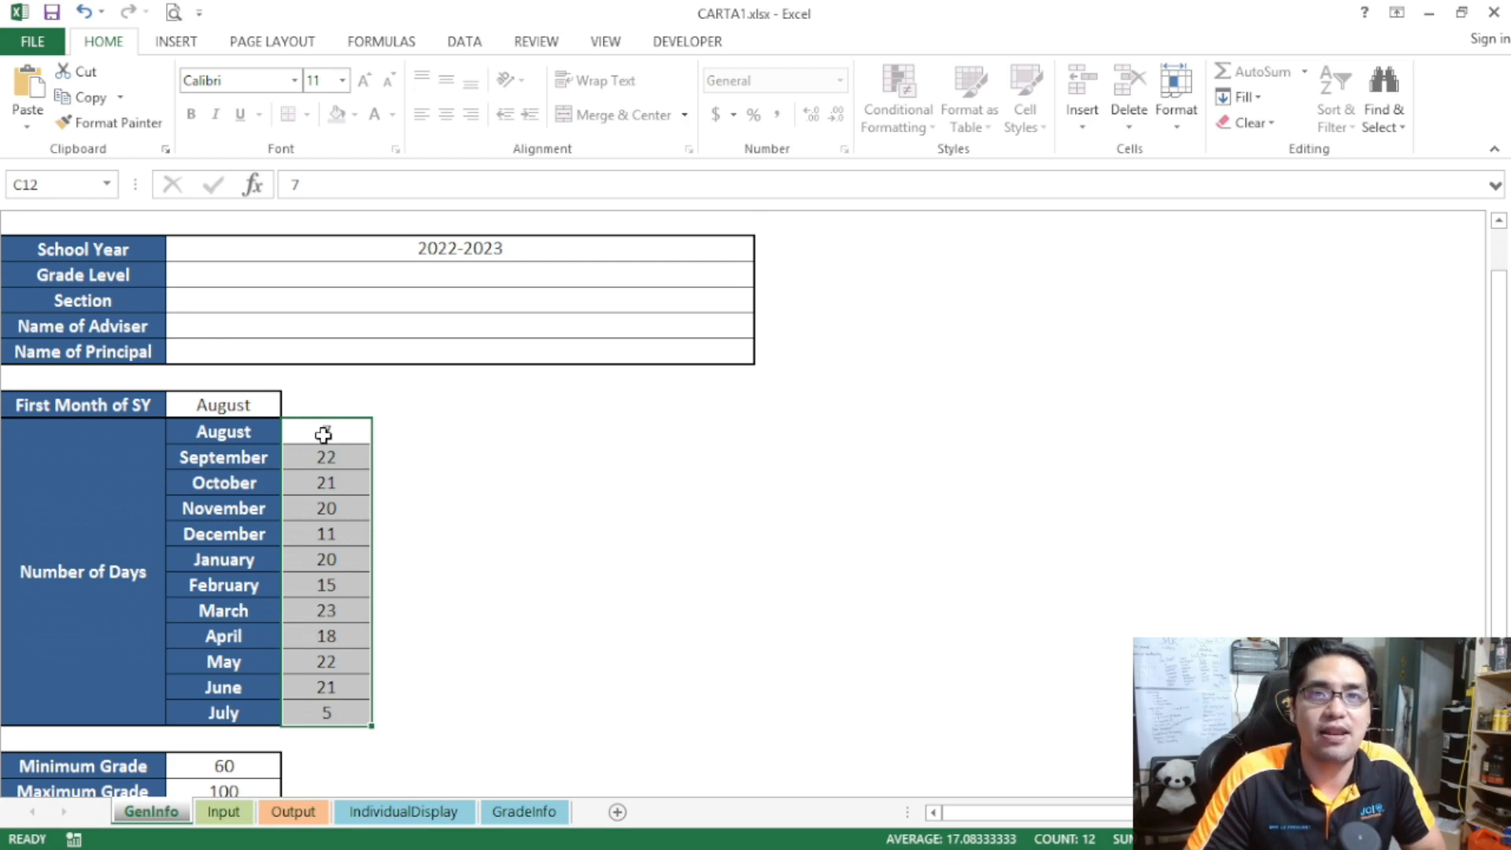
pyautogui.scroll(1, 323, 435)
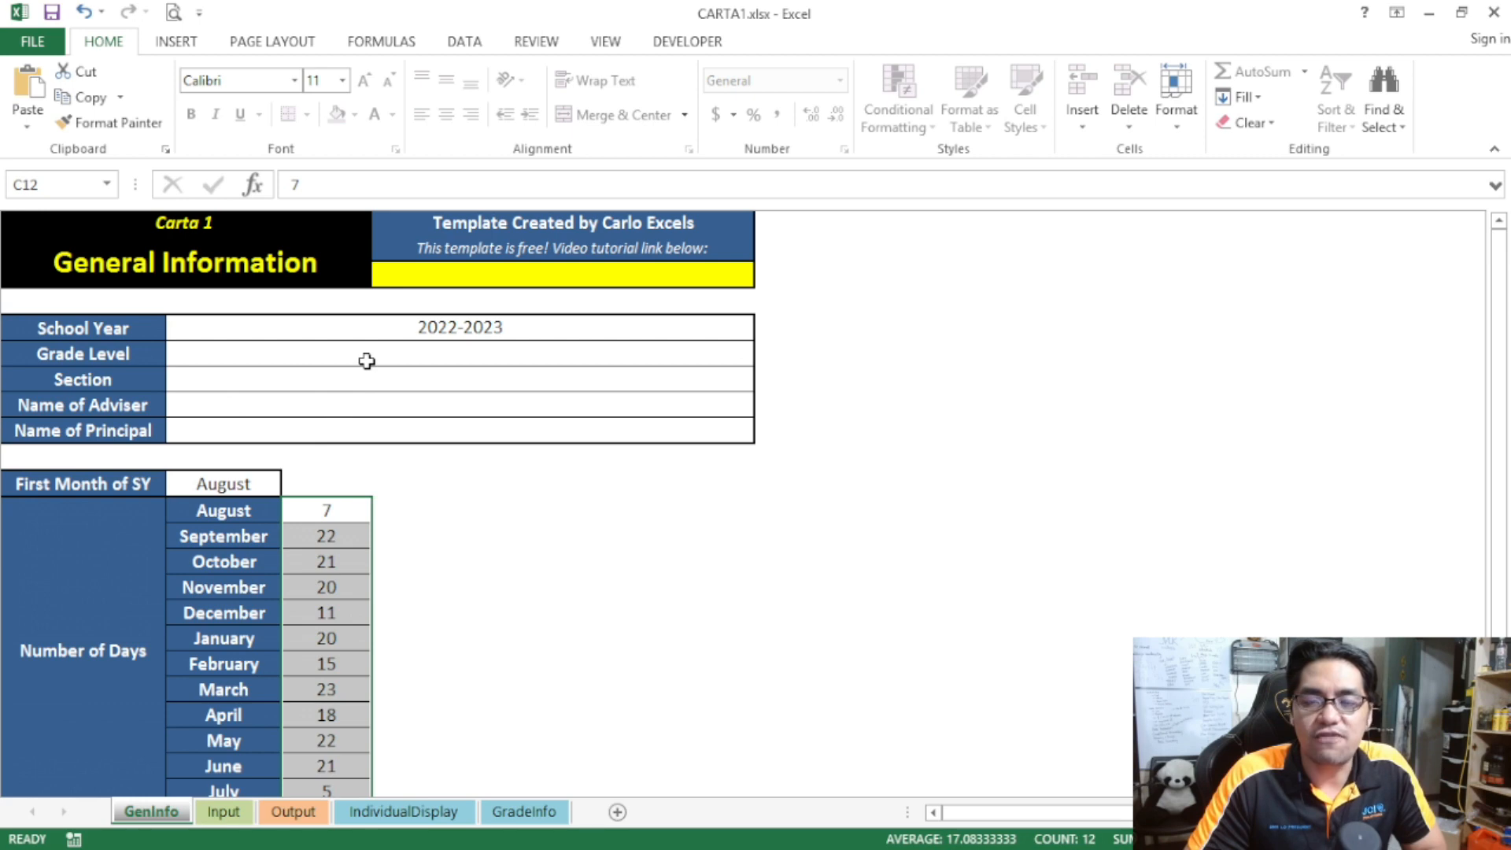
pyautogui.click(368, 362)
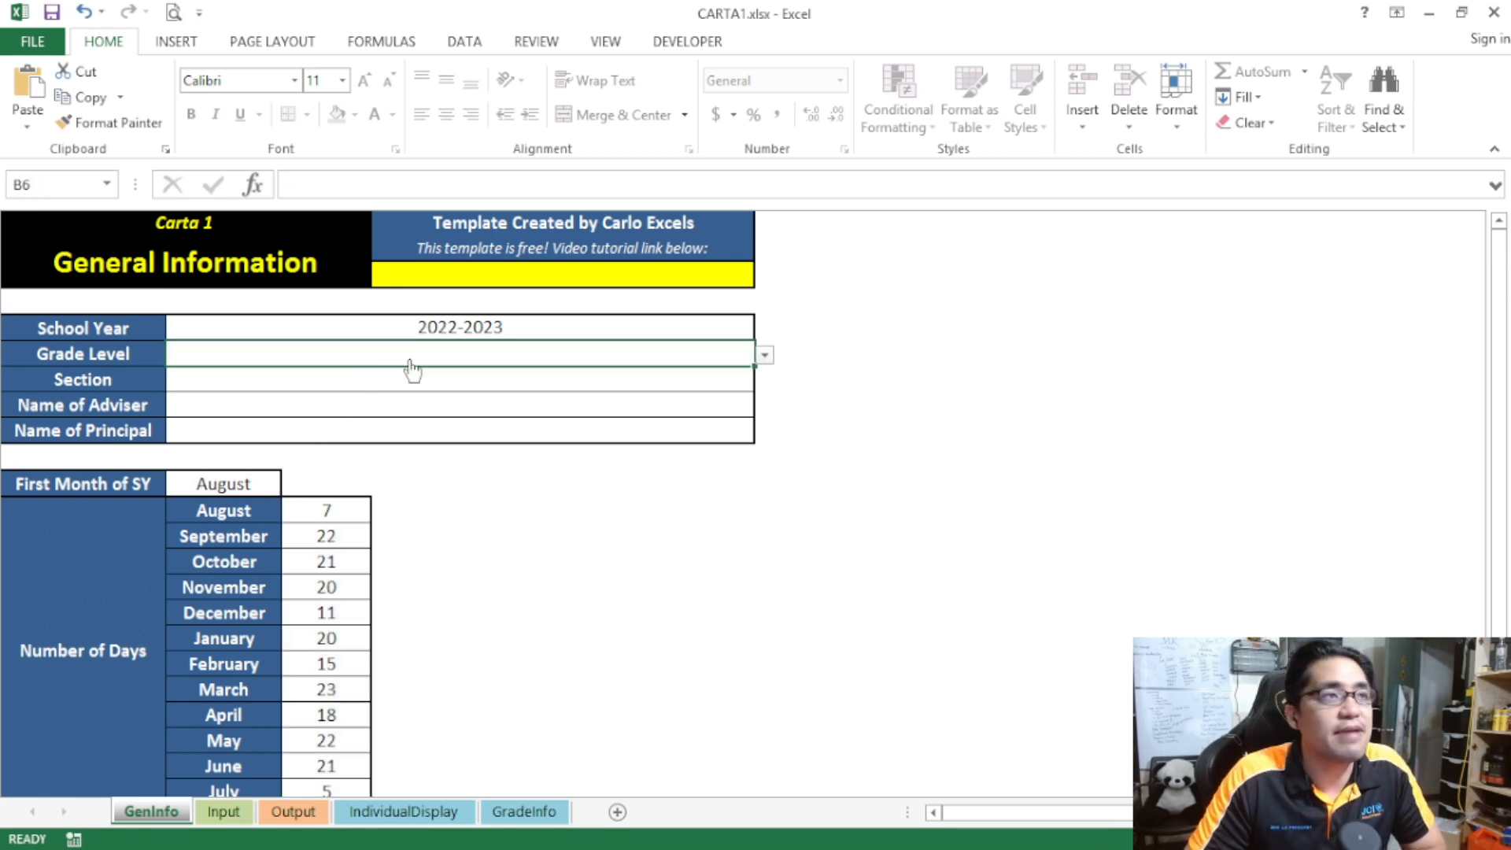
pyautogui.hotkey('alt', 'Down')
pyautogui.moveTo(767, 423); pyautogui.dragTo(770, 414)
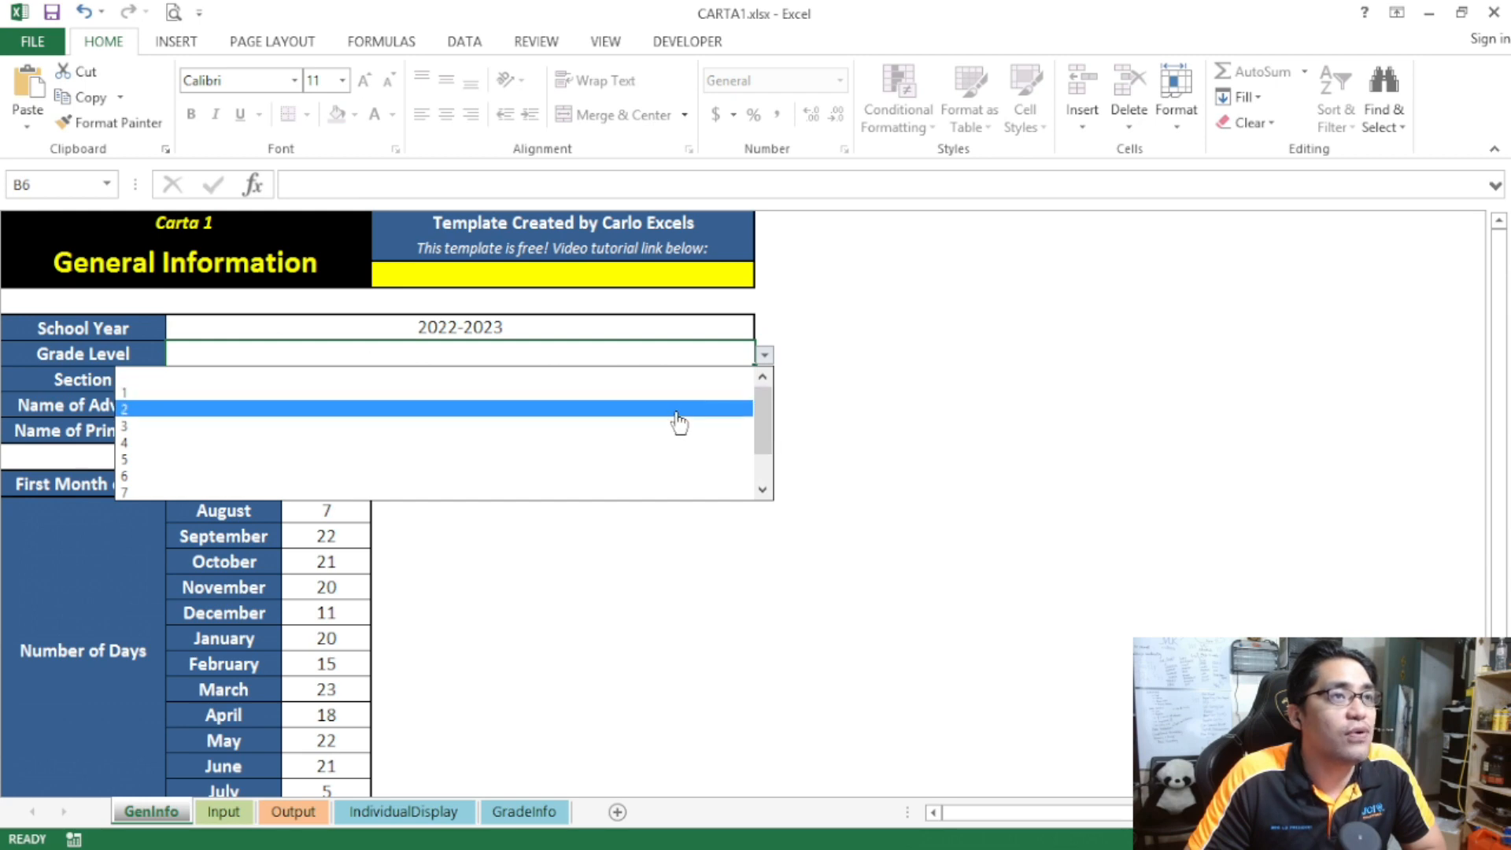
pyautogui.moveTo(766, 409)
pyautogui.mouseDown()
pyautogui.moveTo(756, 476)
pyautogui.moveTo(739, 381)
pyautogui.moveTo(767, 431)
pyautogui.moveTo(764, 398)
pyautogui.mouseUp()
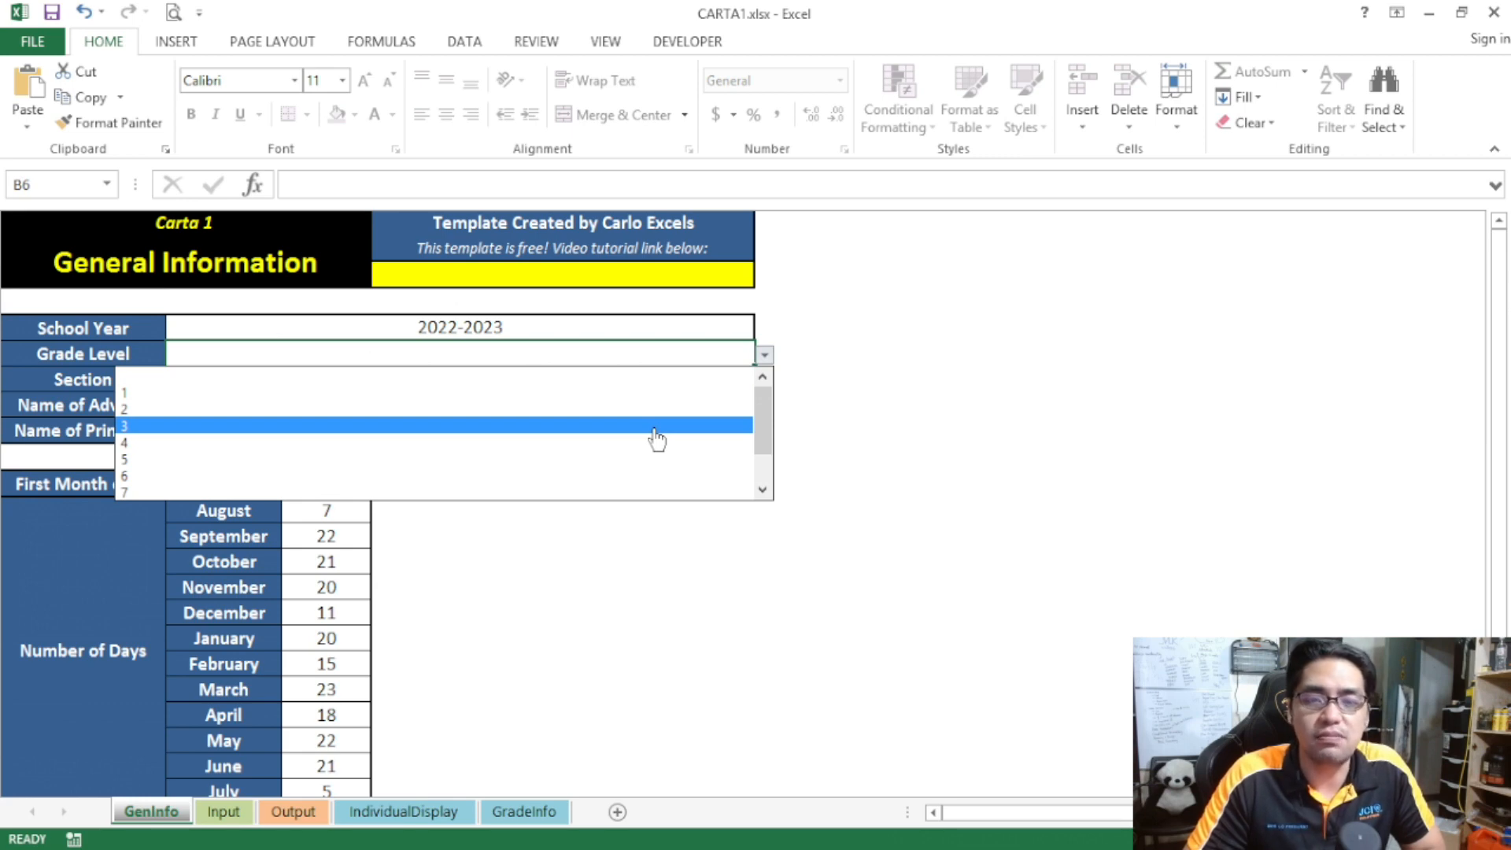
pyautogui.moveTo(762, 443); pyautogui.dragTo(754, 407)
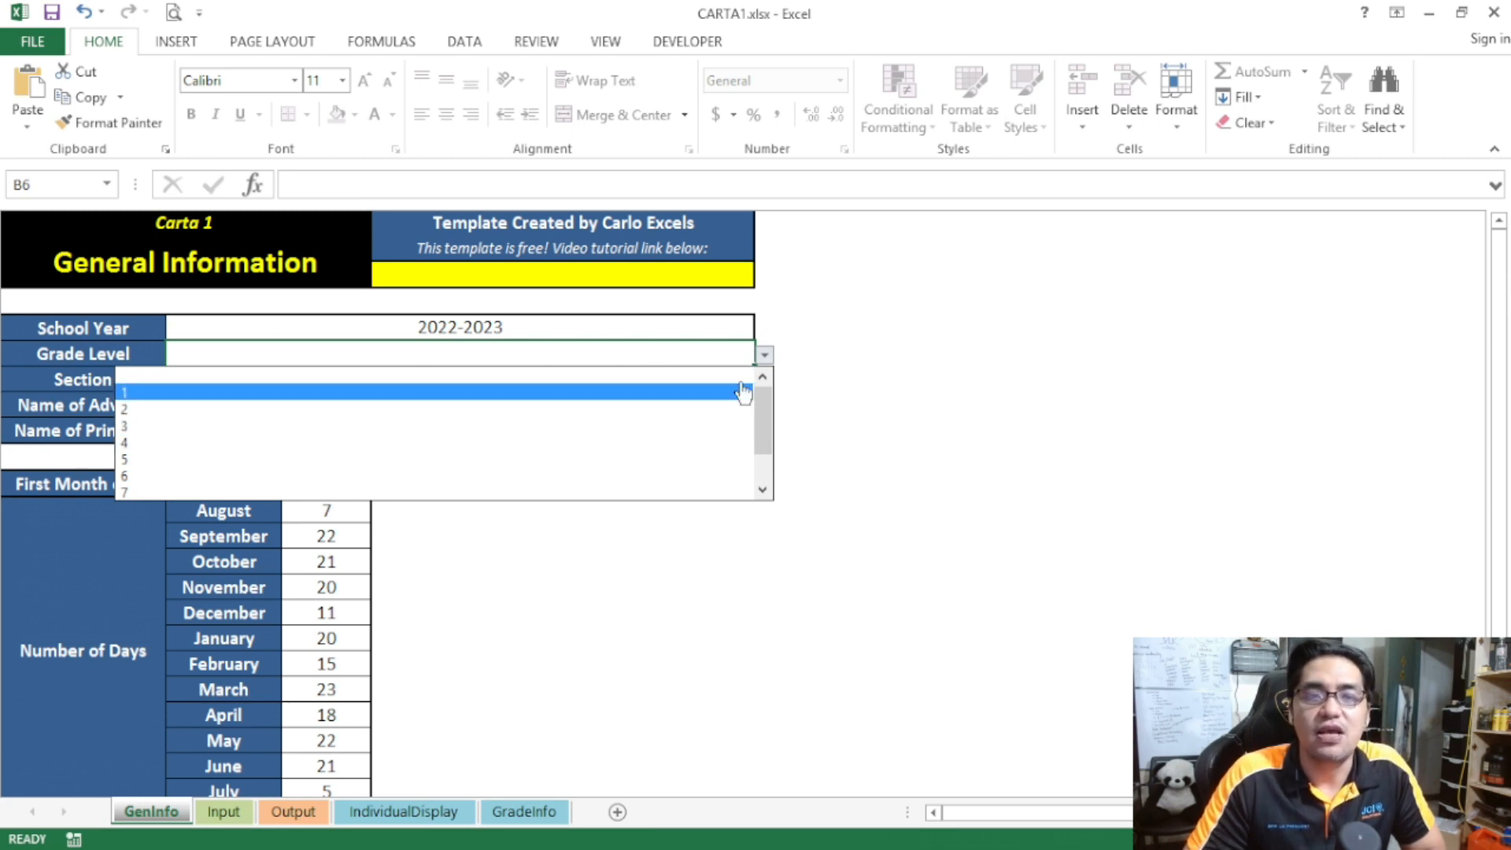
pyautogui.moveTo(762, 410); pyautogui.dragTo(768, 476)
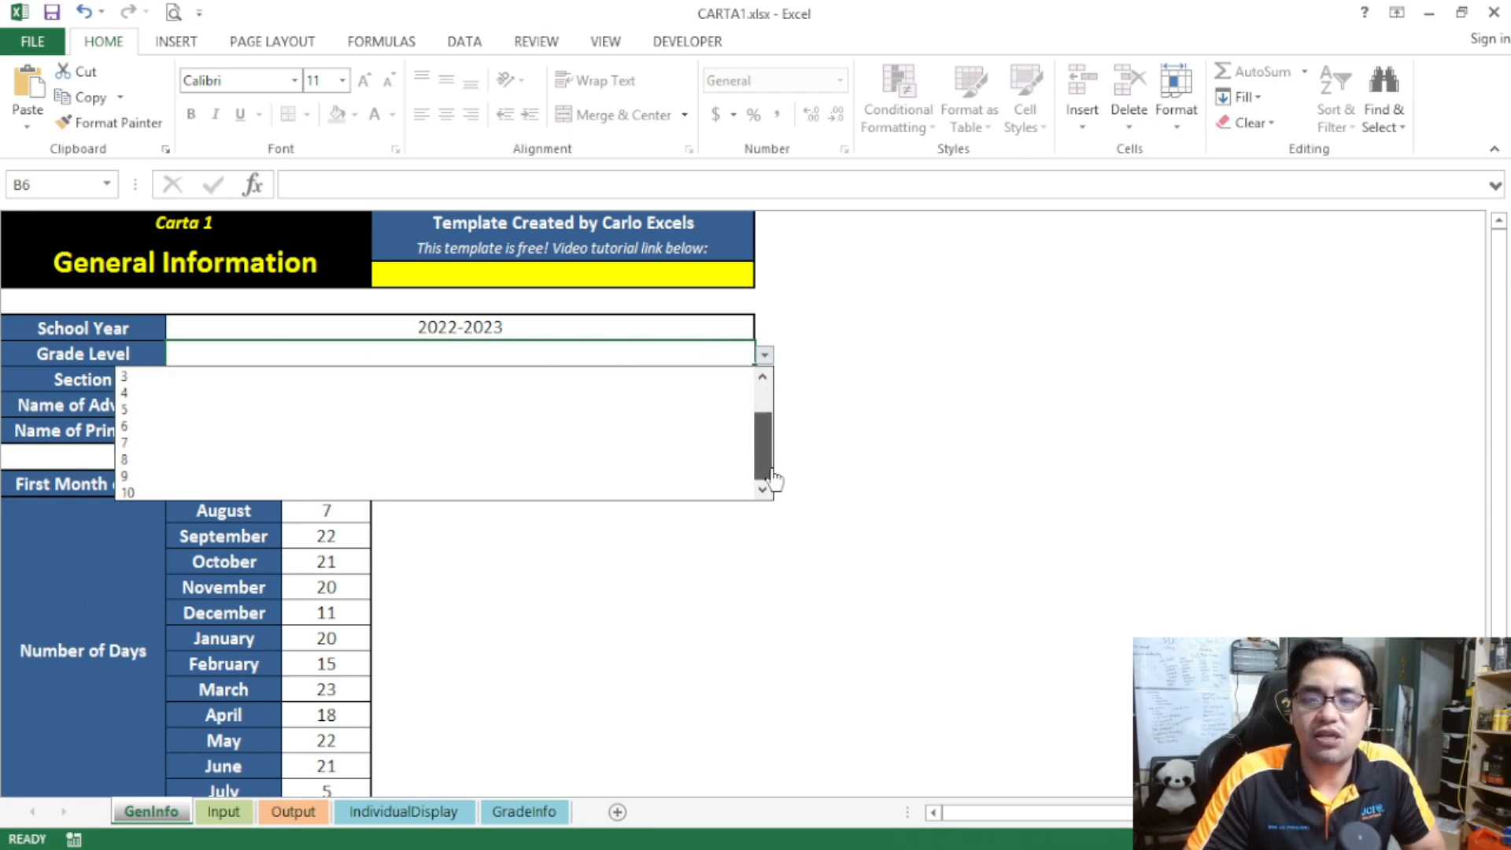
pyautogui.click(698, 493)
# - Enter Matatag as the section name
pyautogui.click(551, 382)
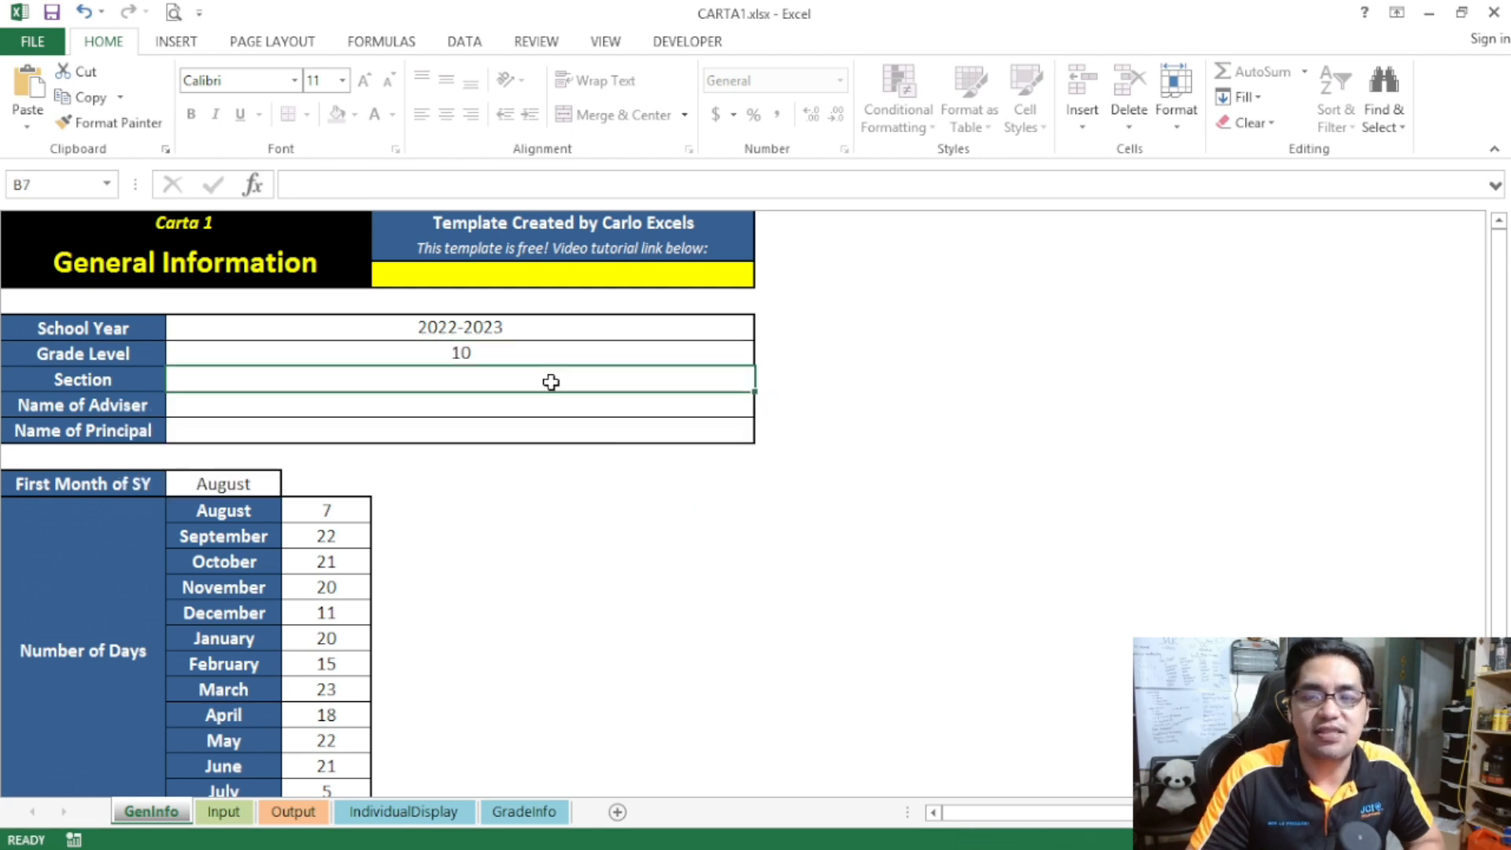
pyautogui.write('Ma')
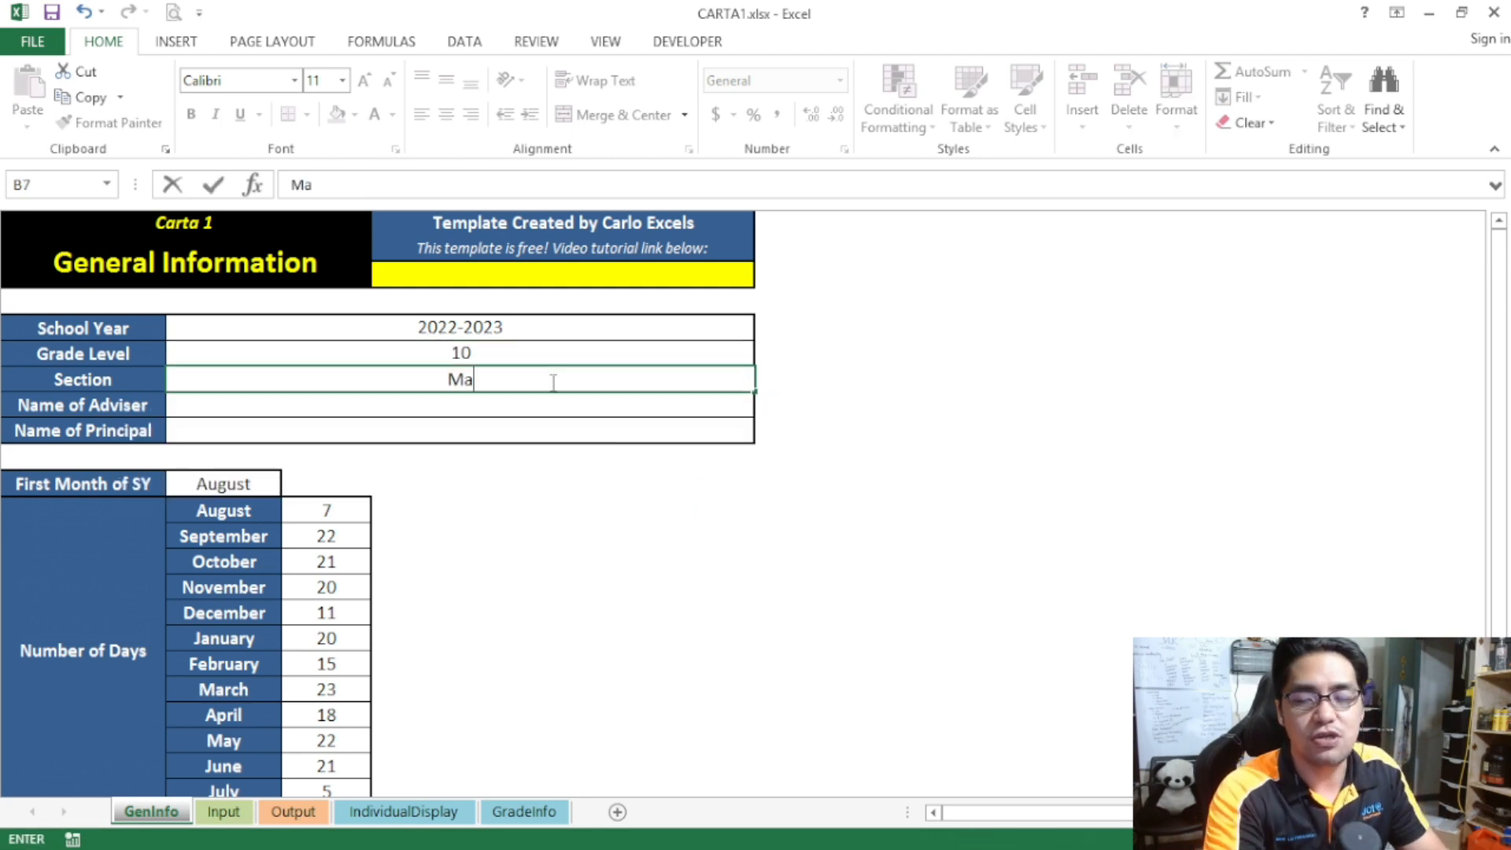
pyautogui.write('tatag')
pyautogui.press('Return')
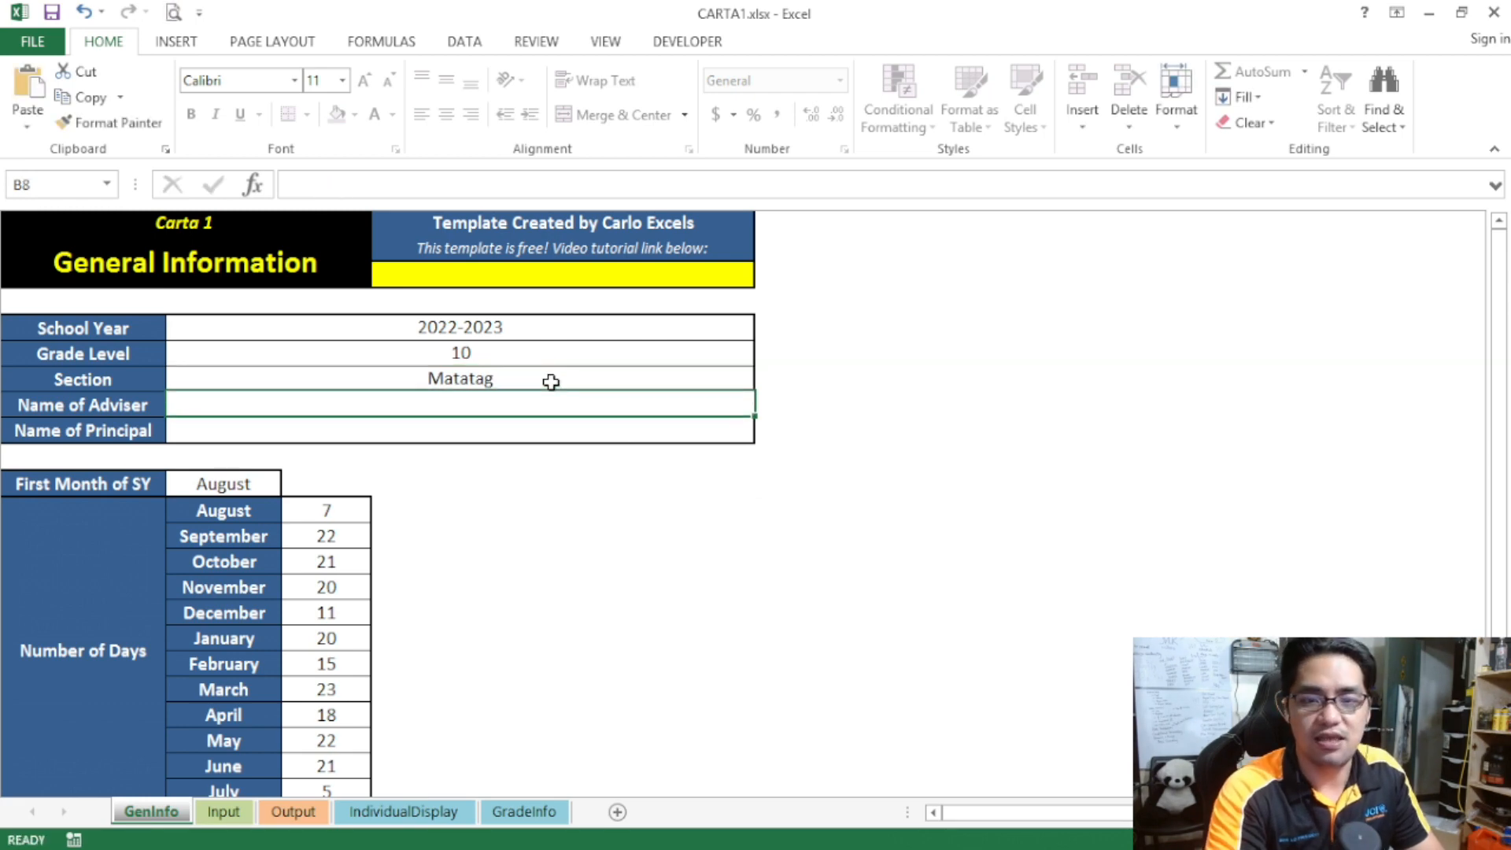
# - Fill in the adviser's full name and the principal's full name
pyautogui.write('Juan ')
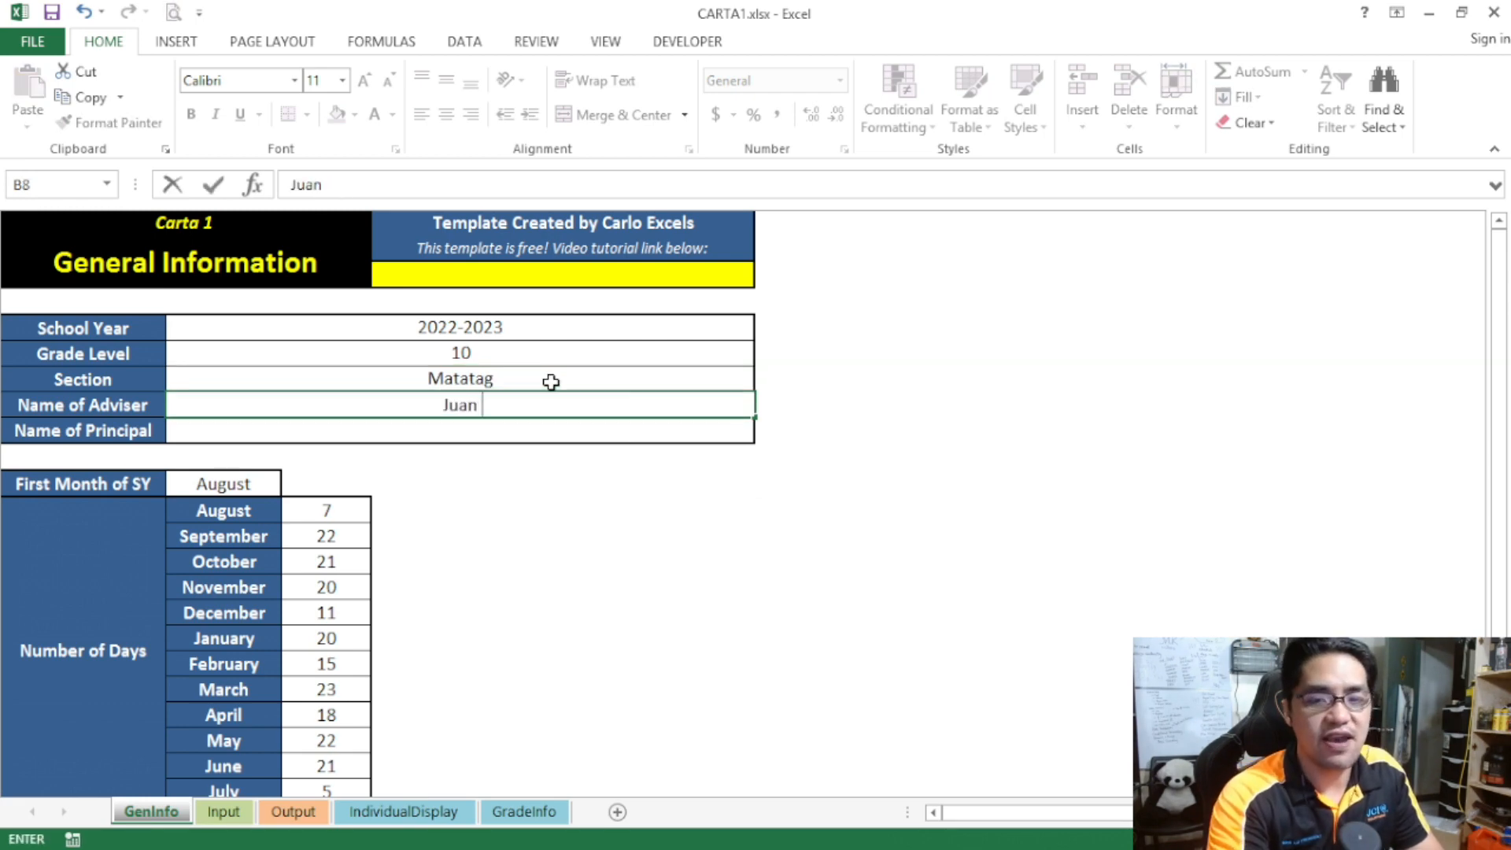
pyautogui.write('de la Cruz')
pyautogui.press('Return')
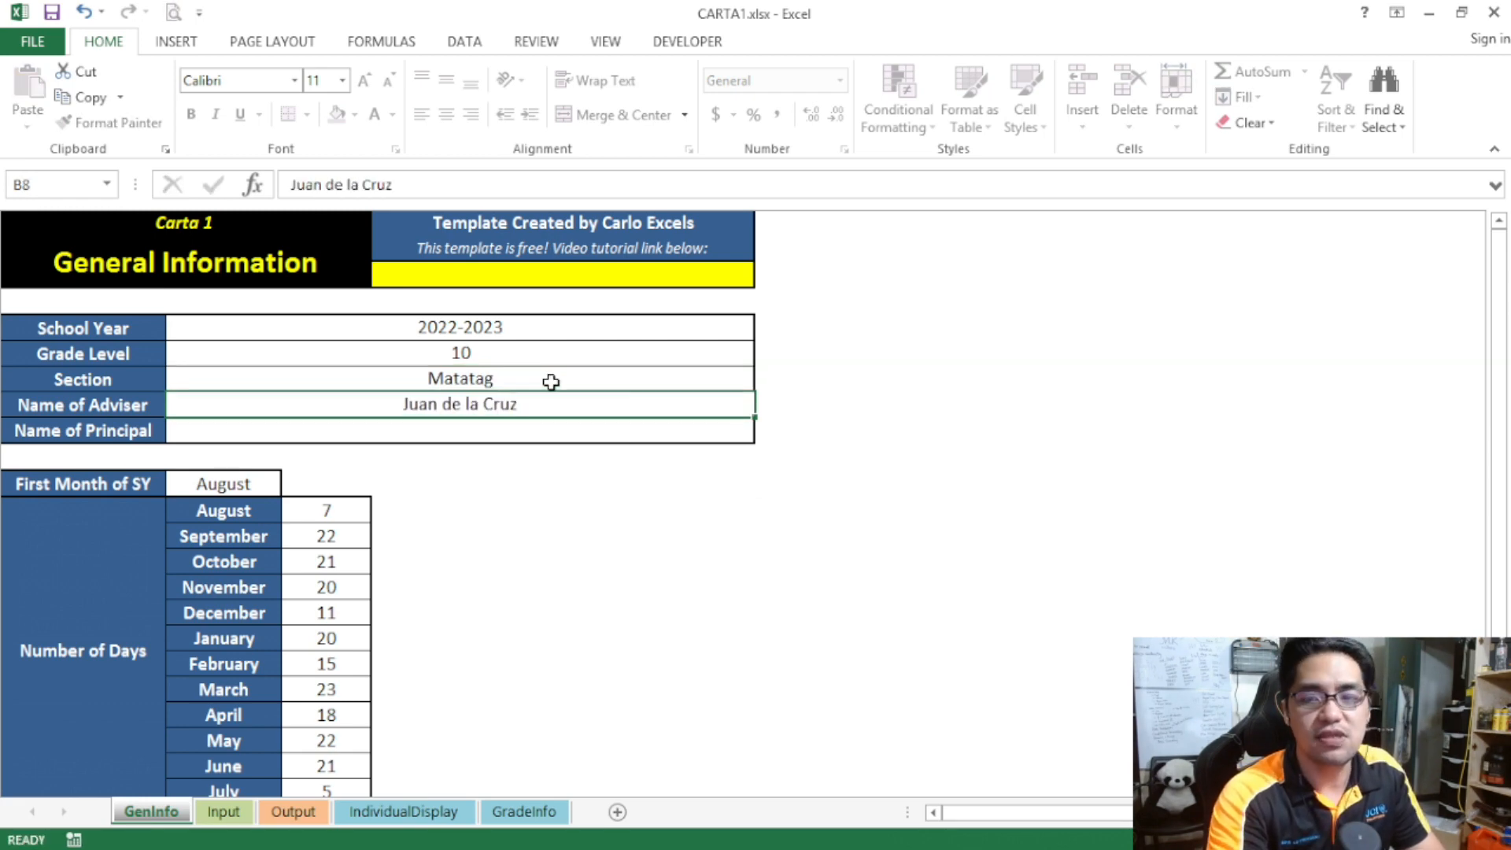
pyautogui.write('Jua')
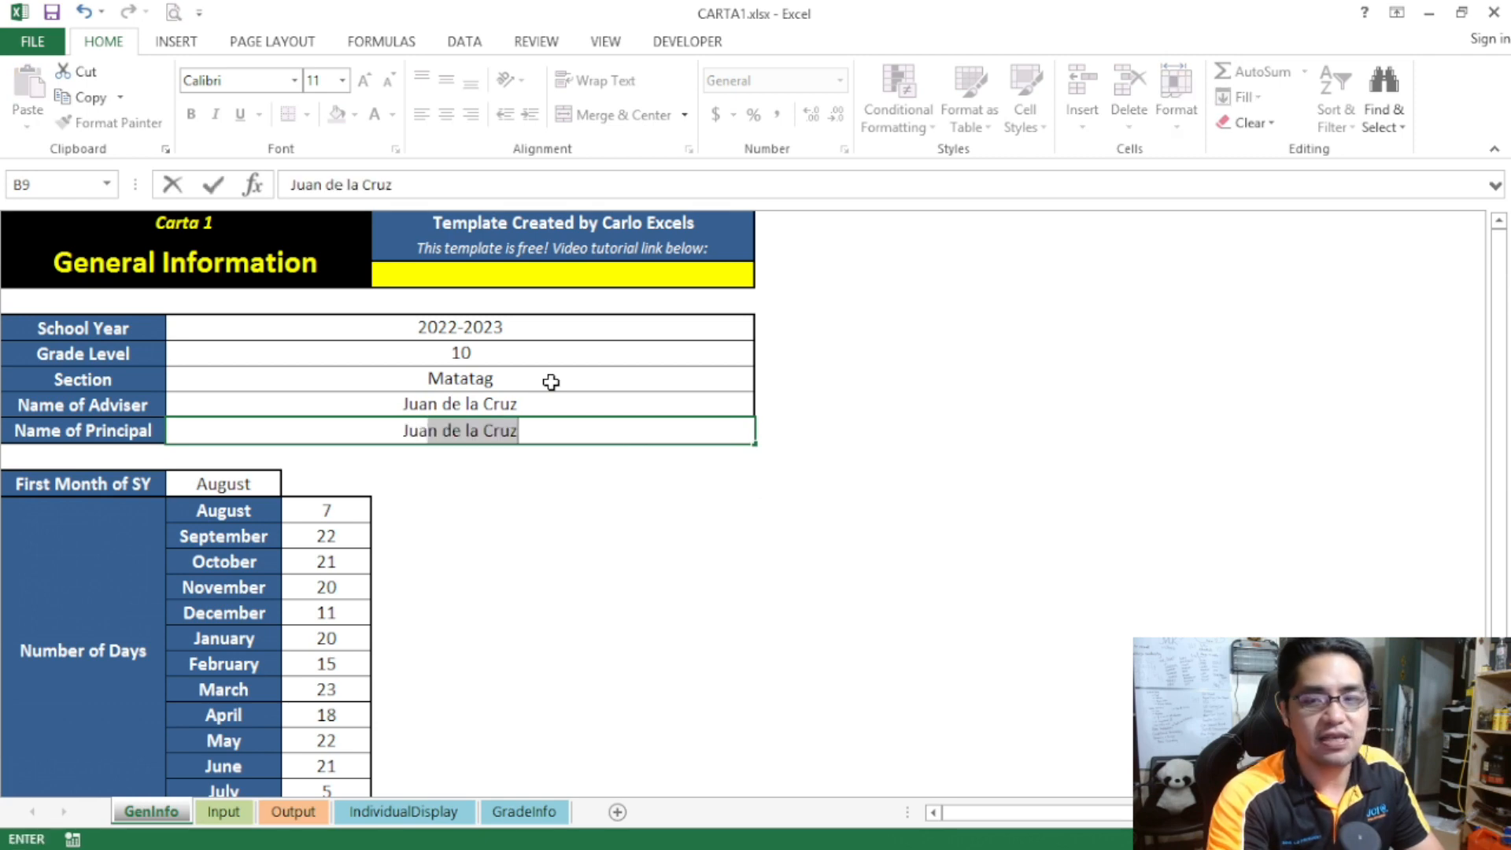
pyautogui.write('na de la Cruz')
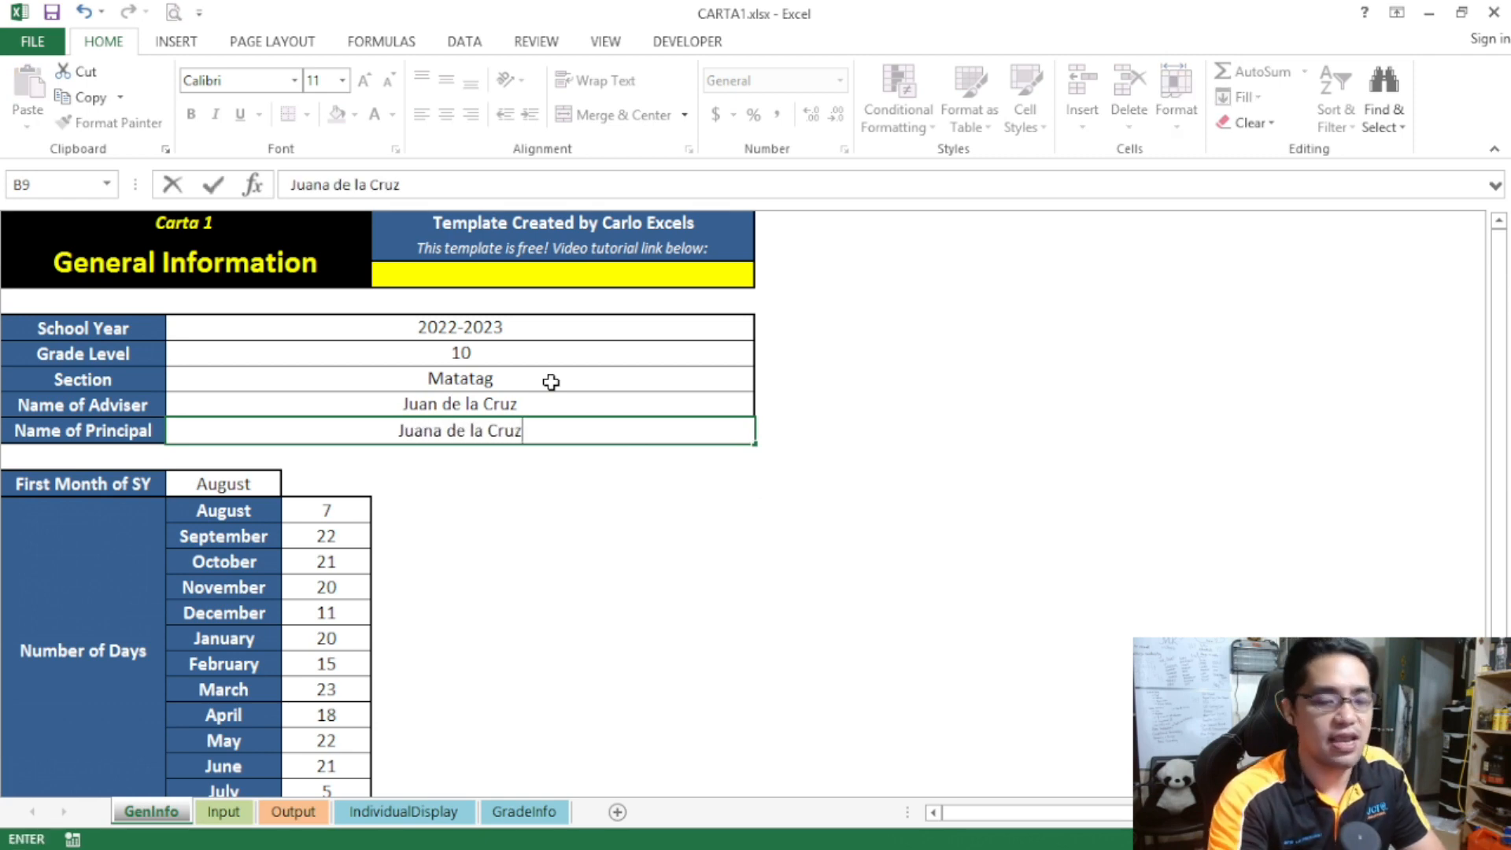
pyautogui.press('Return')
pyautogui.click(297, 274)
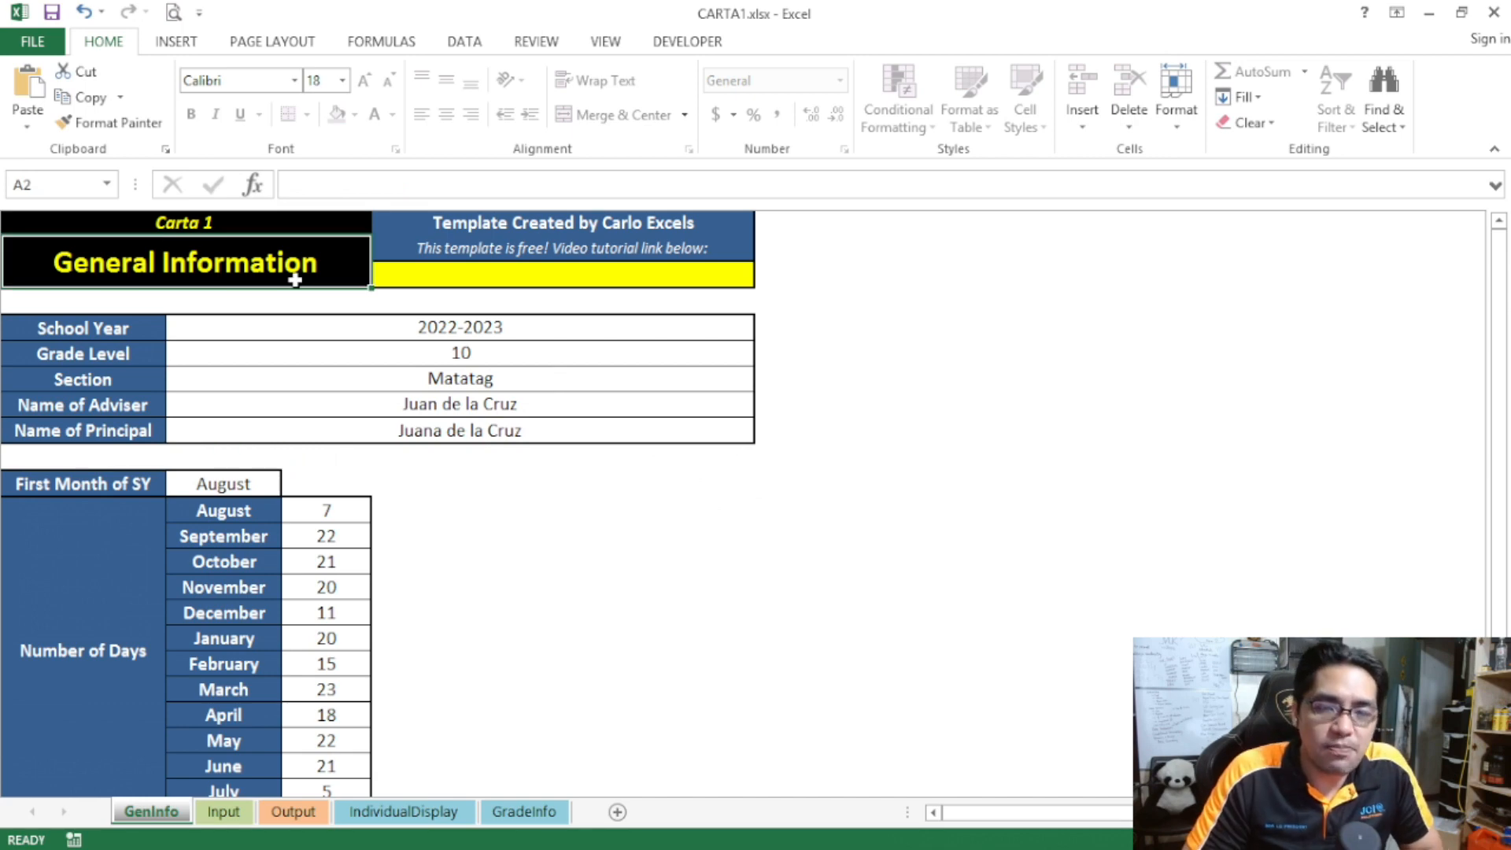
# - Set the minimum grade to 70 and the maximum grade to 95
pyautogui.scroll(-2, 296, 279)
pyautogui.scroll(-1, 296, 279)
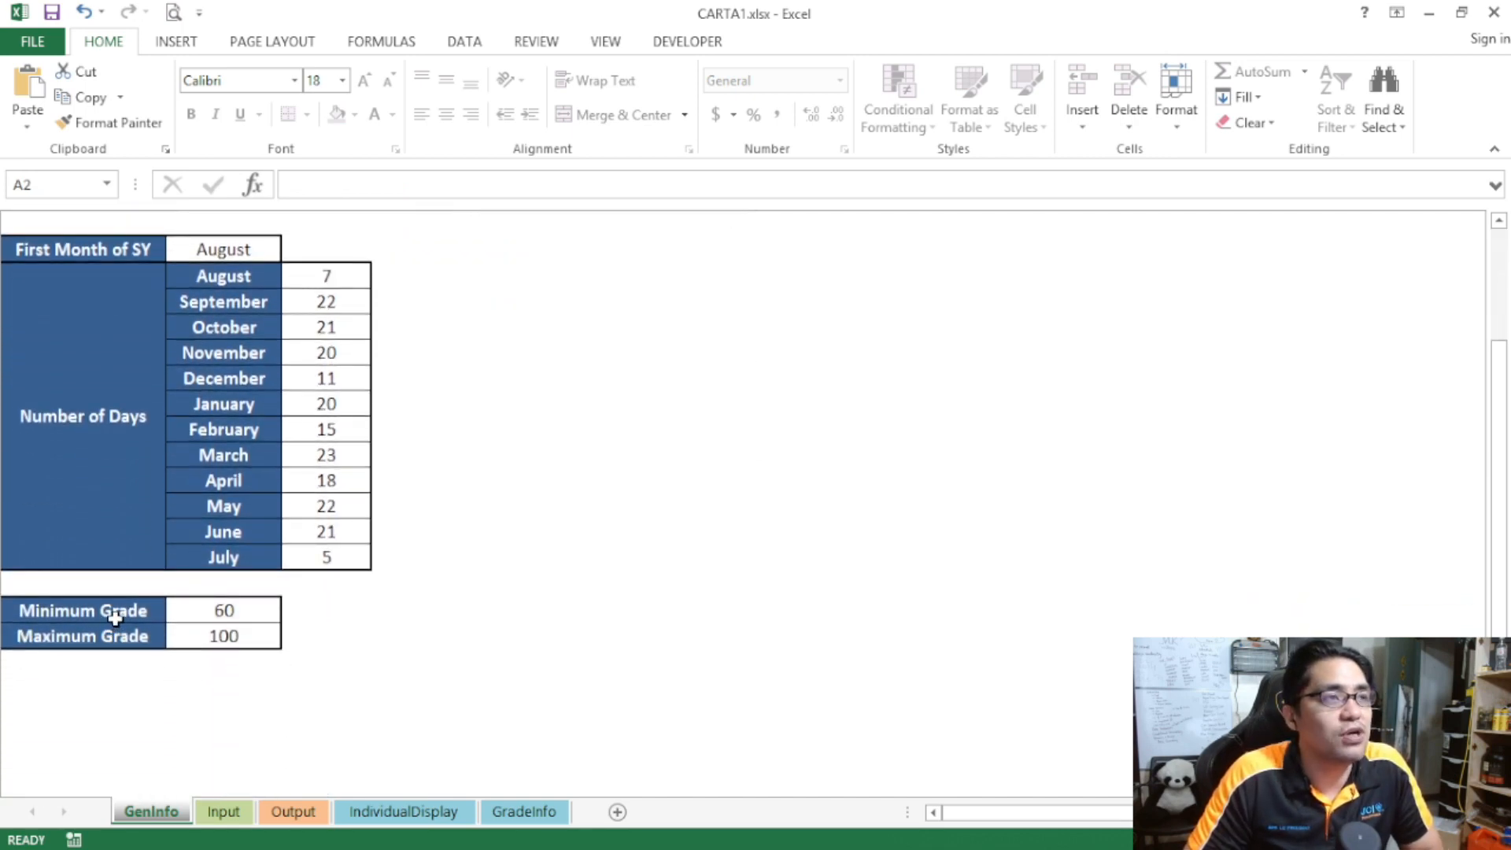
pyautogui.moveTo(130, 611); pyautogui.dragTo(213, 626)
pyautogui.click(189, 607)
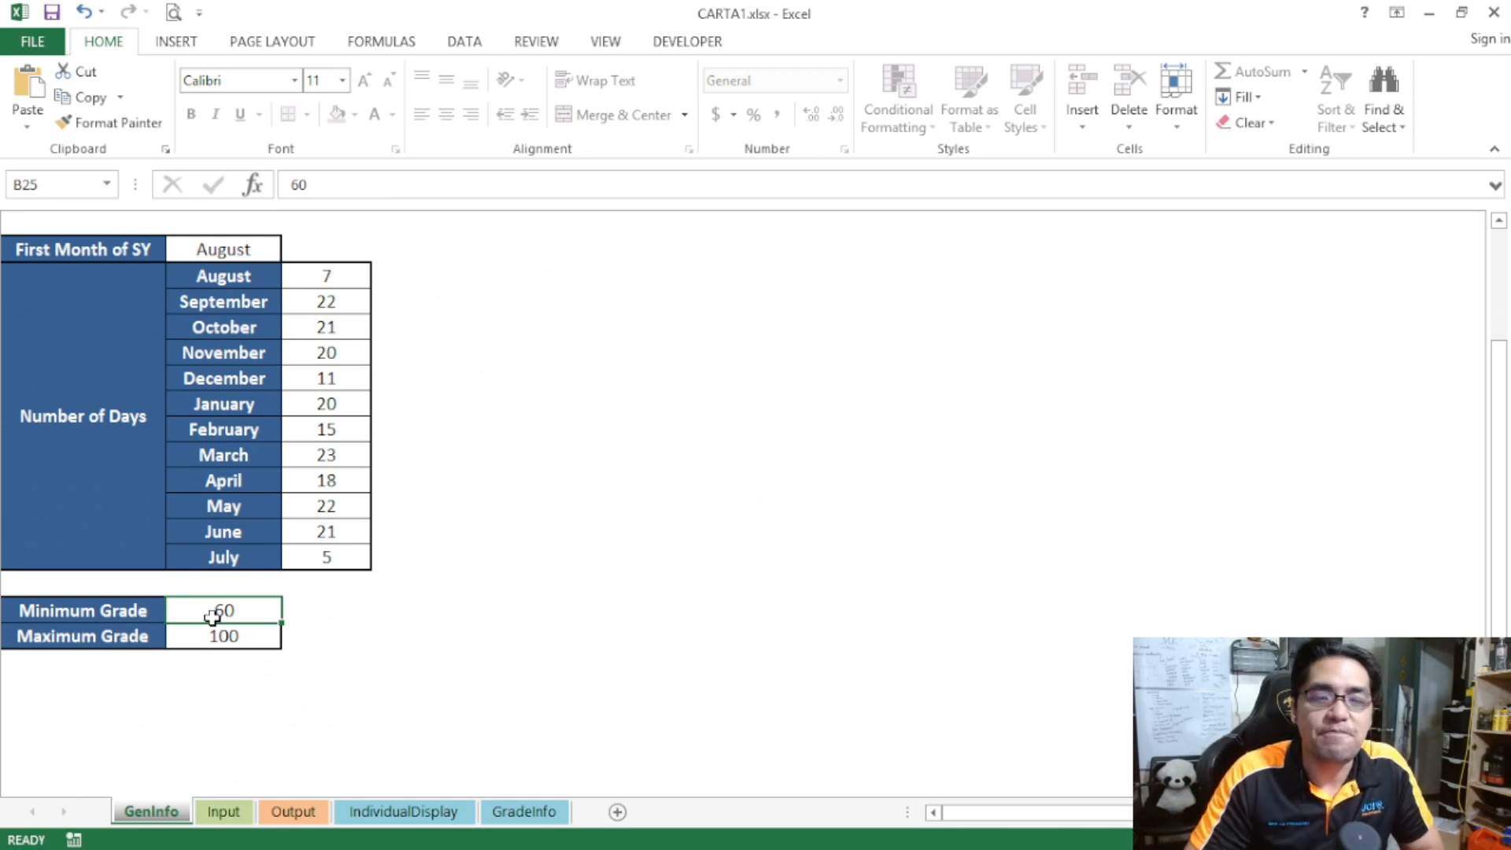
pyautogui.write('70')
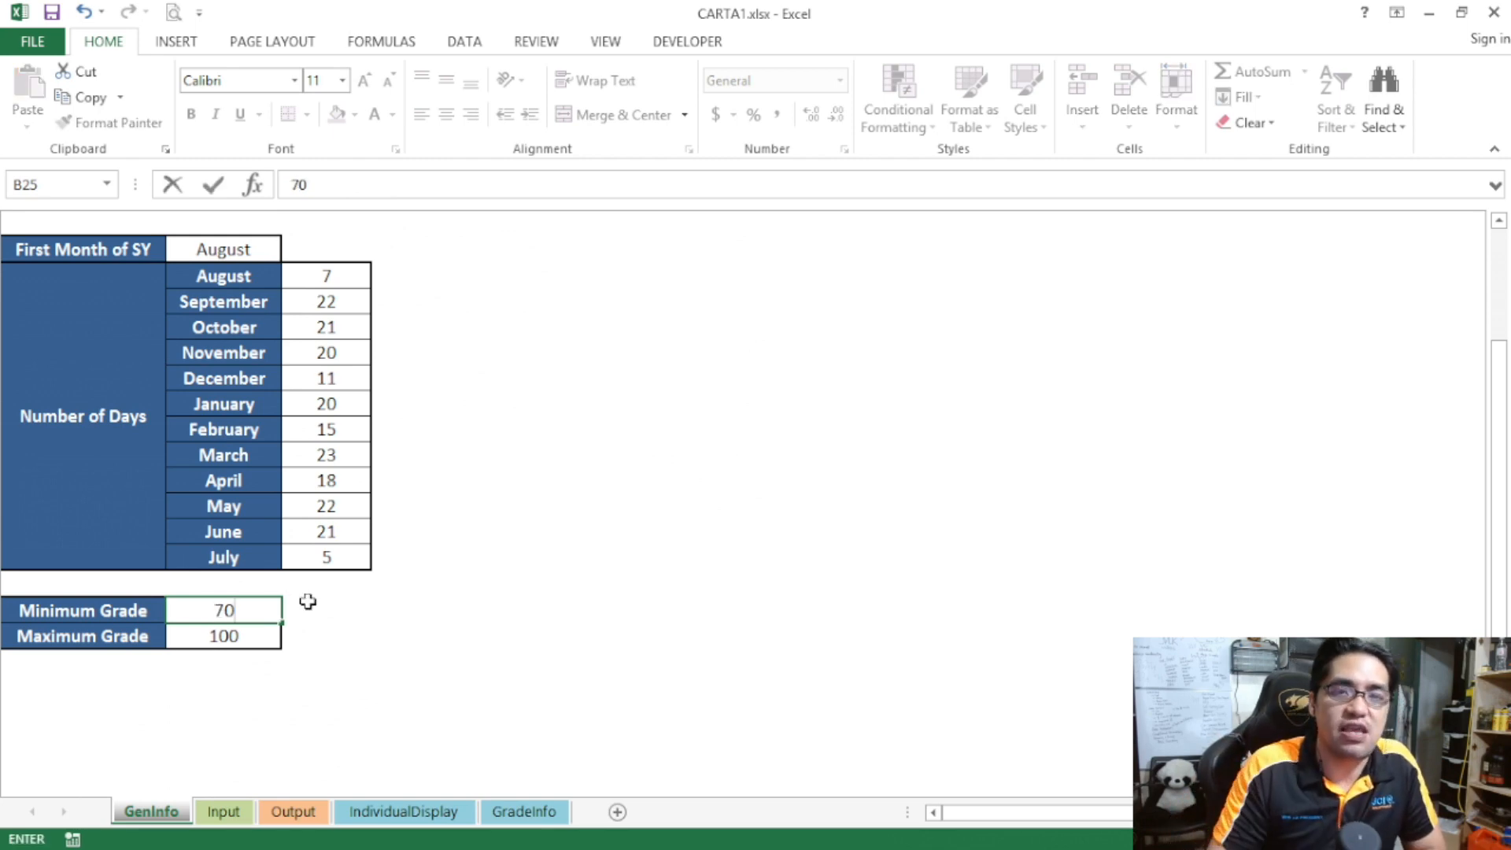
pyautogui.click(268, 569)
pyautogui.click(229, 612)
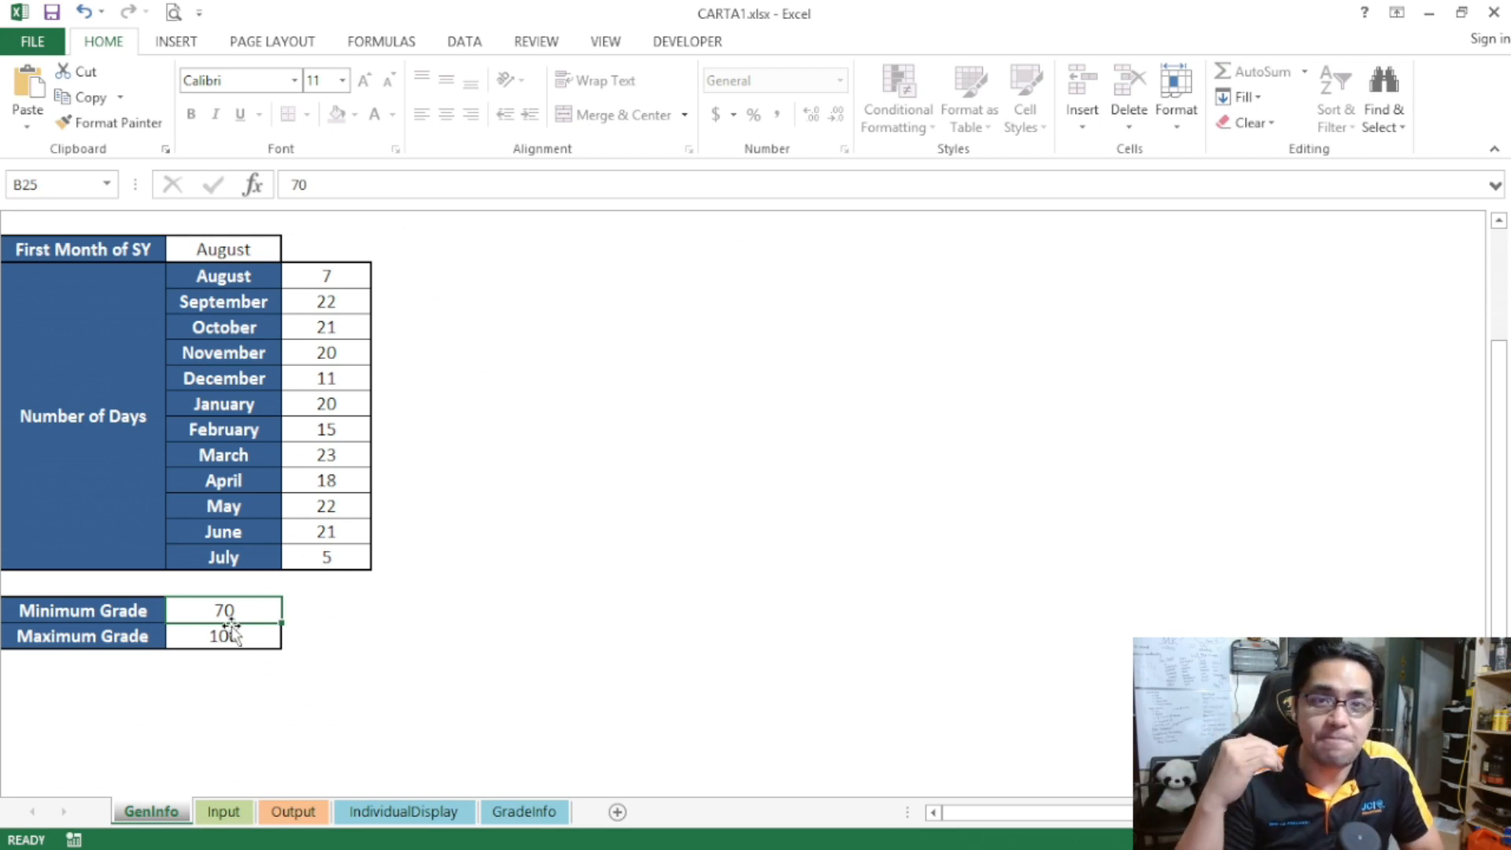
pyautogui.click(235, 634)
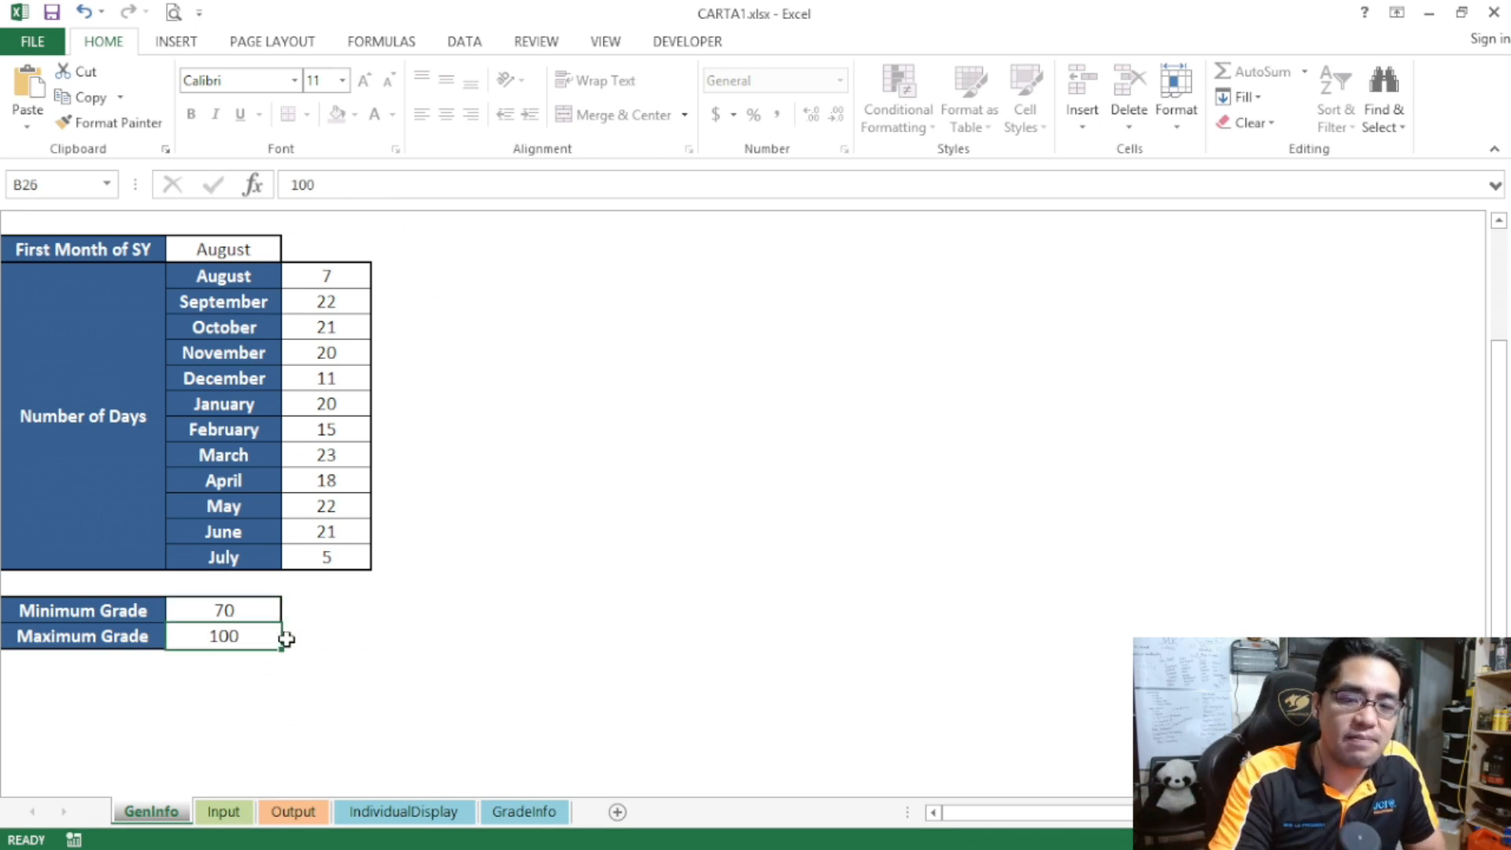
pyautogui.write('95')
pyautogui.click(238, 558)
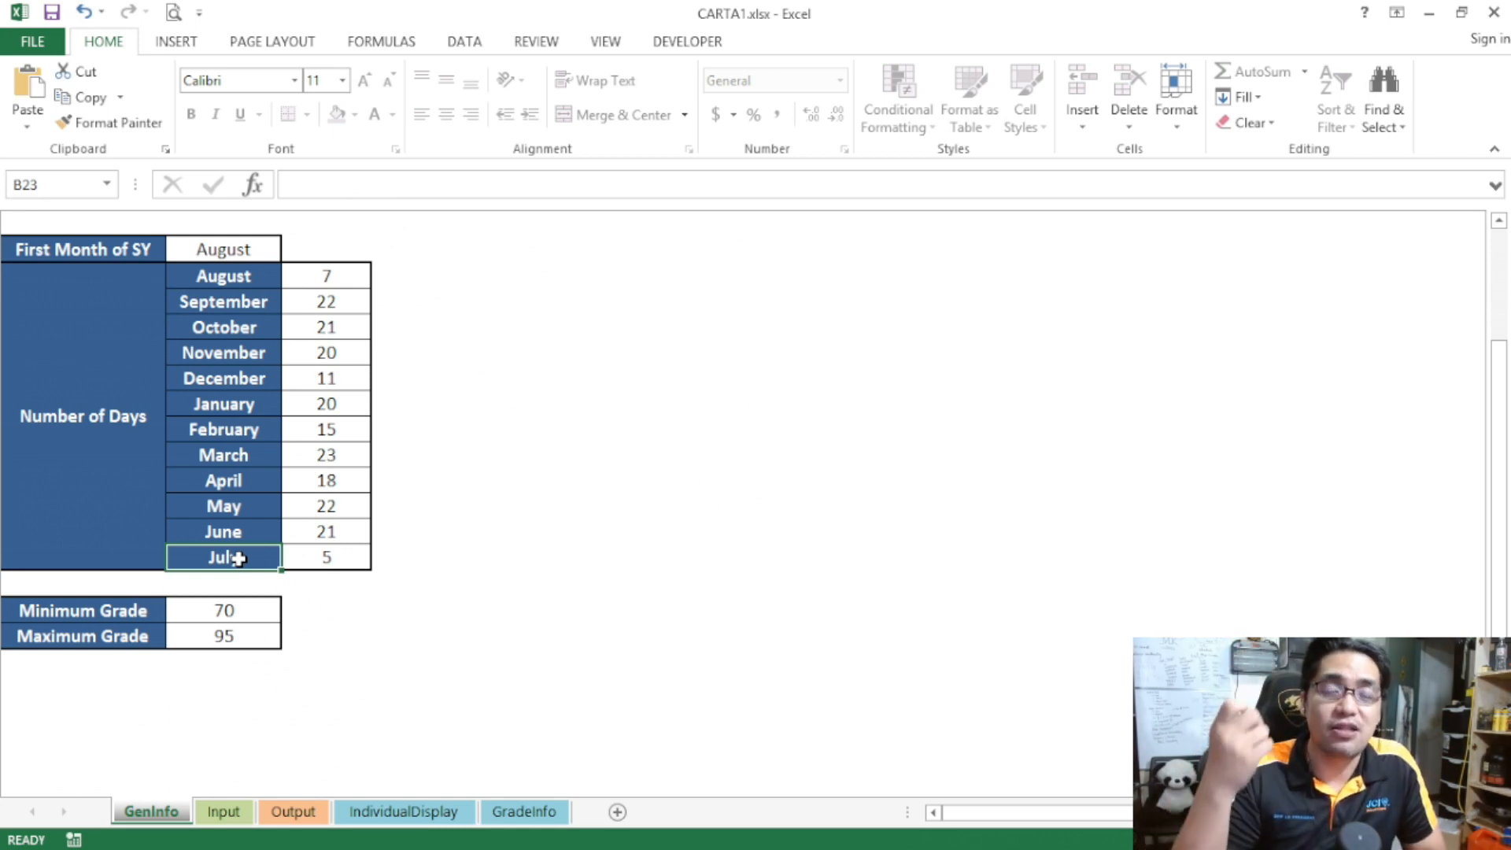
pyautogui.moveTo(220, 610); pyautogui.dragTo(206, 624)
pyautogui.click(142, 620)
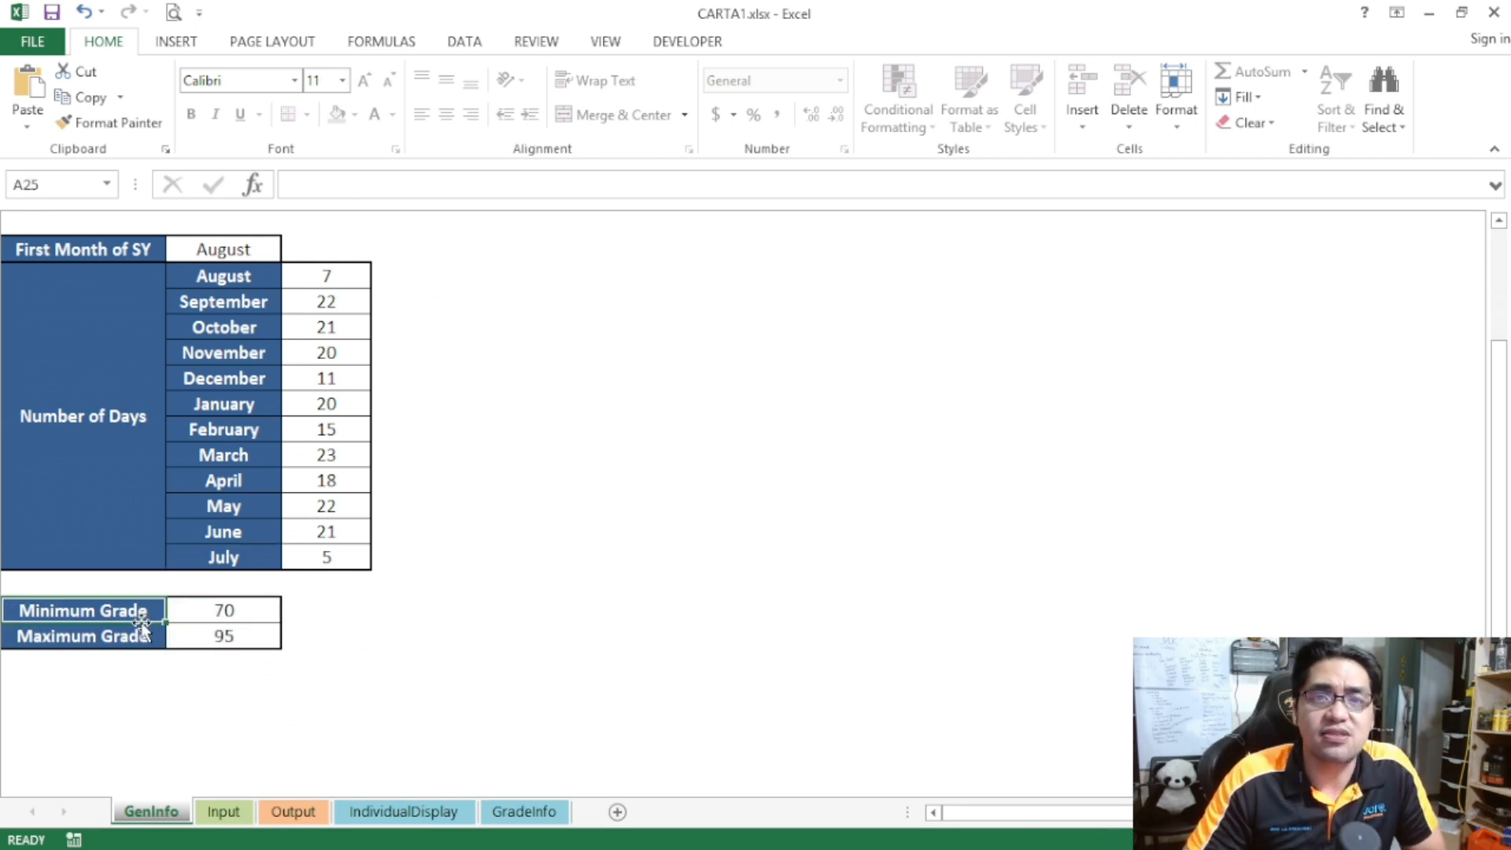
pyautogui.click(217, 614)
pyautogui.click(242, 629)
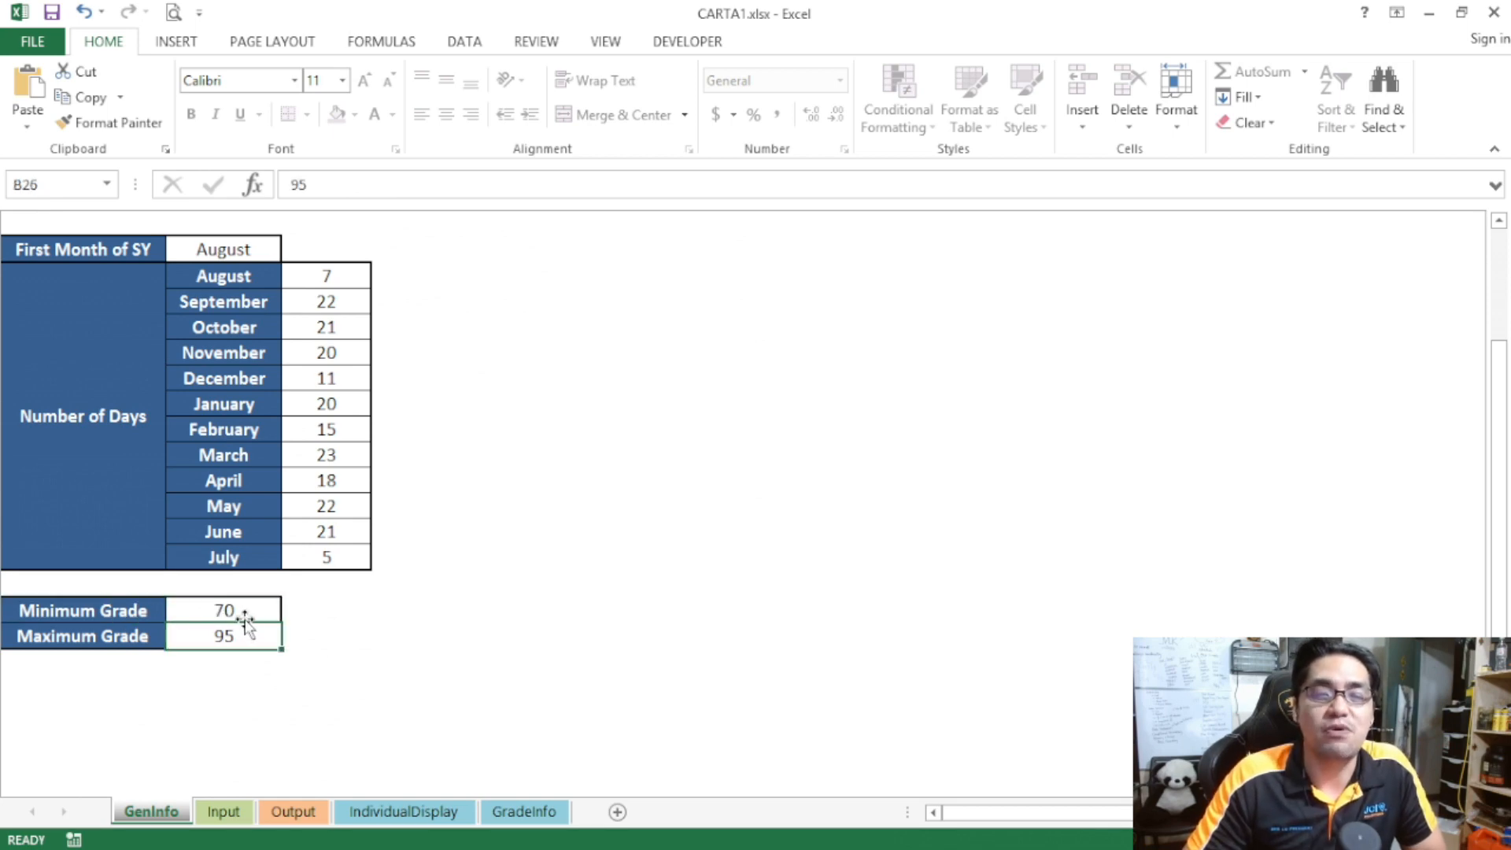
pyautogui.moveTo(242, 610); pyautogui.dragTo(249, 624)
pyautogui.click(244, 610)
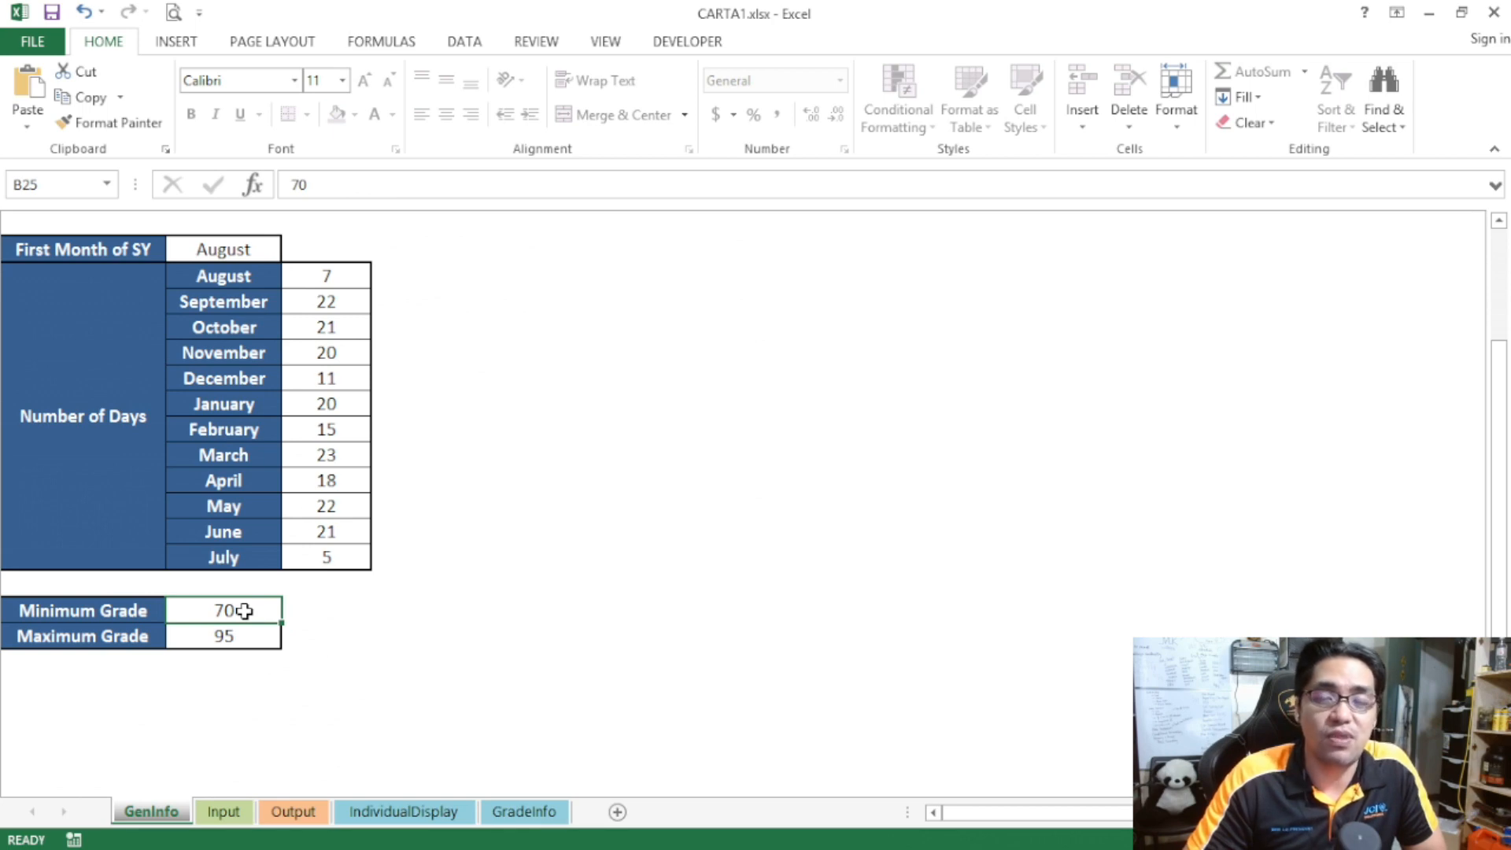
pyautogui.click(222, 634)
# - Set the minimum grade to 60 and the maximum grade to 100
pyautogui.click(225, 609)
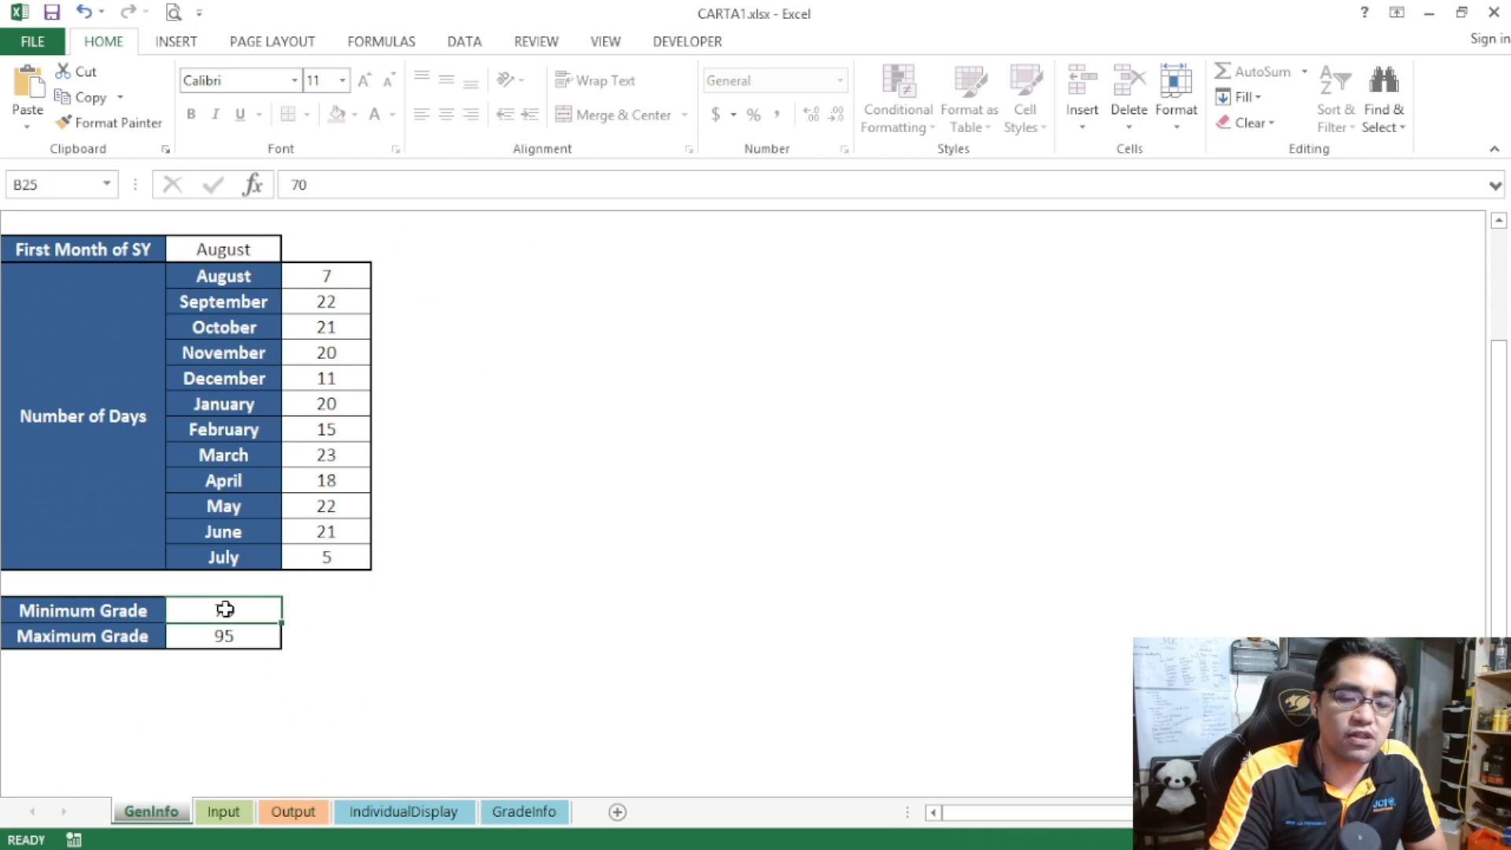
pyautogui.write('60')
pyautogui.click(220, 635)
pyautogui.write('100')
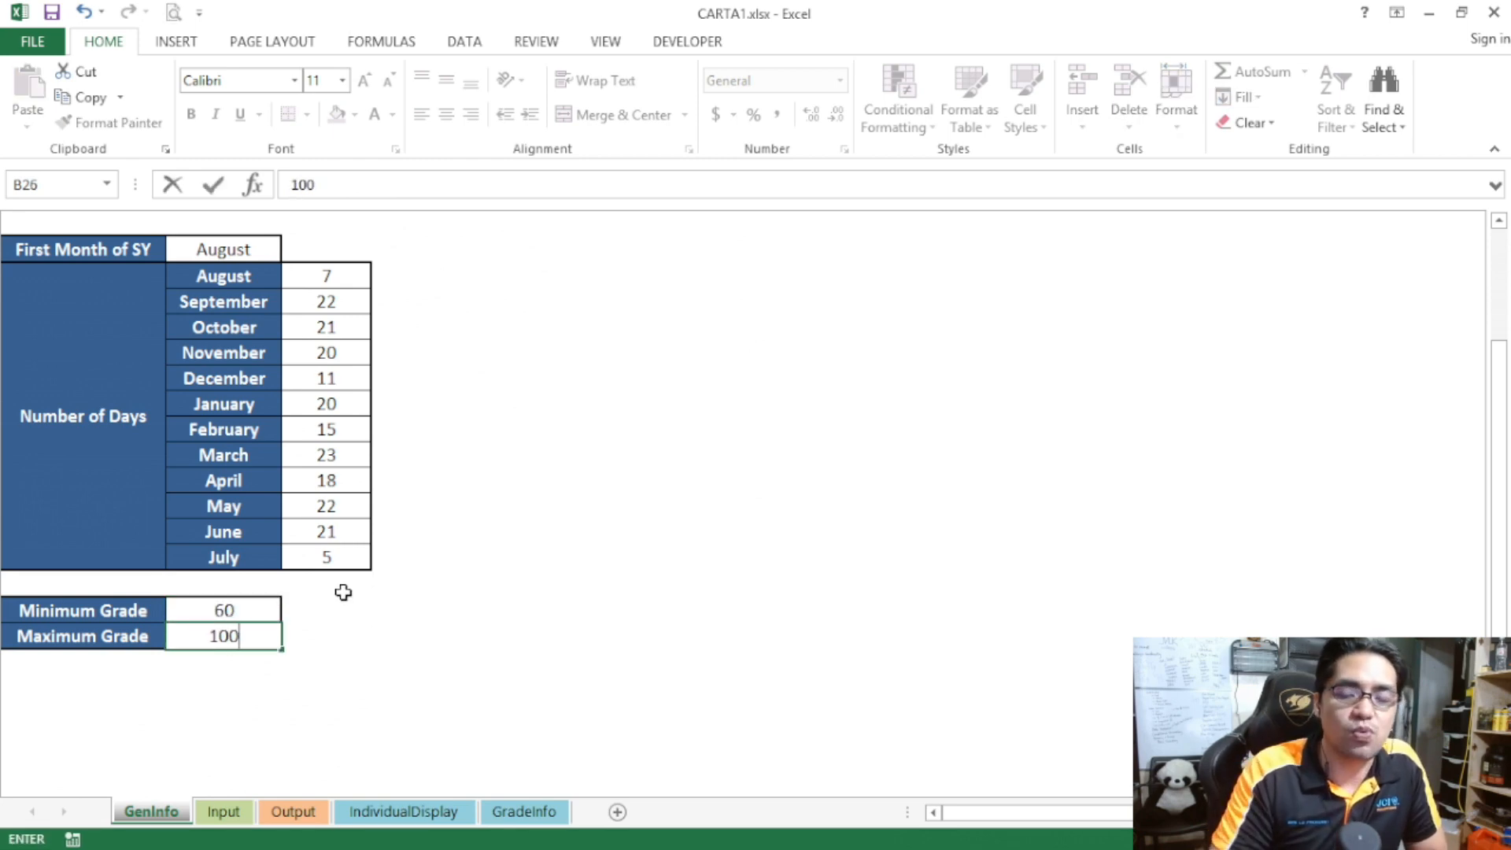
pyautogui.moveTo(252, 584); pyautogui.dragTo(240, 607)
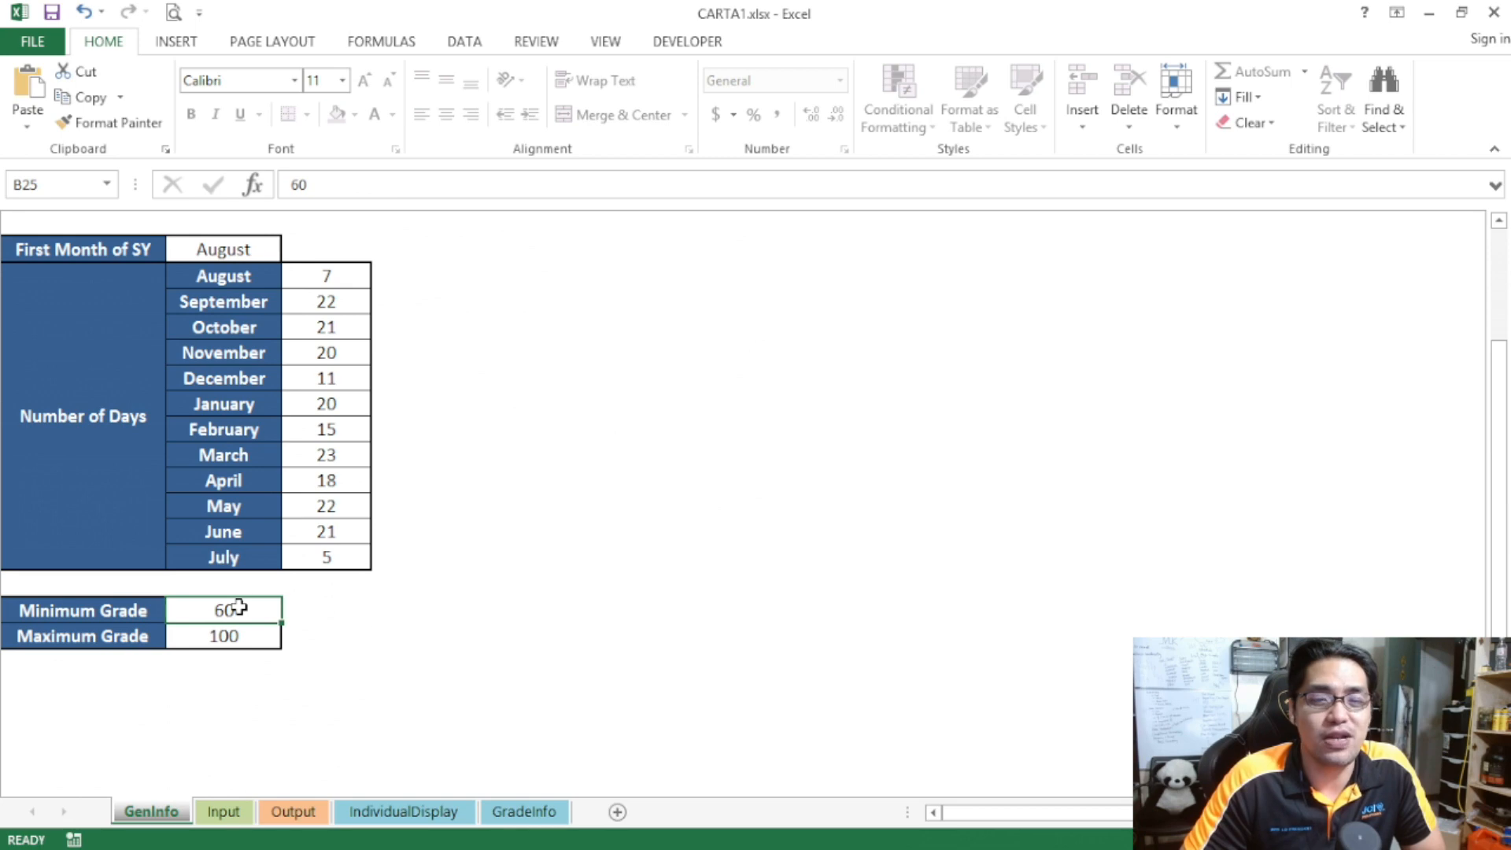
pyautogui.moveTo(229, 611)
pyautogui.mouseDown()
pyautogui.moveTo(240, 628)
pyautogui.moveTo(223, 614)
pyautogui.mouseUp()
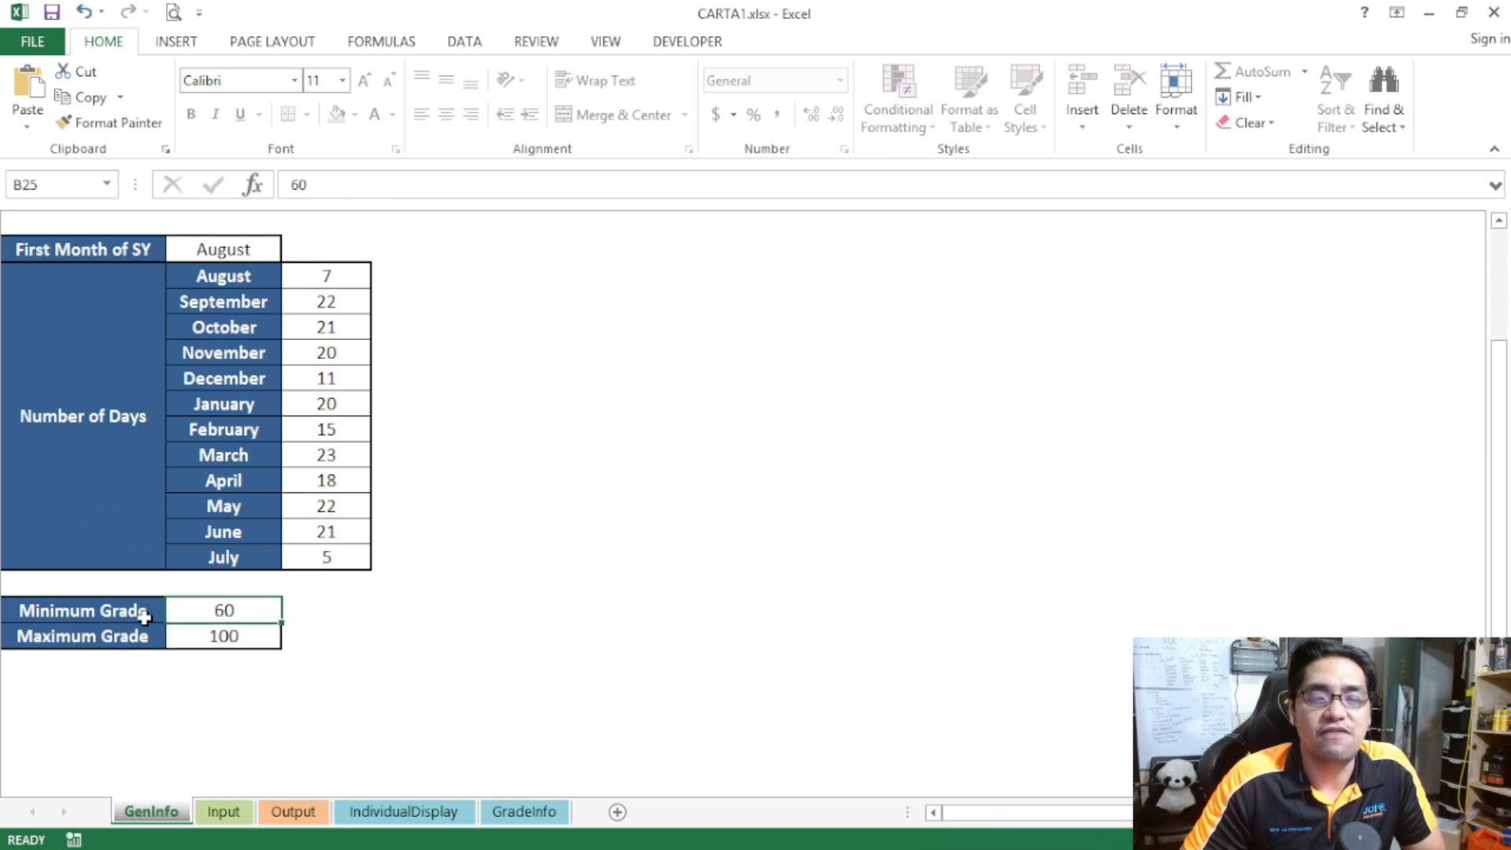
pyautogui.click(220, 636)
# - Open the Input sheet and examine the raw data layout, from the student details to the first-quarter grades section
pyautogui.scroll(3, 220, 636)
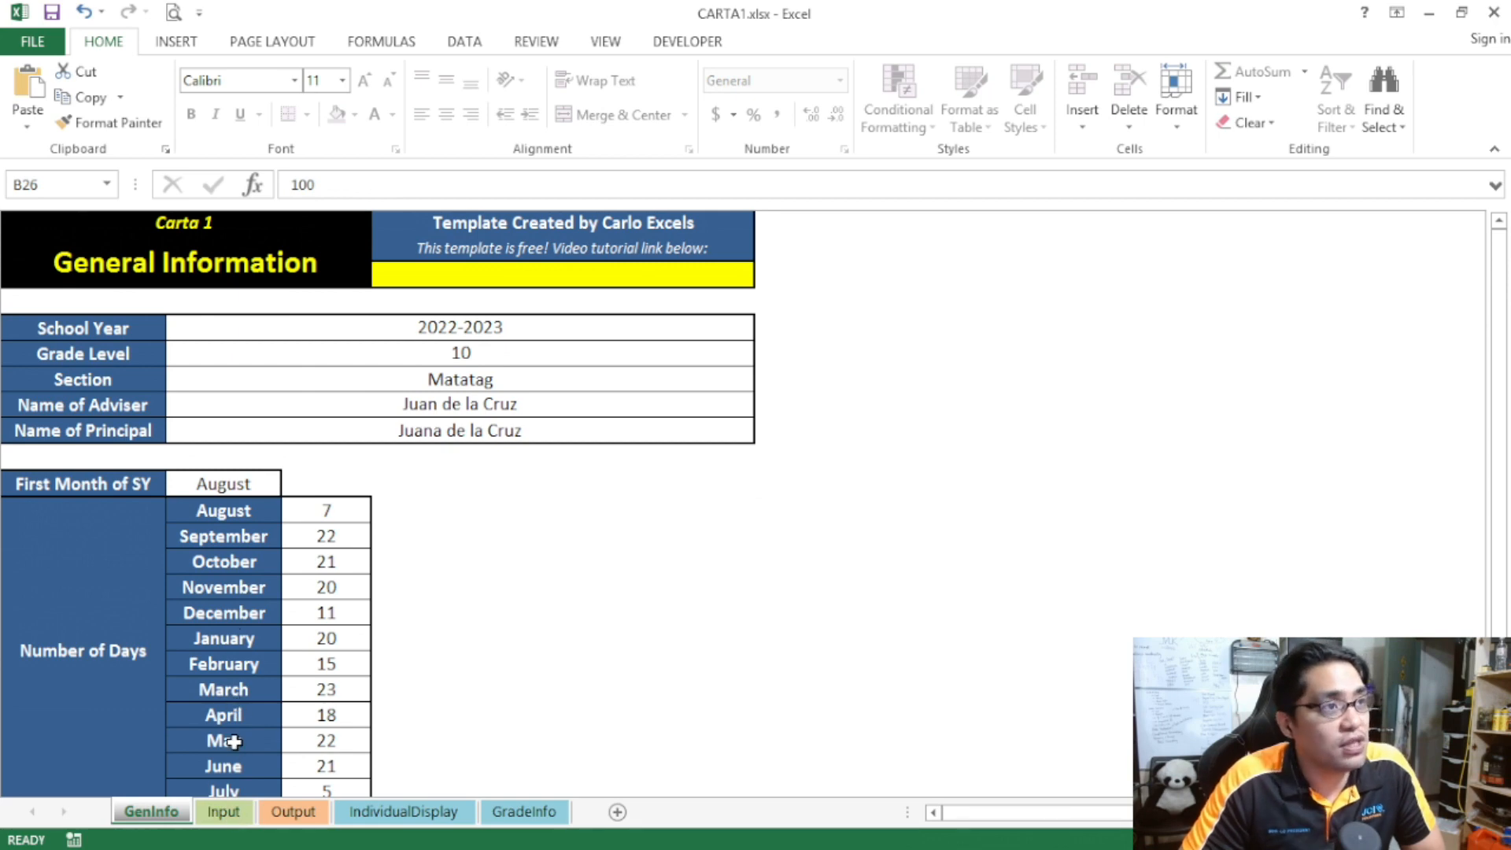
pyautogui.click(225, 818)
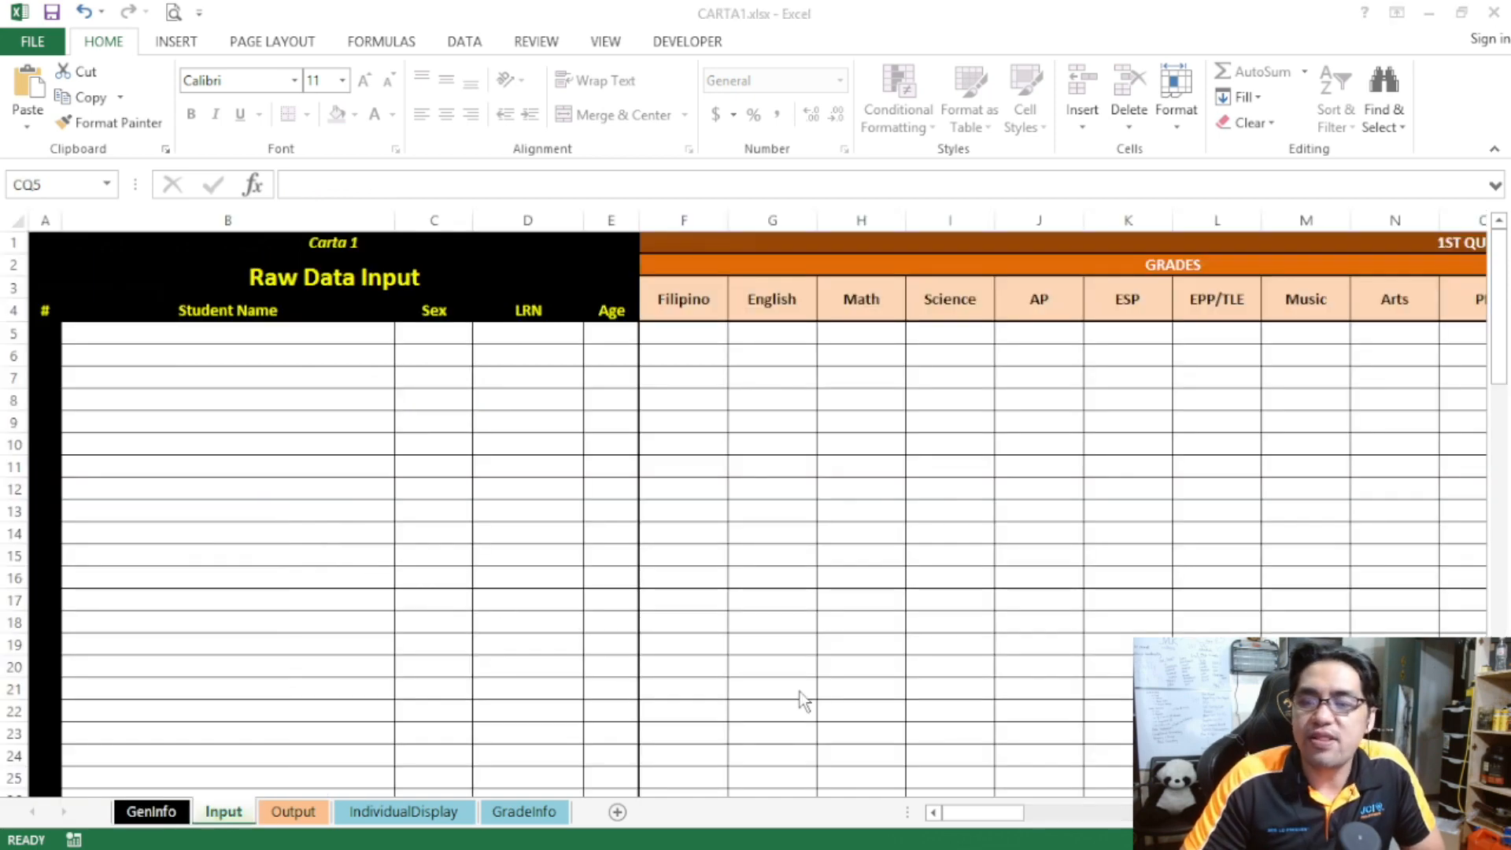
pyautogui.click(383, 281)
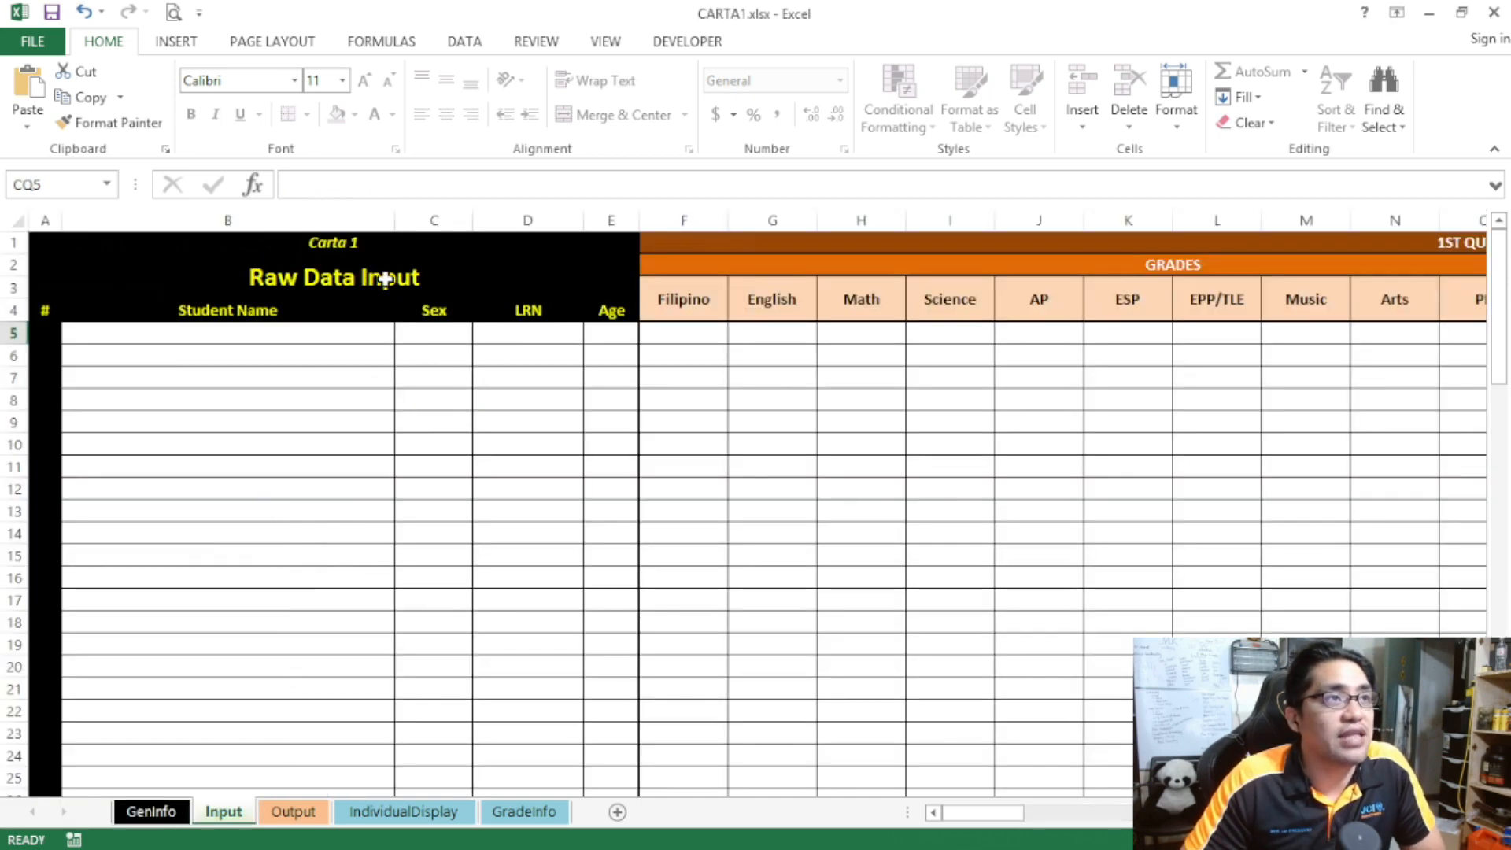
pyautogui.click(466, 282)
pyautogui.moveTo(466, 283); pyautogui.dragTo(671, 341)
pyautogui.click(312, 374)
pyautogui.click(672, 341)
pyautogui.moveTo(973, 810); pyautogui.dragTo(987, 809)
pyautogui.moveTo(688, 259); pyautogui.dragTo(651, 331)
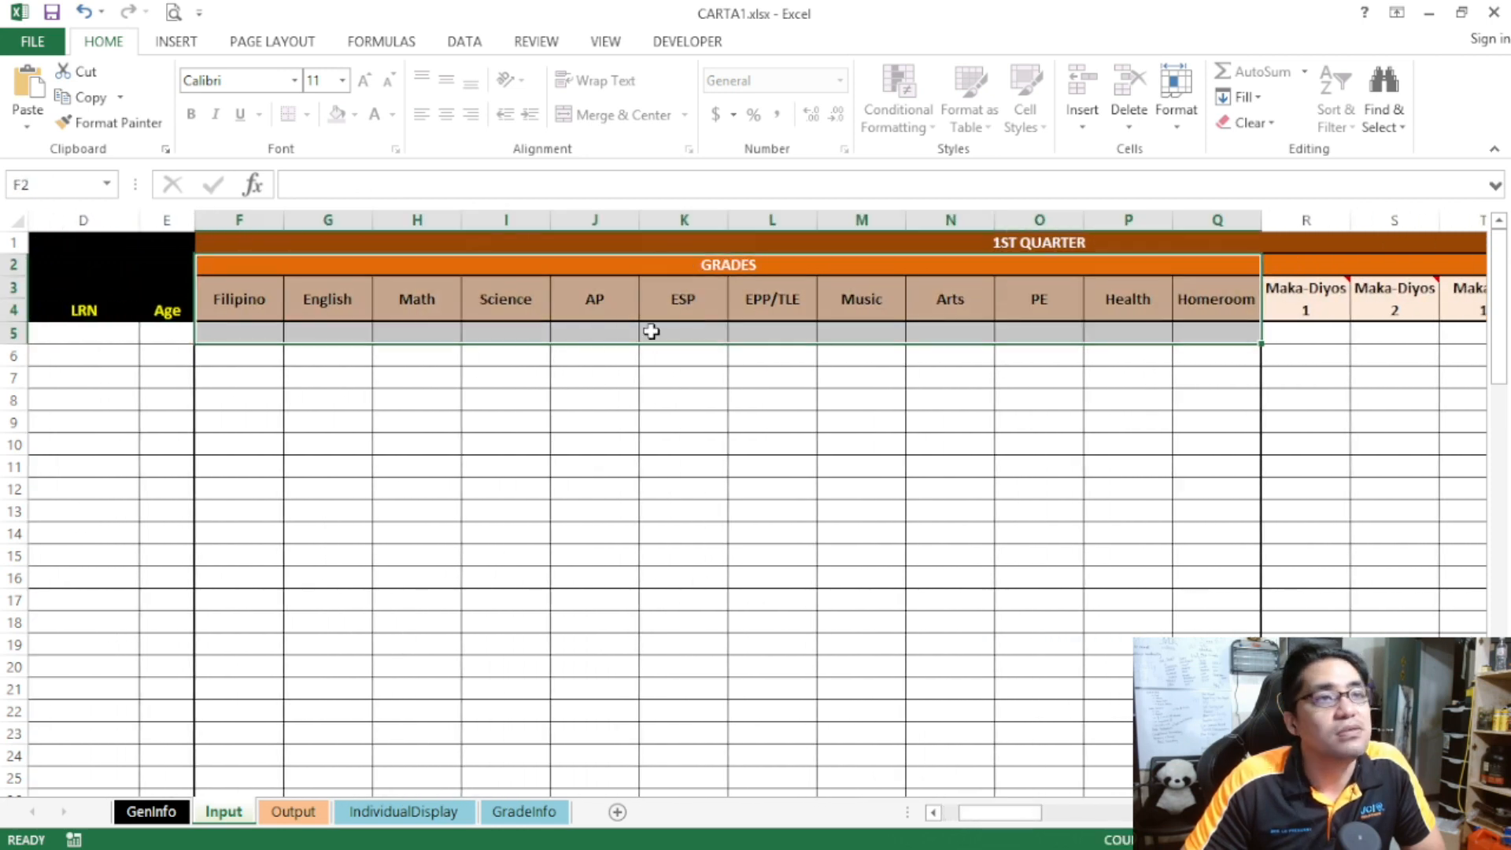
# - Examine the first-quarter grade columns of the Input sheet, subject by subject from Filipino to Homeroom
pyautogui.click(236, 332)
pyautogui.click(332, 337)
pyautogui.click(425, 338)
pyautogui.click(504, 340)
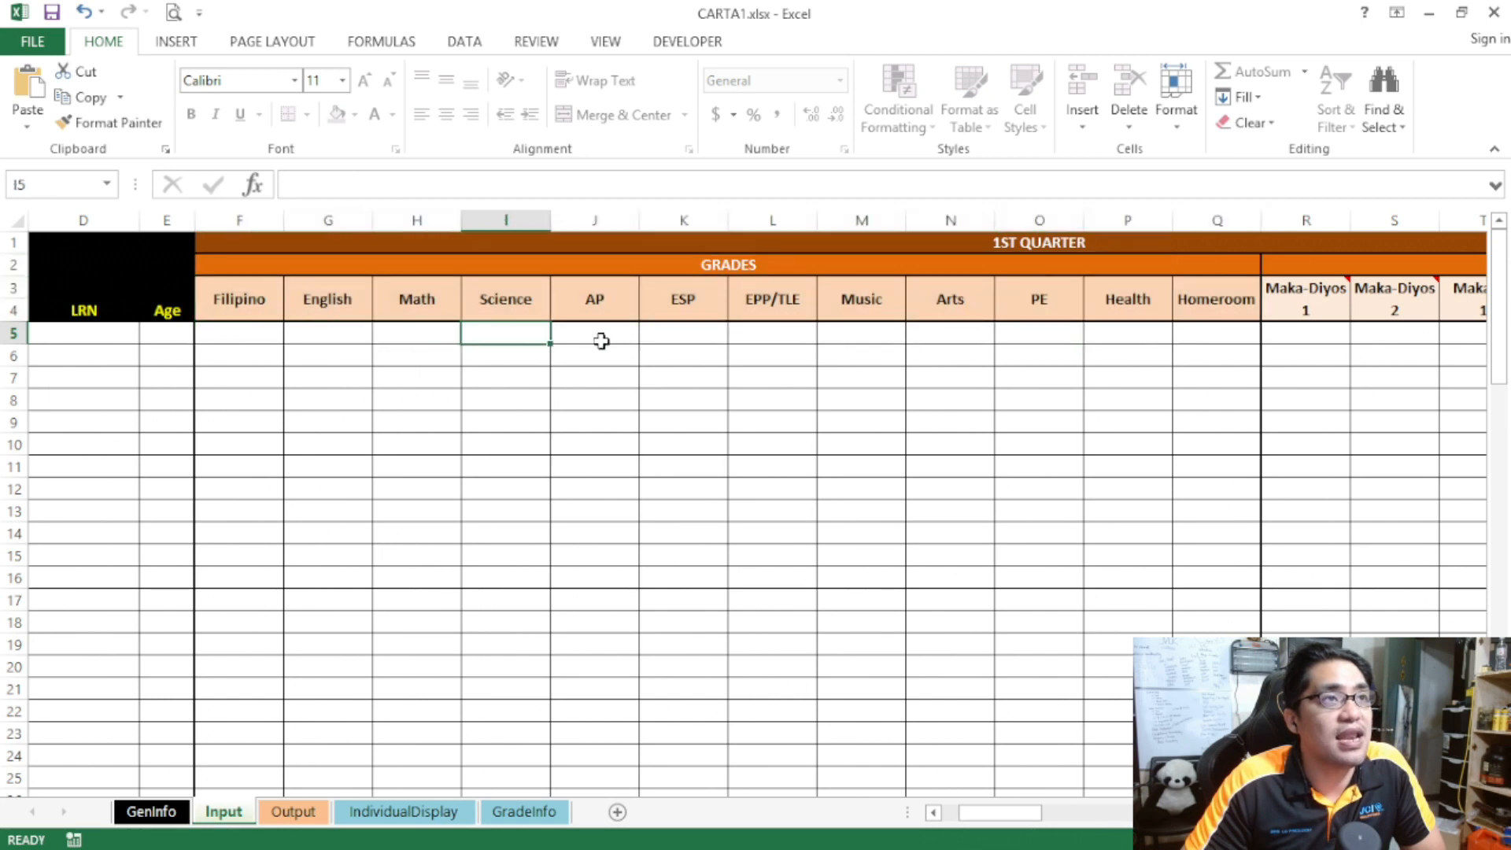
pyautogui.click(601, 340)
pyautogui.click(678, 340)
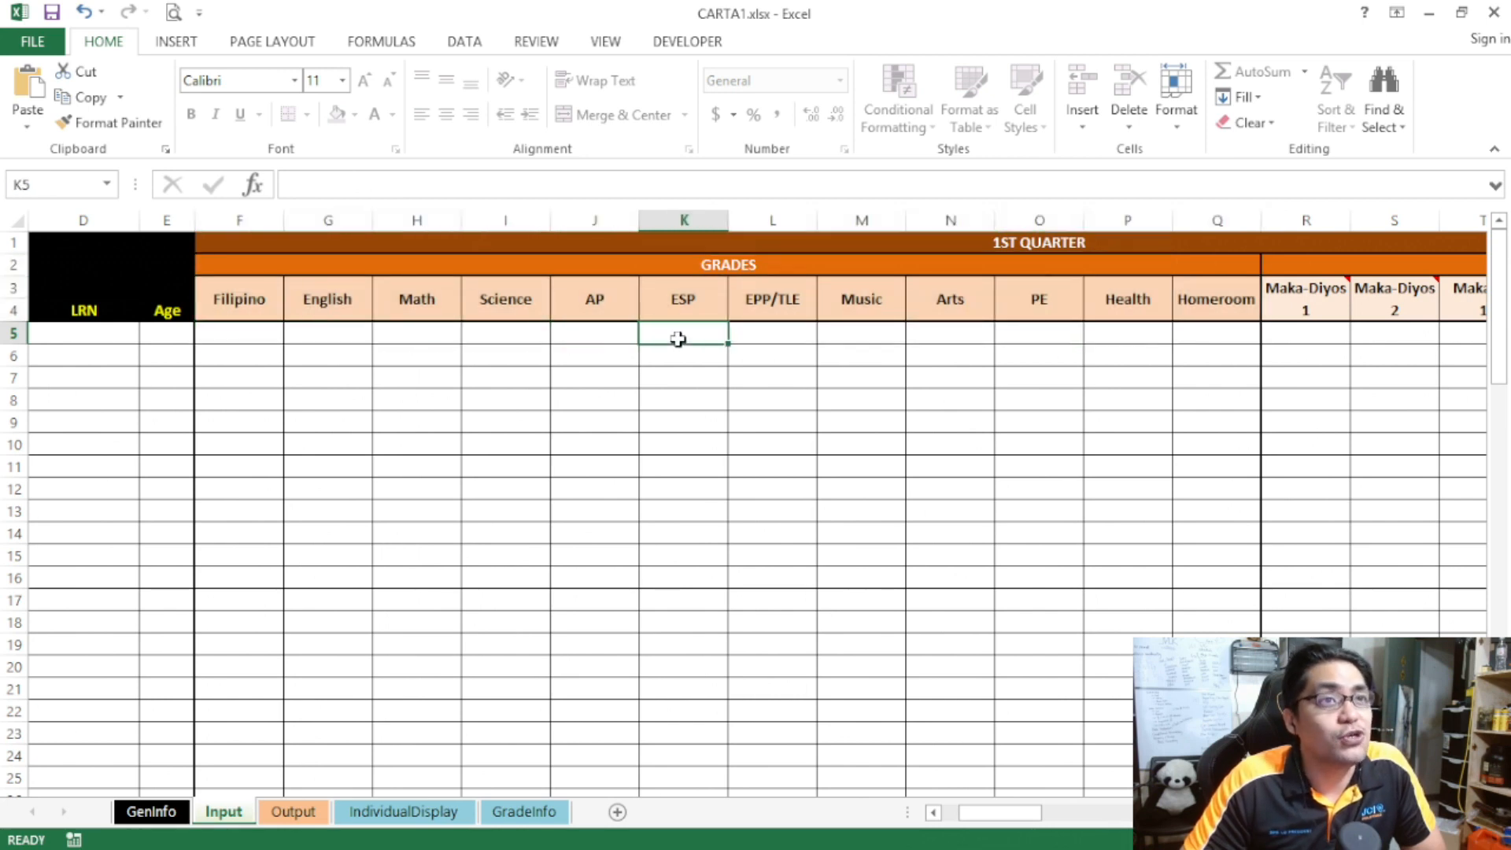
pyautogui.click(746, 340)
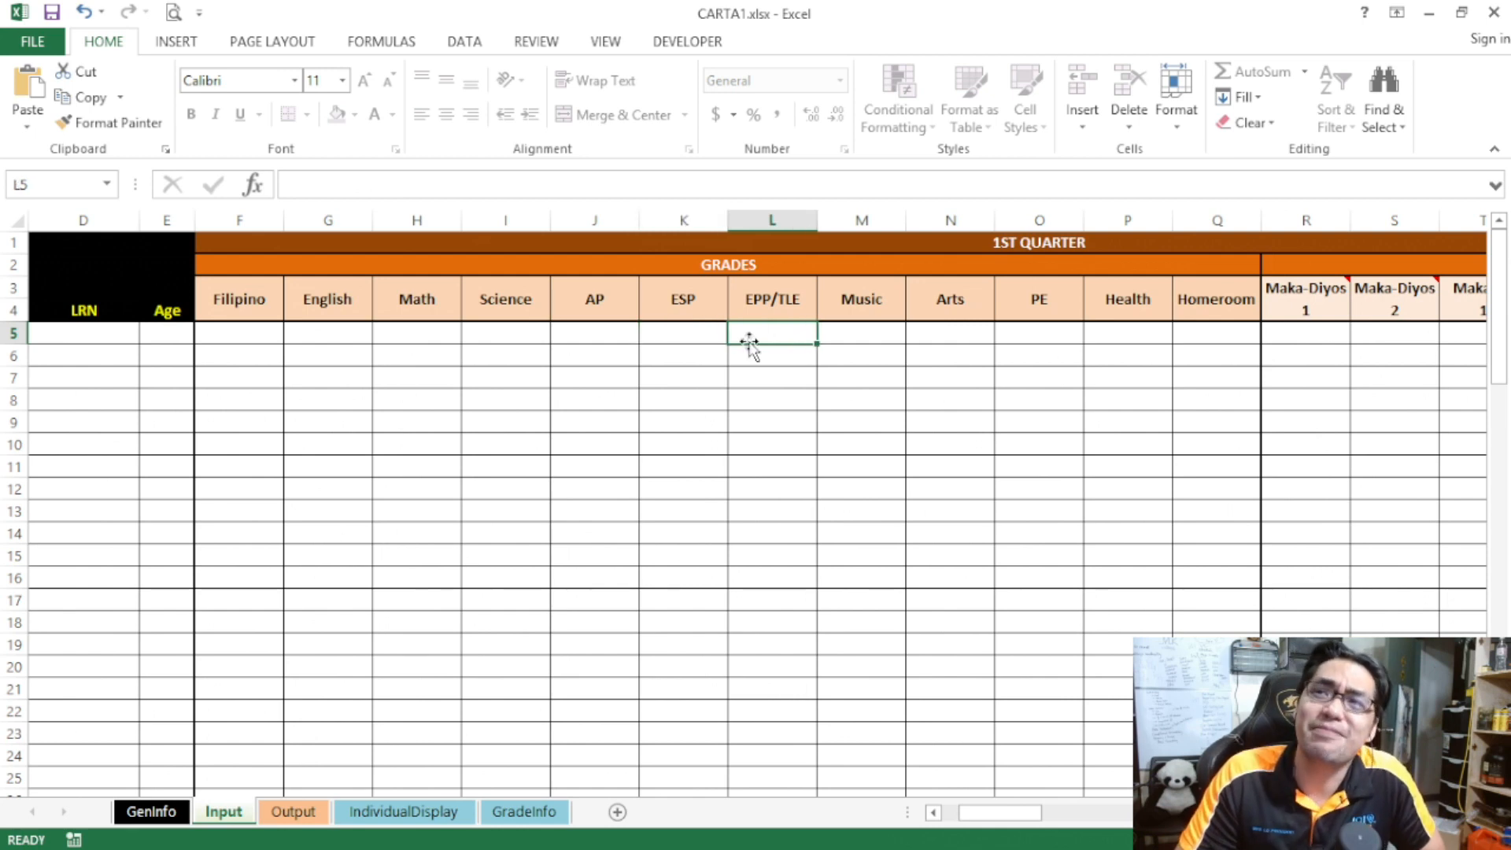
pyautogui.click(896, 339)
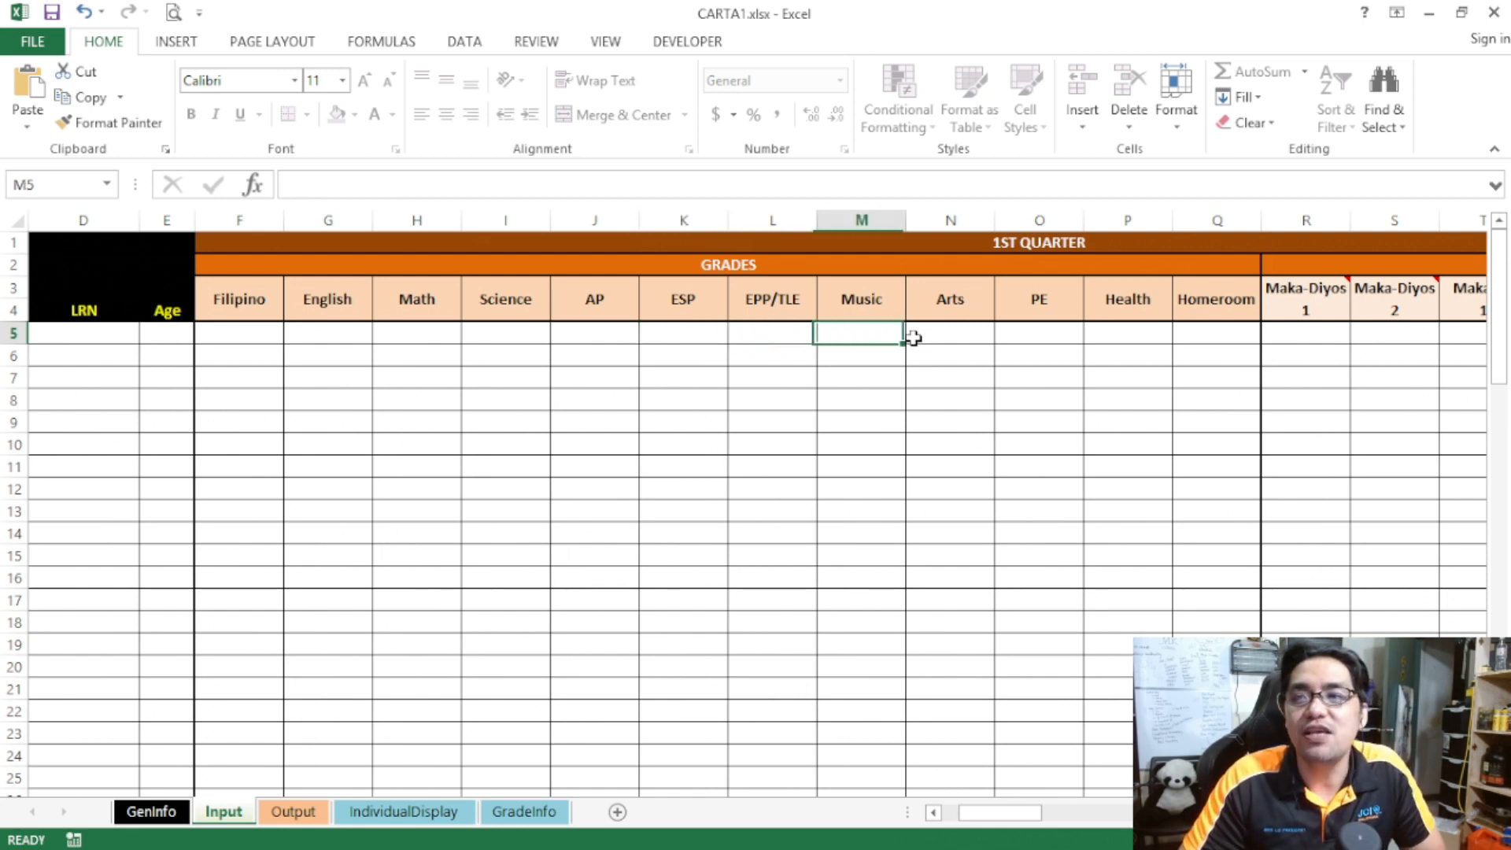
pyautogui.click(950, 340)
pyautogui.click(1035, 341)
pyautogui.click(1118, 341)
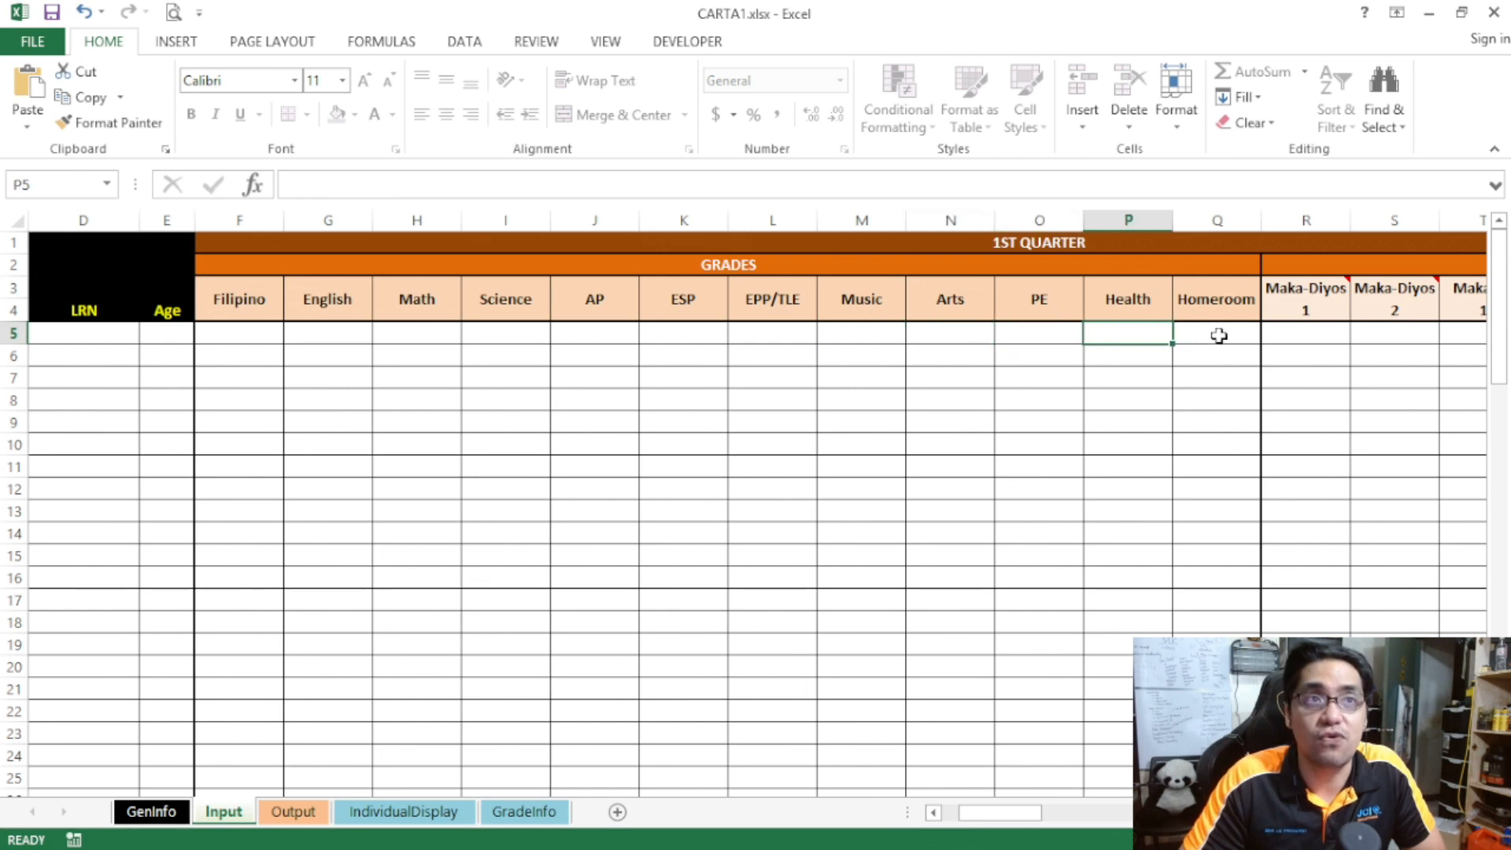
pyautogui.click(1219, 337)
# - Examine the first-quarter core values columns from Maka-Diyos 1 to Makabansa 2 and read the comments on their headers
pyautogui.moveTo(1023, 822); pyautogui.dragTo(1066, 823)
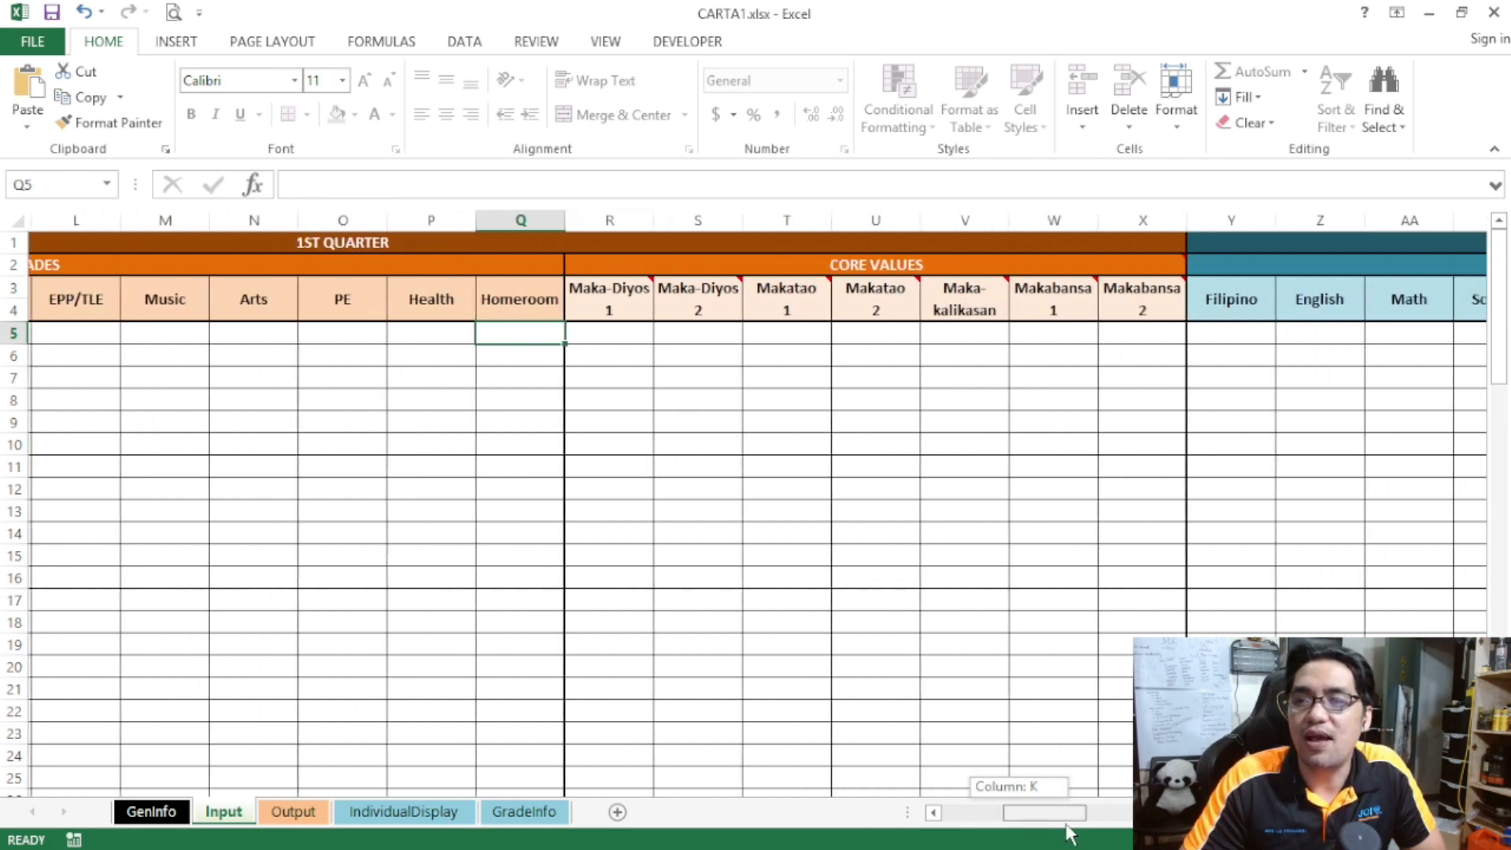
pyautogui.click(601, 343)
pyautogui.click(712, 341)
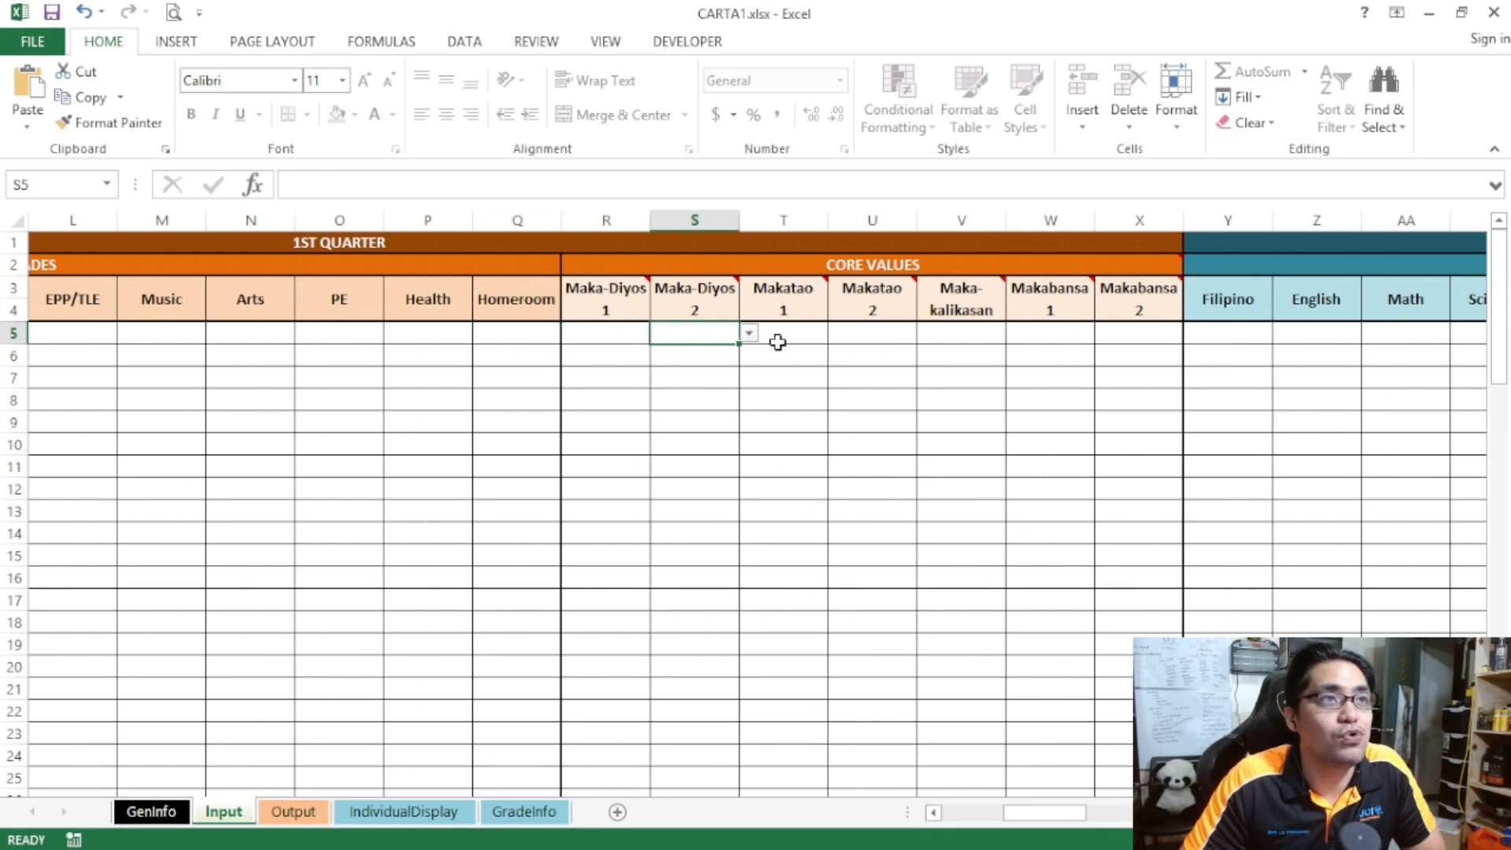
pyautogui.click(782, 340)
pyautogui.click(904, 340)
pyautogui.click(973, 338)
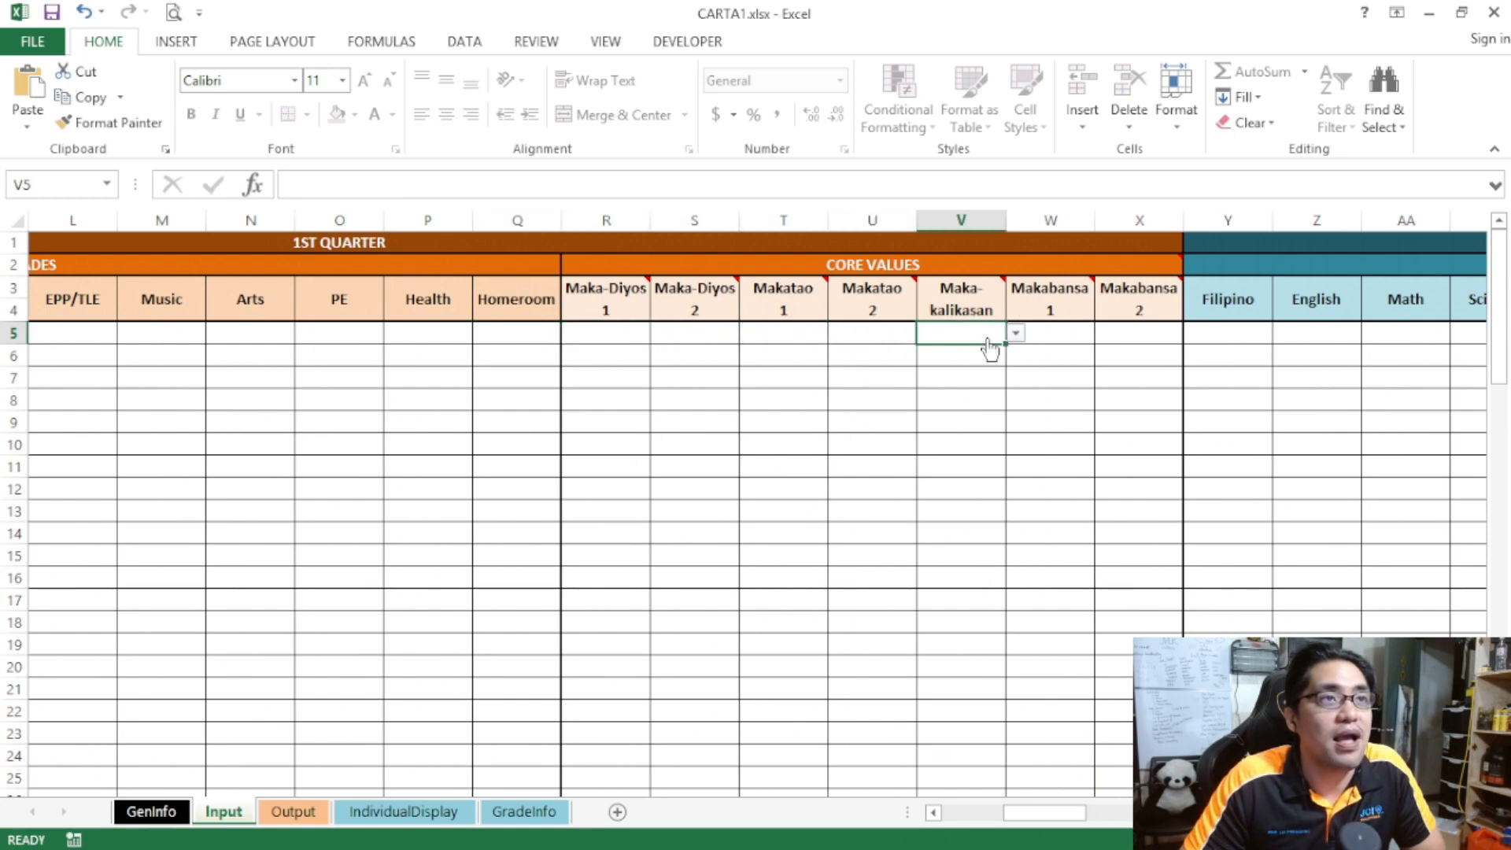
pyautogui.click(1067, 338)
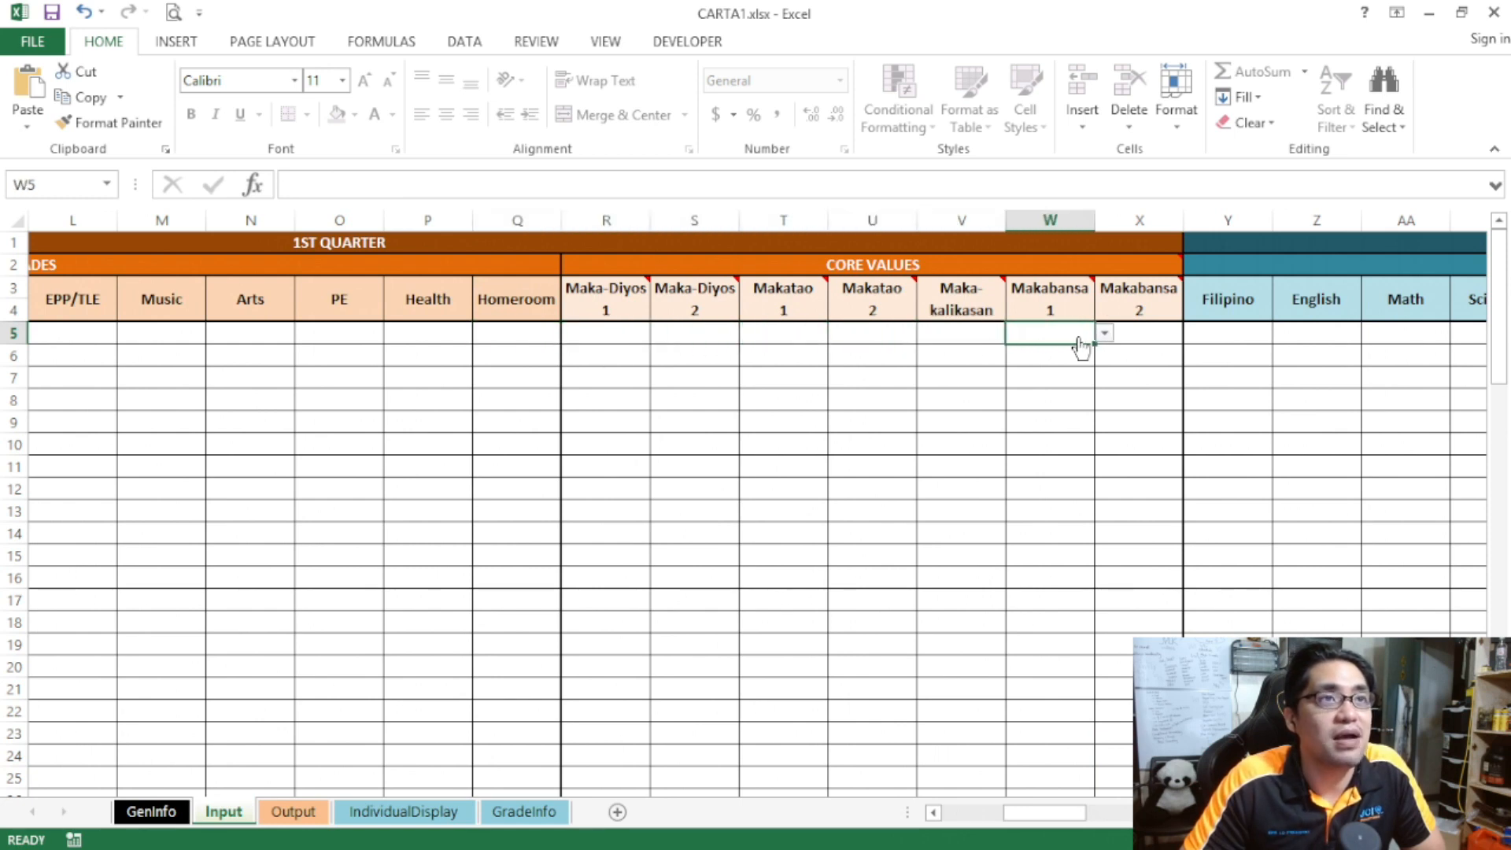
pyautogui.click(1145, 334)
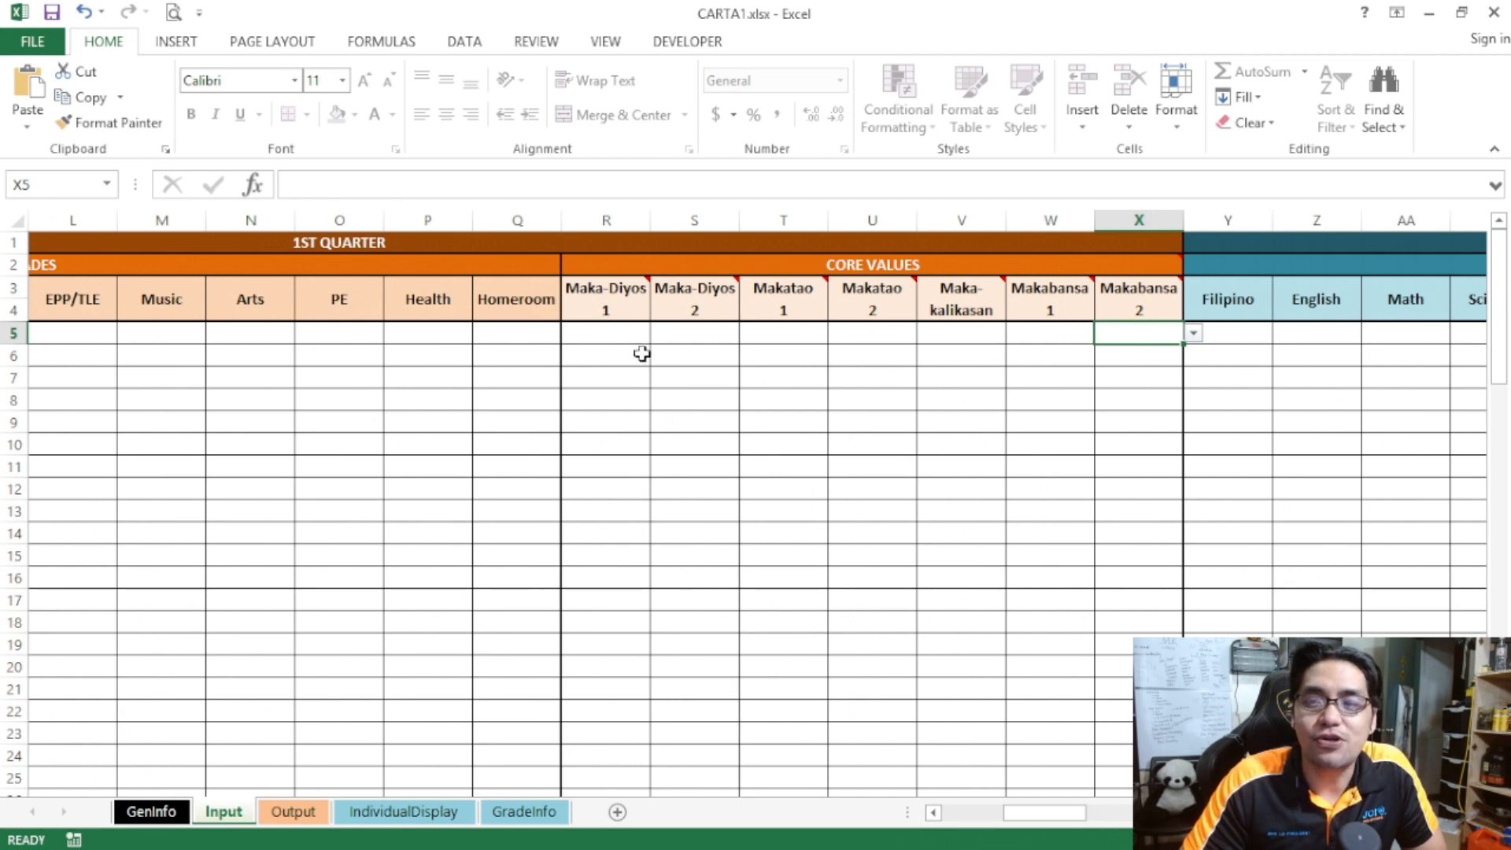
pyautogui.moveTo(617, 309)
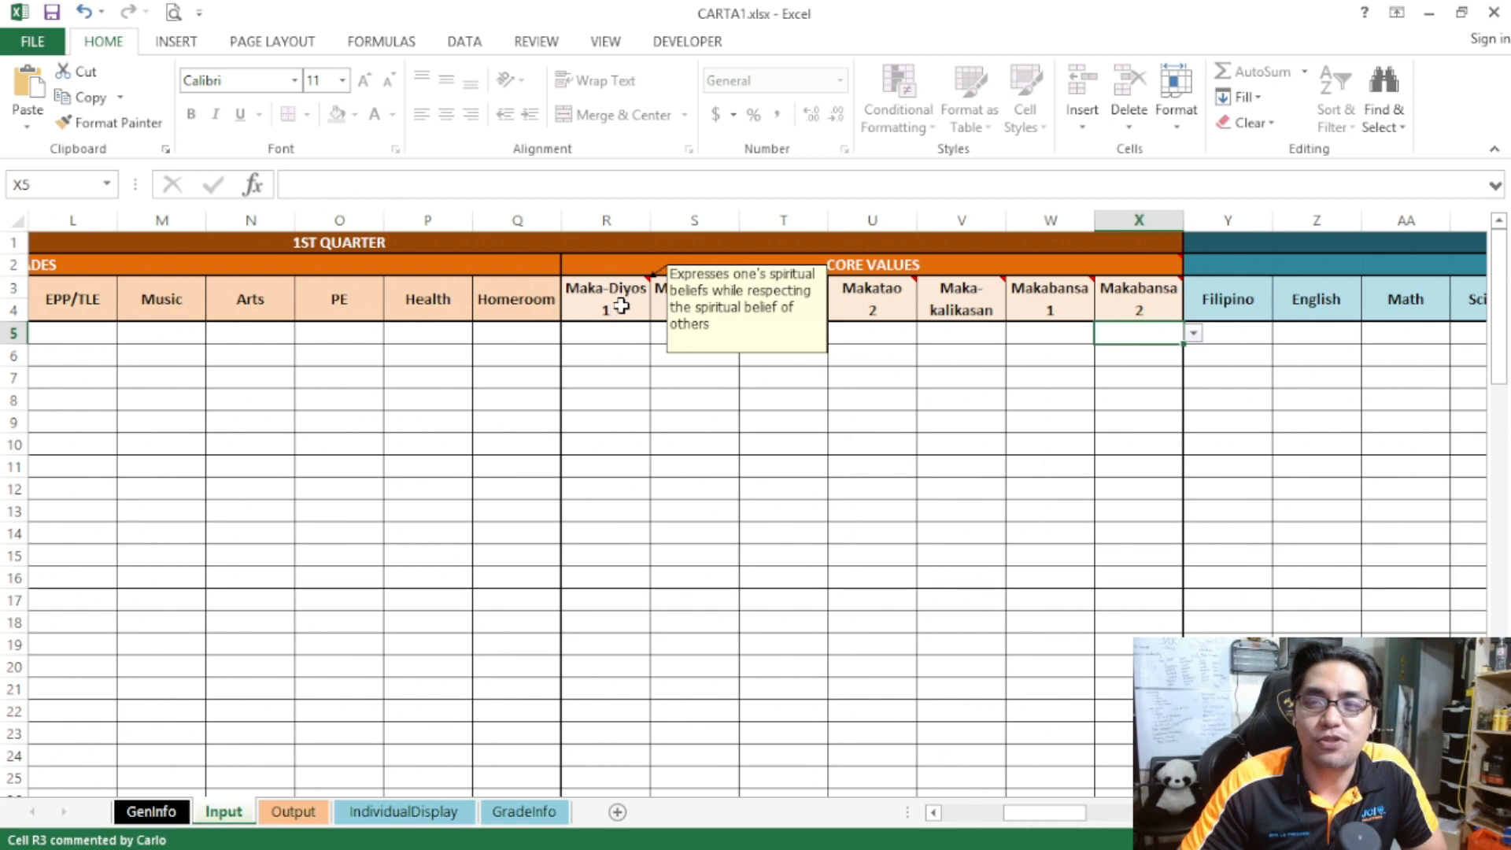
pyautogui.moveTo(626, 263)
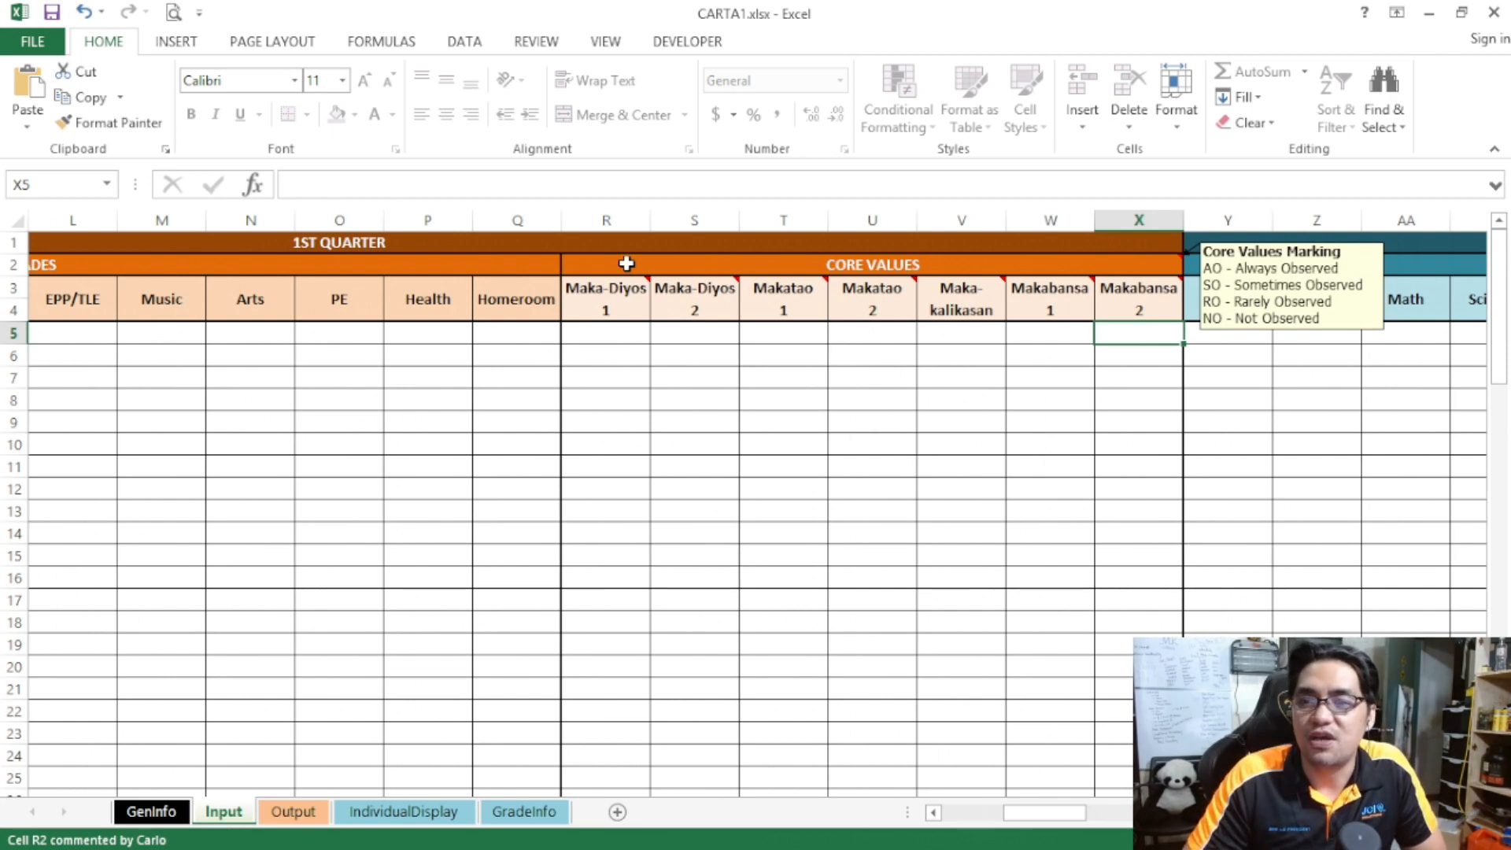
# - Review the first-quarter grade entry area and the marking choices available for Maka-Diyos 1 in the first student row
pyautogui.moveTo(1027, 813)
pyautogui.mouseDown()
pyautogui.moveTo(979, 810)
pyautogui.moveTo(998, 818)
pyautogui.mouseUp()
pyautogui.moveTo(116, 333); pyautogui.dragTo(1101, 576)
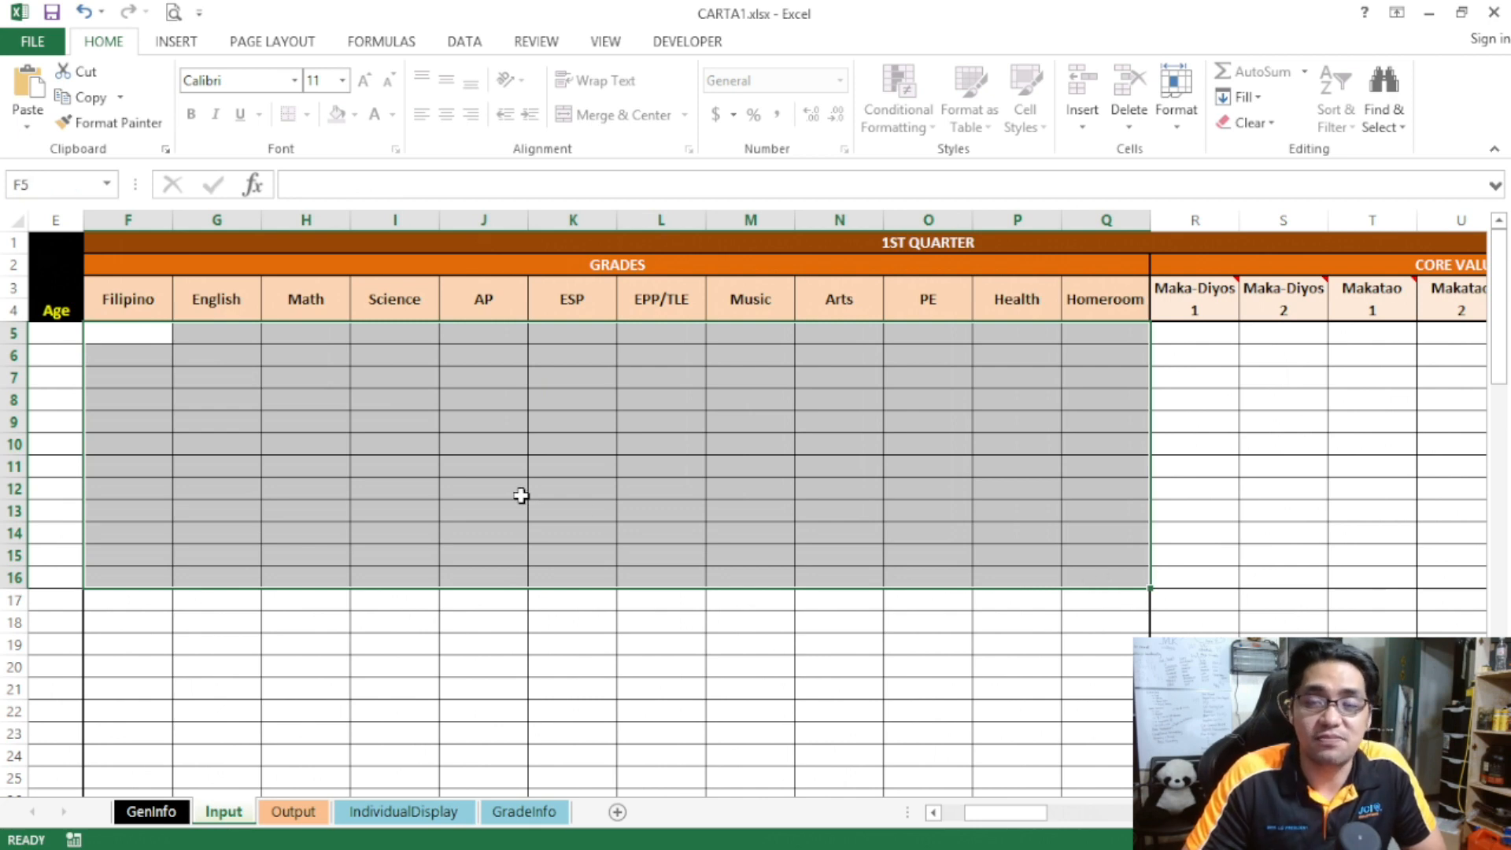
pyautogui.moveTo(1036, 821); pyautogui.dragTo(1065, 818)
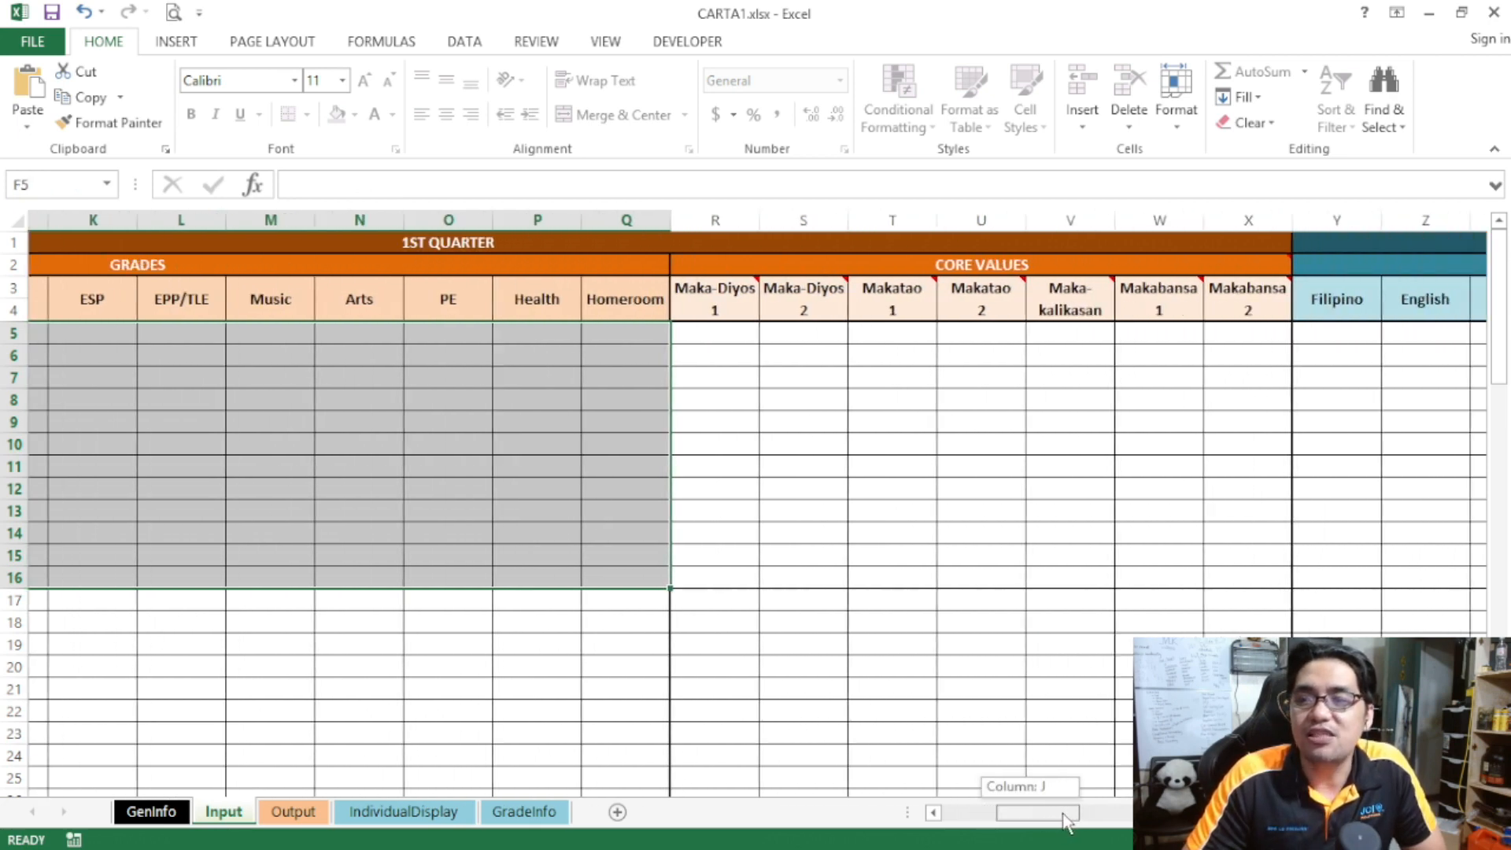
pyautogui.click(701, 333)
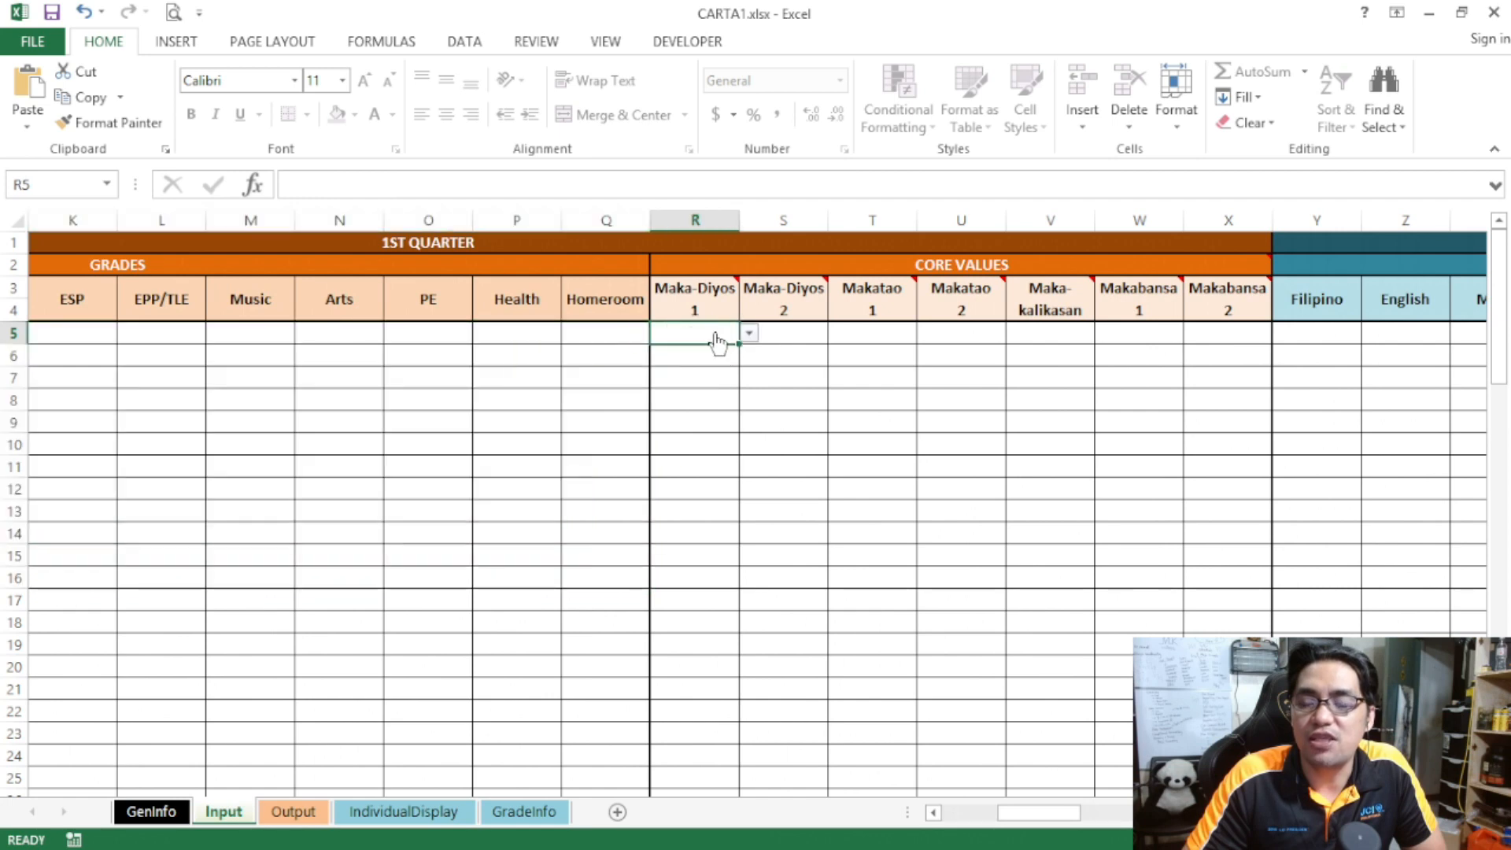
pyautogui.hotkey('alt', 'Down')
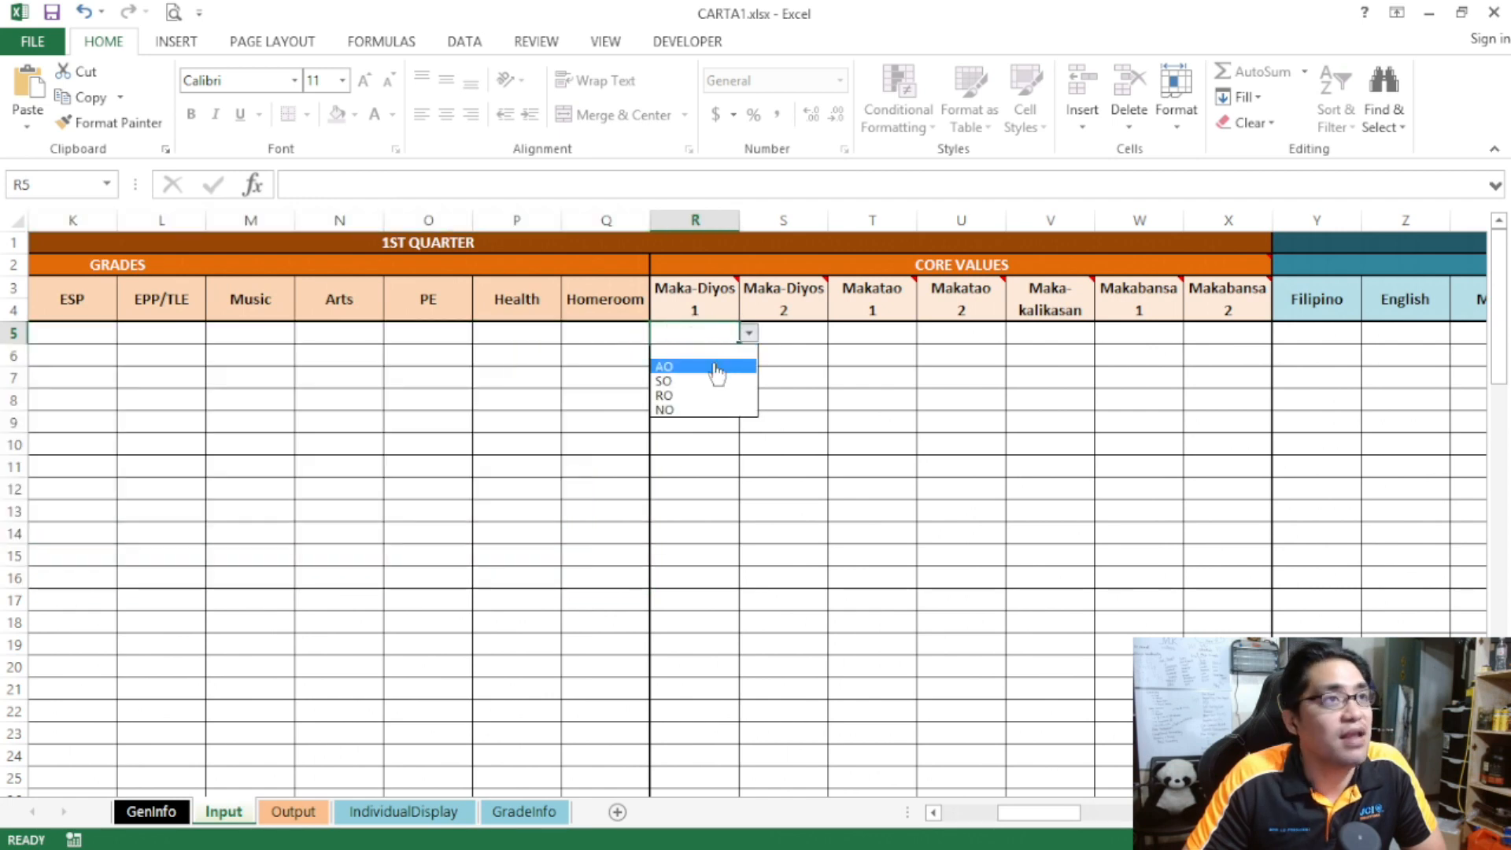
pyautogui.press('Escape')
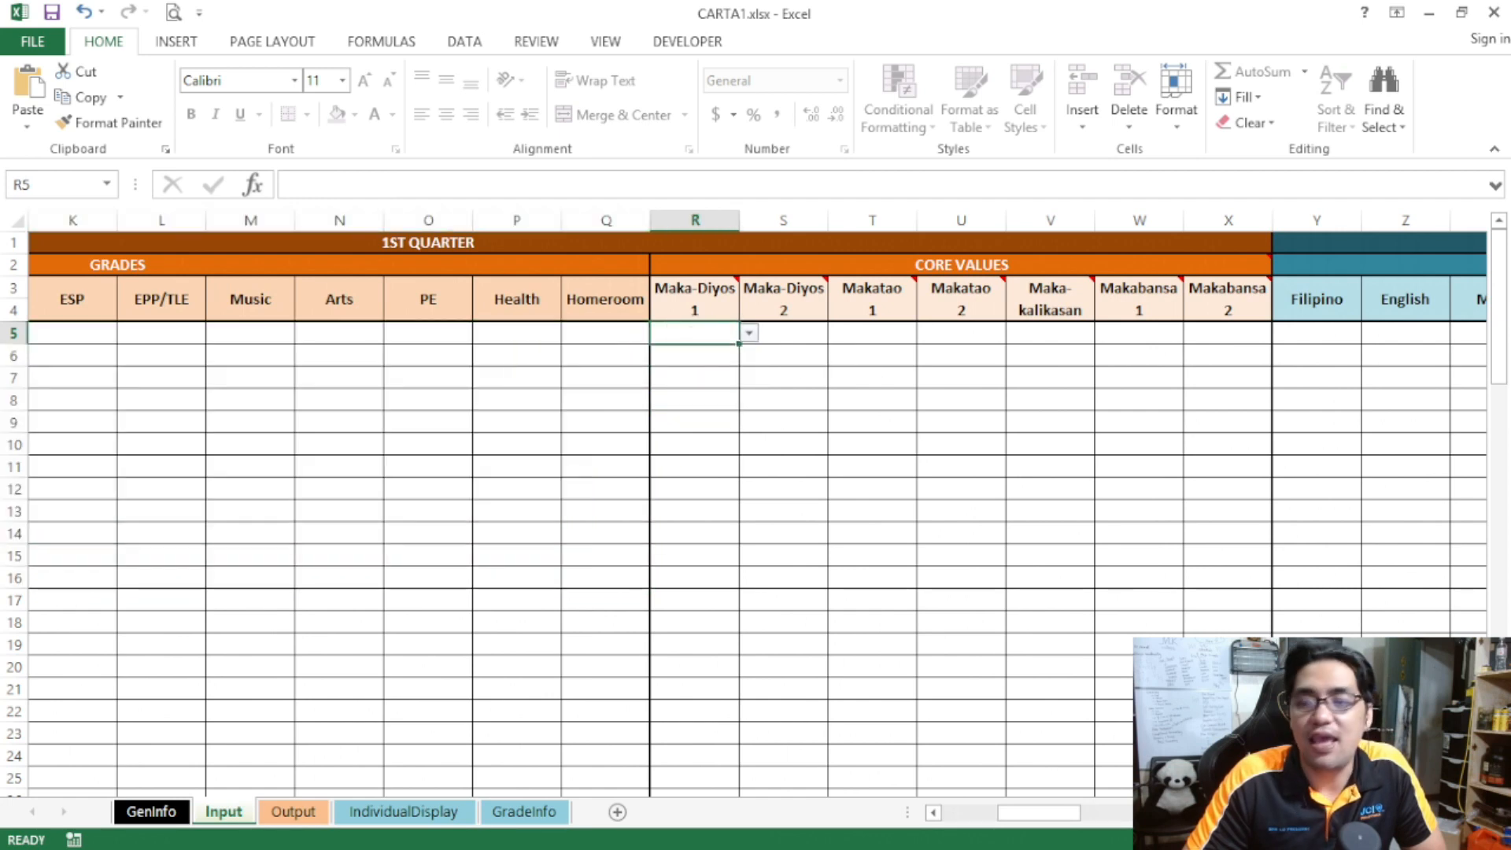
# - Examine the attendance section's month columns after the fourth quarter and compare them with the months on the GenInfo sheet
pyautogui.moveTo(1056, 813); pyautogui.dragTo(1347, 823)
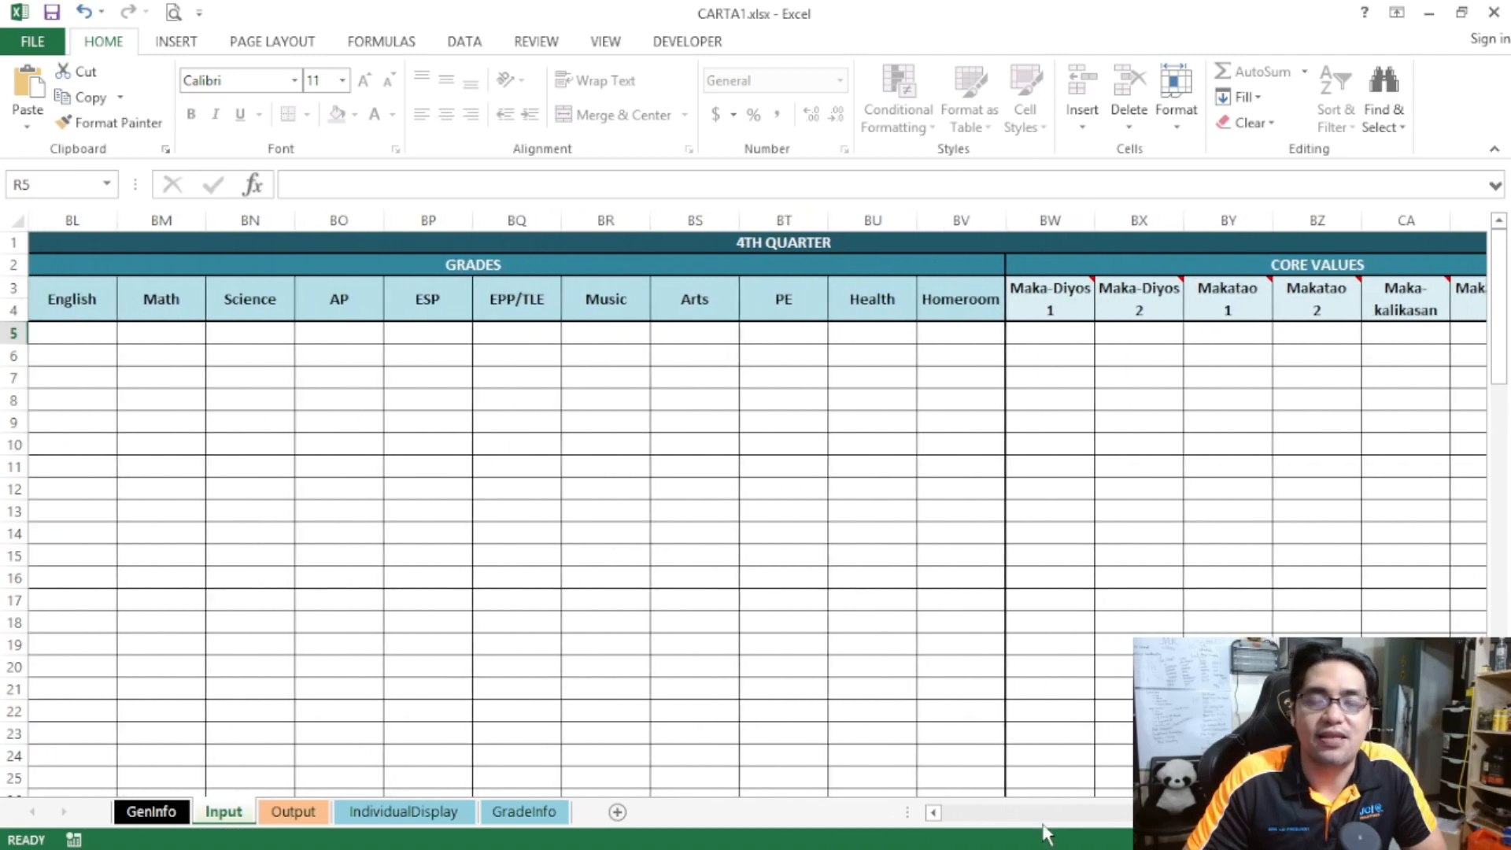
pyautogui.hscroll(10, 755, 503)
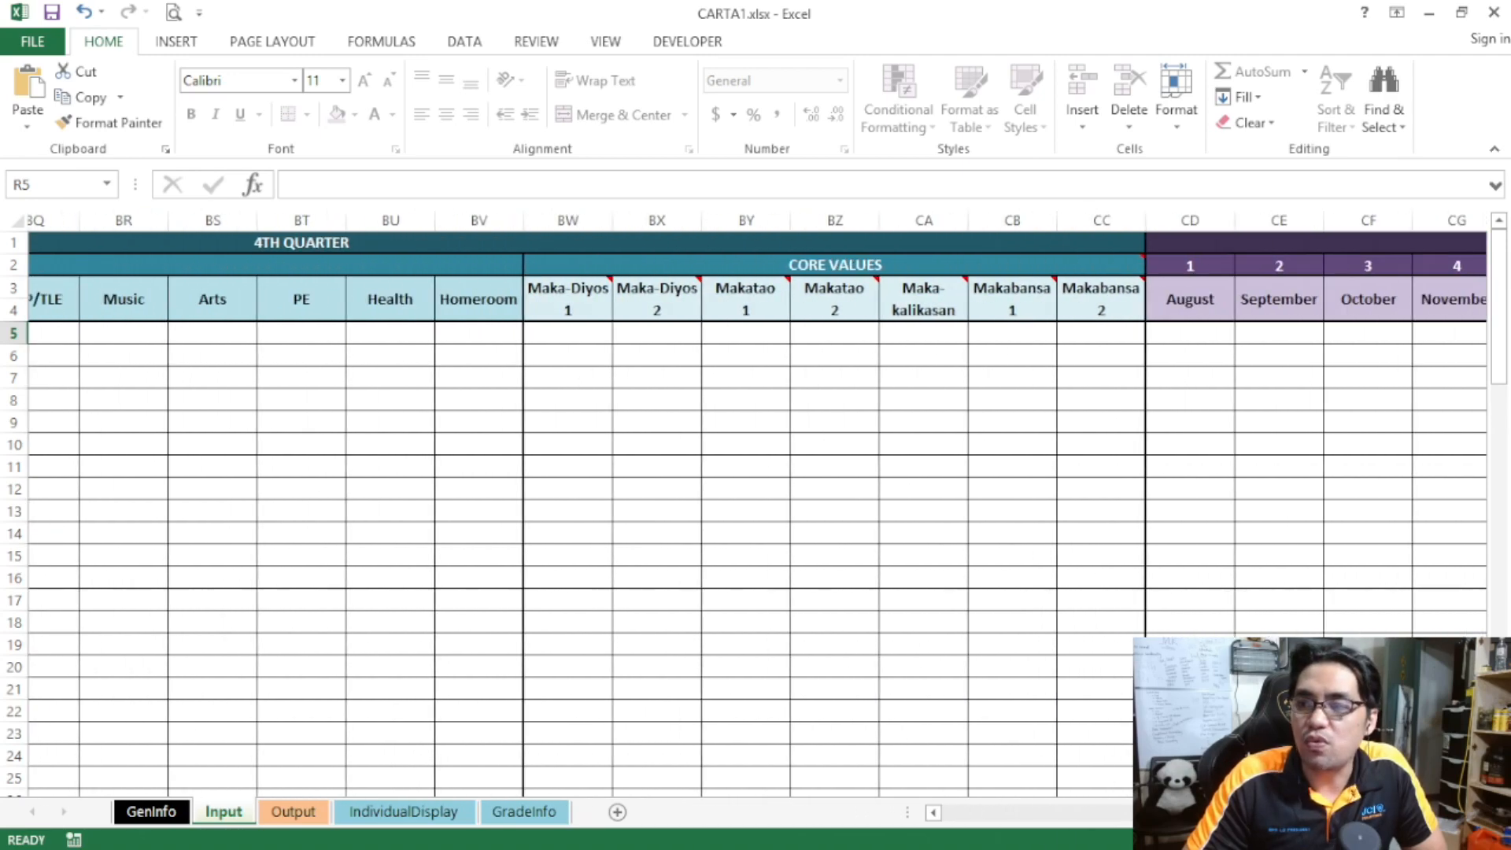
pyautogui.hscroll(1, 411, 312)
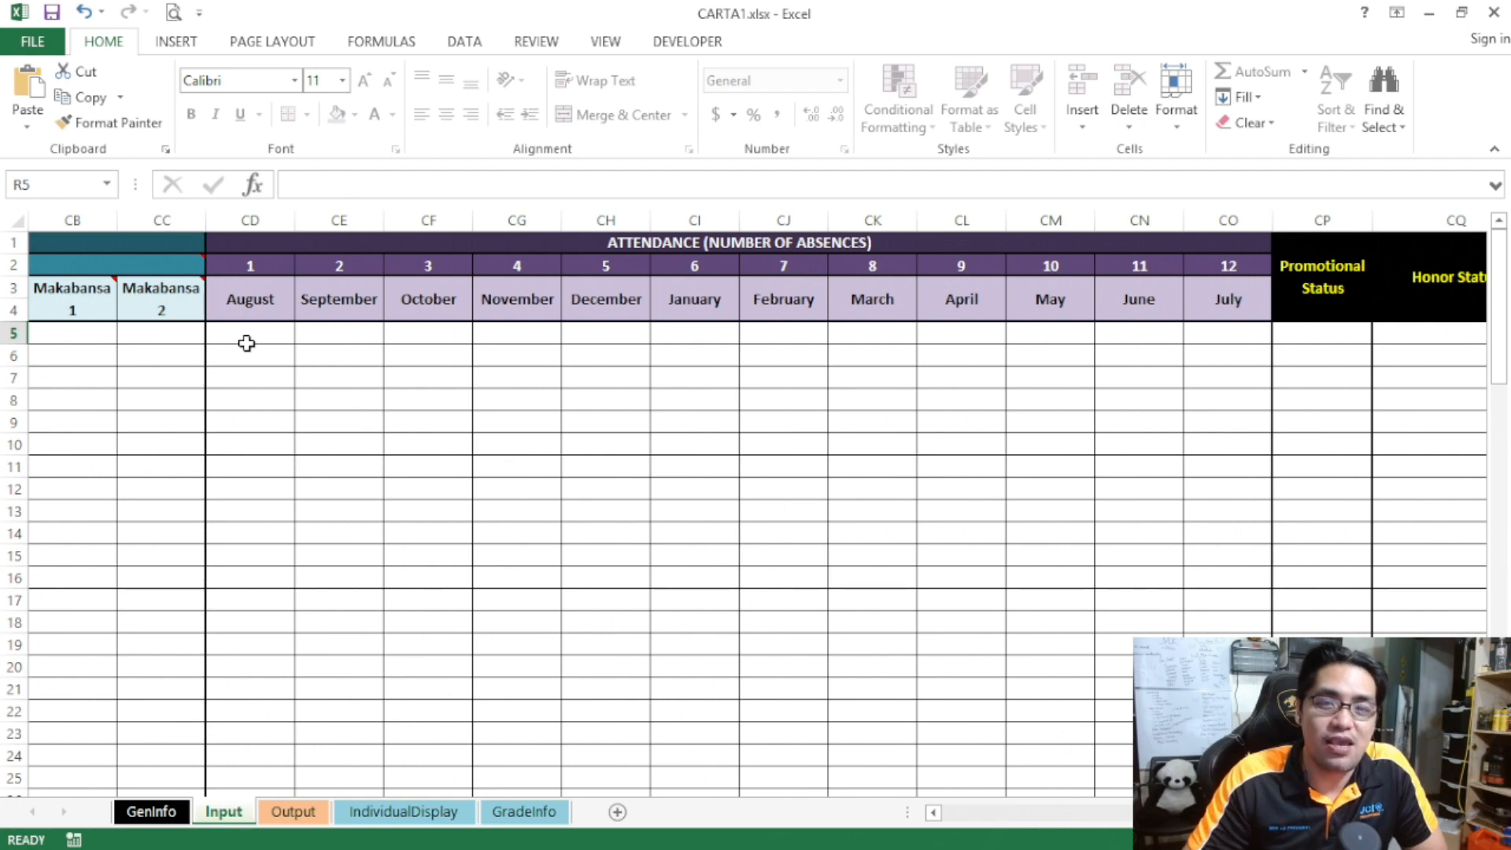
pyautogui.click(151, 811)
pyautogui.scroll(-1, 246, 630)
pyautogui.moveTo(326, 431); pyautogui.dragTo(350, 712)
pyautogui.click(224, 814)
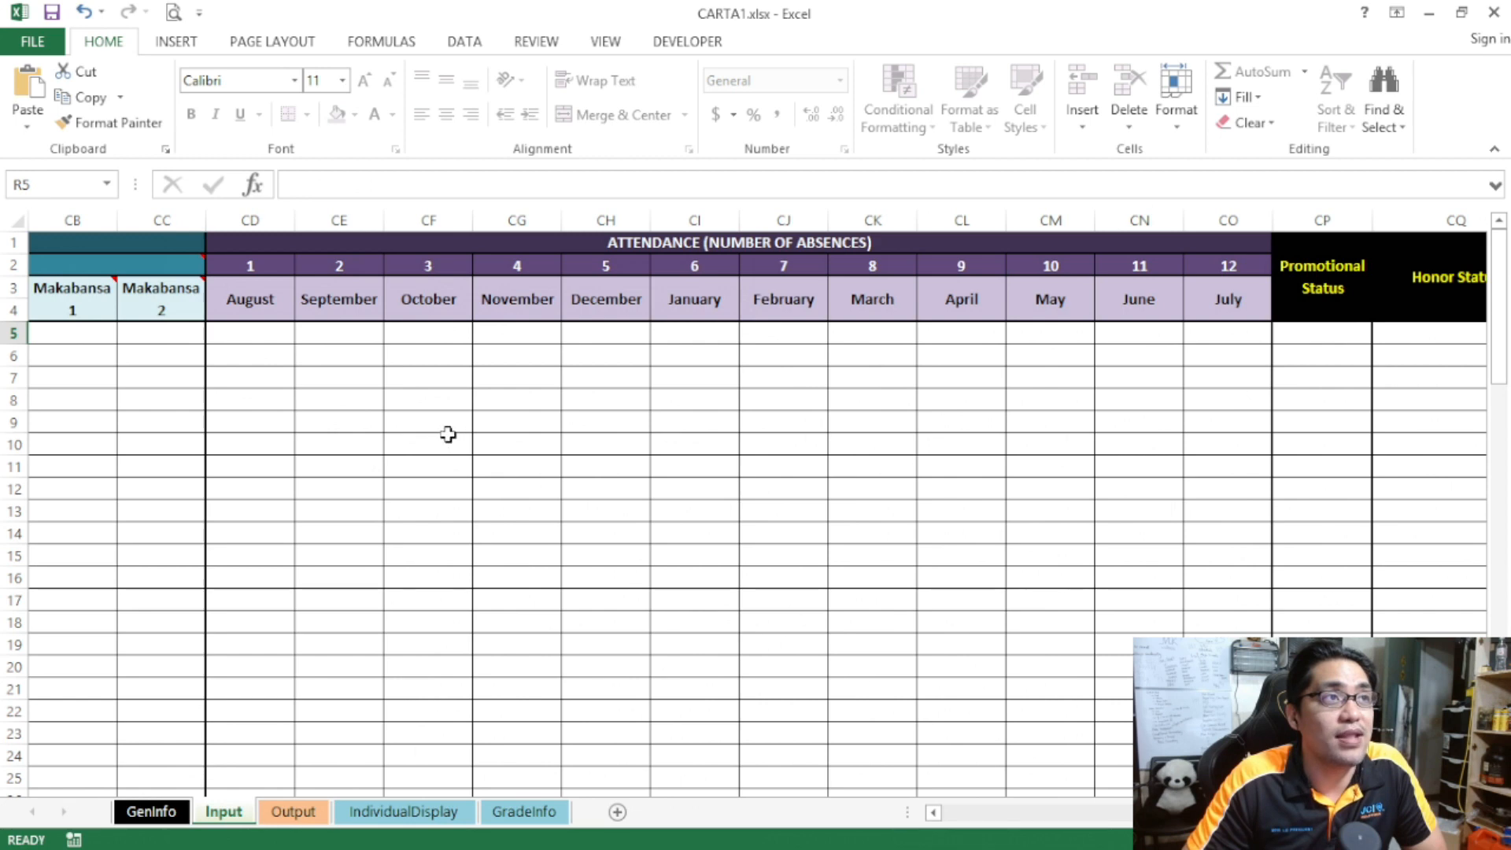
pyautogui.click(258, 311)
pyautogui.click(339, 305)
pyautogui.click(413, 305)
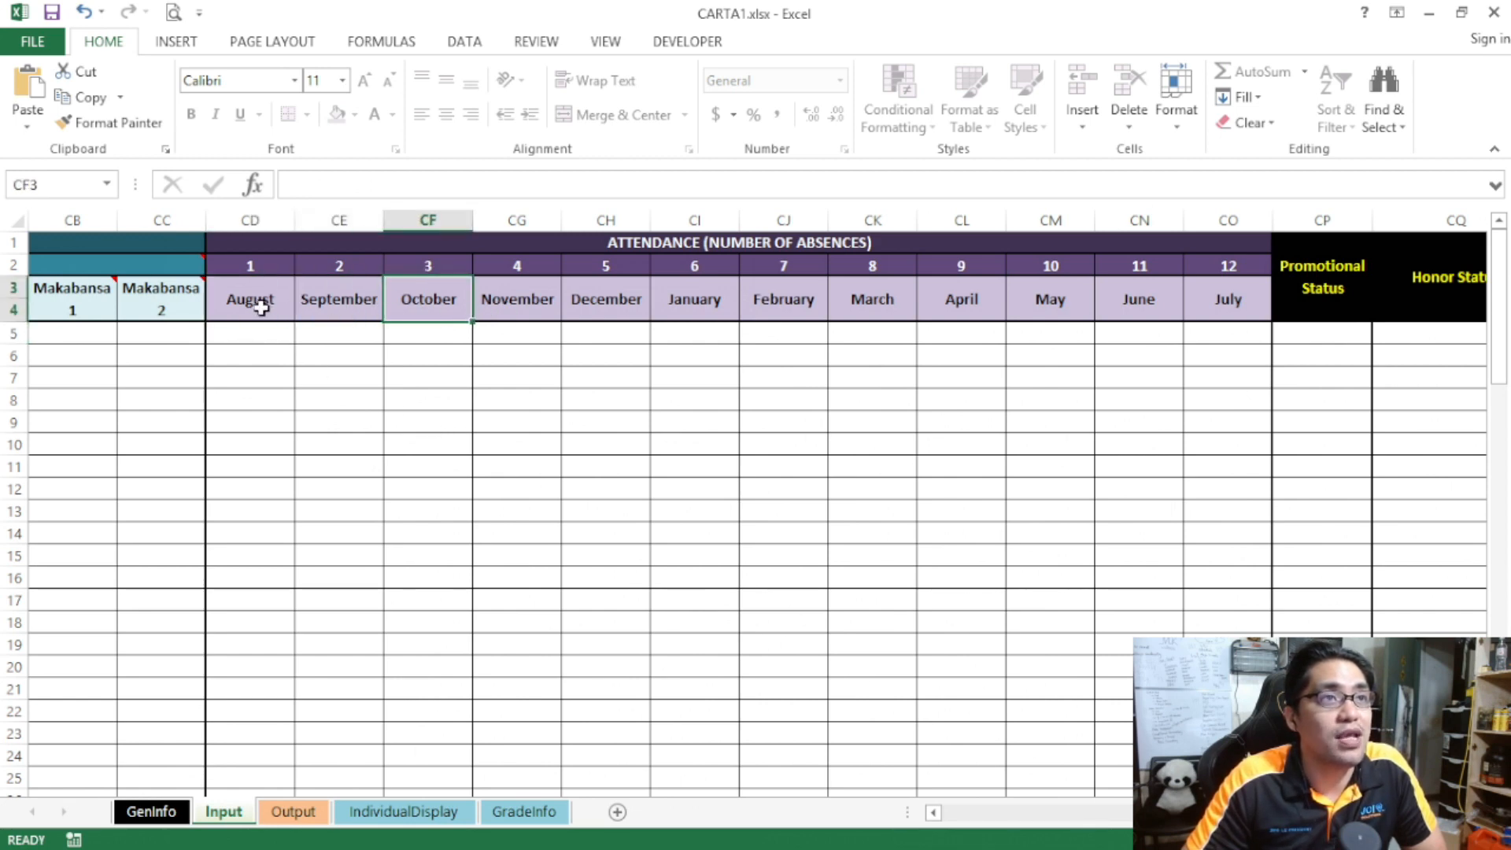
pyautogui.moveTo(265, 312); pyautogui.dragTo(1225, 304)
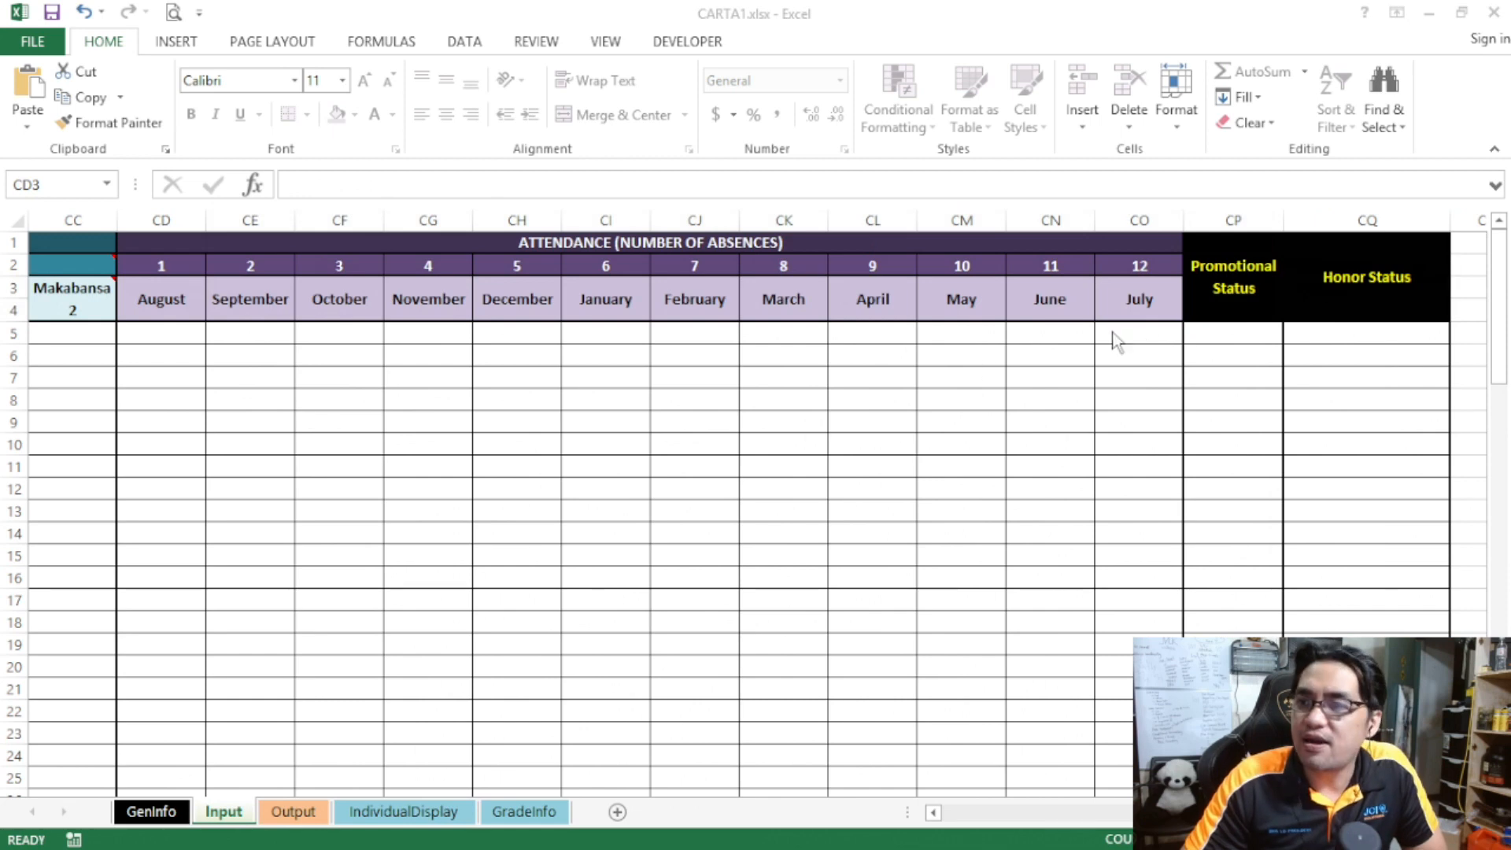
# - Try the promotional statuses PROMOTED, CONDITIONAL and RETAINED in cell CP5, and clear the cell
pyautogui.click(1242, 338)
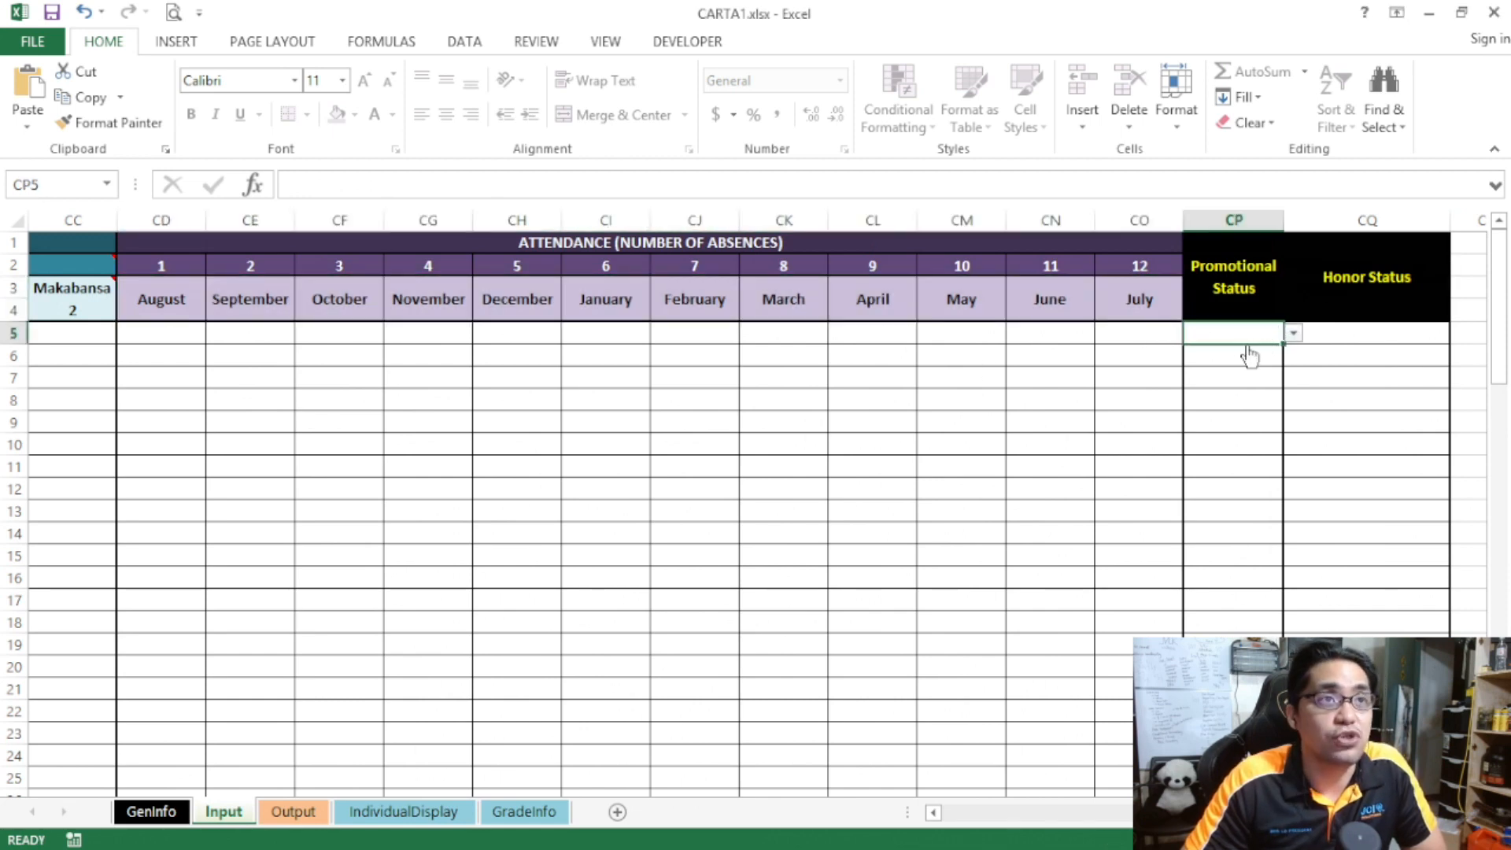
pyautogui.hotkey('alt', 'Down')
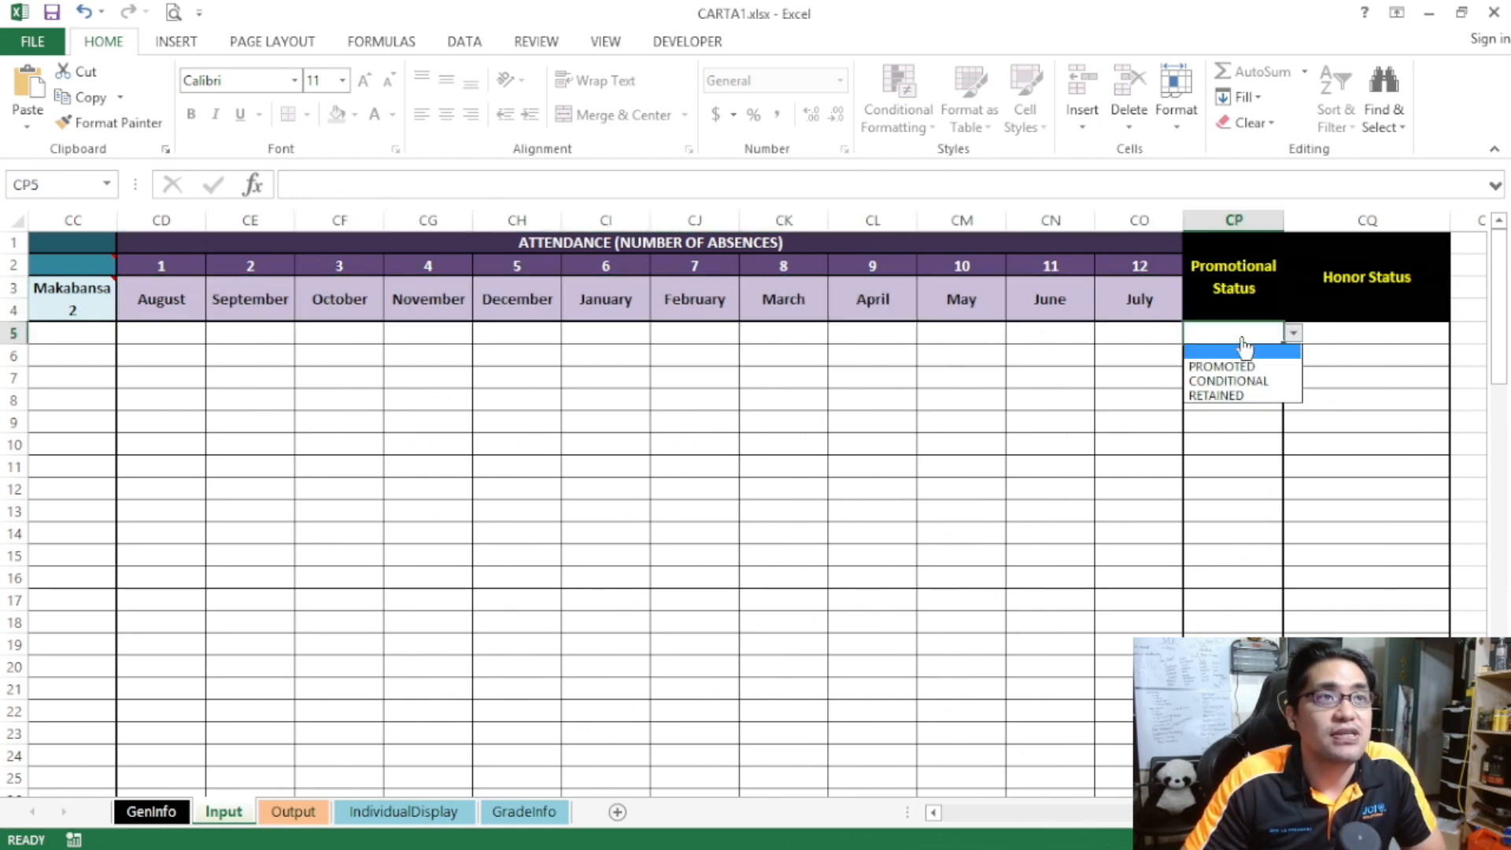
pyautogui.click(1282, 367)
pyautogui.click(1293, 333)
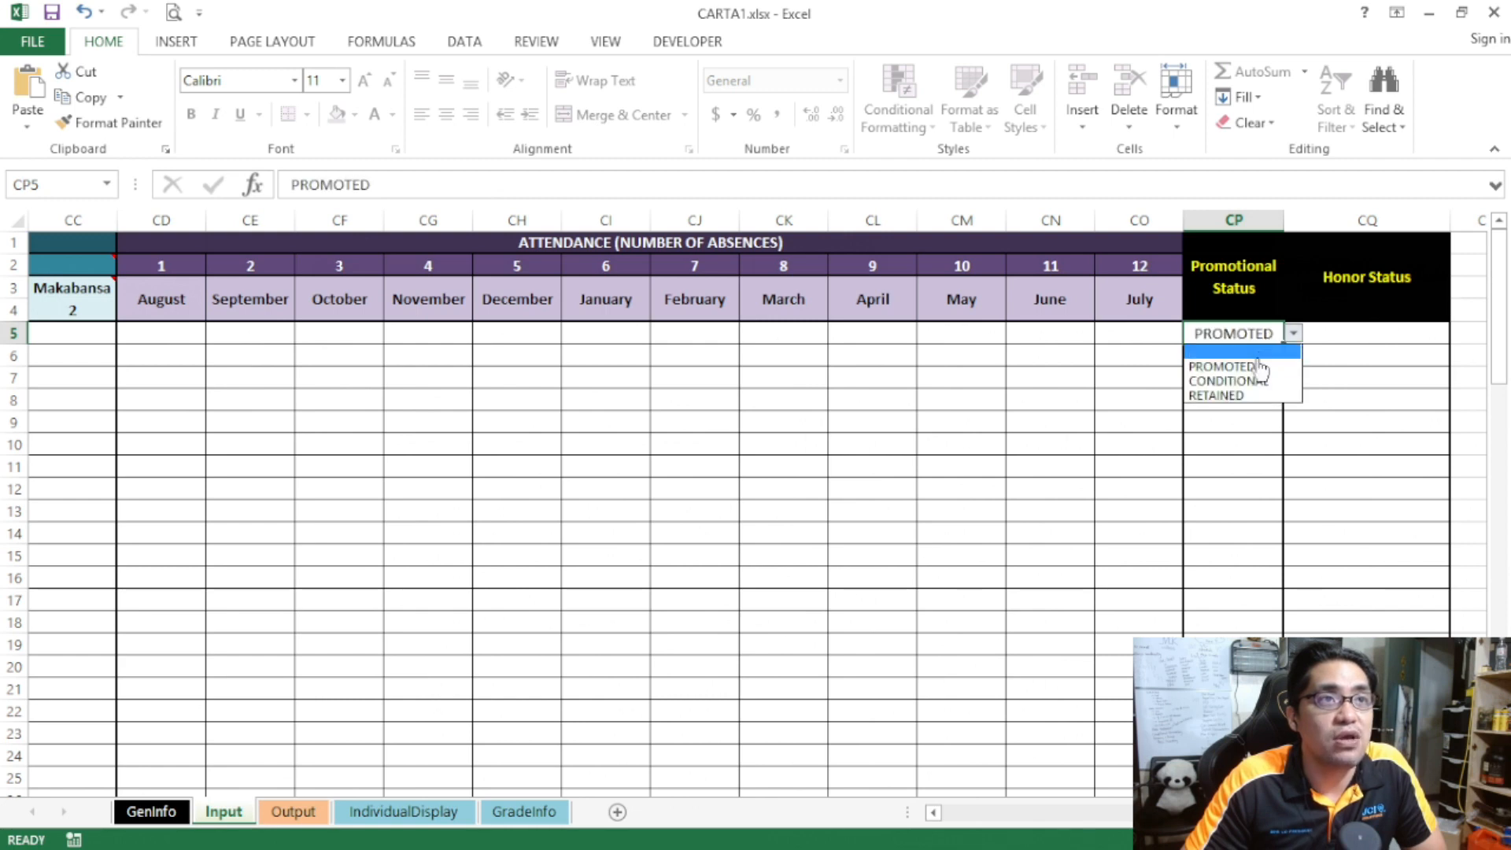
pyautogui.click(1256, 383)
pyautogui.hotkey('alt', 'Down')
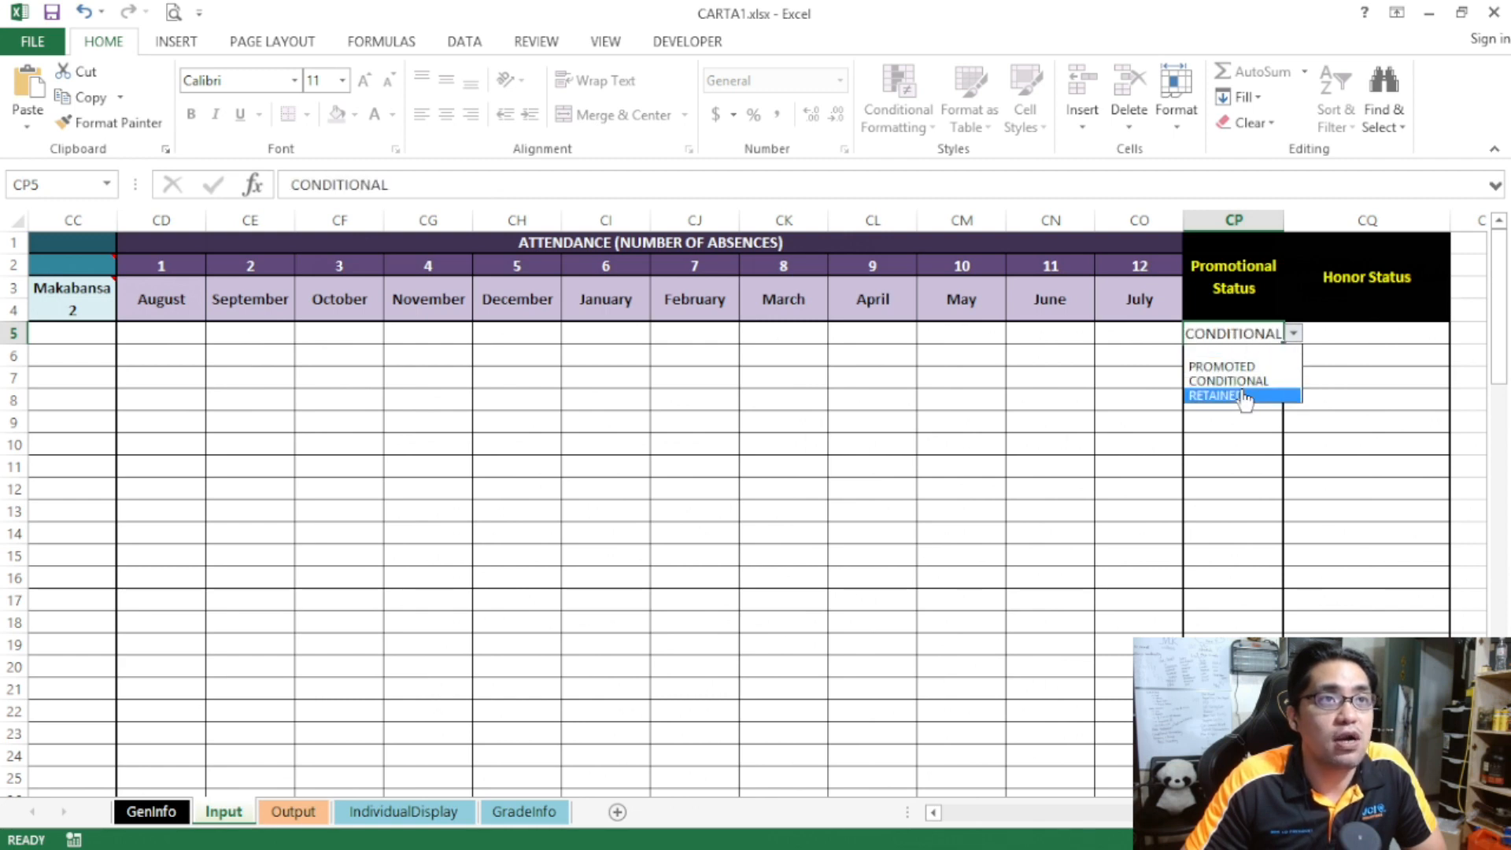
pyautogui.click(1247, 396)
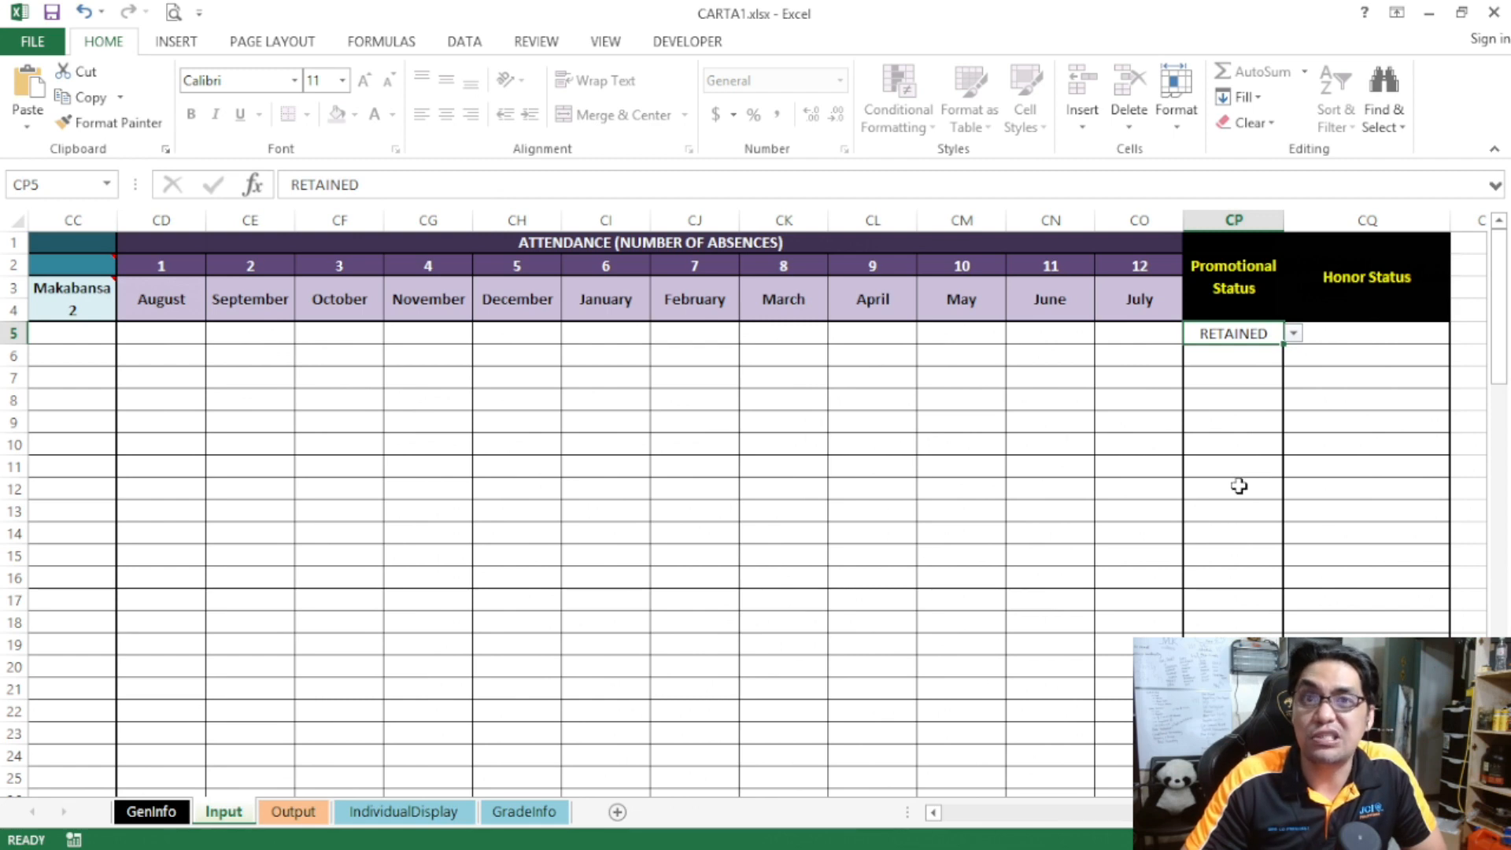
pyautogui.press('Delete')
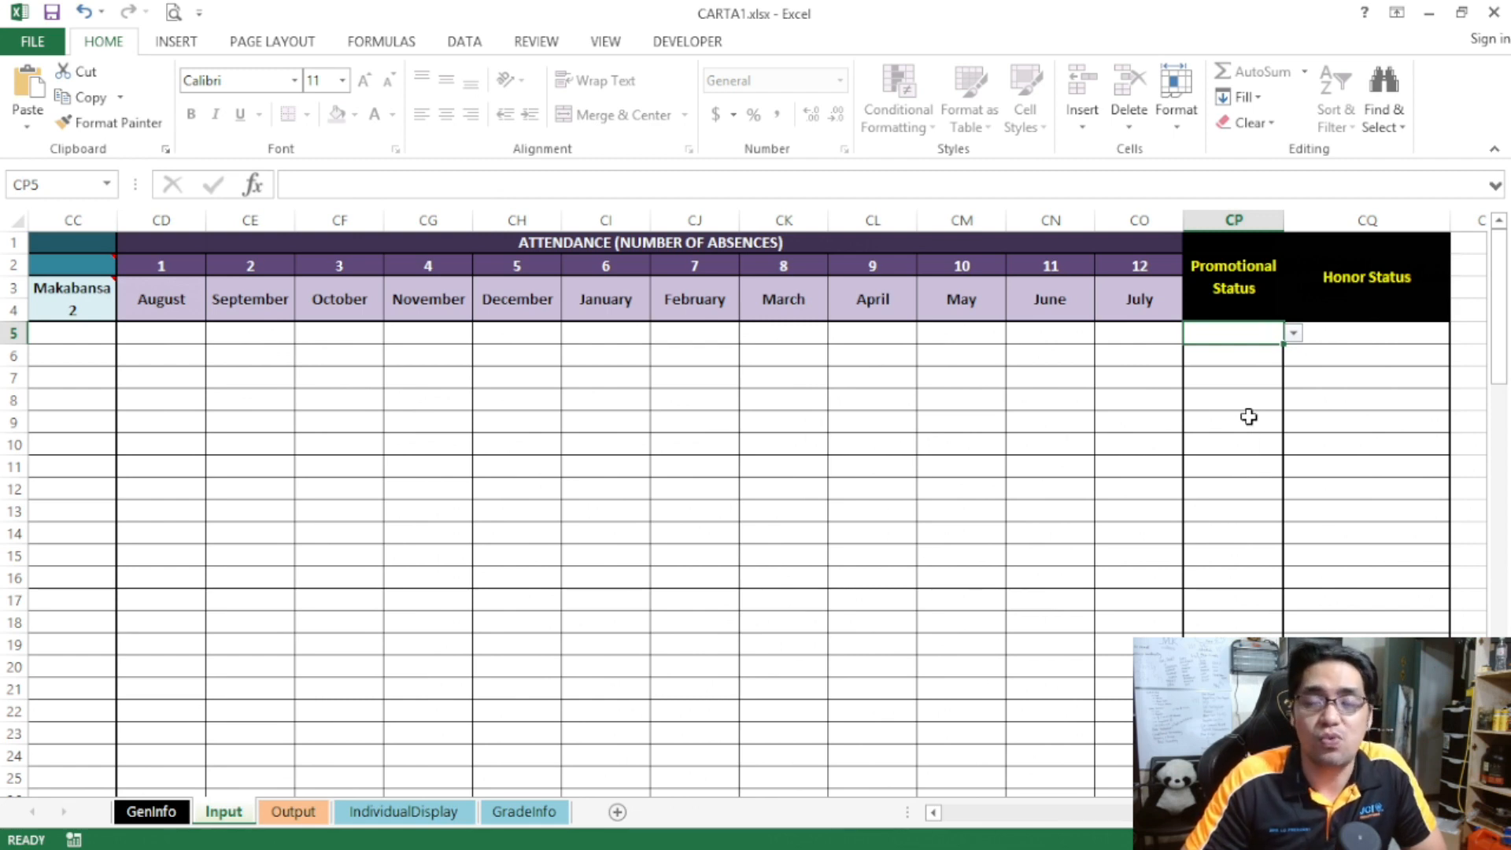
# - Try the honor statuses With Highest Honors, With High Honors and With Honors in cell CQ5
pyautogui.click(1377, 340)
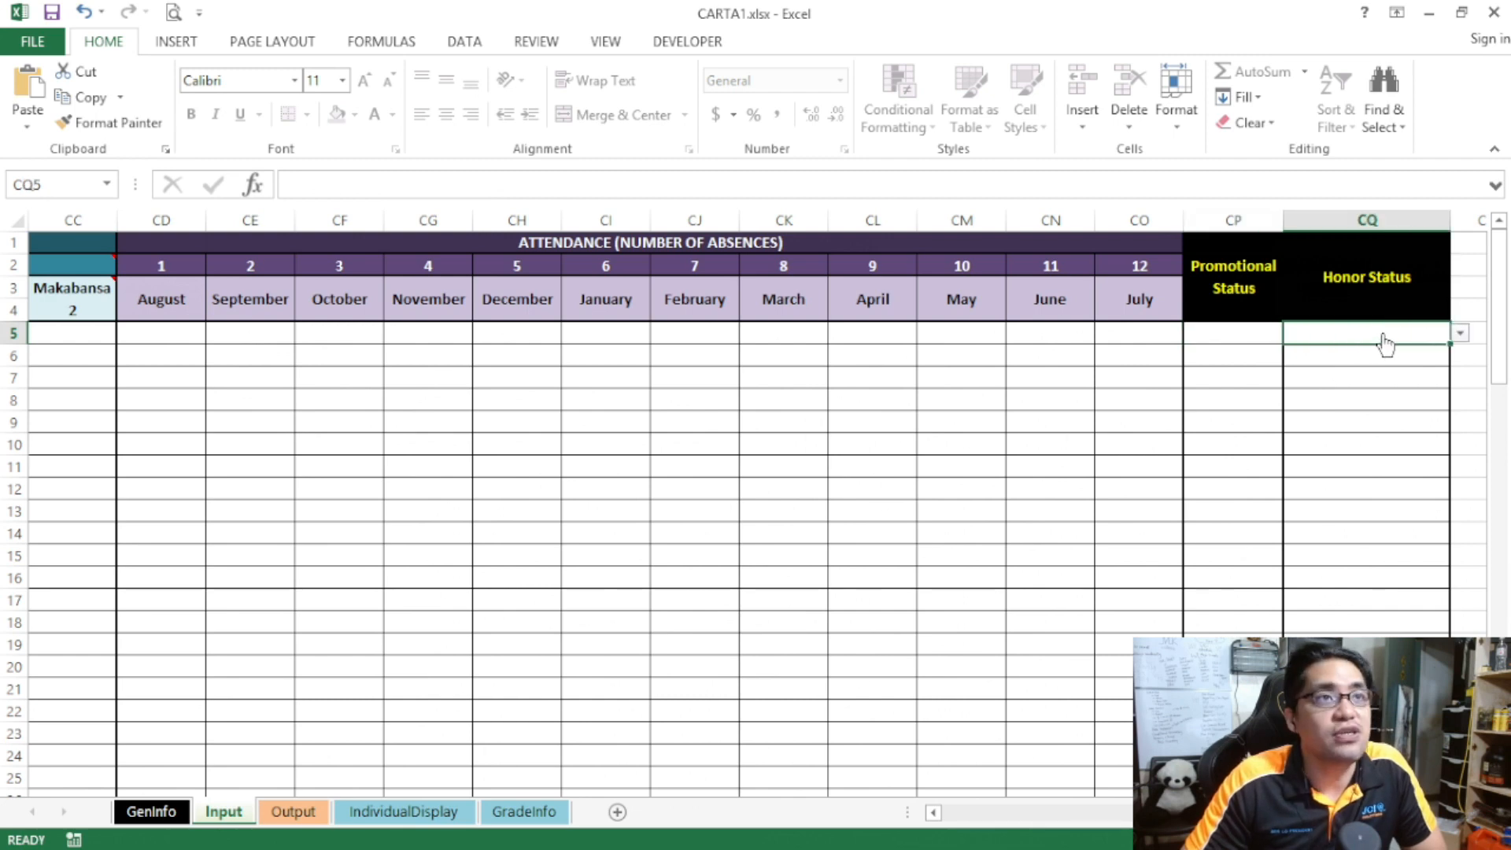
pyautogui.hotkey('alt', 'Down')
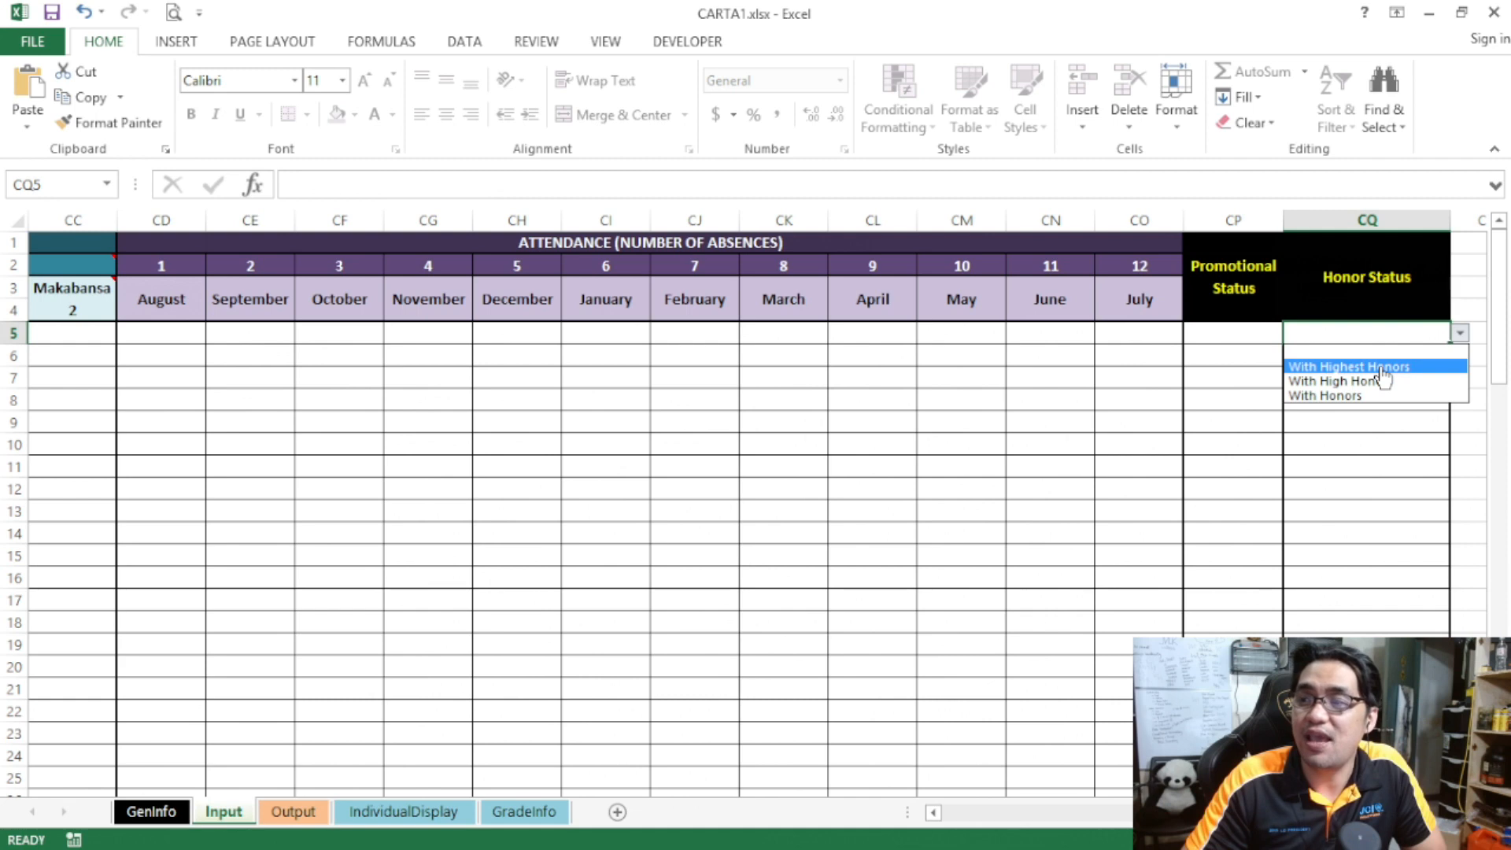
pyautogui.click(1382, 368)
pyautogui.hotkey('alt', 'Down')
pyautogui.click(1377, 376)
pyautogui.hotkey('alt', 'Down')
pyautogui.click(1348, 395)
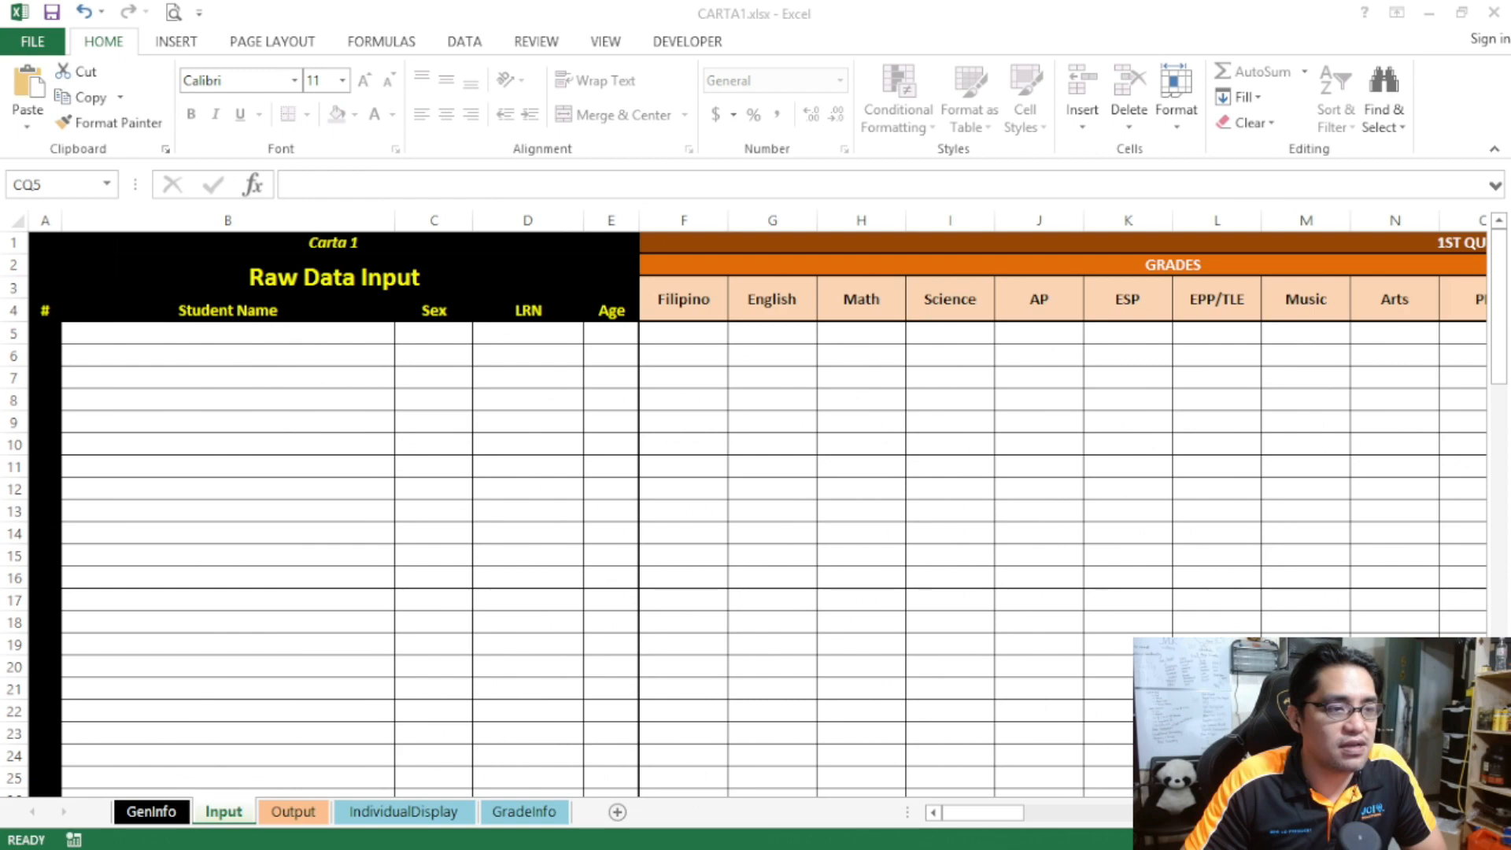
# - Copy the student data block from the sampledataforcarta workbook and paste it as values into the CARTA1 Input sheet from cell B5
pyautogui.hotkey('alt', 'Tab')
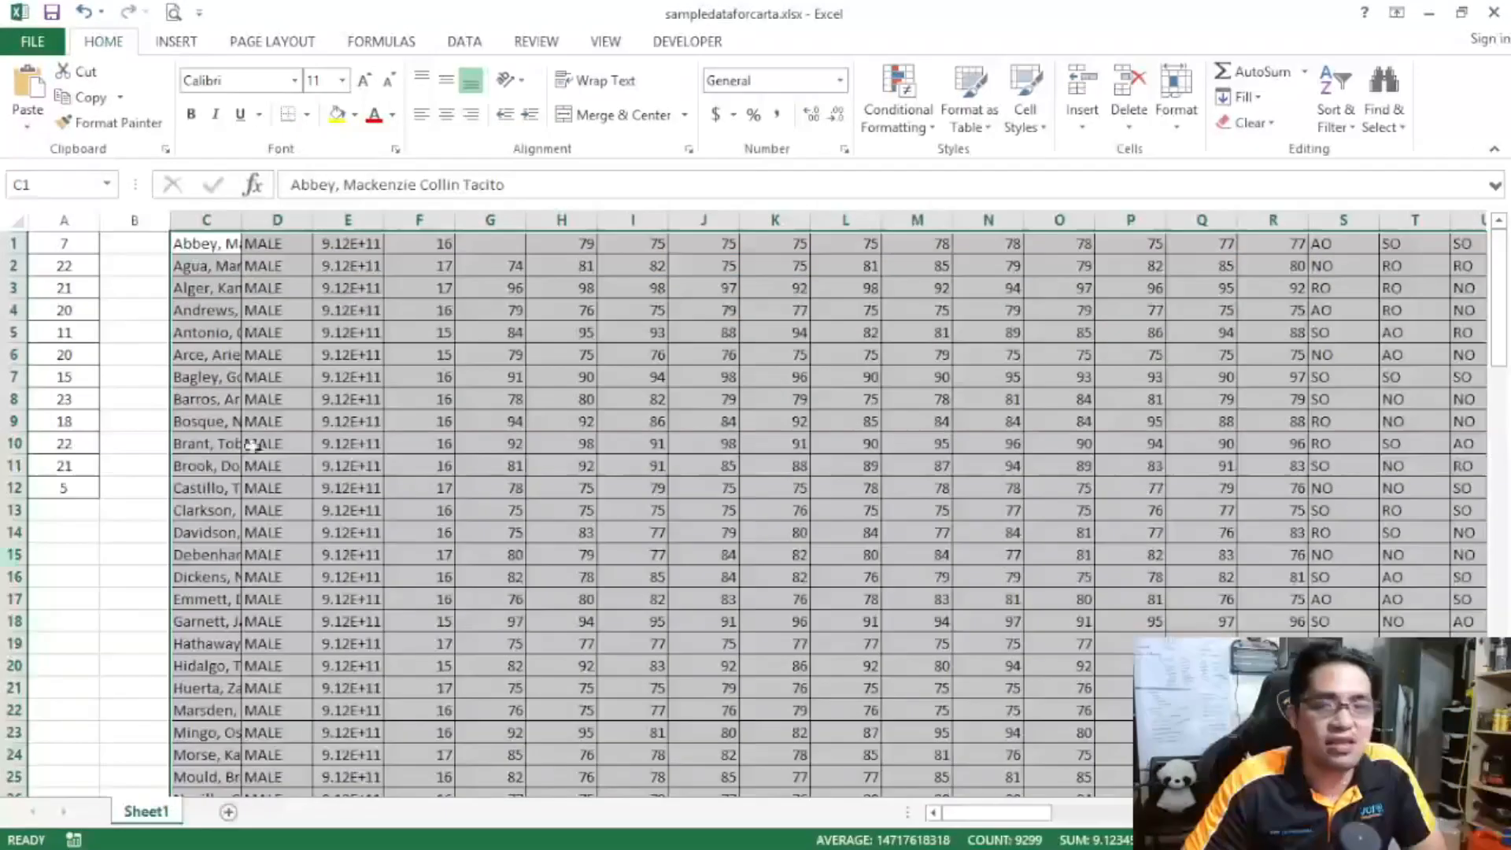
pyautogui.hotkey('alt', 'Tab')
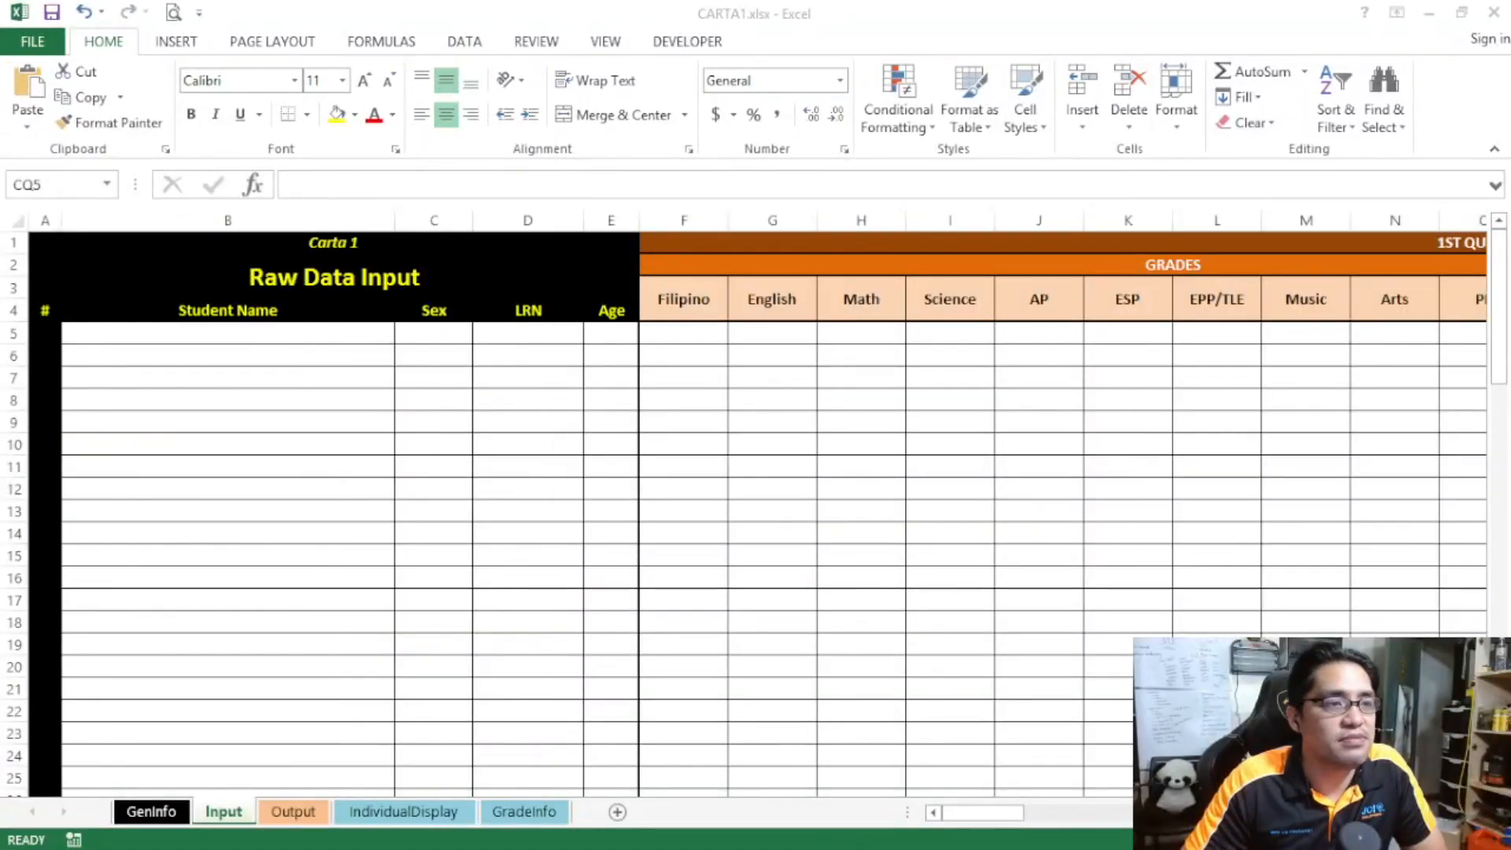
pyautogui.rightClick(143, 334)
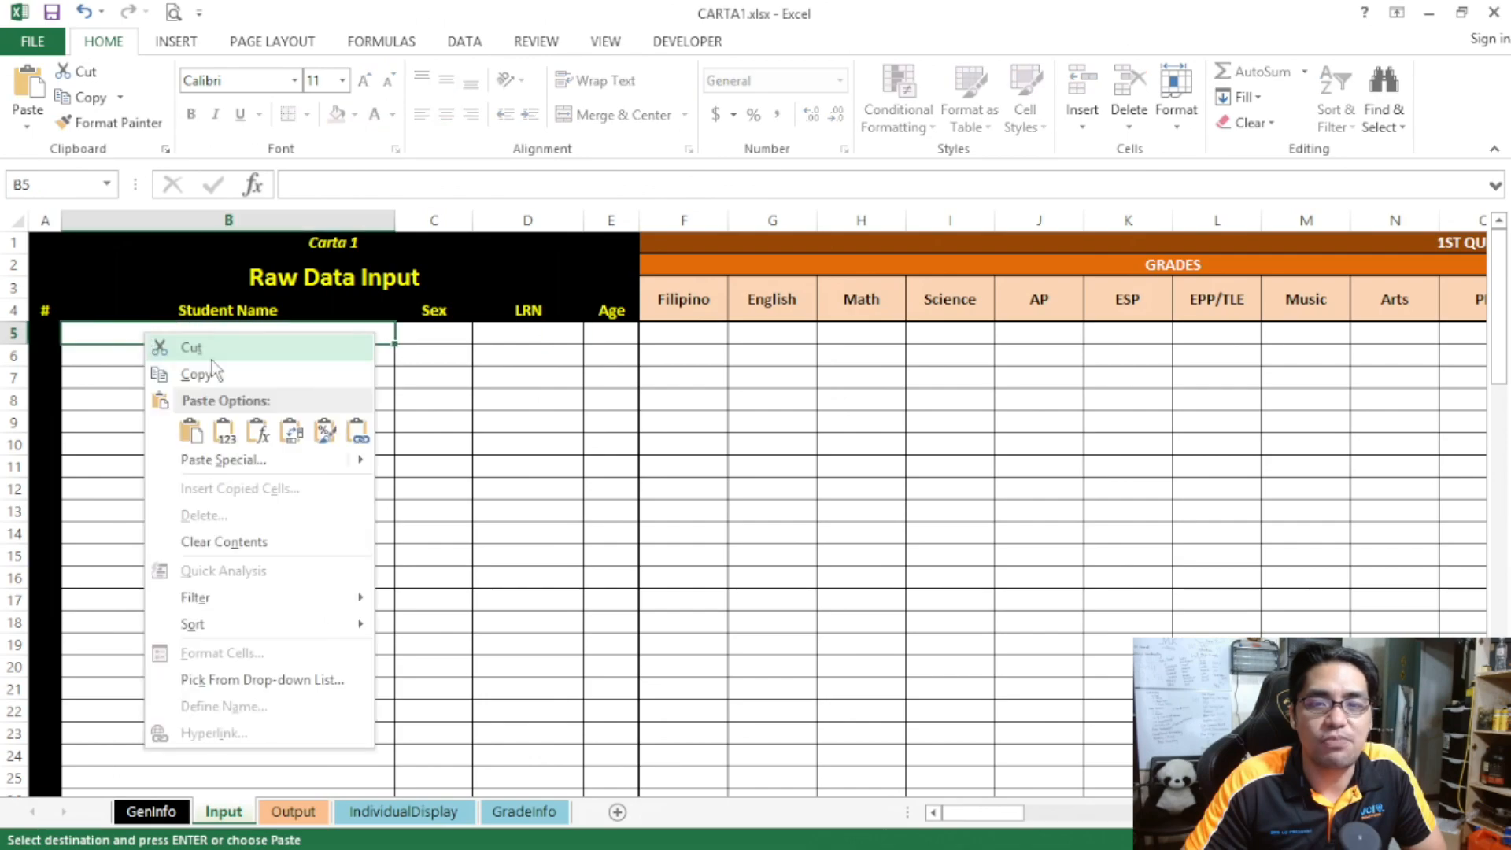
pyautogui.click(223, 432)
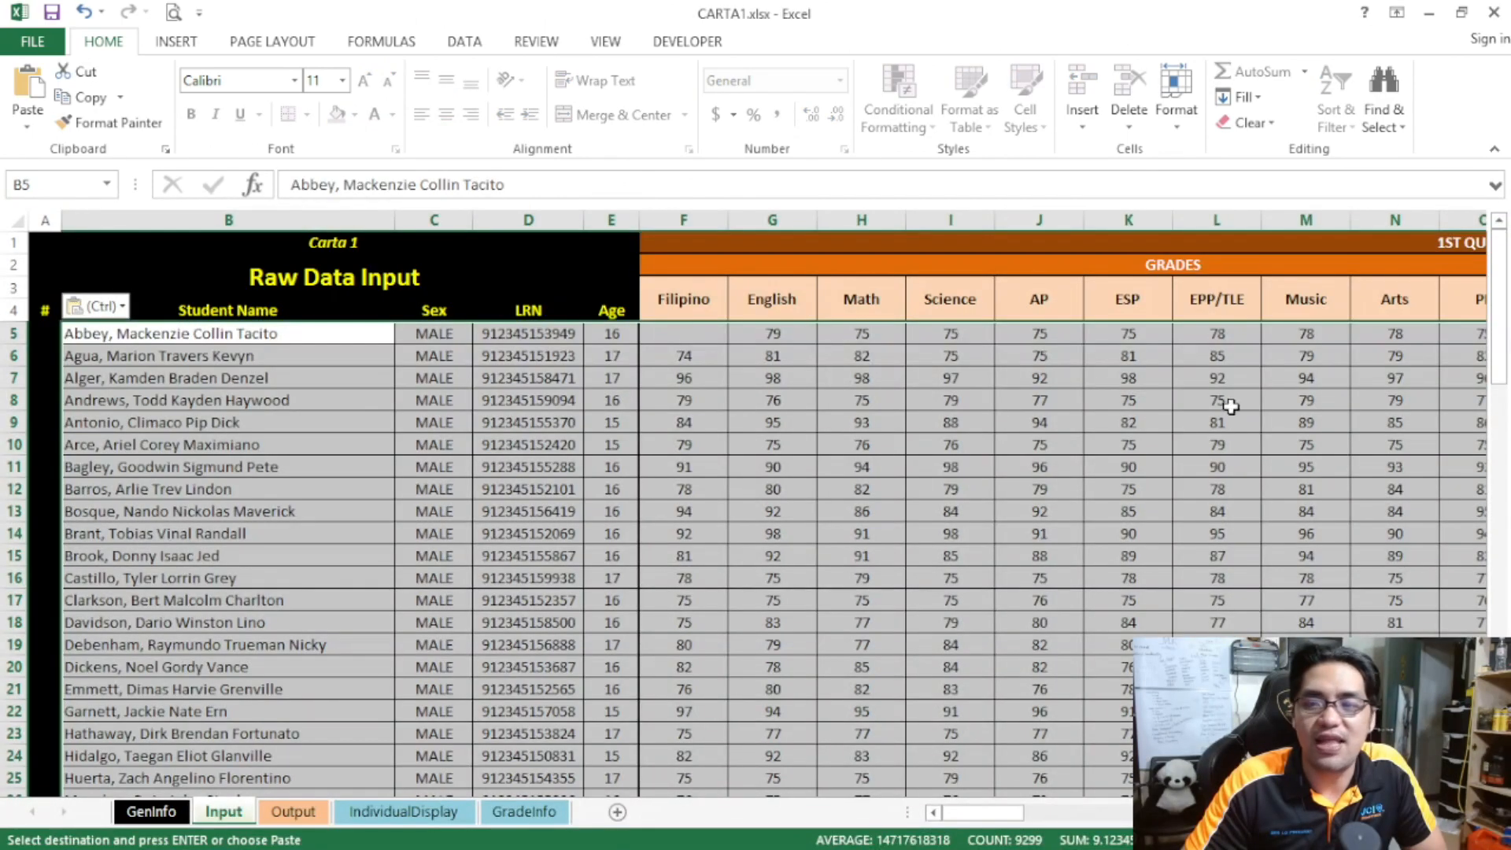
# - Review the pasted student data on the Input sheet across the grades, core values, attendance and promotional status columns
pyautogui.moveTo(1499, 317)
pyautogui.mouseDown()
pyautogui.moveTo(1493, 693)
pyautogui.moveTo(1491, 323)
pyautogui.mouseUp()
pyautogui.moveTo(1010, 815); pyautogui.dragTo(1433, 824)
pyautogui.click(1043, 619)
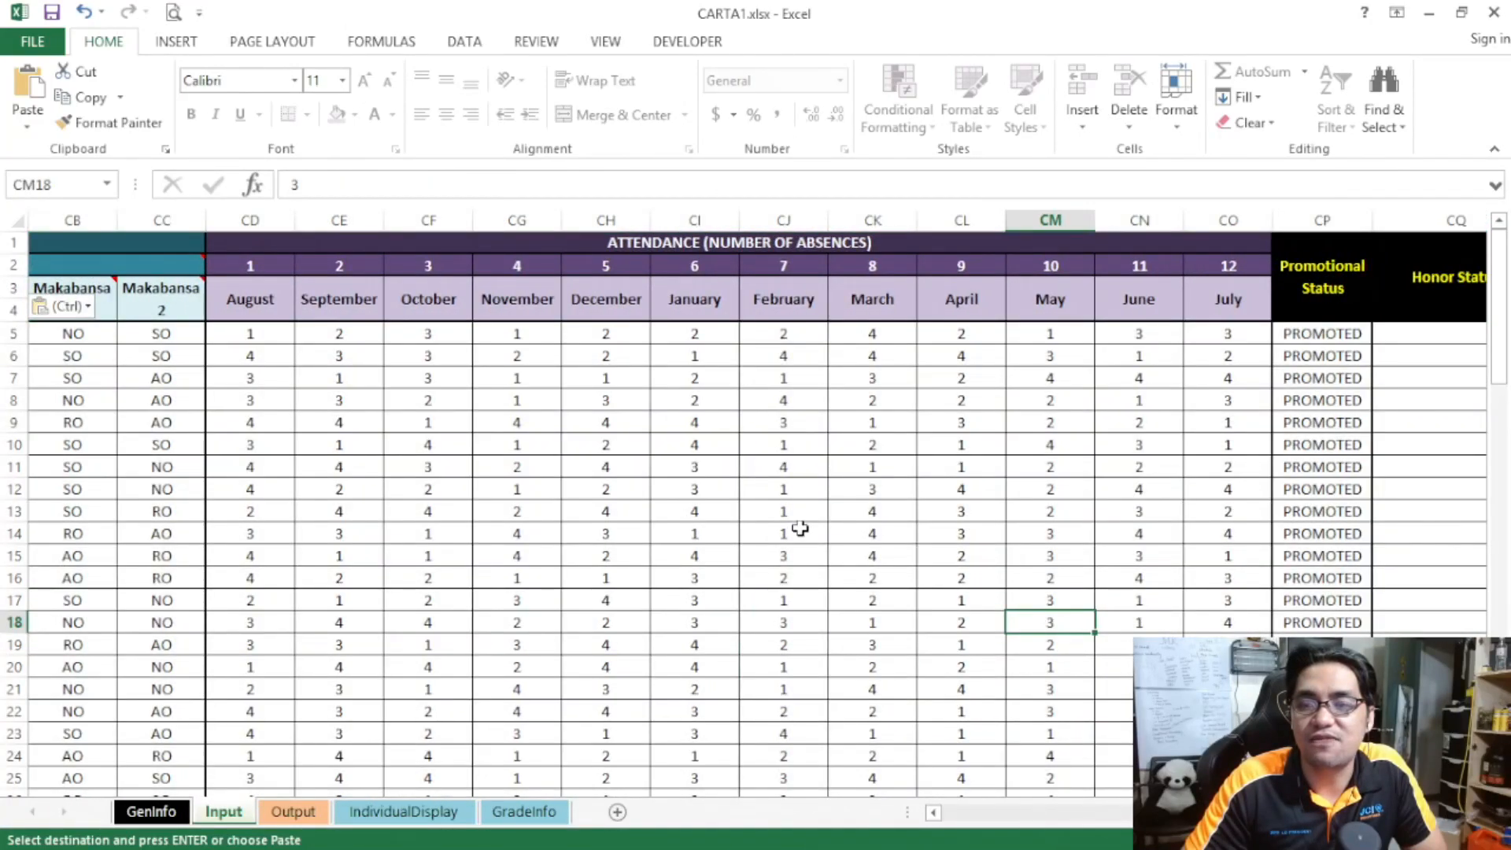
pyautogui.hscroll(1, 1254, 529)
pyautogui.scroll(-10, 1257, 532)
pyautogui.scroll(10, 1257, 532)
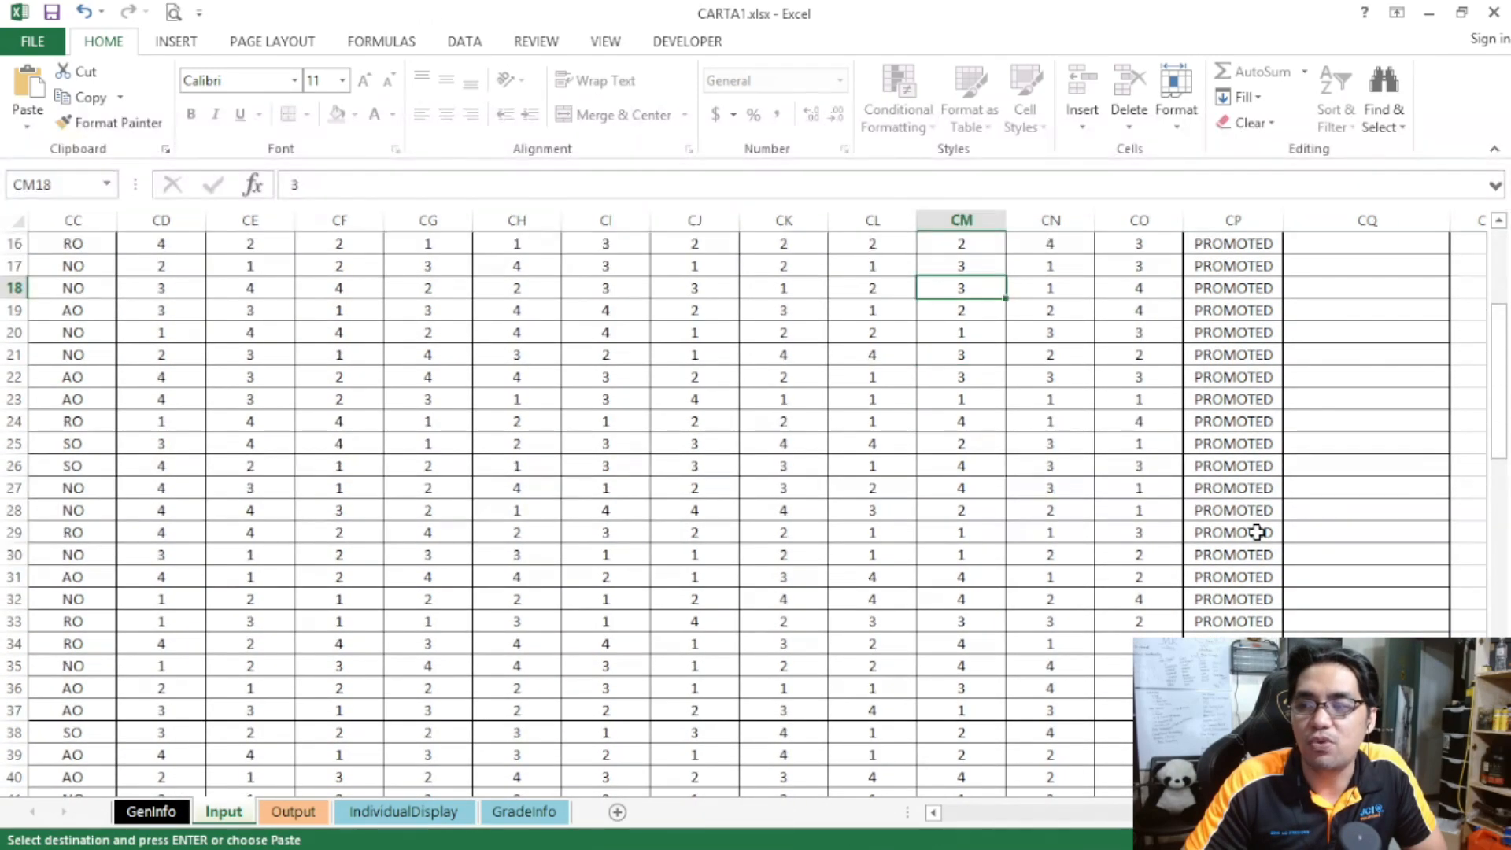
pyautogui.hscroll(-15, 708, 472)
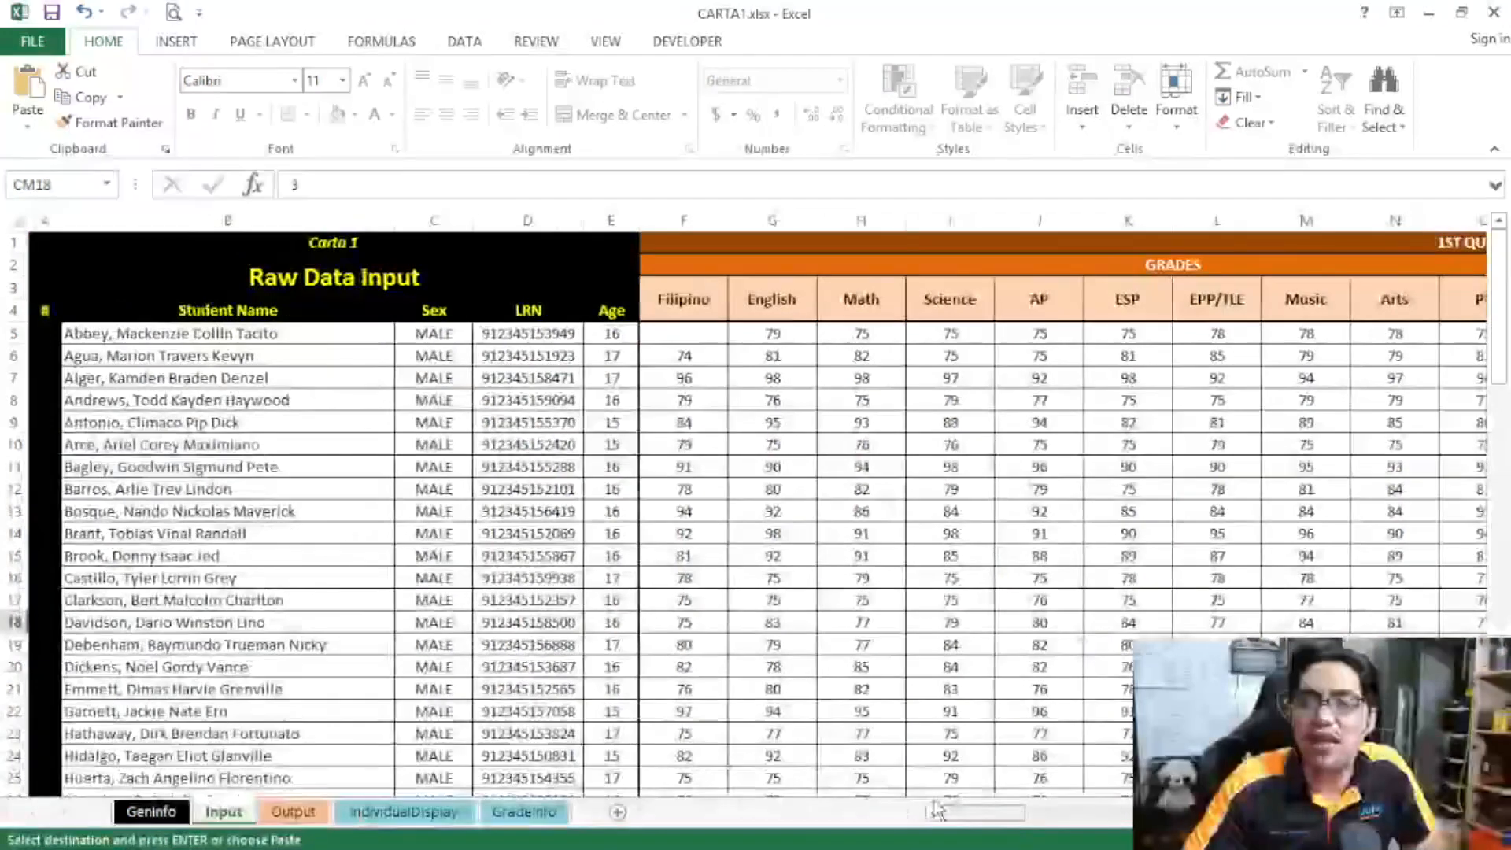
pyautogui.click(248, 278)
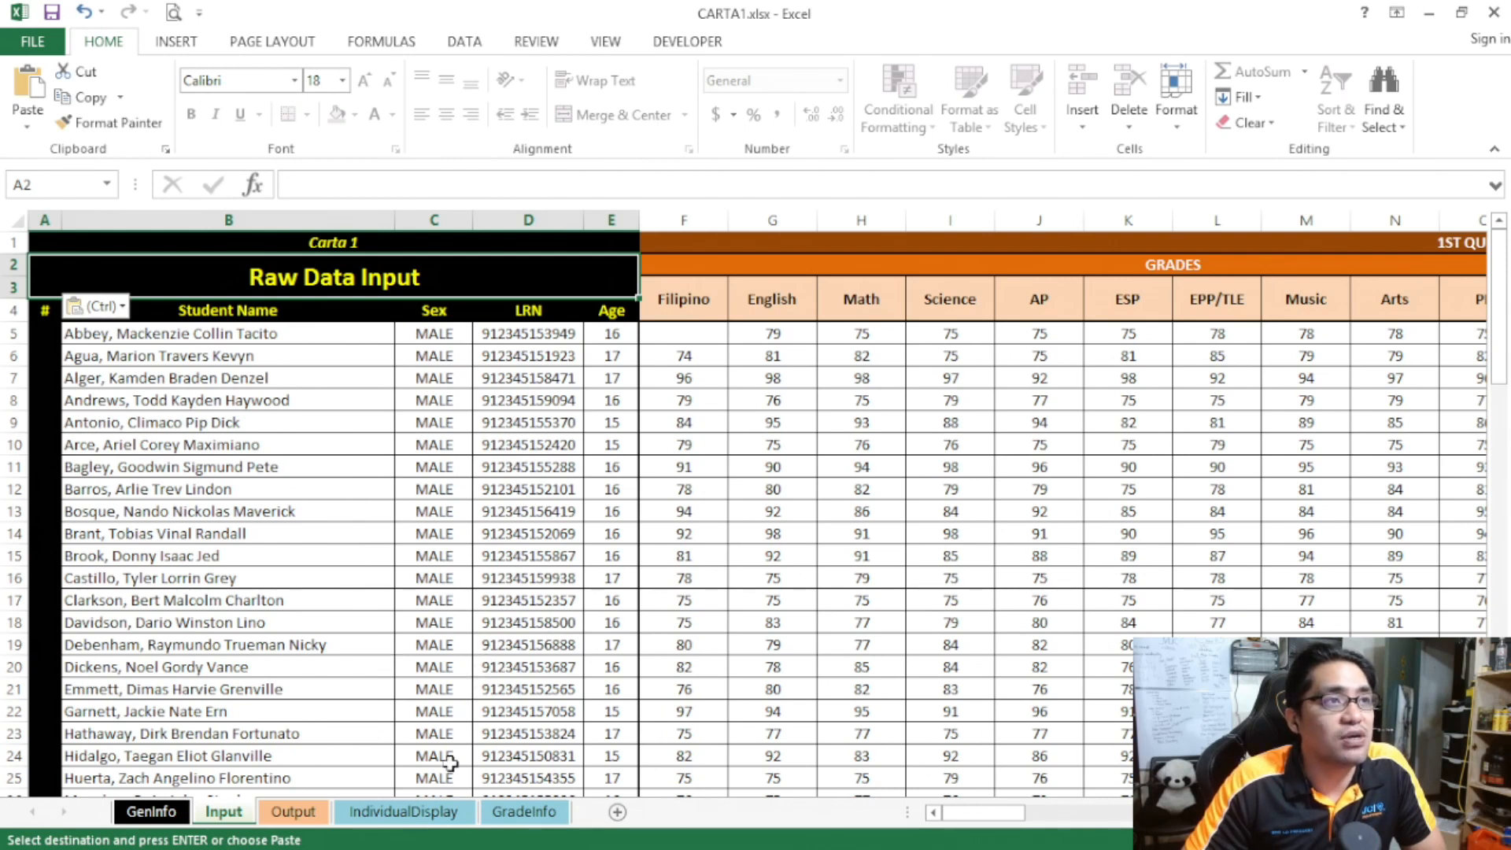
# - On the IndividualDisplay sheet, show the record of the fourth student in the Student Name choices, and switch to another student's record
pyautogui.click(412, 813)
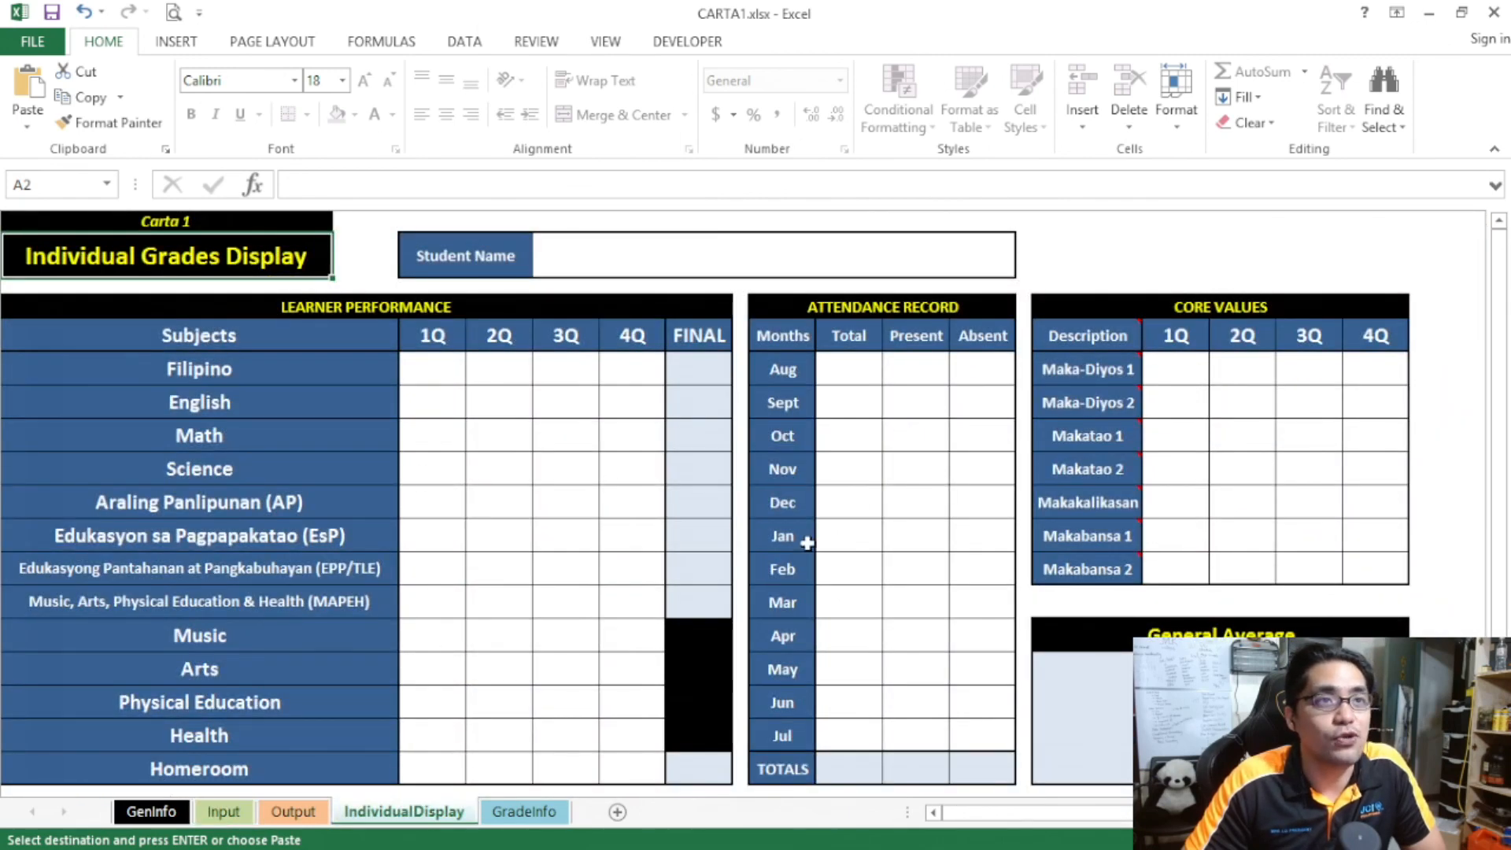
pyautogui.hotkey('alt', 'Tab')
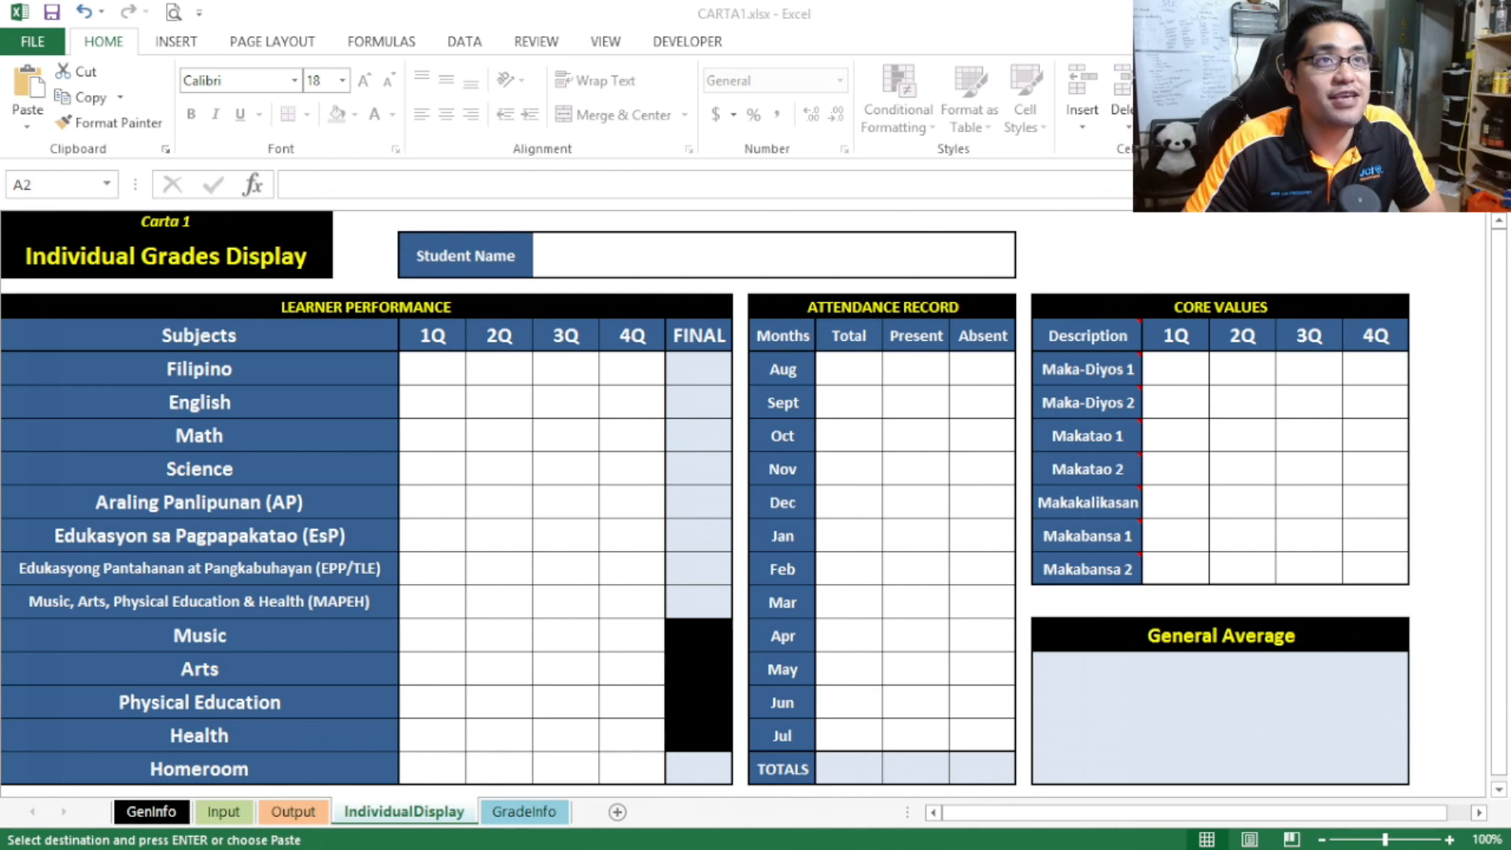
pyautogui.click(333, 449)
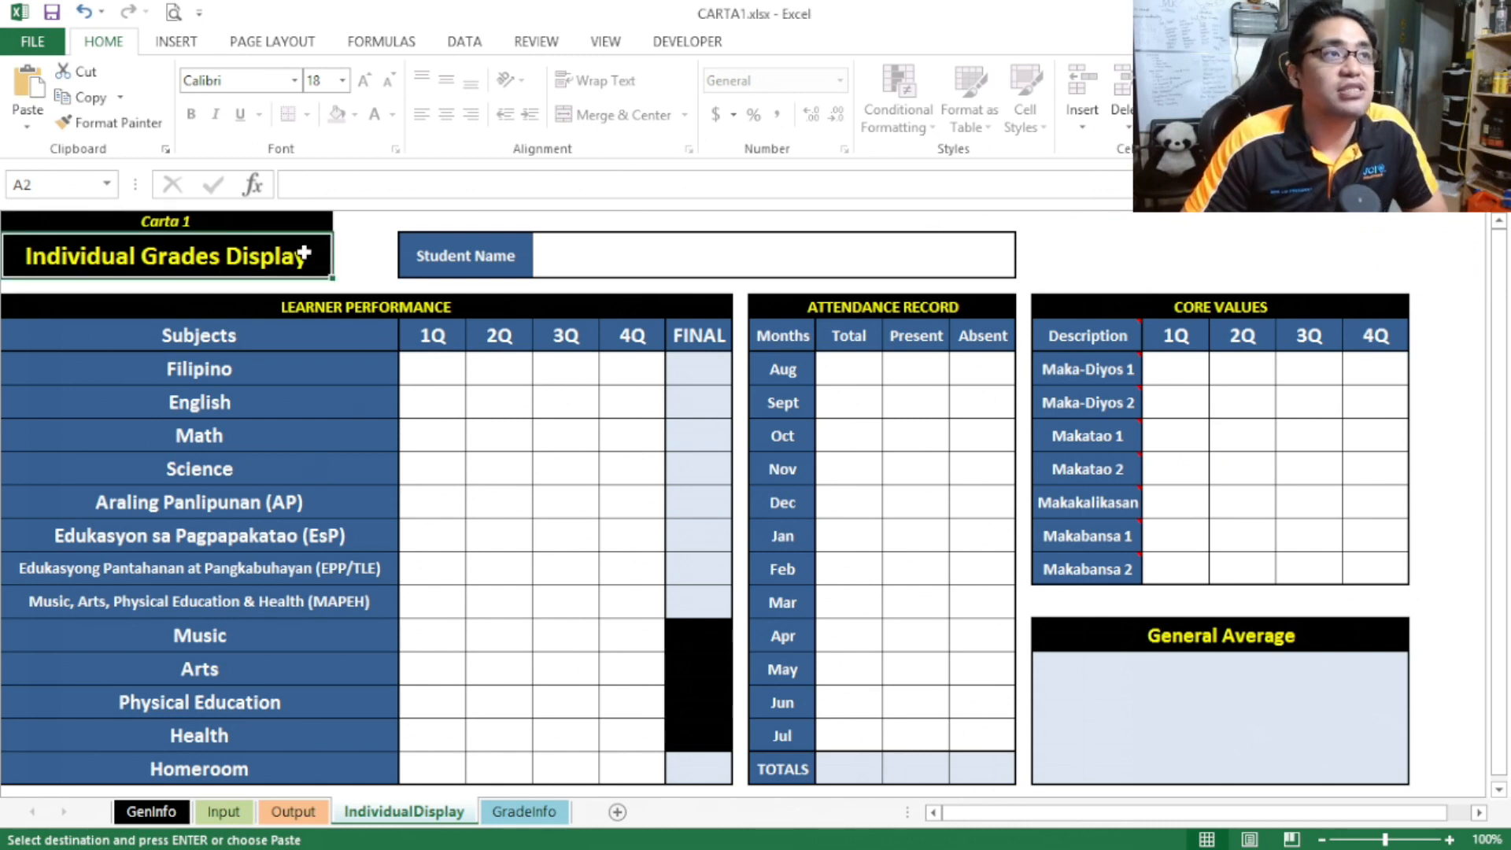
pyautogui.click(664, 267)
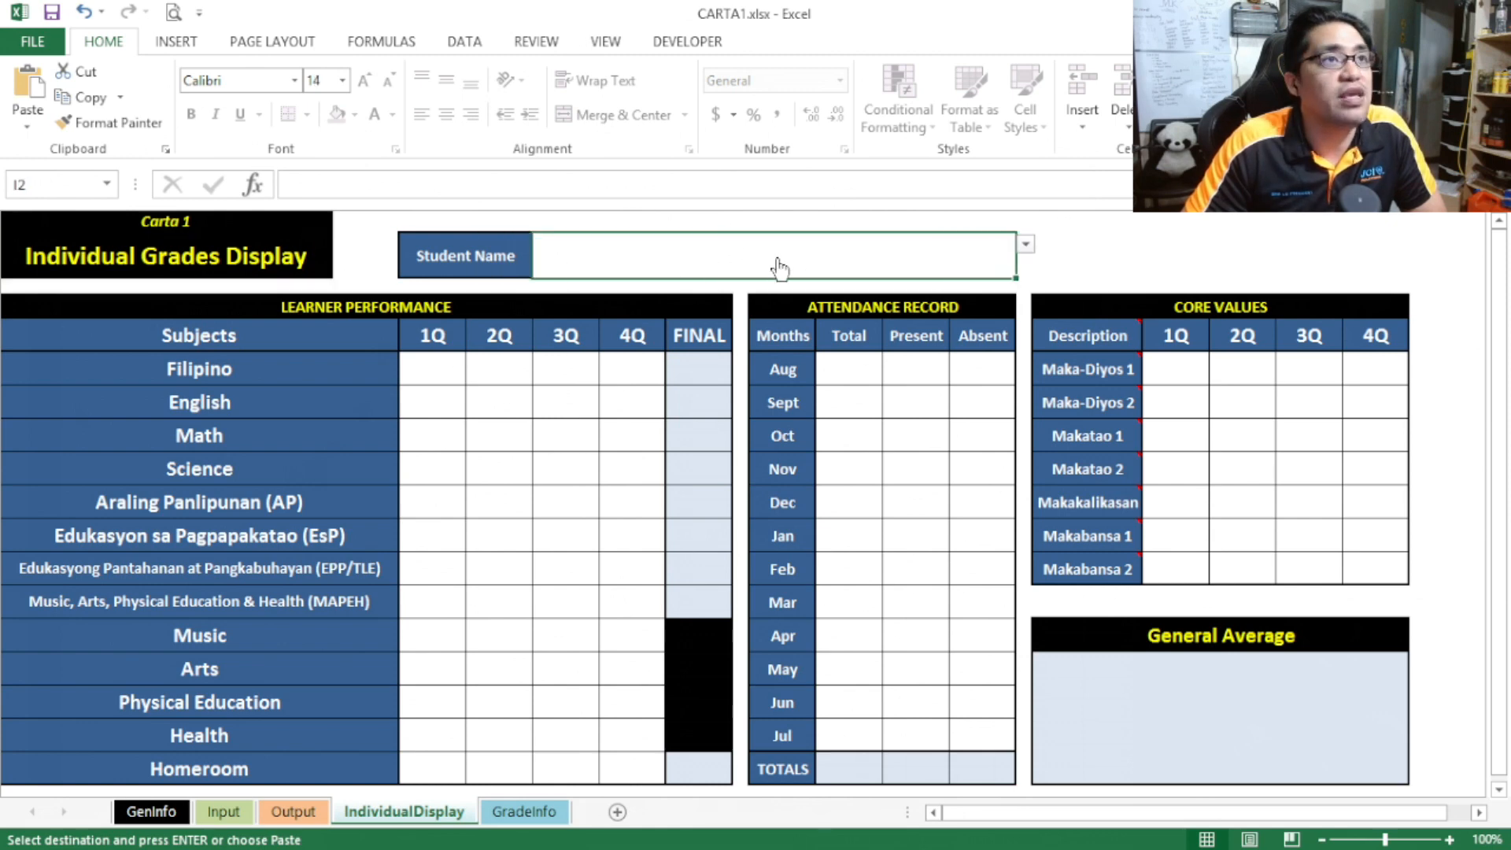
pyautogui.click(1024, 246)
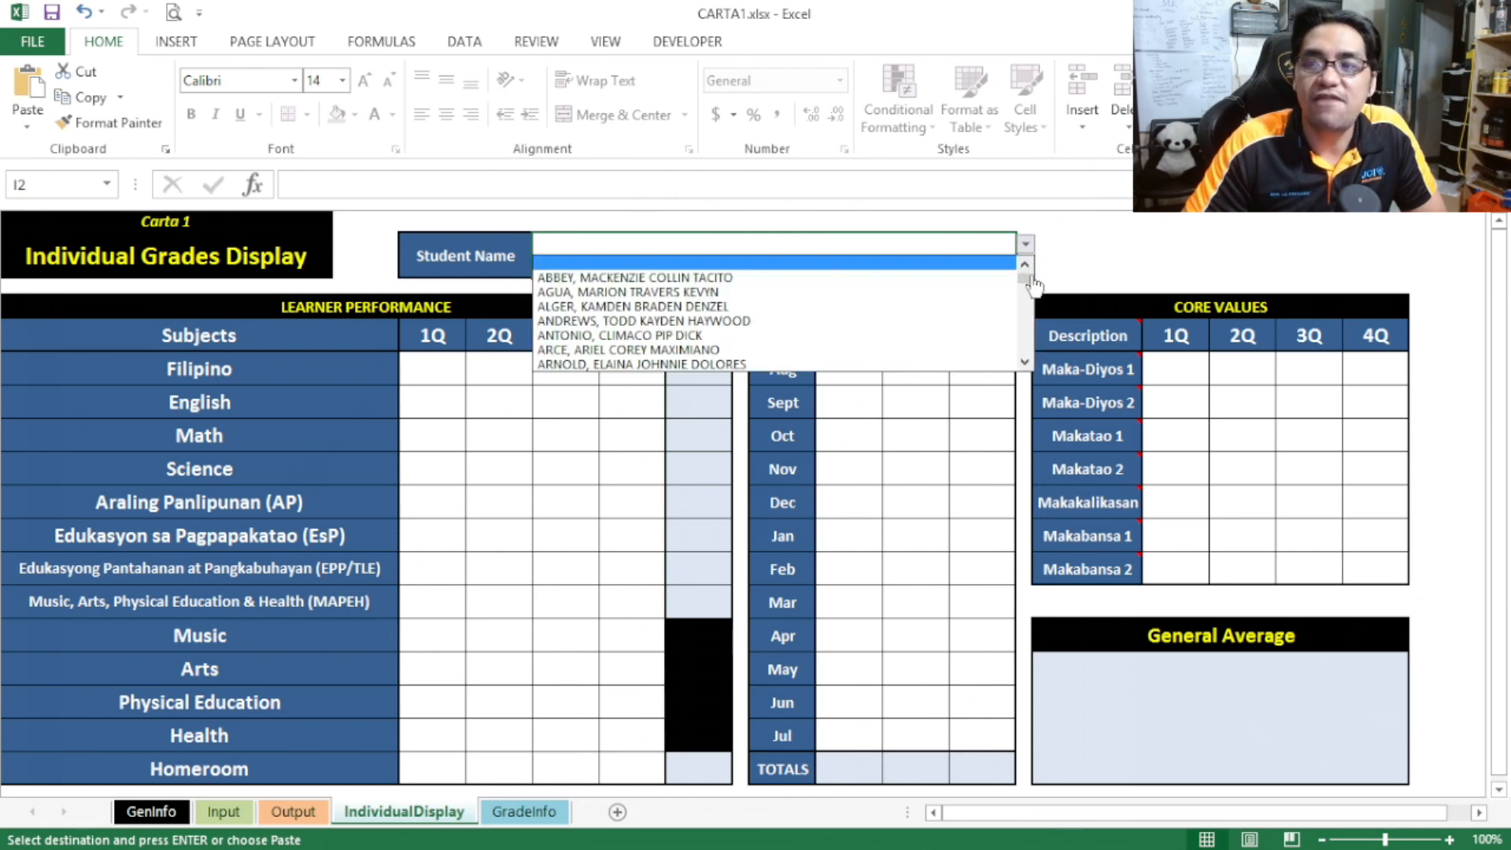
pyautogui.moveTo(1024, 277)
pyautogui.mouseDown()
pyautogui.moveTo(1023, 321)
pyautogui.moveTo(1023, 259)
pyautogui.mouseUp()
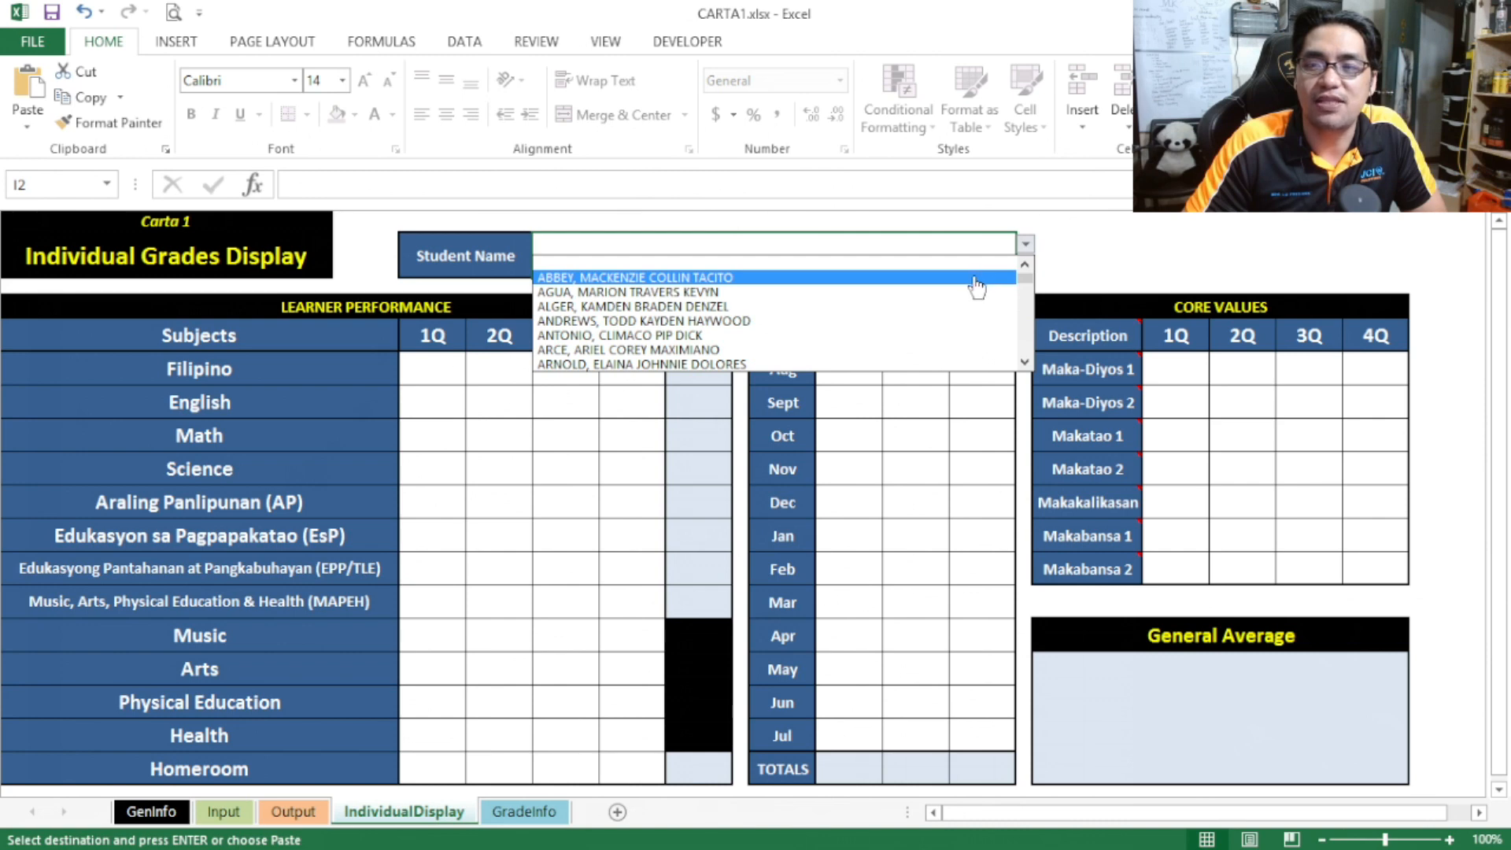
pyautogui.click(905, 322)
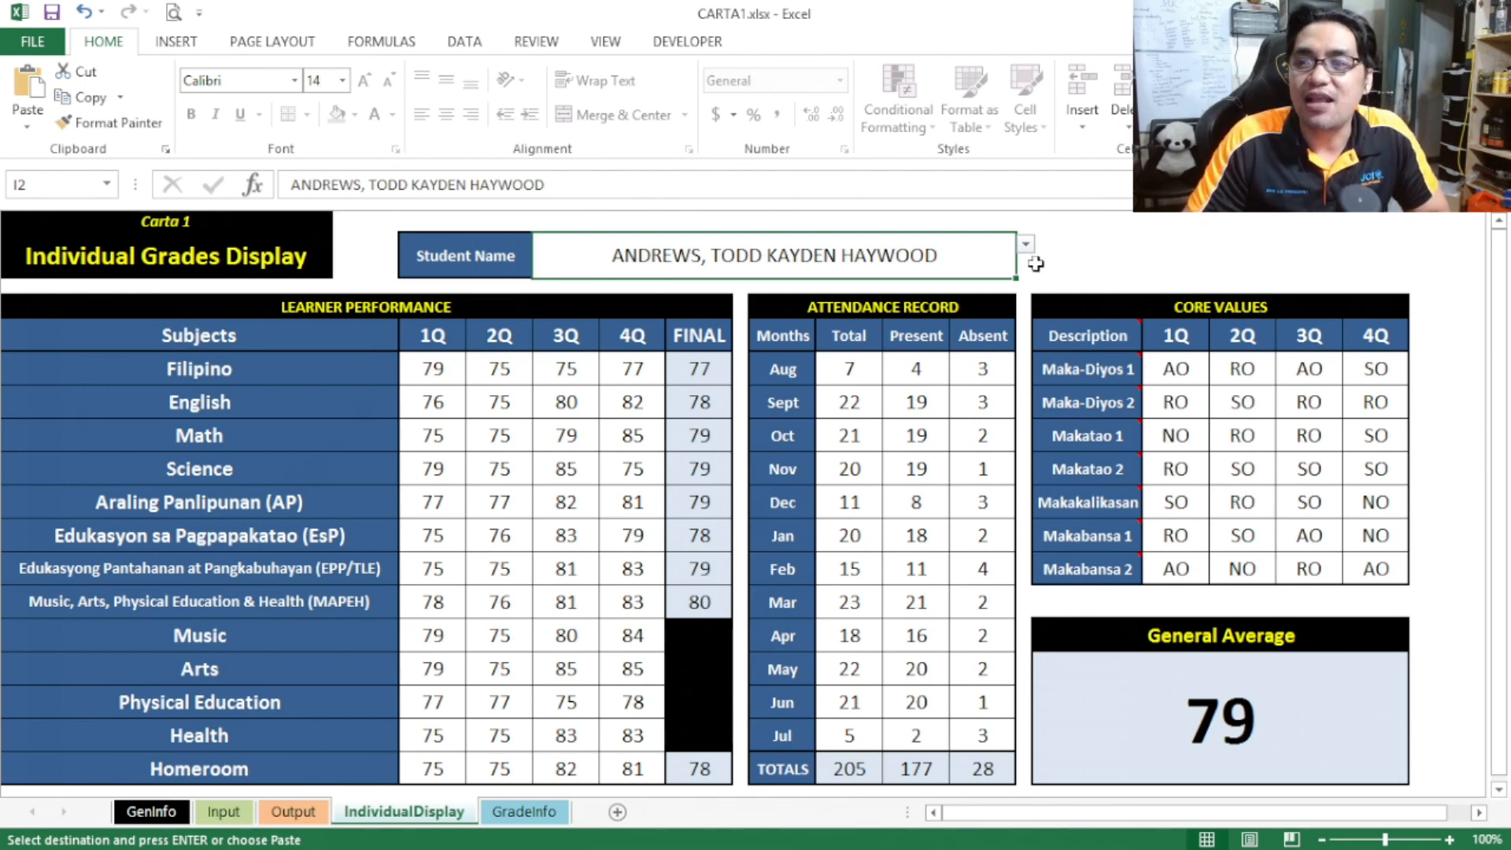
pyautogui.click(1025, 246)
pyautogui.click(935, 351)
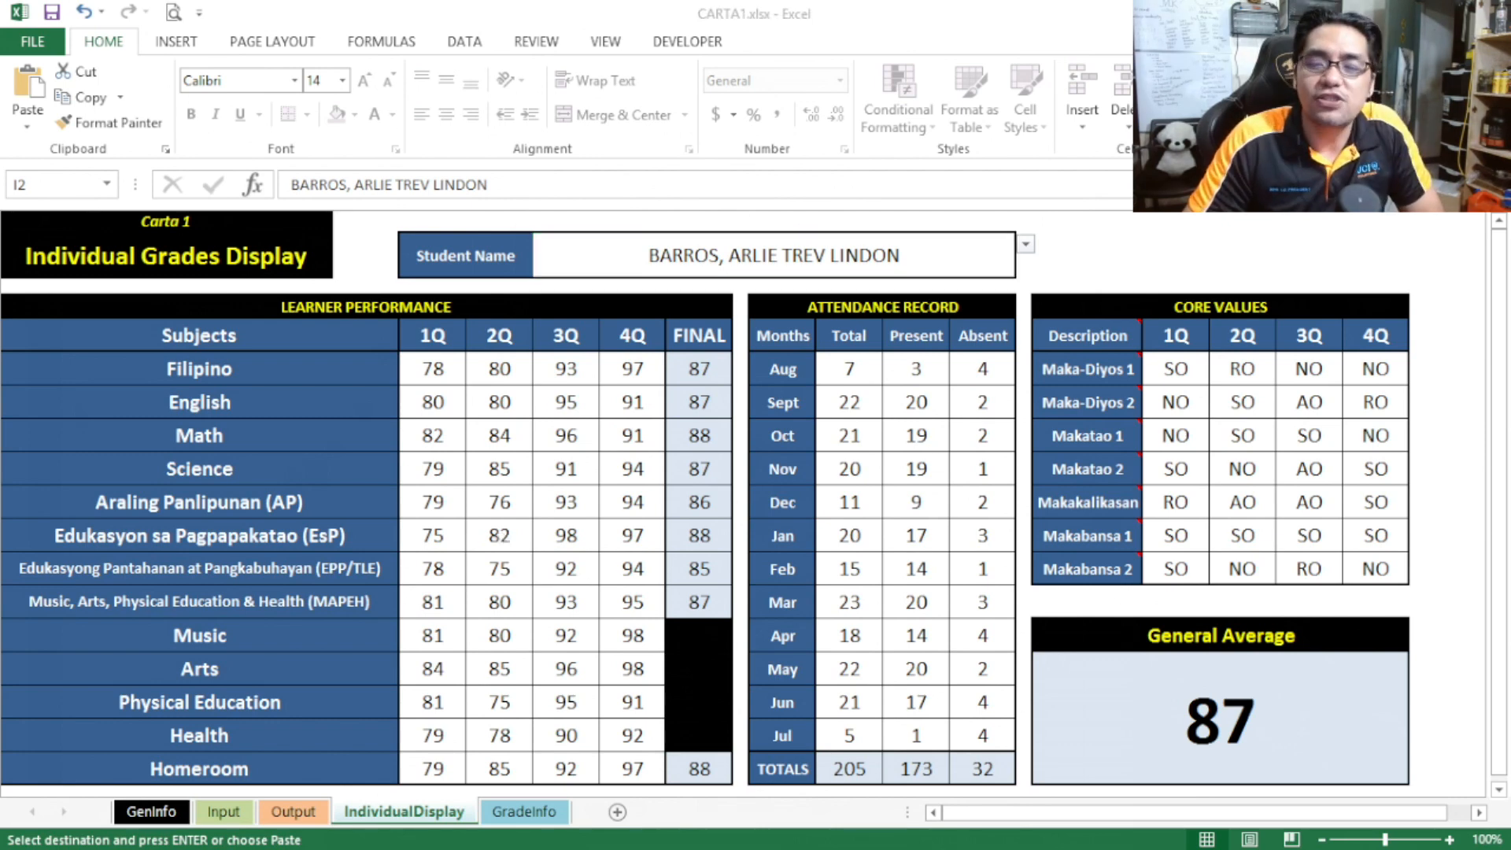
# - On the GradeInfo sheet, review the subject choices and set Subject to Araling Panlipunan (AP)
pyautogui.click(525, 815)
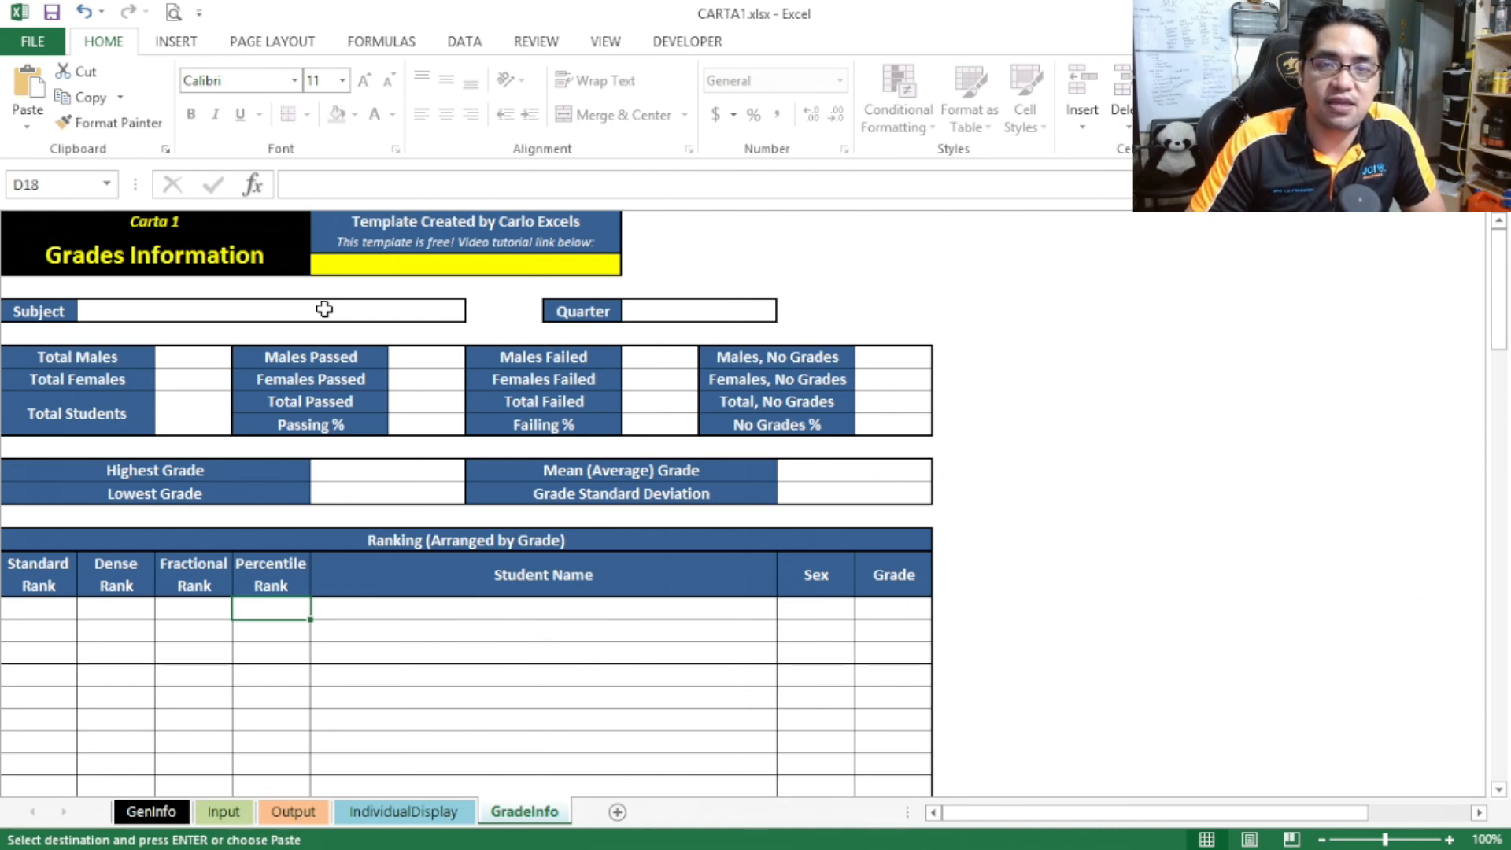
pyautogui.click(327, 309)
pyautogui.click(475, 312)
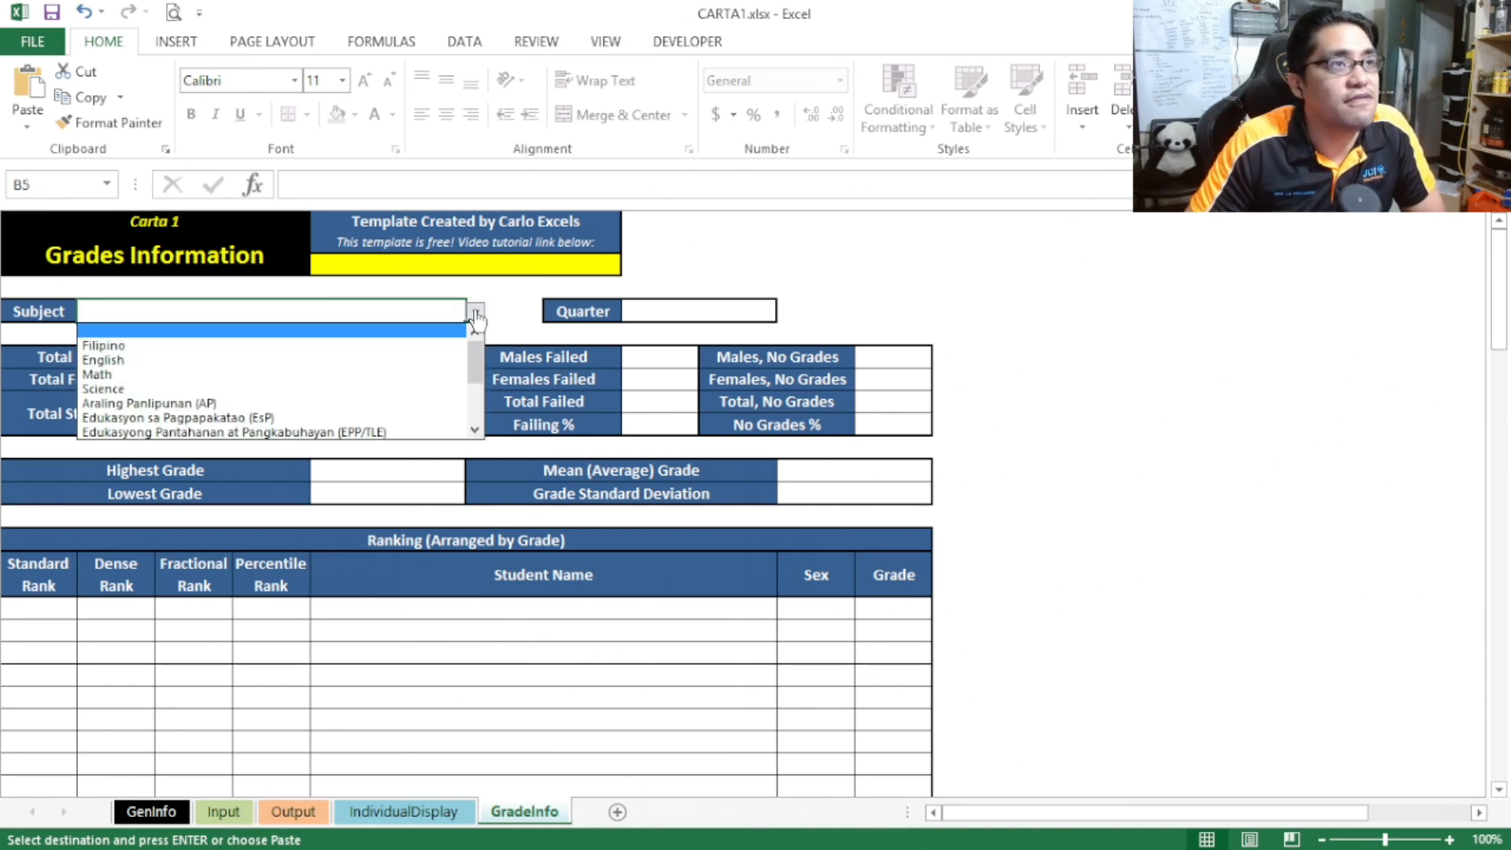
pyautogui.scroll(-1, 475, 385)
pyautogui.scroll(-1, 474, 386)
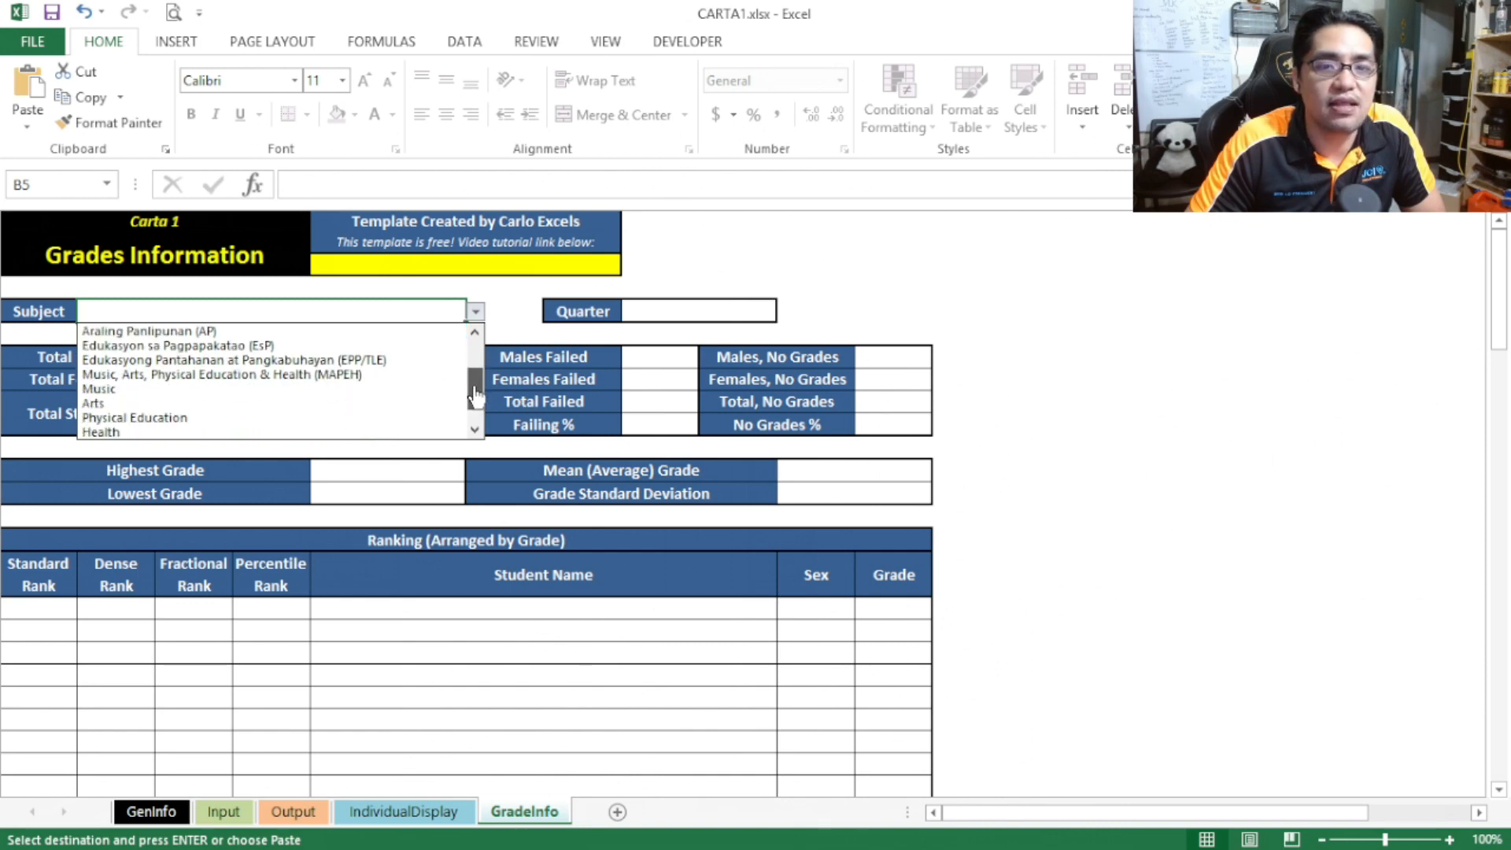
pyautogui.scroll(3, 464, 367)
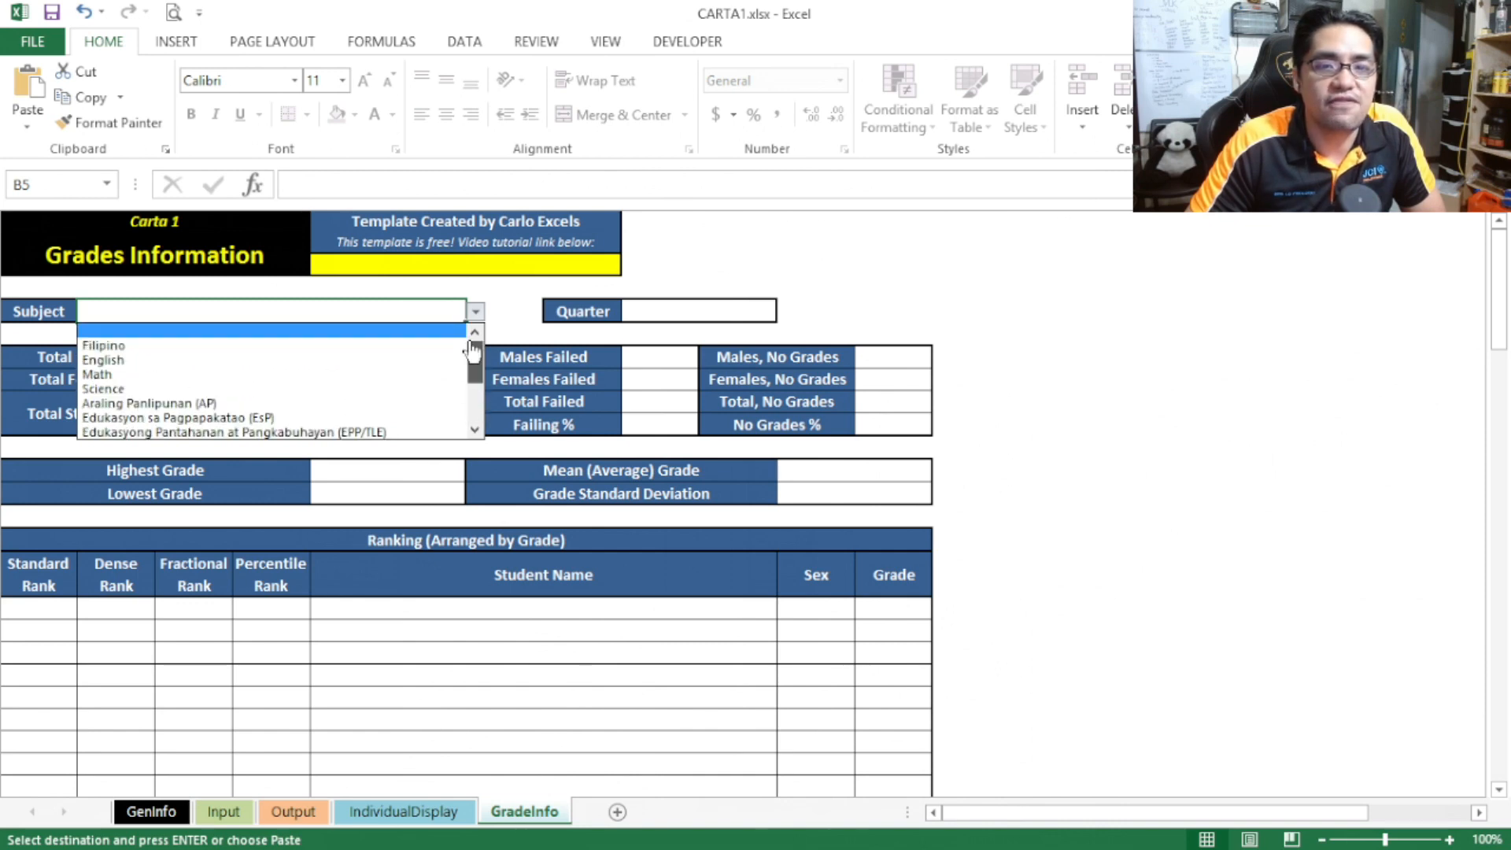
pyautogui.click(408, 404)
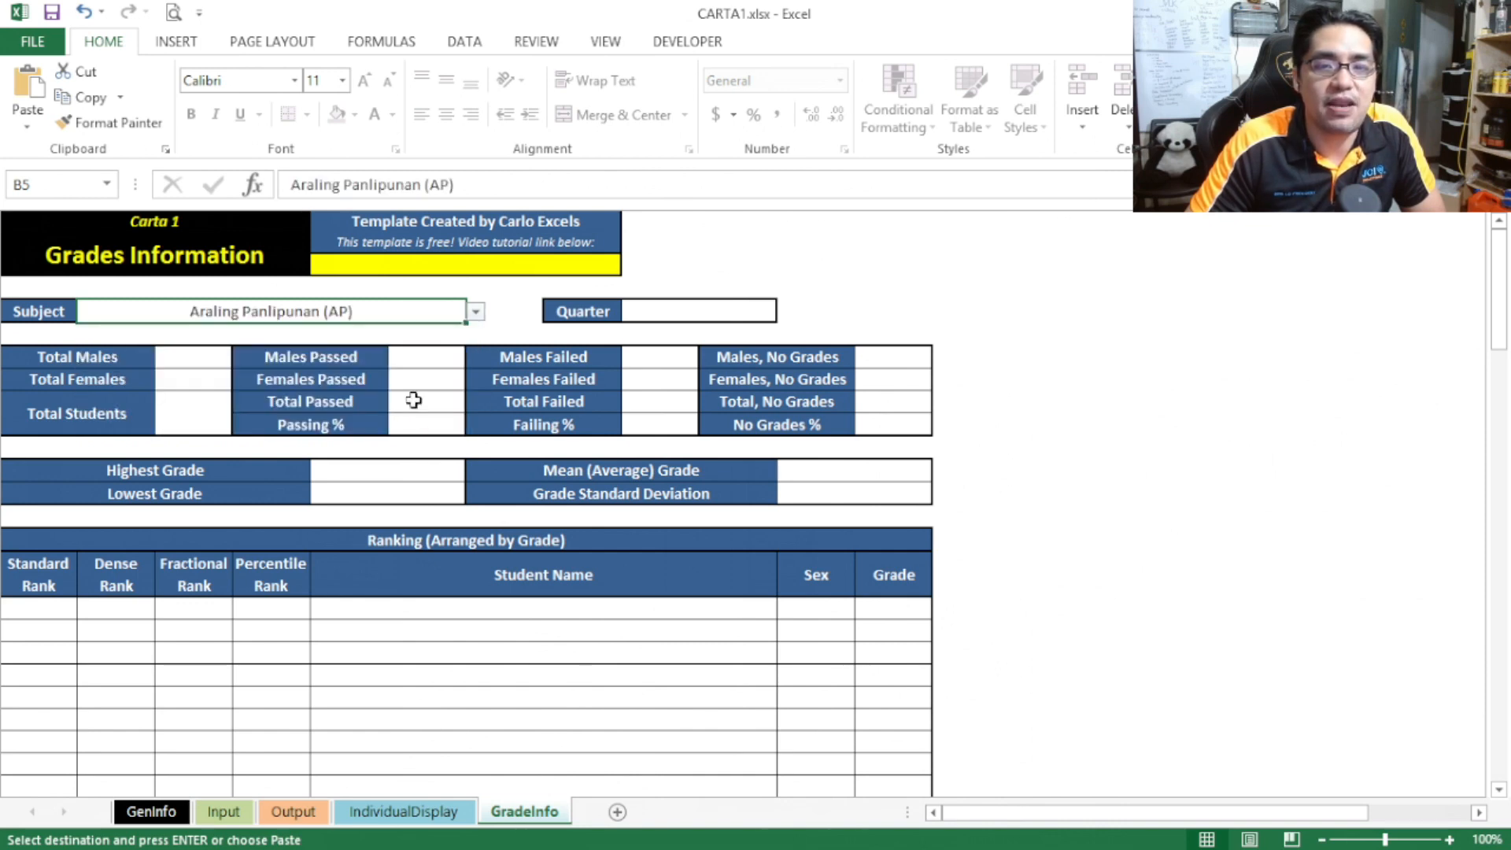
# - Set the Quarter on the Grades Information sheet to 1st Quarter and glance over the resulting ranking
pyautogui.click(704, 307)
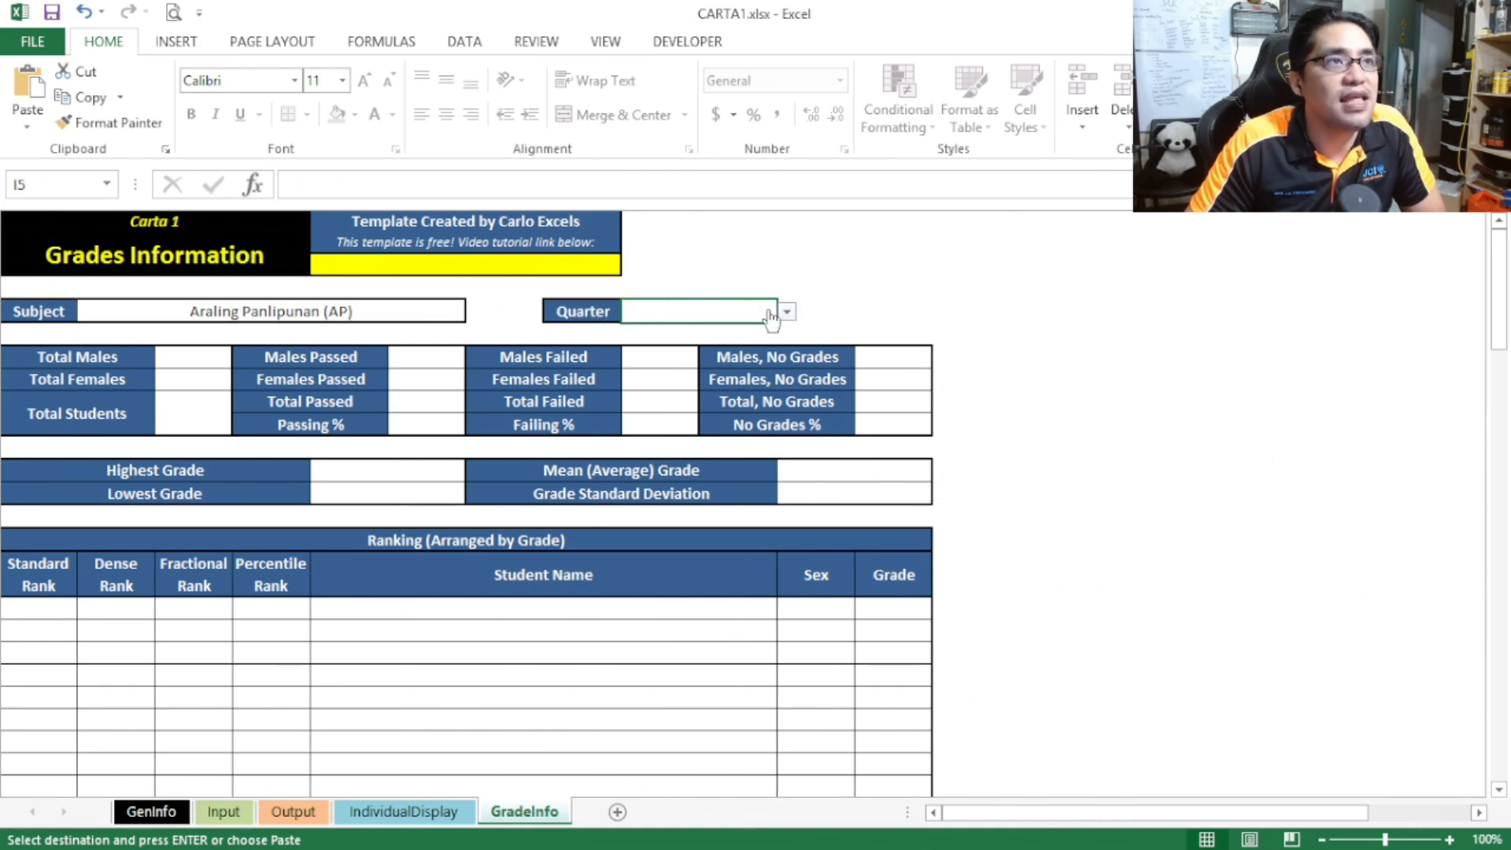
pyautogui.click(787, 311)
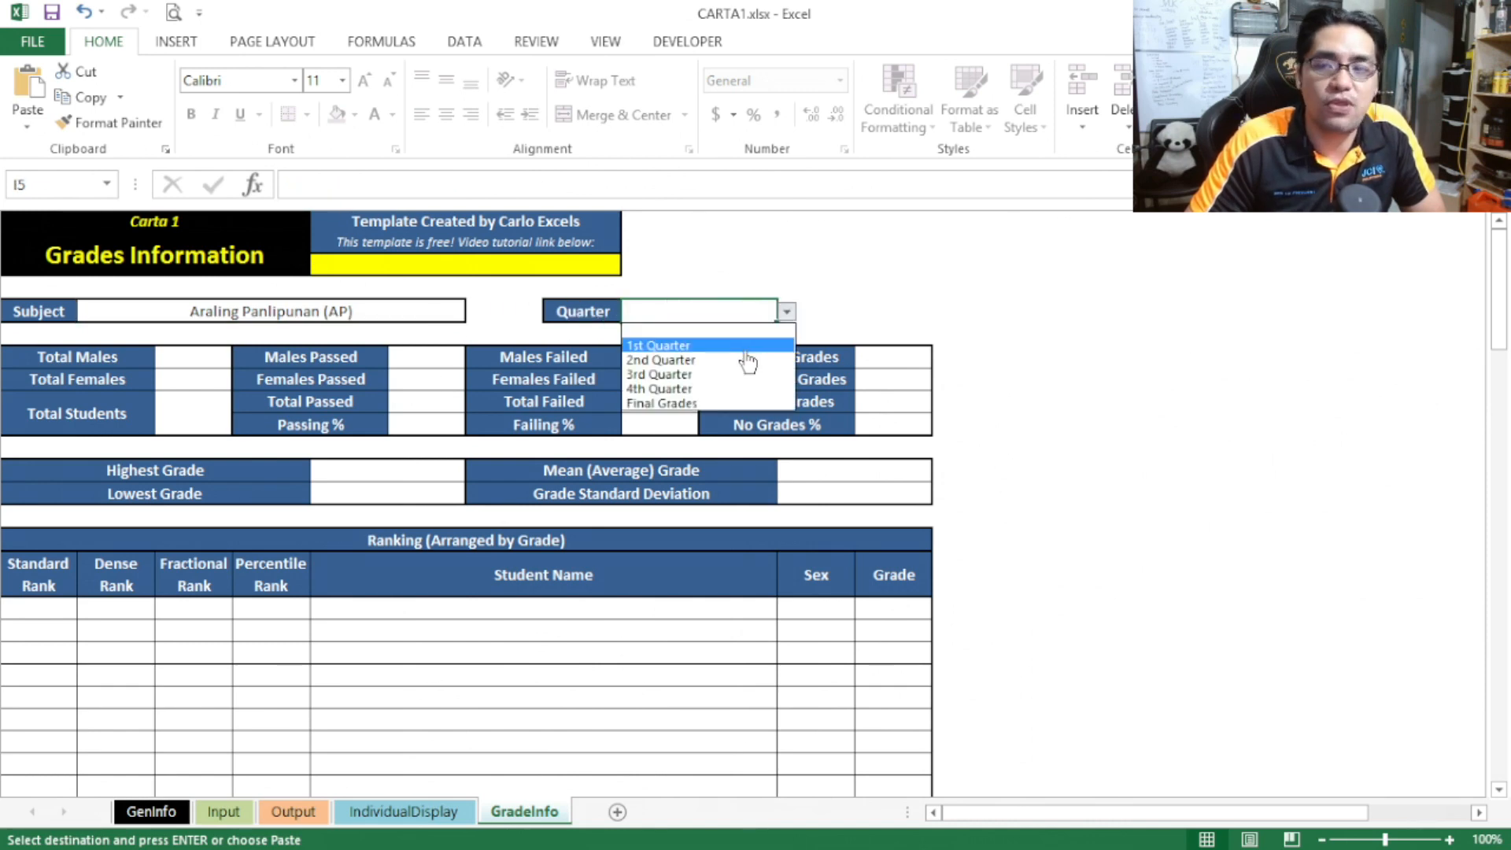
pyautogui.click(744, 347)
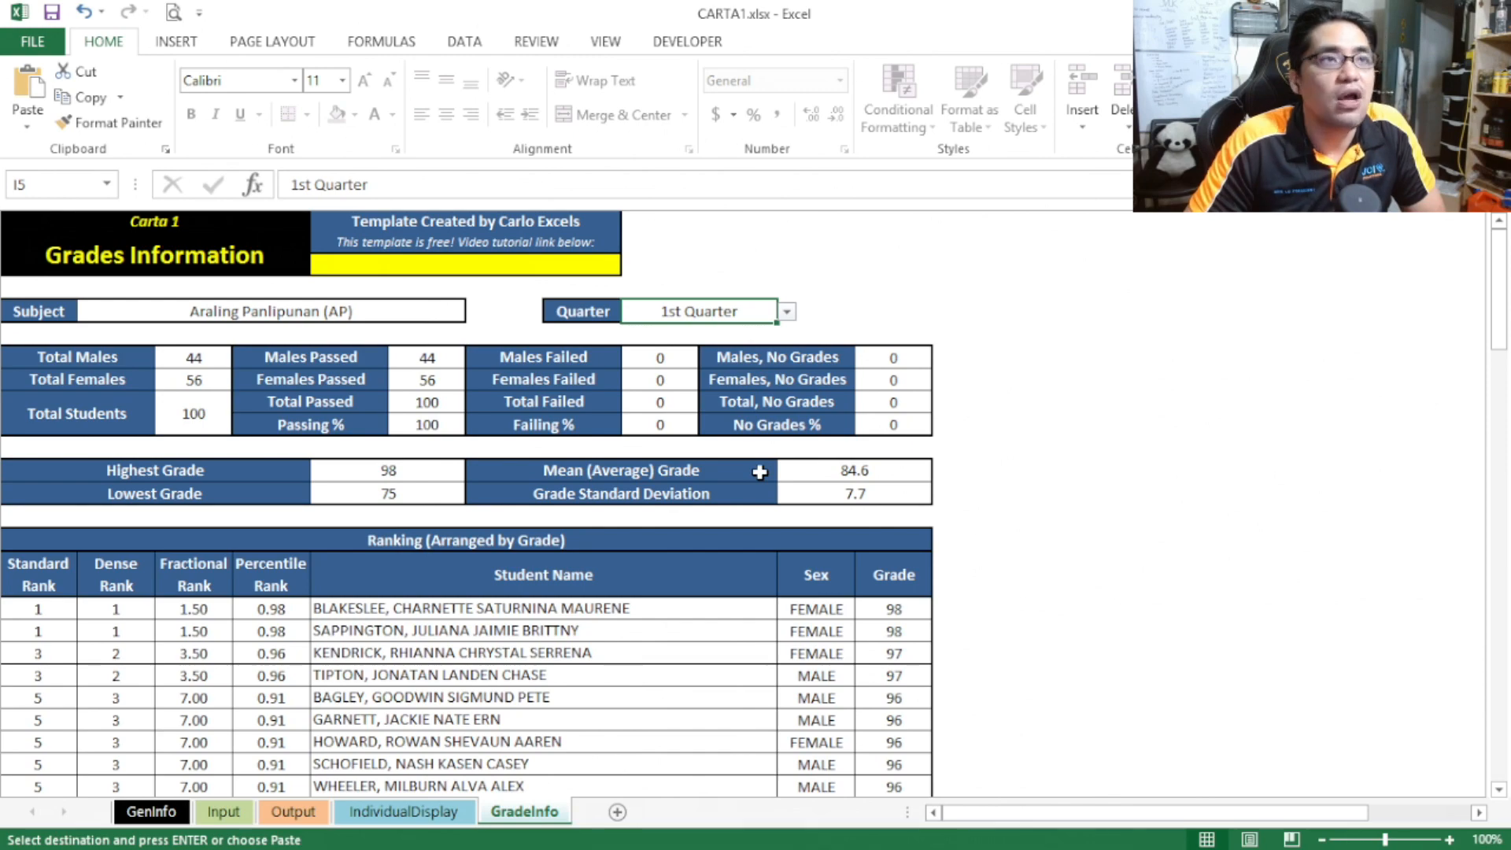
pyautogui.scroll(-1, 758, 473)
pyautogui.scroll(1, 653, 456)
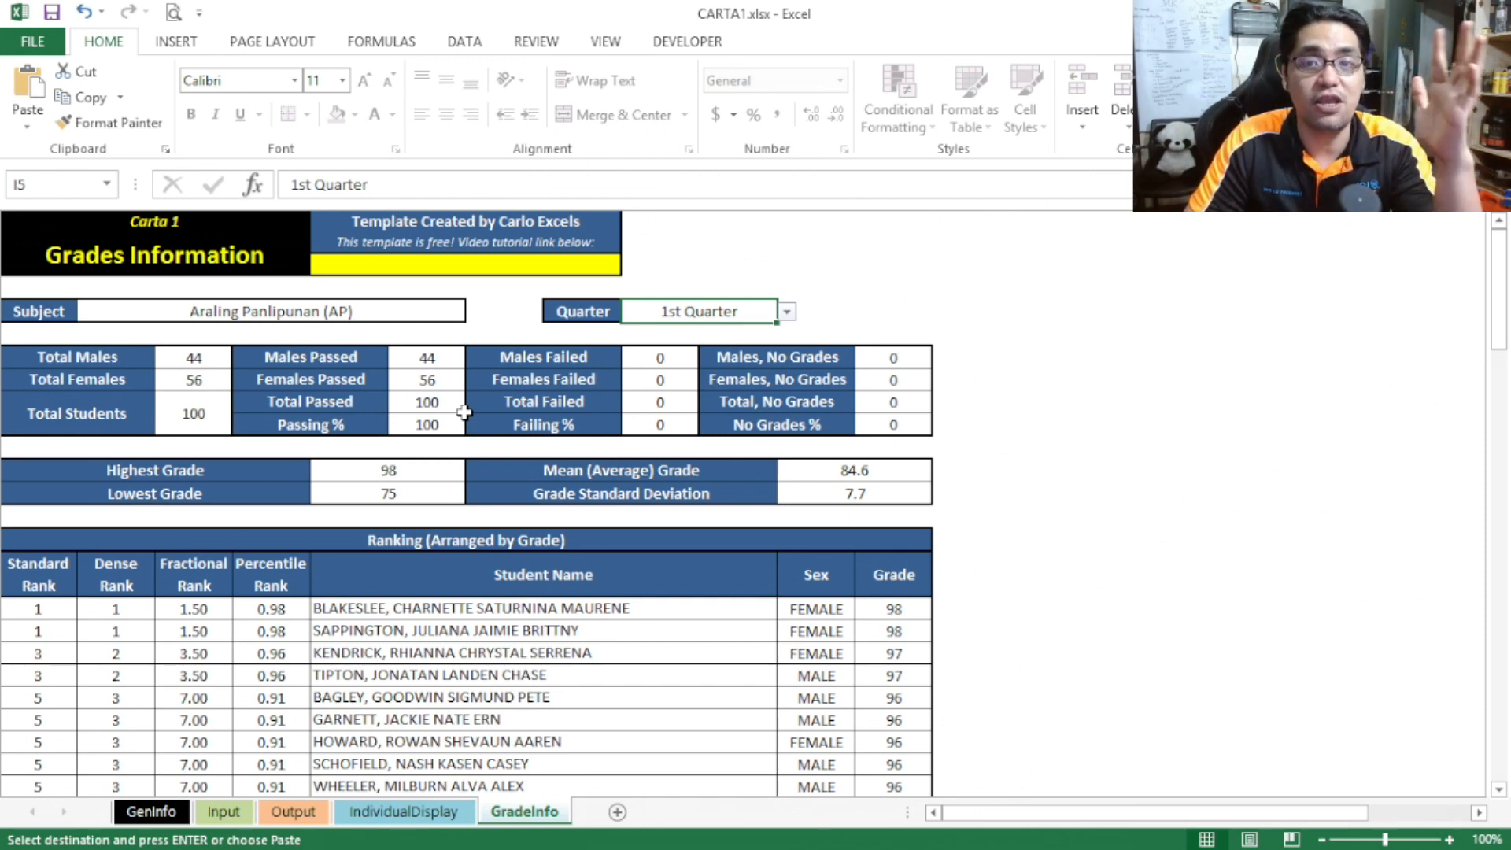
# - Examine the total males, females and students, along with the passed counts and passing percentage
pyautogui.click(219, 354)
pyautogui.click(221, 378)
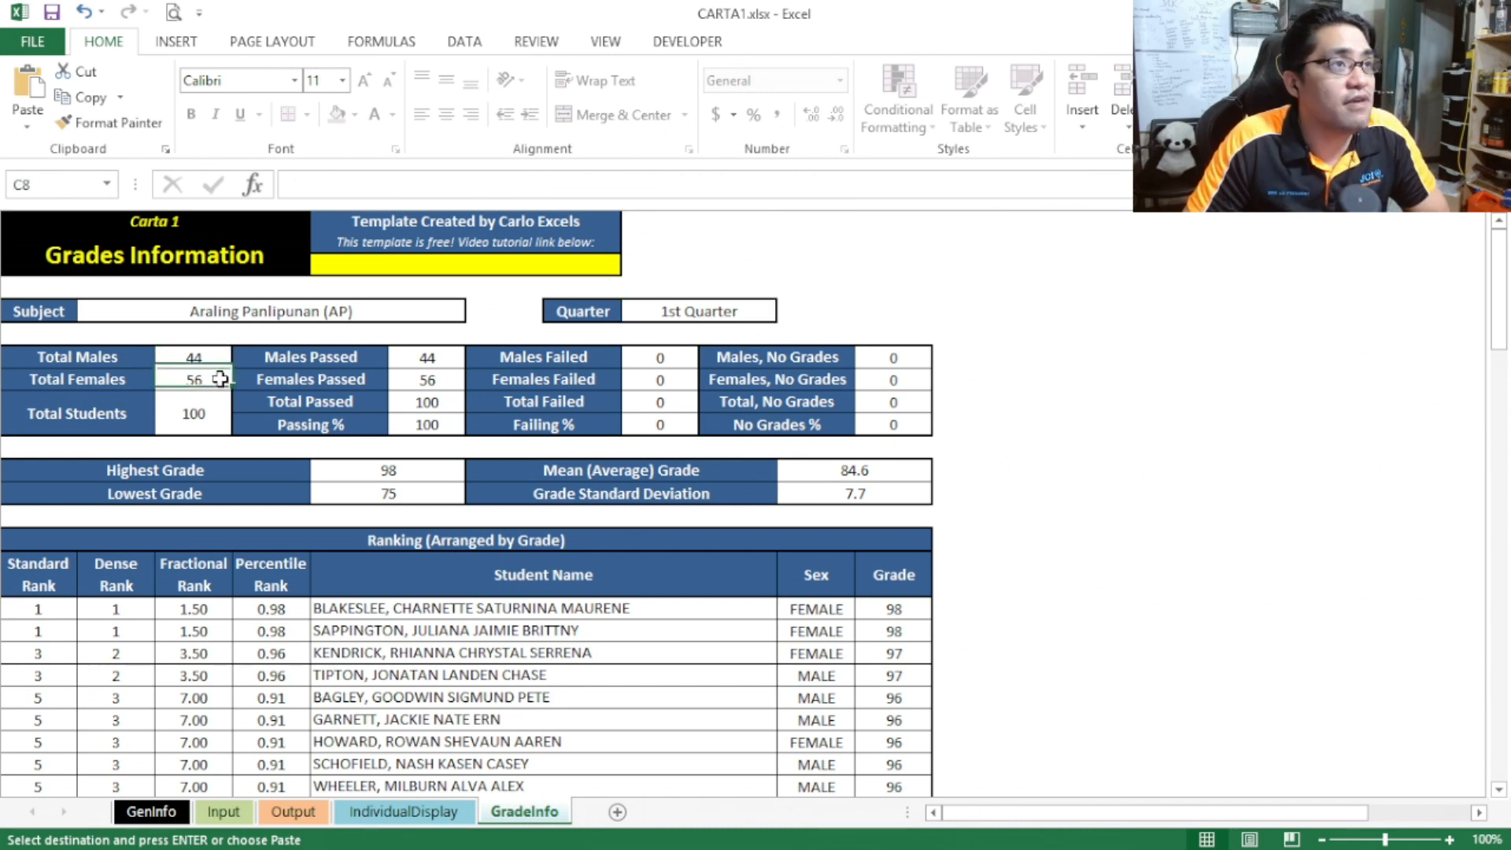
pyautogui.click(210, 412)
pyautogui.click(430, 356)
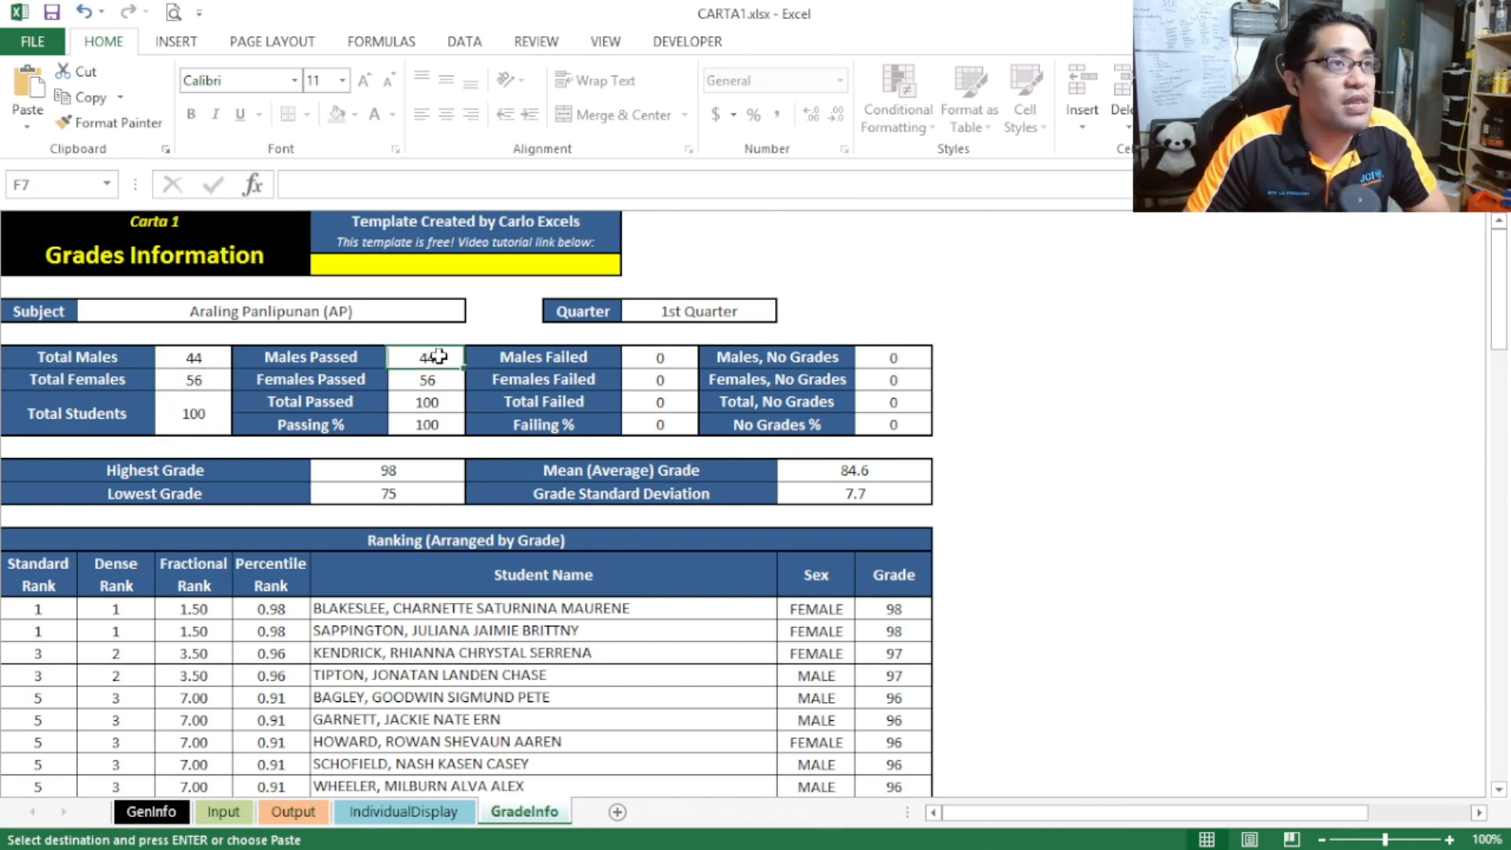
pyautogui.click(435, 377)
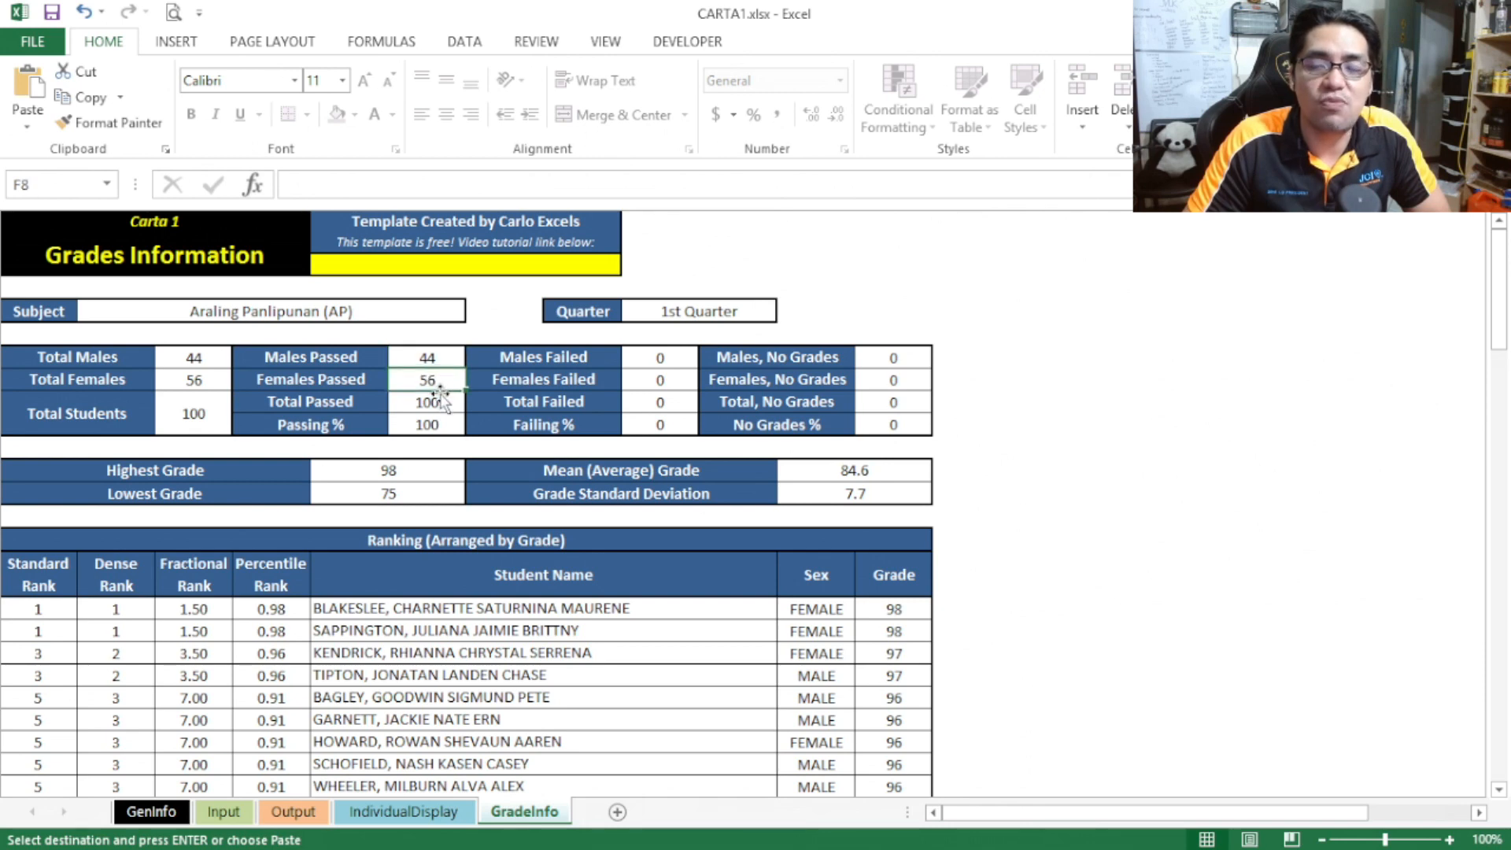
pyautogui.click(437, 402)
pyautogui.click(439, 425)
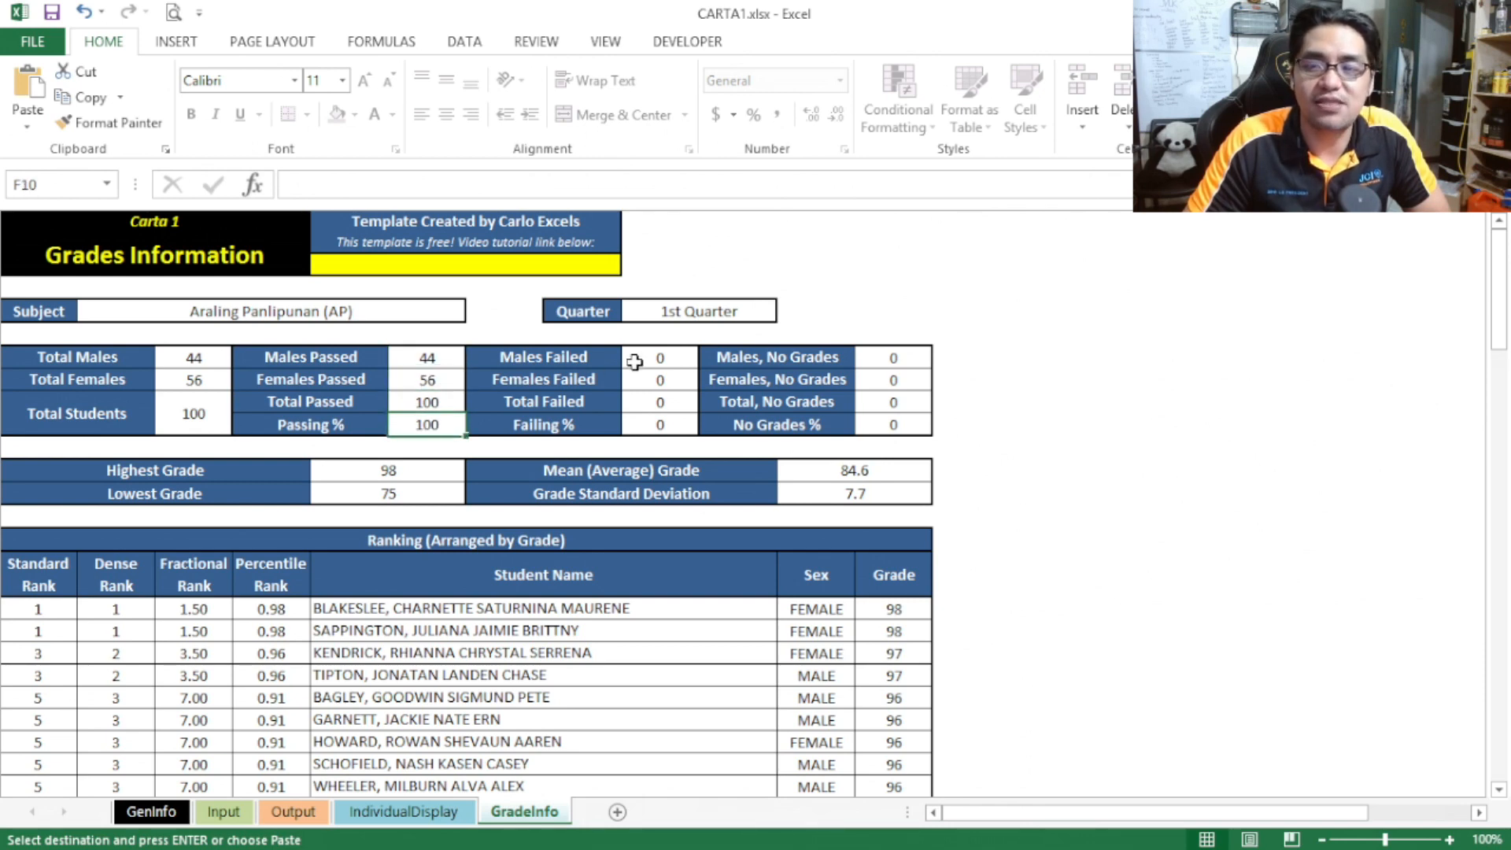
# - Check the failed counts and failing percentage, plus the no-grades counts and percentage for males, females and the total
pyautogui.click(655, 356)
pyautogui.click(663, 379)
pyautogui.click(662, 402)
pyautogui.click(659, 425)
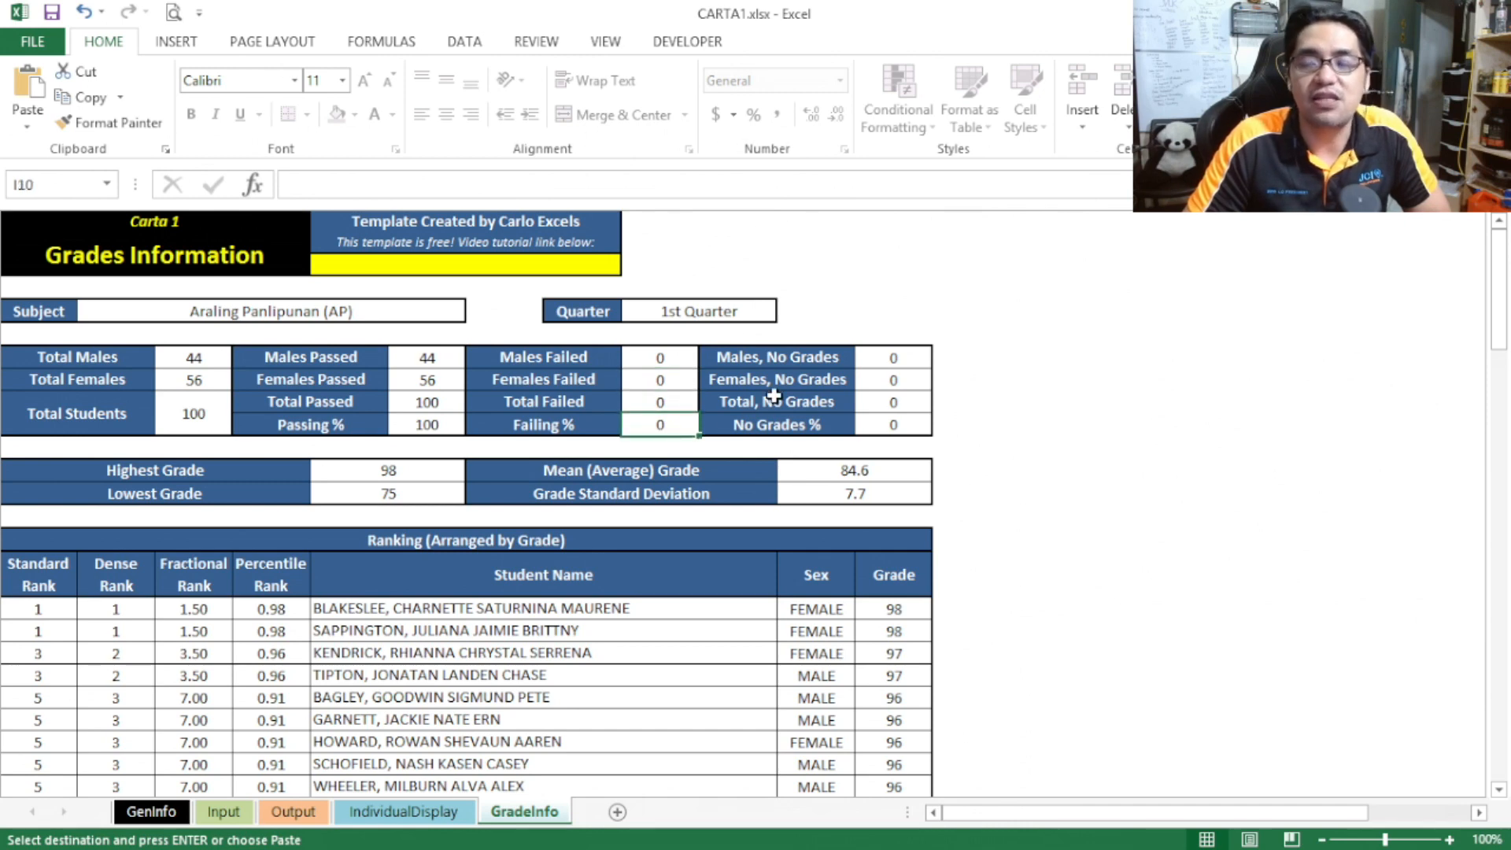
pyautogui.click(892, 358)
pyautogui.click(912, 384)
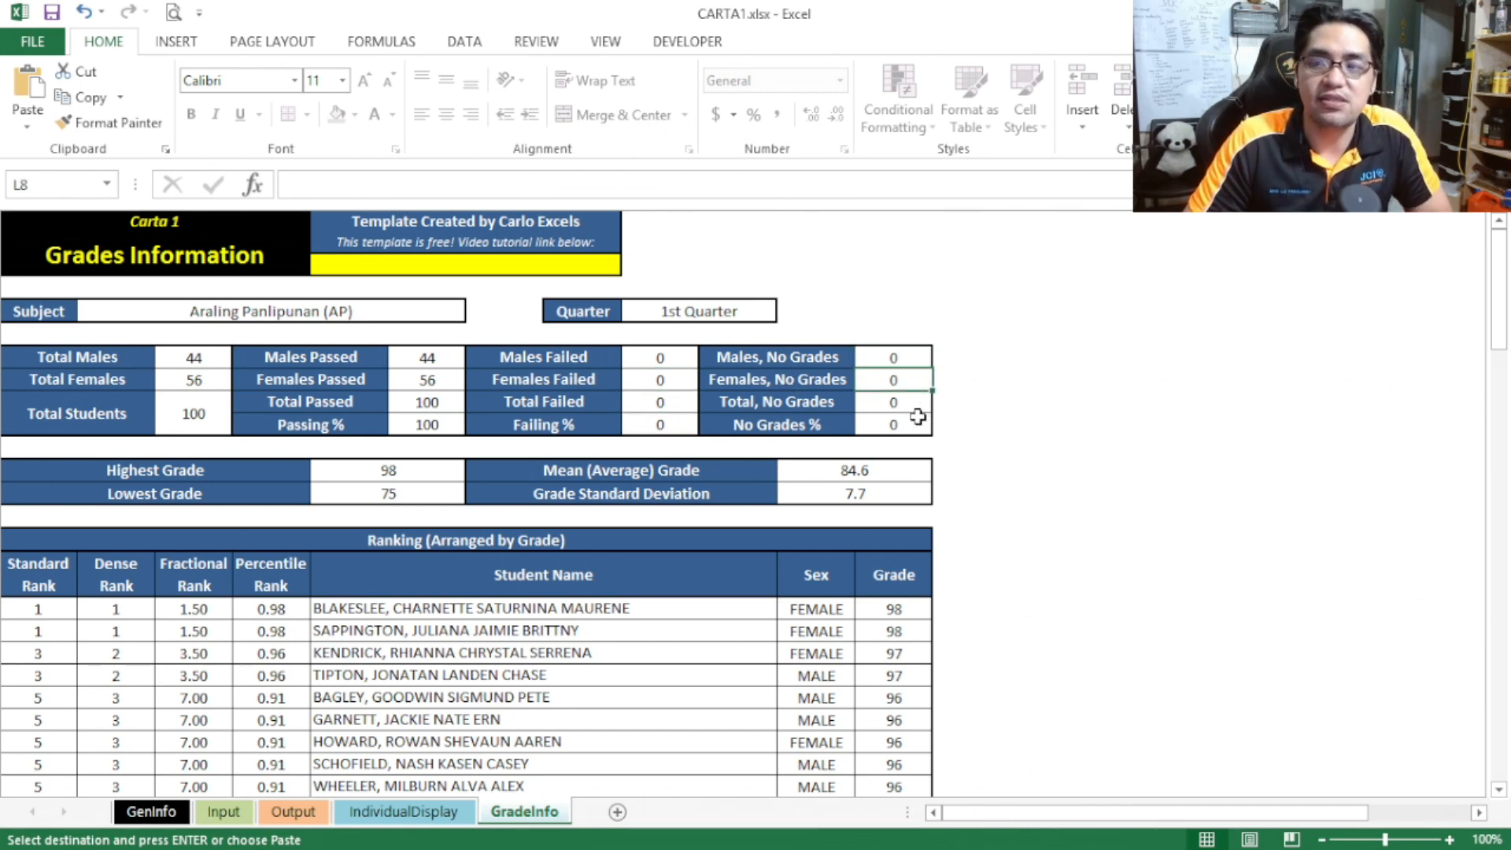
pyautogui.click(909, 403)
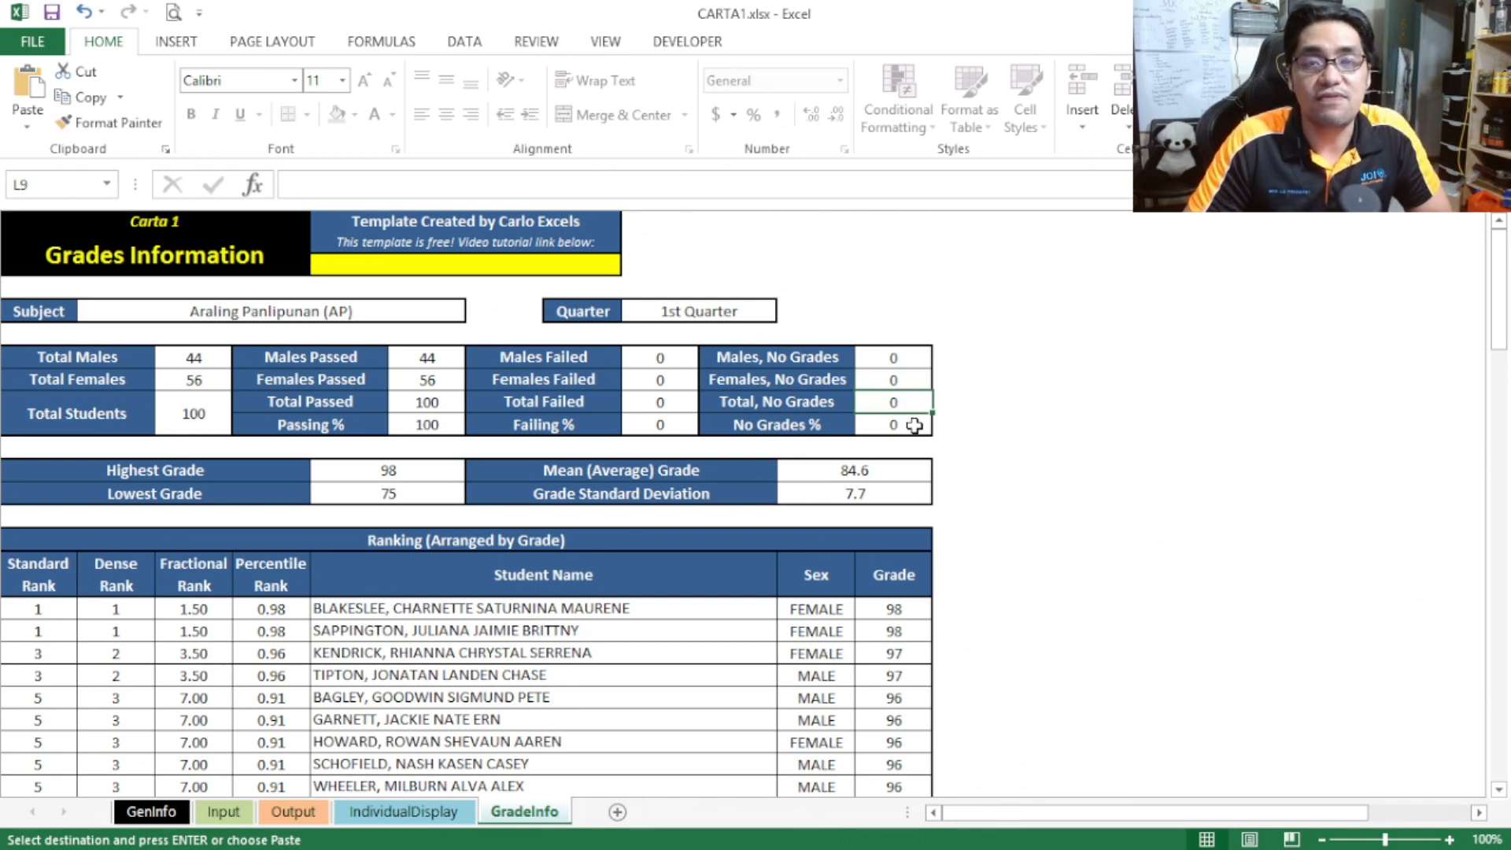
pyautogui.click(914, 425)
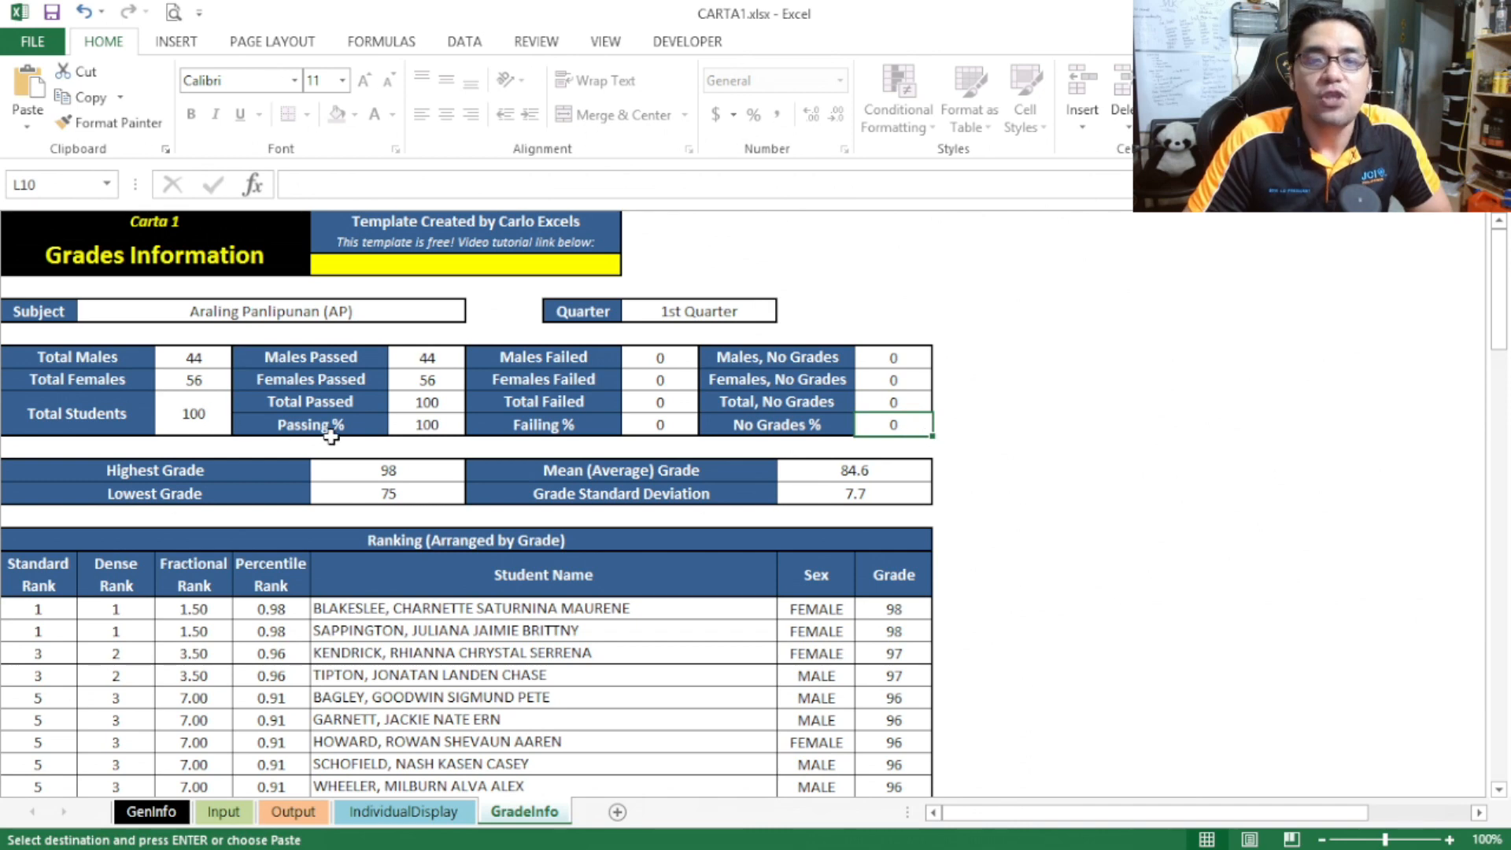
# - Check the highest and lowest grades, the mean grade and the grade standard deviation on the GradeInfo sheet
pyautogui.scroll(-1, 338, 432)
pyautogui.click(391, 409)
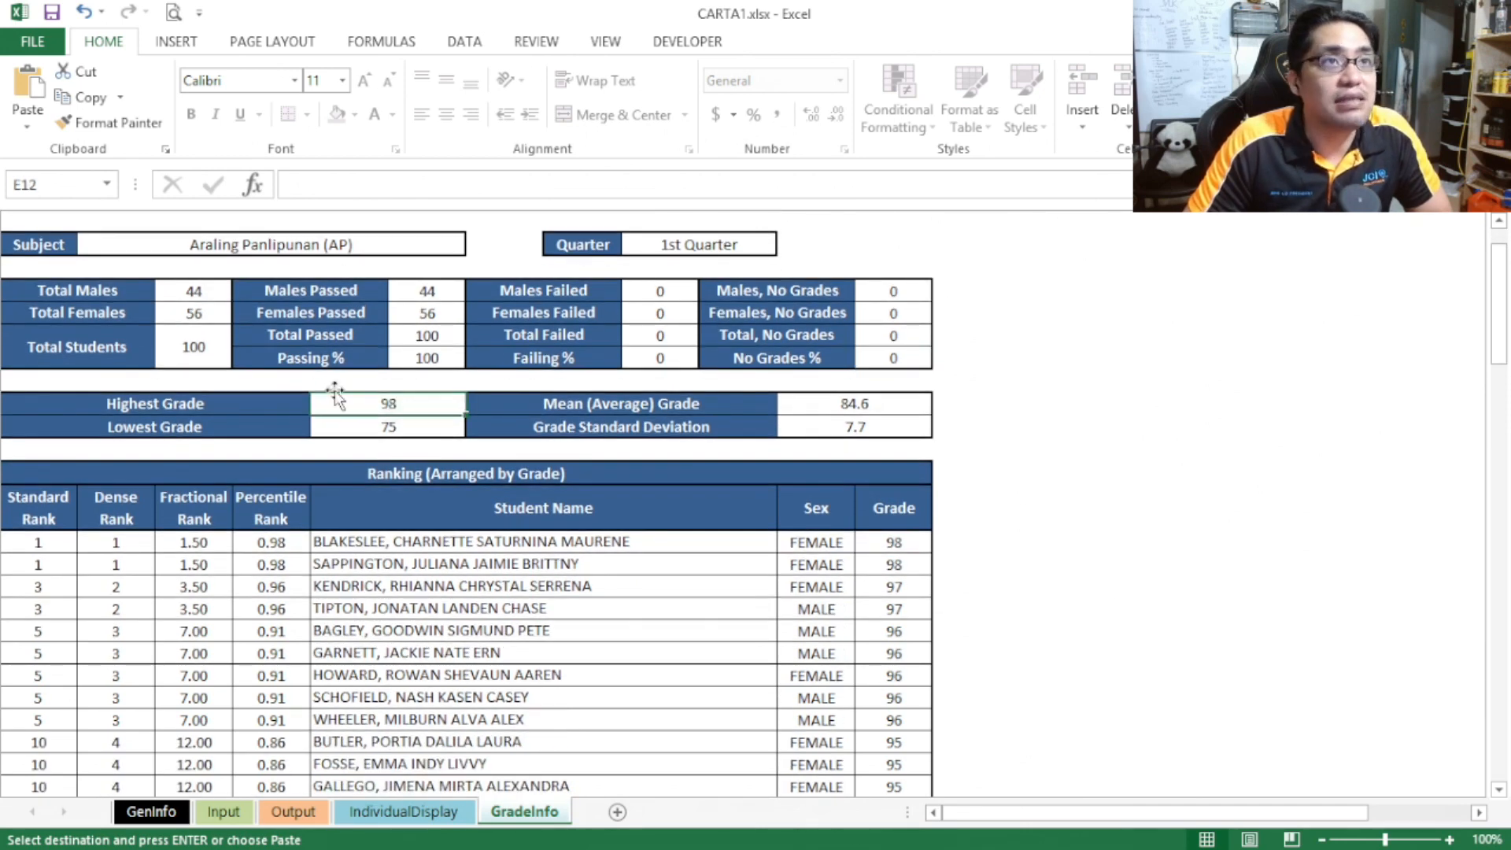
pyautogui.click(416, 425)
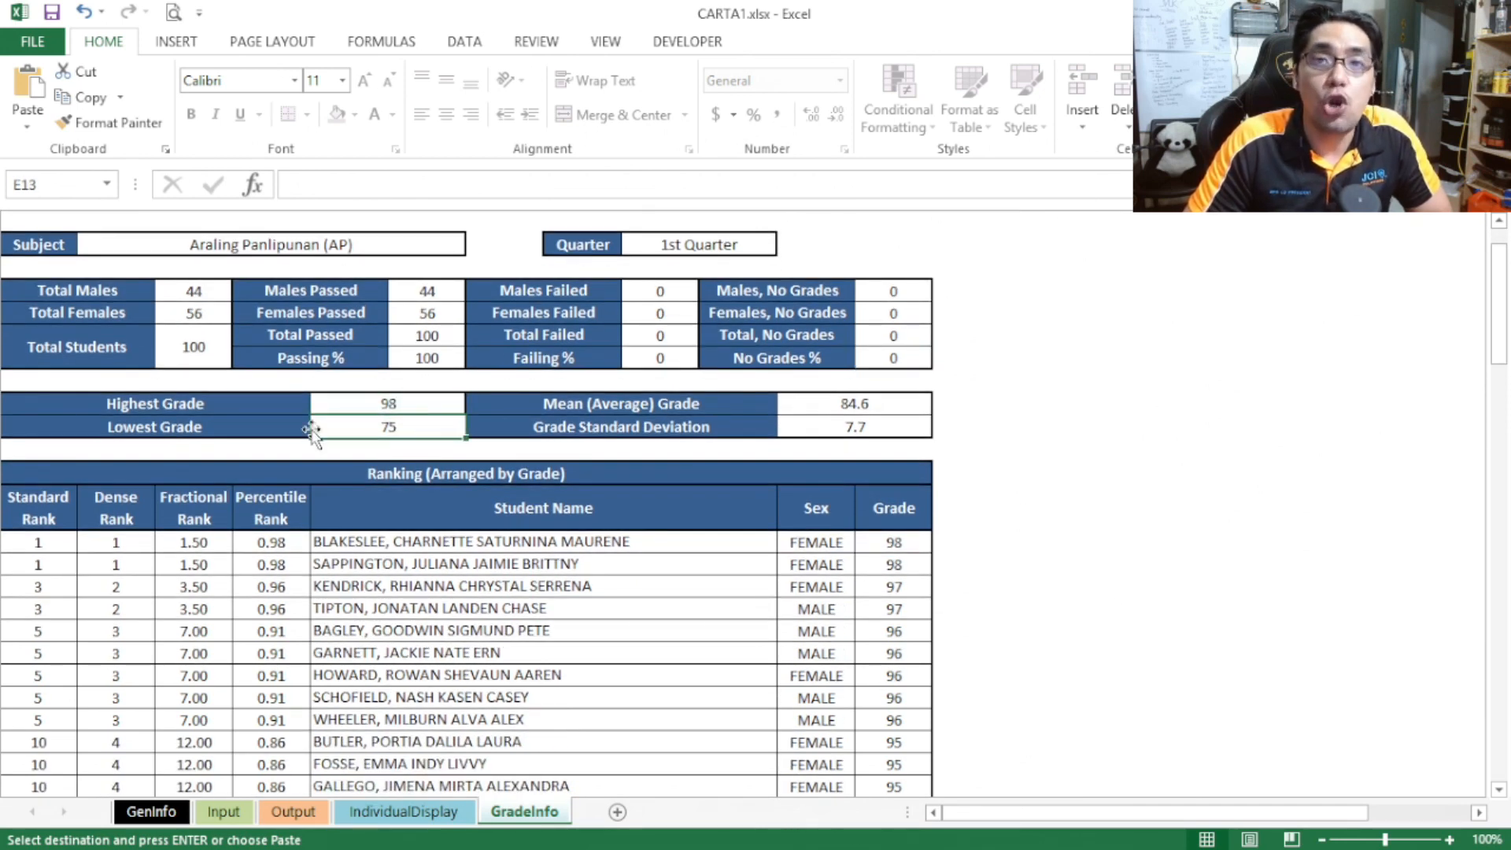
pyautogui.click(846, 405)
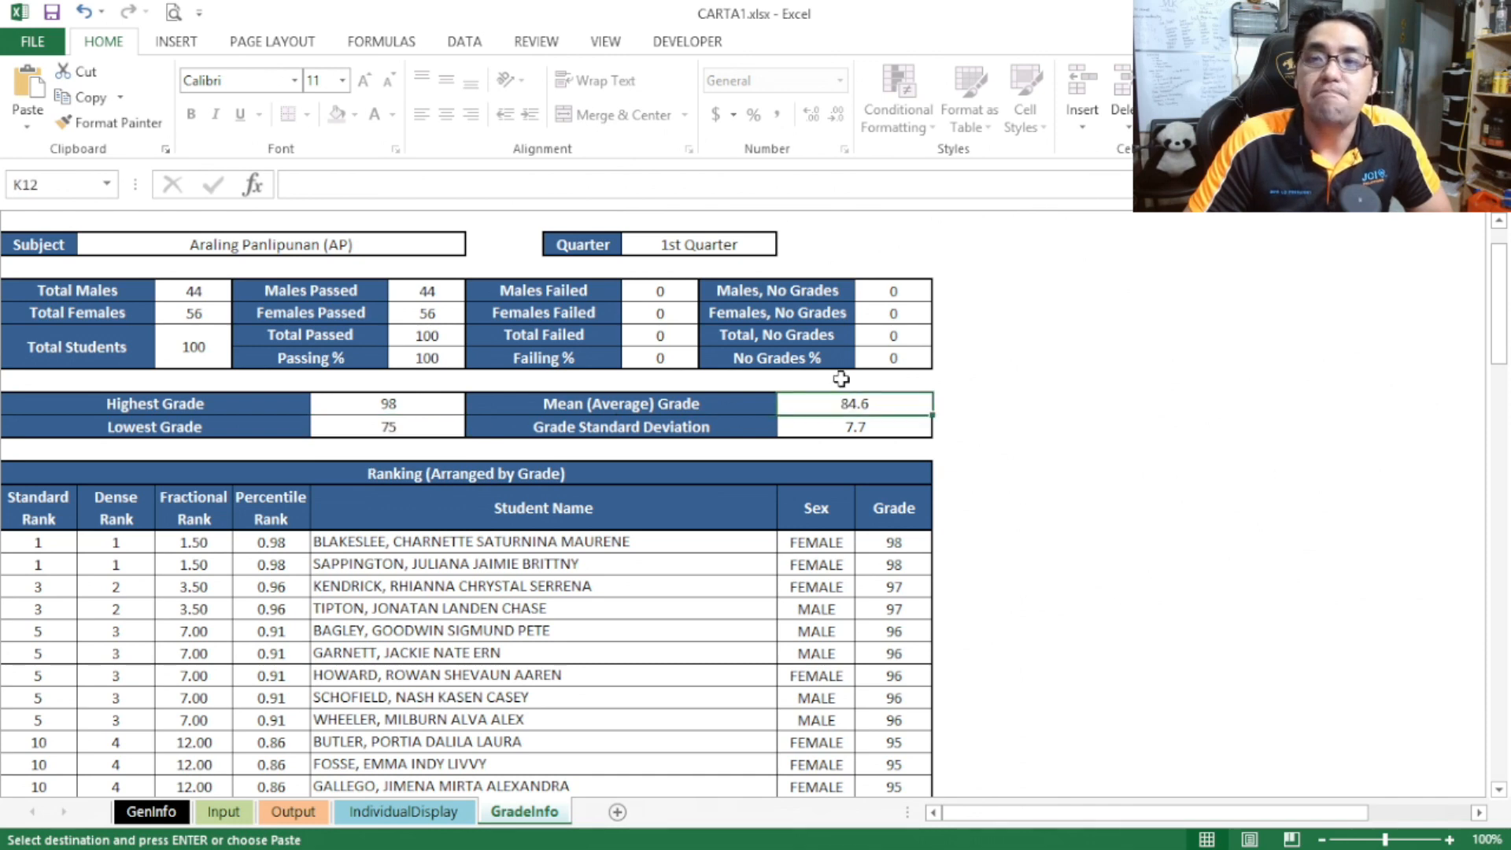
pyautogui.click(828, 431)
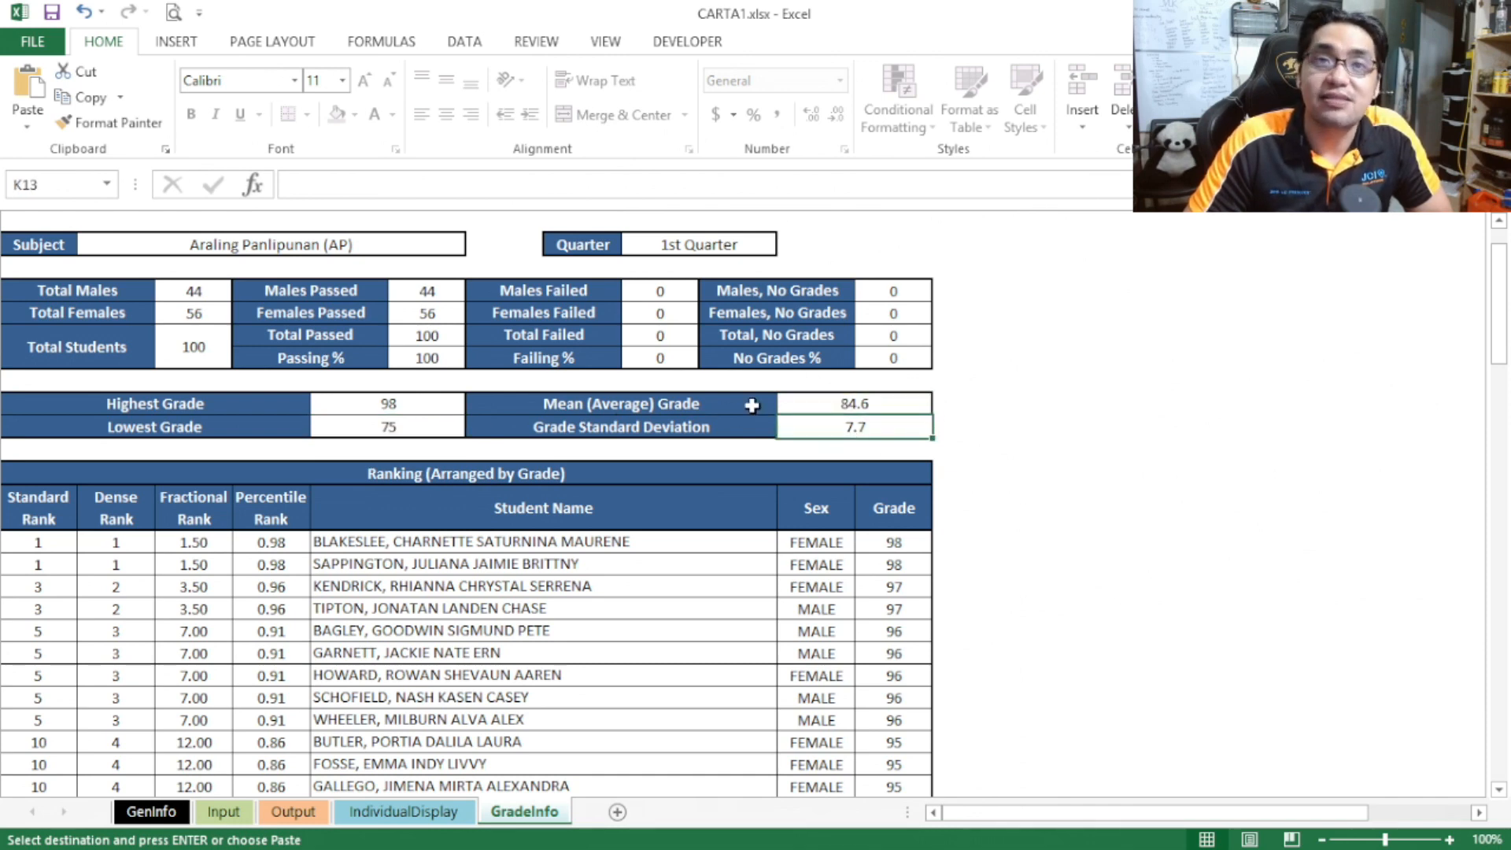
# - Examine the ranking table, including its Standard, Dense, Fractional and Percentile Rank columns
pyautogui.scroll(-3, 635, 469)
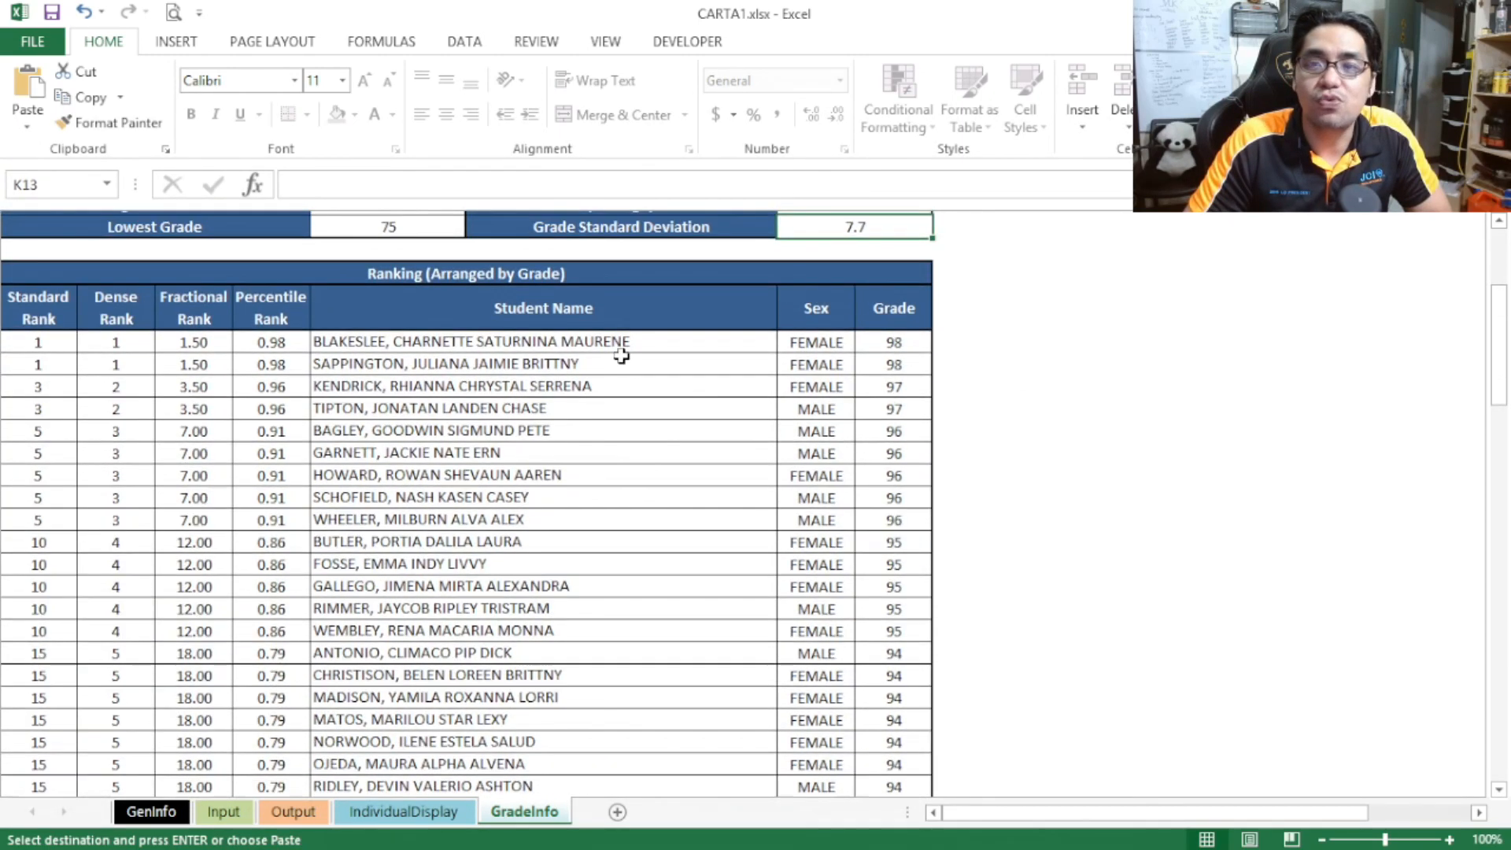
pyautogui.scroll(3, 627, 345)
pyautogui.scroll(-3, 634, 351)
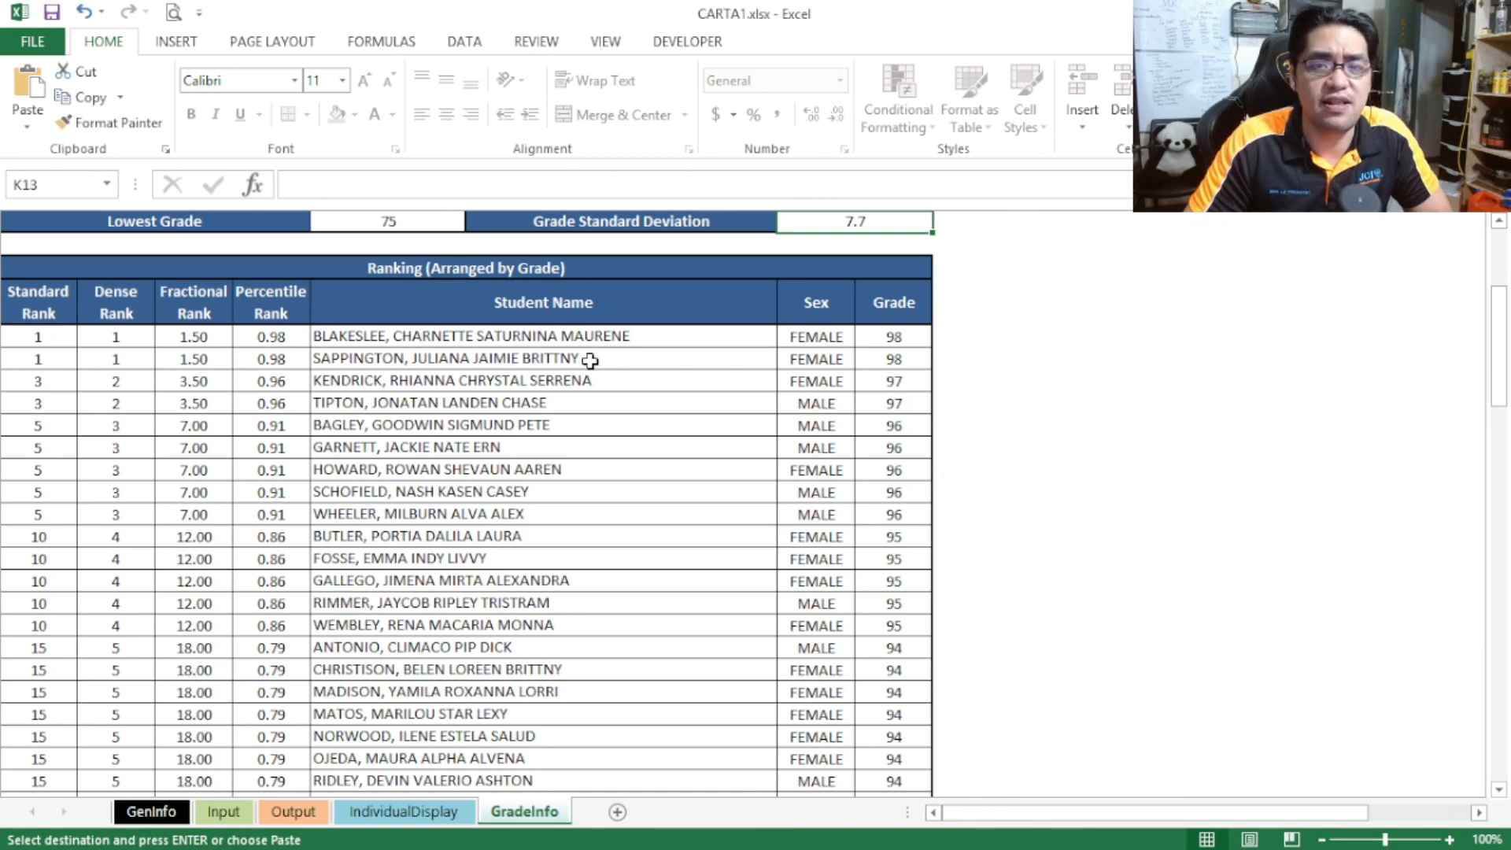
pyautogui.click(48, 294)
pyautogui.click(118, 295)
pyautogui.click(197, 299)
pyautogui.click(262, 299)
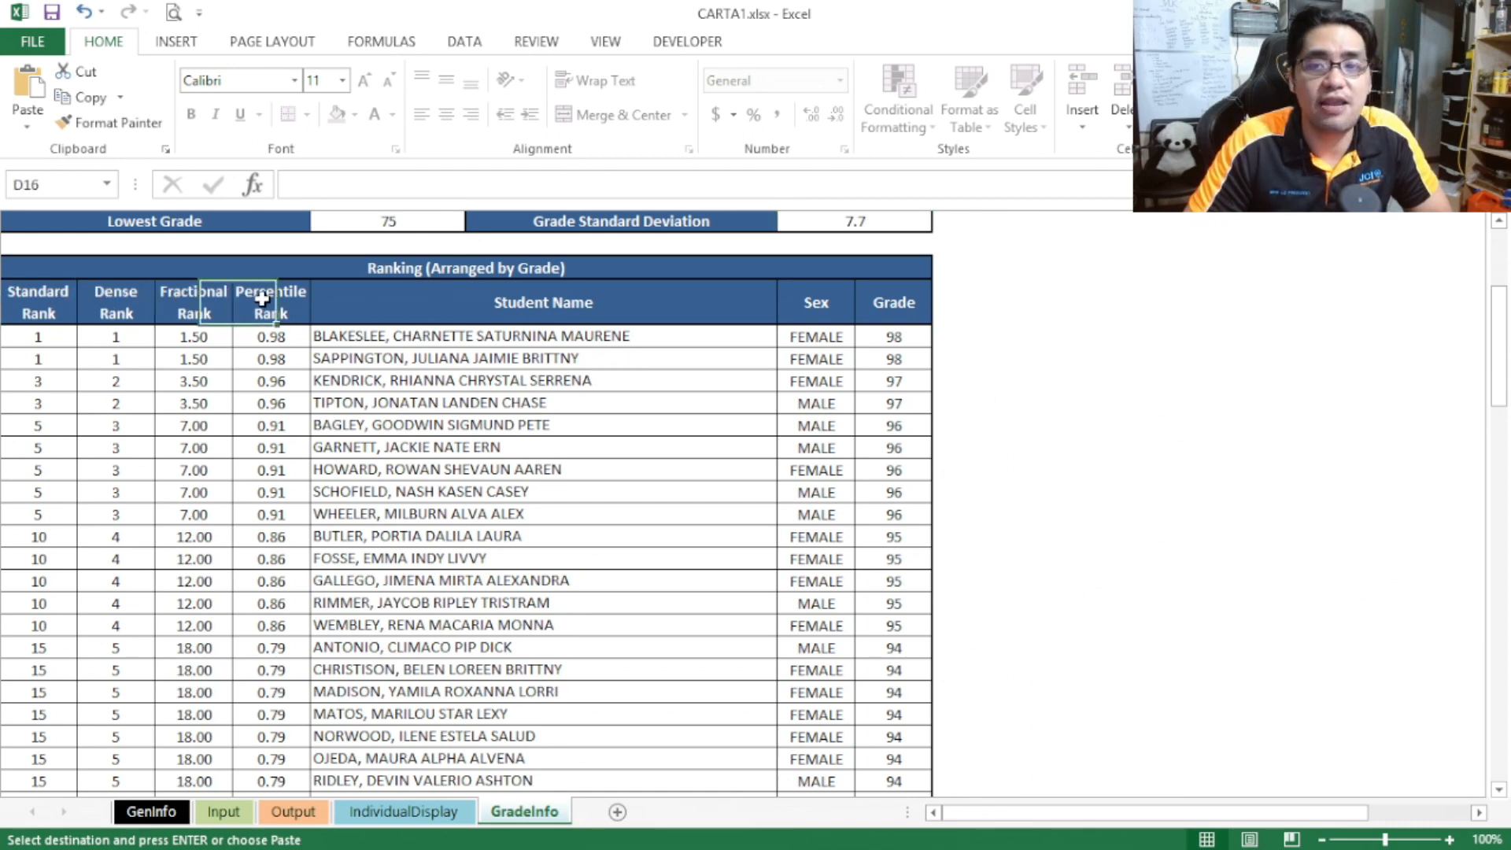
pyautogui.moveTo(1500, 317)
pyautogui.mouseDown()
pyautogui.moveTo(1502, 337)
pyautogui.moveTo(1507, 260)
pyautogui.moveTo(1507, 335)
pyautogui.mouseUp()
pyautogui.moveTo(1508, 362); pyautogui.dragTo(1505, 252)
# - Set the Subject on the Grades Information sheet to General Average and glance over the resulting ranking
pyautogui.click(416, 306)
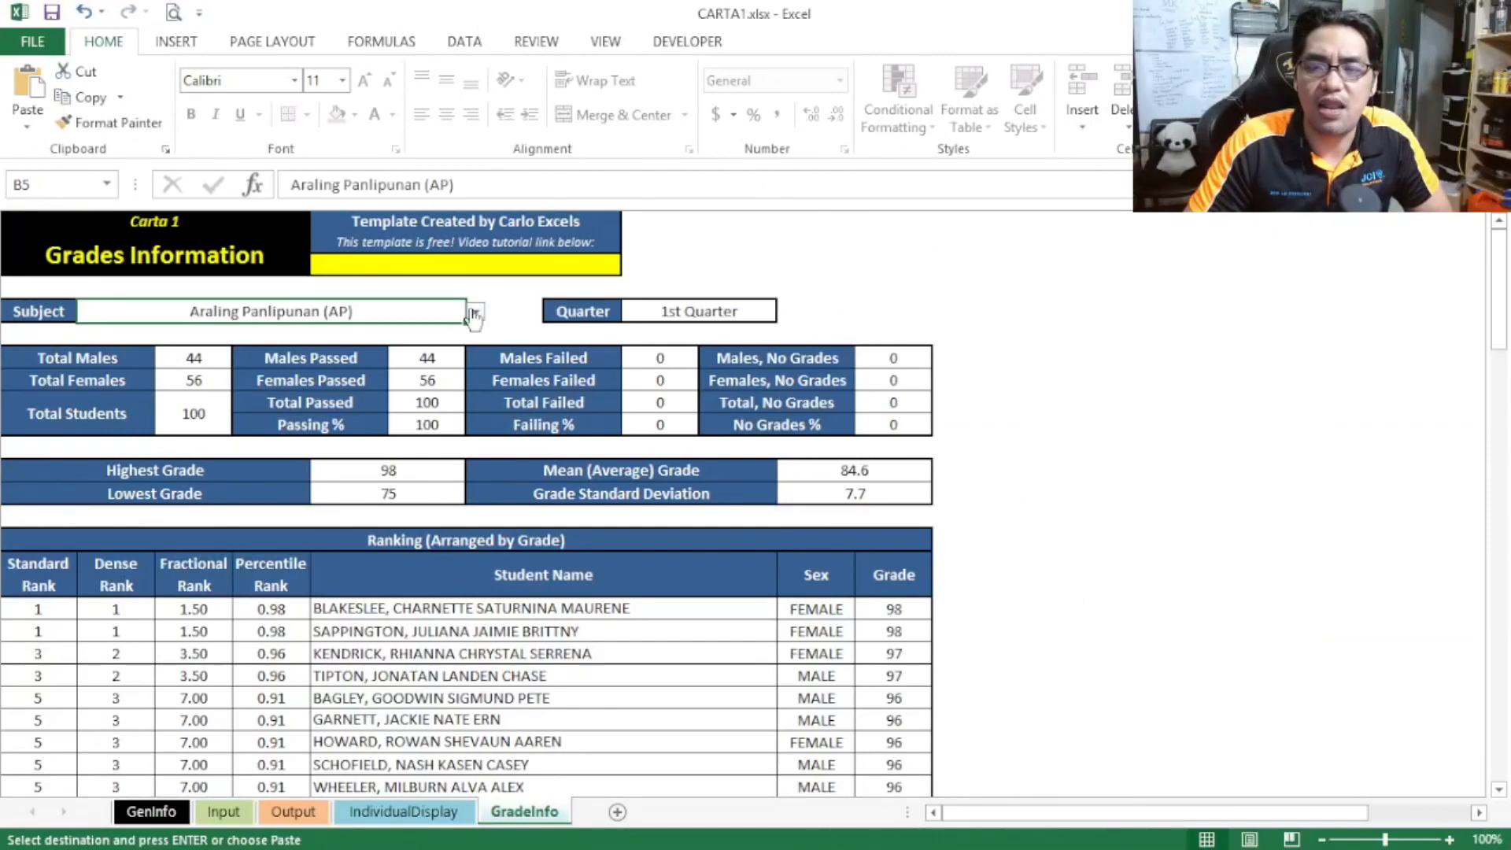
pyautogui.click(475, 312)
pyautogui.click(476, 393)
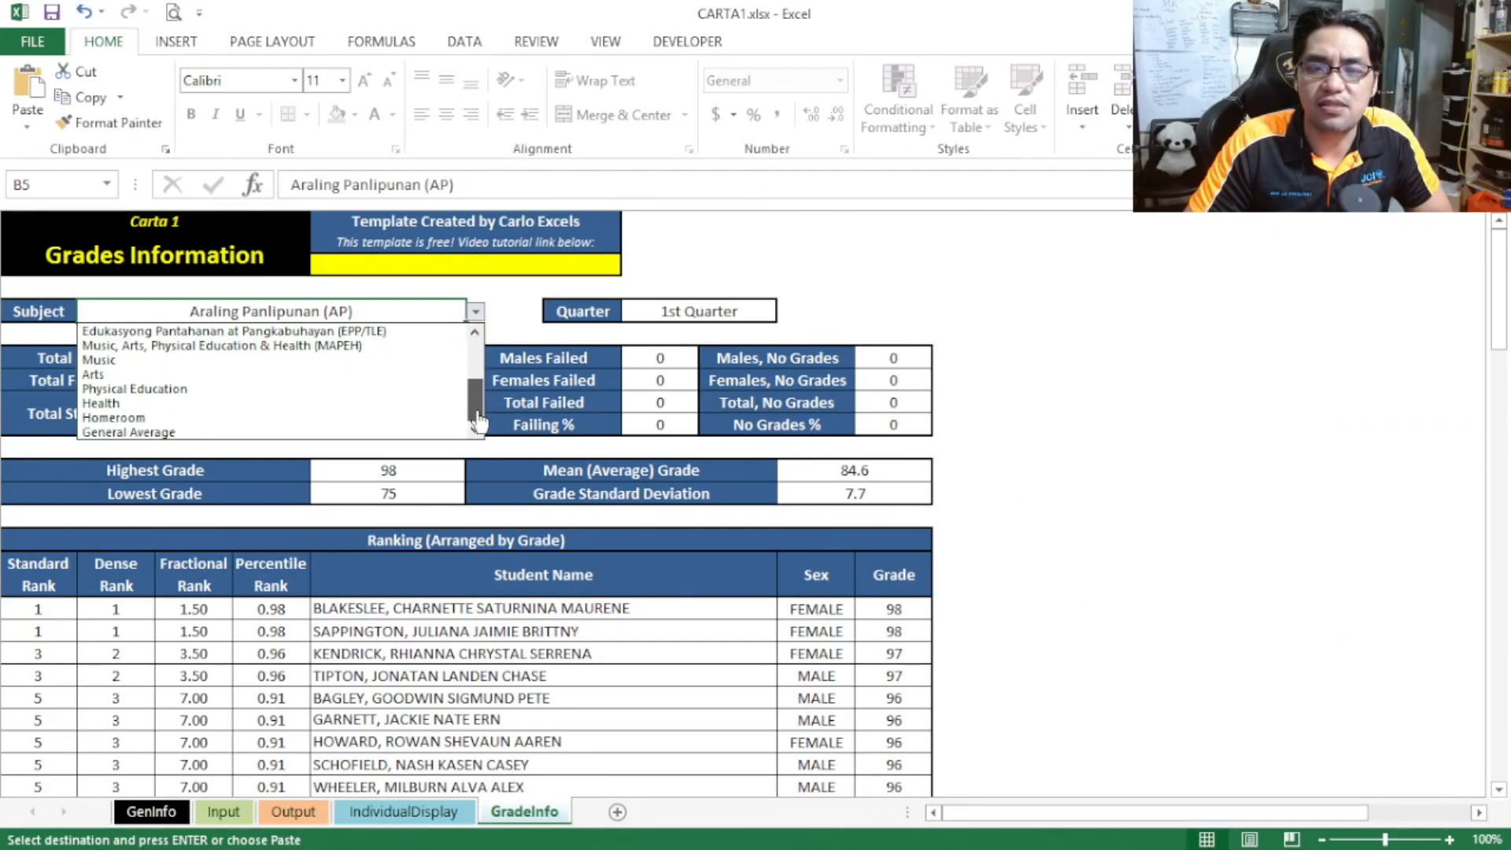
pyautogui.click(370, 432)
pyautogui.scroll(-4, 602, 619)
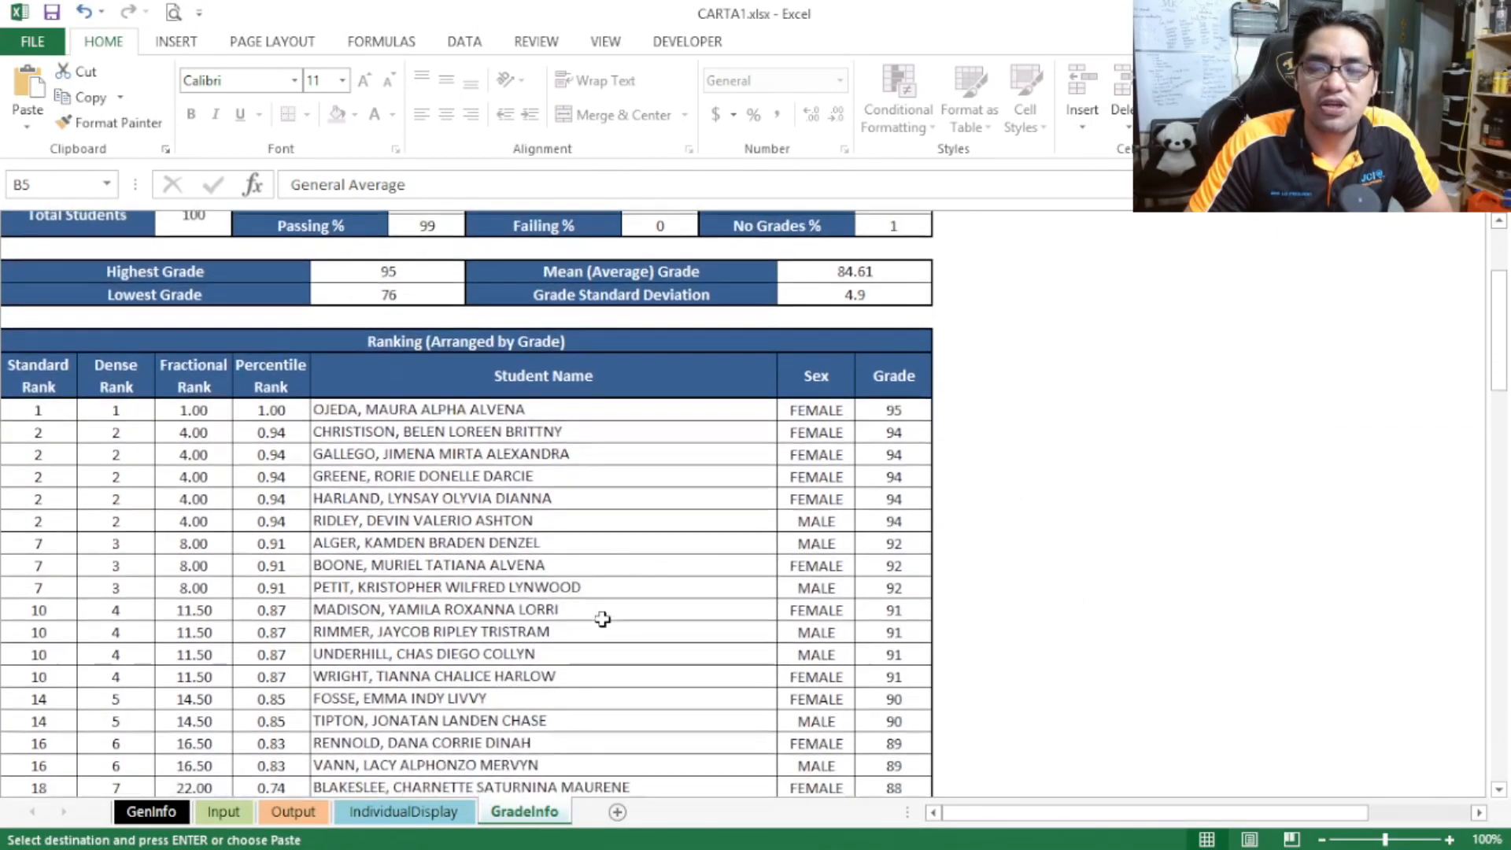
pyautogui.moveTo(1503, 330); pyautogui.dragTo(1505, 266)
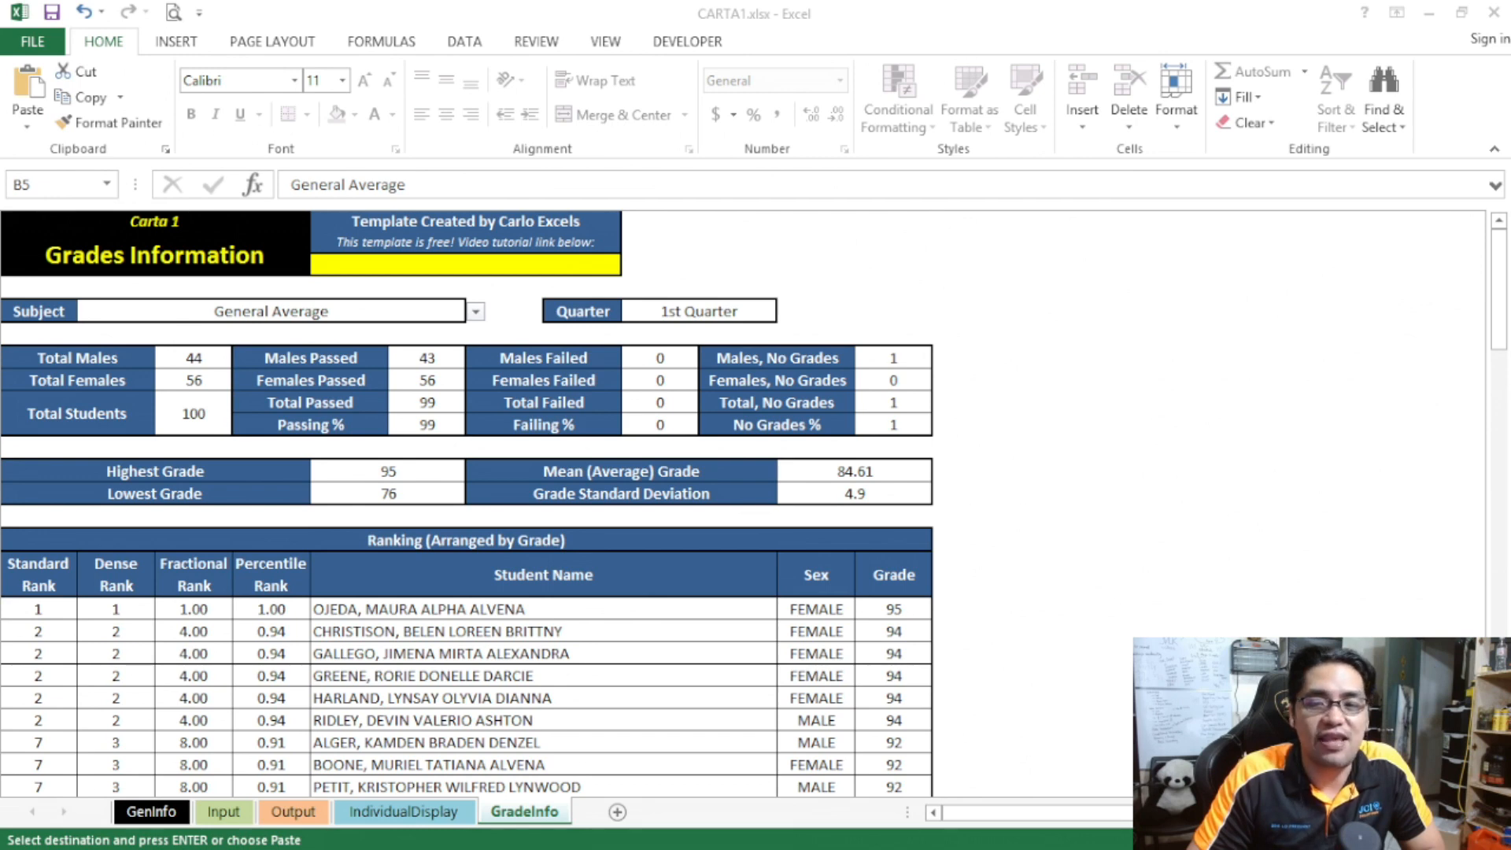
# - Open the Output sheet and look over the SF9 display settings and display links
pyautogui.click(292, 812)
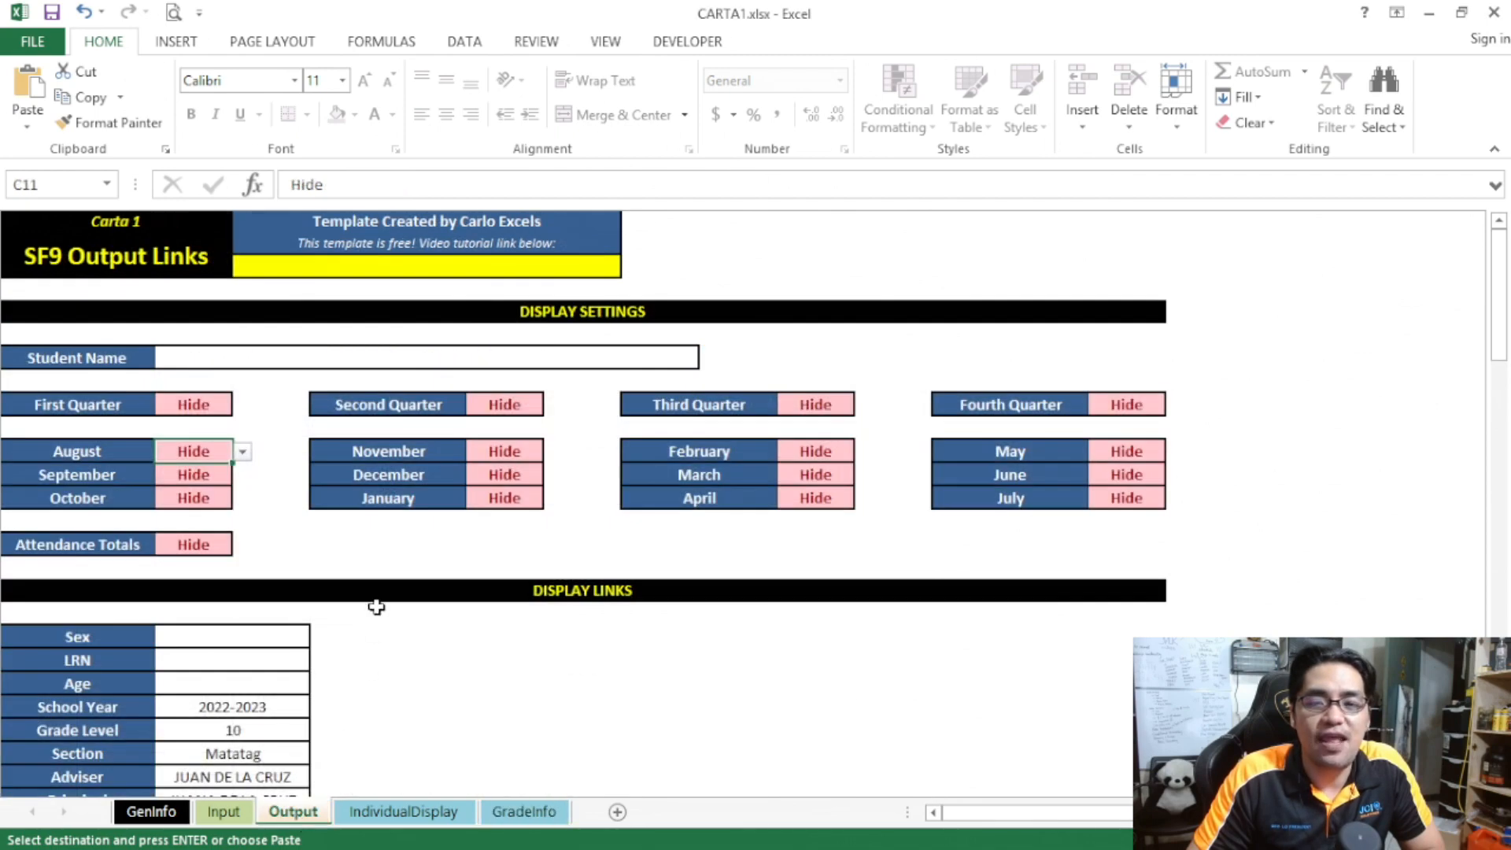
pyautogui.scroll(-1, 380, 583)
pyautogui.scroll(1, 381, 583)
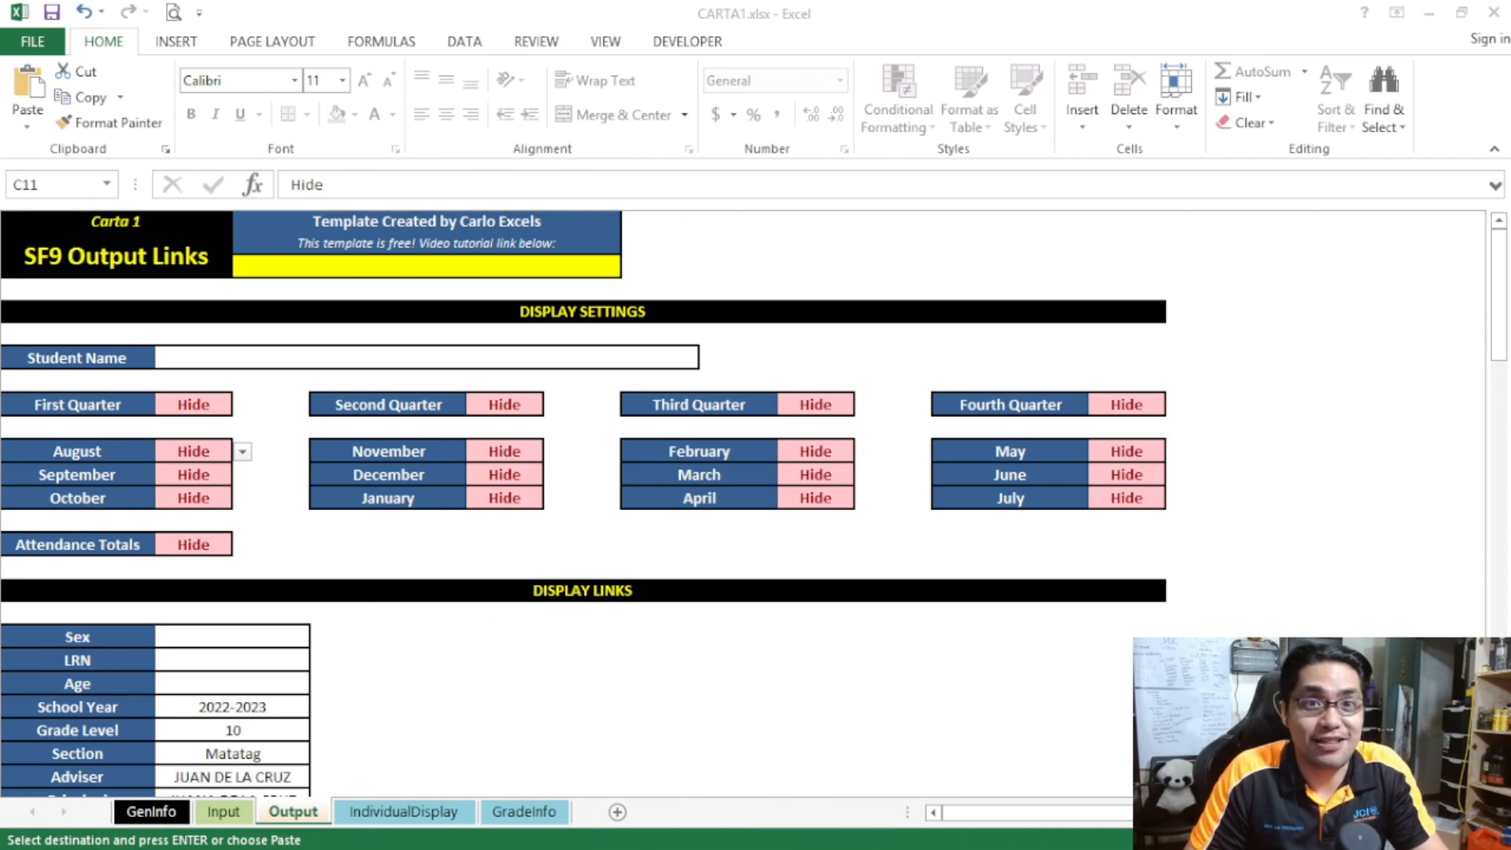
pyautogui.click(136, 266)
pyautogui.moveTo(1508, 296); pyautogui.dragTo(1440, 264)
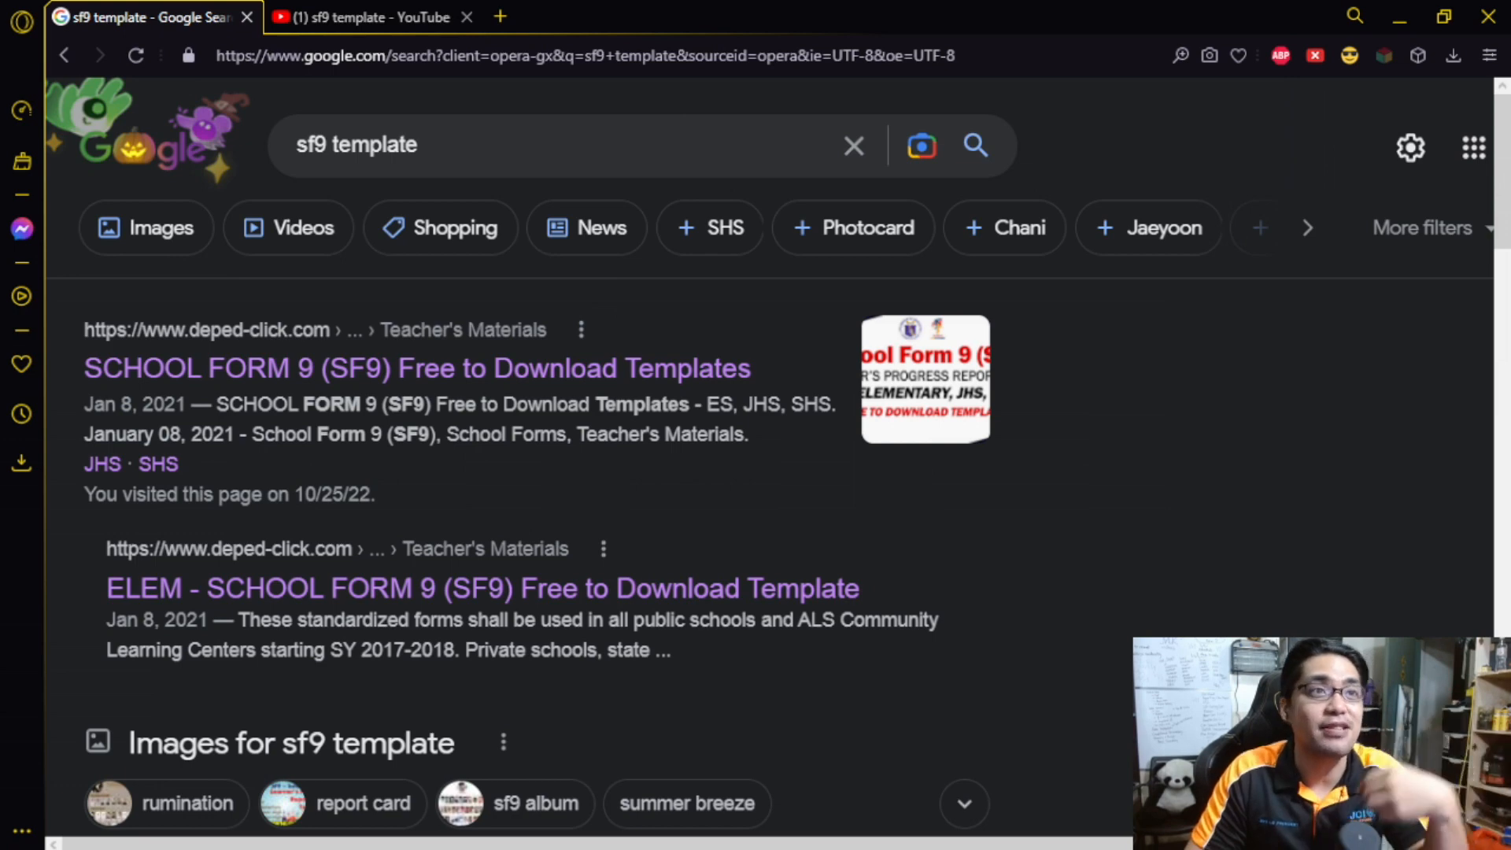
# - In the web browser, look through Google's image results for "sf9 template"
pyautogui.moveTo(1502, 186); pyautogui.dragTo(1492, 157)
pyautogui.click(158, 229)
pyautogui.scroll(-5, 647, 448)
pyautogui.scroll(5, 647, 454)
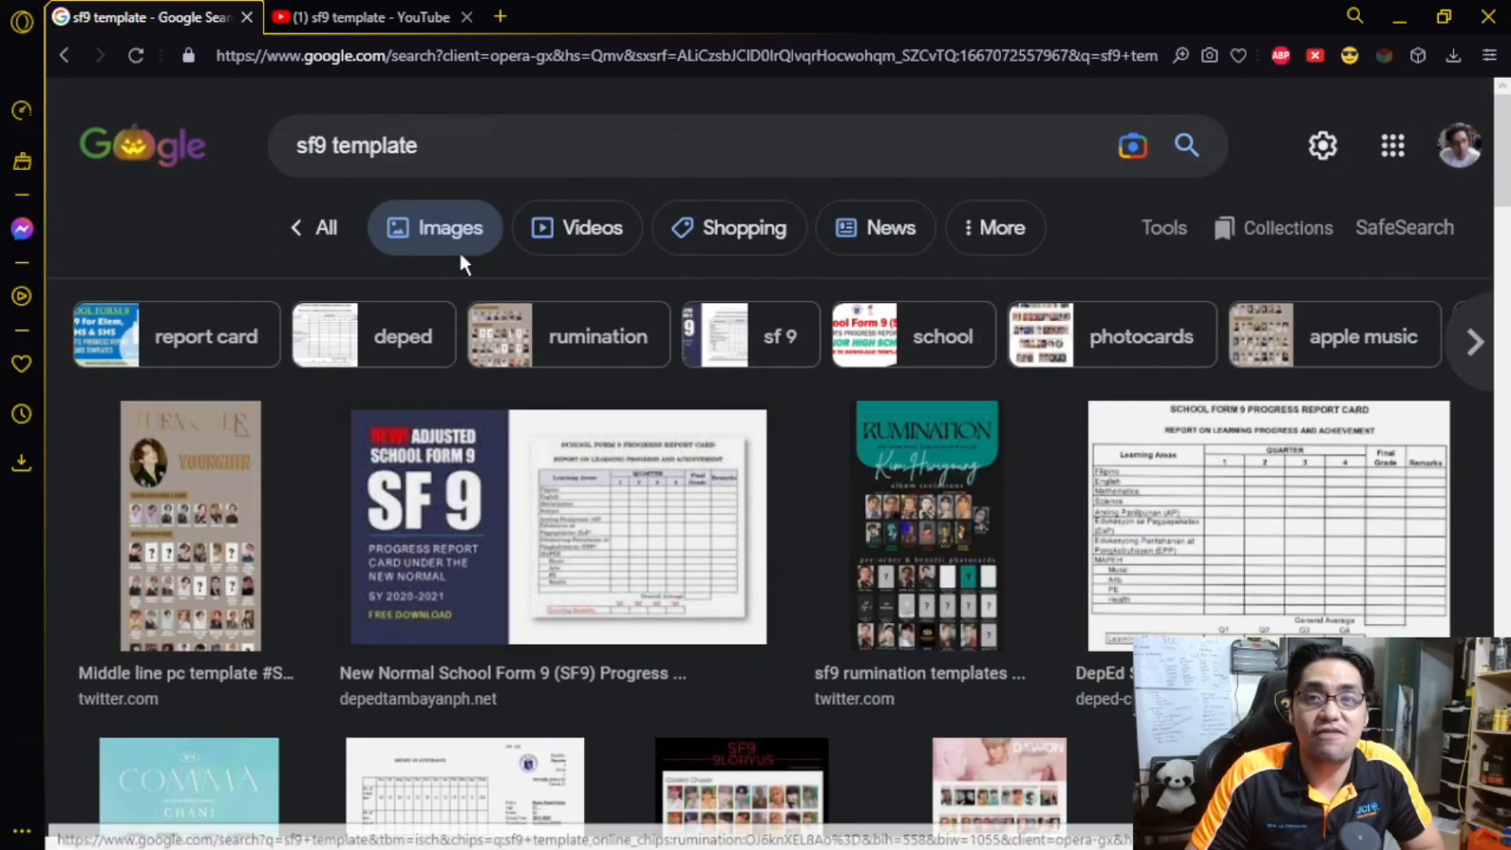
# - Look through the YouTube video results for "sf9 template"
pyautogui.click(370, 17)
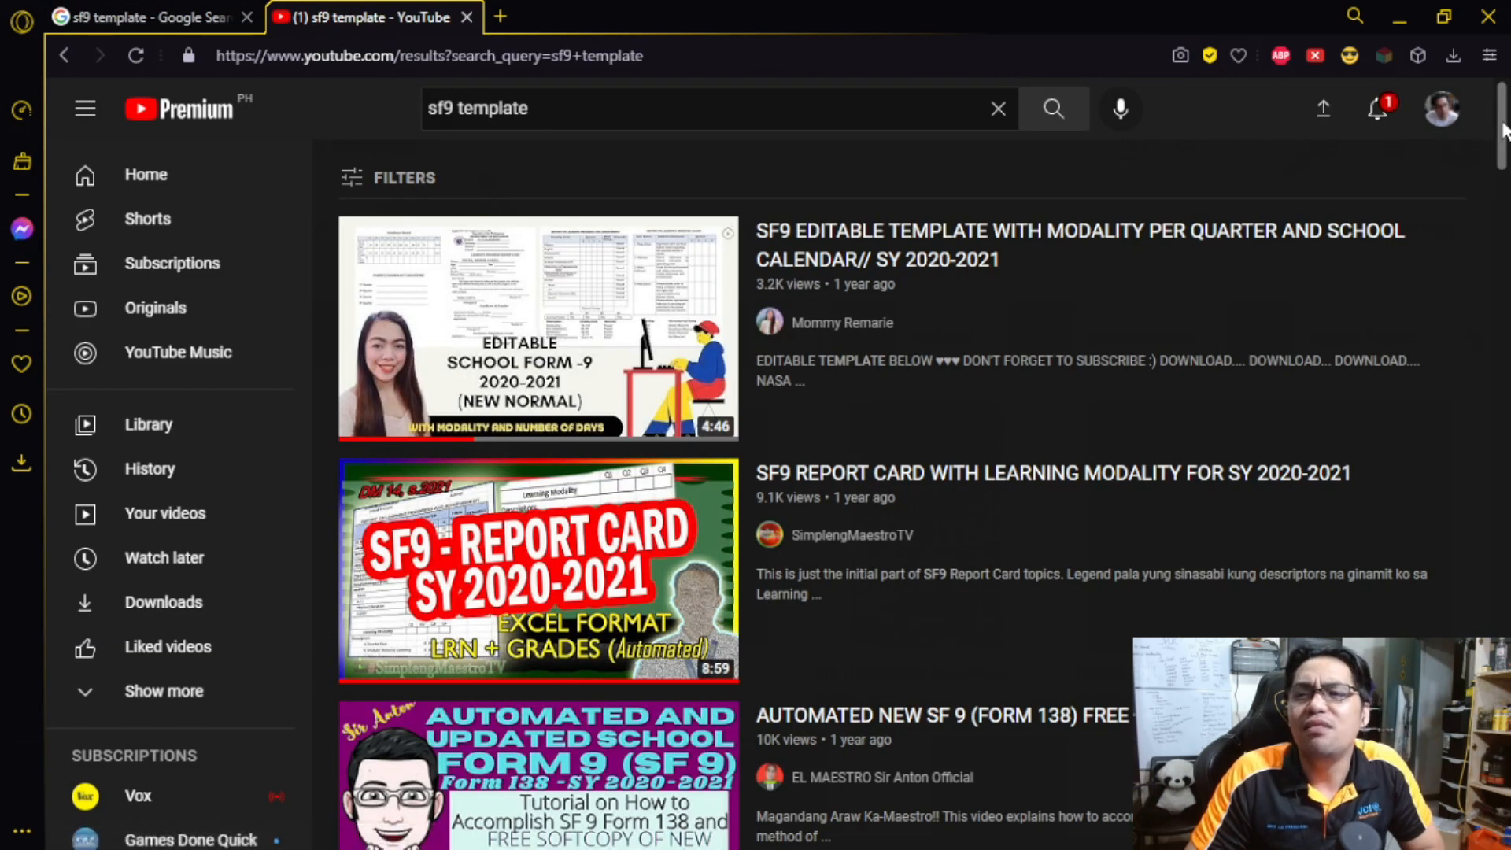
pyautogui.scroll(-3, 572, 323)
pyautogui.scroll(-8, 756, 473)
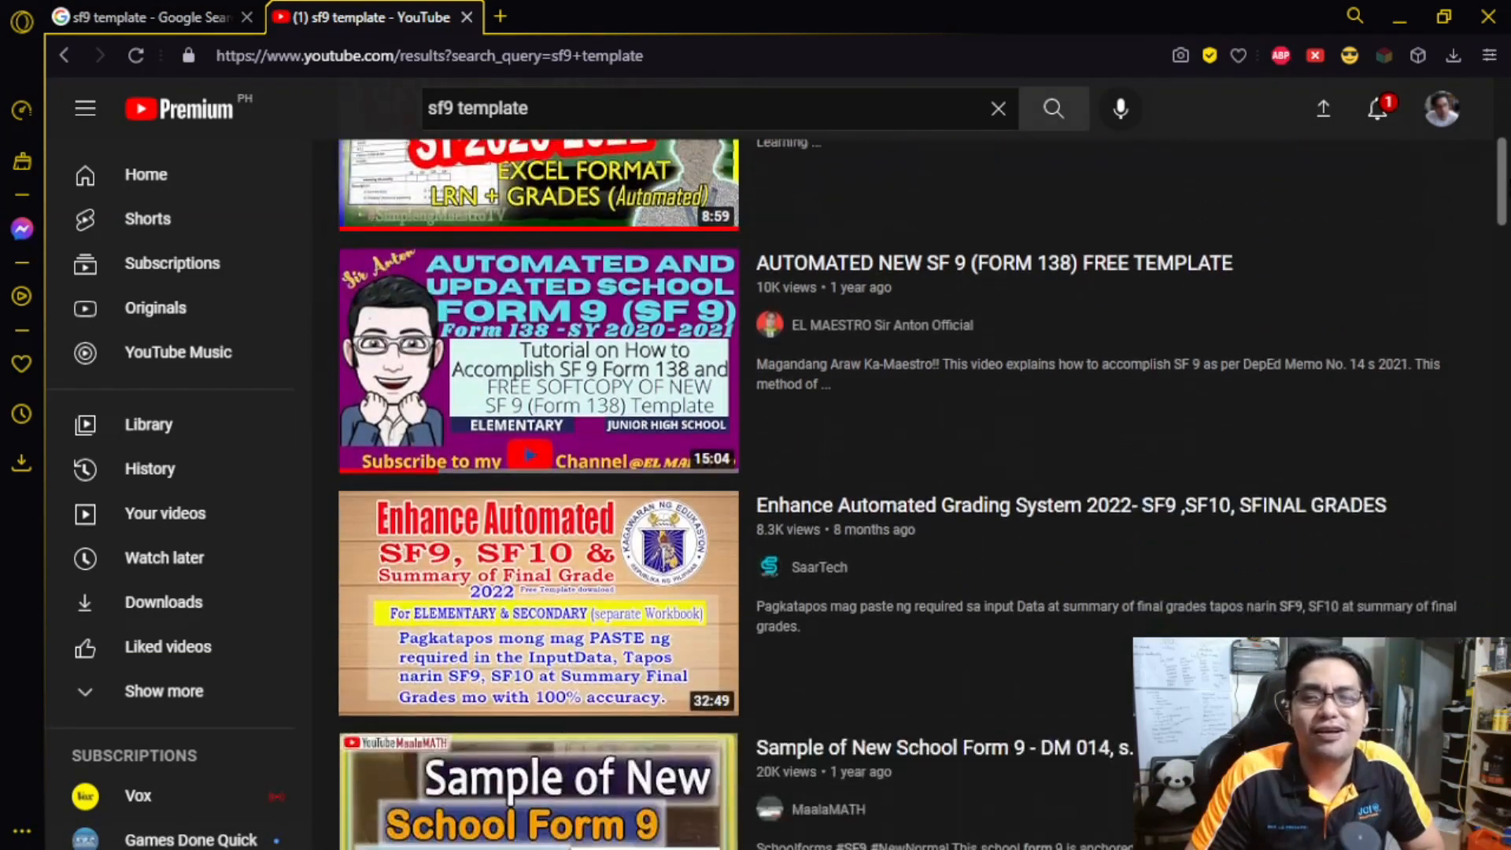
pyautogui.scroll(-12, 755, 473)
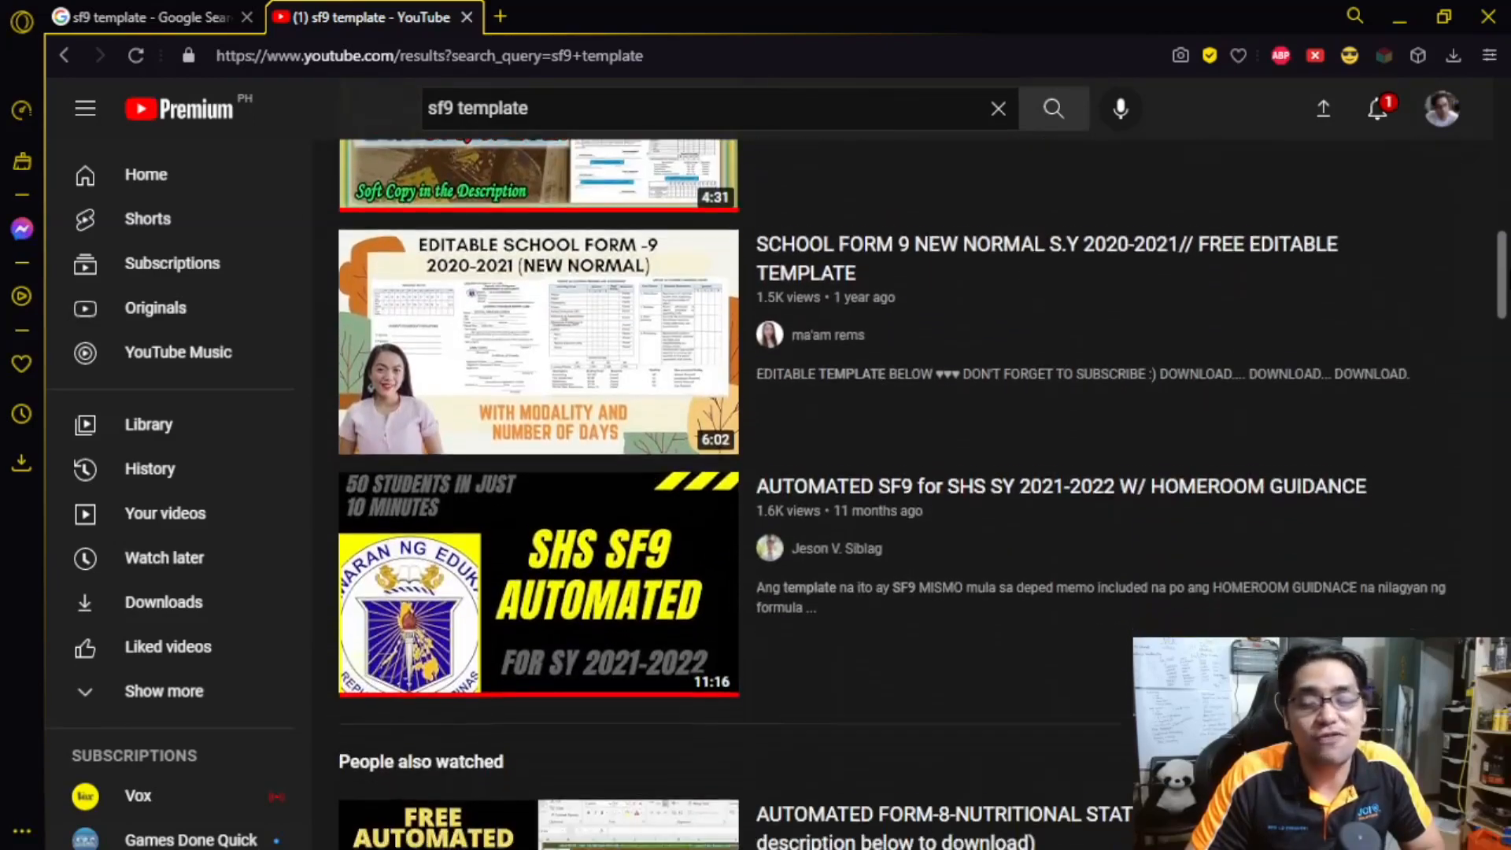
pyautogui.moveTo(1502, 346); pyautogui.dragTo(1482, 62)
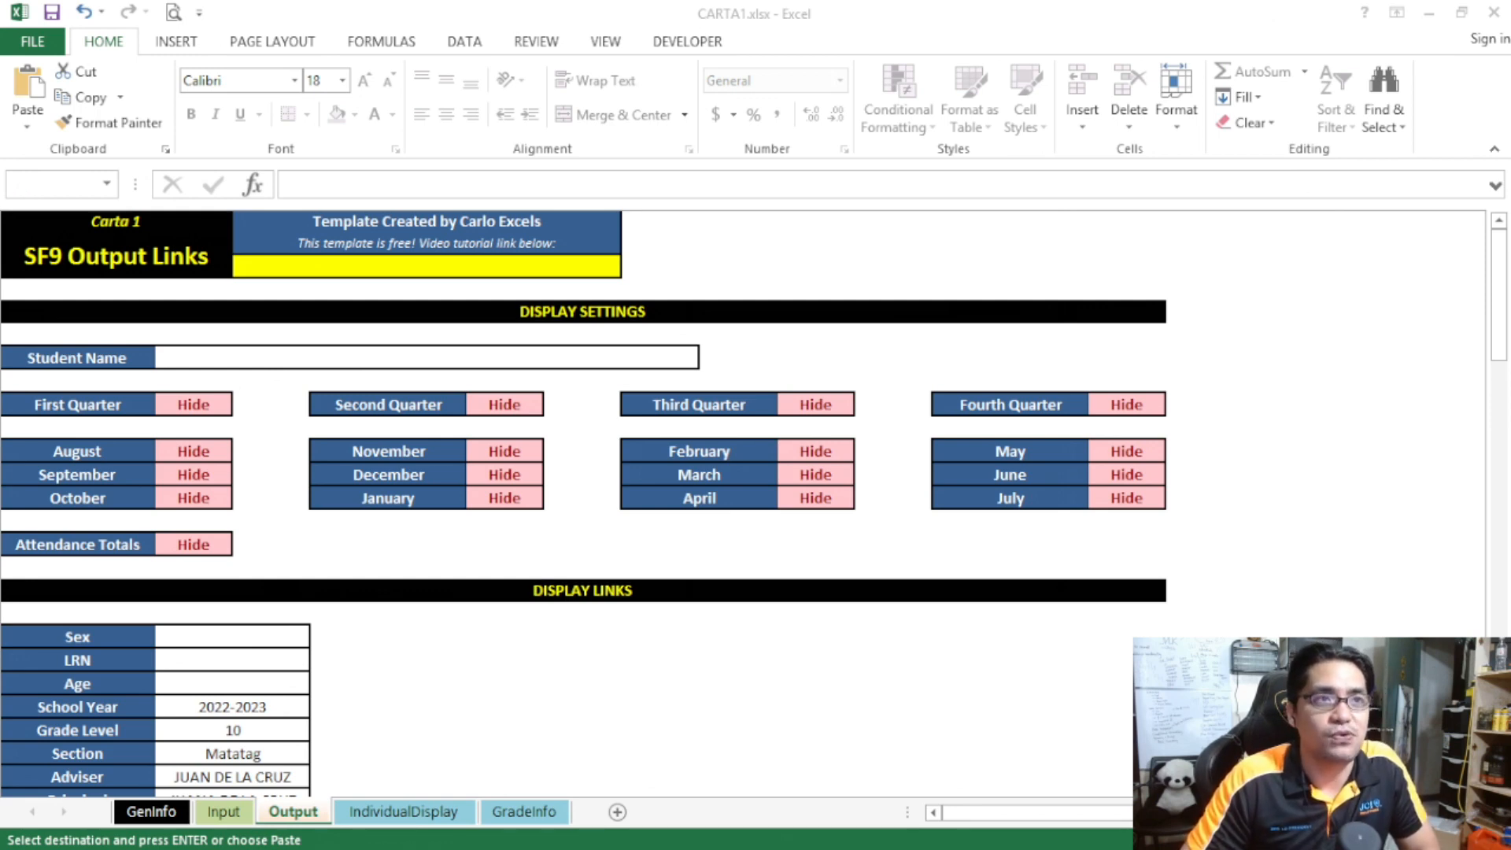
# - Switch to the samplecardforcarta.xlsx workbook and look over the FRONT sheet's attendance record and report card cover
pyautogui.moveTo(905, 849); pyautogui.dragTo(914, 3)
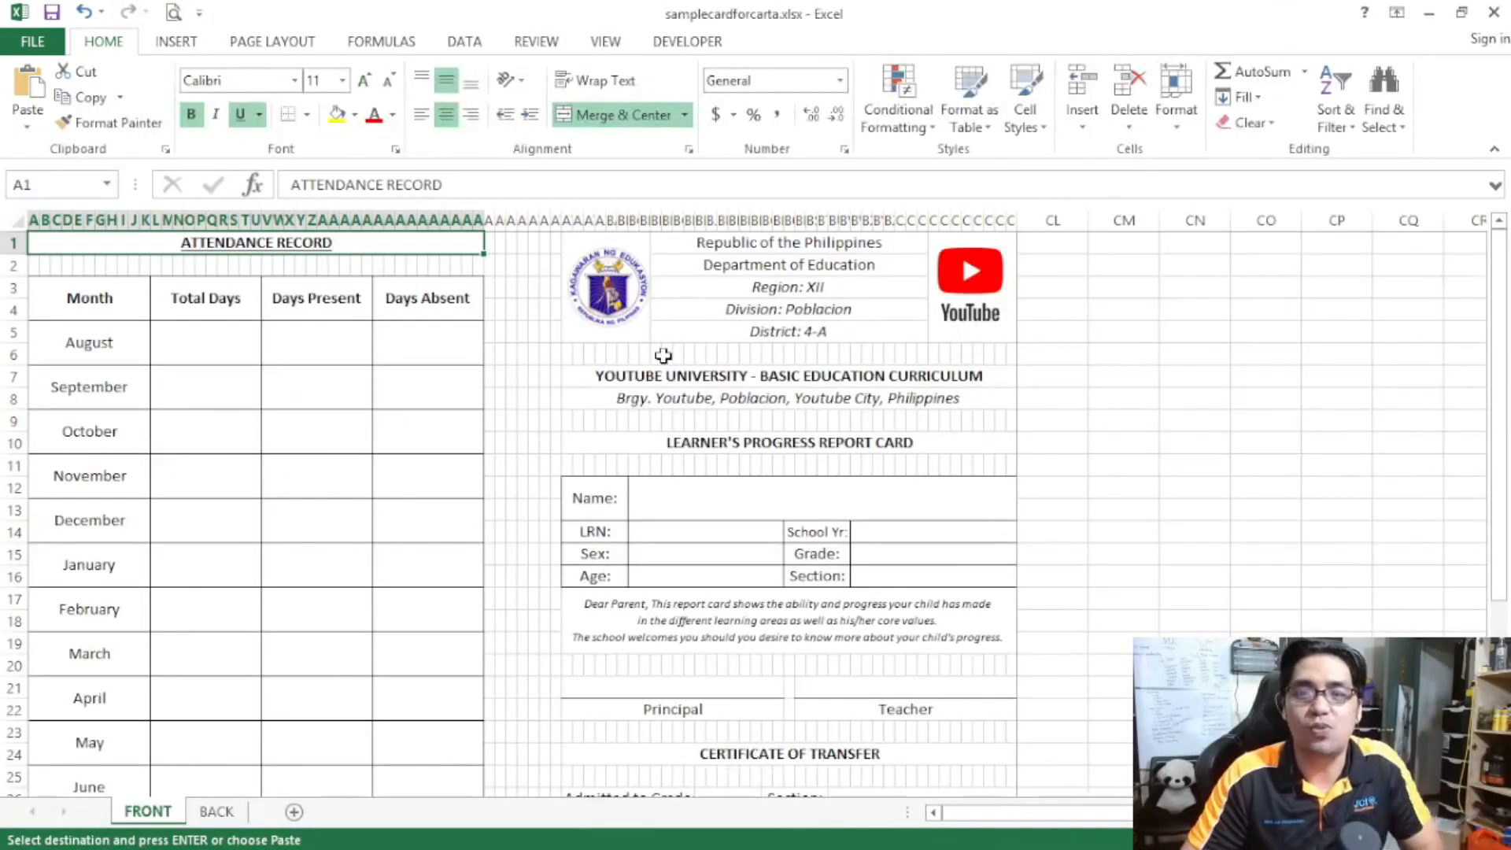
pyautogui.scroll(-2, 448, 378)
pyautogui.scroll(2, 448, 378)
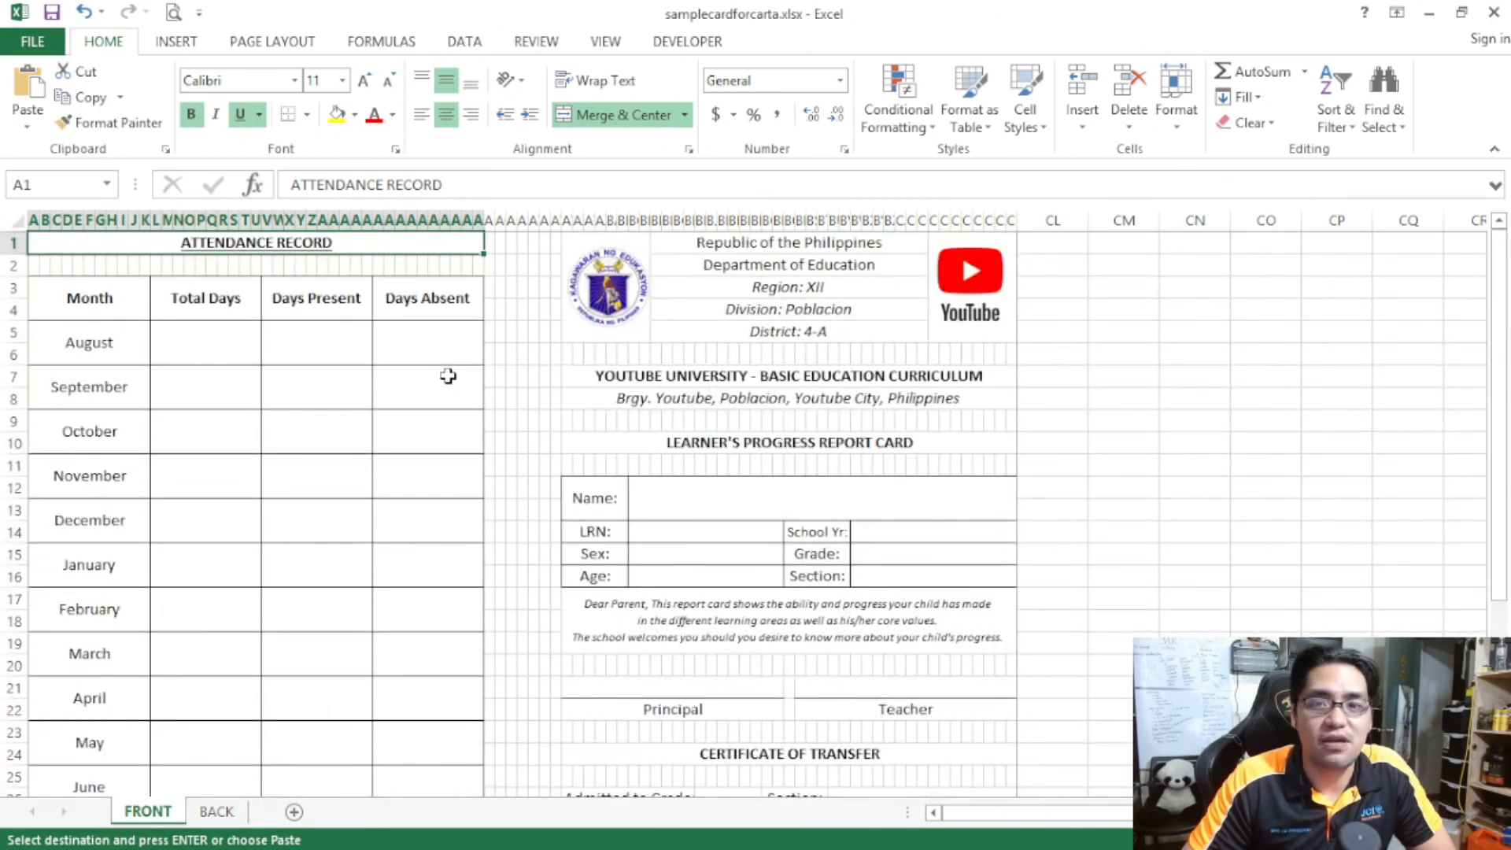
pyautogui.scroll(-4, 413, 286)
pyautogui.scroll(4, 413, 287)
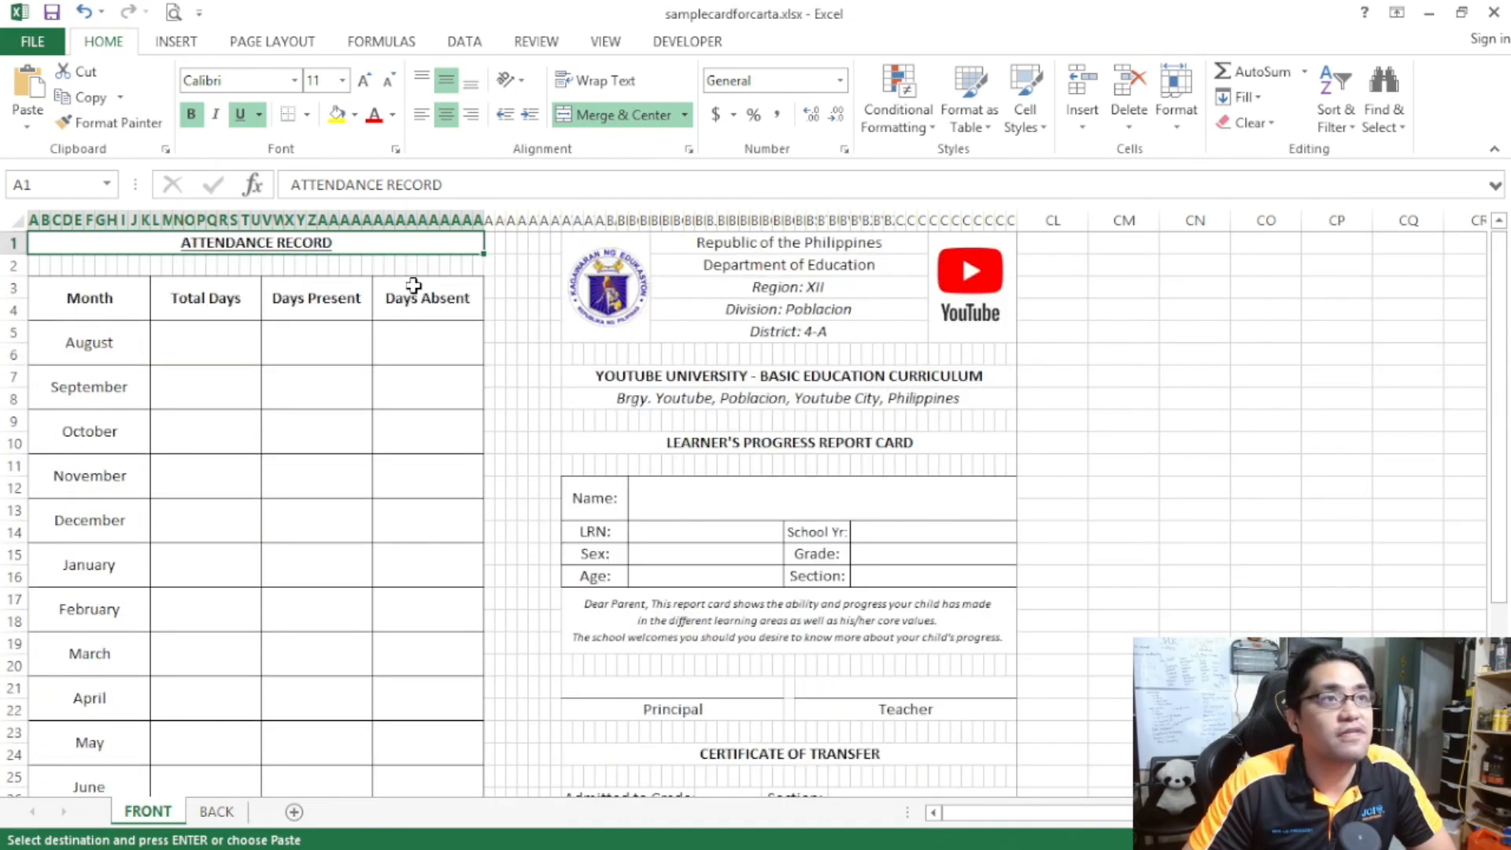
pyautogui.scroll(2, 414, 285)
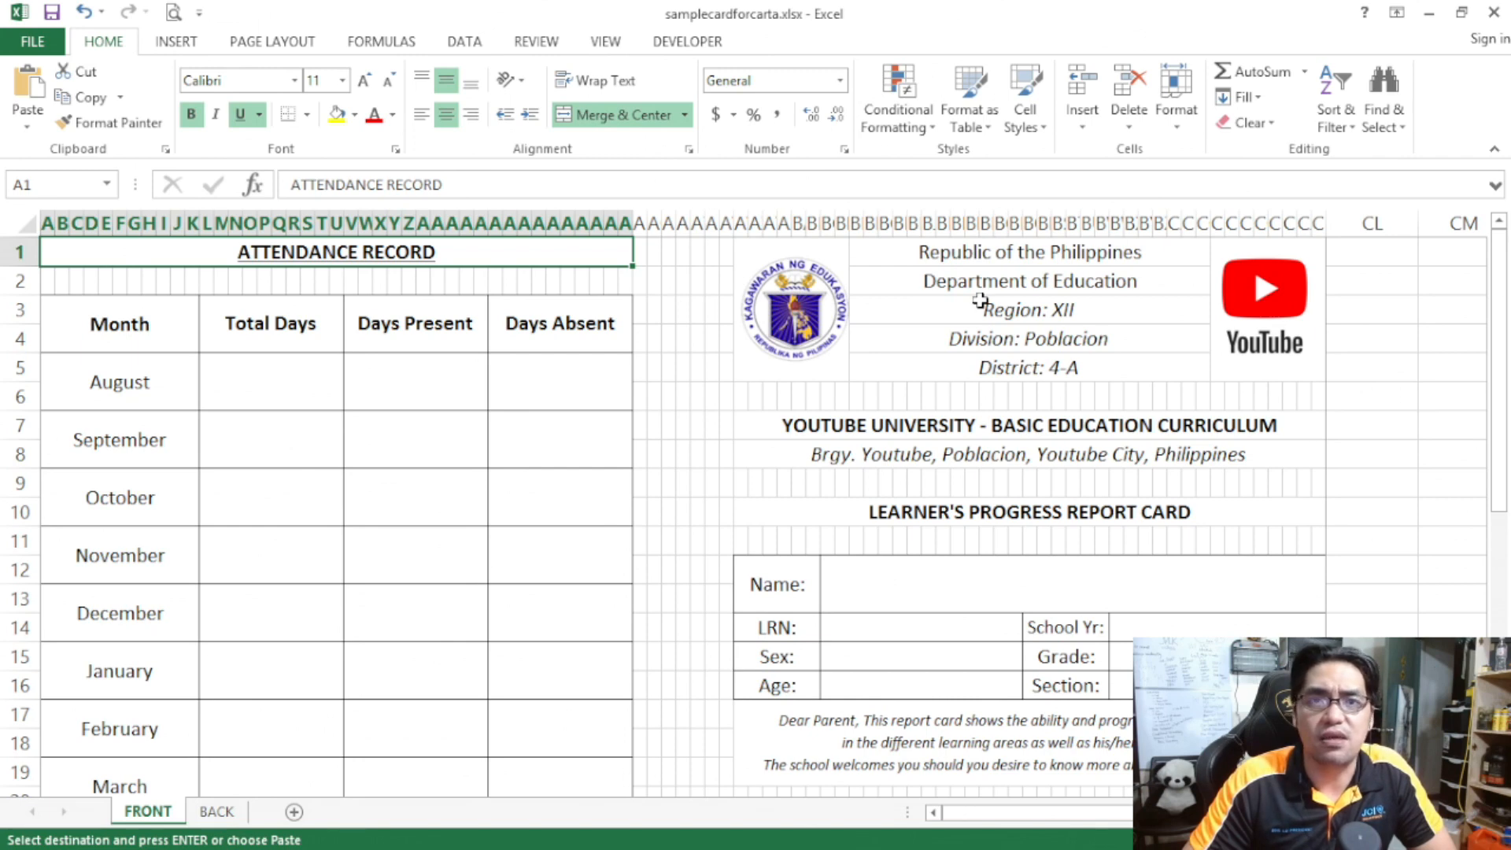
# - Check the region, division, district, school name and school address lines in the report card heading
pyautogui.click(1052, 318)
pyautogui.click(1052, 339)
pyautogui.click(1031, 368)
pyautogui.click(1019, 429)
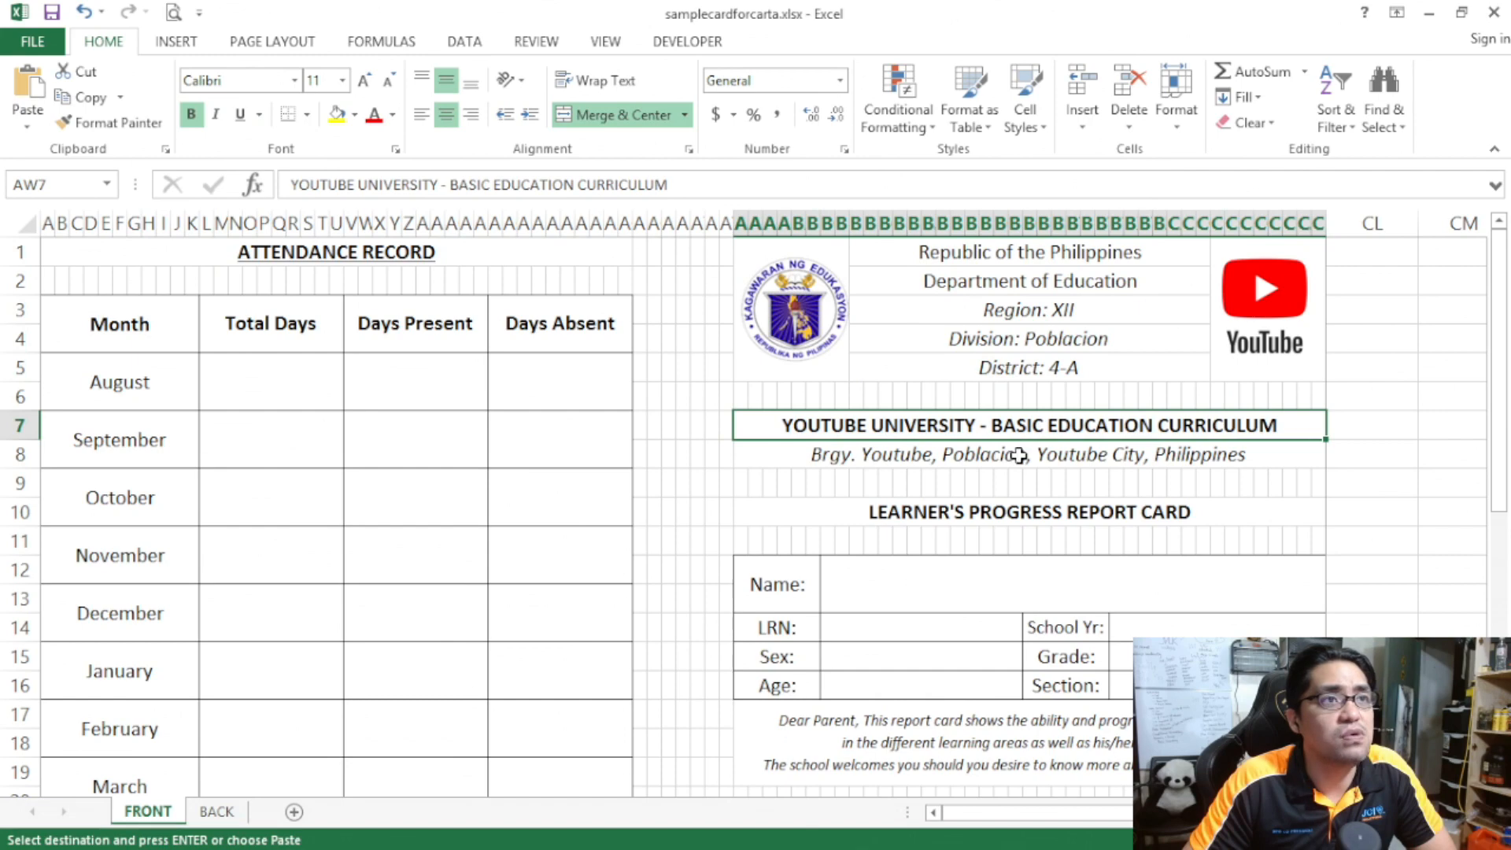
pyautogui.click(1019, 455)
pyautogui.scroll(-7, 977, 439)
pyautogui.scroll(7, 977, 439)
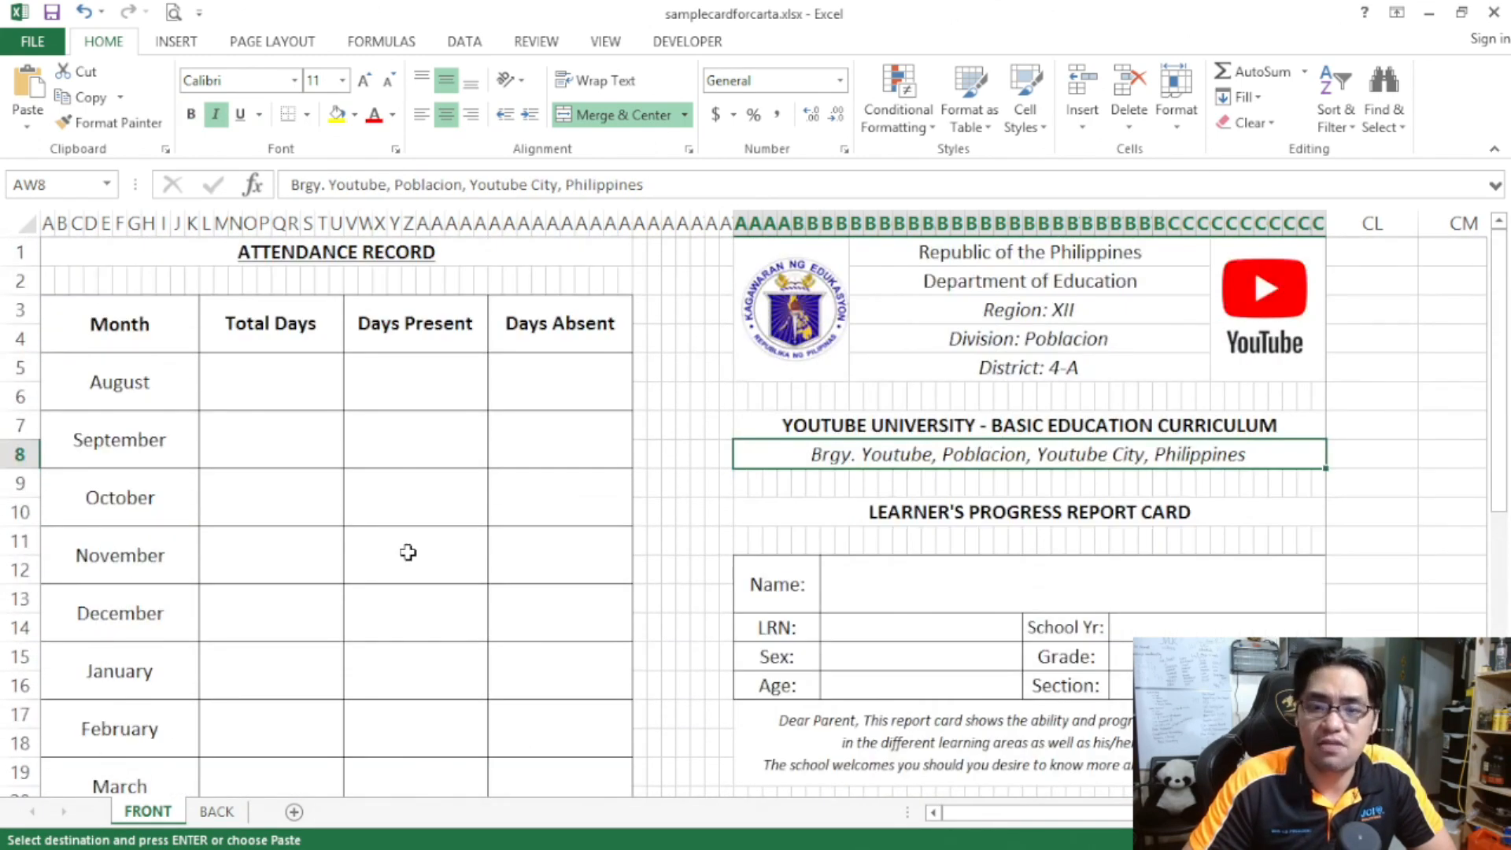
# - Open the BACK sheet and look over its learning progress and observed values tables
pyautogui.click(216, 811)
pyautogui.scroll(-2, 484, 380)
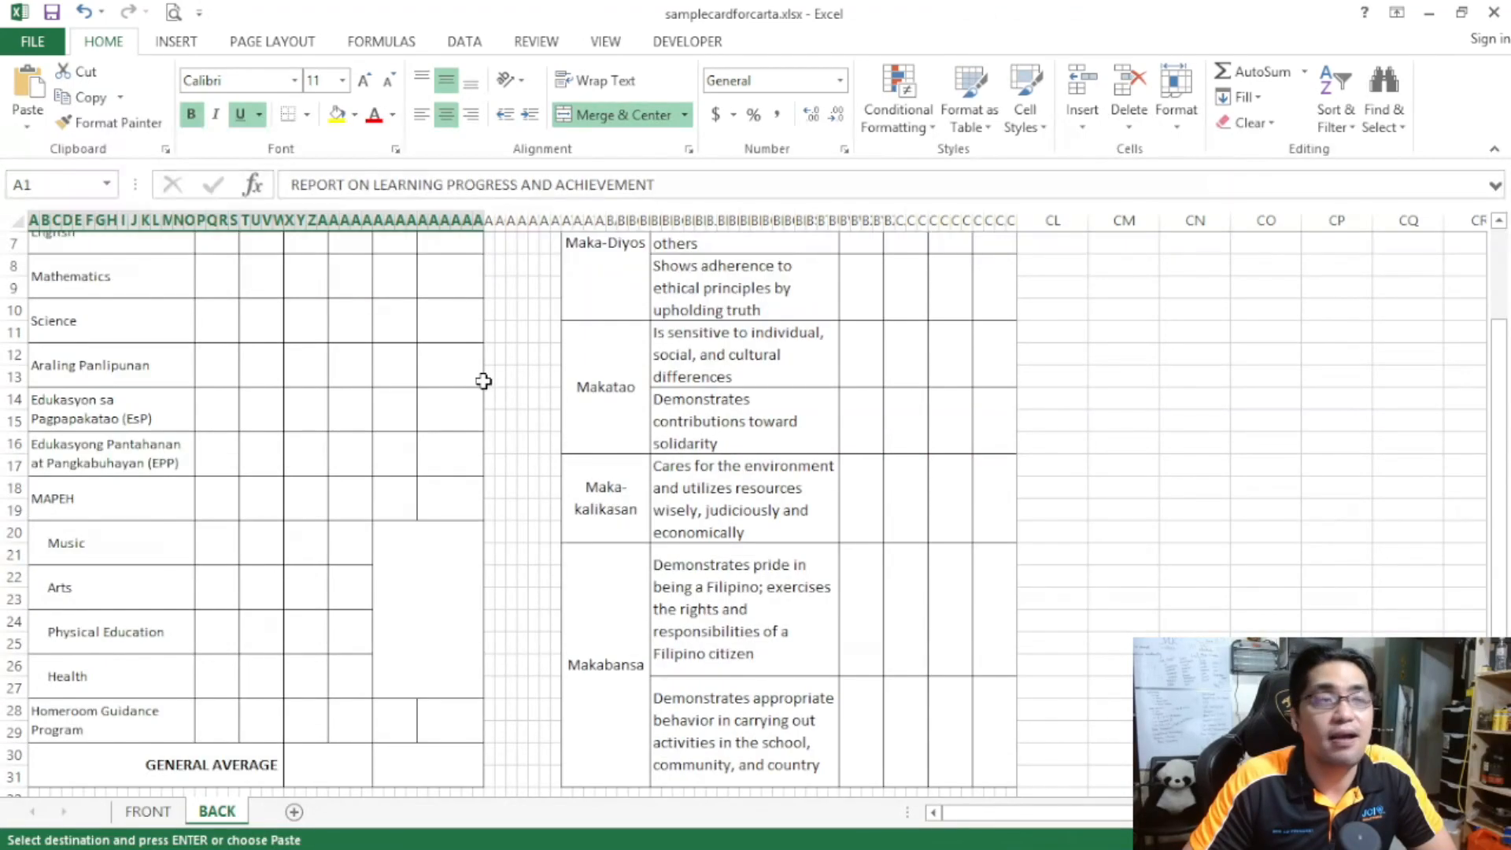
pyautogui.scroll(-3, 483, 381)
pyautogui.scroll(5, 483, 381)
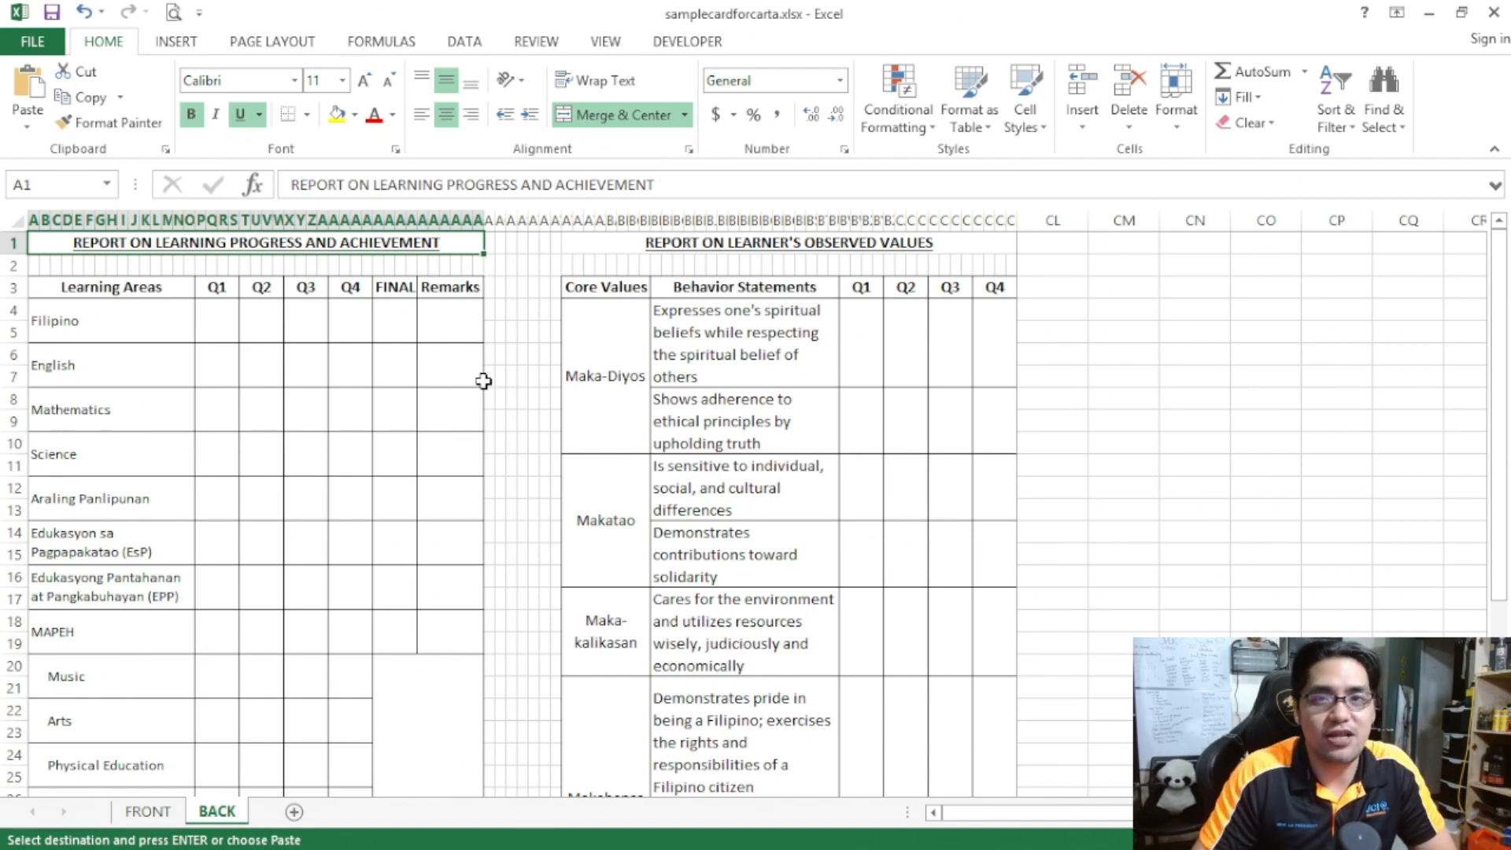
# - Show CARTA1.xlsx and samplecardforcarta.xlsx together in smaller windows, and return each window to full size
pyautogui.moveTo(425, 7); pyautogui.dragTo(401, 201)
pyautogui.moveTo(455, 3); pyautogui.dragTo(839, 41)
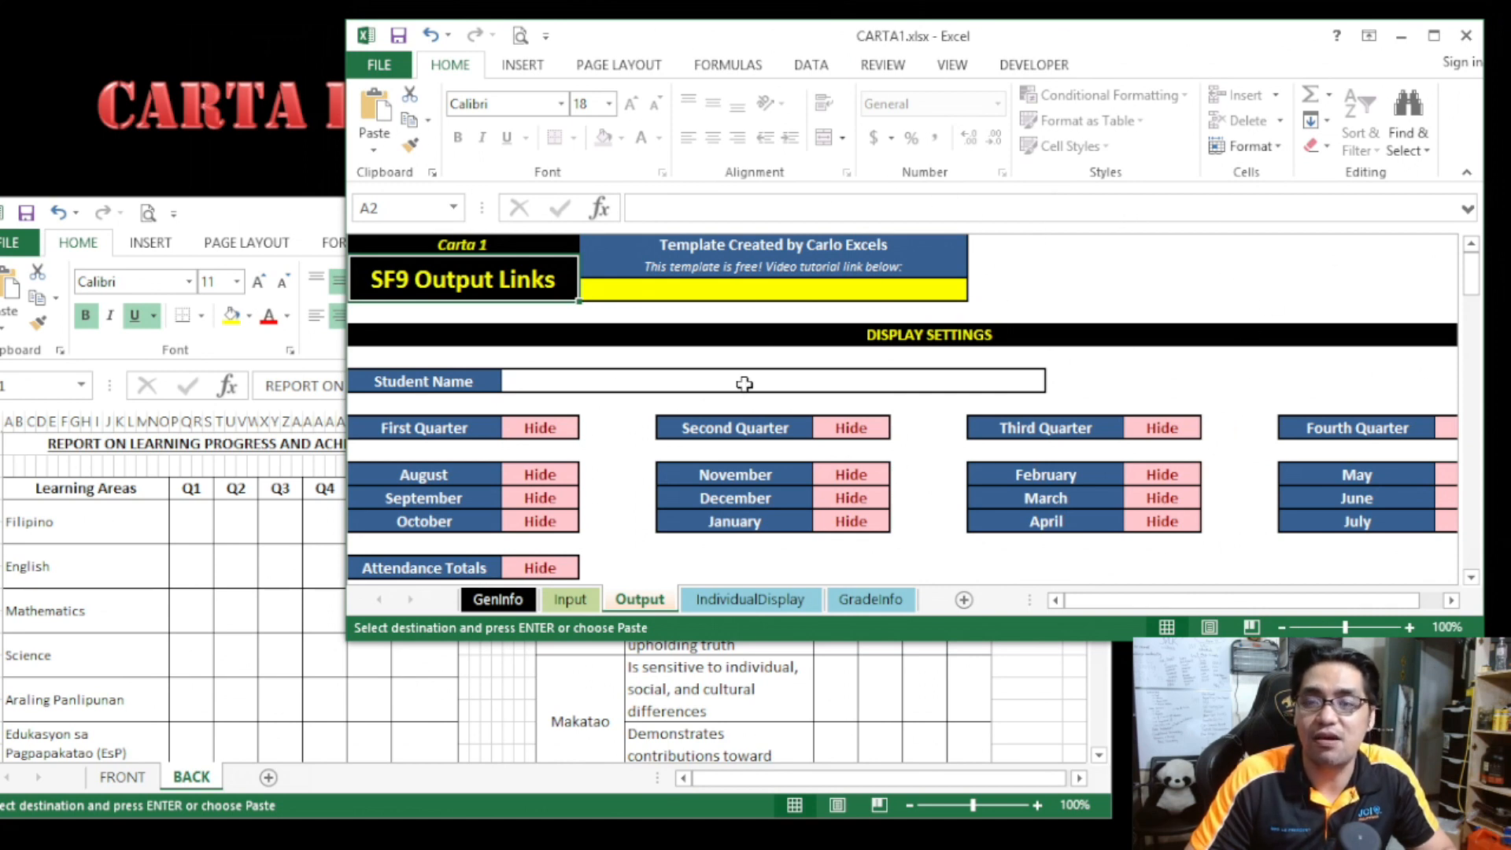
pyautogui.click(314, 217)
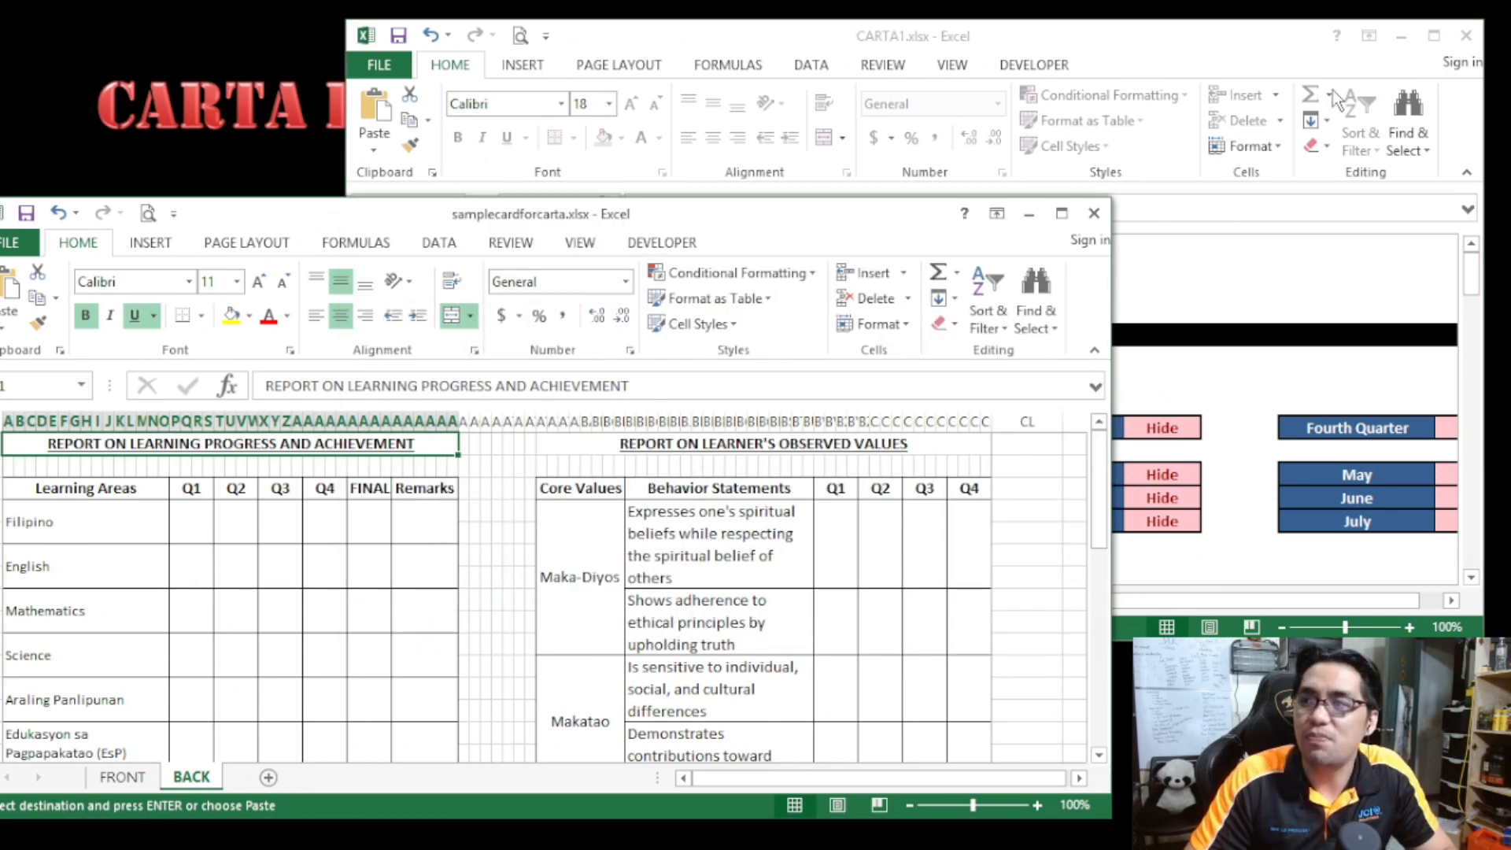
pyautogui.click(1433, 36)
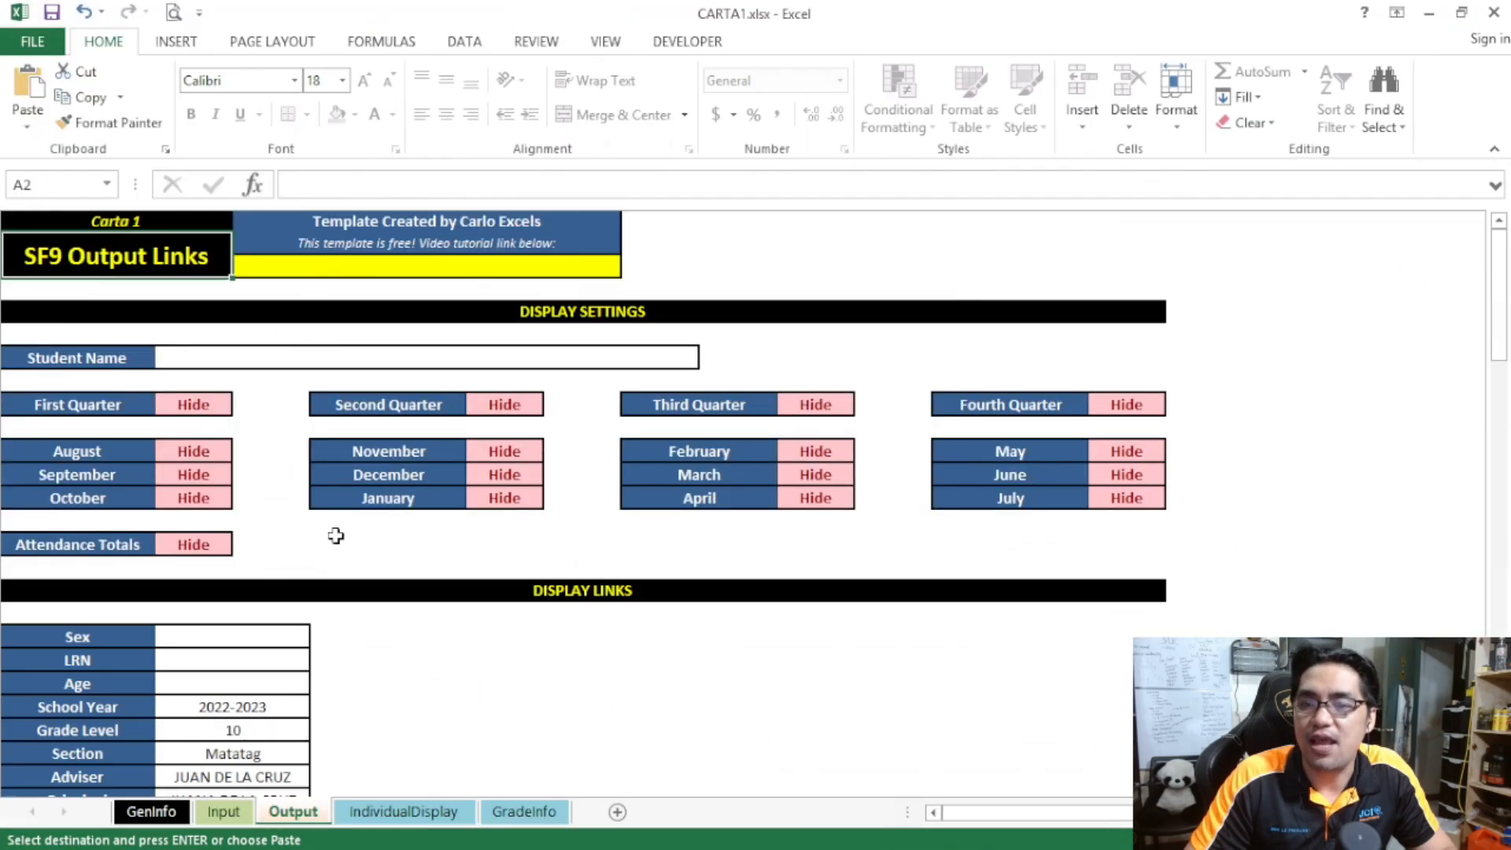
pyautogui.hotkey('alt', 'Tab')
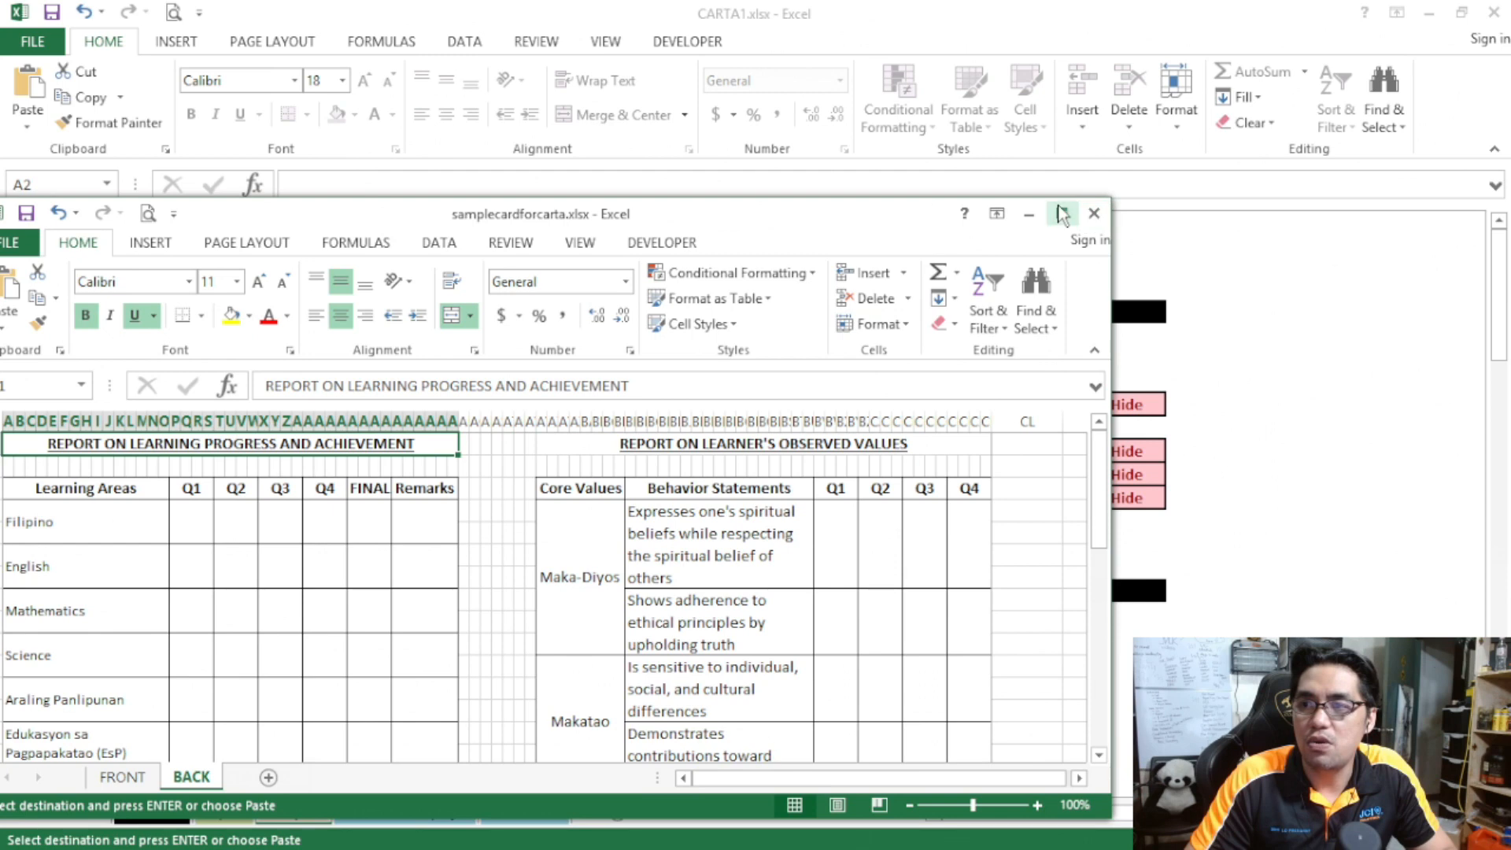
pyautogui.click(1062, 213)
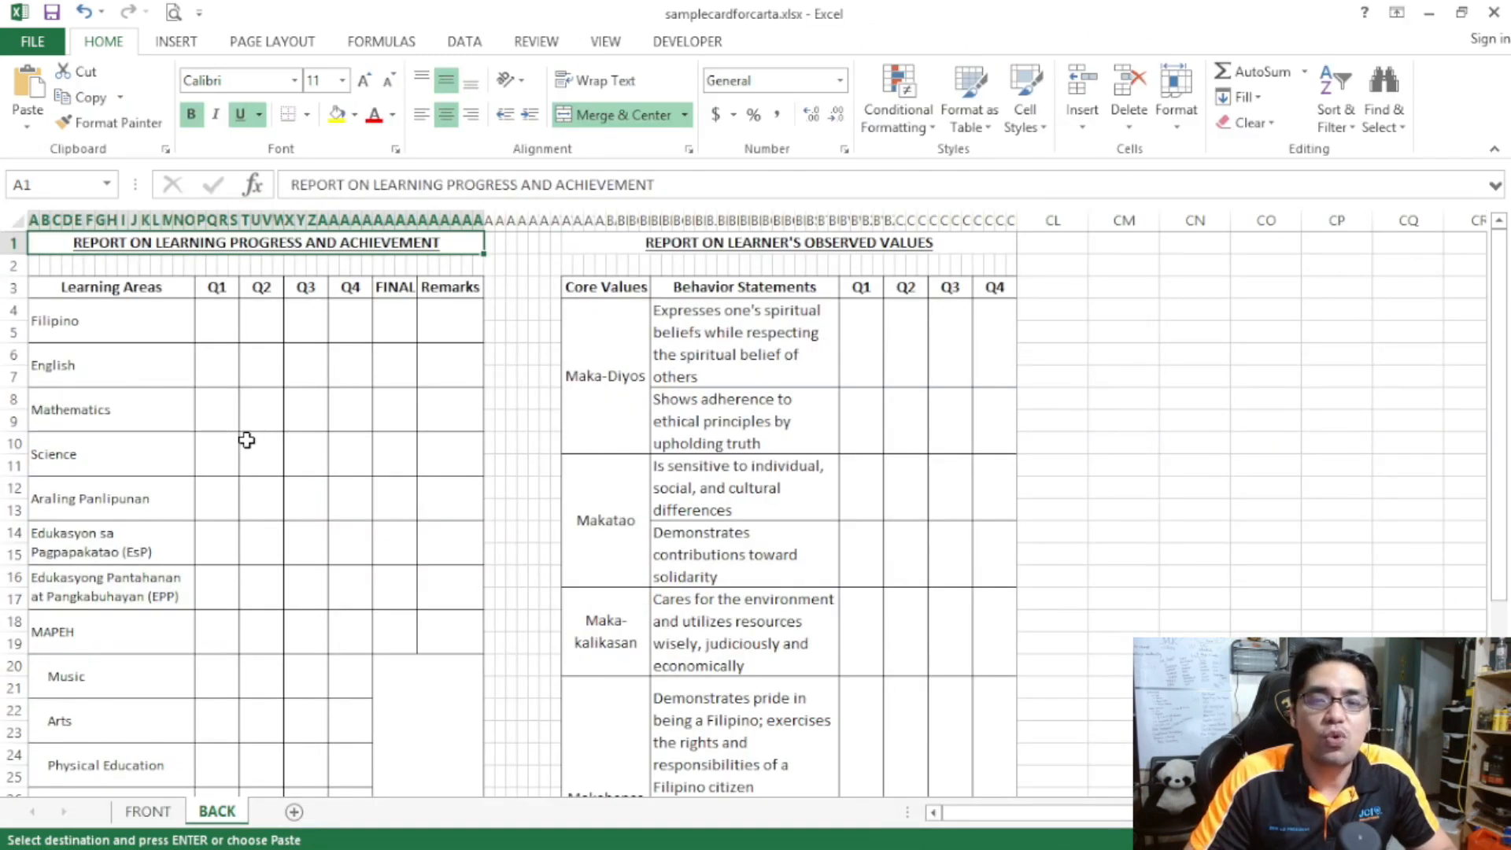
# - Copy the FRONT sheet of samplecardforcarta.xlsx into the CARTA1.xlsx workbook, before the GenInfo sheet
pyautogui.click(148, 811)
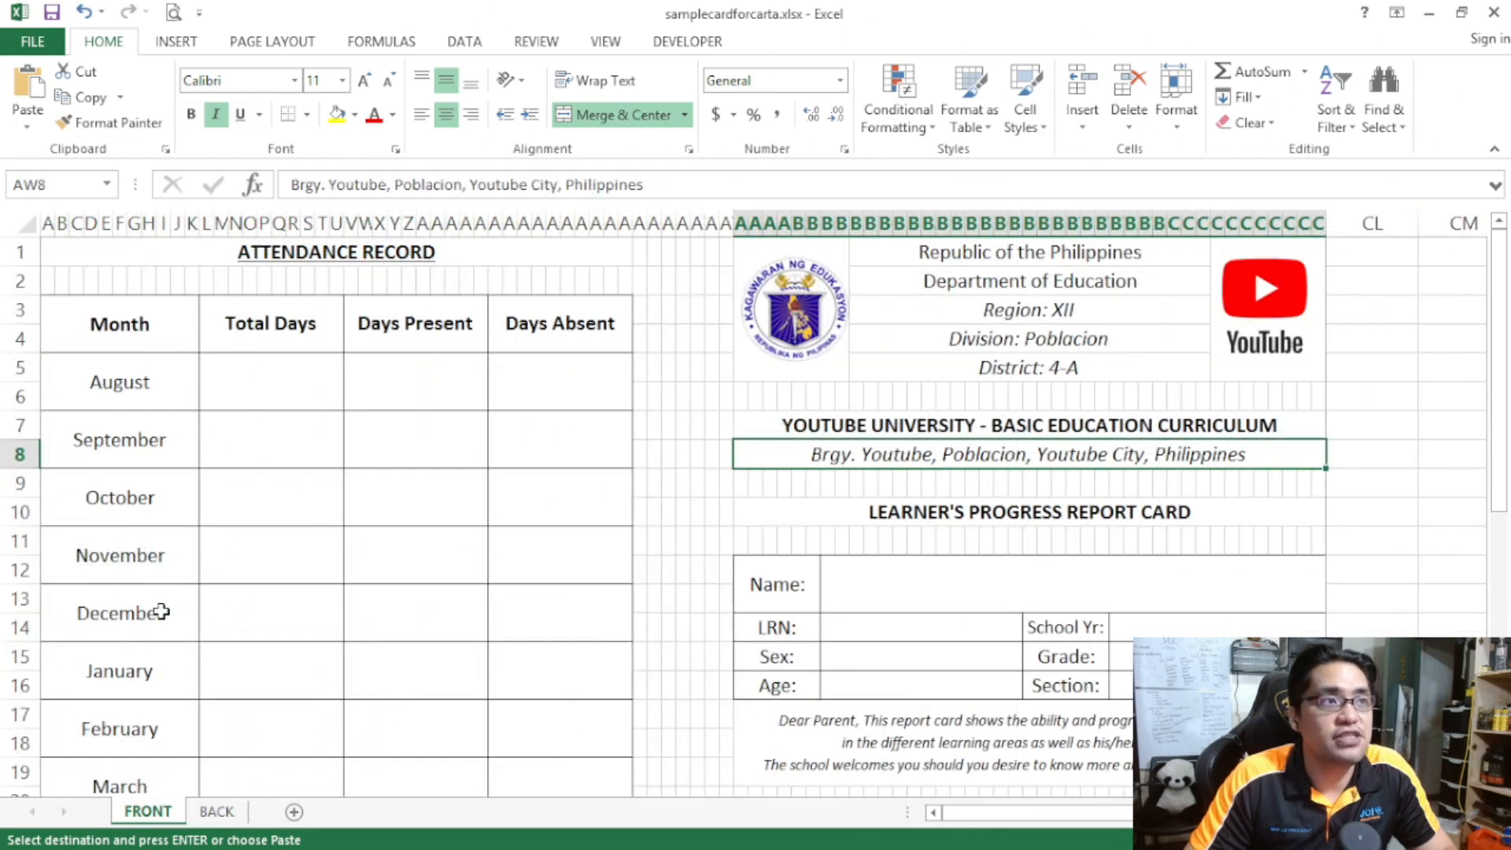
pyautogui.rightClick(163, 816)
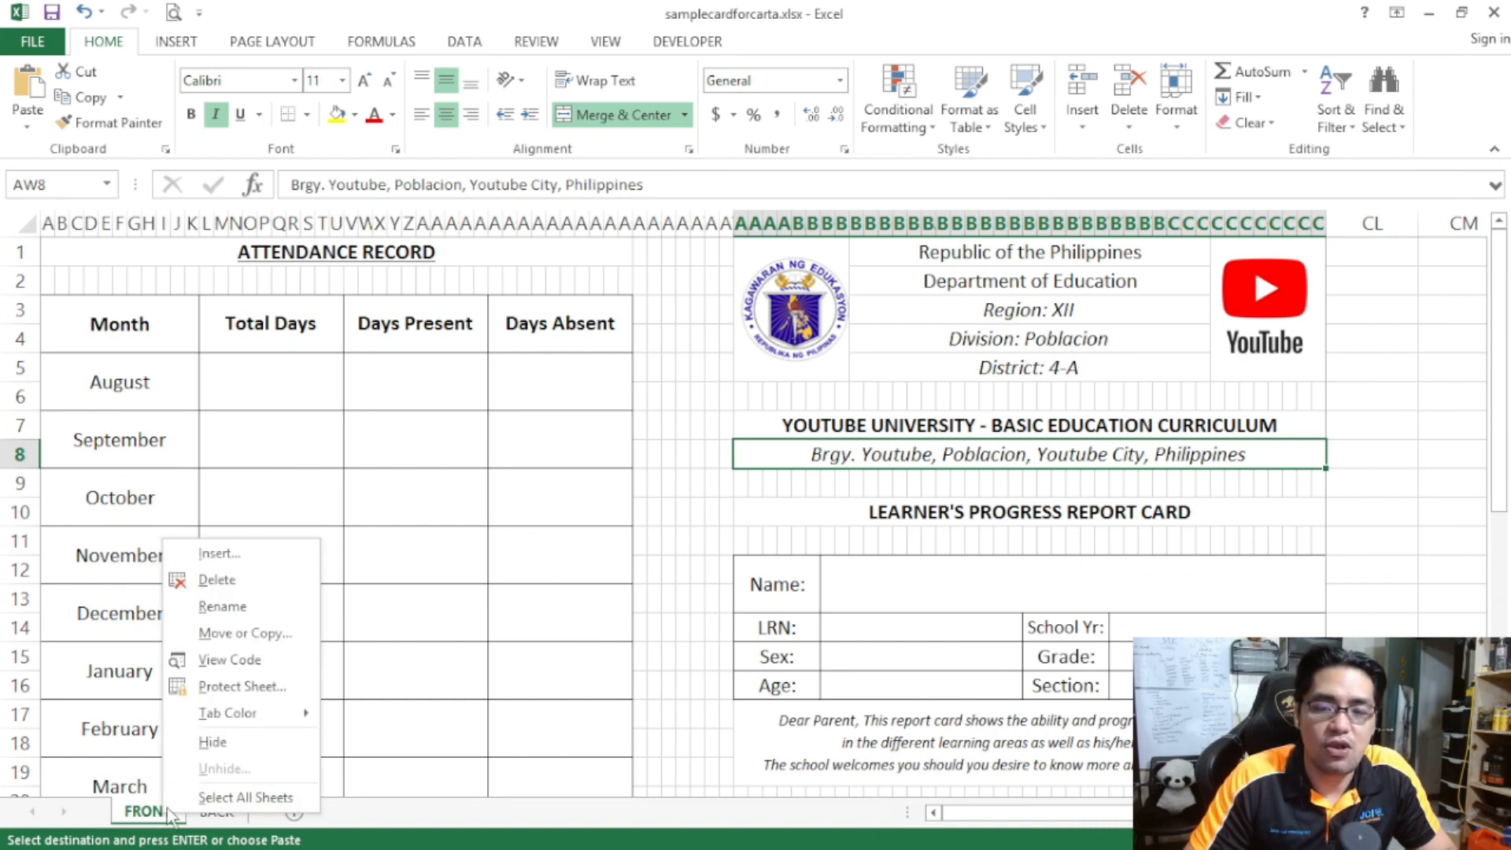
pyautogui.click(253, 632)
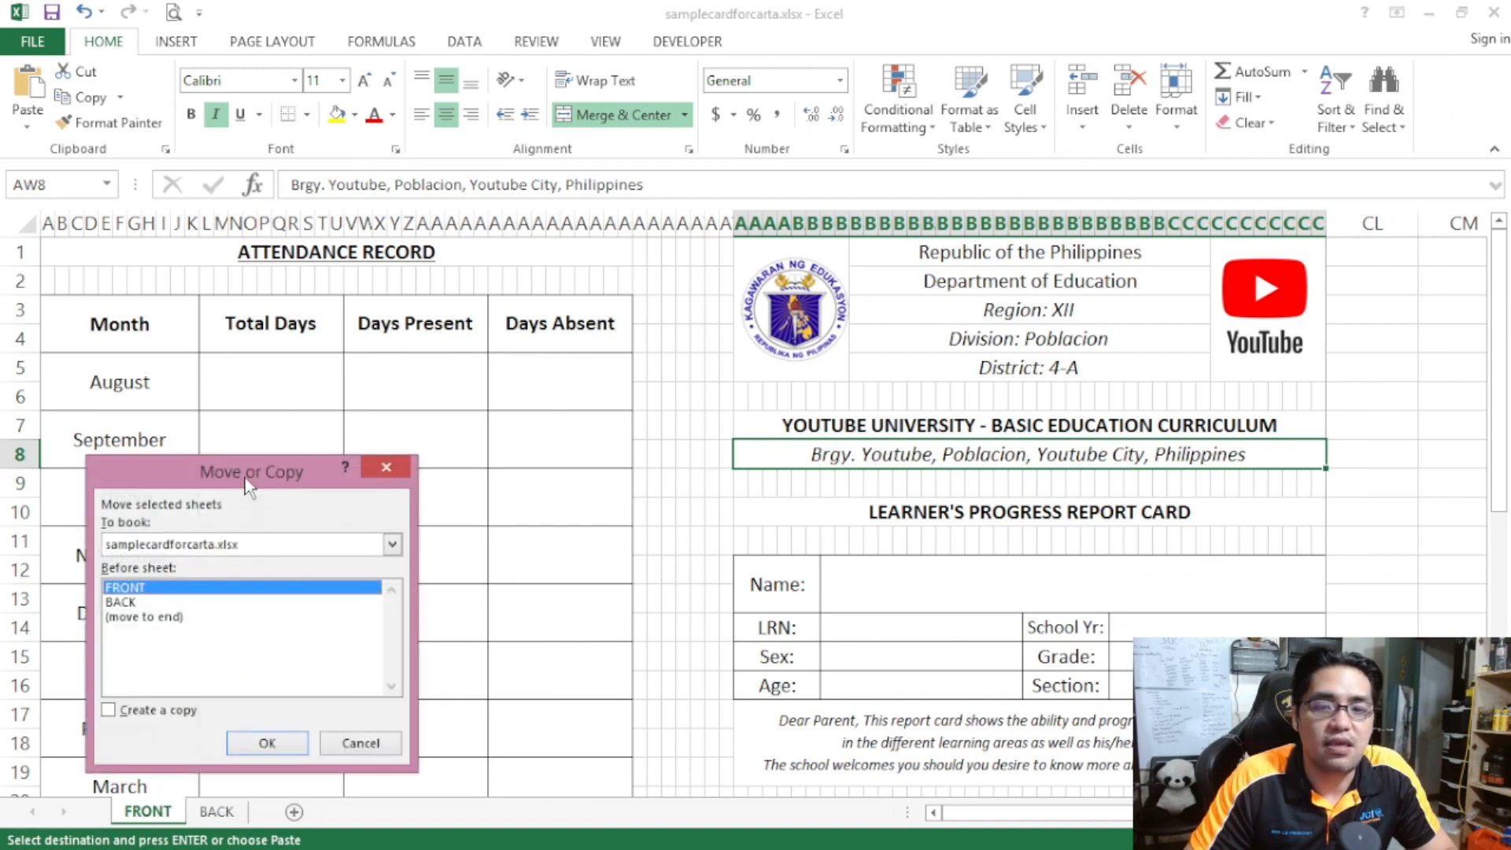
pyautogui.moveTo(244, 477); pyautogui.dragTo(278, 387)
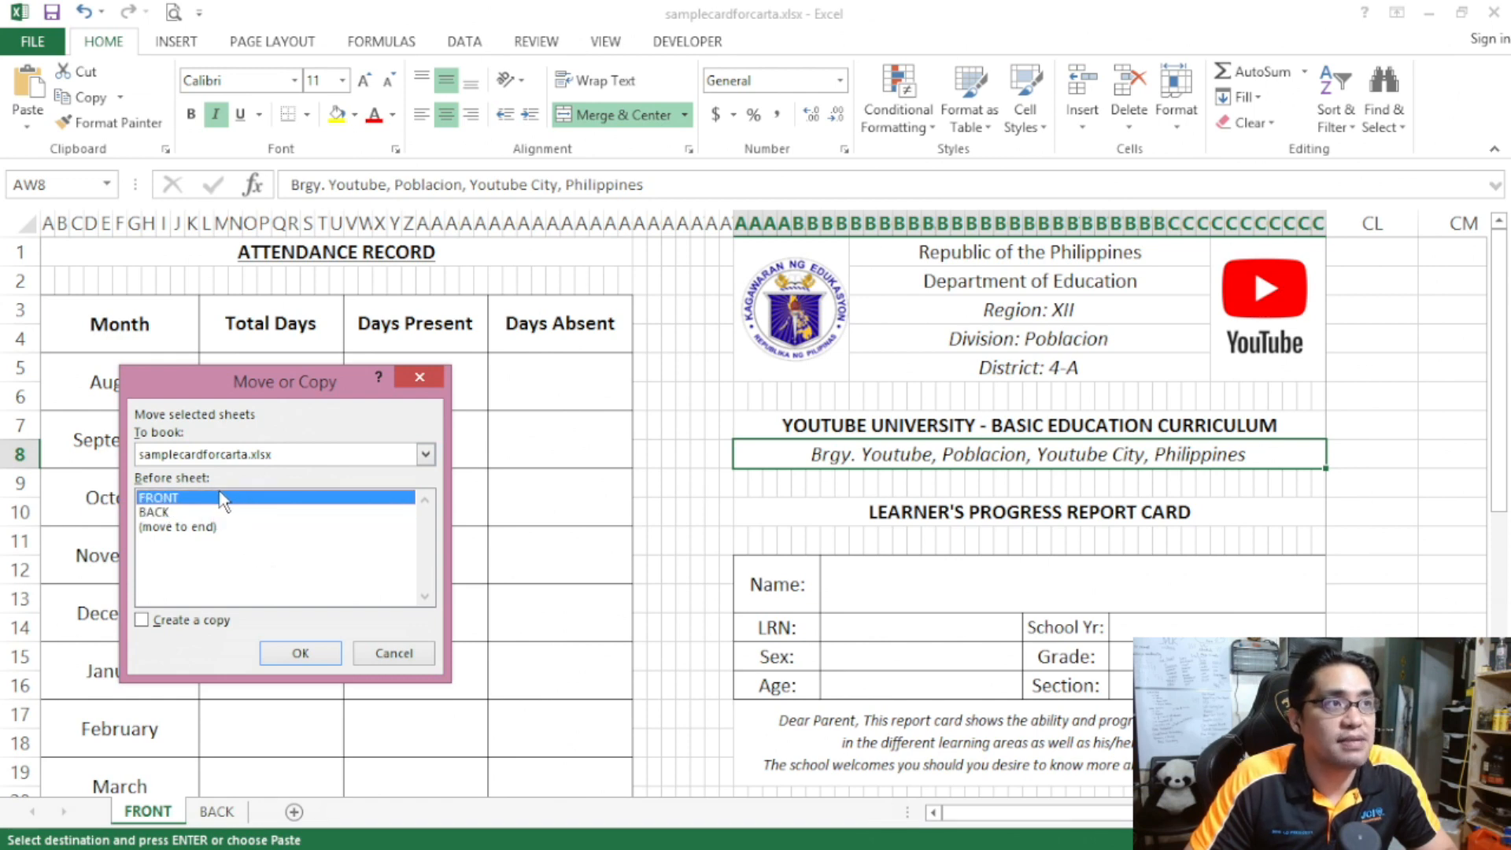
pyautogui.click(209, 620)
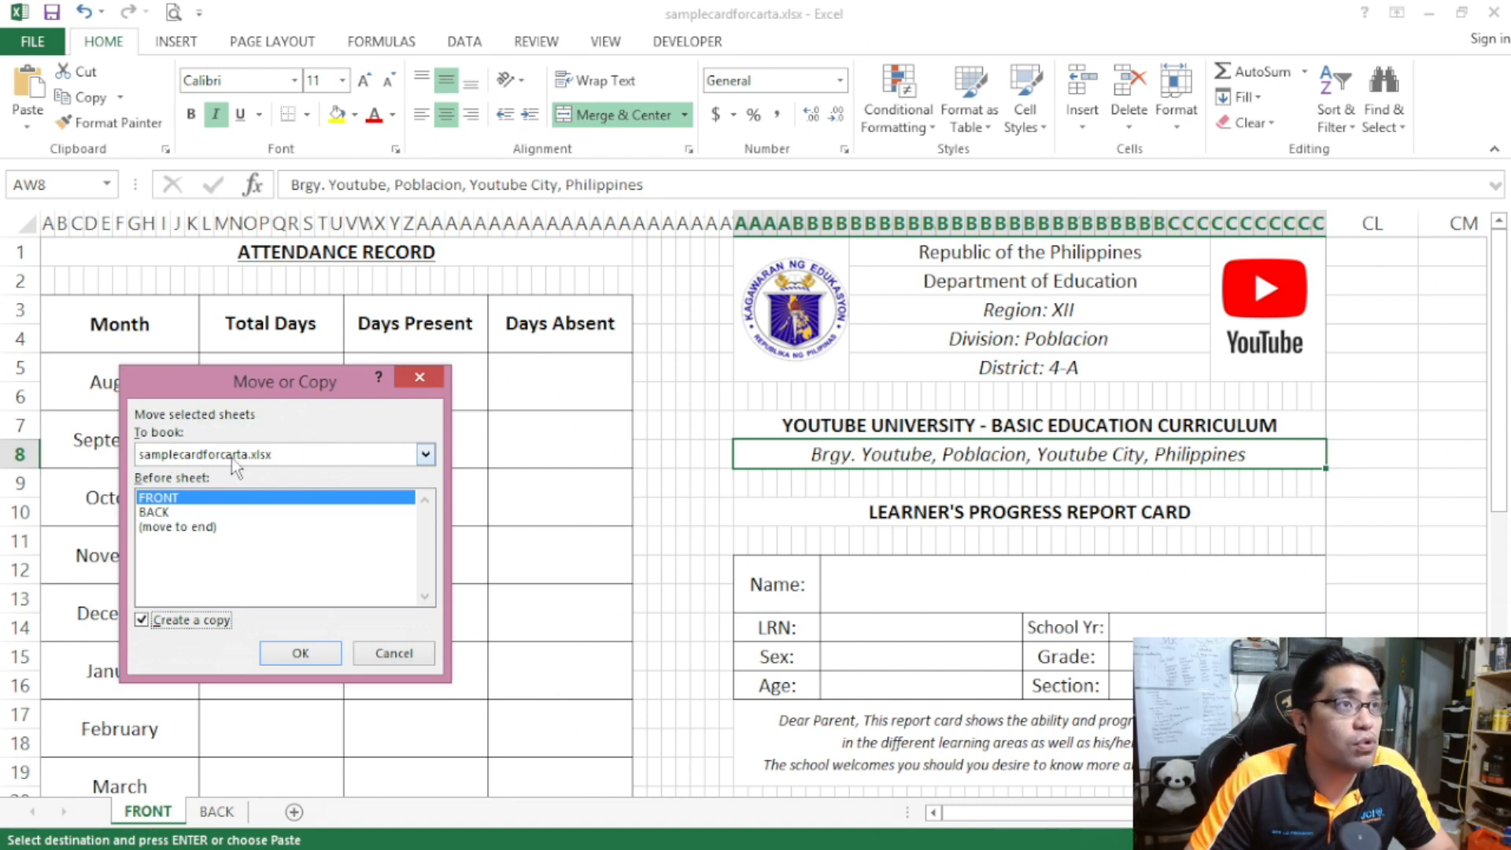
pyautogui.click(326, 451)
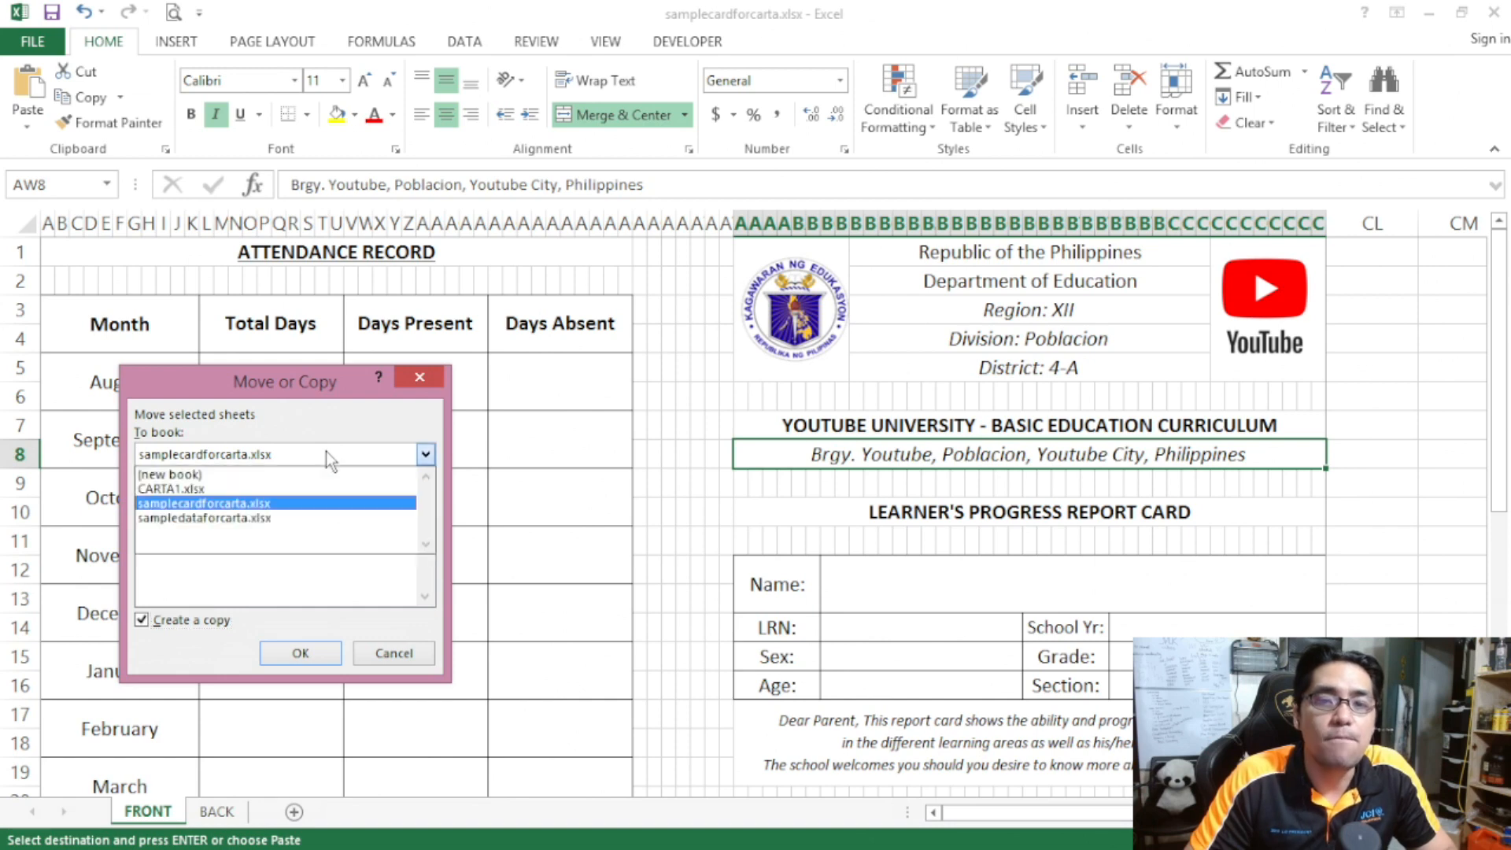
pyautogui.click(271, 489)
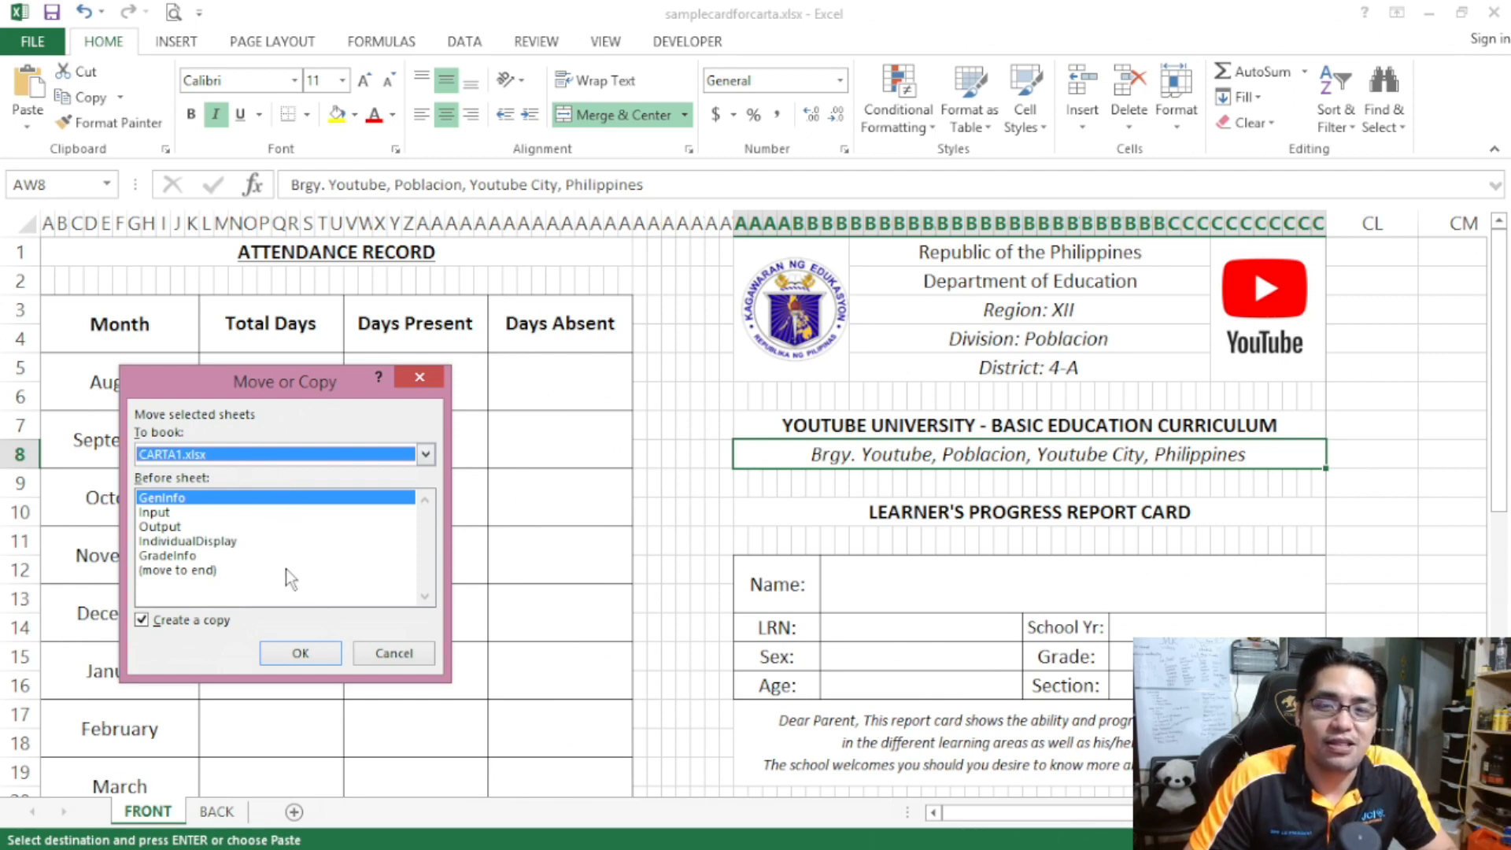
pyautogui.click(259, 458)
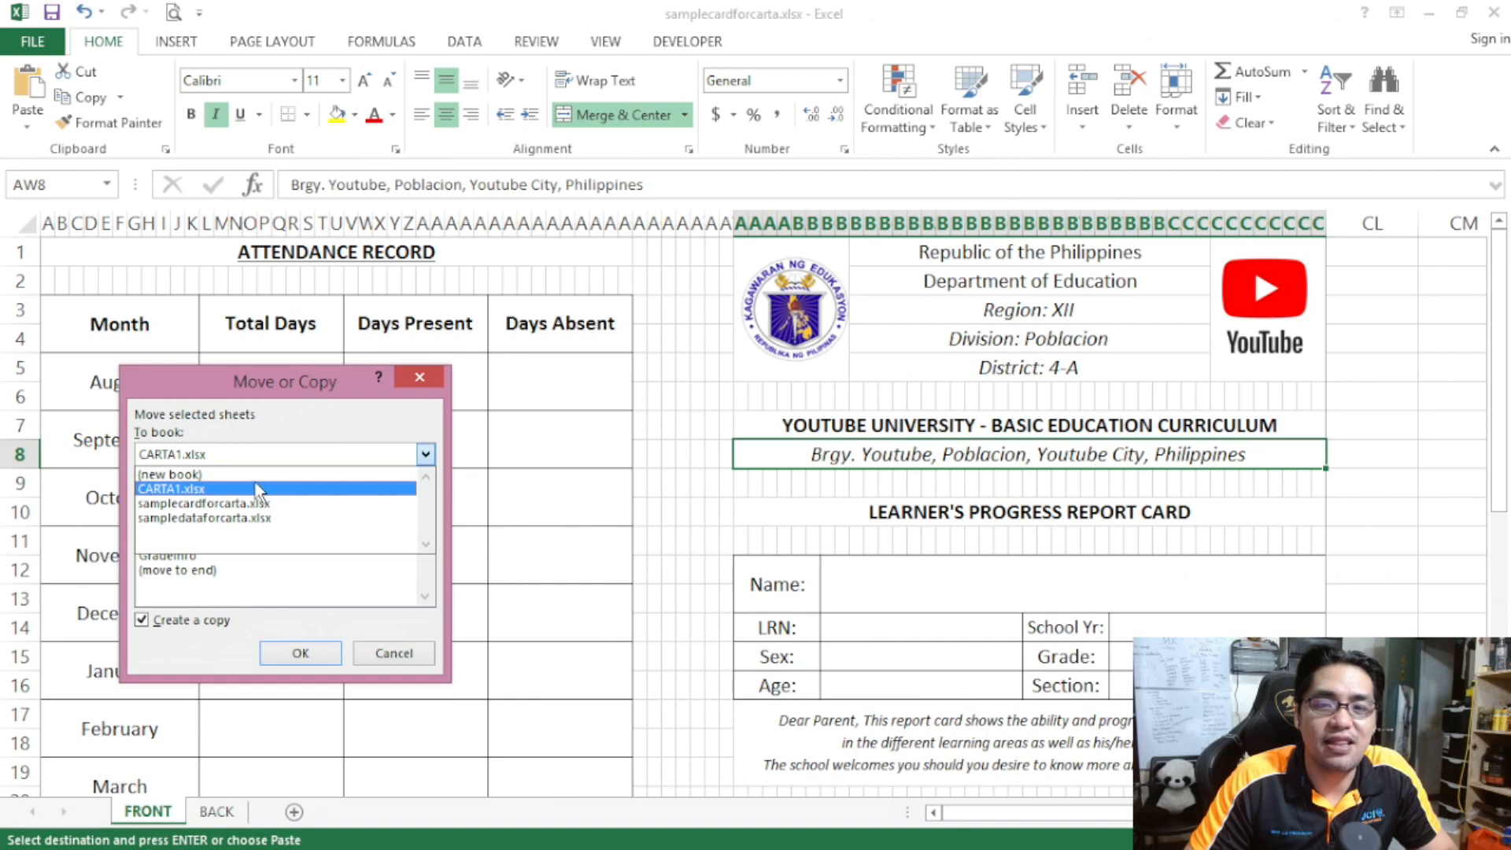
pyautogui.click(259, 457)
pyautogui.click(295, 652)
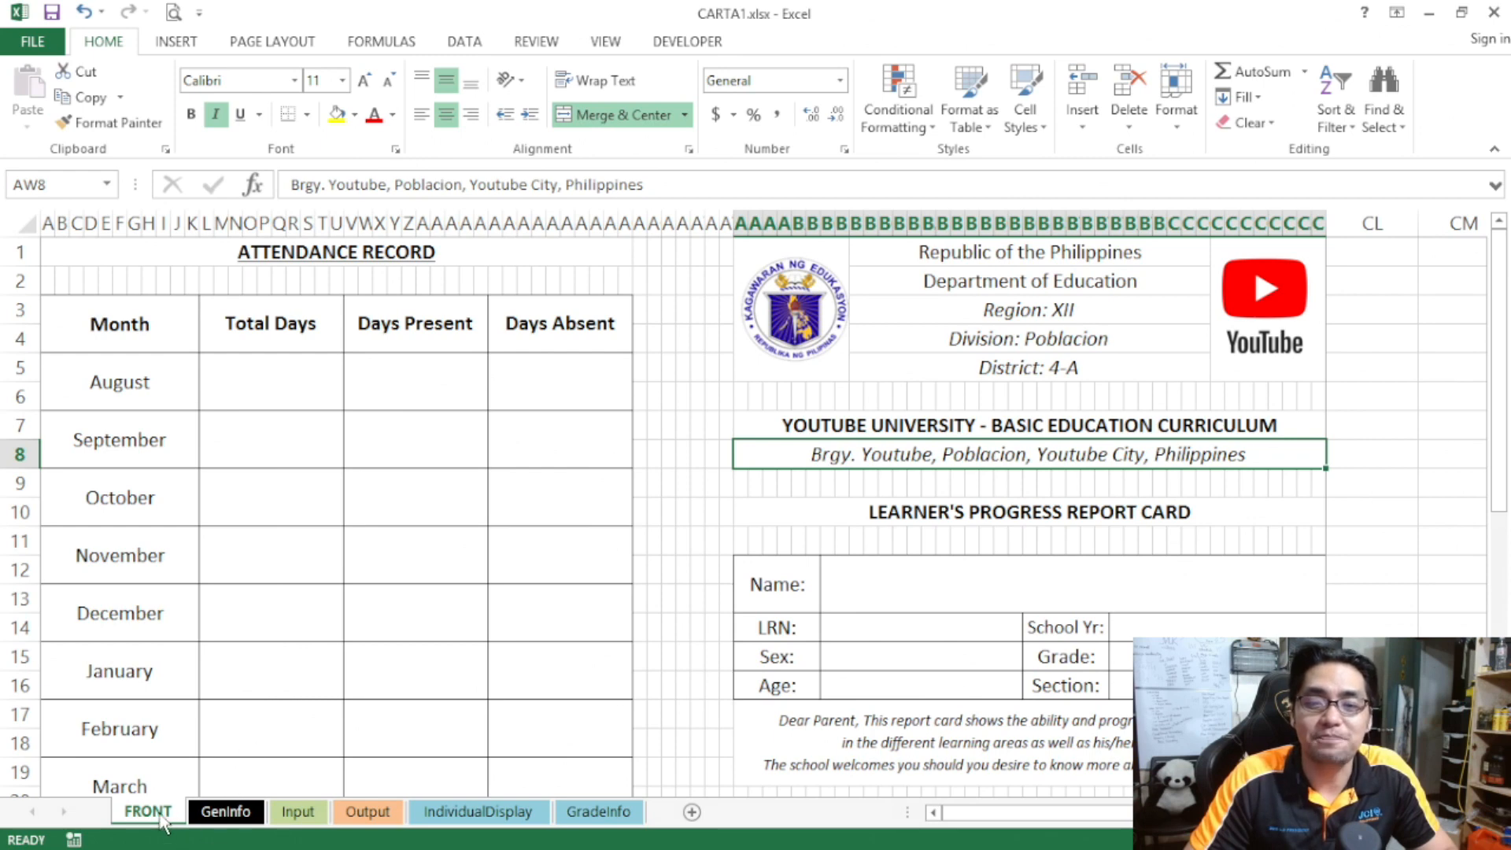
# - Move the copied FRONT sheet between the Output and IndividualDisplay sheets in CARTA1.xlsx
pyautogui.moveTo(362, 803); pyautogui.dragTo(189, 813)
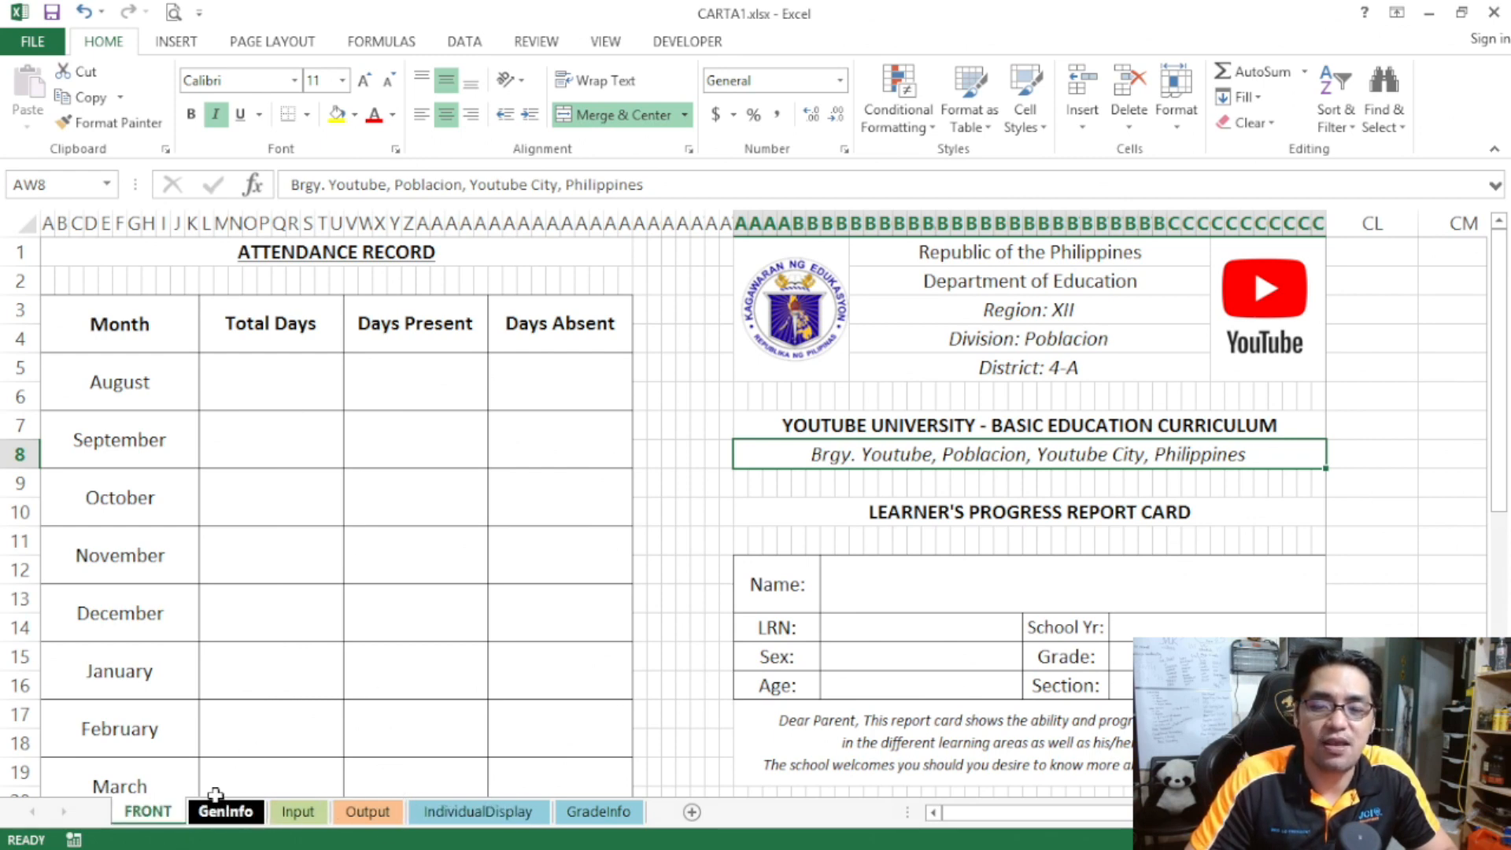
pyautogui.click(230, 813)
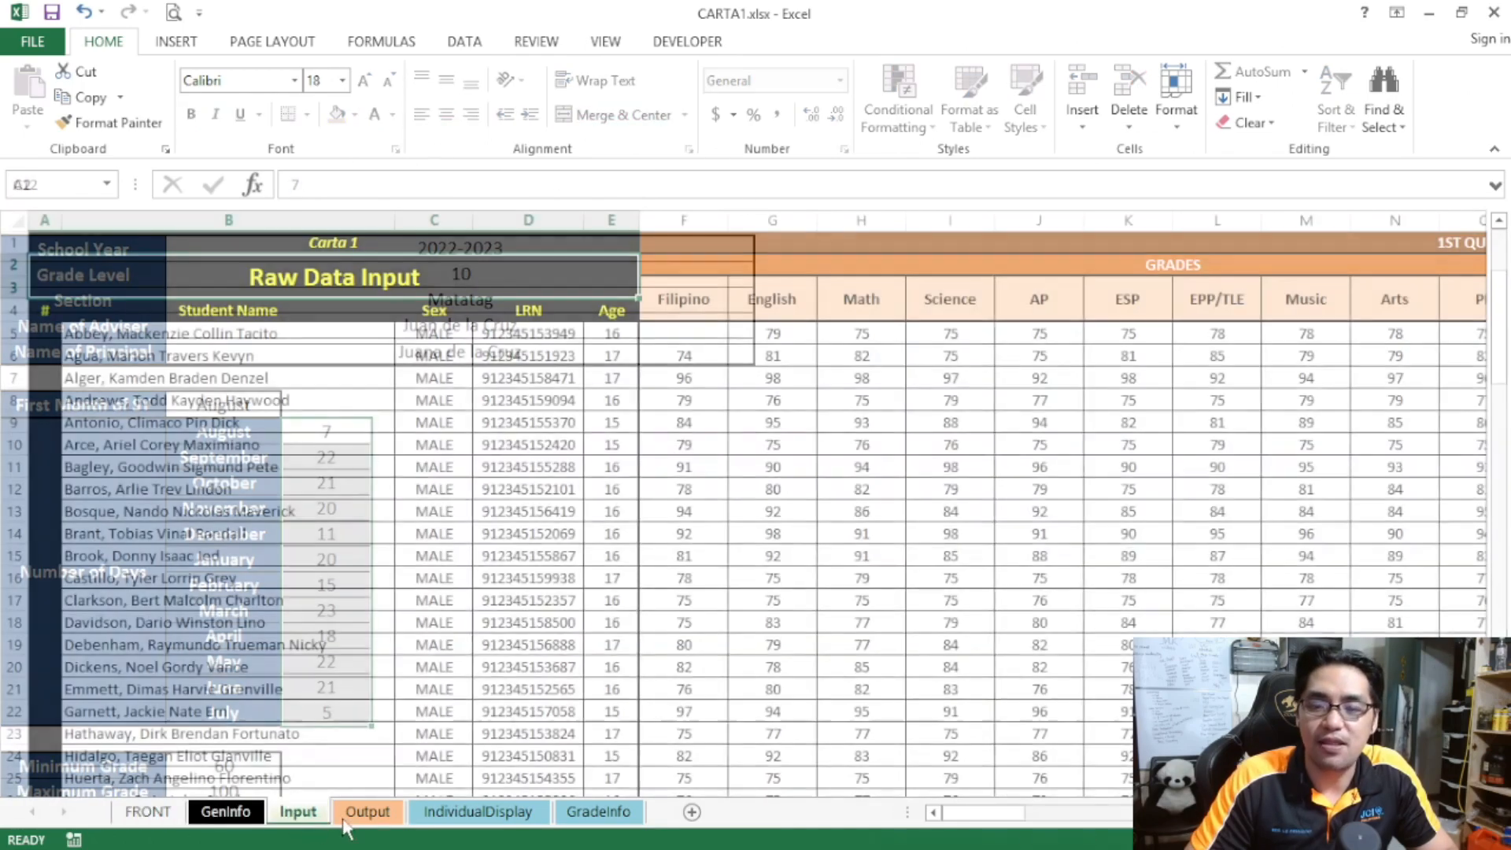
pyautogui.click(346, 813)
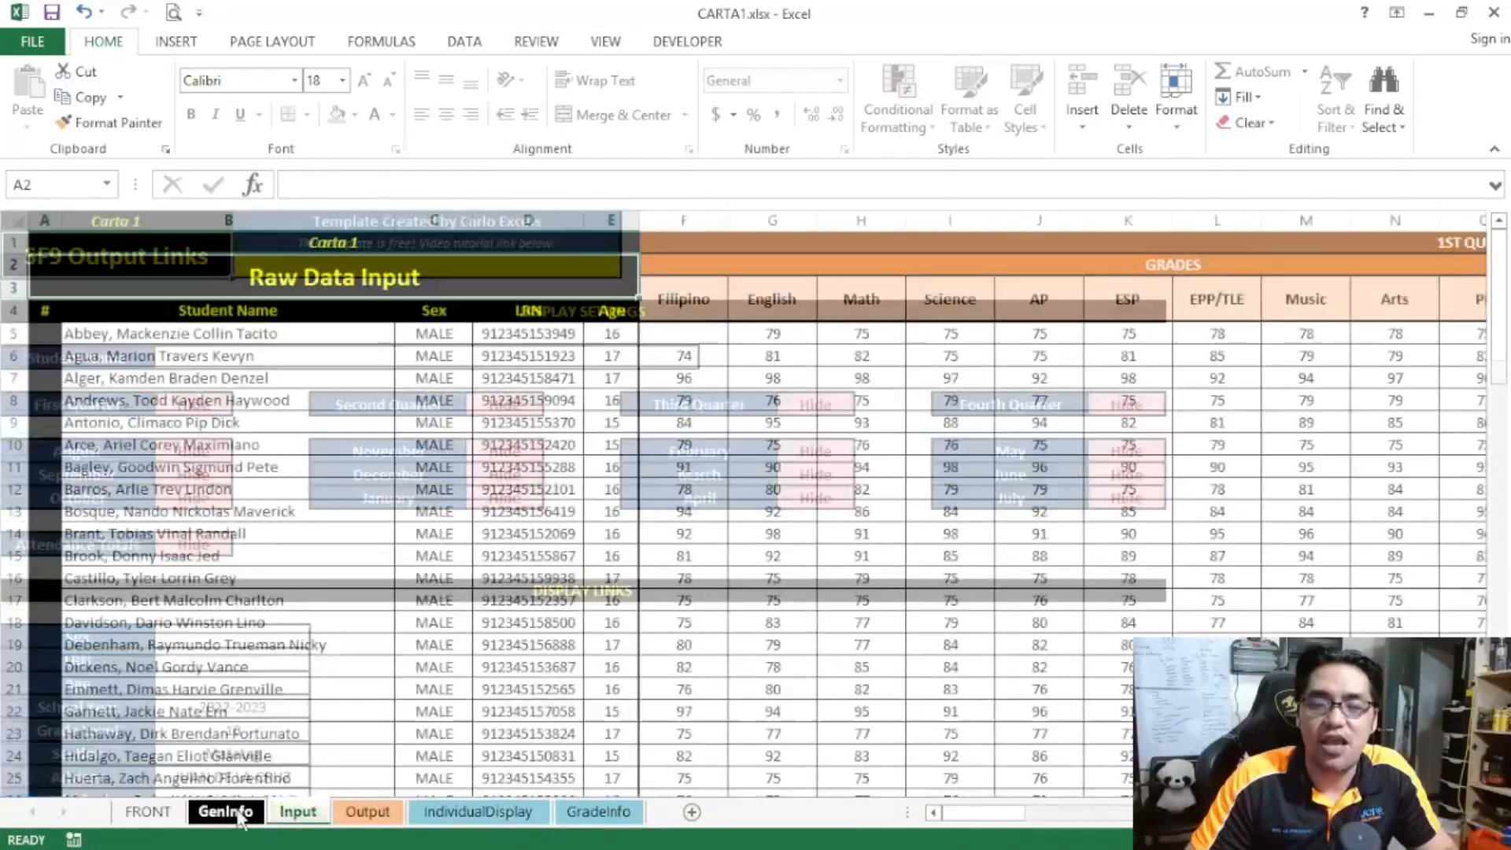
pyautogui.click(243, 813)
pyautogui.click(147, 813)
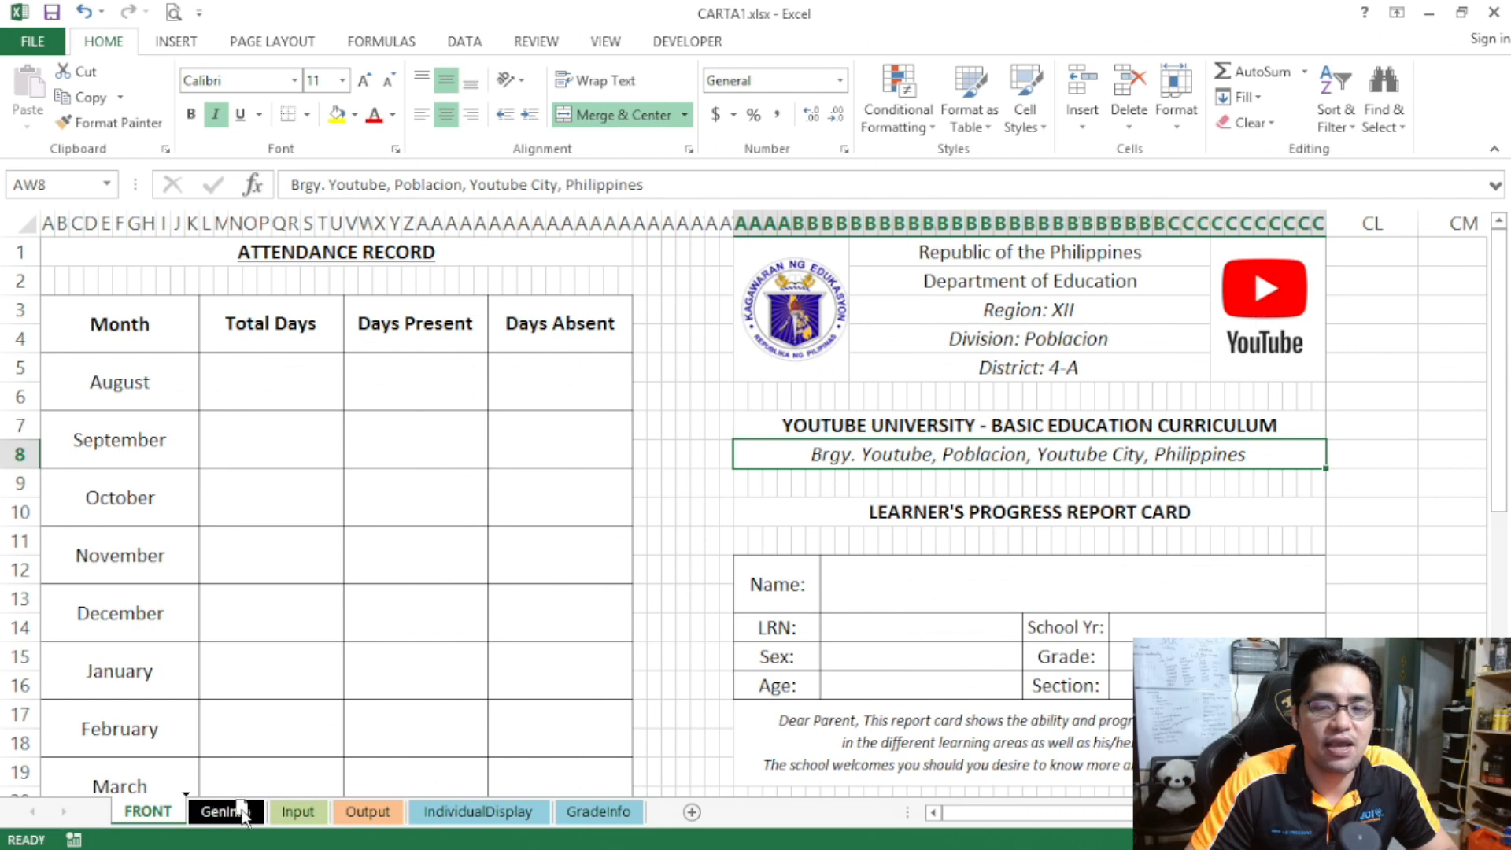
pyautogui.moveTo(396, 810); pyautogui.dragTo(409, 801)
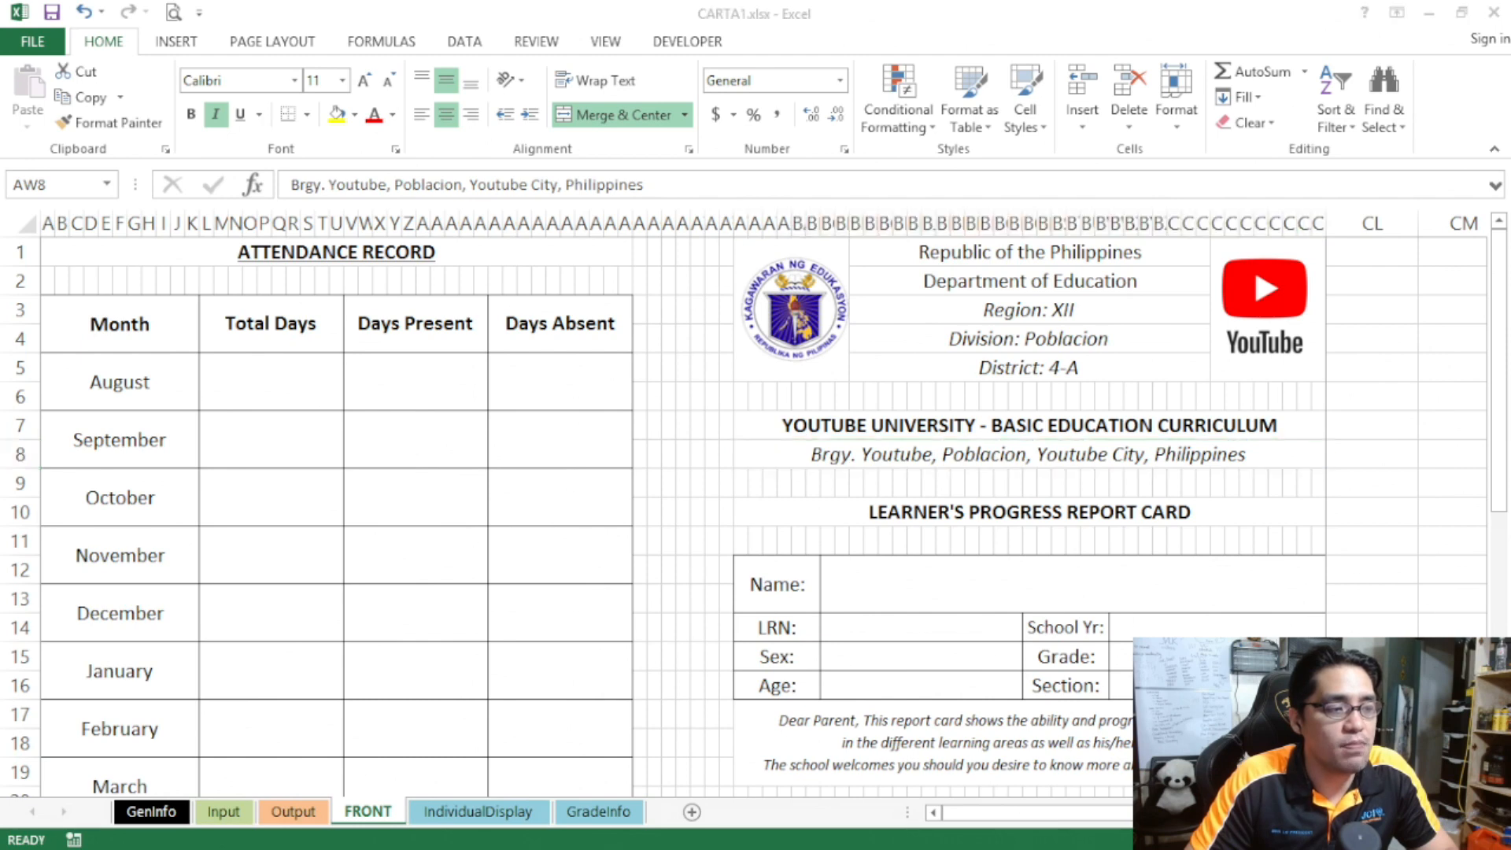
# - Return to samplecardforcarta.xlsx and copy its BACK sheet into CARTA1.xlsx, before the GenInfo sheet
pyautogui.hotkey('alt', 'Tab')
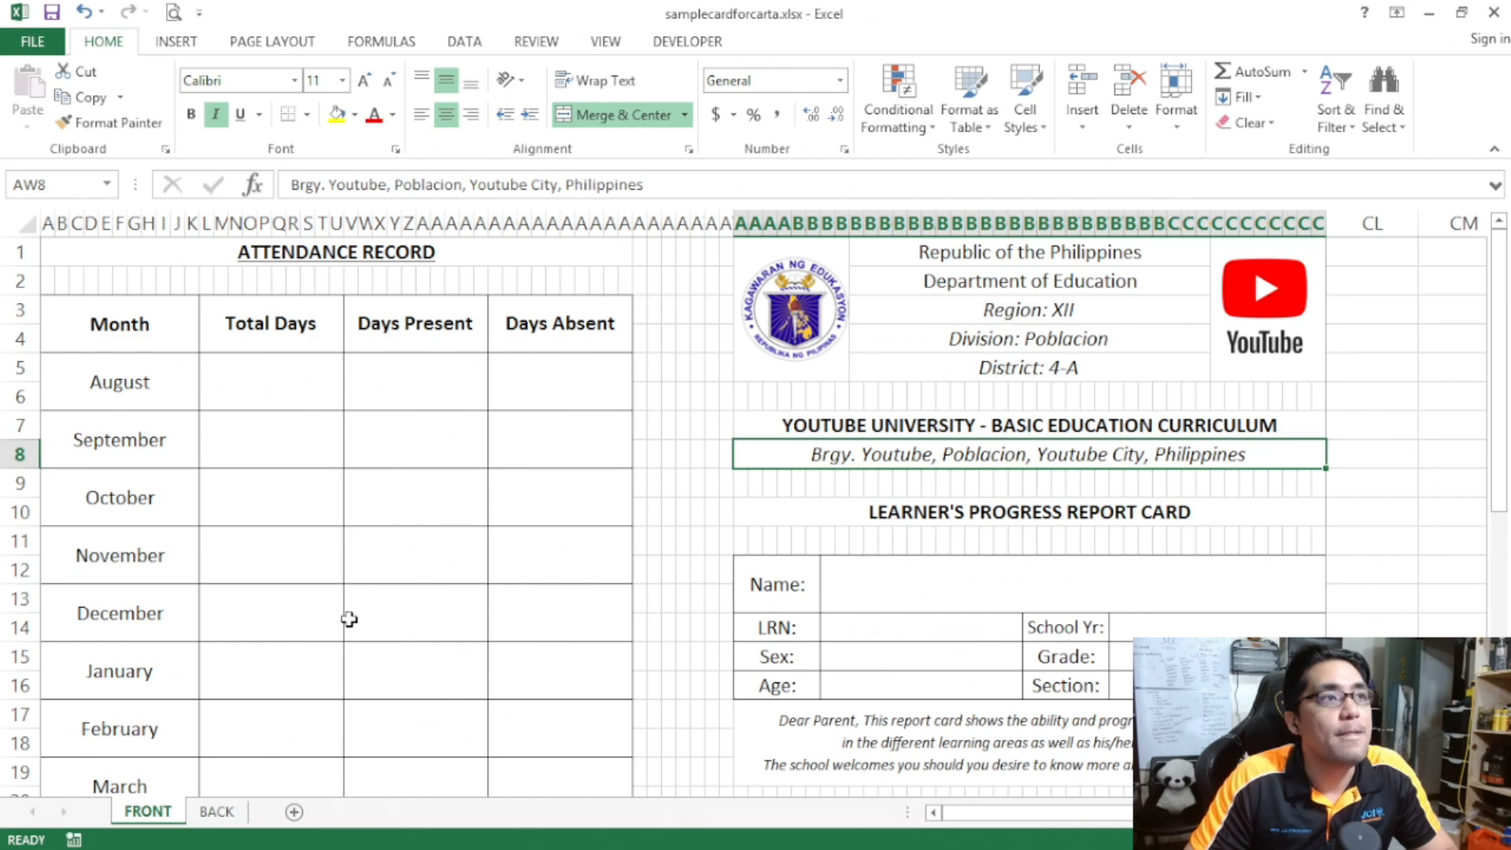
pyautogui.click(216, 811)
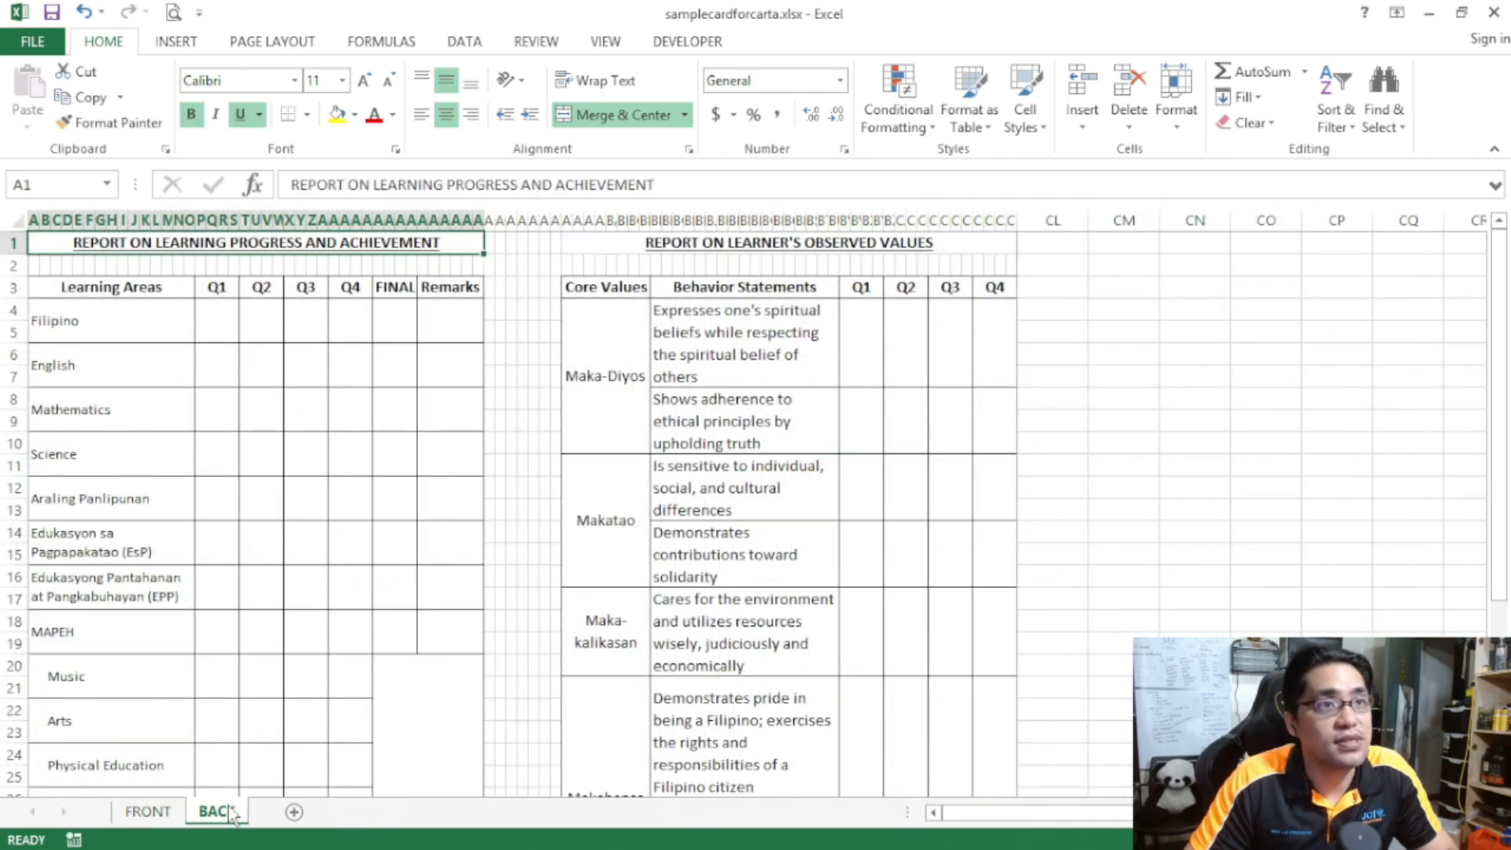
pyautogui.rightClick(229, 806)
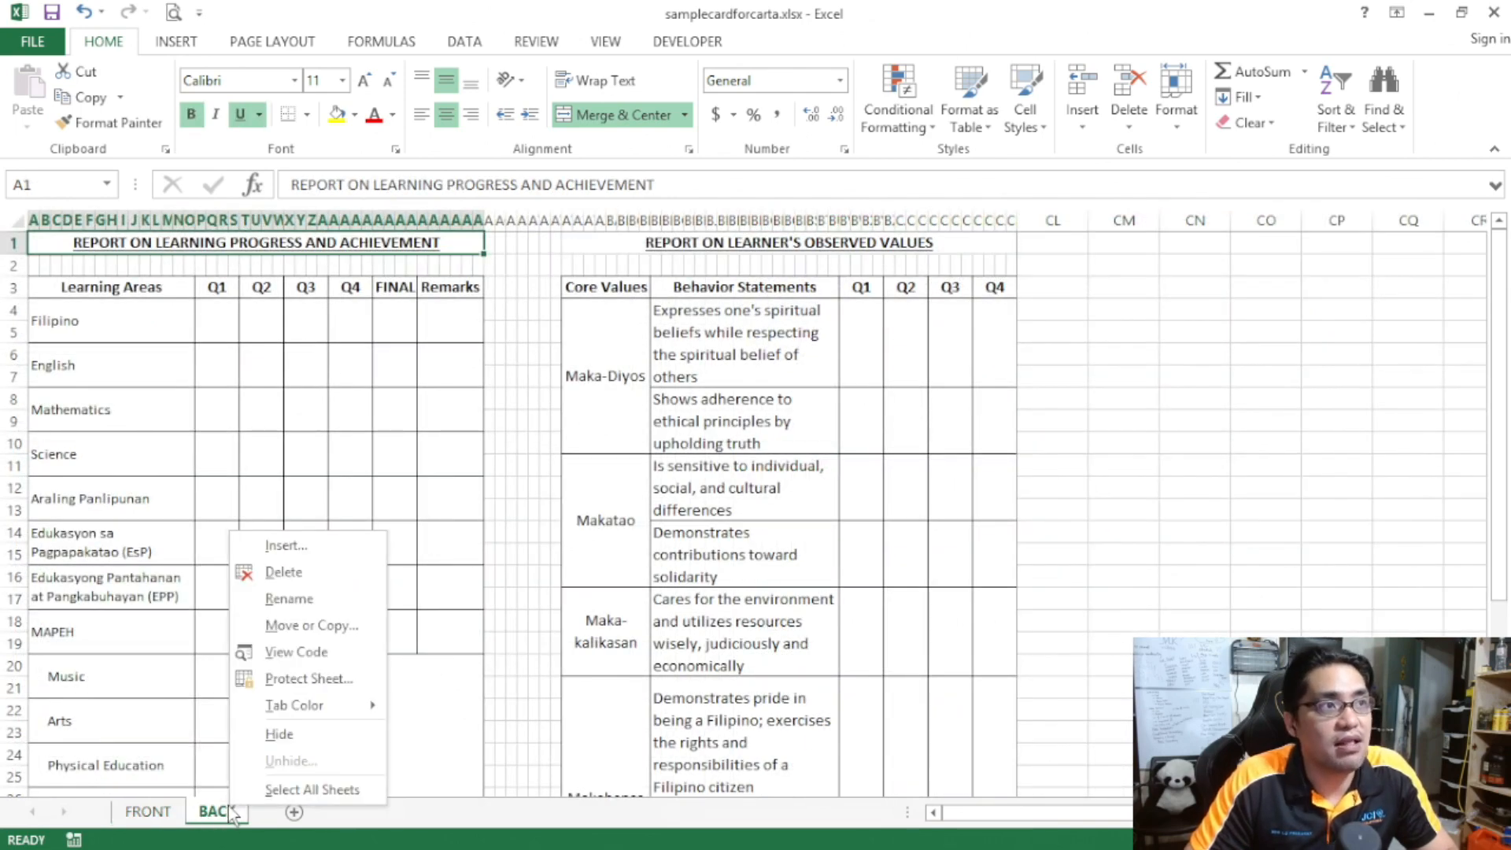
pyautogui.click(309, 626)
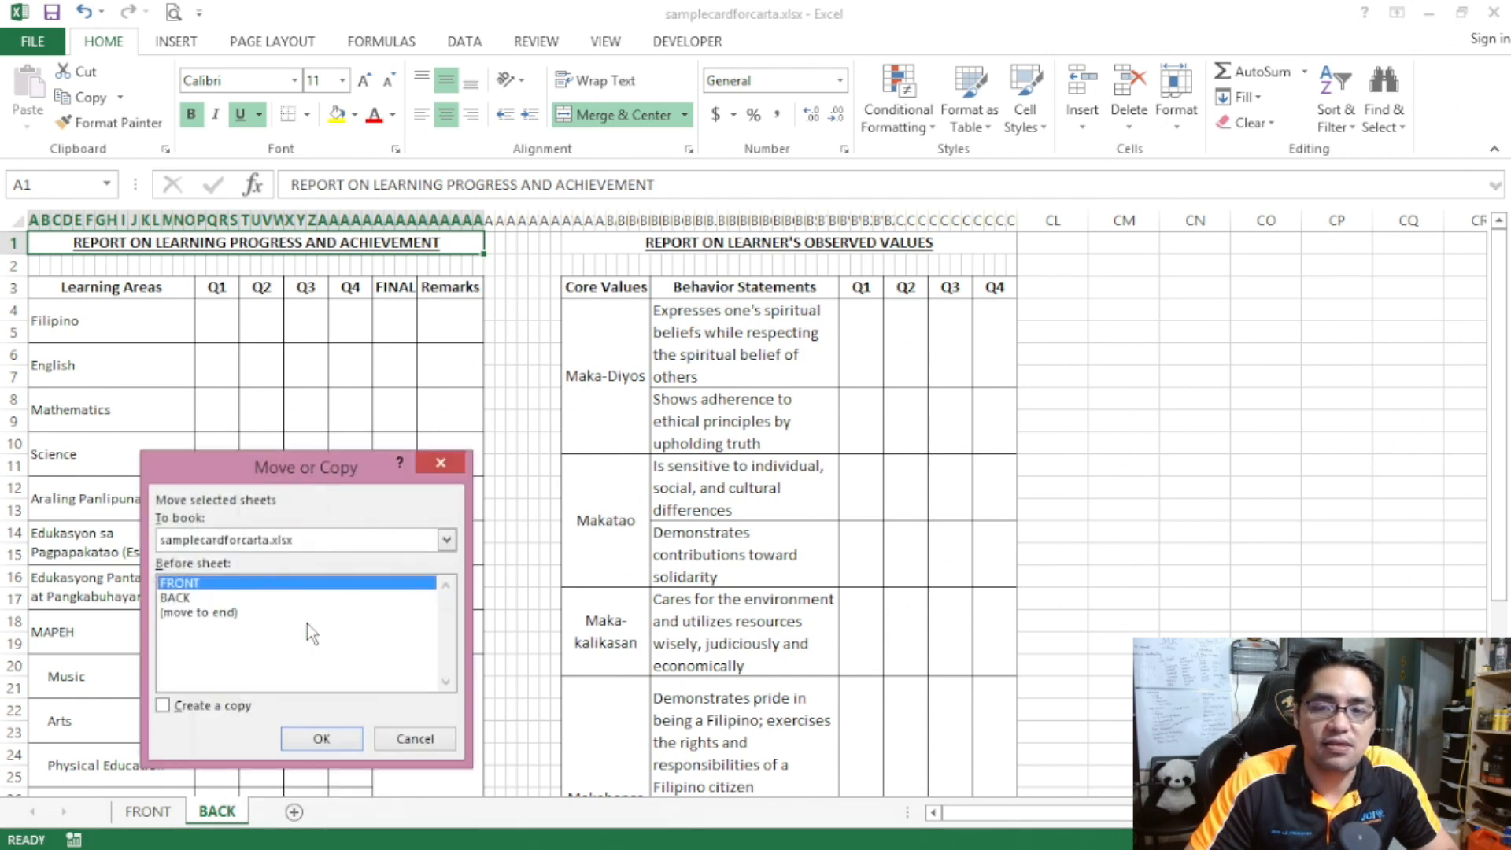
pyautogui.click(299, 539)
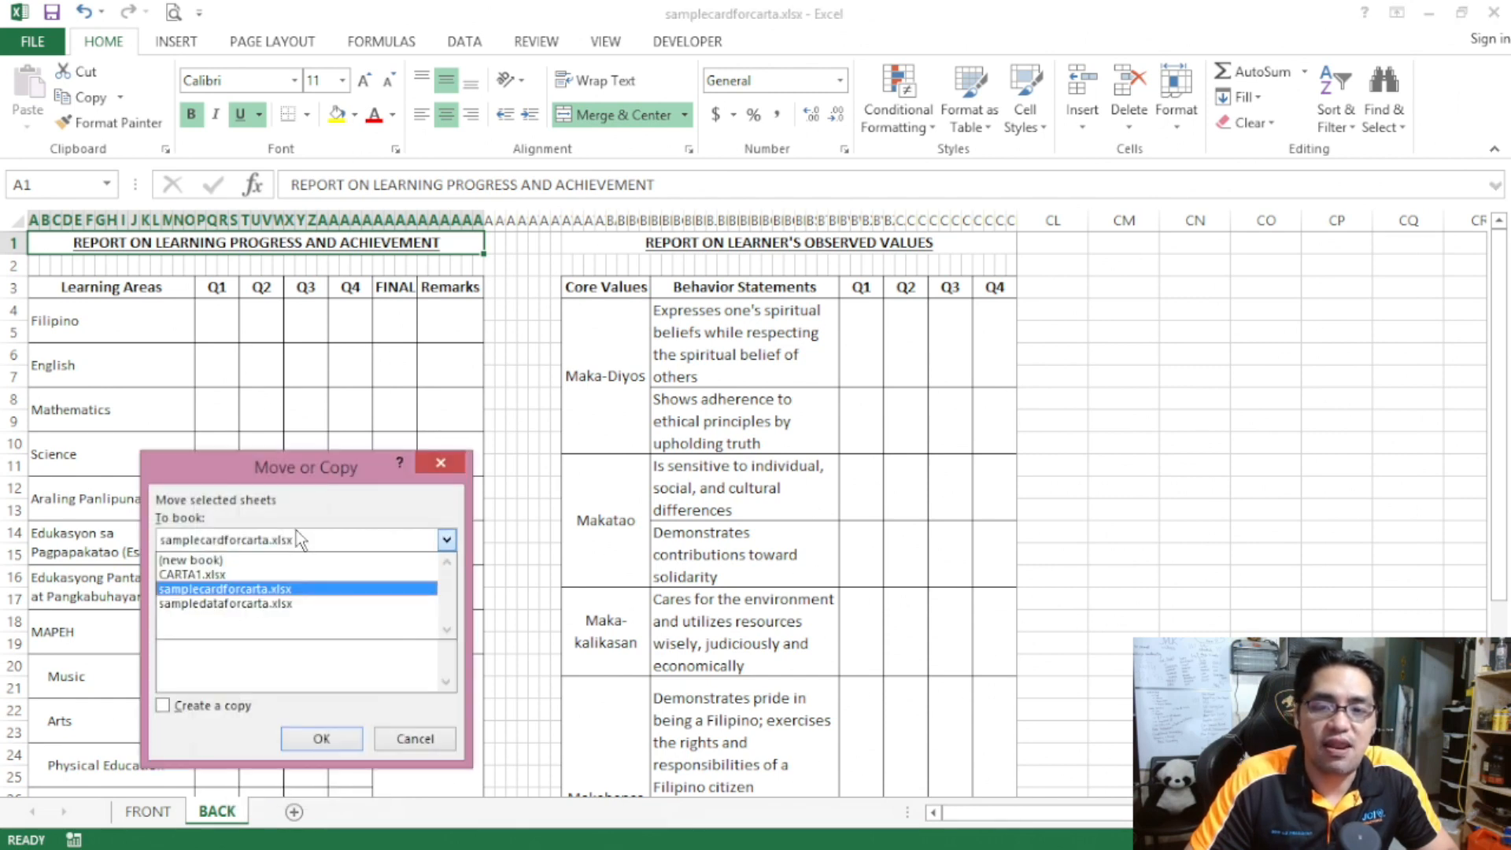
pyautogui.click(263, 577)
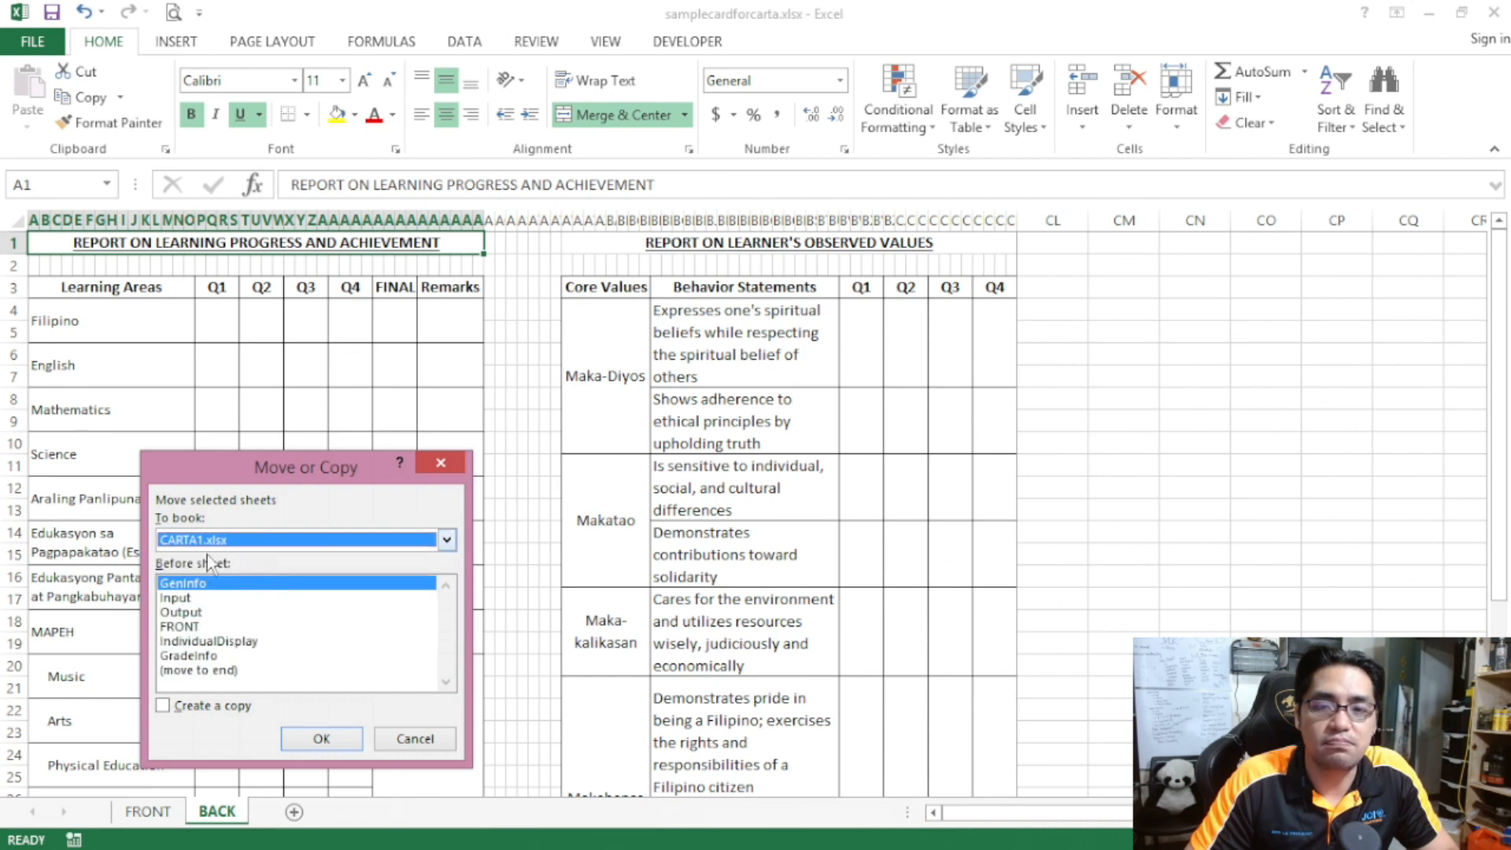
pyautogui.click(221, 708)
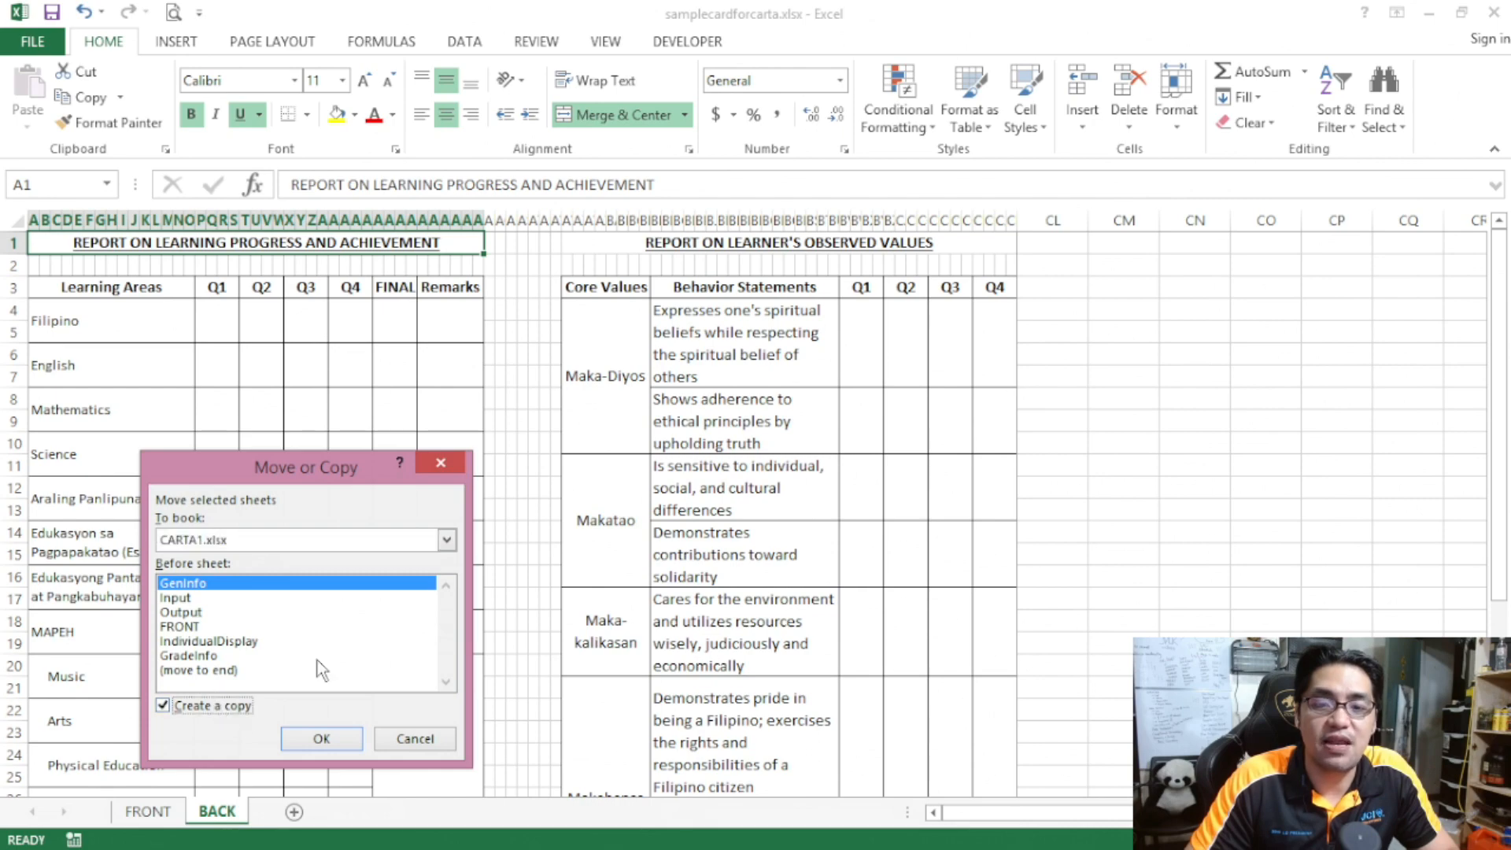
pyautogui.click(345, 743)
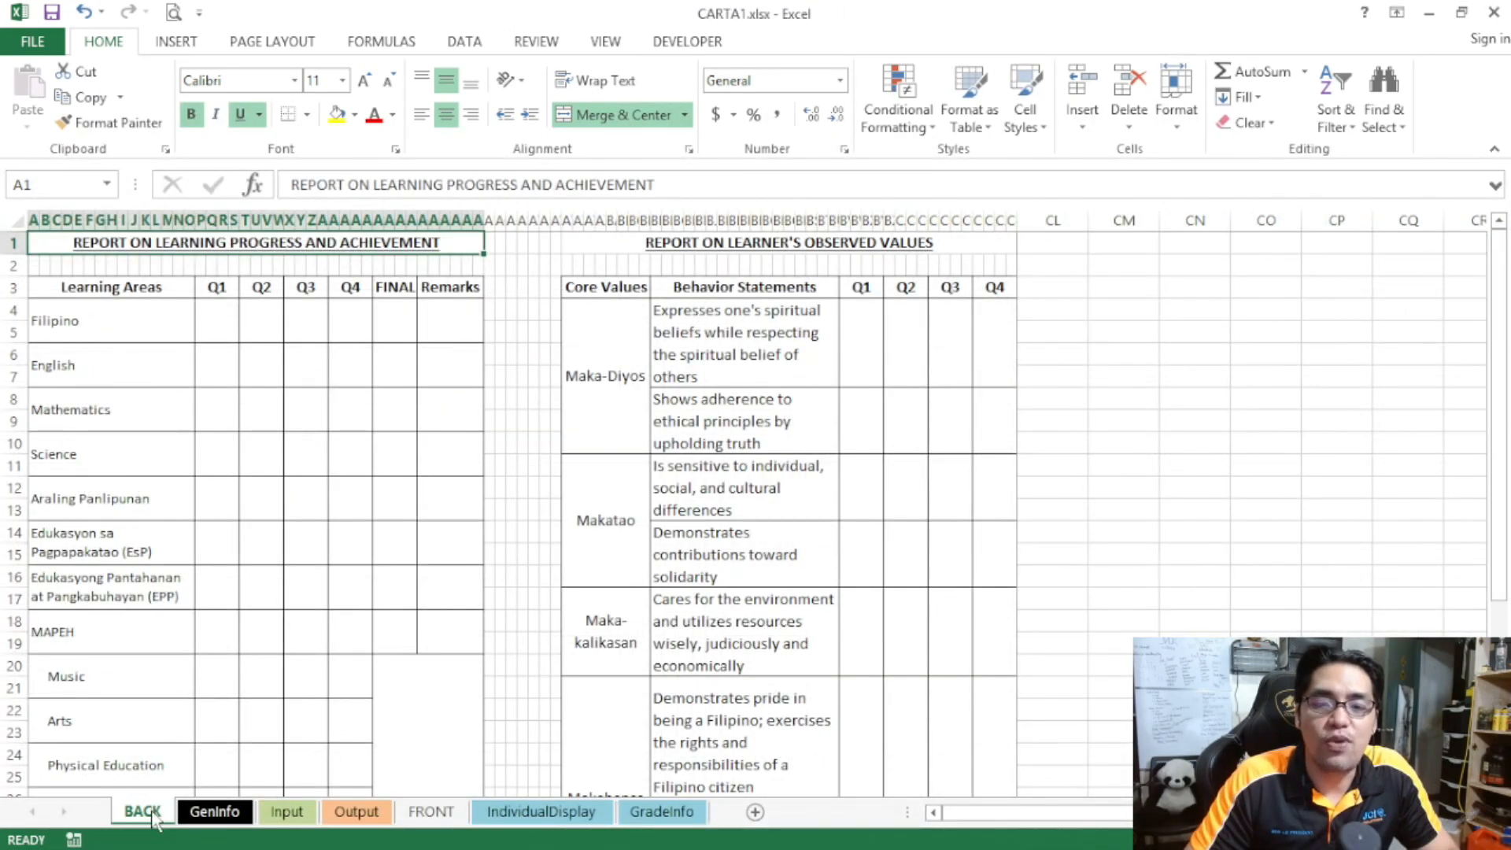
# - Move the copied BACK sheet directly after FRONT and check both report card sheets
pyautogui.moveTo(267, 819); pyautogui.dragTo(480, 821)
pyautogui.click(384, 818)
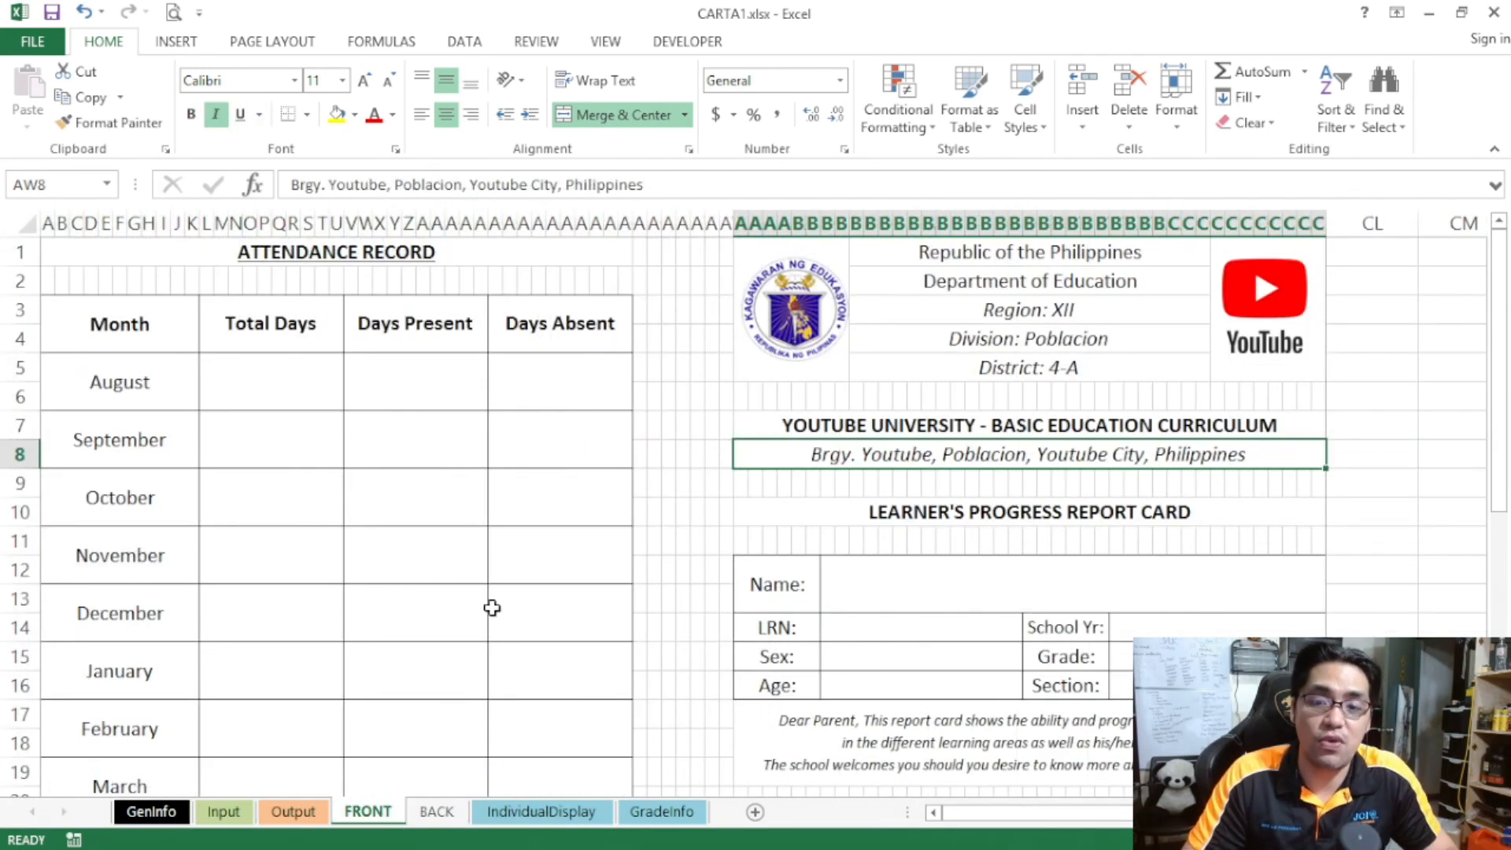
pyautogui.click(434, 810)
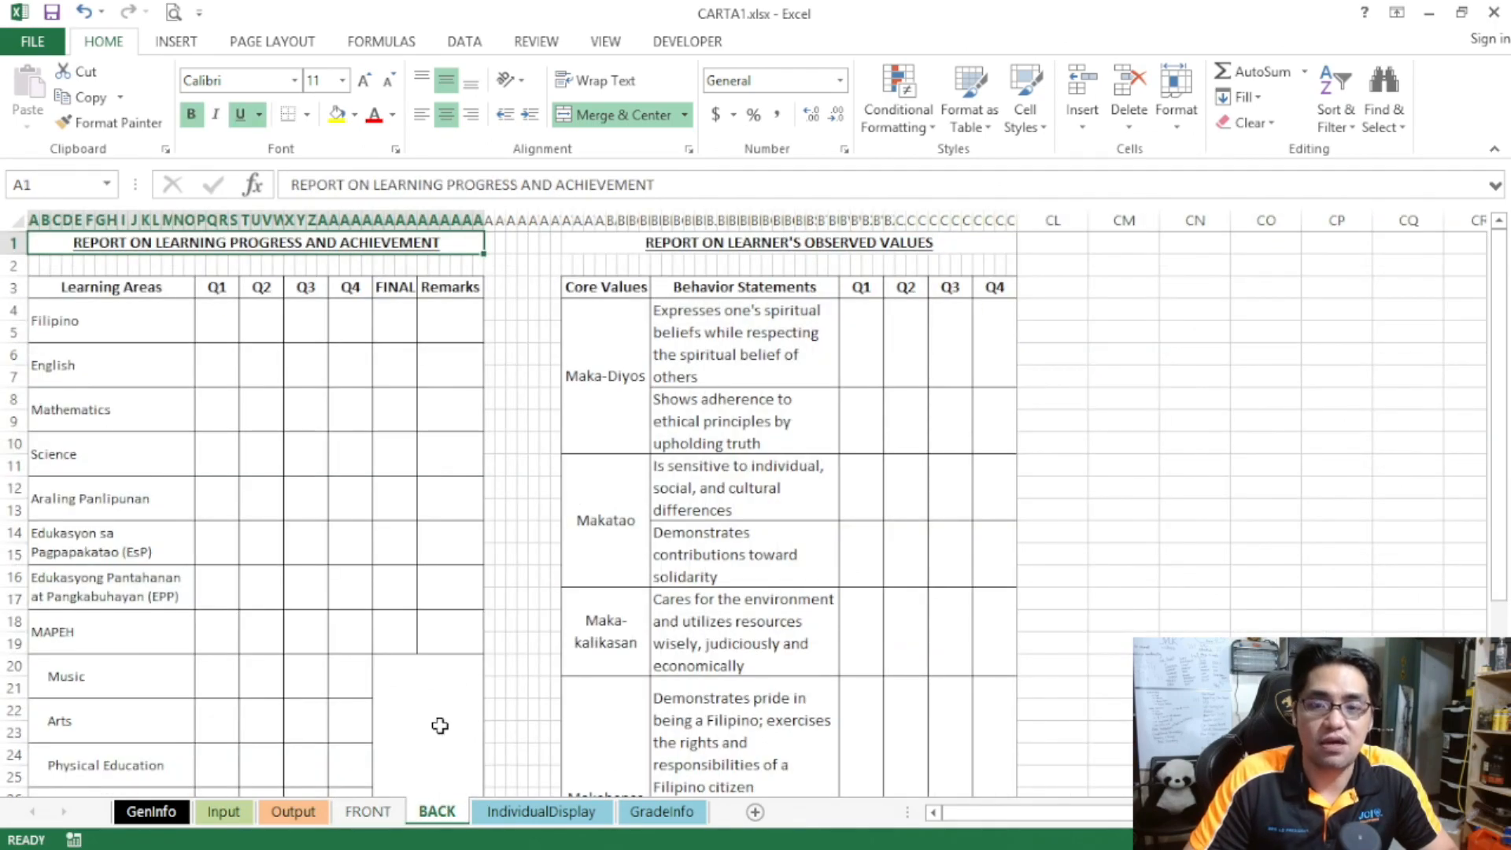
pyautogui.click(376, 814)
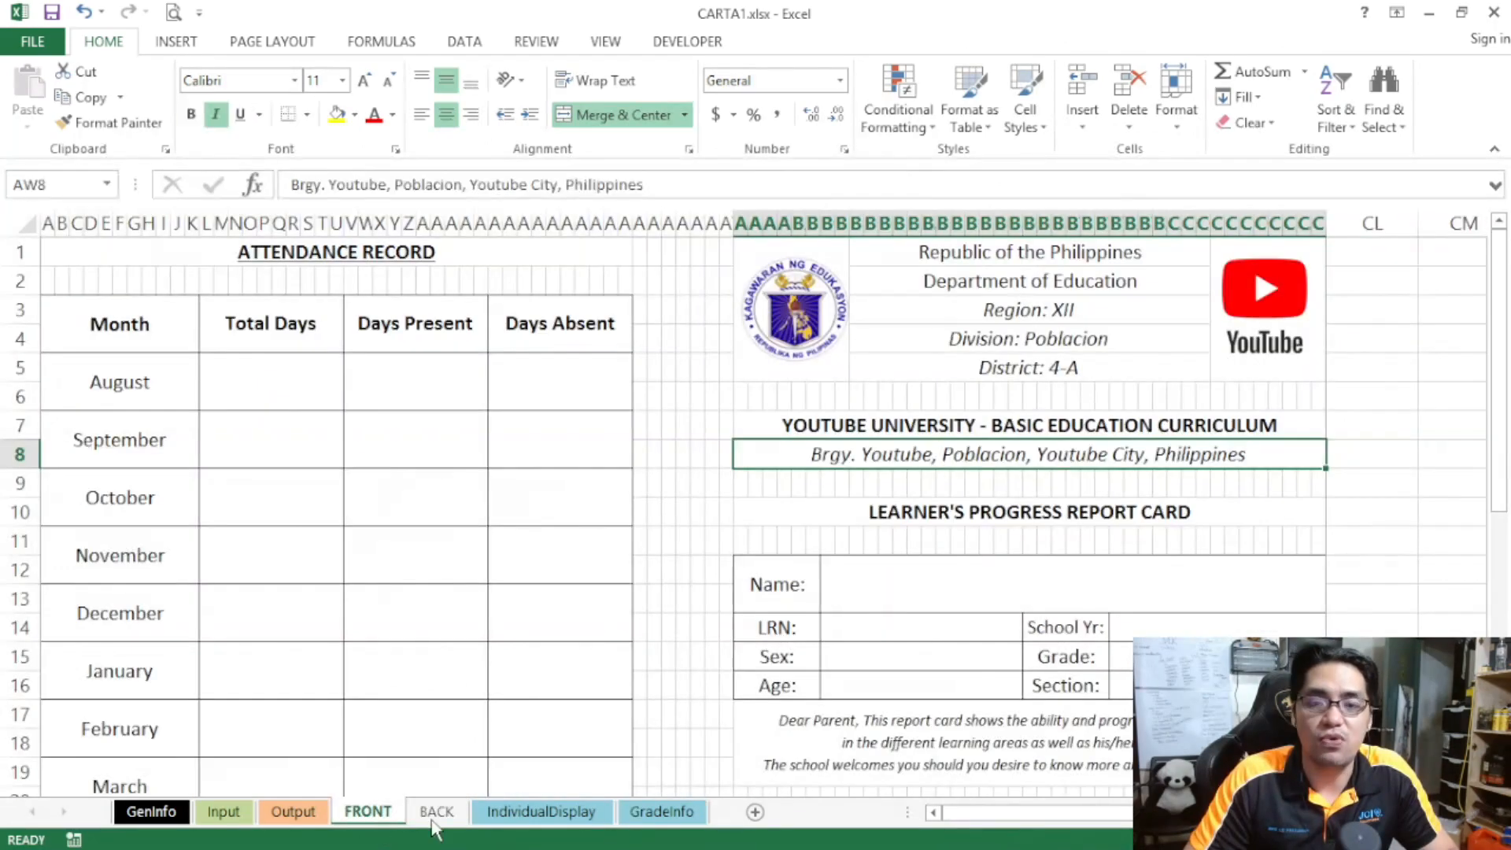
# - Go through the GenInfo, Input, Output, FRONT and BACK sheets in order, and look over the FRONT sheet's layout
pyautogui.click(130, 814)
pyautogui.click(222, 811)
pyautogui.click(293, 811)
pyautogui.click(367, 812)
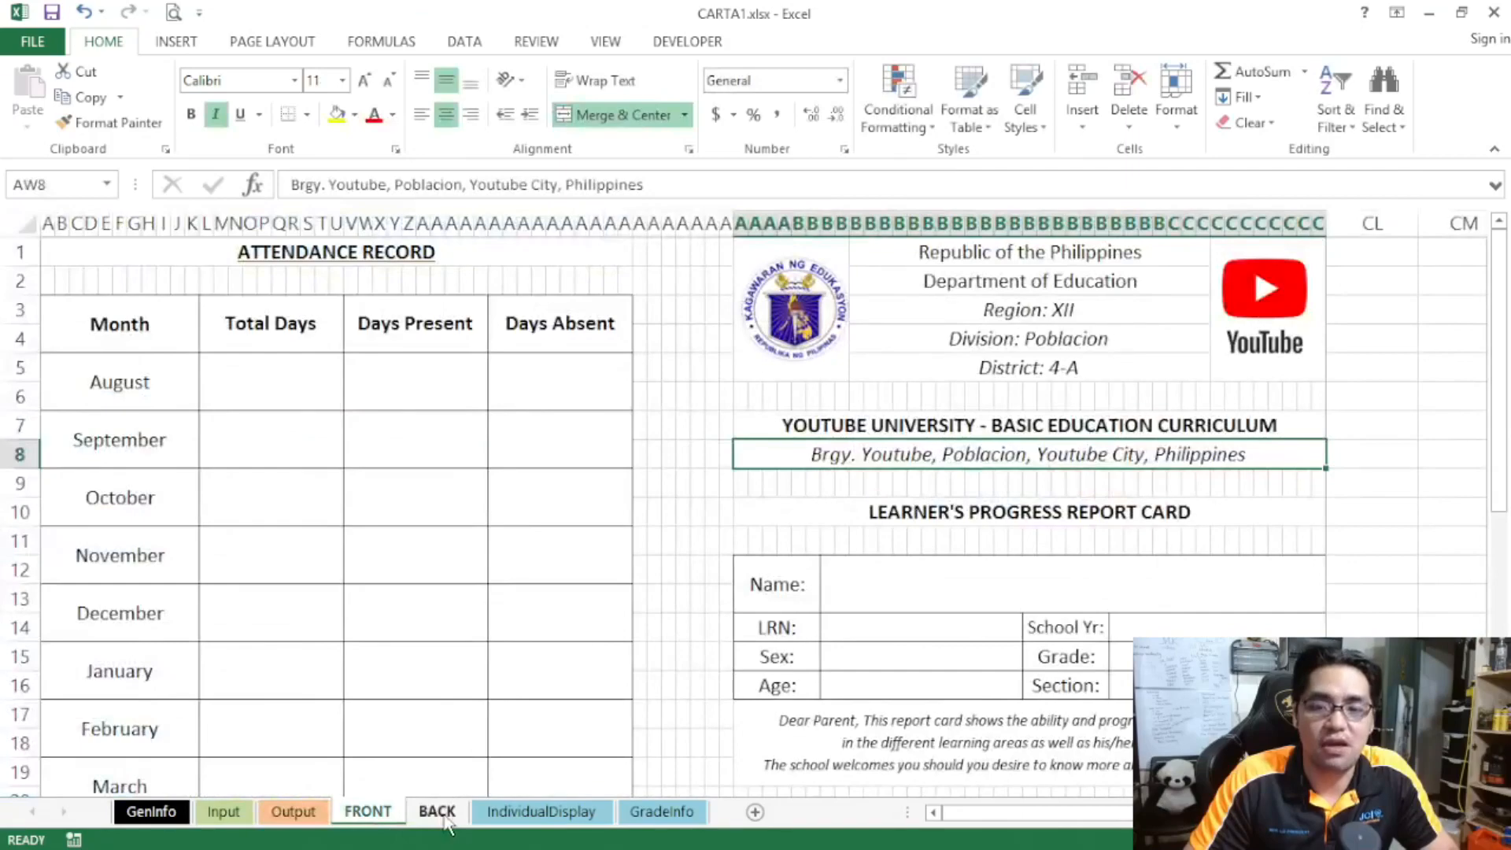
pyautogui.click(440, 814)
pyautogui.click(368, 813)
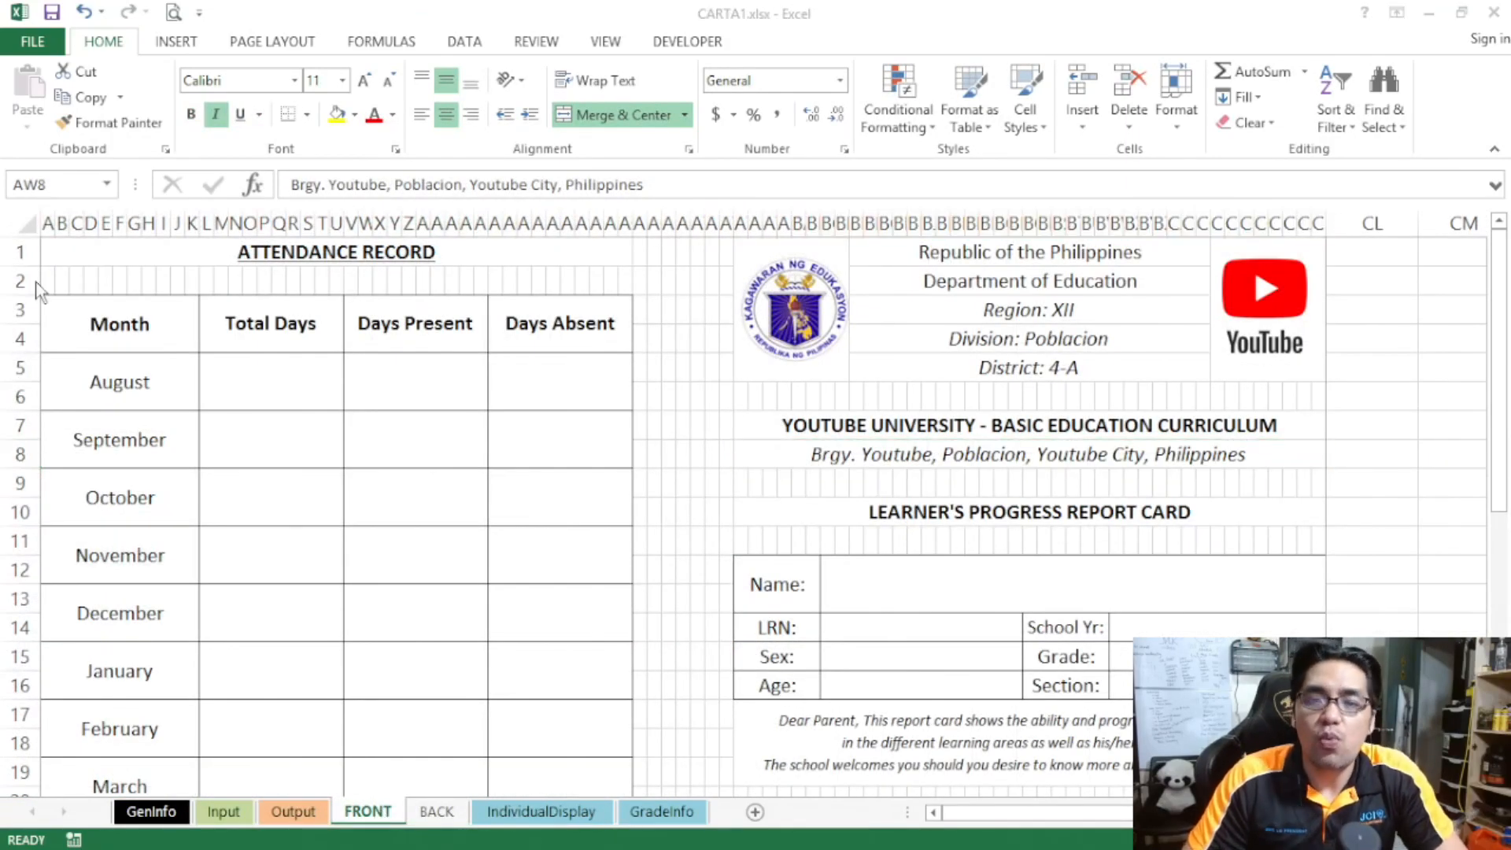
pyautogui.scroll(-2, 466, 412)
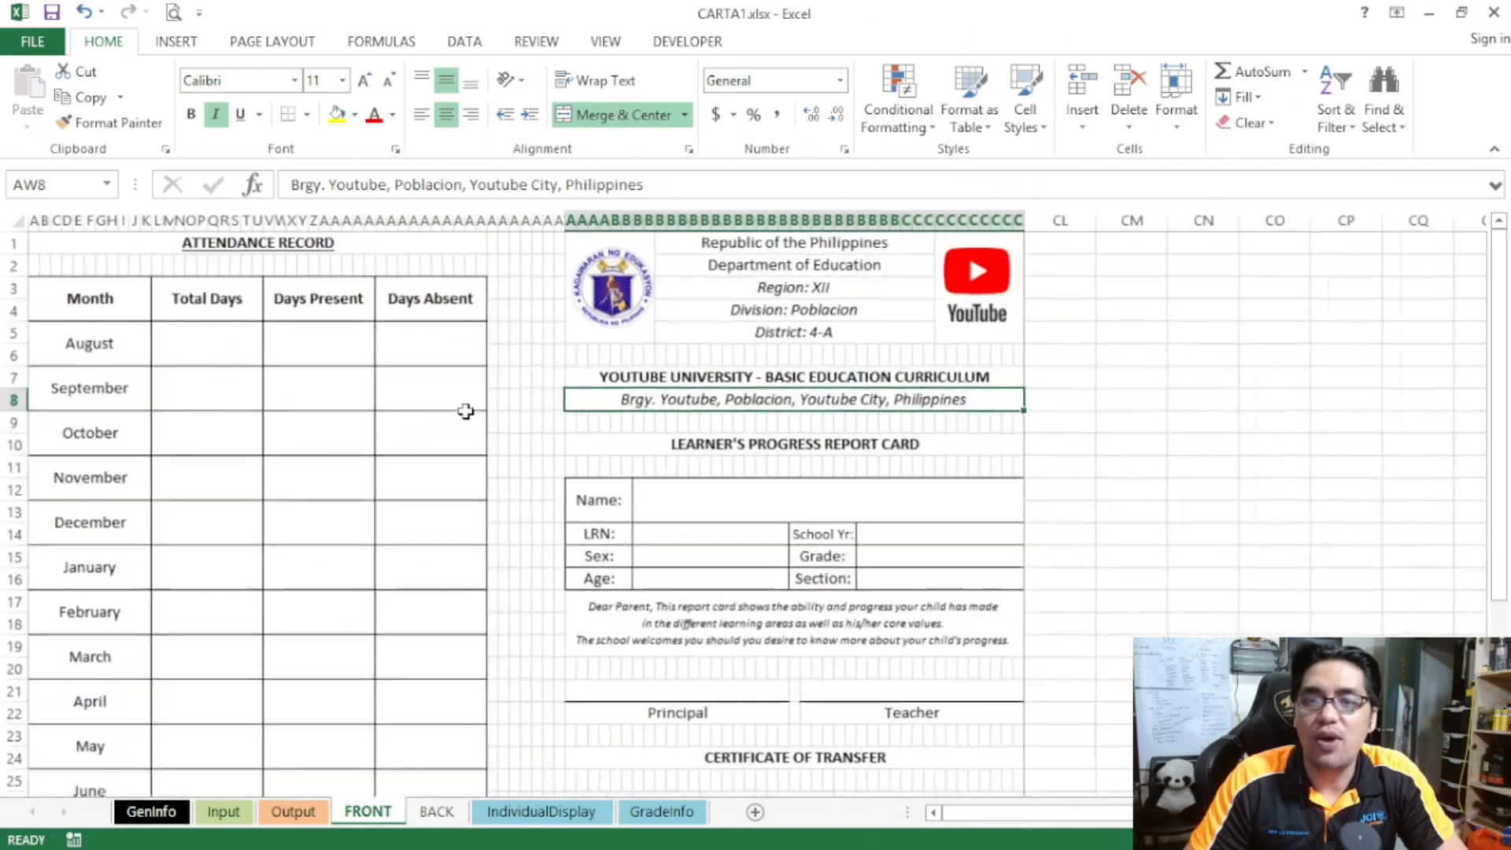
pyautogui.scroll(-1, 501, 421)
pyautogui.scroll(1, 502, 422)
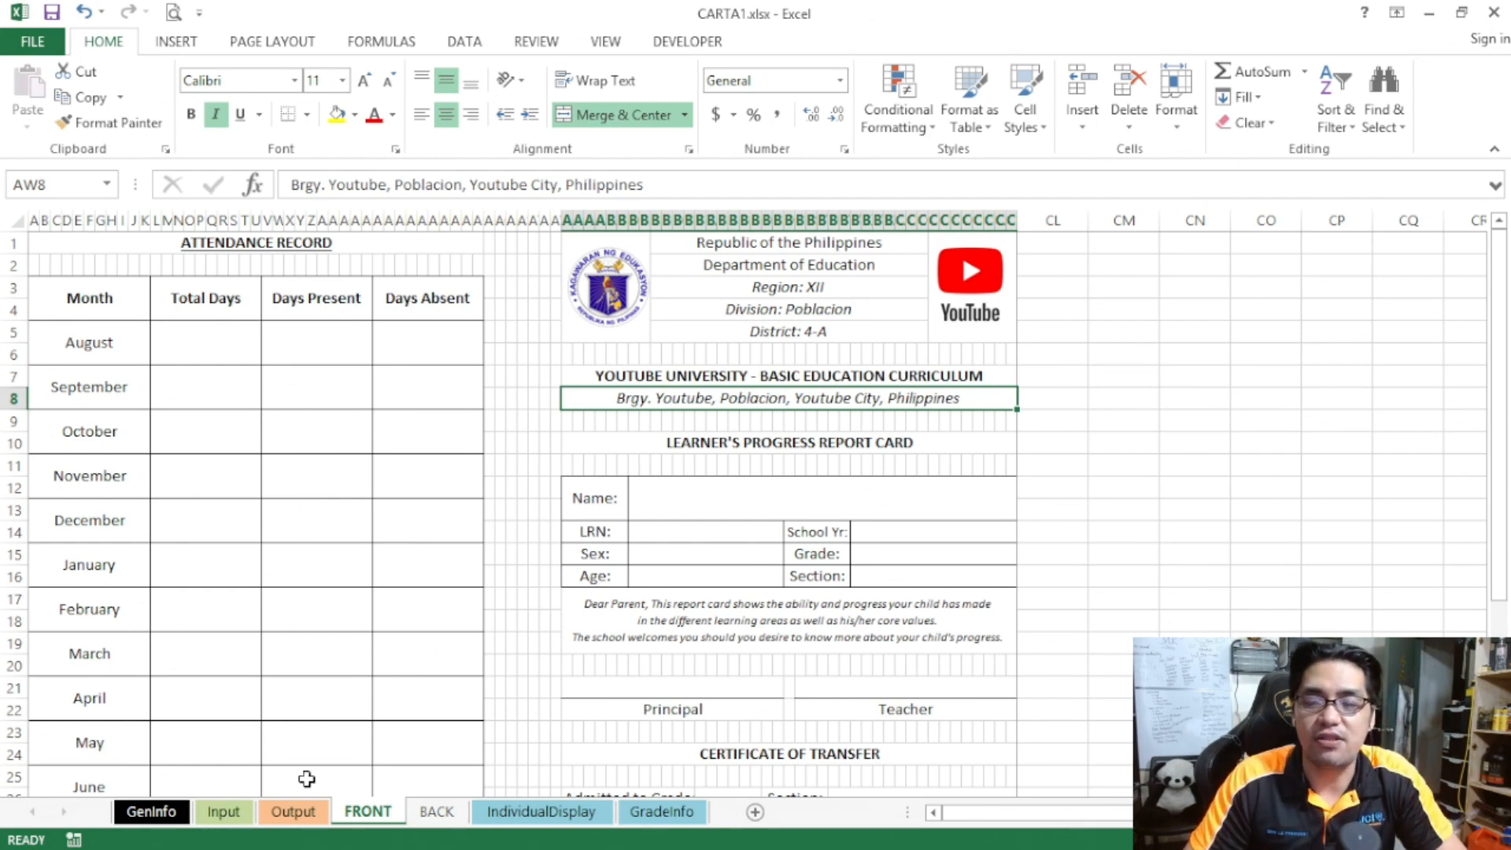
# - Examine the Output sheet's display links for learner details, subjects and core values, and compare them with the FRONT sheet's fields
pyautogui.click(293, 811)
pyautogui.scroll(-2, 315, 480)
pyautogui.scroll(2, 315, 480)
pyautogui.scroll(-2, 315, 480)
pyautogui.scroll(3, 315, 480)
pyautogui.scroll(-3, 314, 480)
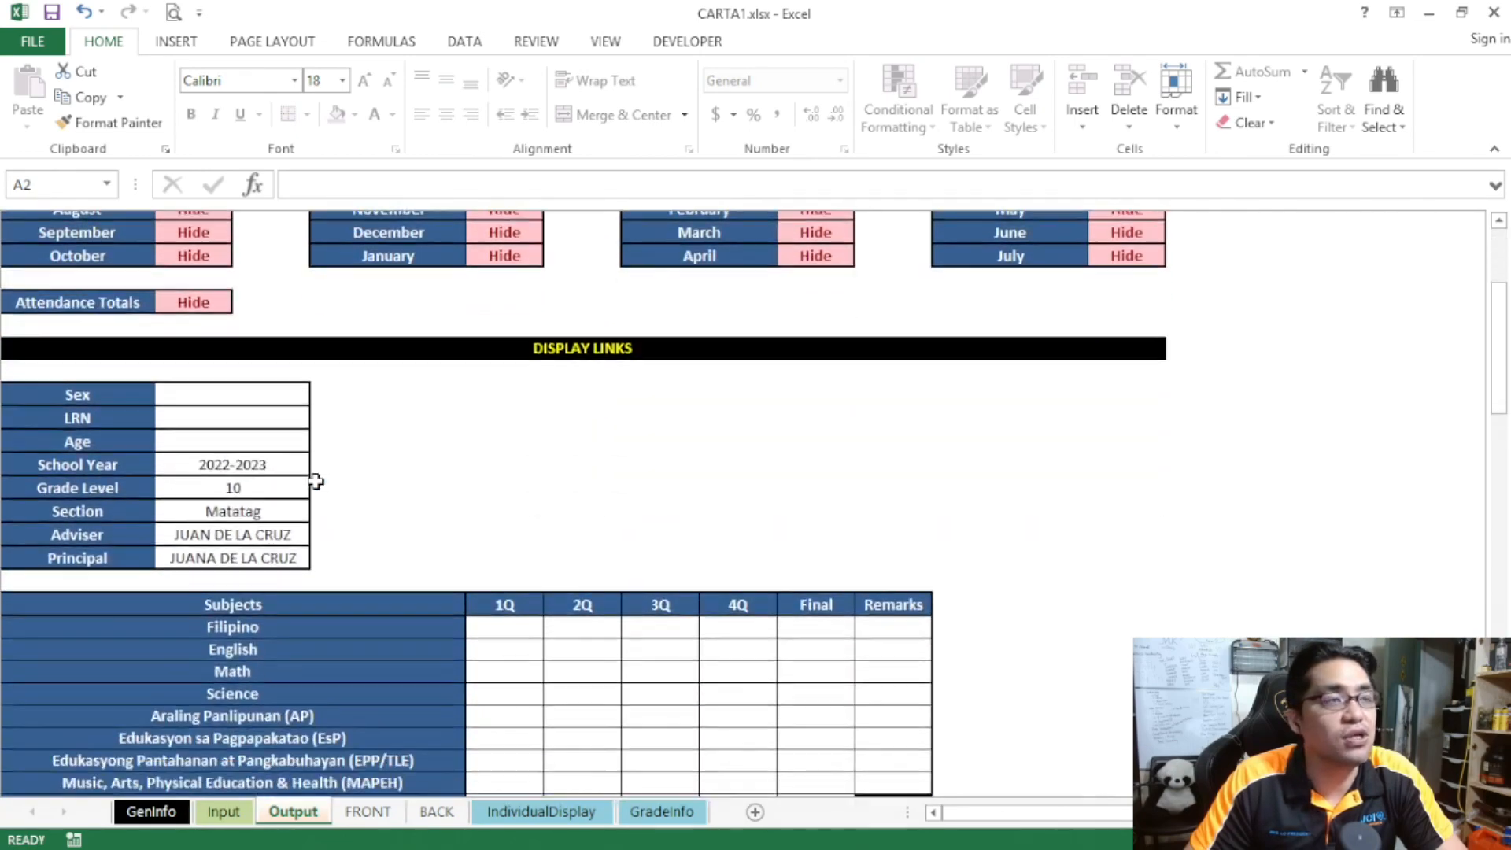
pyautogui.scroll(-4, 315, 482)
pyautogui.scroll(-4, 315, 482)
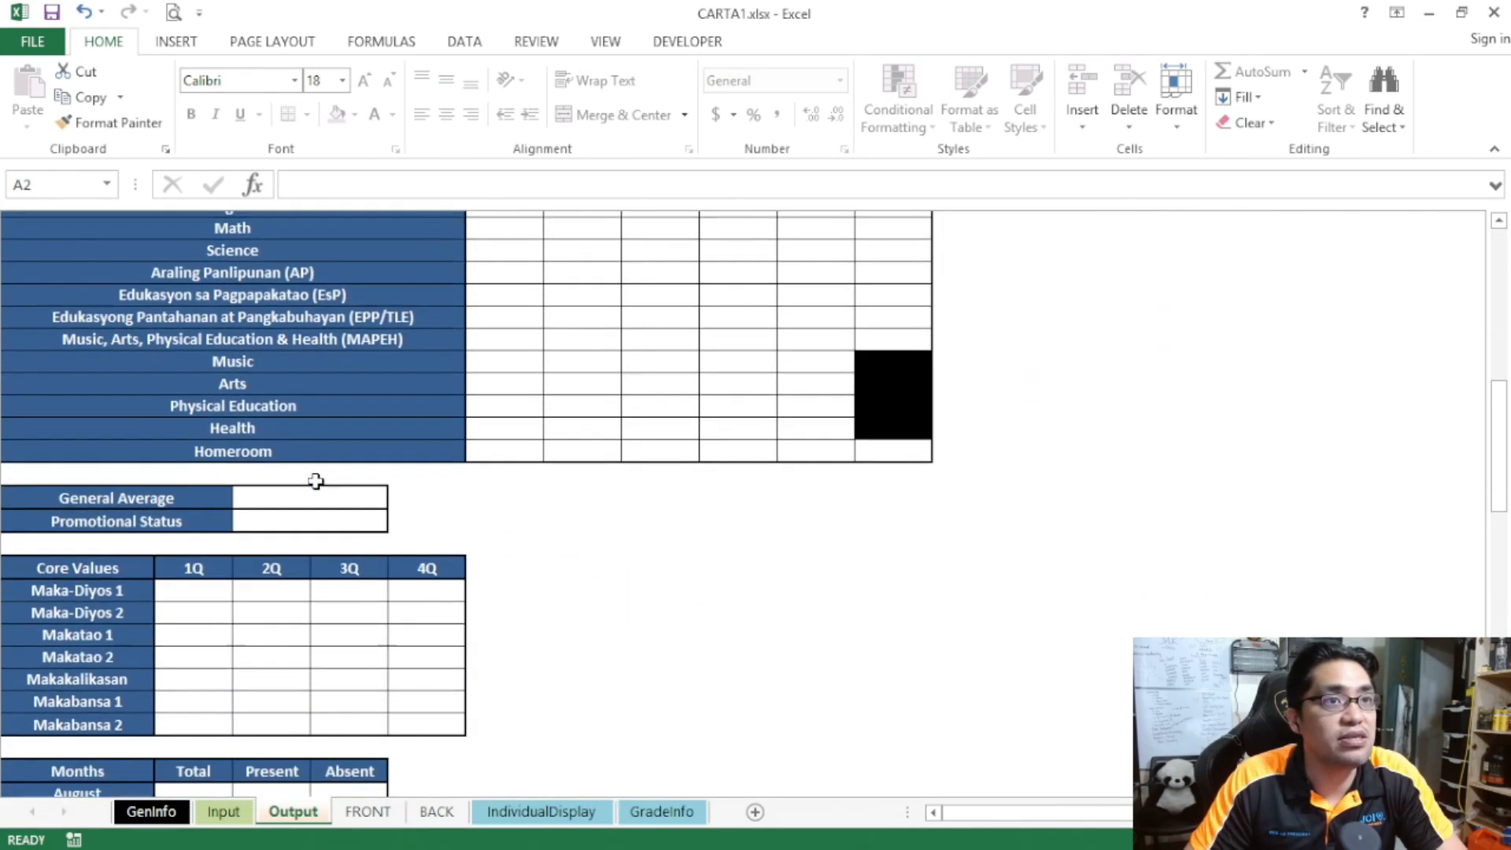
pyautogui.scroll(6, 315, 482)
pyautogui.click(368, 812)
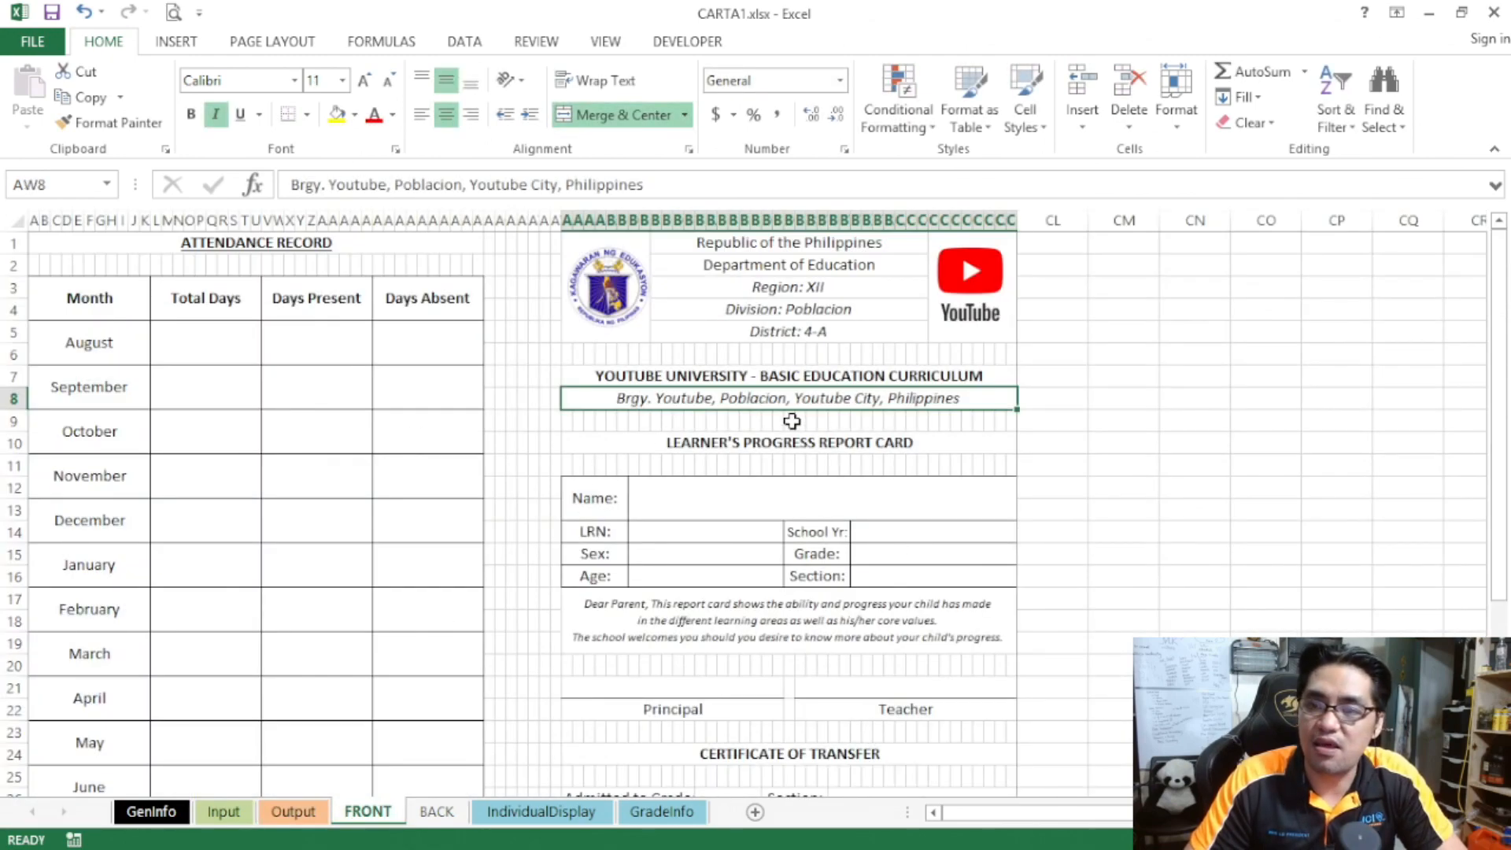
pyautogui.click(311, 811)
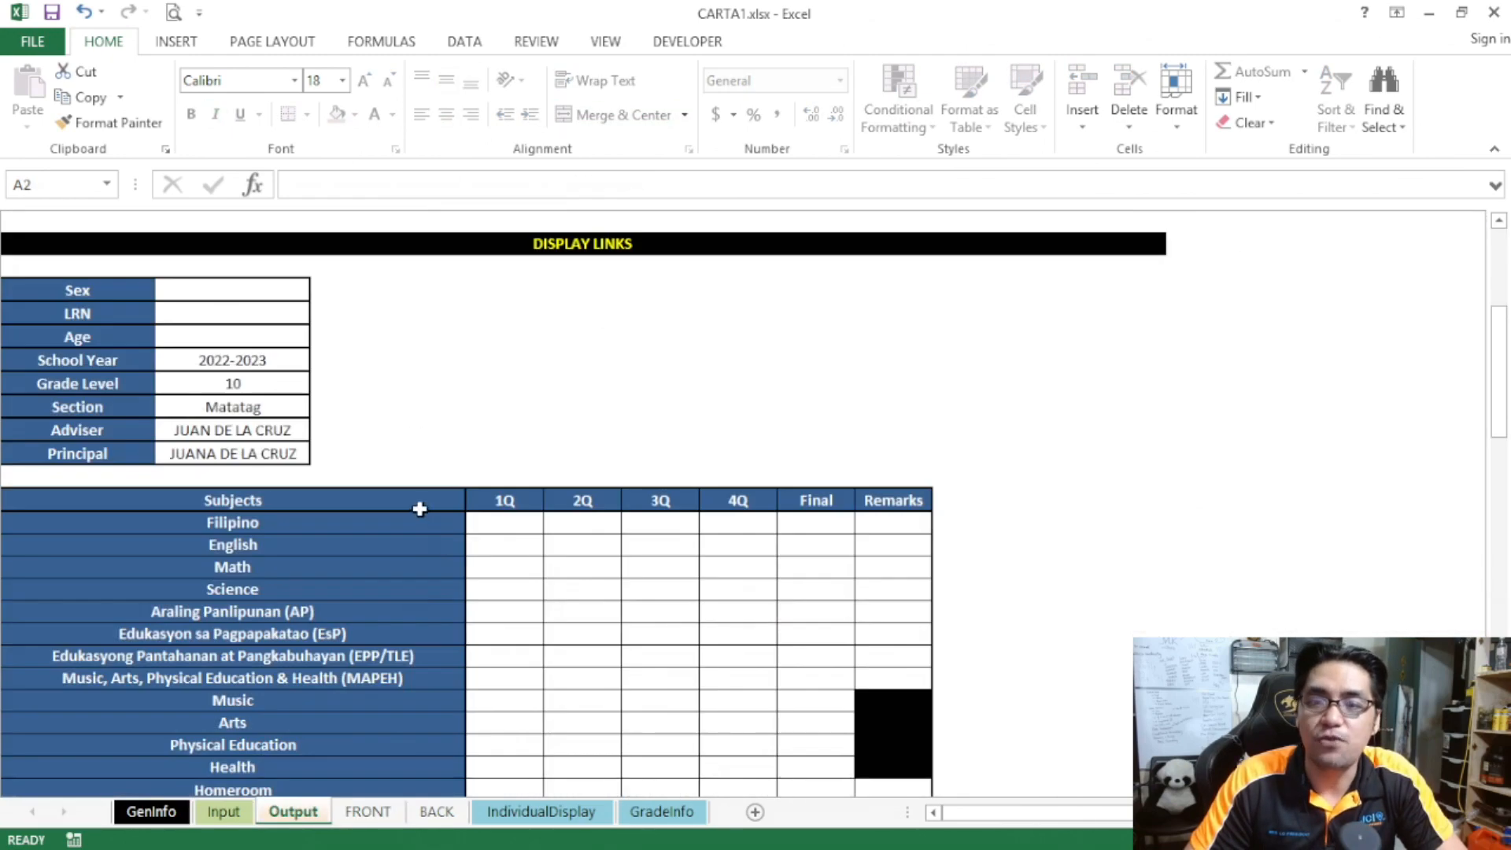
pyautogui.click(367, 811)
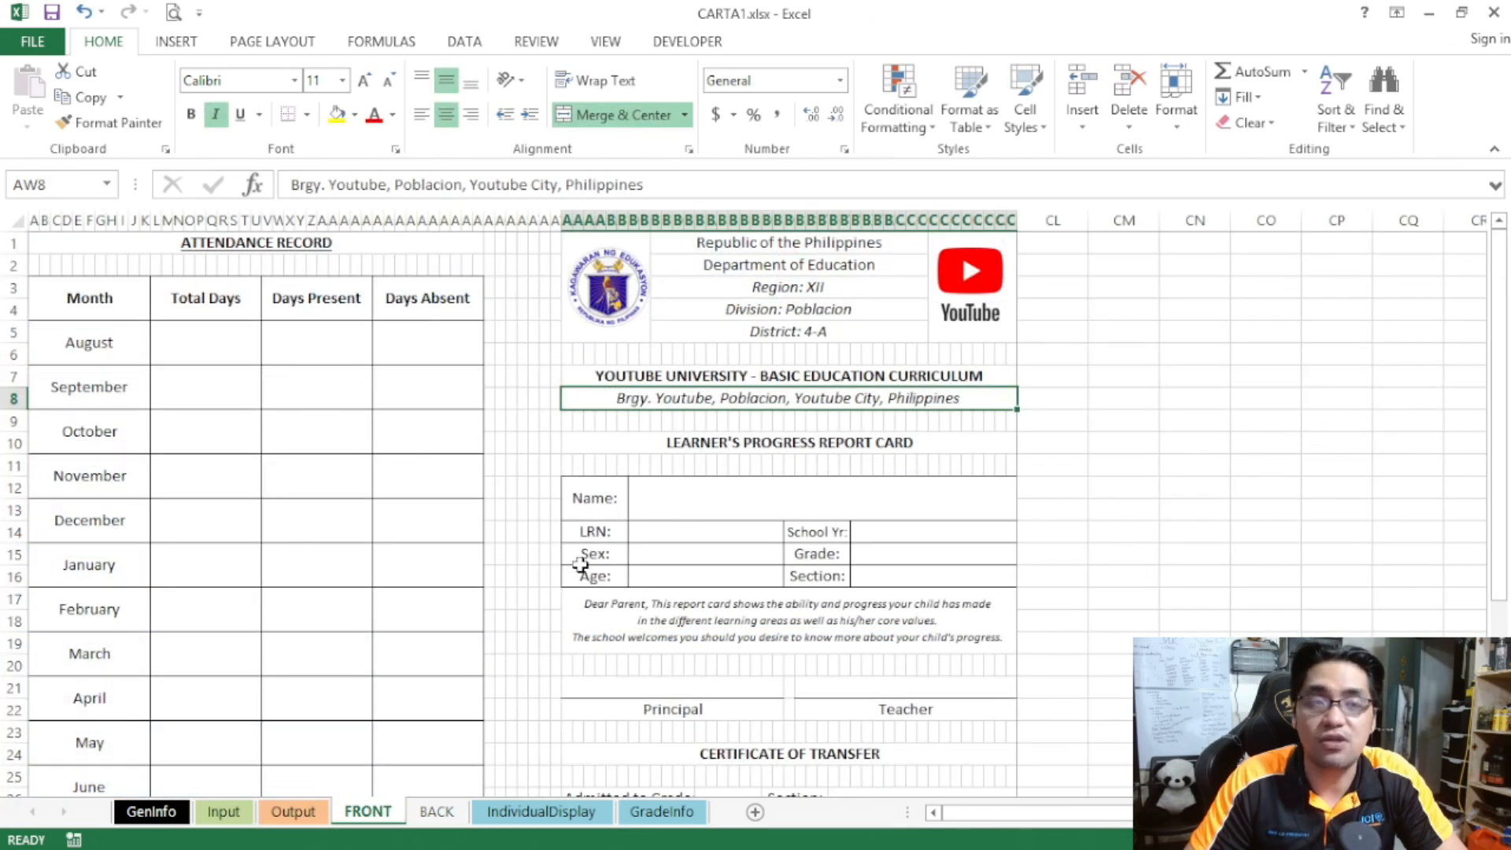
# - Link the FRONT sheet's Name field to the Student Name cell on the Output sheet with =Output!C7
pyautogui.scroll(2, 675, 533)
pyautogui.scroll(1, 732, 590)
pyautogui.scroll(-2, 842, 650)
pyautogui.click(934, 423)
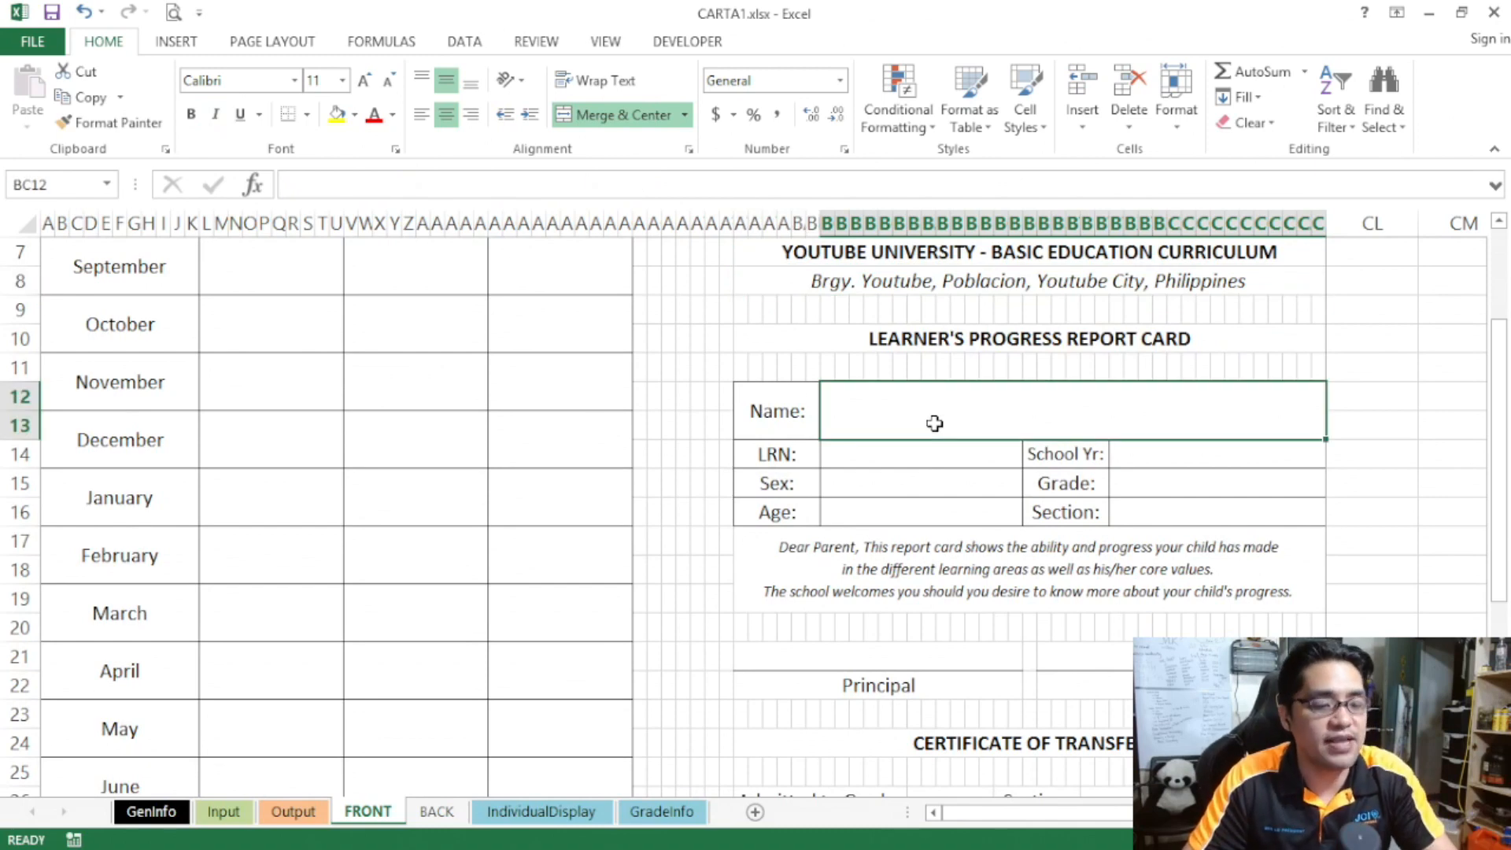
pyautogui.write('=')
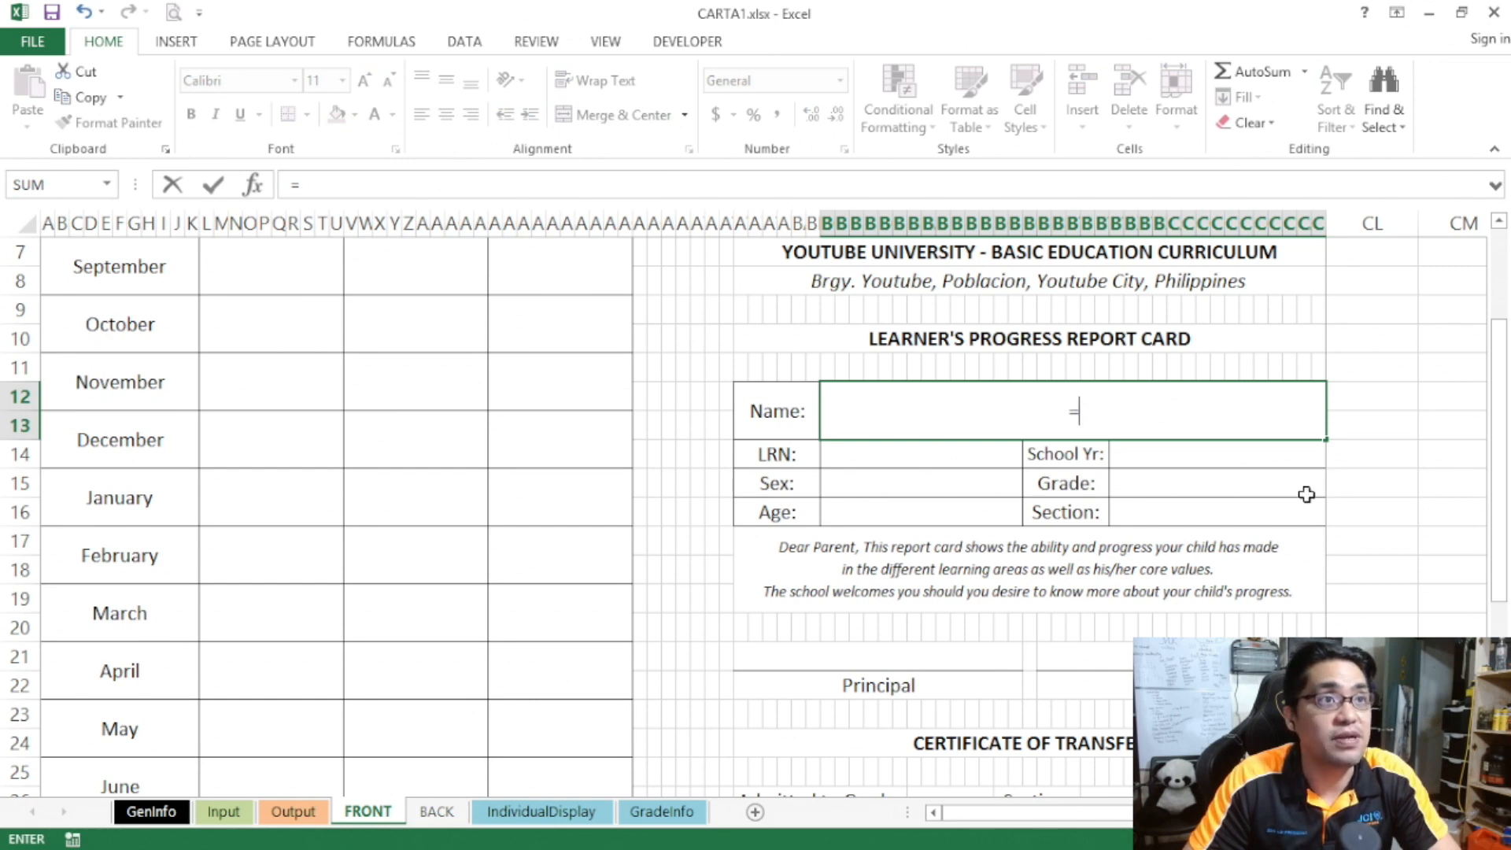
pyautogui.click(307, 811)
pyautogui.scroll(3, 457, 559)
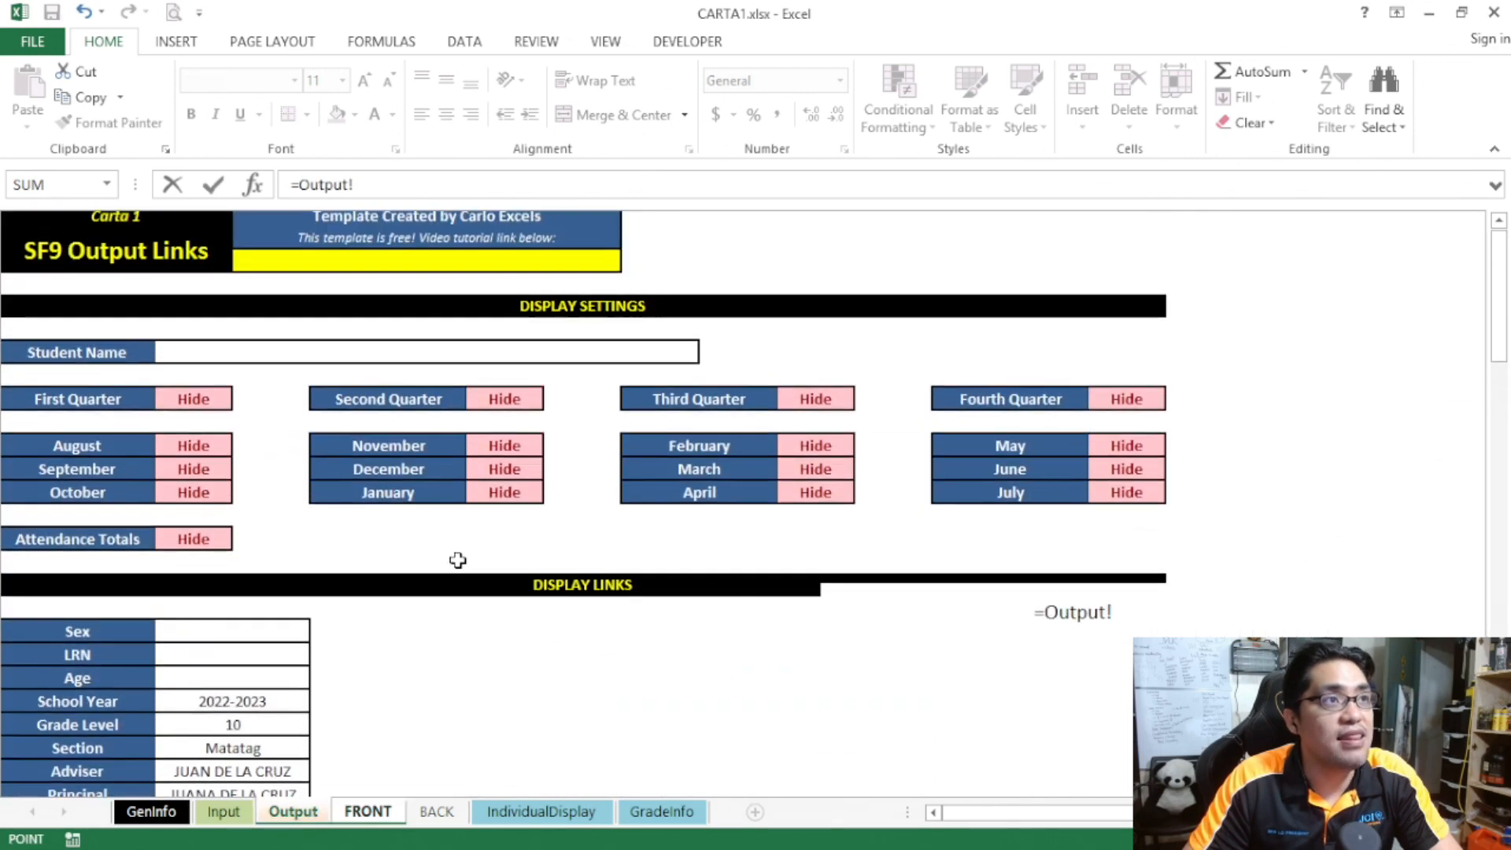
pyautogui.click(437, 363)
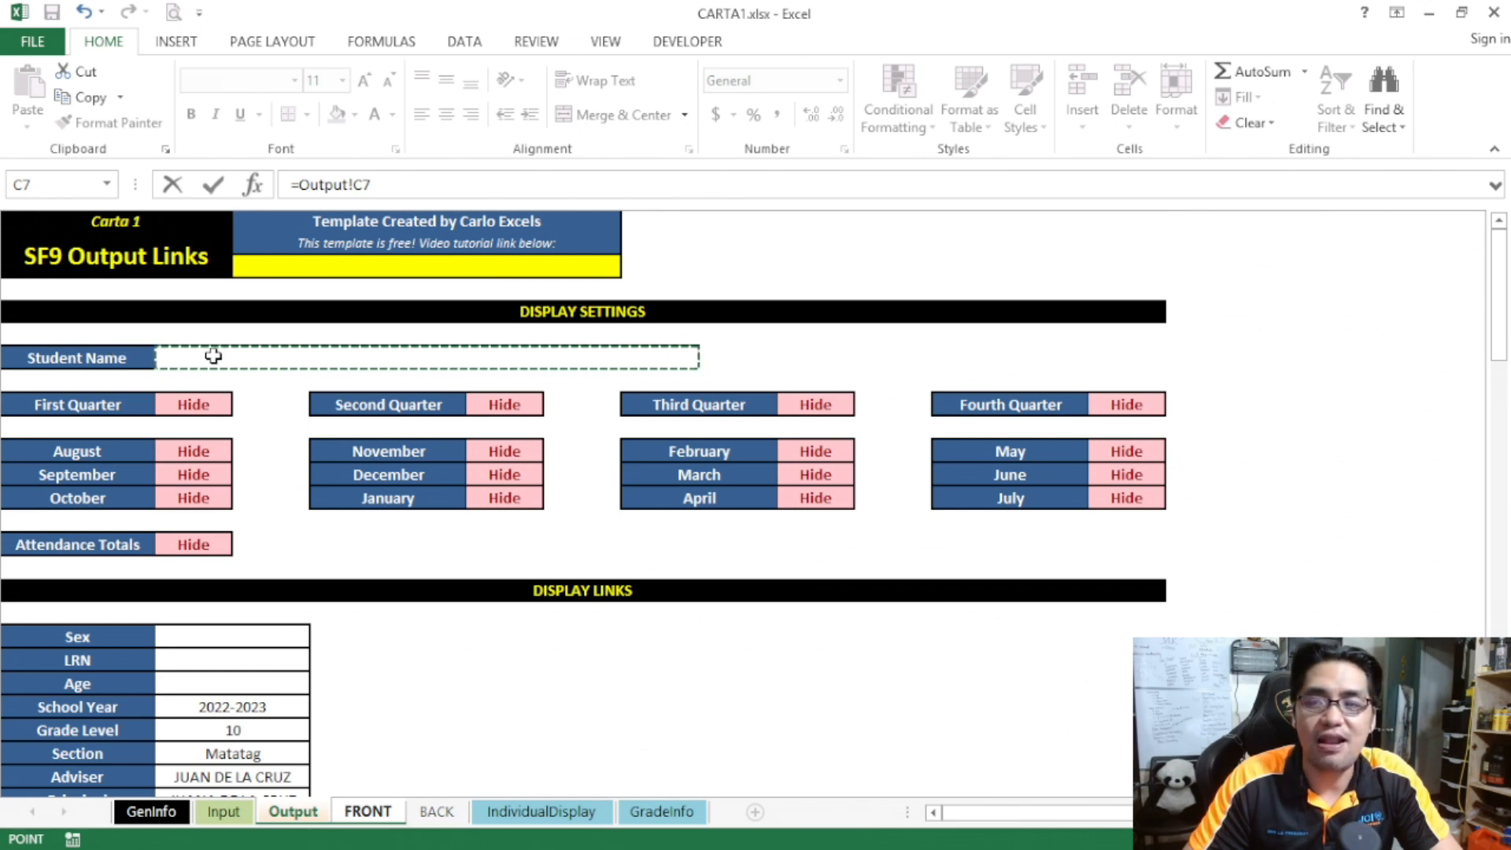
pyautogui.press('Return')
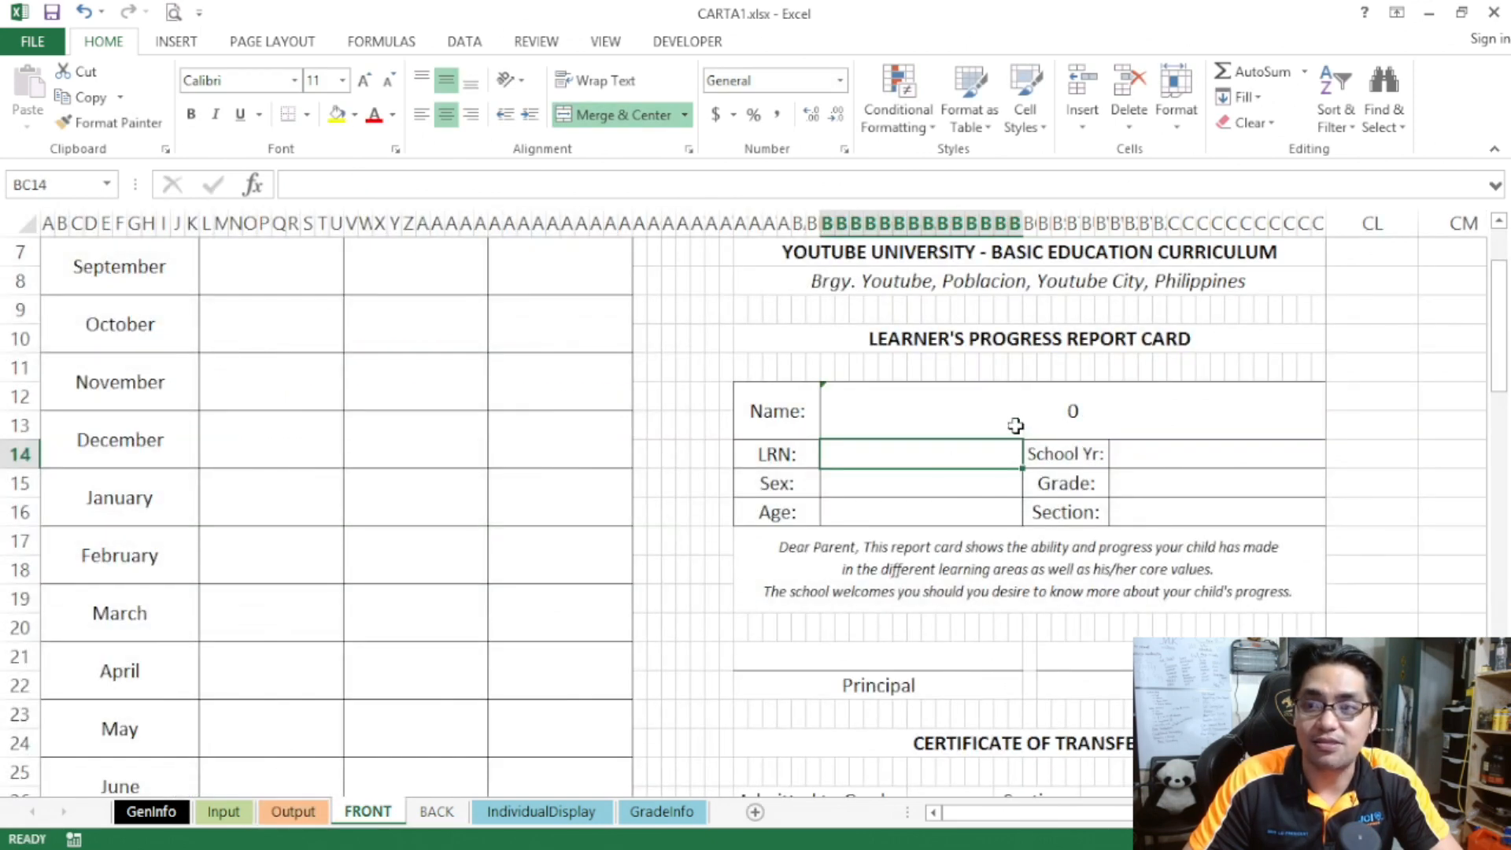
pyautogui.click(1098, 417)
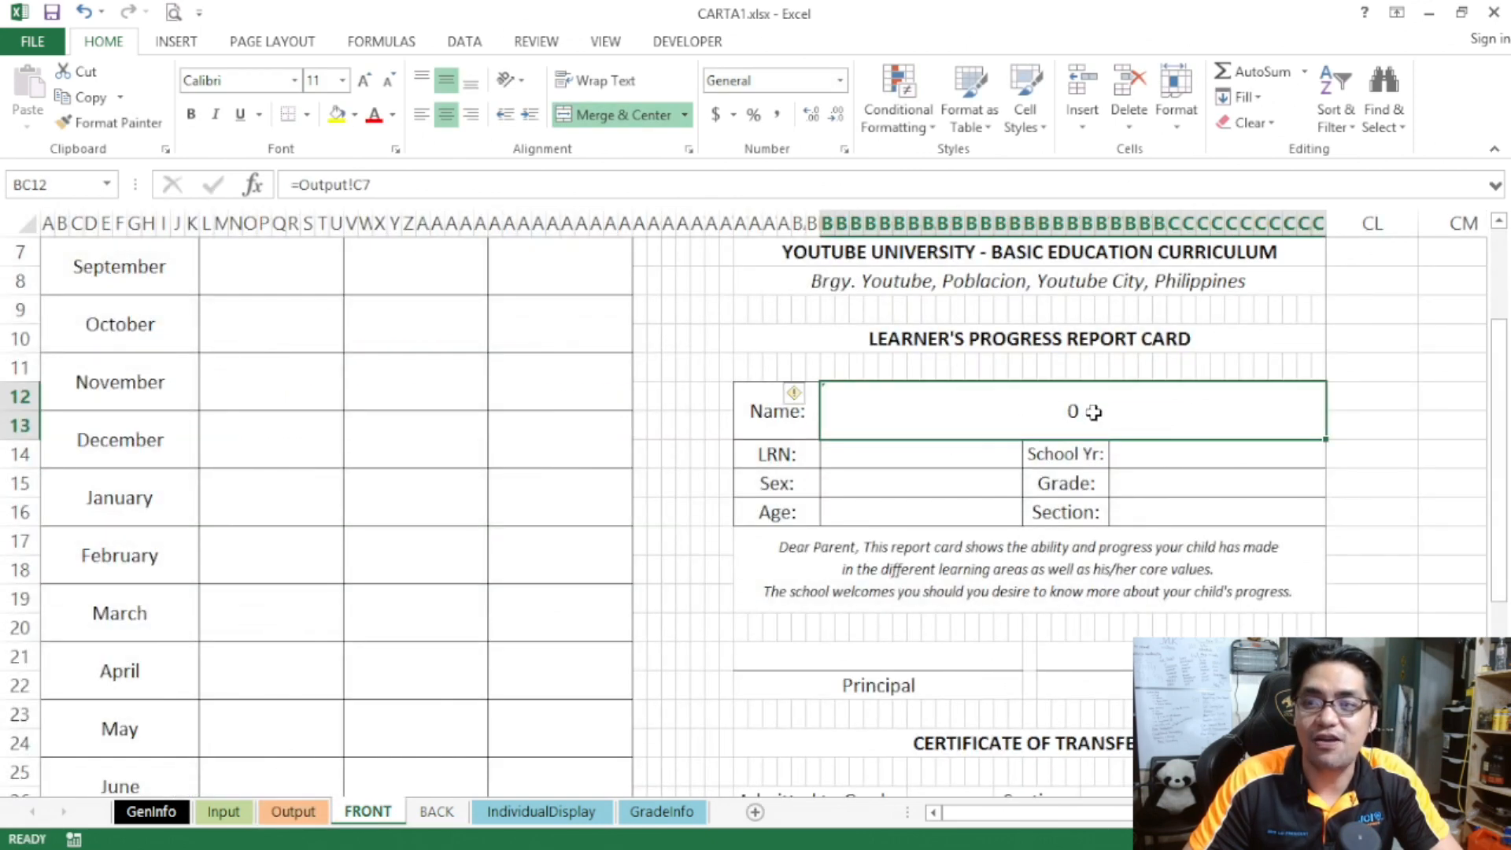
pyautogui.click(293, 812)
pyautogui.click(368, 812)
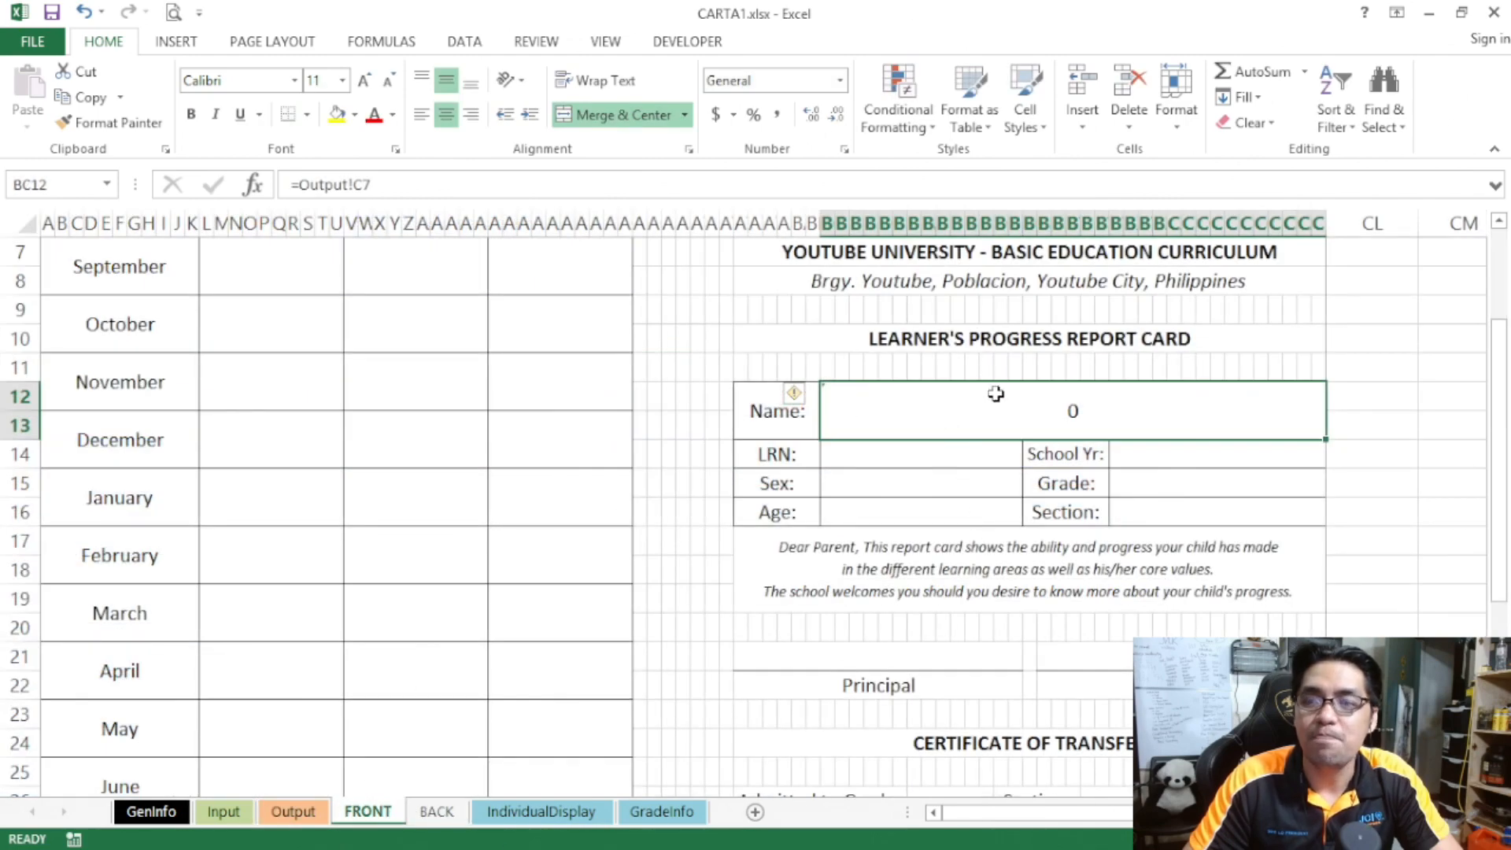
pyautogui.write('=')
pyautogui.click(293, 811)
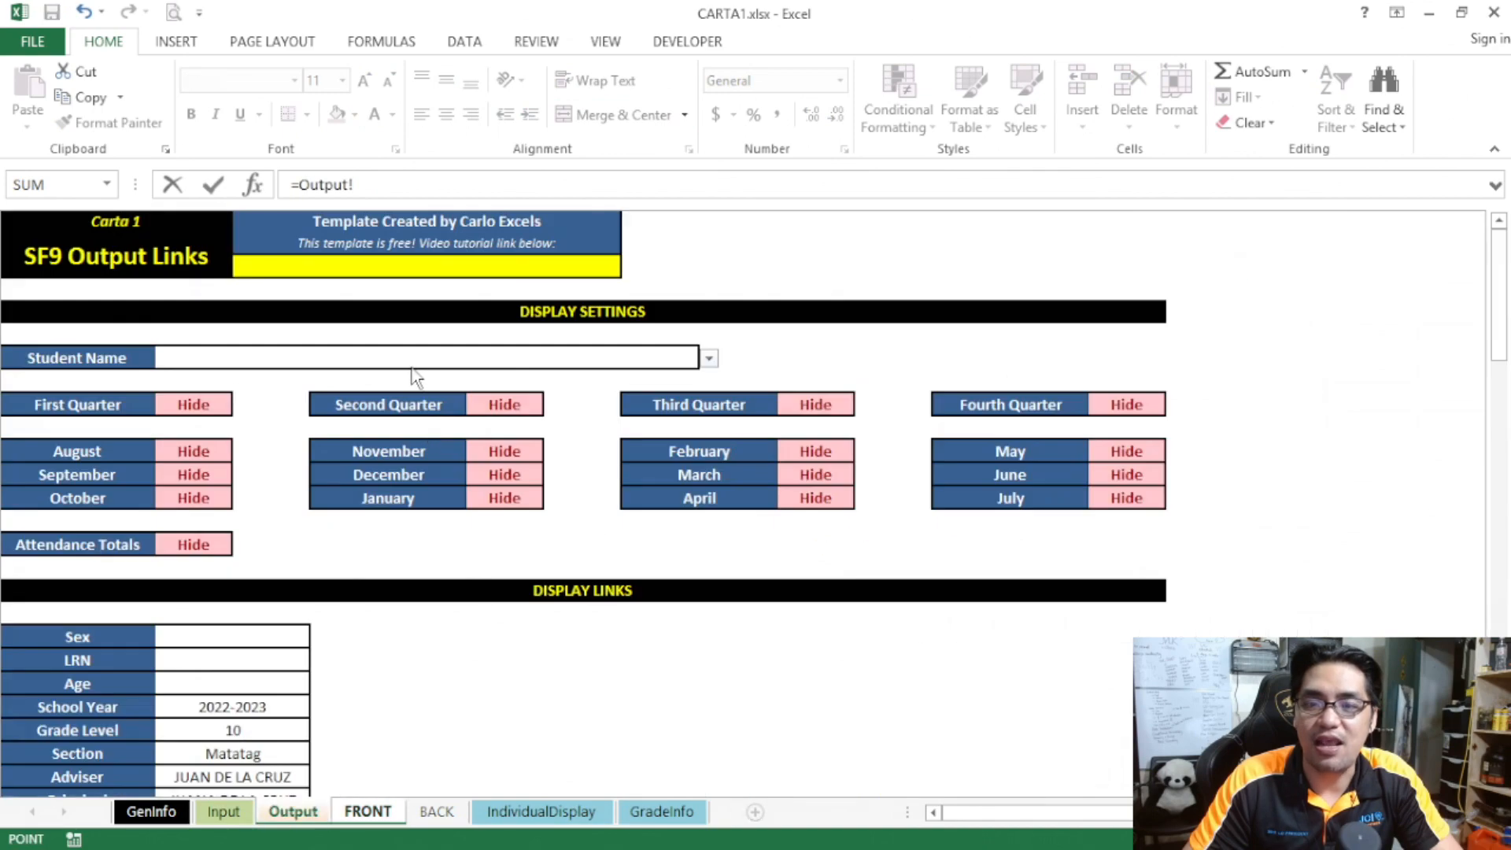
pyautogui.press('Return')
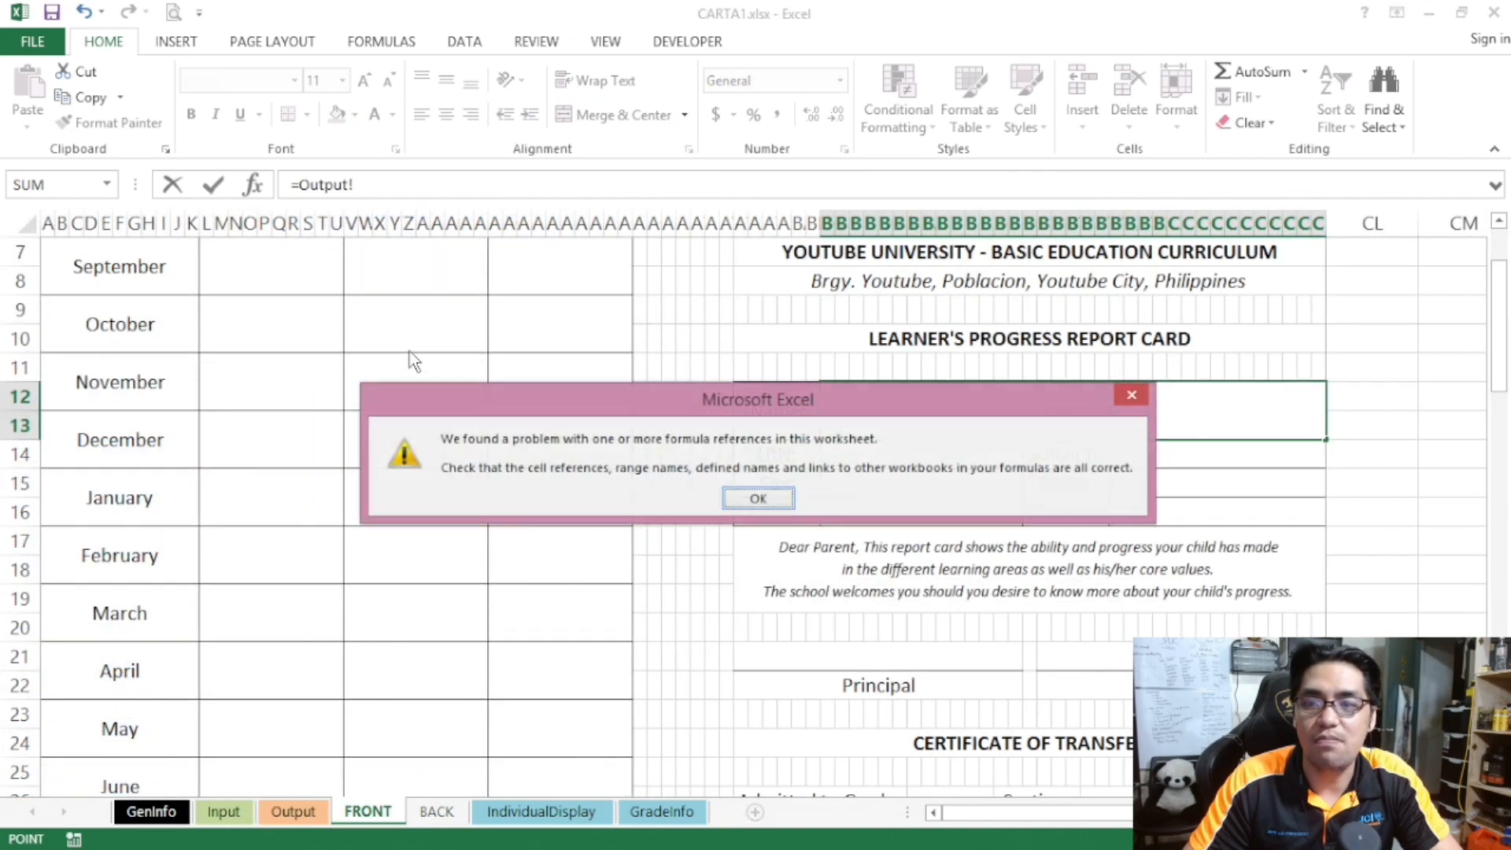
pyautogui.click(759, 499)
pyautogui.press('Escape')
pyautogui.click(901, 457)
pyautogui.click(925, 429)
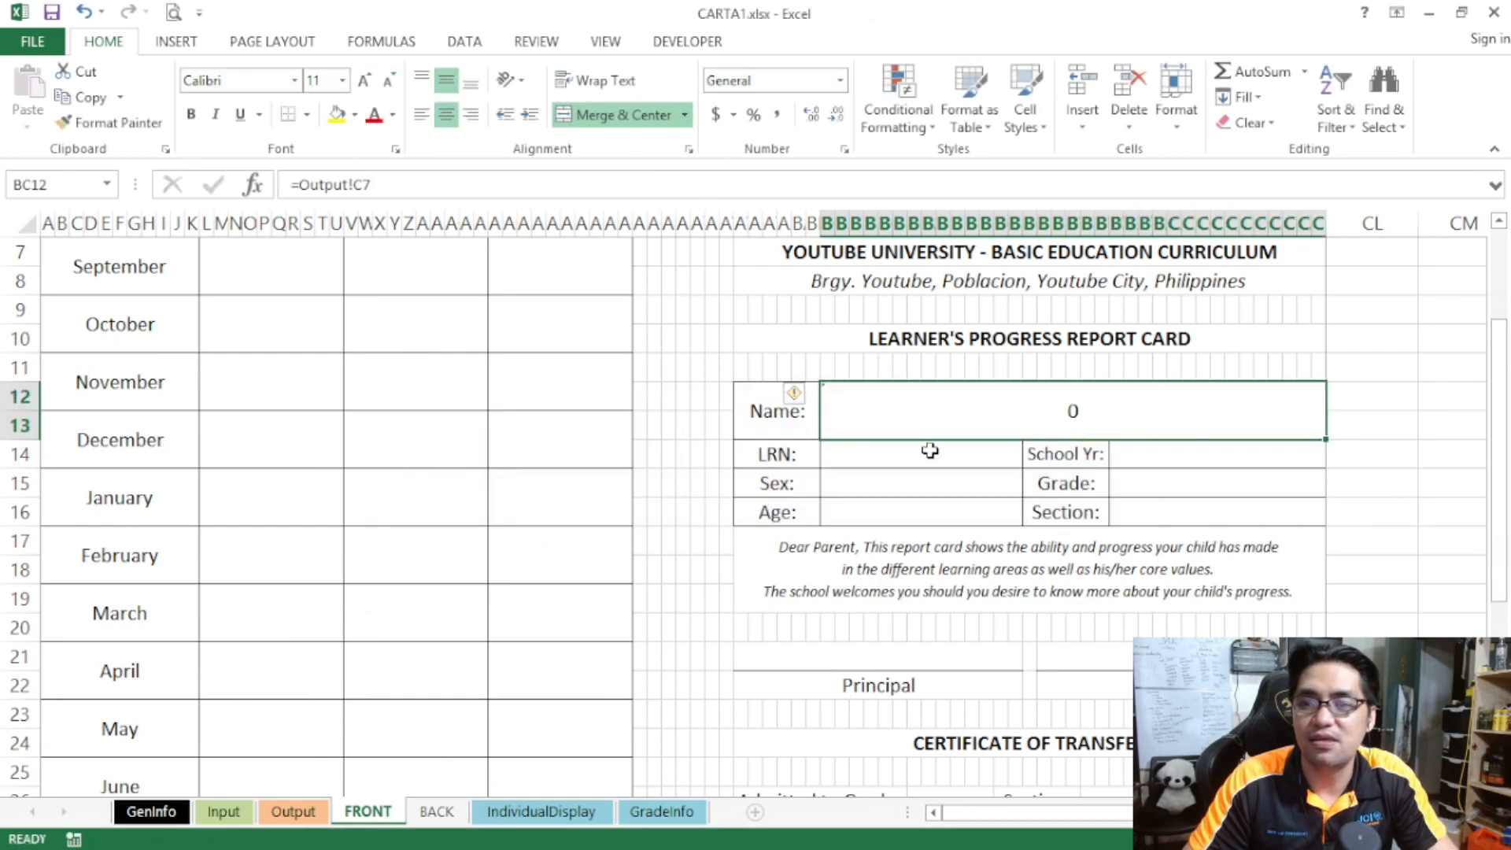
# - Re-enter the FRONT sheet's Name formula as =Output!C7, pointing to the Output sheet's Student Name cell
pyautogui.click(293, 811)
pyautogui.click(469, 423)
pyautogui.click(367, 812)
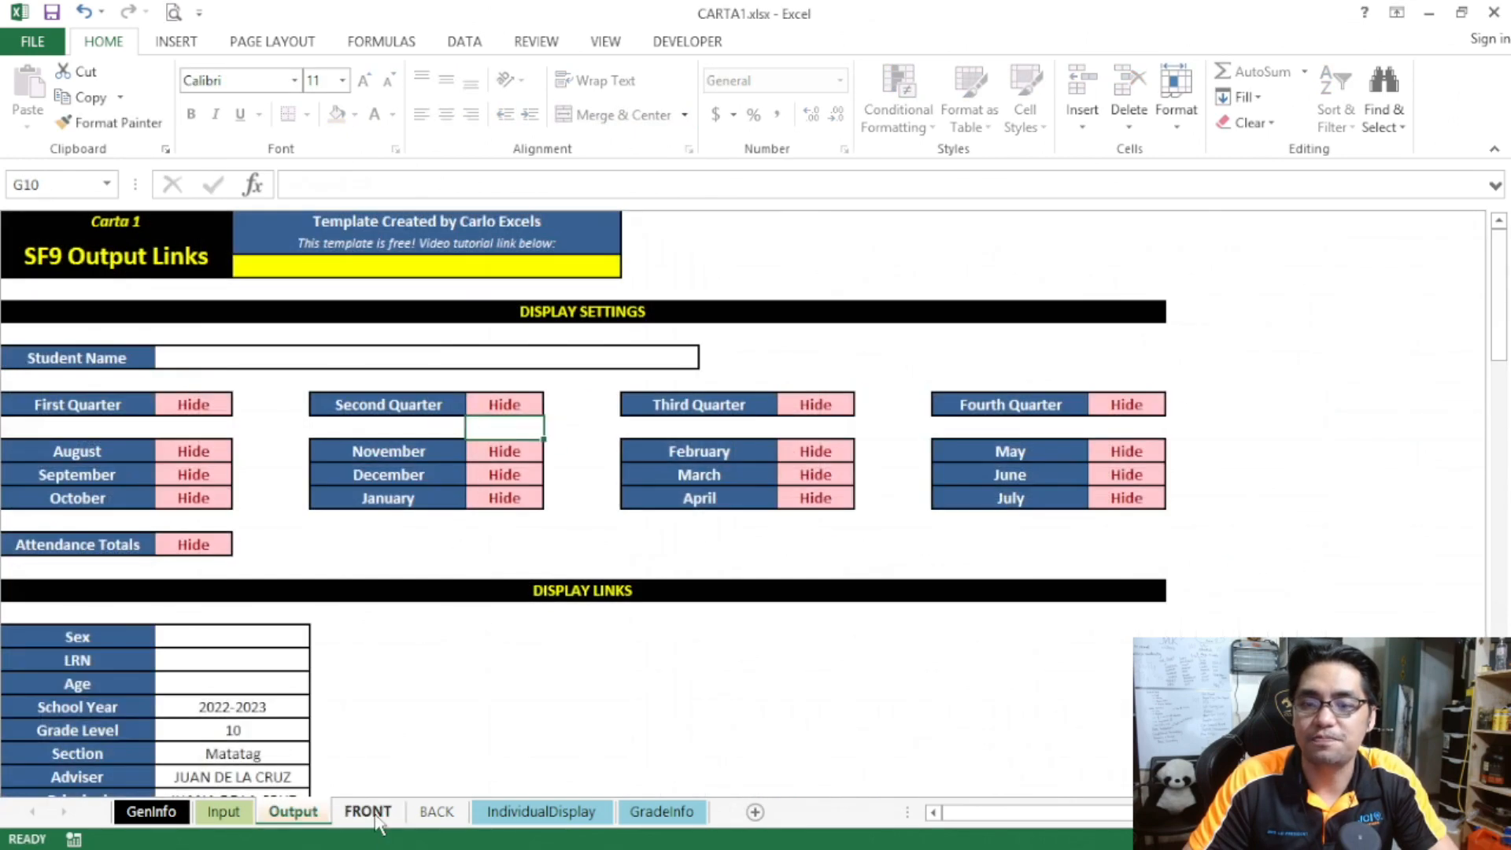
pyautogui.write('=')
pyautogui.click(293, 811)
pyautogui.click(527, 359)
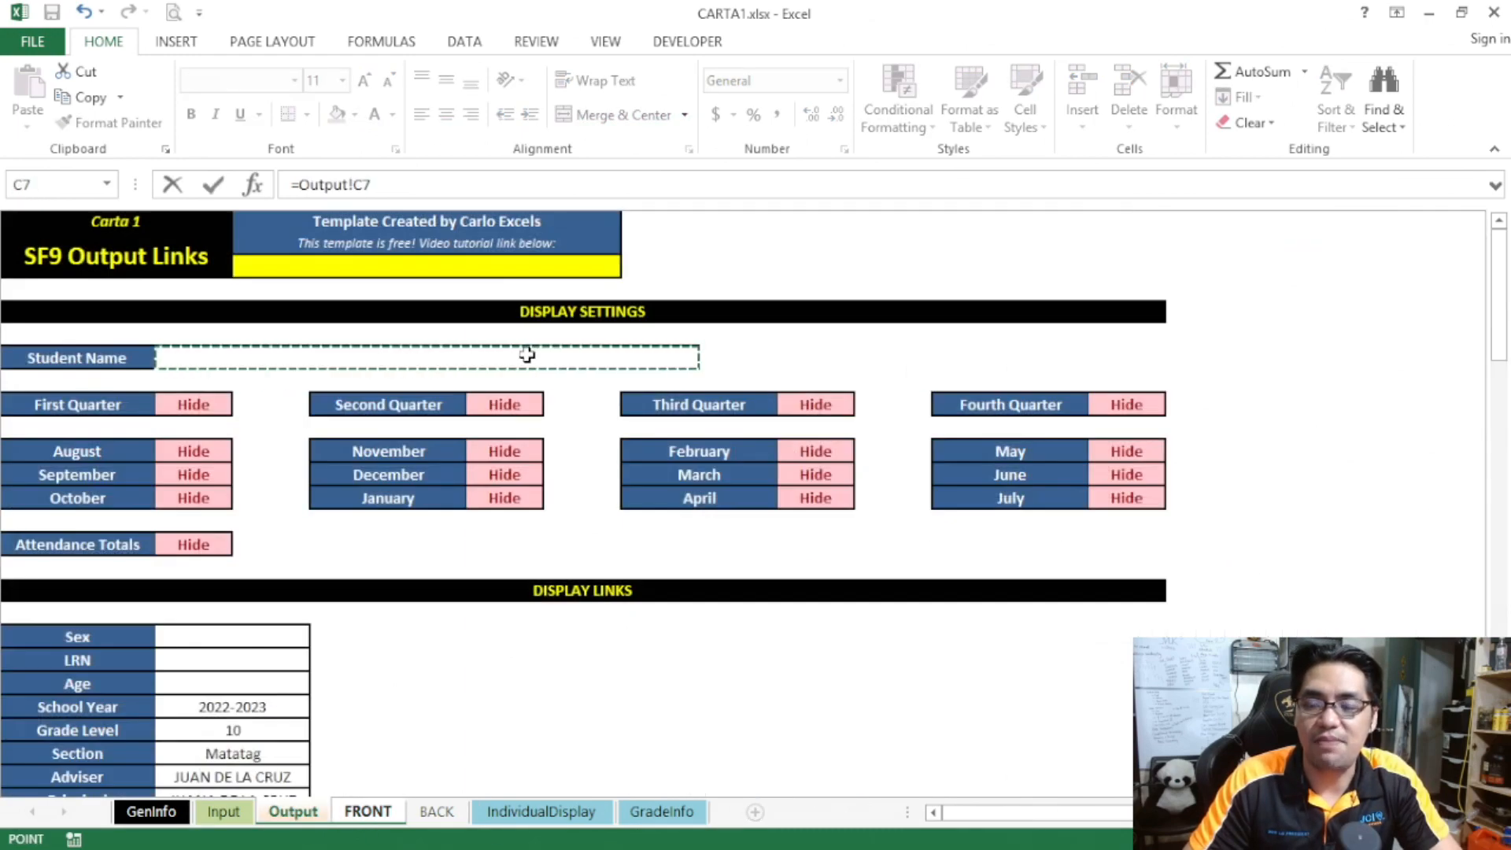
pyautogui.press('Return')
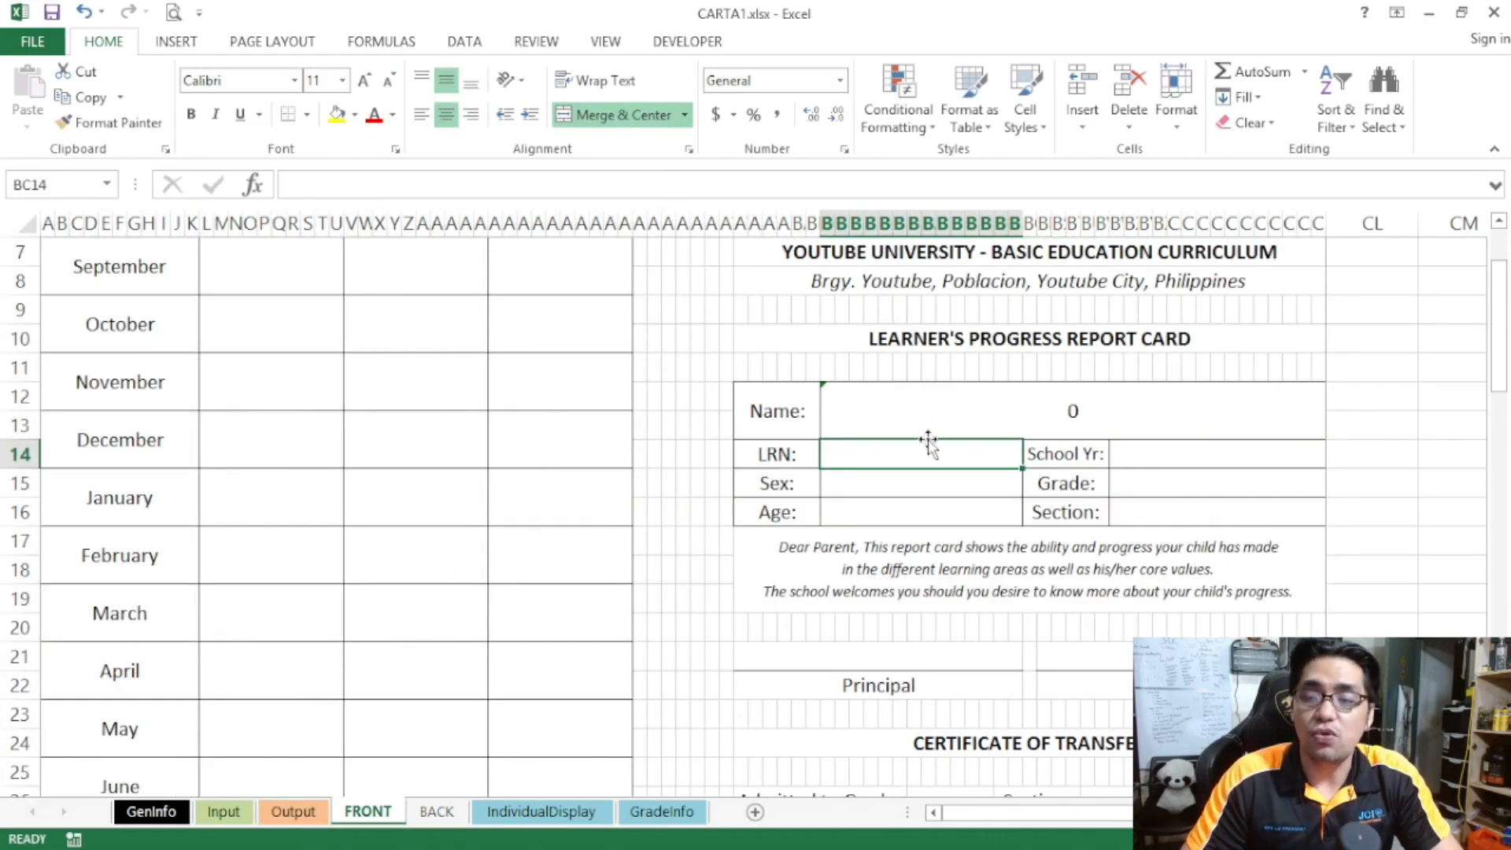
# - Link the FRONT sheet's LRN field to the LRN display link on the Output sheet with =Output!C20
pyautogui.click(925, 483)
pyautogui.click(937, 453)
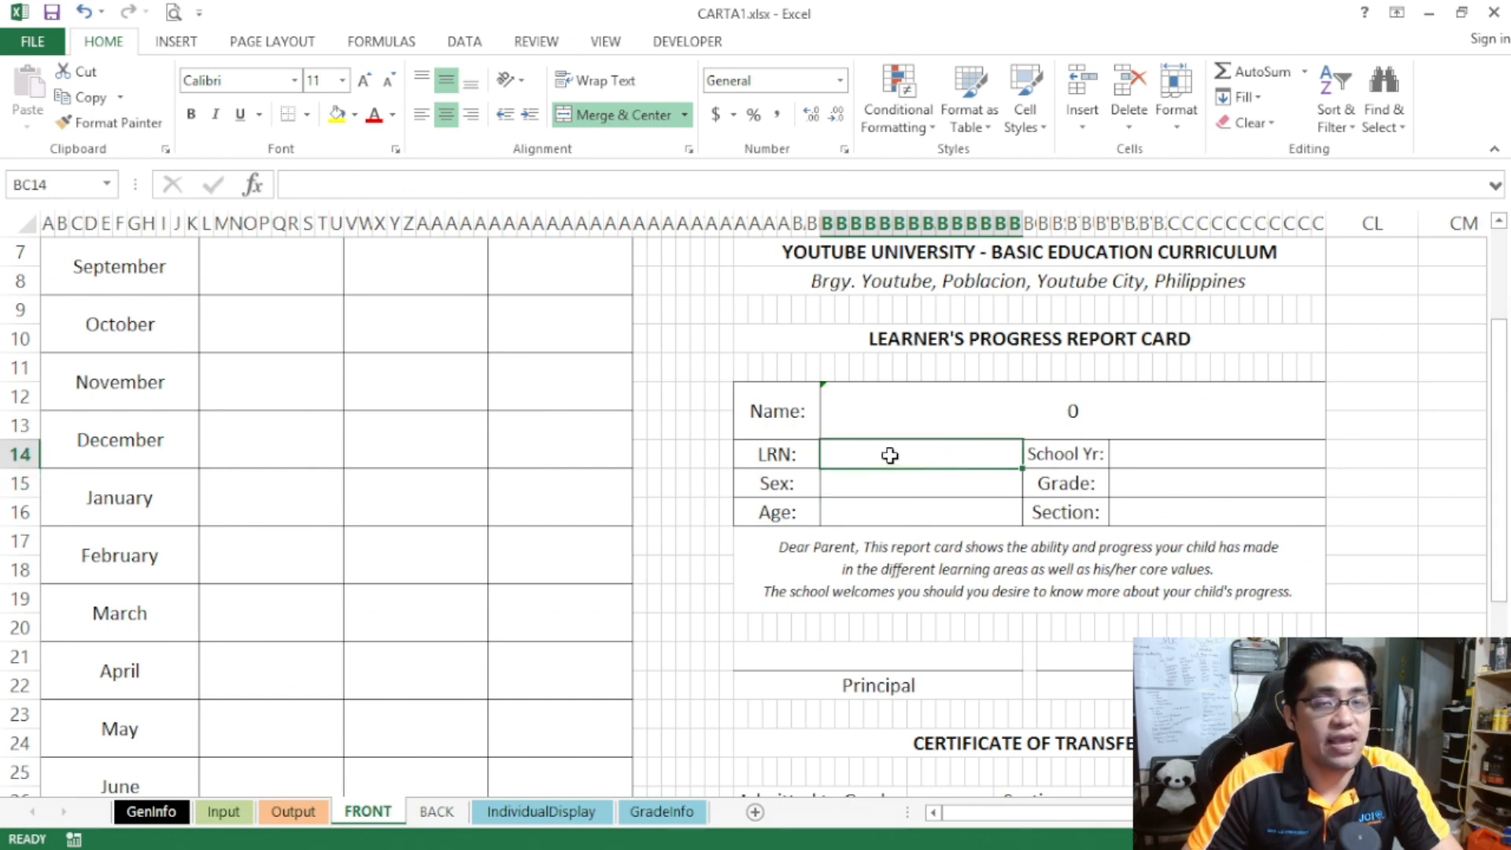
pyautogui.write('=')
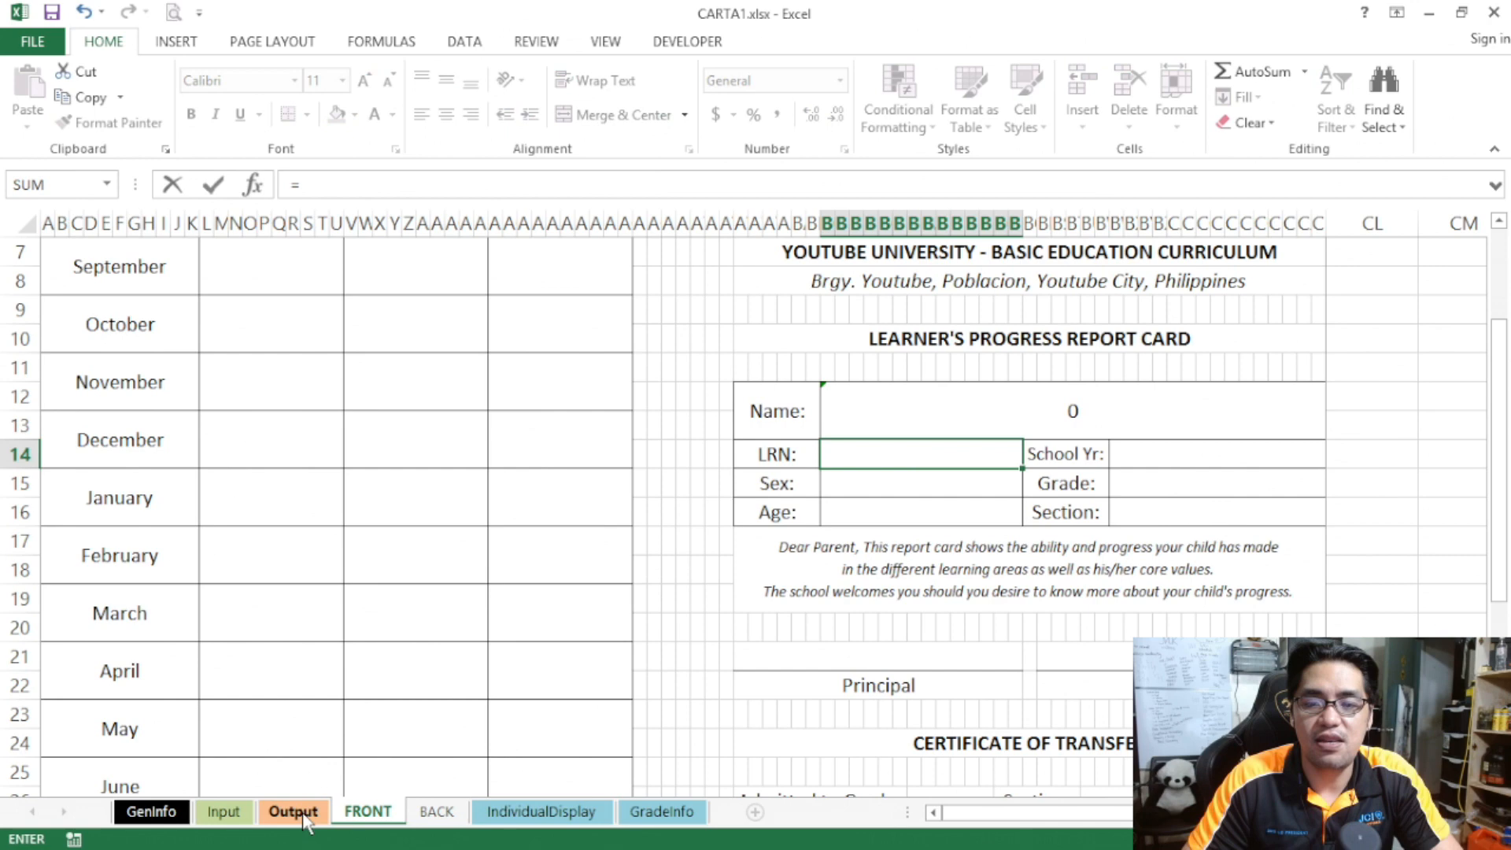
pyautogui.click(293, 812)
pyautogui.scroll(-3, 286, 594)
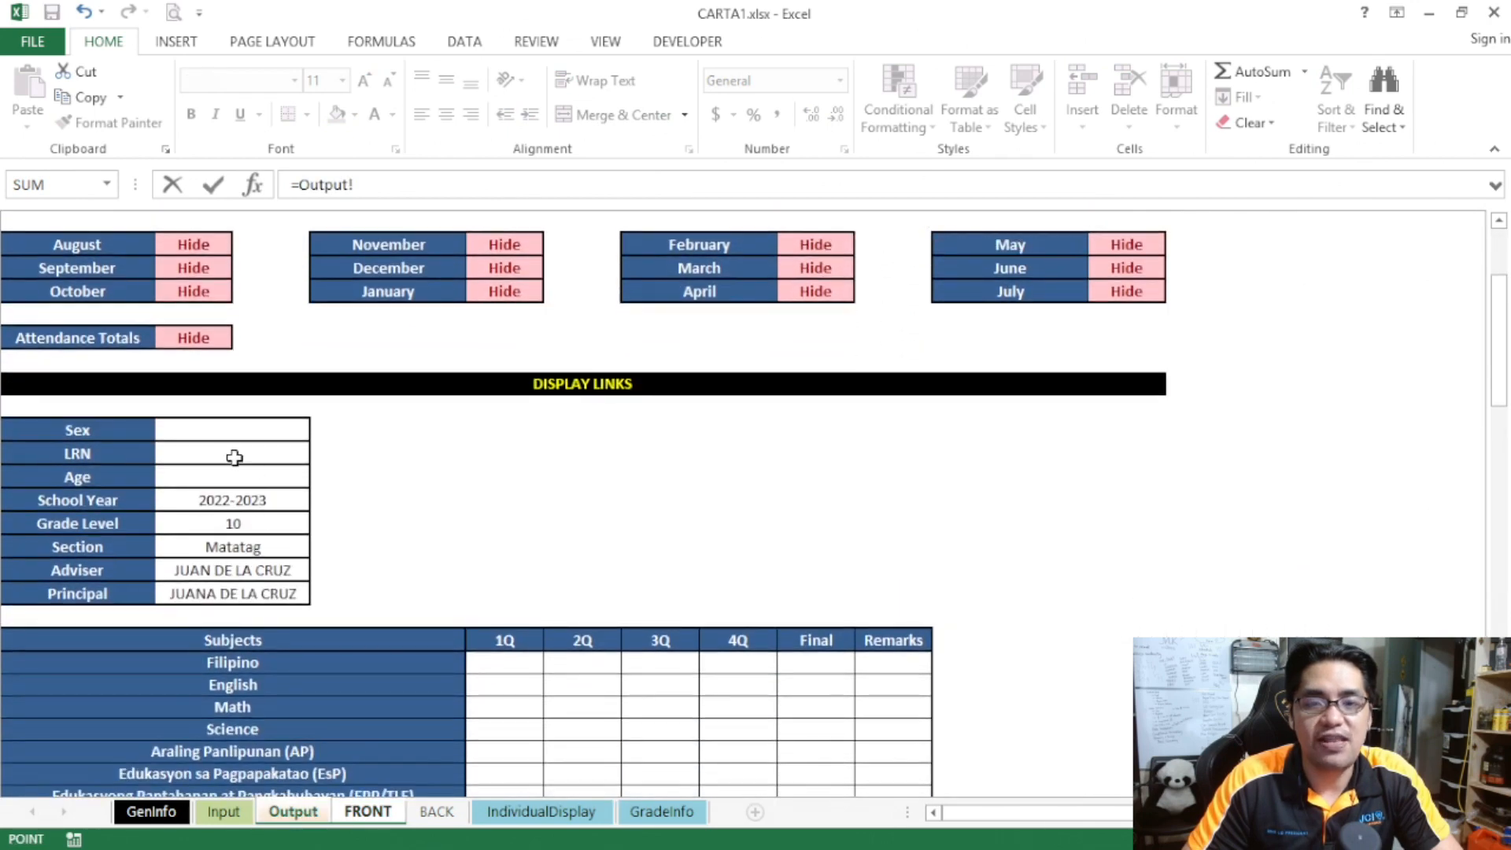
pyautogui.click(193, 455)
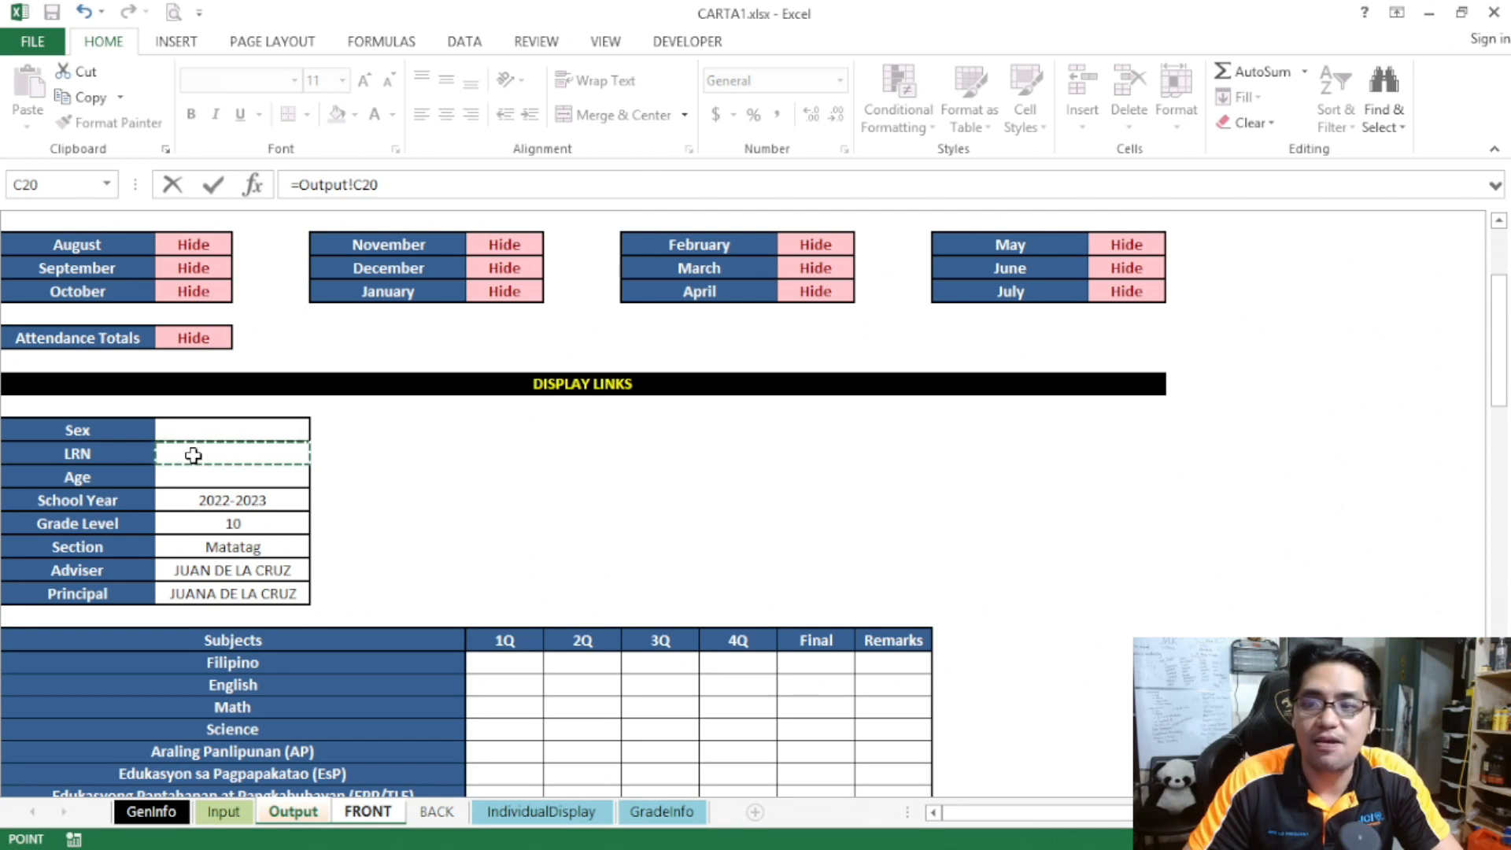
pyautogui.press('Return')
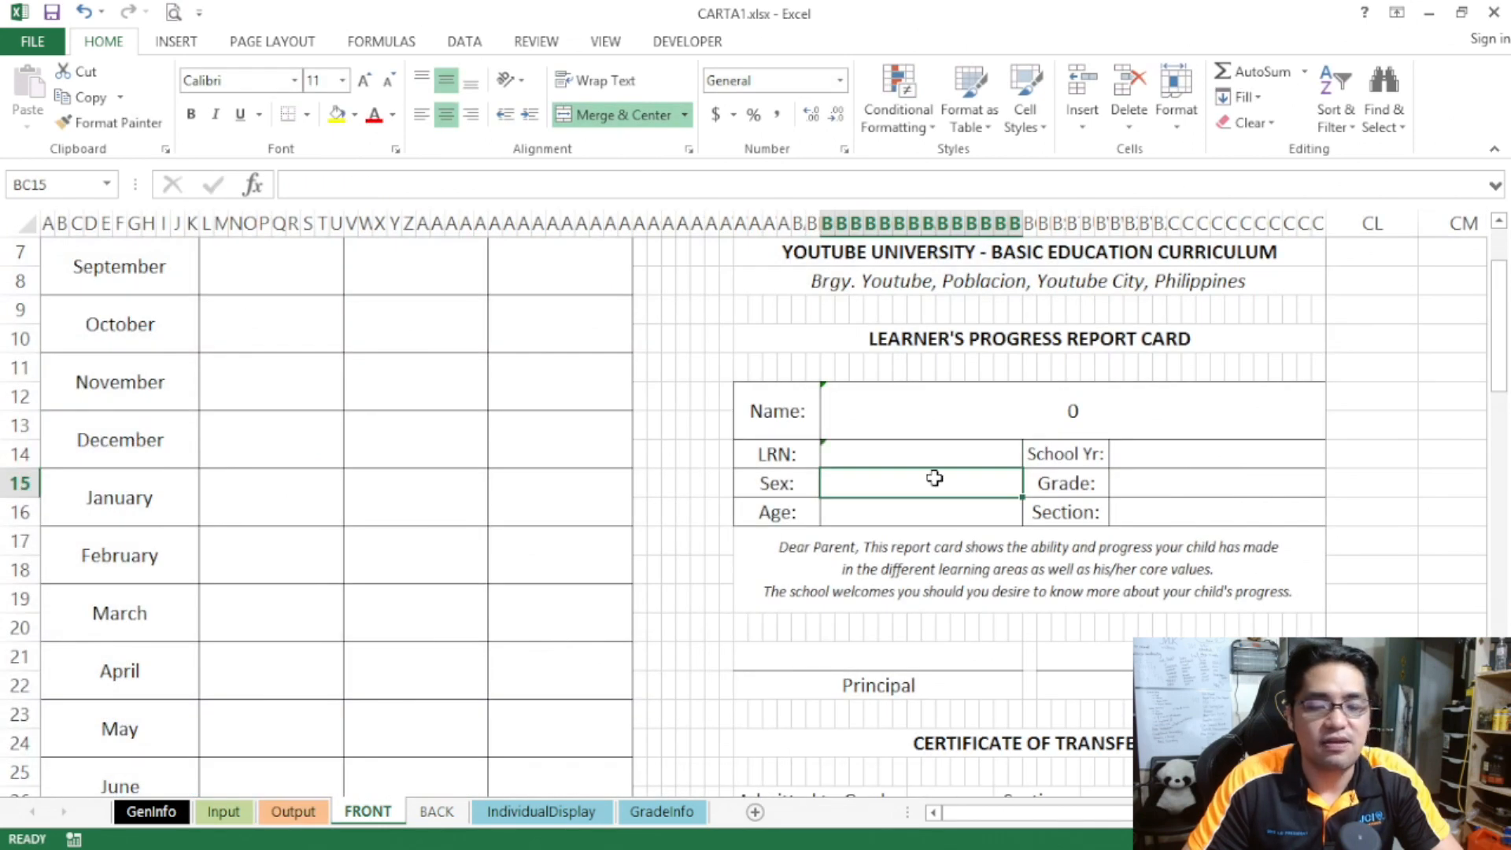
# - Link the FRONT sheet's Sex field to =Output!C19 and its Age field to the Output sheet's Age cell
pyautogui.write('=')
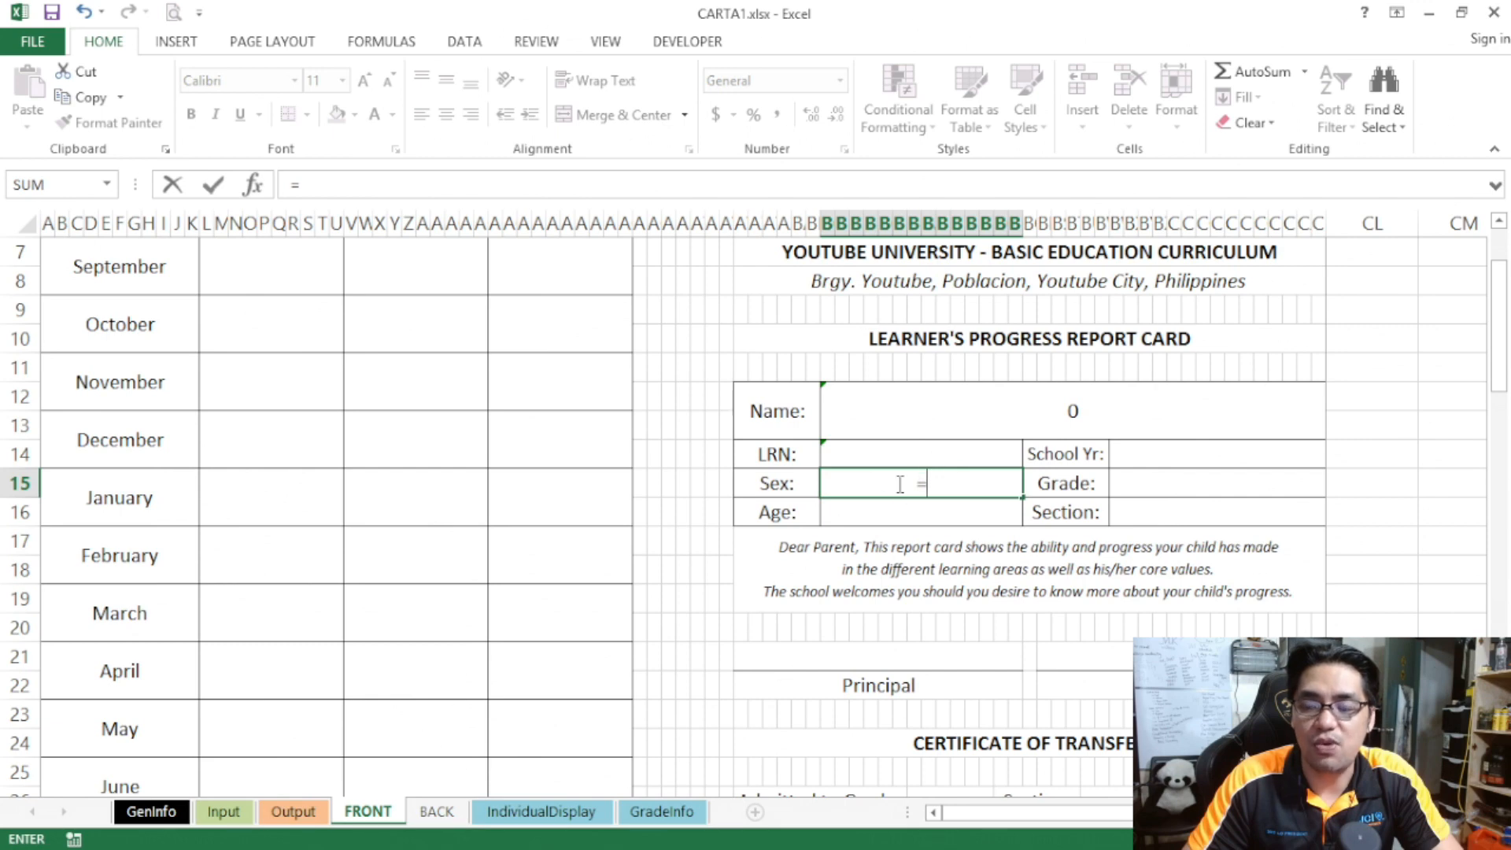
pyautogui.click(296, 812)
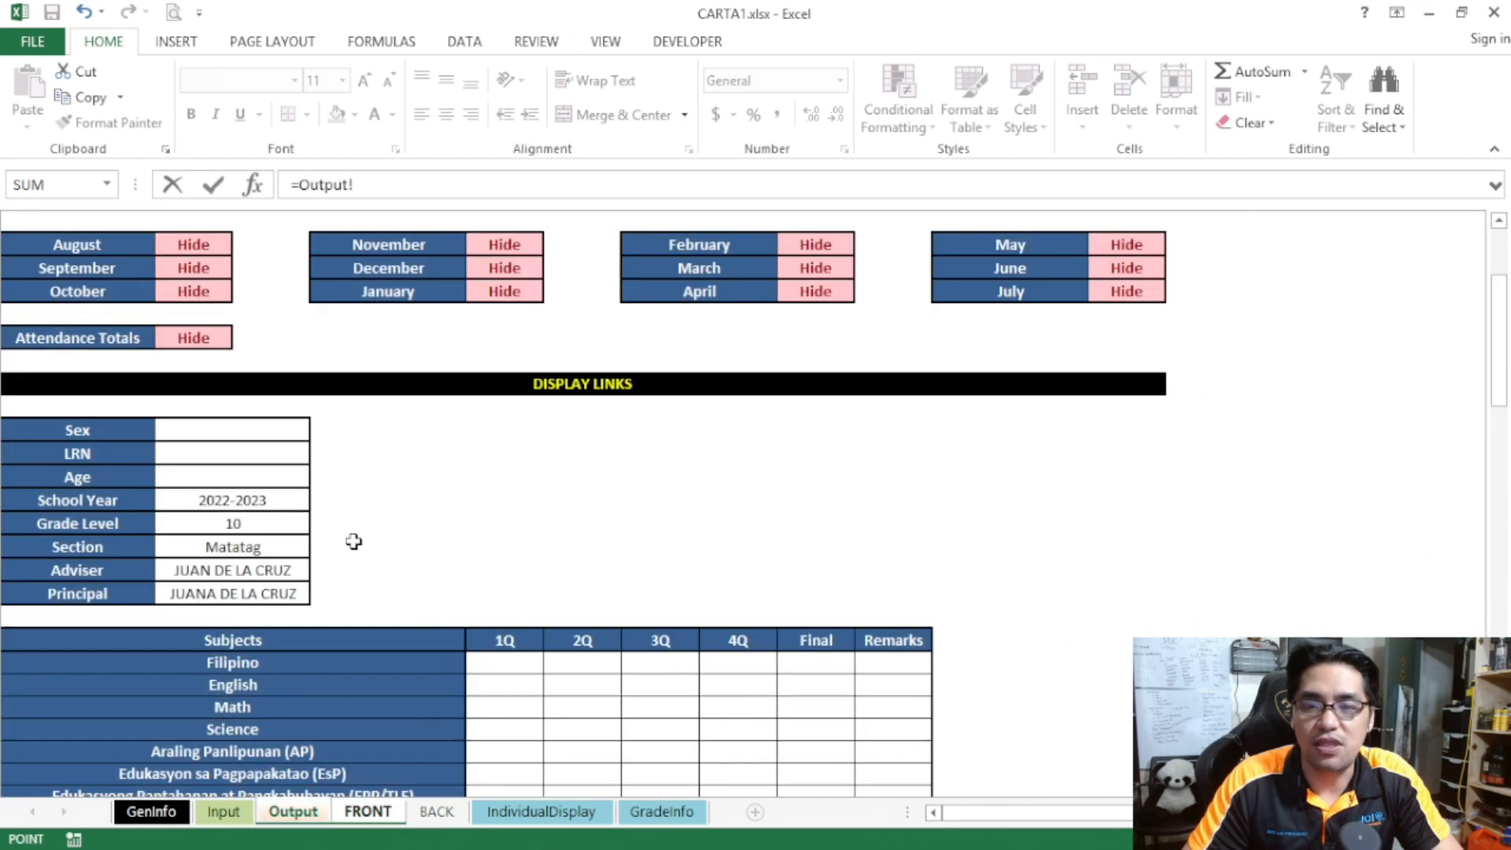
pyautogui.click(203, 429)
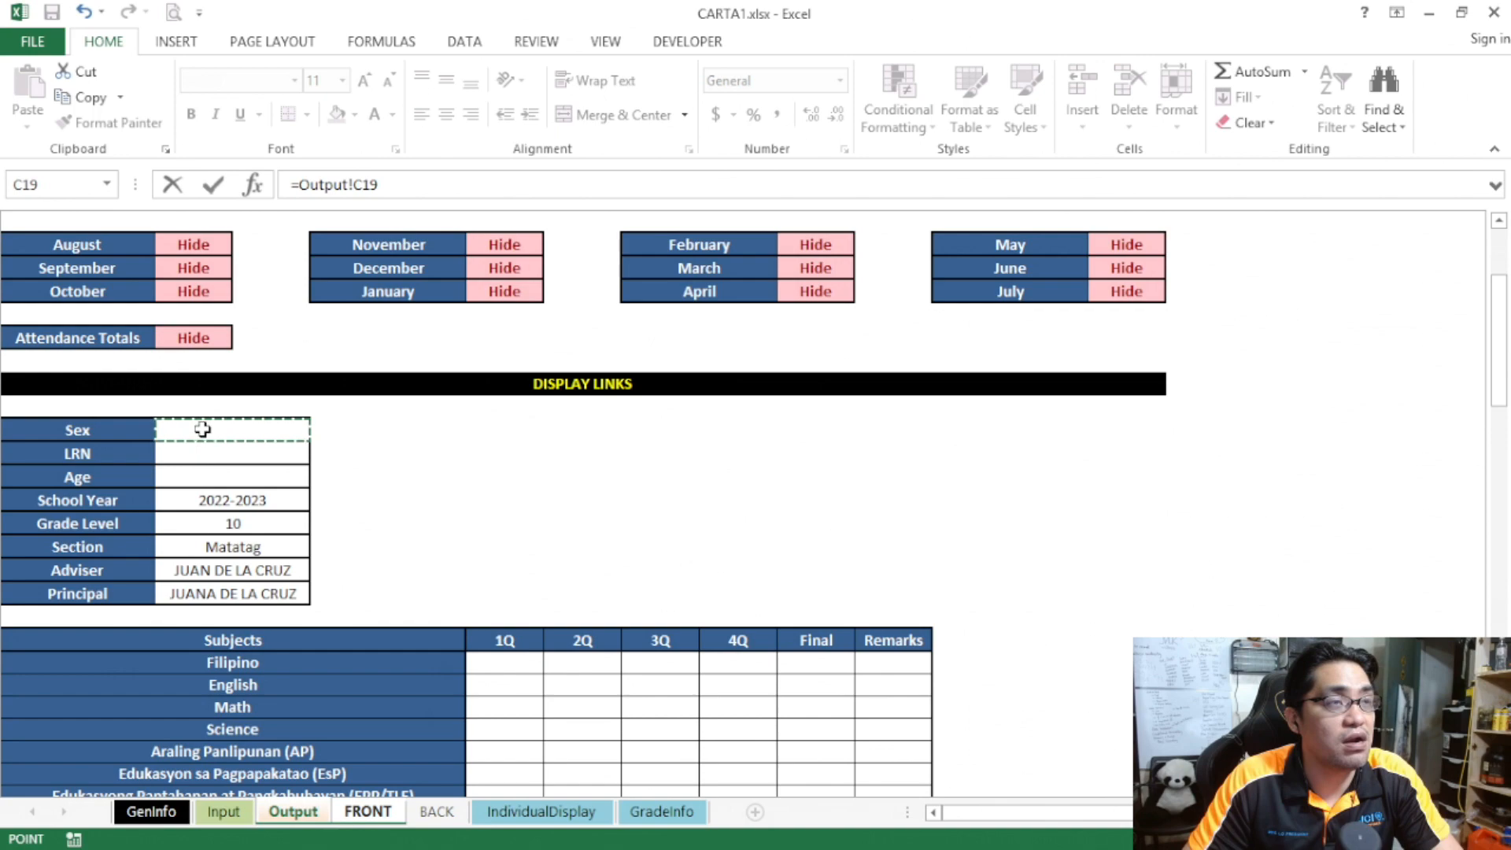
pyautogui.press('Return')
pyautogui.write('=')
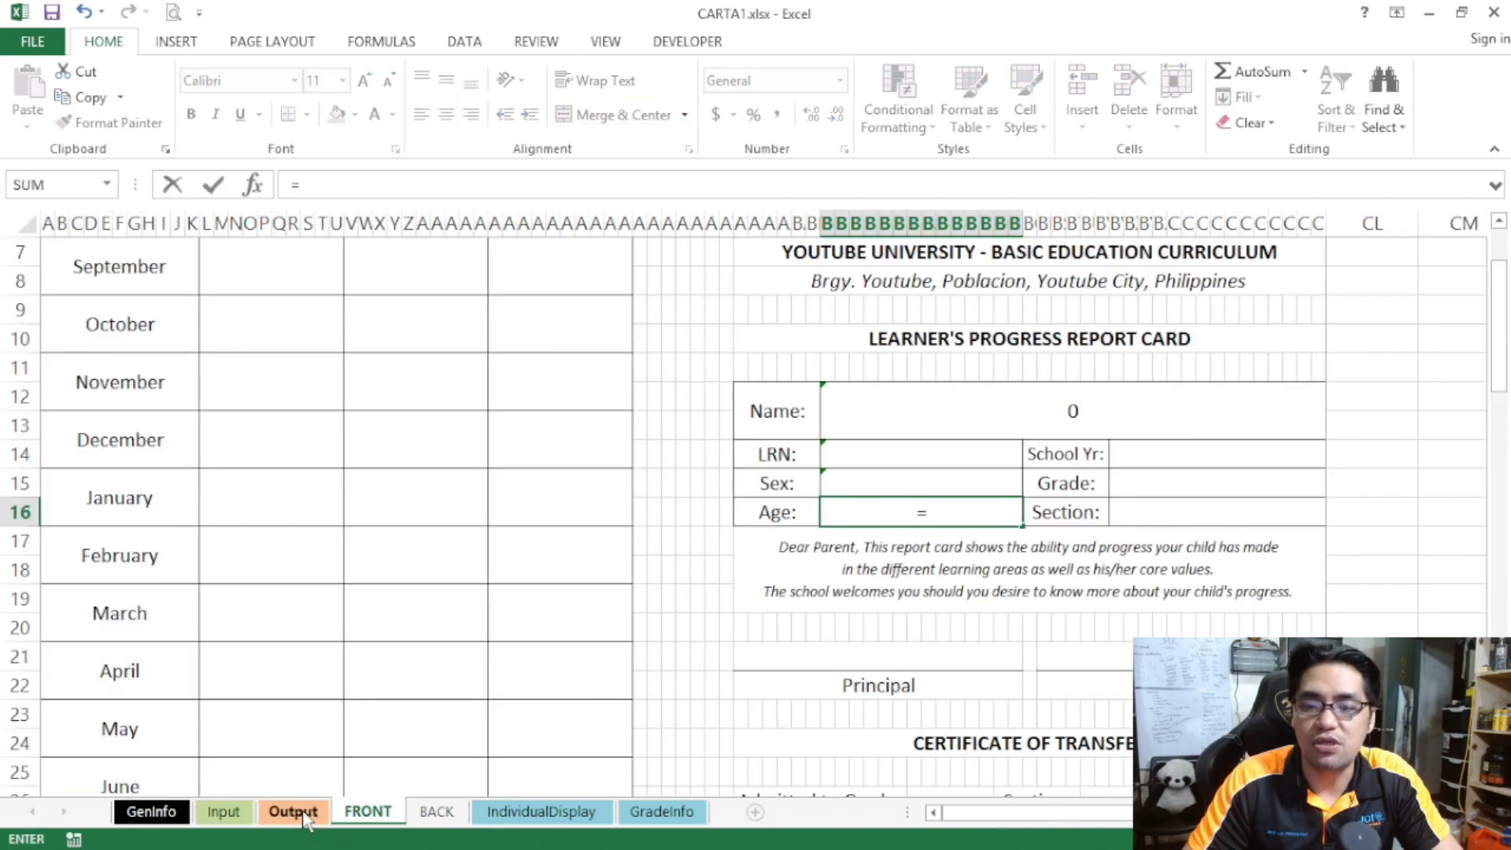
pyautogui.click(293, 812)
pyautogui.click(233, 487)
pyautogui.press('Return')
# - Link the FRONT sheet's School Yr field to the Output sheet's School Year and its Grade field to =Output!C23
pyautogui.write('=')
pyautogui.click(315, 813)
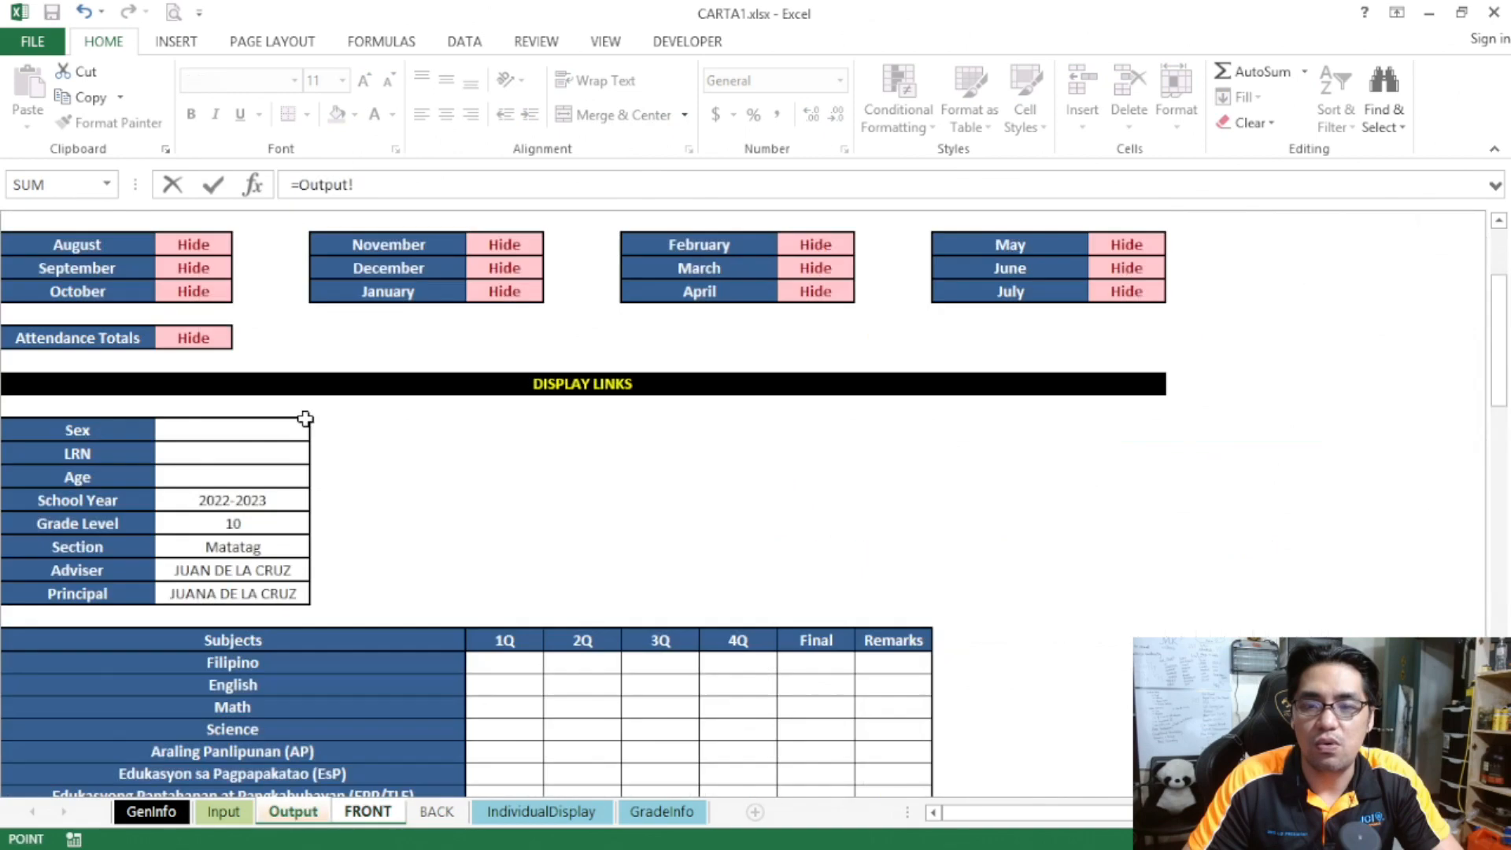
pyautogui.click(268, 504)
pyautogui.press('Return')
pyautogui.write('=')
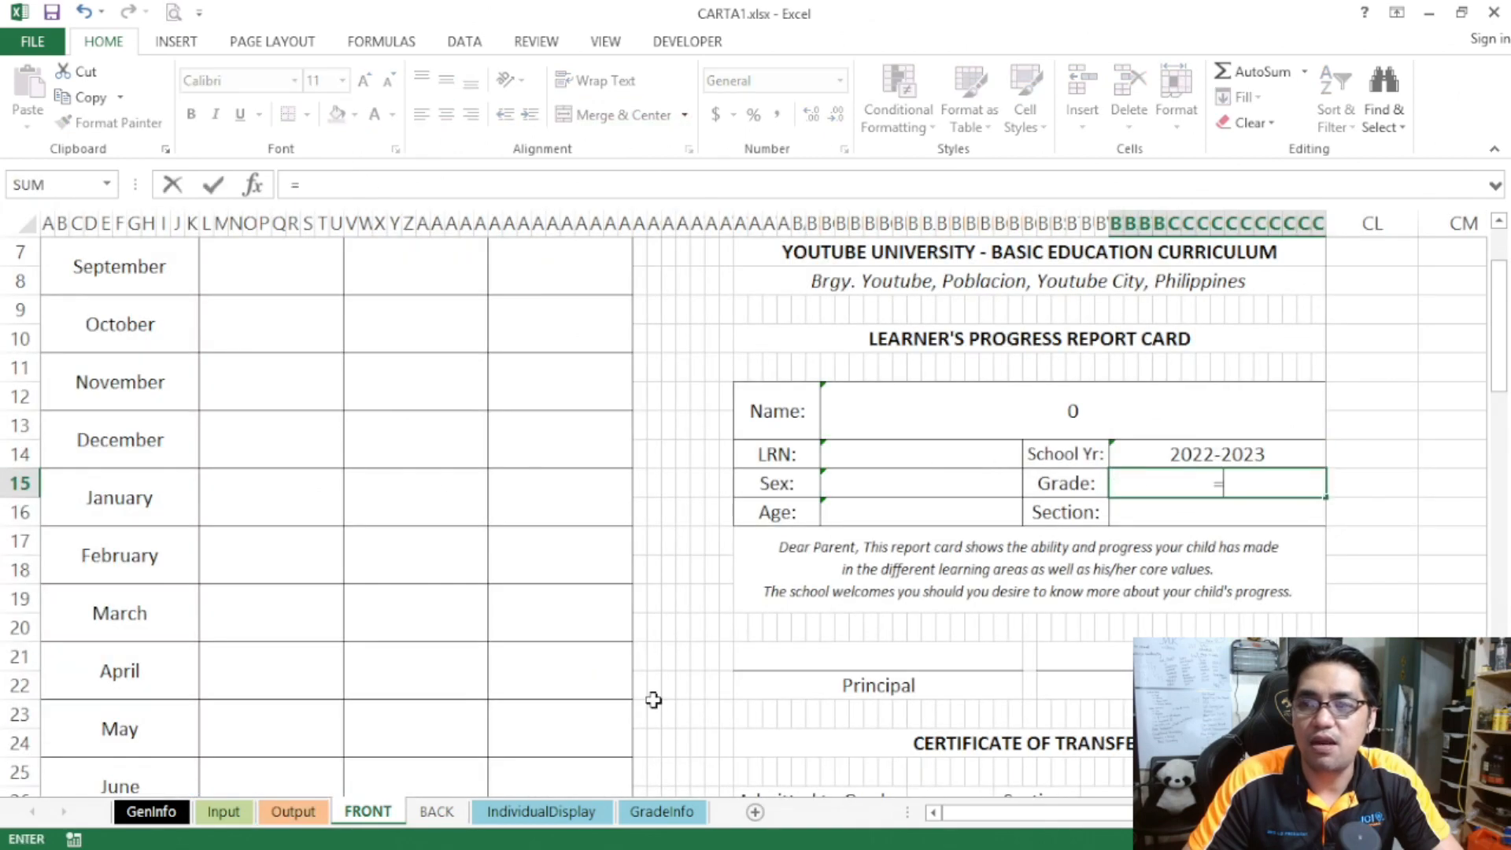
pyautogui.click(305, 813)
pyautogui.click(227, 523)
pyautogui.press('Return')
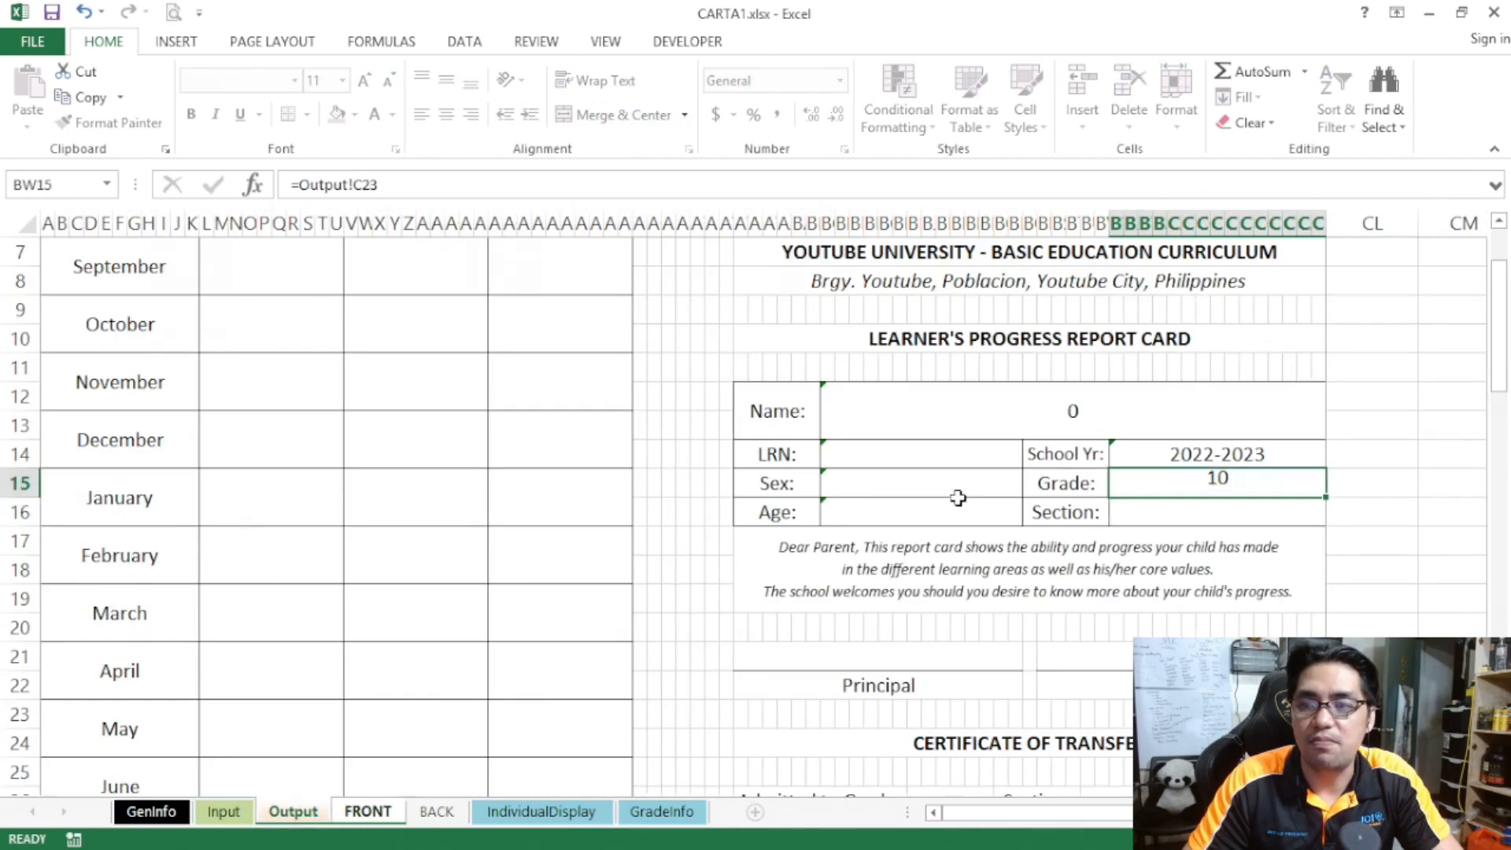
# - Link the FRONT sheet's Section field to the Section display link on the Output sheet
pyautogui.write('=')
pyautogui.click(293, 811)
pyautogui.click(239, 547)
pyautogui.press('Return')
# - Link the name line above Principal on the FRONT sheet to the Output sheet's Principal cell
pyautogui.scroll(-1, 829, 685)
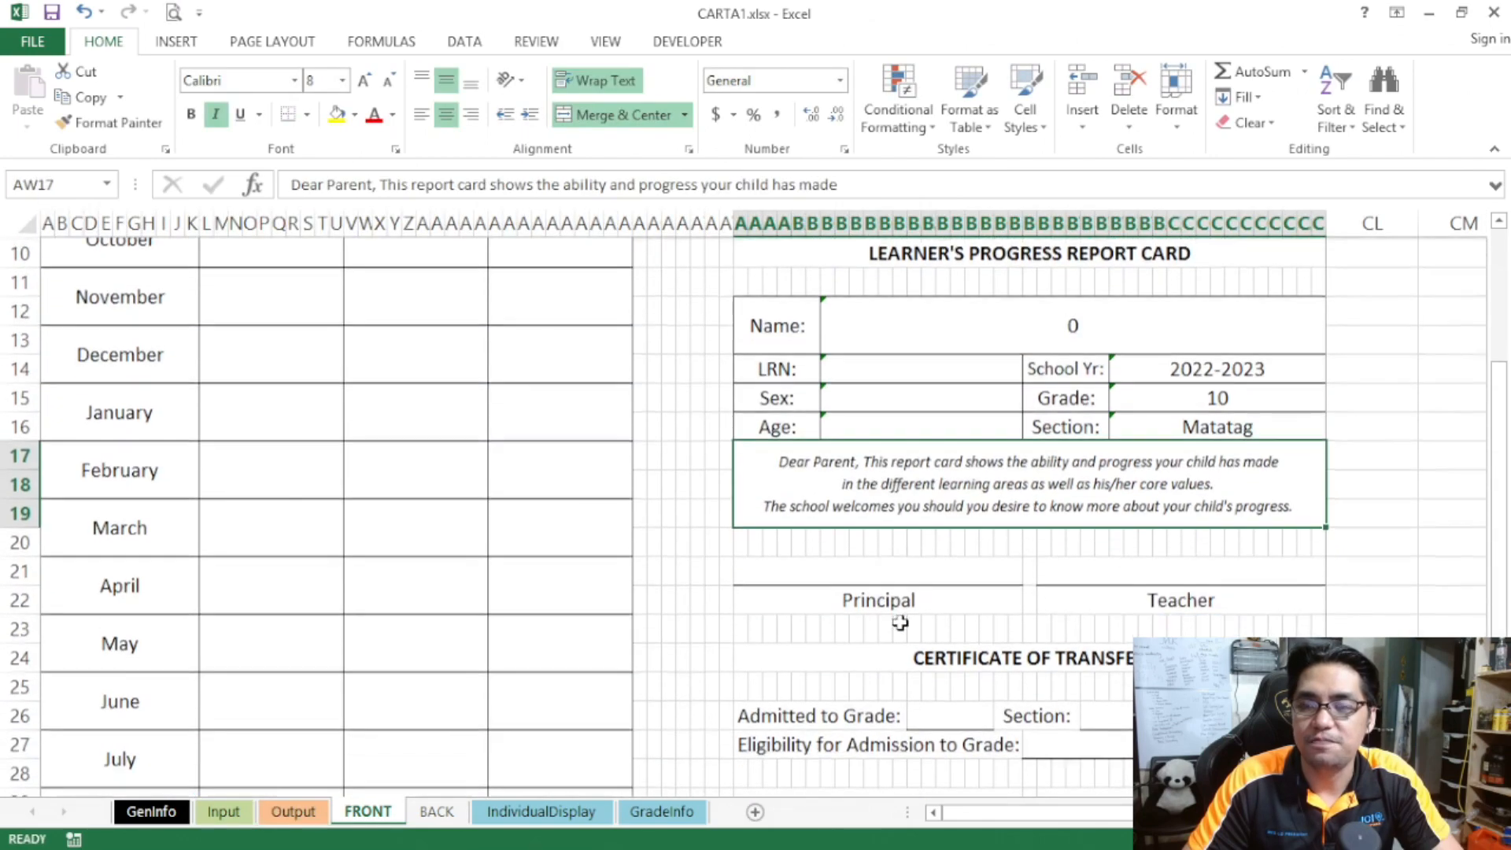
pyautogui.click(883, 565)
pyautogui.write('=')
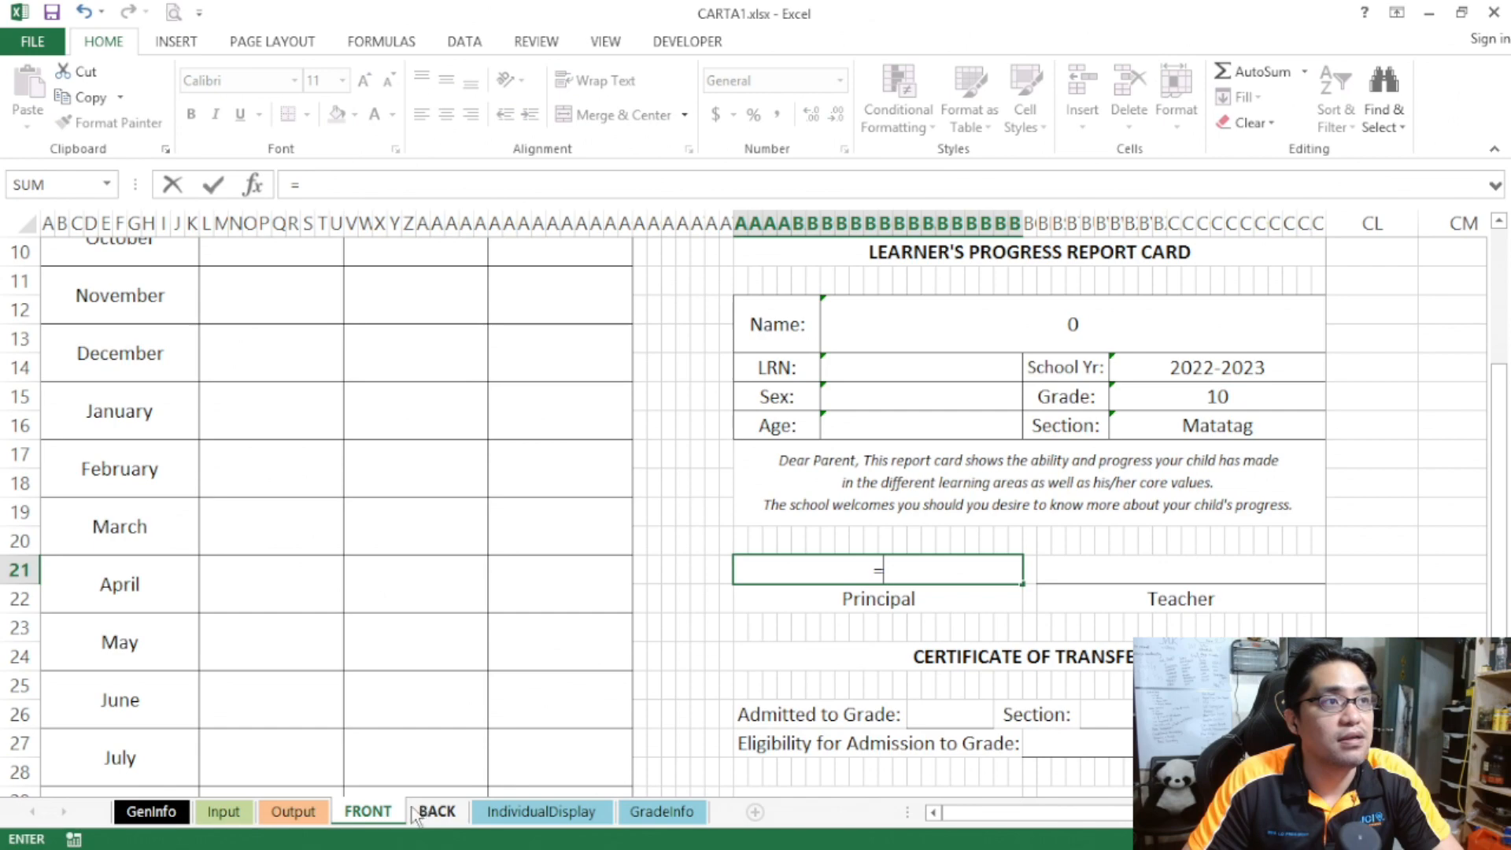
pyautogui.click(293, 811)
pyautogui.click(275, 591)
pyautogui.press('Return')
# - Link the name line above Teacher on the FRONT sheet to the Output sheet's Adviser cell
pyautogui.click(1162, 586)
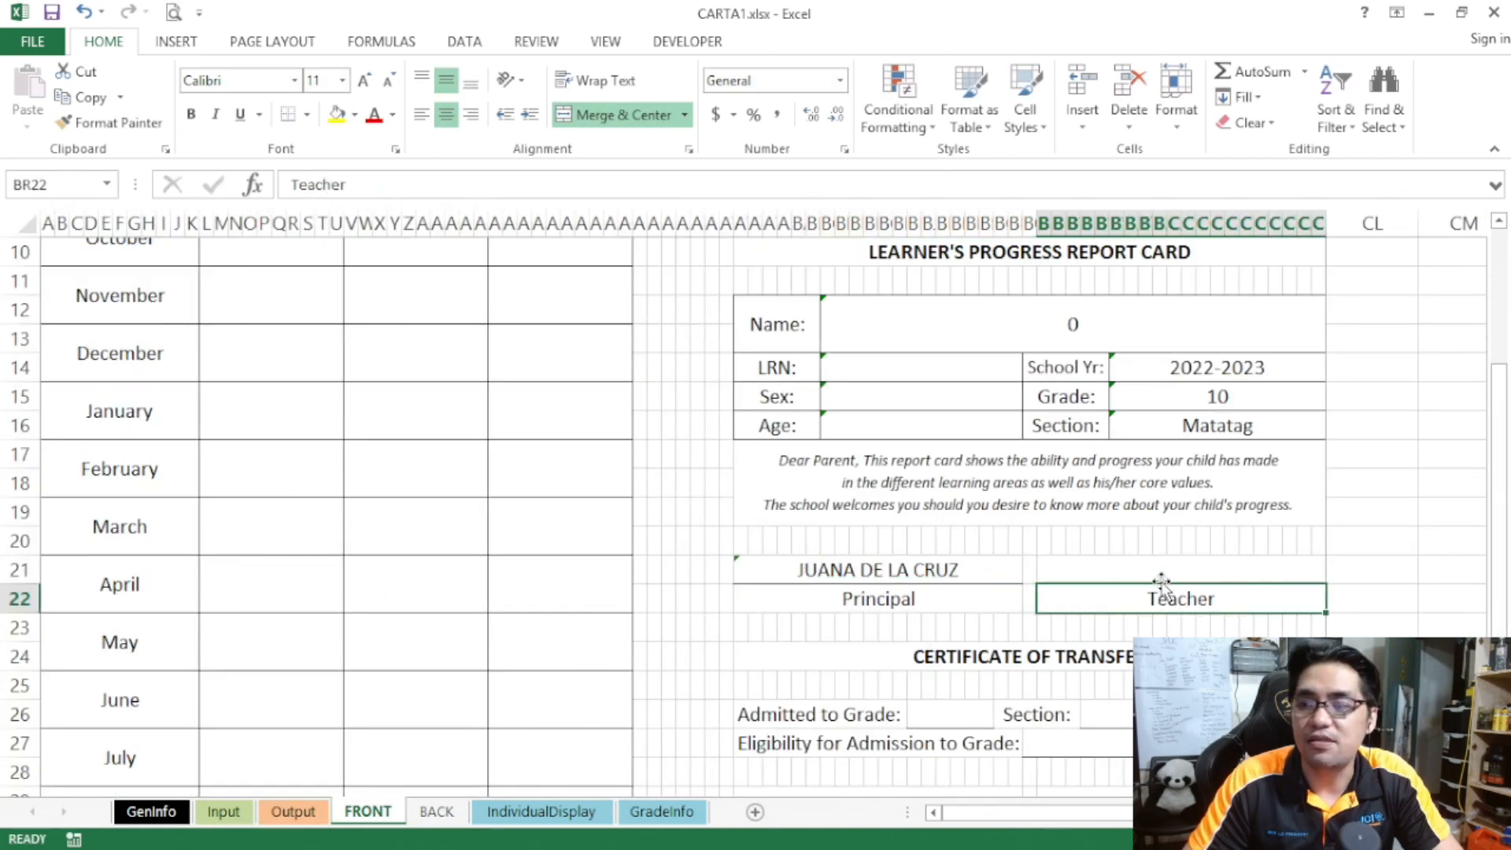
pyautogui.click(1161, 570)
pyautogui.write('=')
pyautogui.click(293, 812)
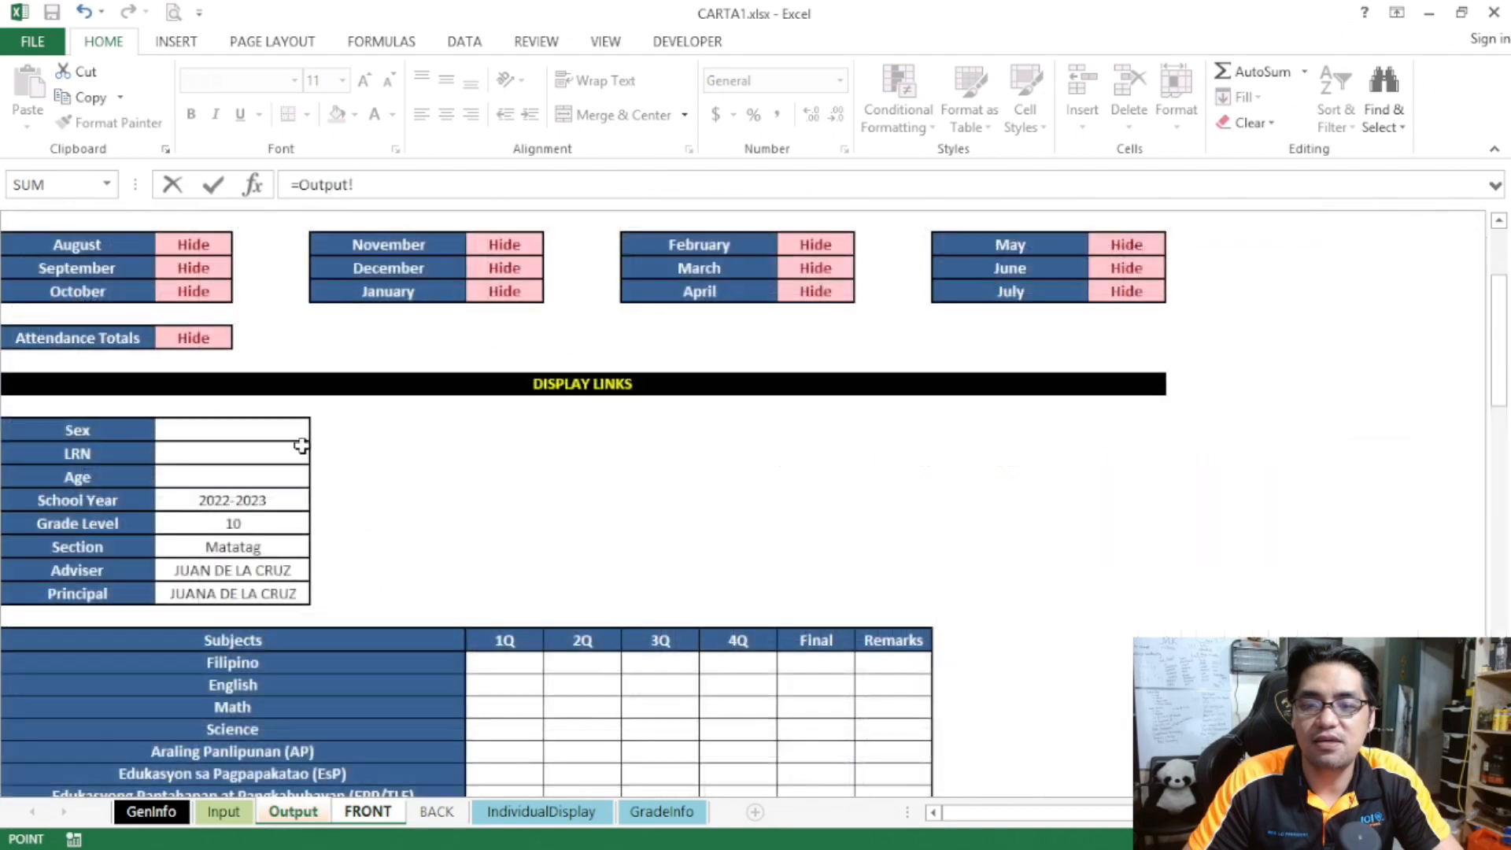
pyautogui.click(259, 572)
pyautogui.press('Return')
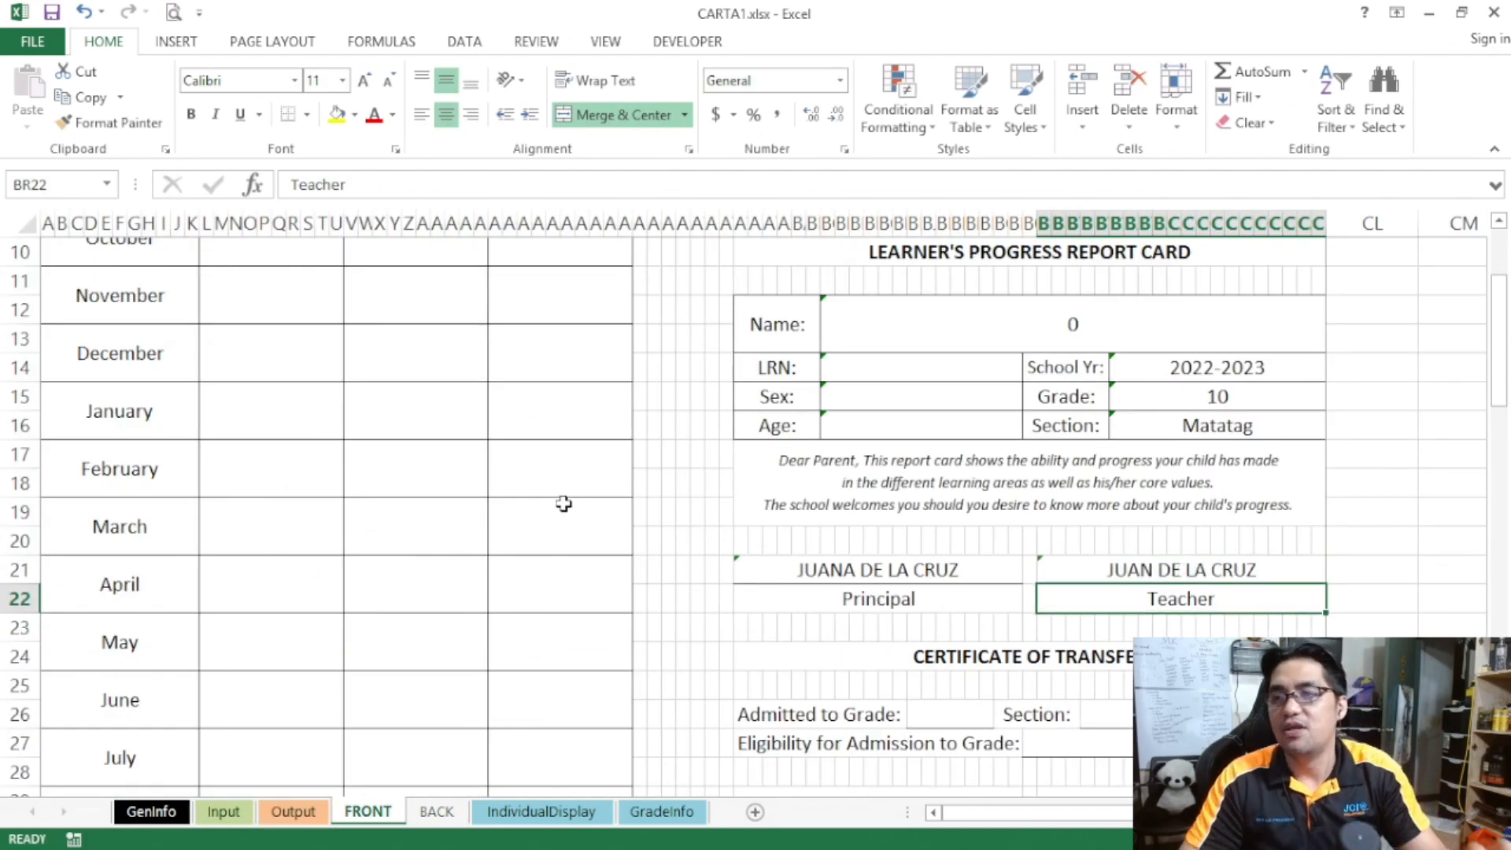
pyautogui.scroll(1, 564, 503)
pyautogui.scroll(1, 567, 504)
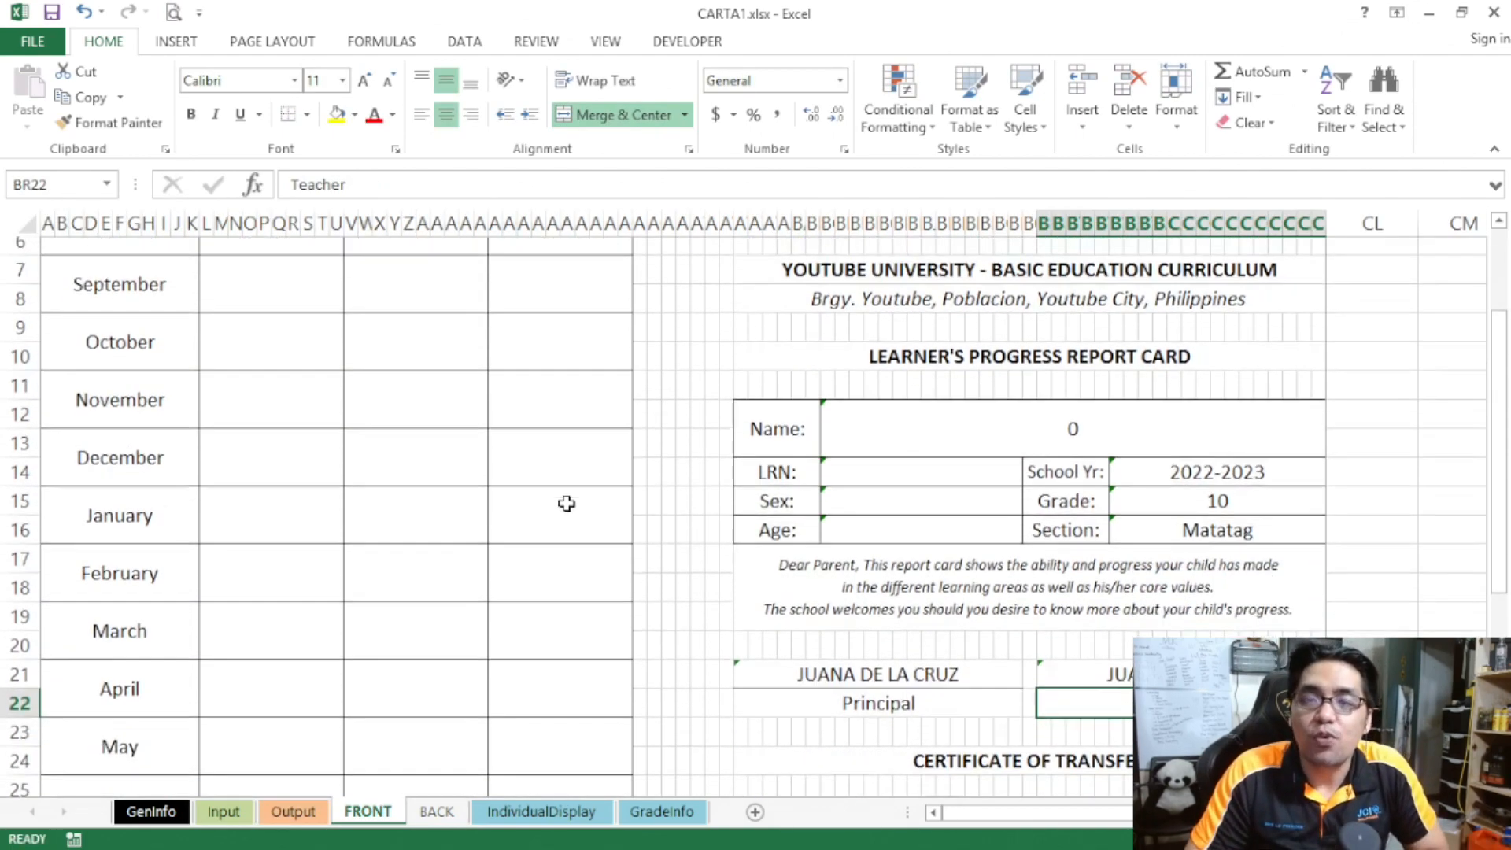
pyautogui.scroll(-1, 567, 504)
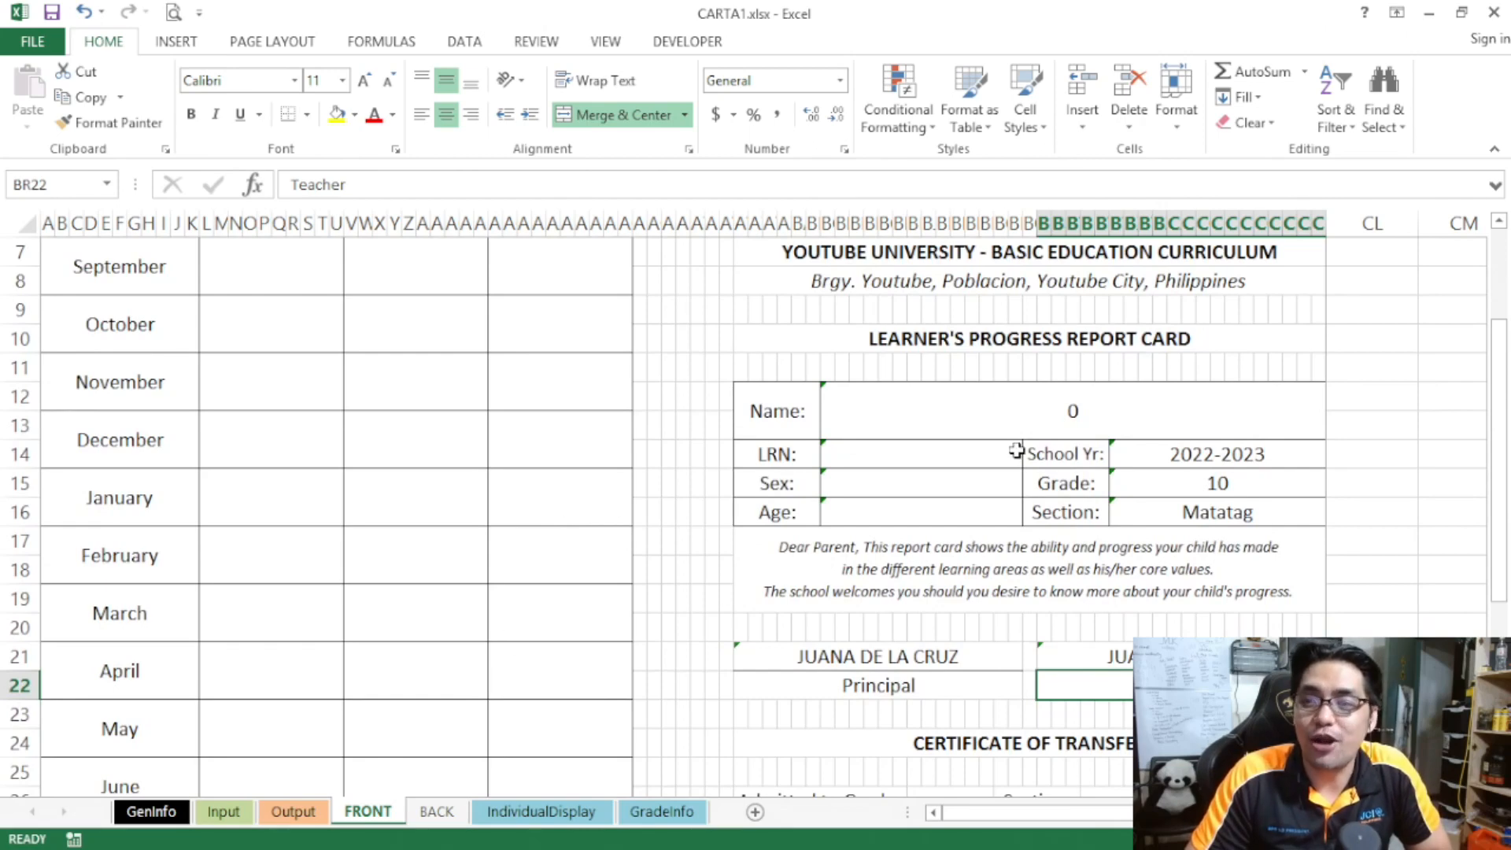
pyautogui.scroll(1, 1017, 451)
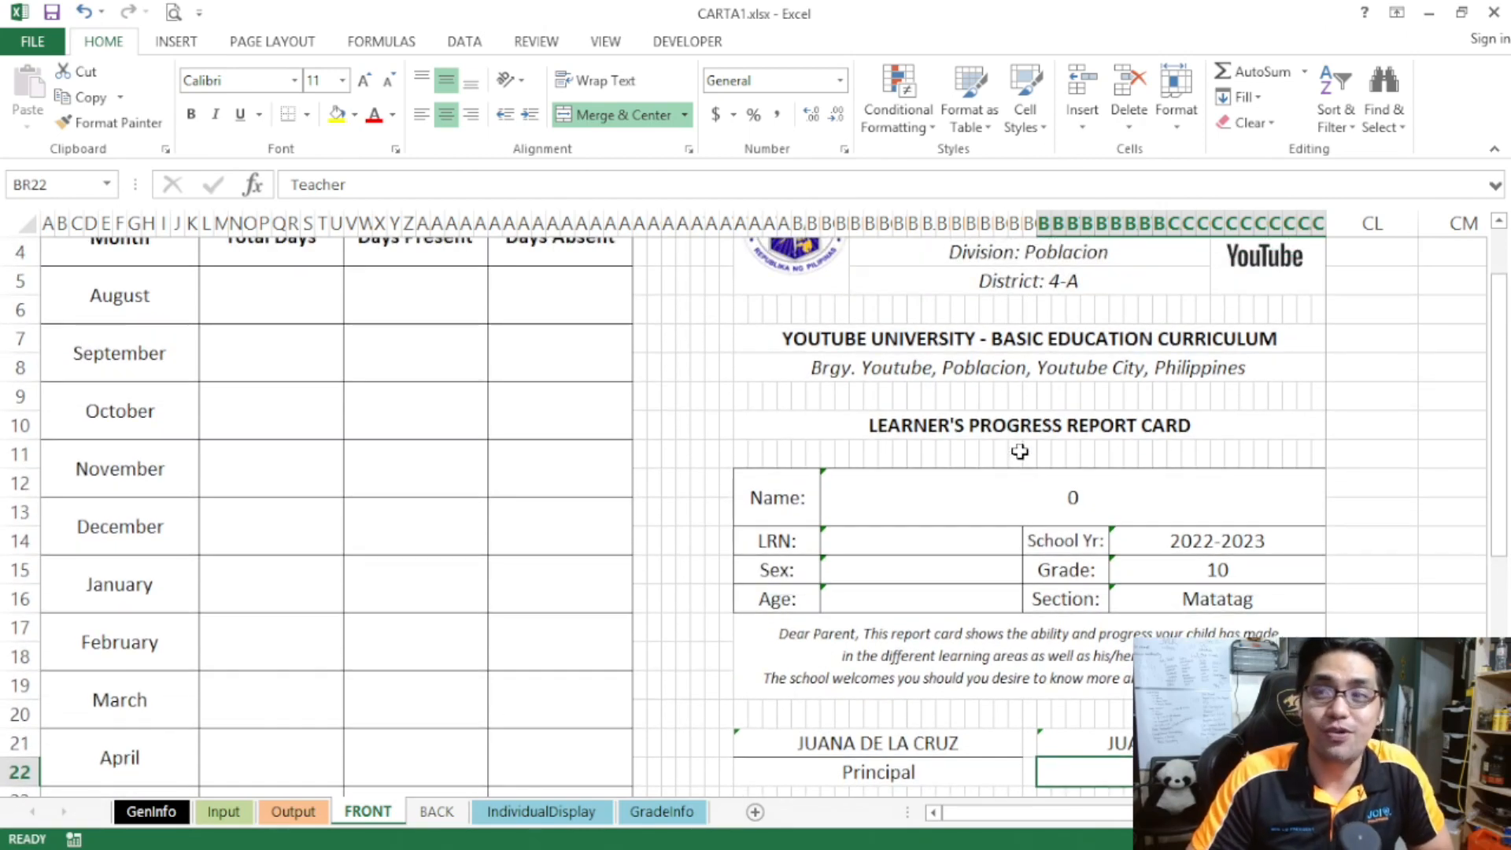
pyautogui.click(324, 792)
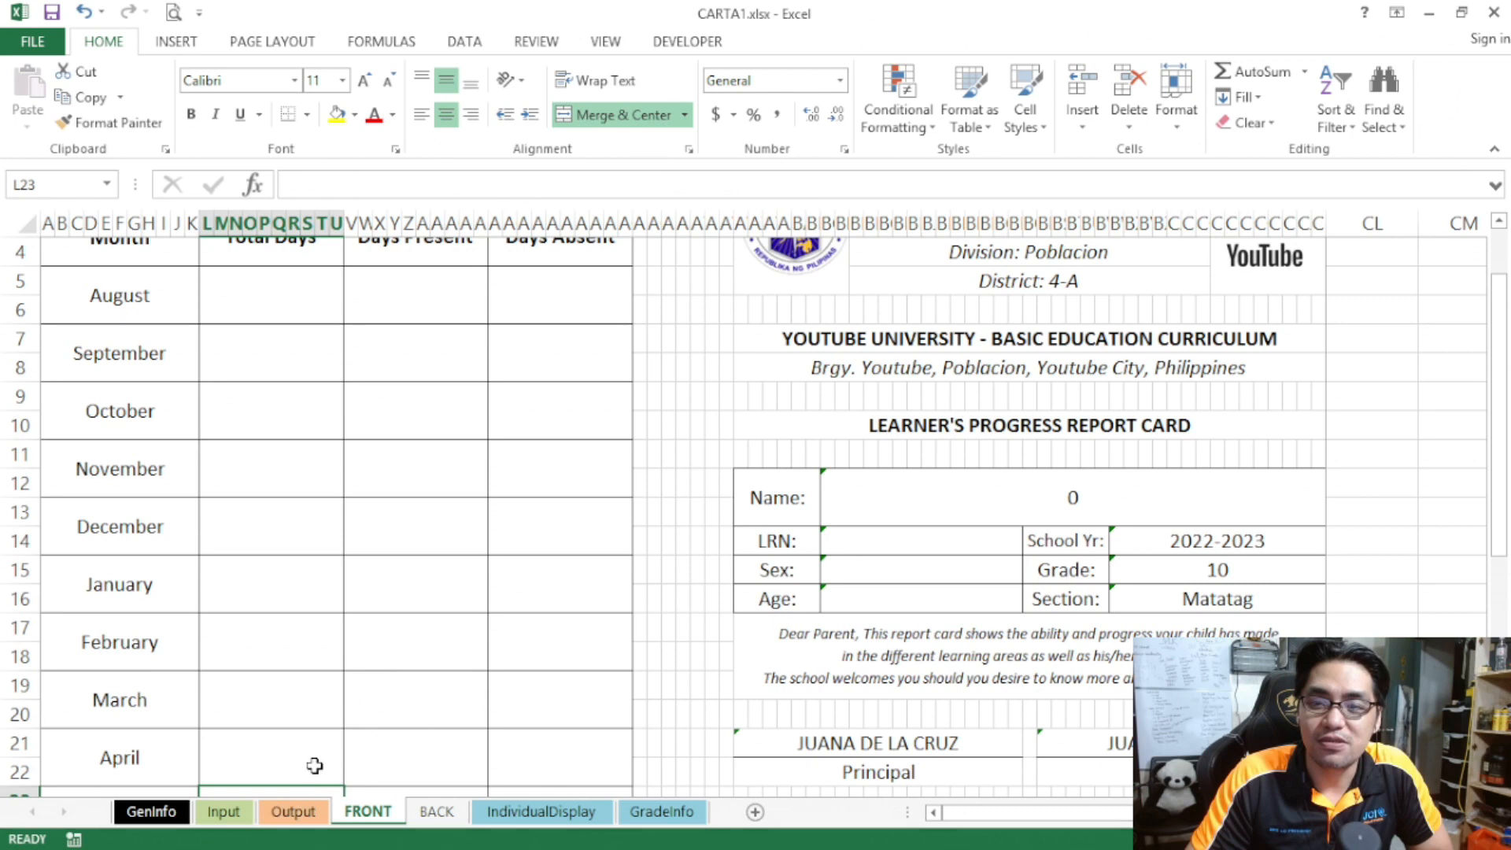
pyautogui.scroll(1, 323, 698)
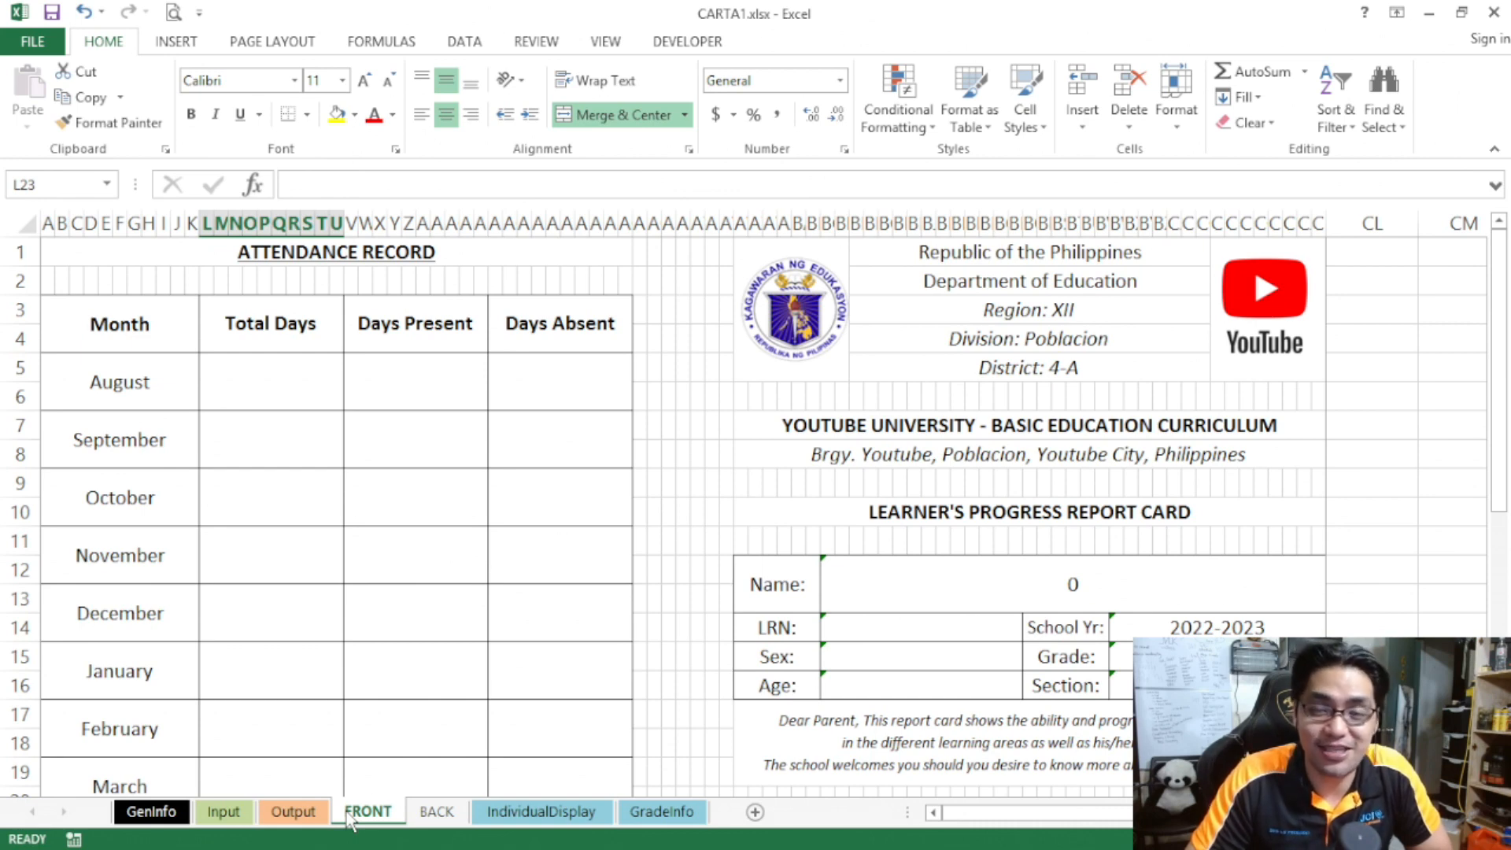
pyautogui.scroll(-2, 337, 663)
pyautogui.scroll(2, 334, 665)
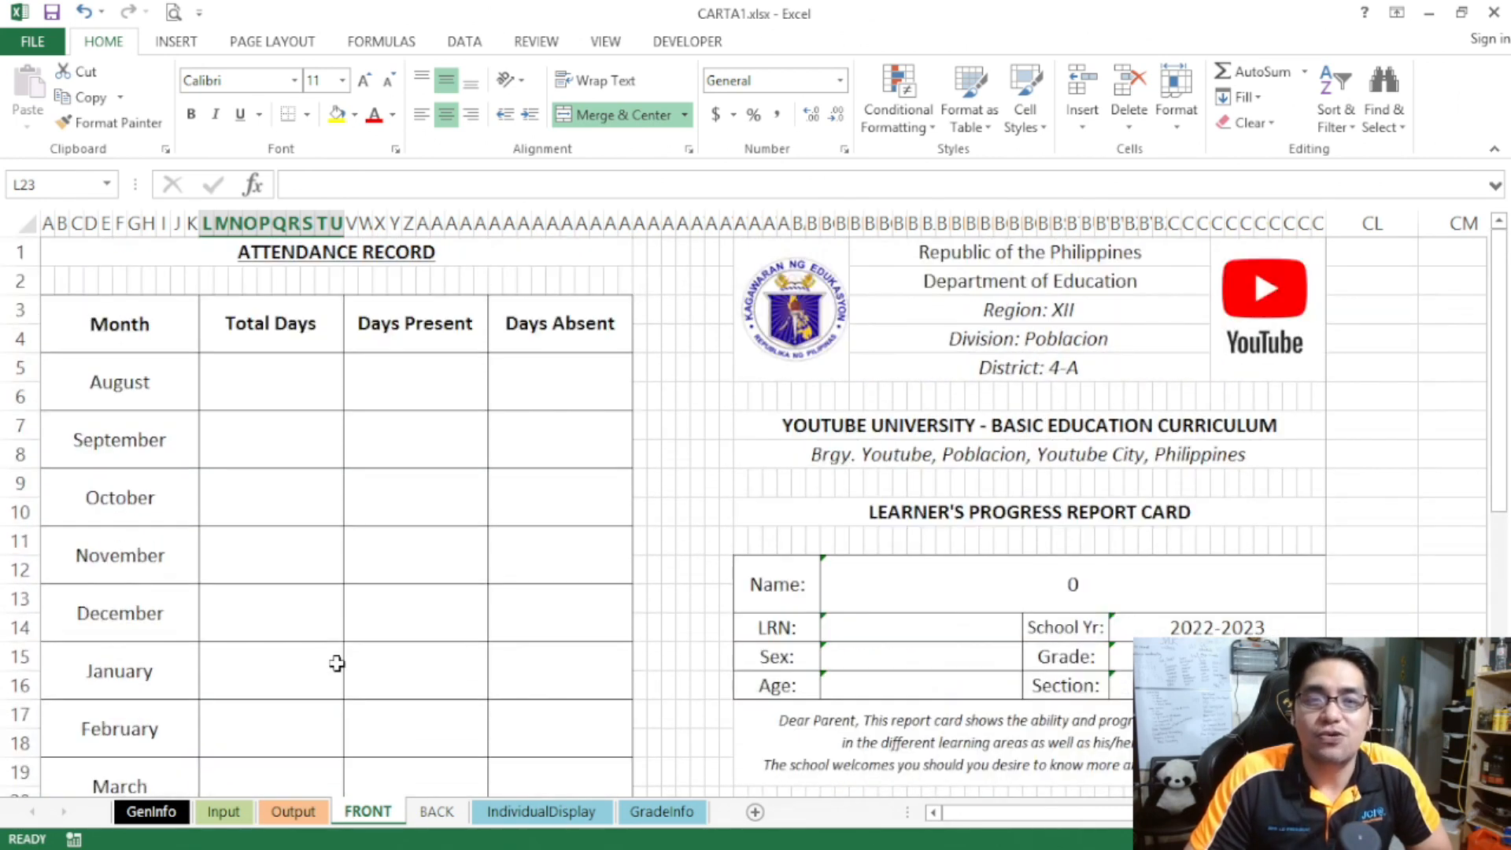
pyautogui.scroll(-1, 336, 664)
pyautogui.scroll(1, 337, 664)
pyautogui.scroll(-1, 337, 663)
pyautogui.scroll(1, 337, 663)
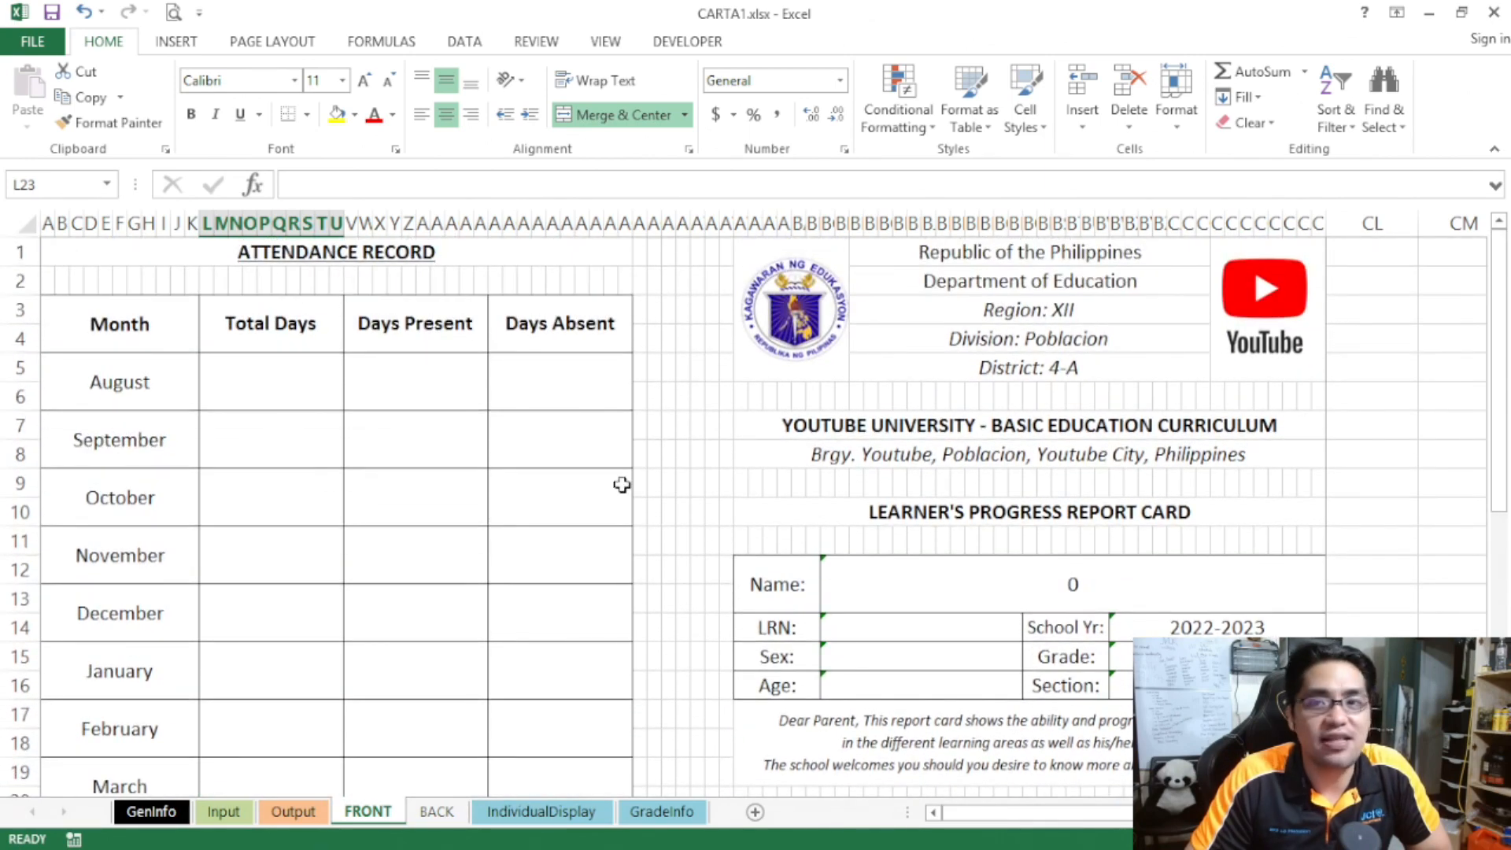
# - Link August's Total Days in the FRONT sheet's attendance record to =Output!C56
pyautogui.click(299, 401)
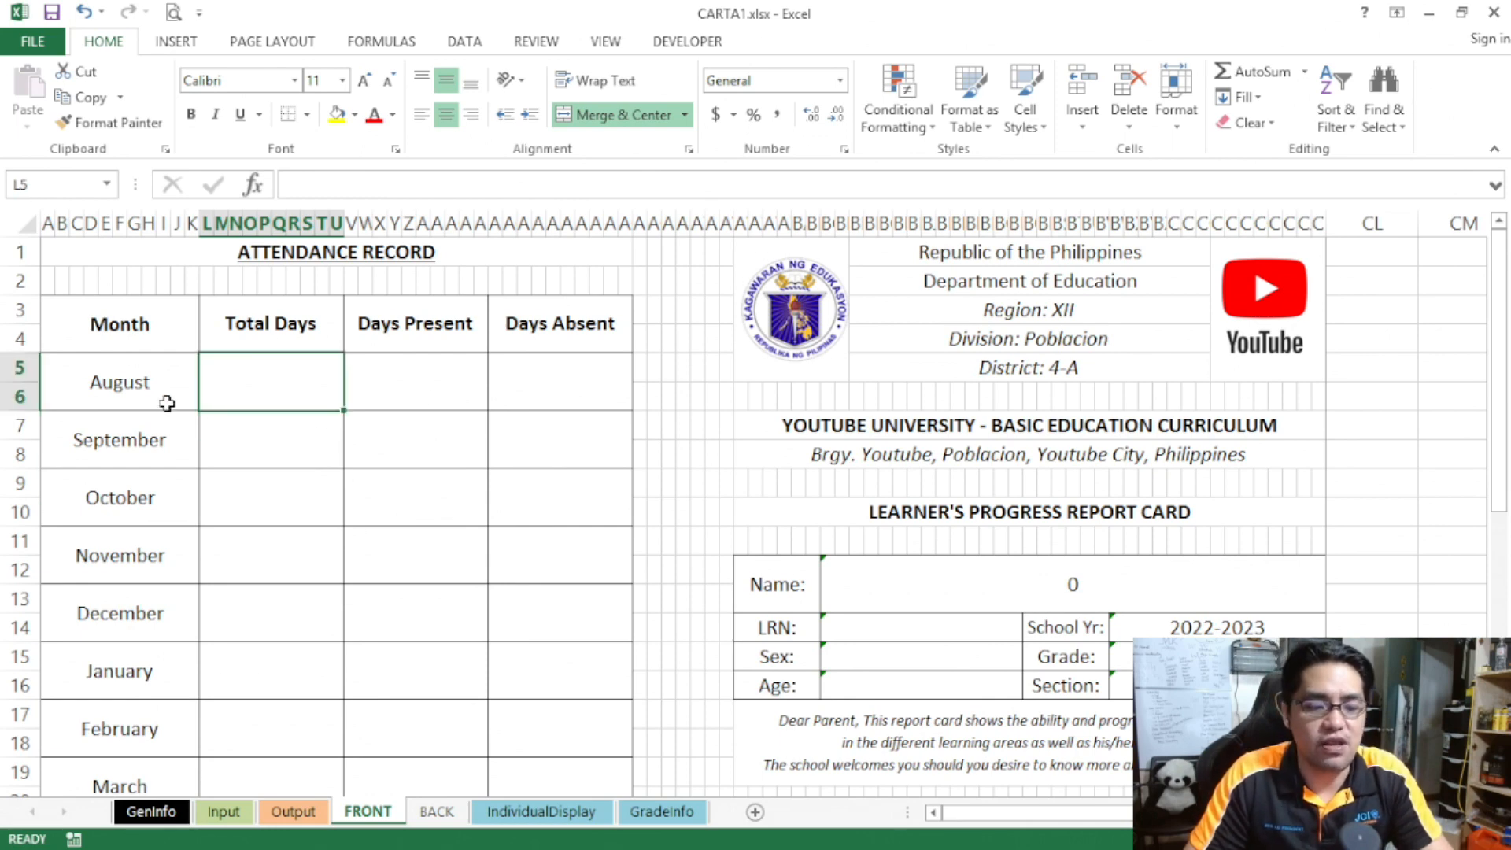
pyautogui.write('=')
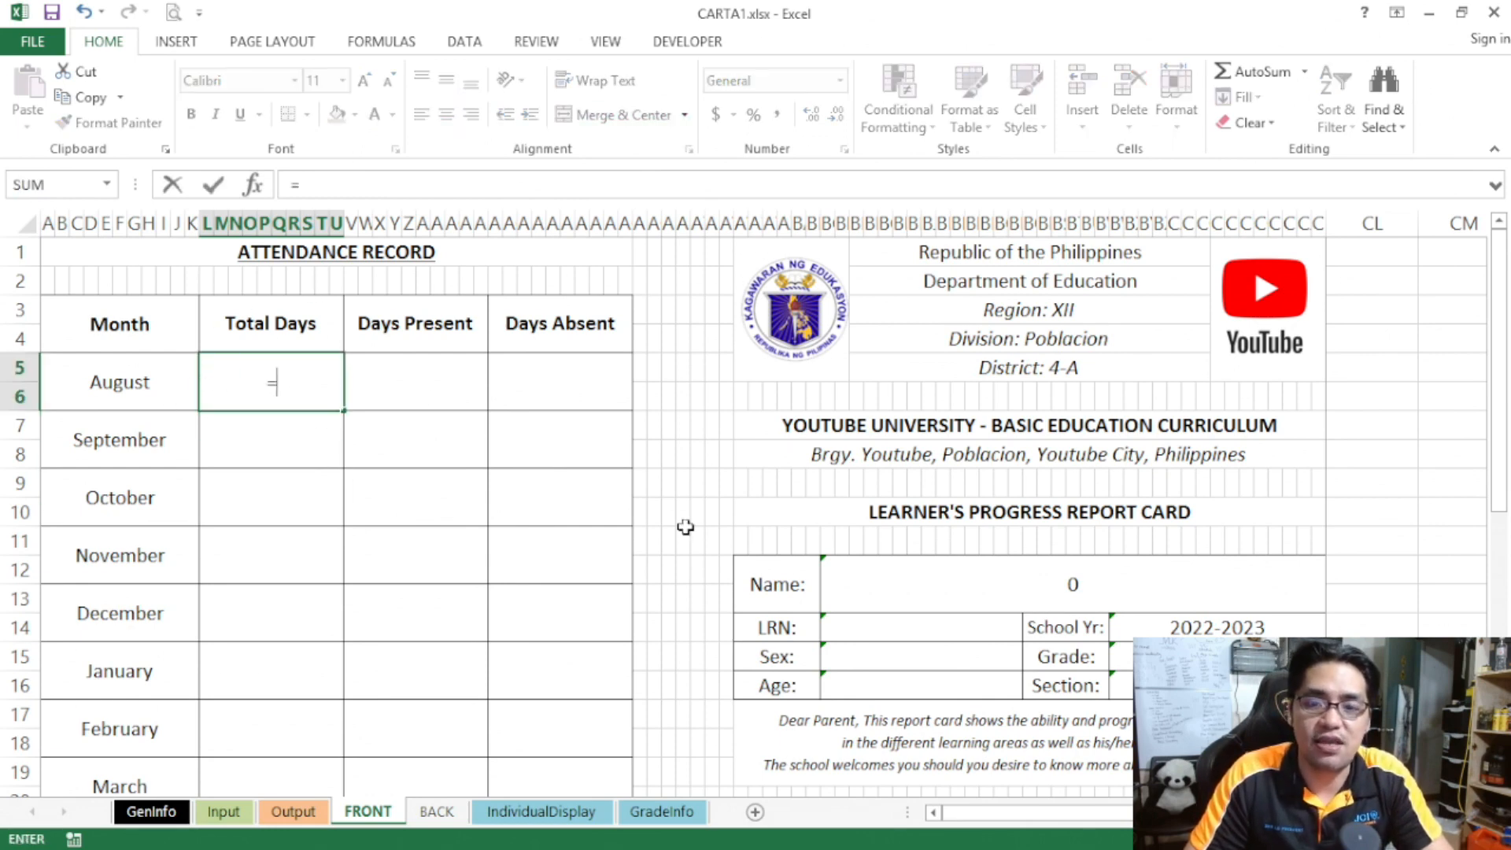
pyautogui.click(292, 812)
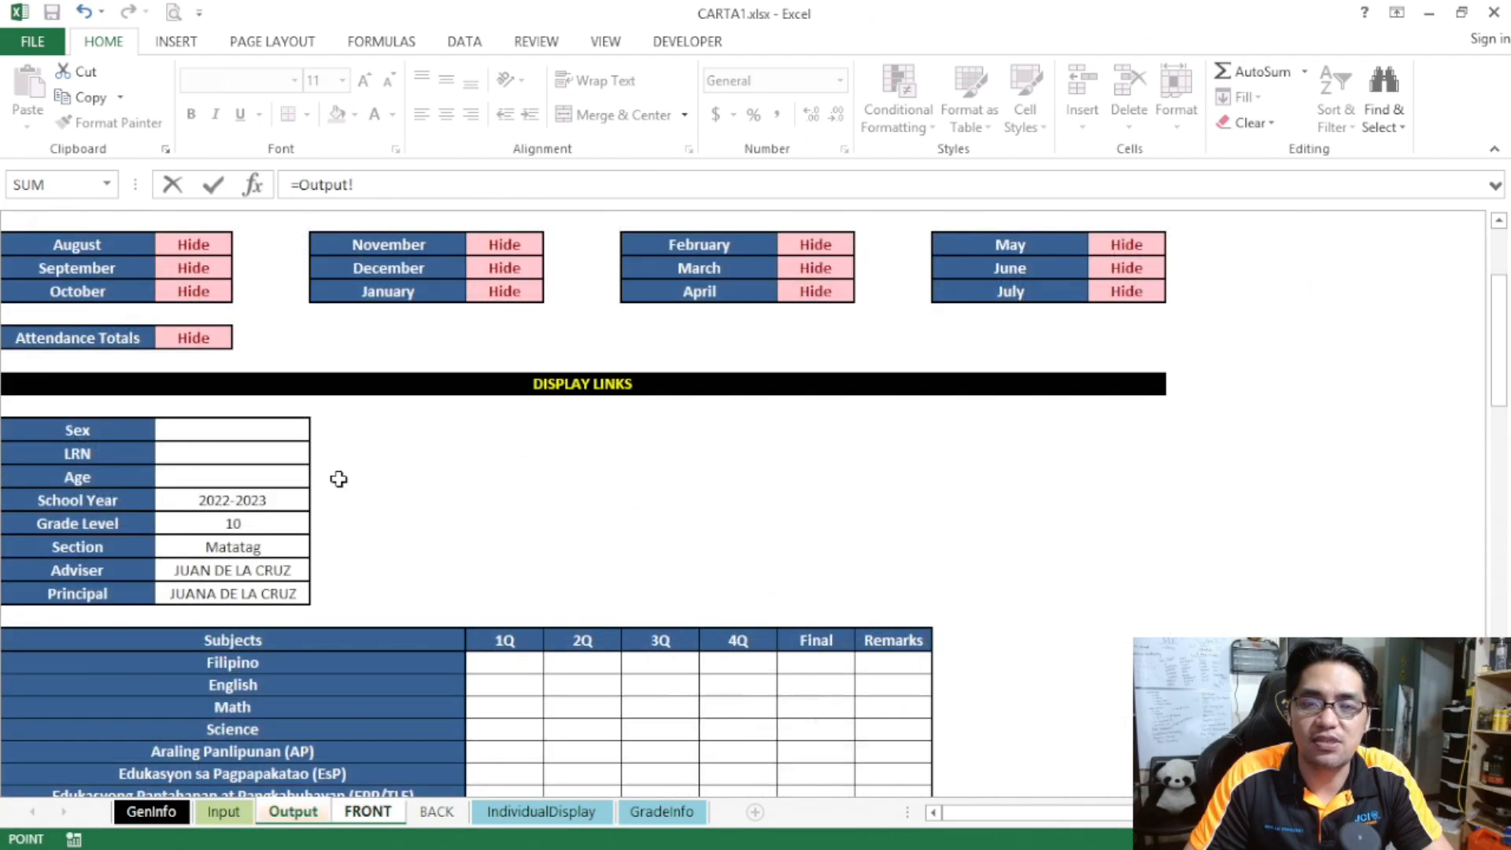
pyautogui.scroll(-13, 338, 478)
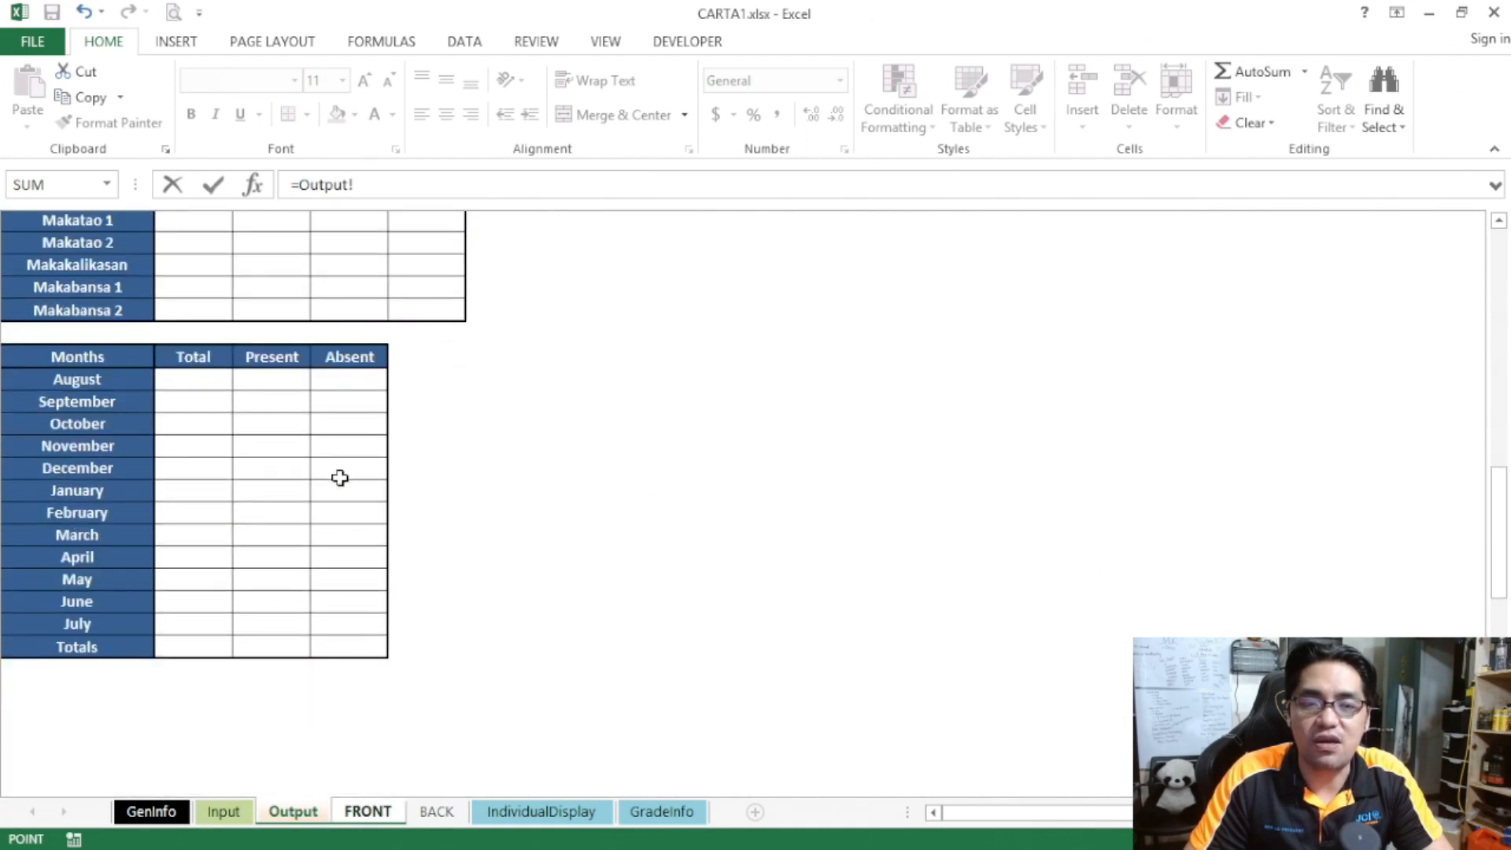
pyautogui.scroll(1, 339, 478)
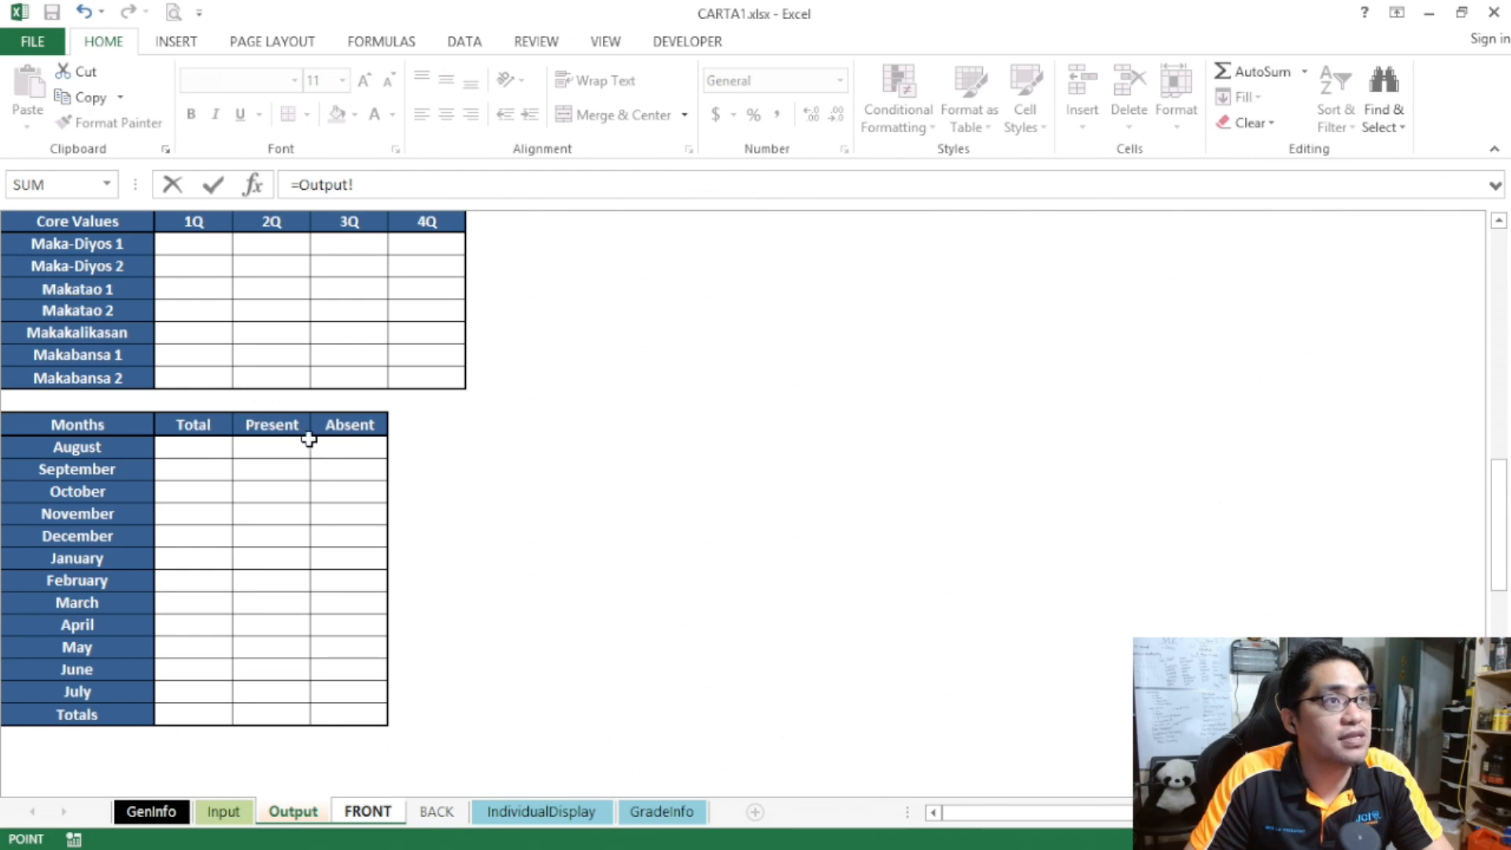
pyautogui.click(212, 450)
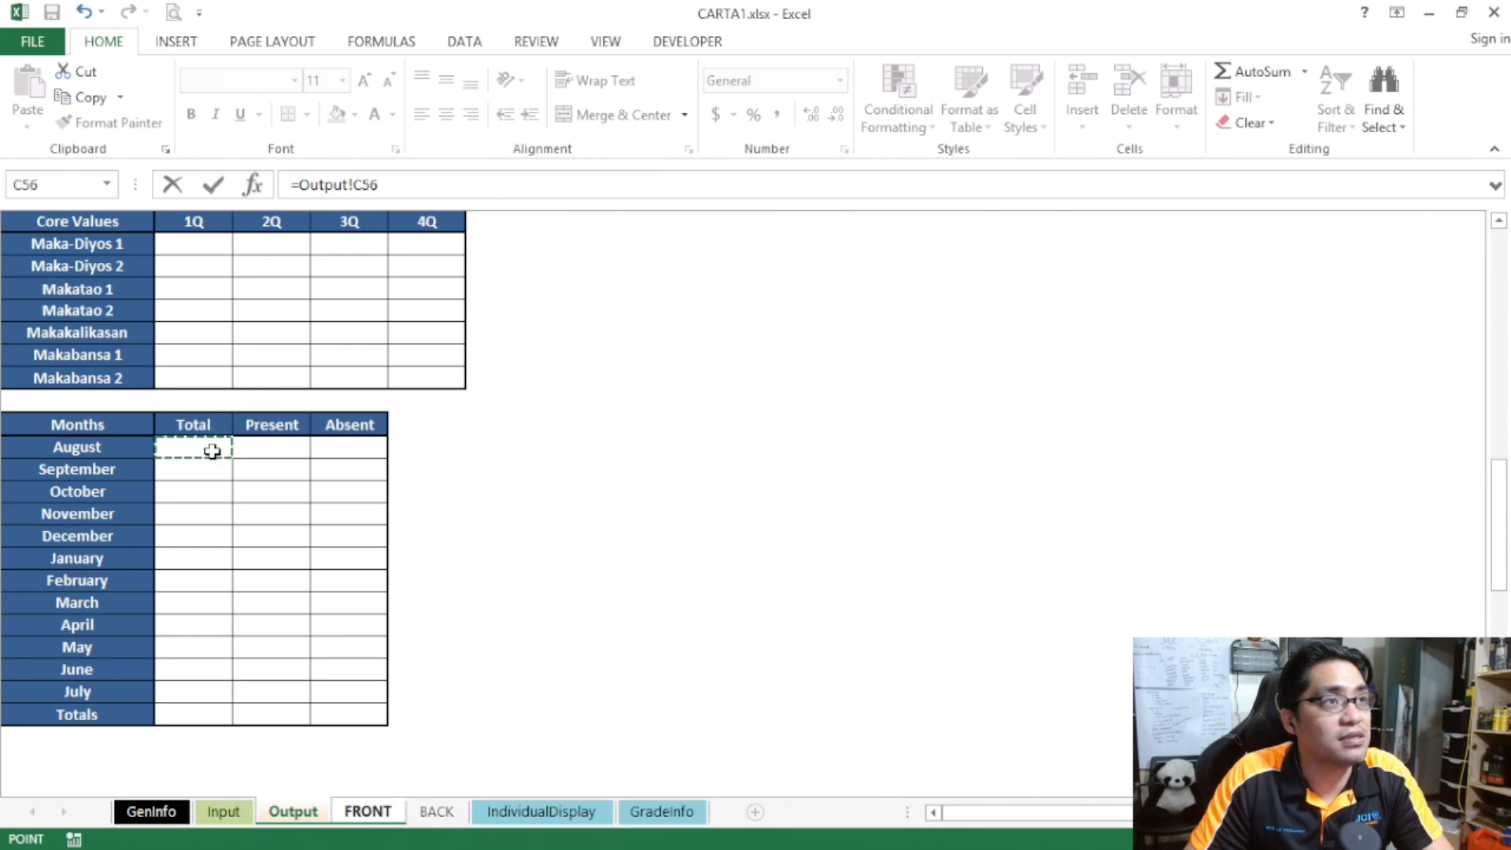
pyautogui.press('Return')
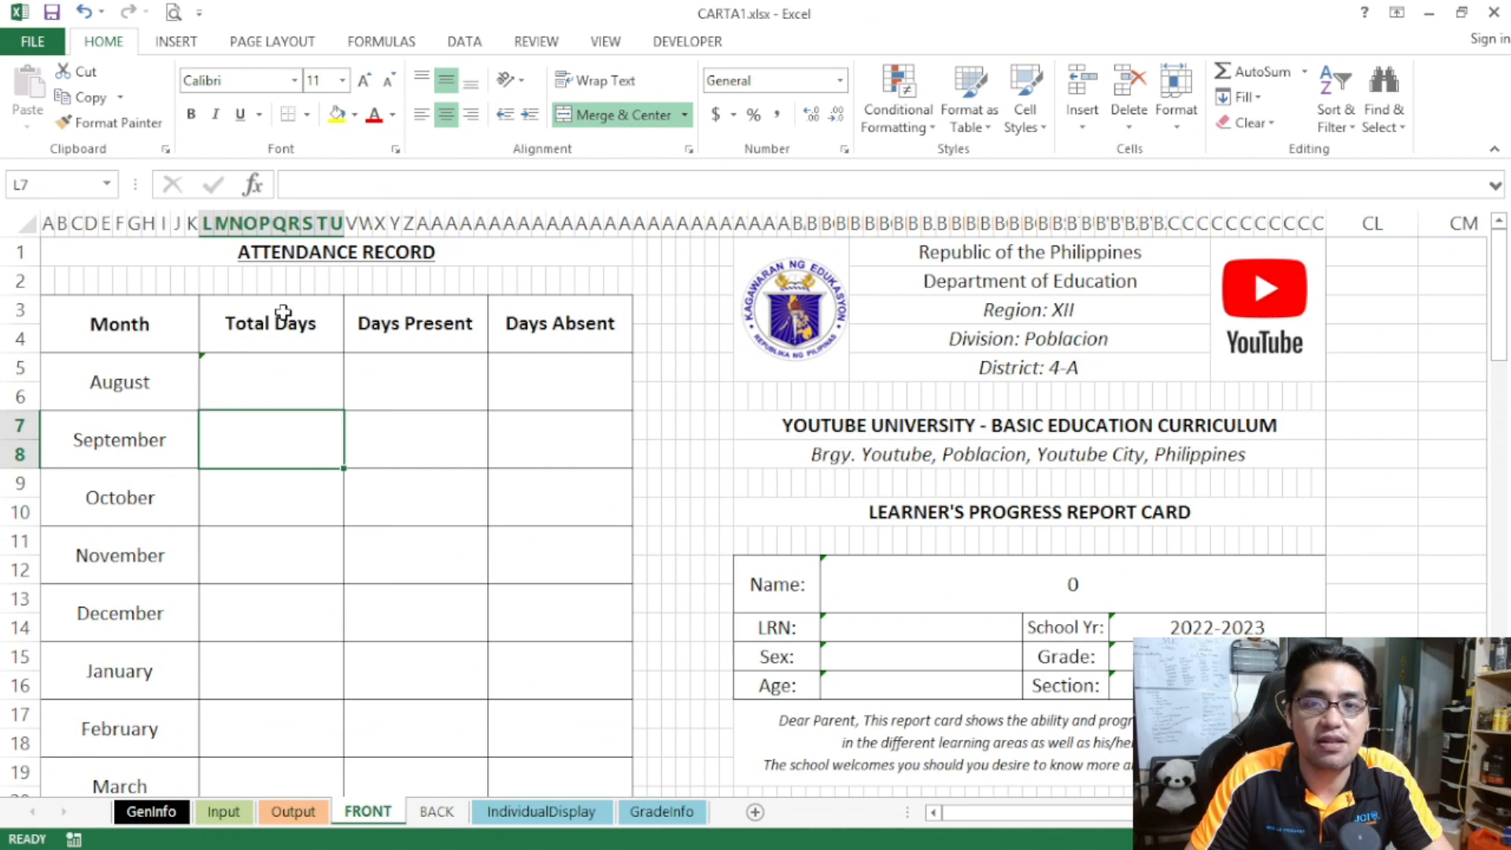
# - Link August's Days Present and Days Absent on the FRONT sheet to August's Present and Absent cells on the Output sheet
pyautogui.click(448, 388)
pyautogui.write('=')
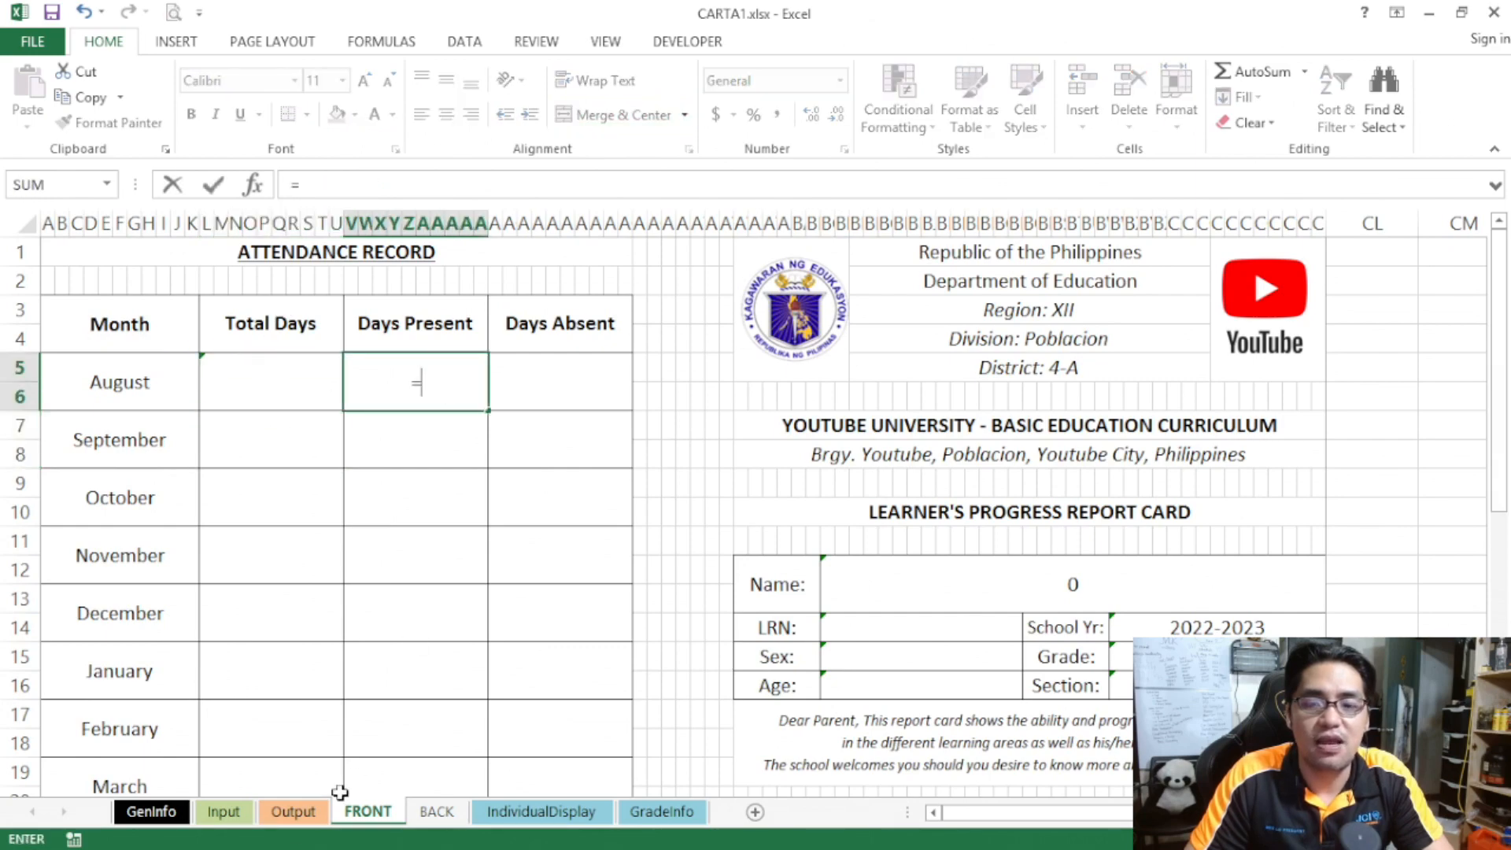
pyautogui.click(293, 812)
pyautogui.click(277, 458)
pyautogui.press('Return')
pyautogui.click(550, 384)
pyautogui.write('=')
pyautogui.click(293, 812)
pyautogui.click(344, 452)
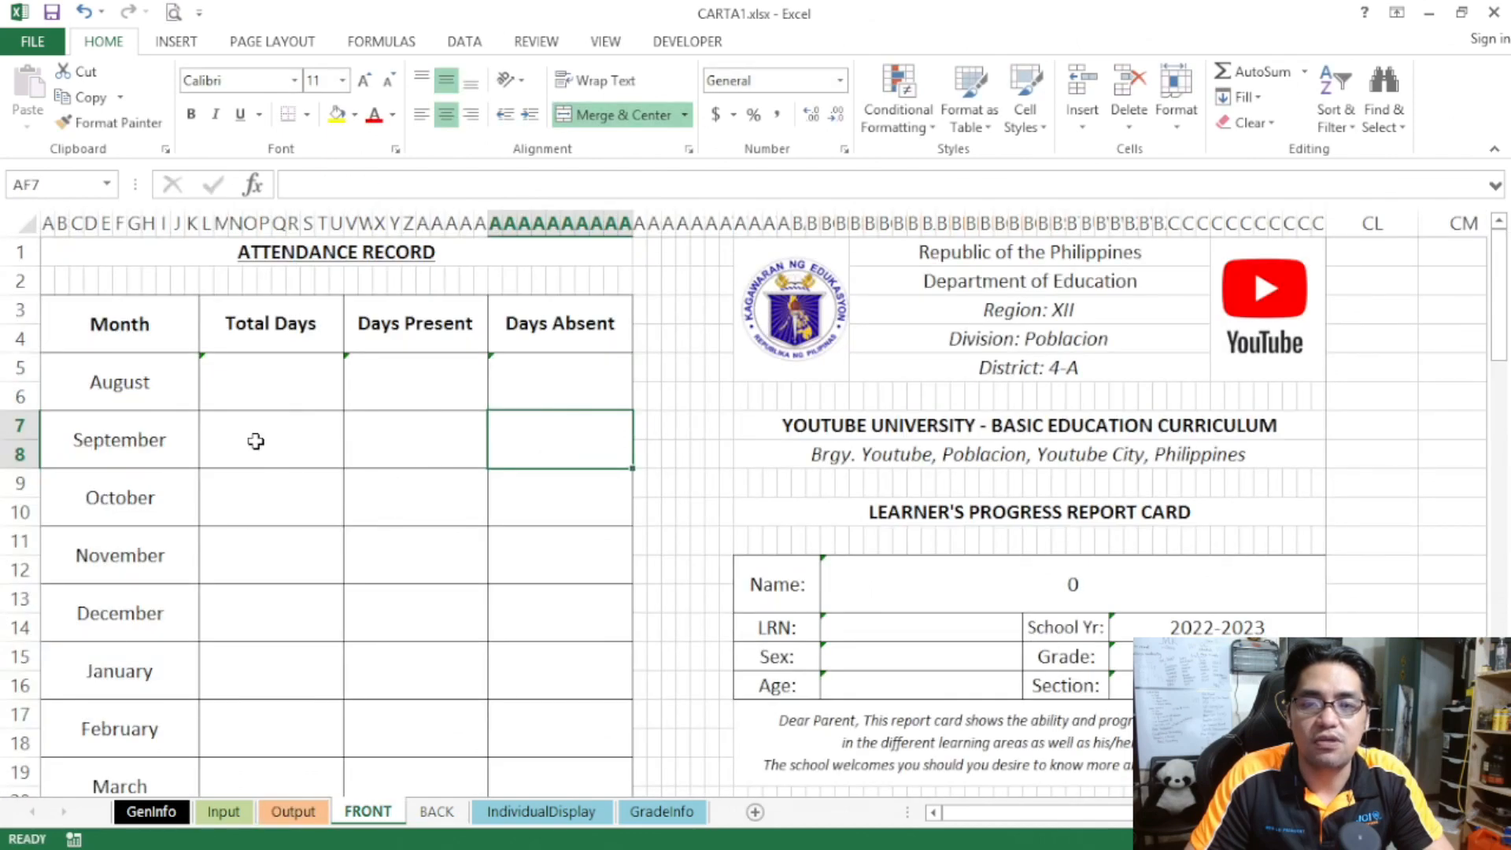
# - Link September's Total Days on the FRONT sheet to =Output!C57 and its Days Present to September's Present cell on the Output sheet
pyautogui.click(256, 439)
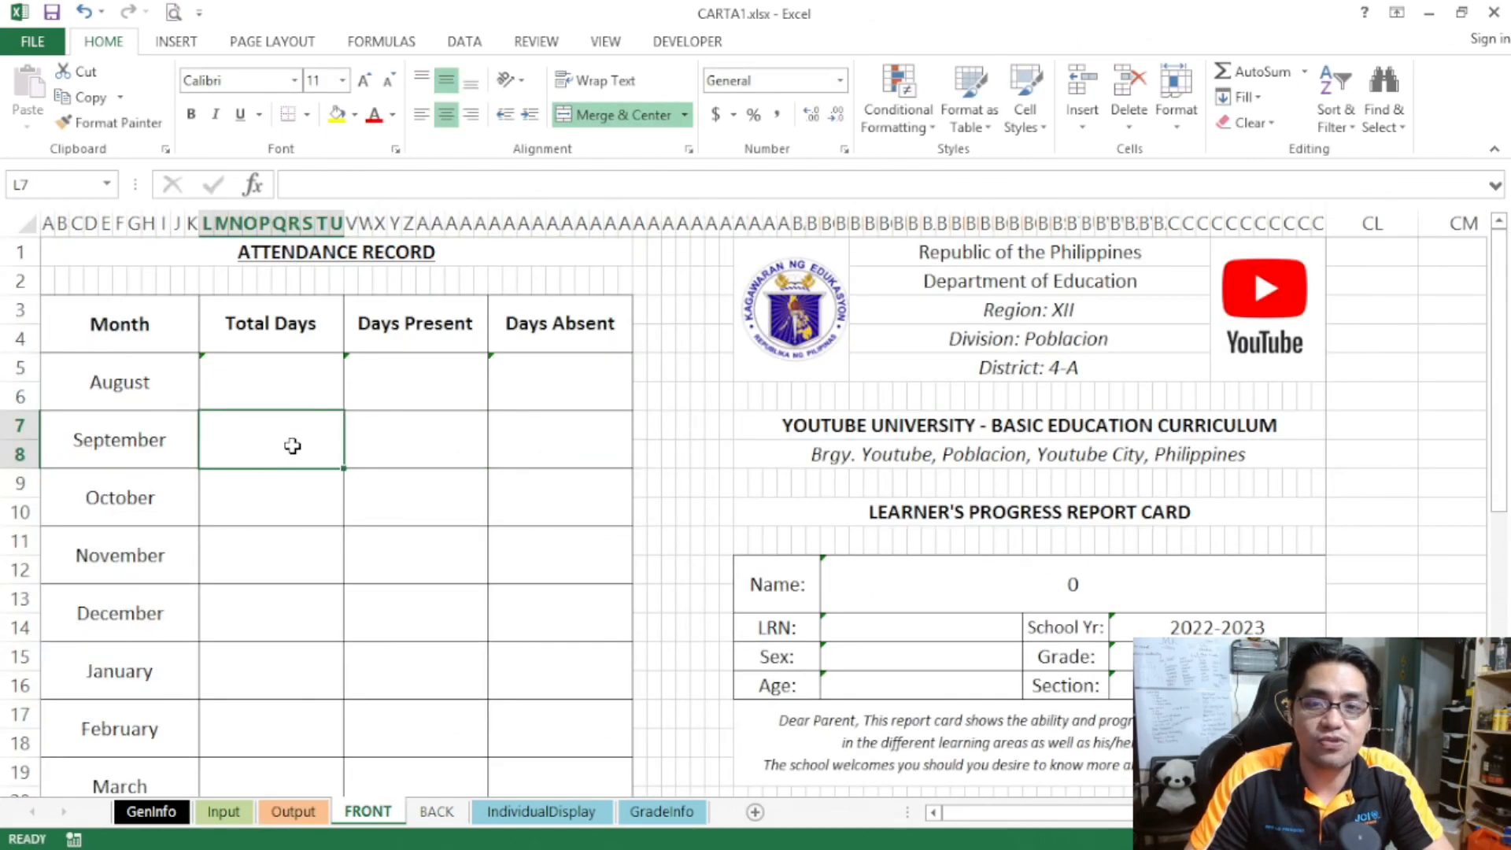
pyautogui.write('=')
pyautogui.click(292, 812)
pyautogui.click(179, 471)
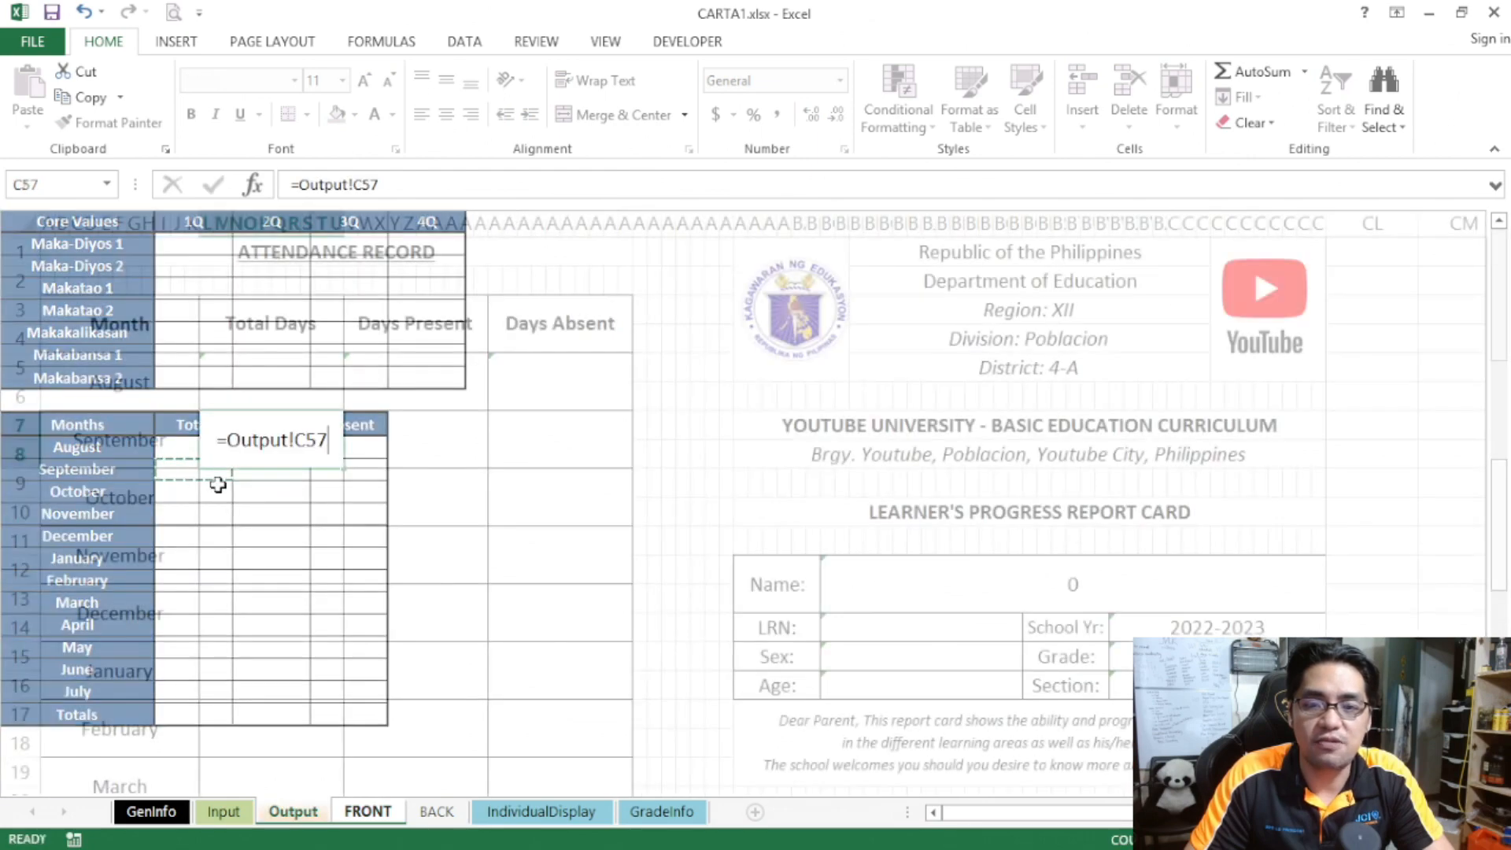
pyautogui.click(394, 432)
pyautogui.write('=')
pyautogui.click(317, 818)
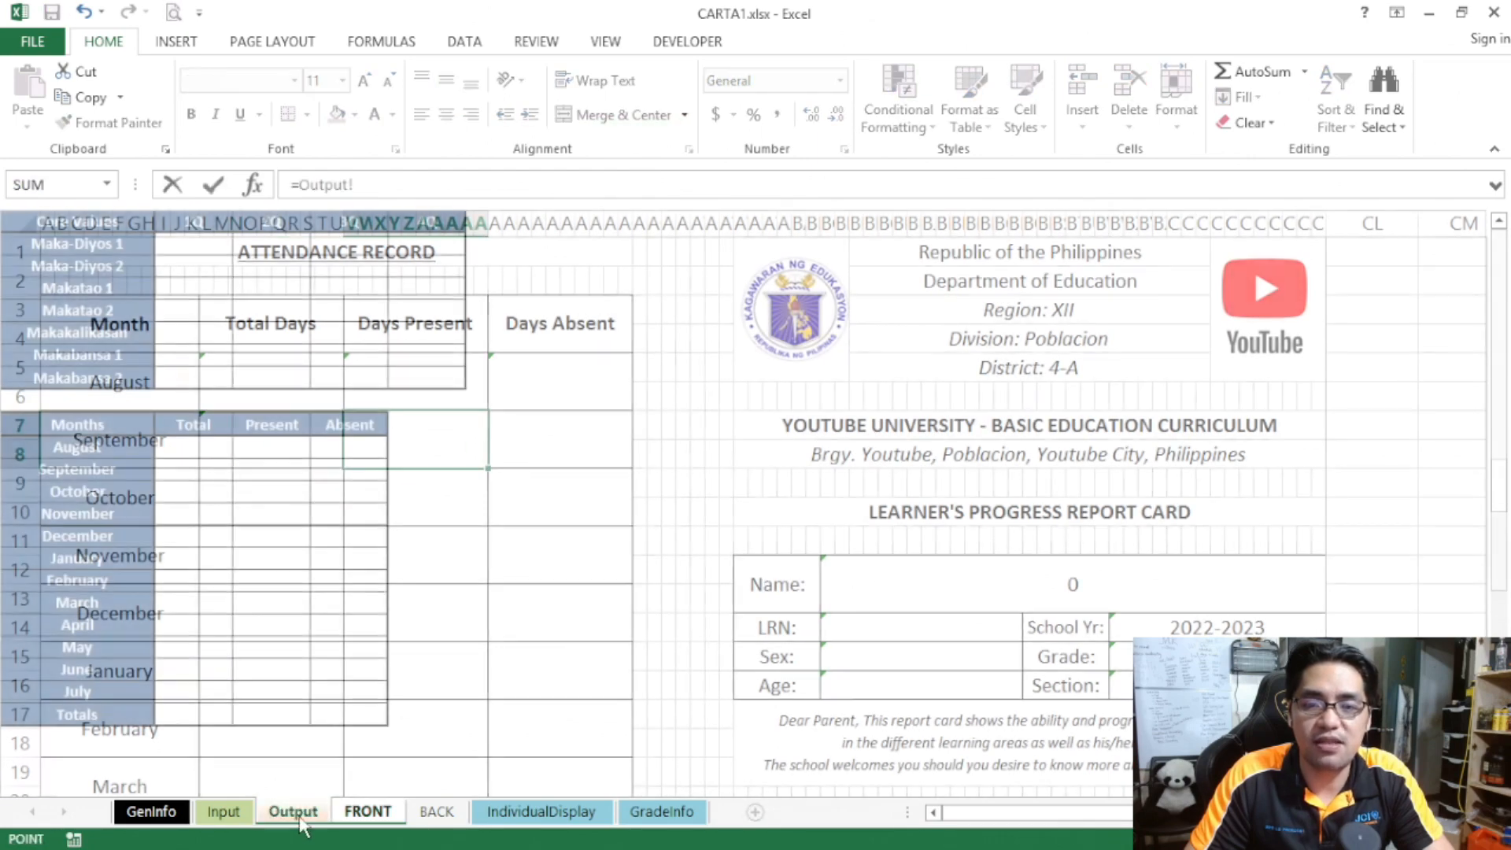
pyautogui.click(272, 473)
pyautogui.press('Return')
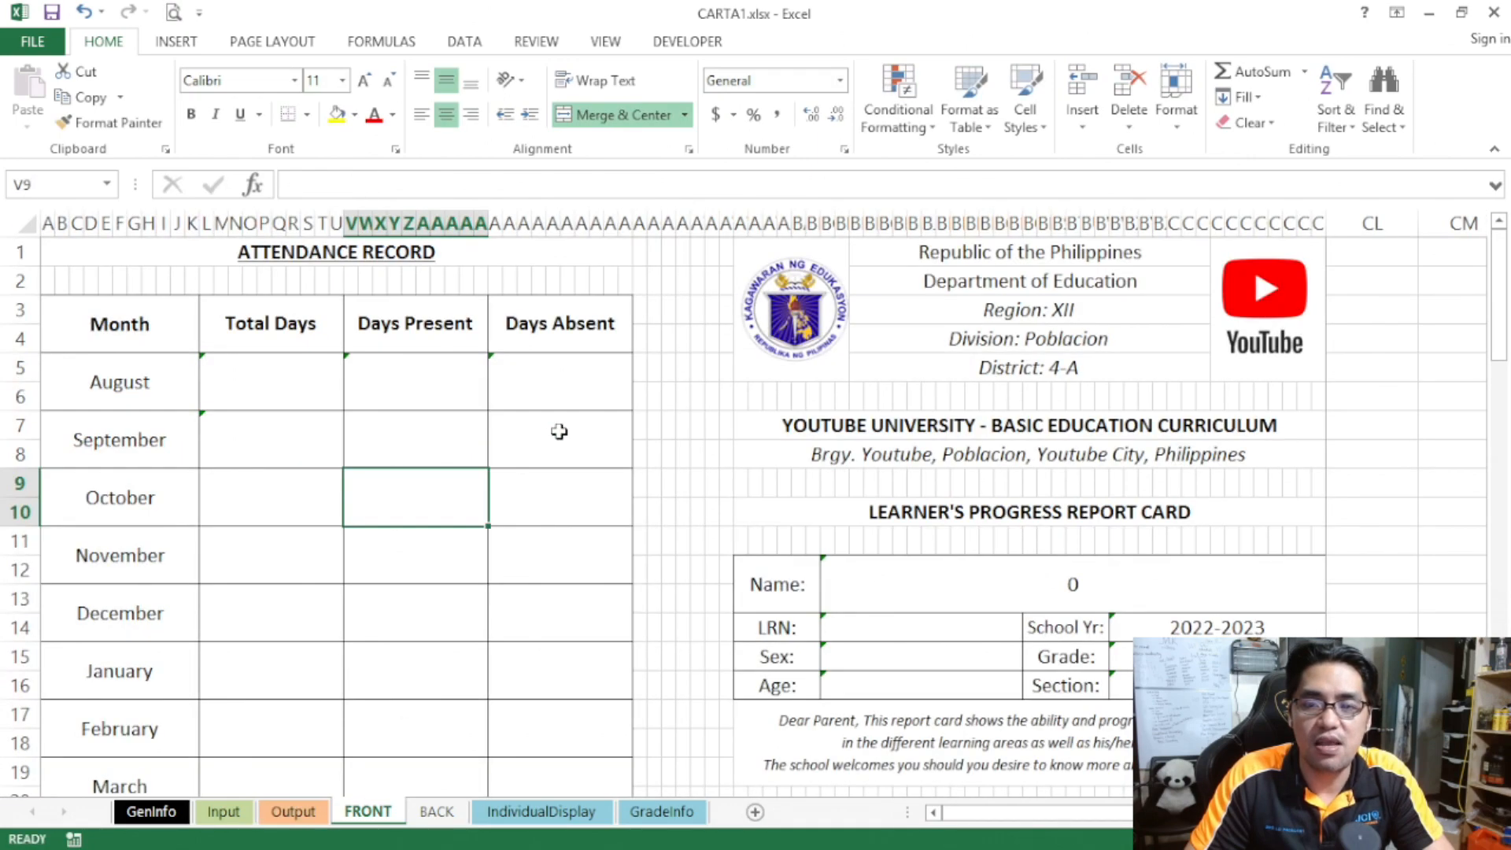
# - Link September's Days Absent on the FRONT sheet to September's Absent cell on the Output sheet
pyautogui.click(349, 469)
pyautogui.write('=')
pyautogui.click(293, 811)
pyautogui.click(350, 459)
pyautogui.press('Return')
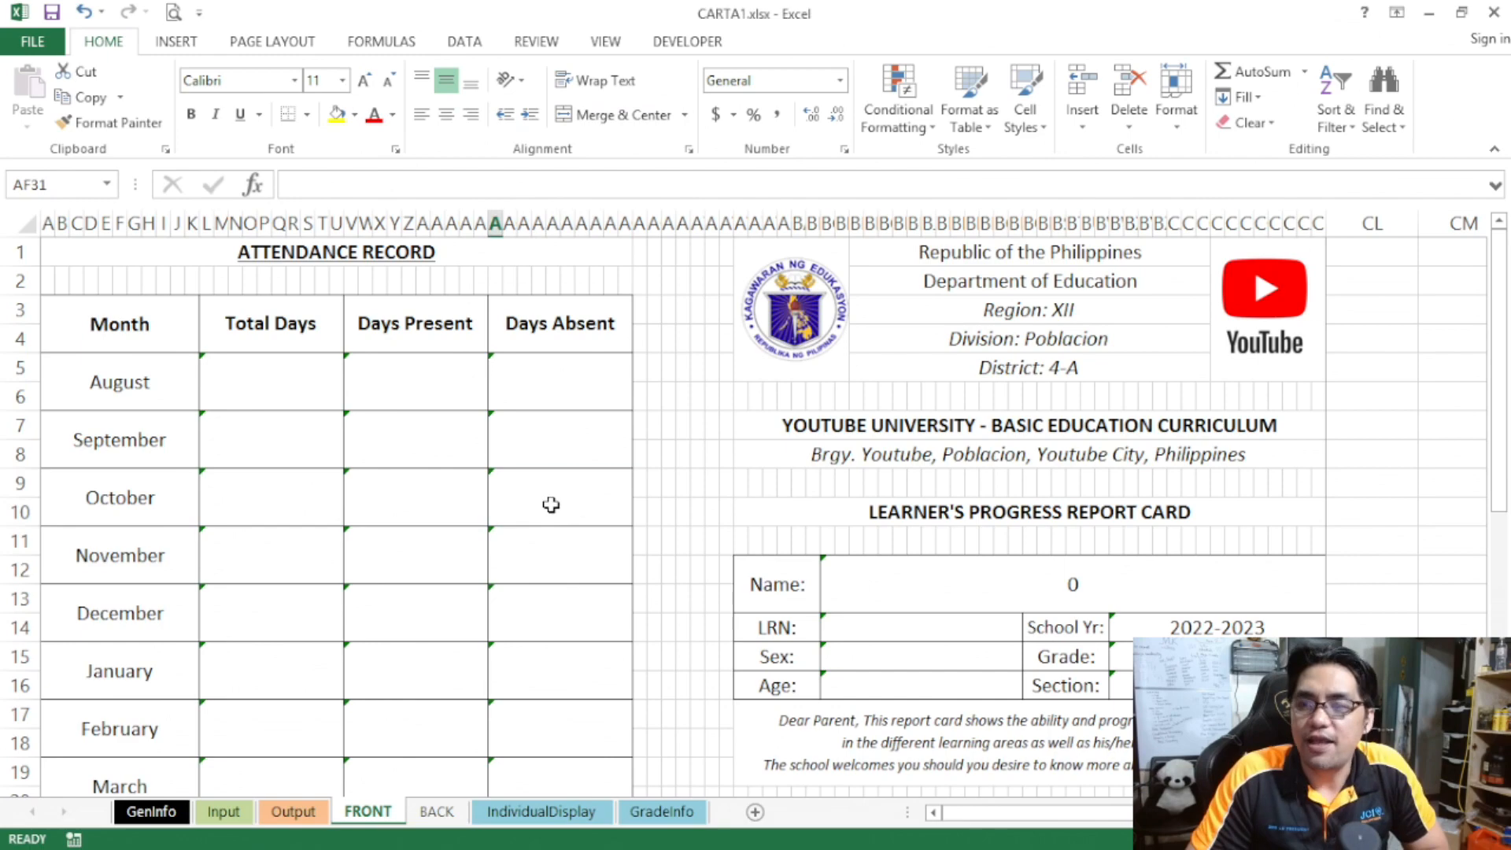
# - Check the link formulas in the FRONT sheet's attendance record from August down to the TOTAL row
pyautogui.scroll(-1, 551, 504)
pyautogui.scroll(1, 551, 504)
pyautogui.click(220, 366)
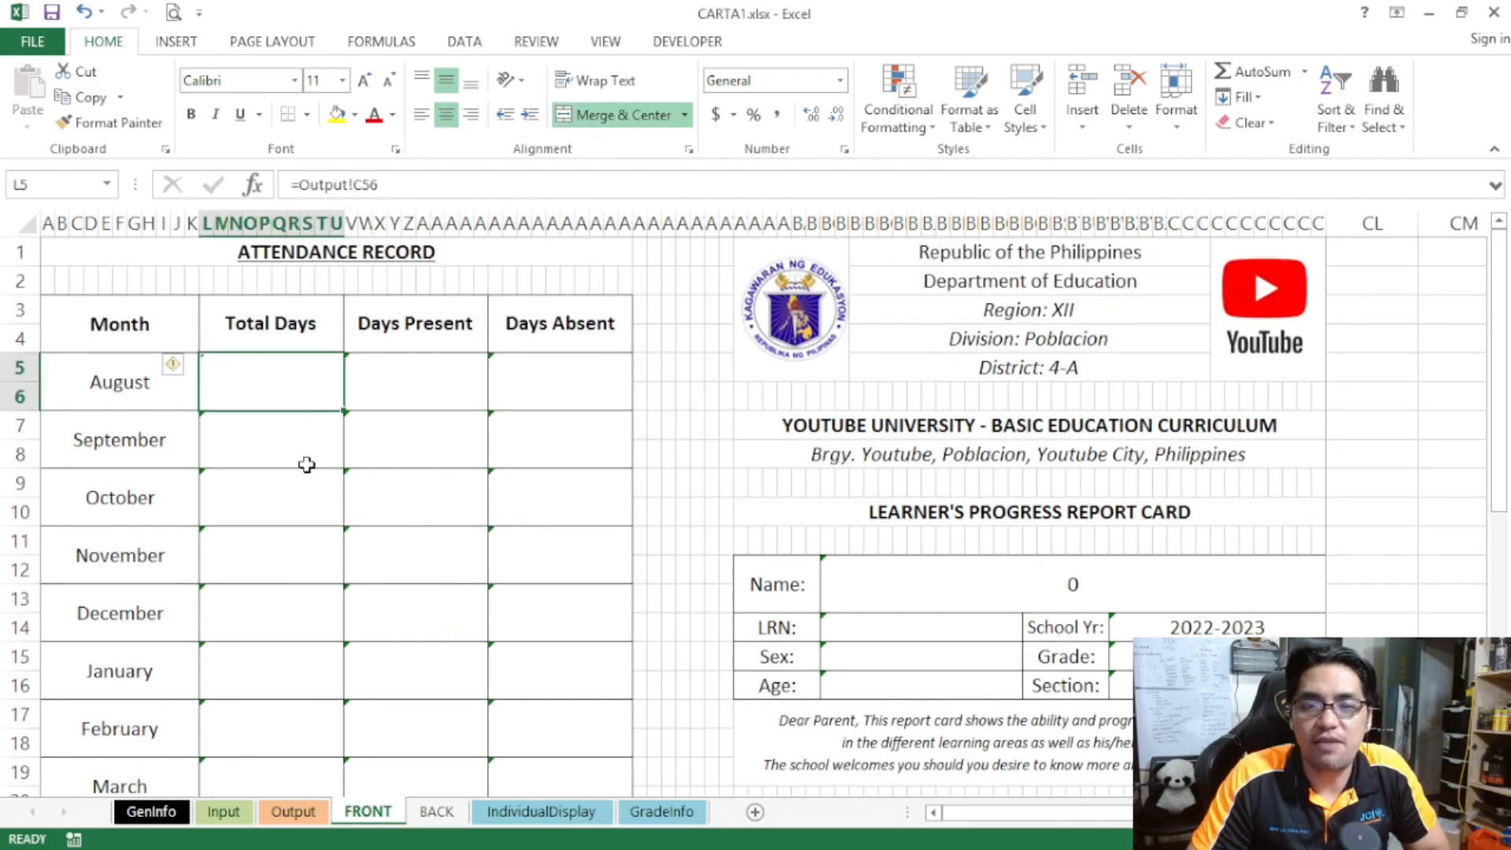
pyautogui.click(307, 465)
pyautogui.scroll(-2, 306, 465)
pyautogui.scroll(-1, 305, 468)
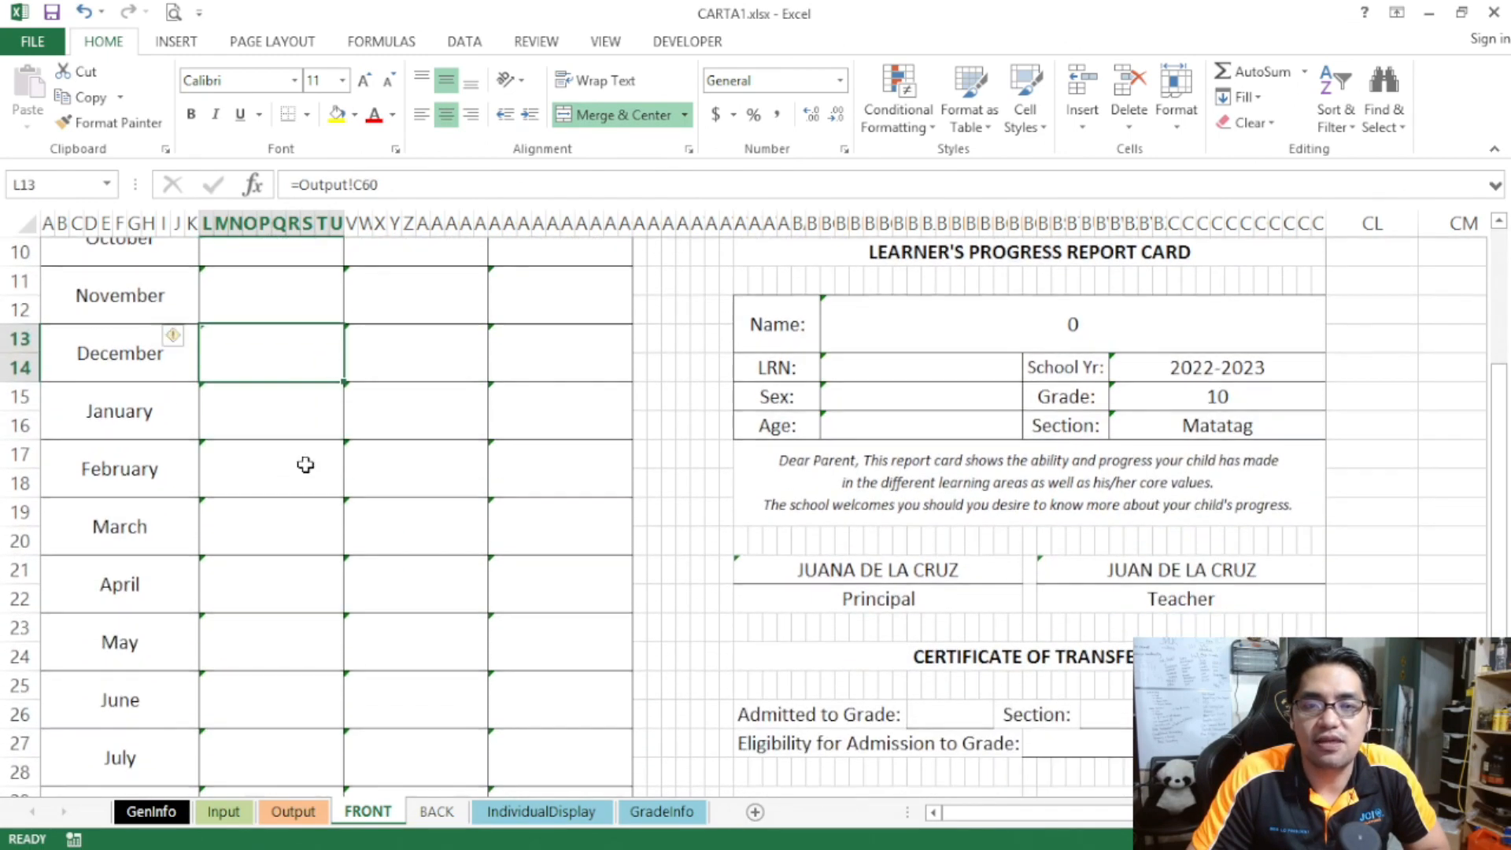
pyautogui.scroll(3, 306, 469)
pyautogui.scroll(-6, 305, 466)
pyautogui.click(270, 515)
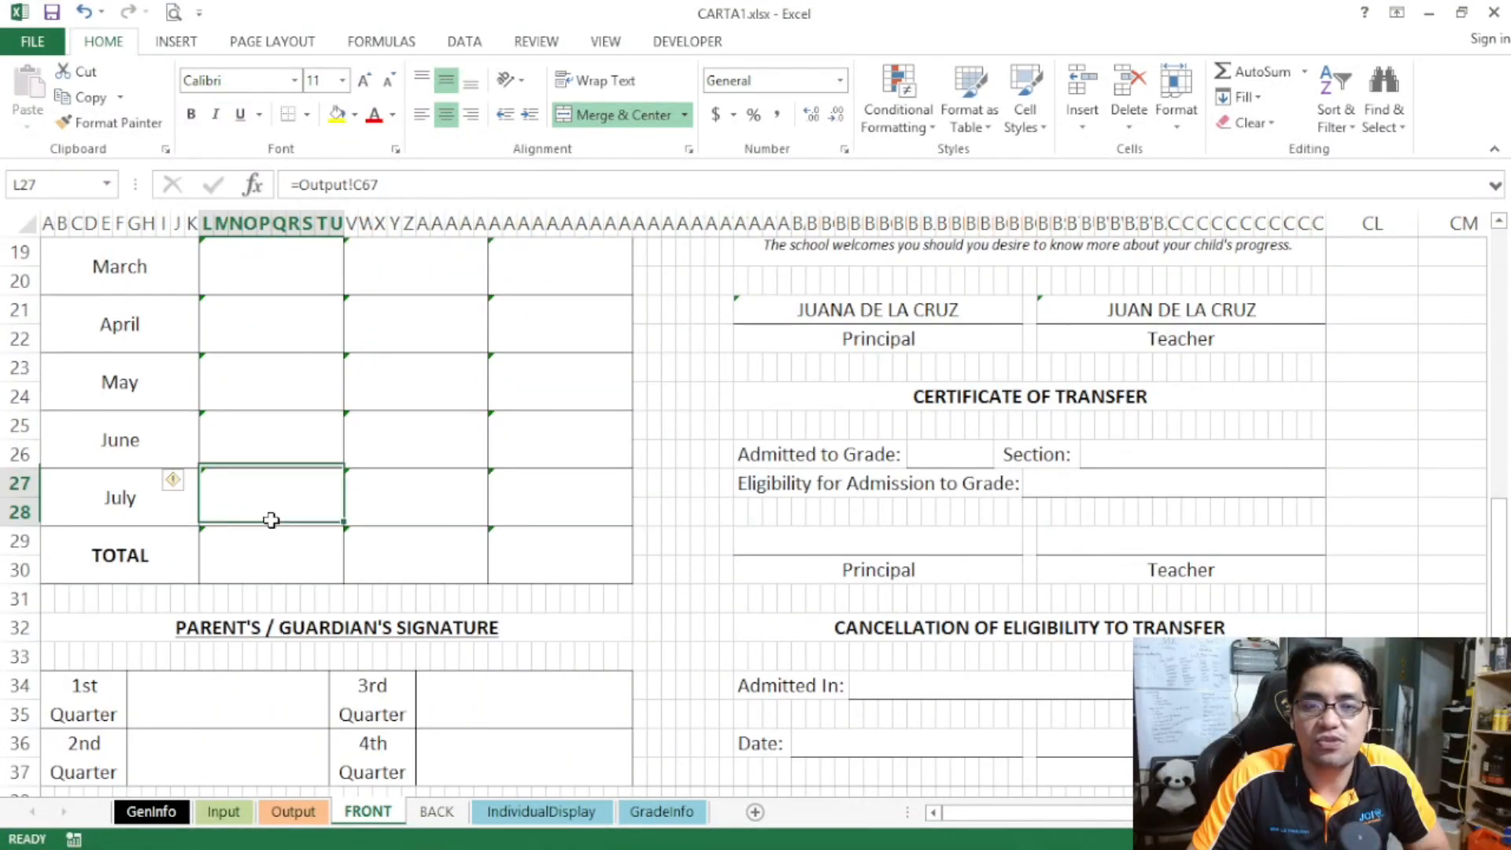
pyautogui.click(331, 540)
pyautogui.click(417, 558)
pyautogui.click(601, 574)
pyautogui.scroll(2, 526, 526)
pyautogui.scroll(4, 527, 526)
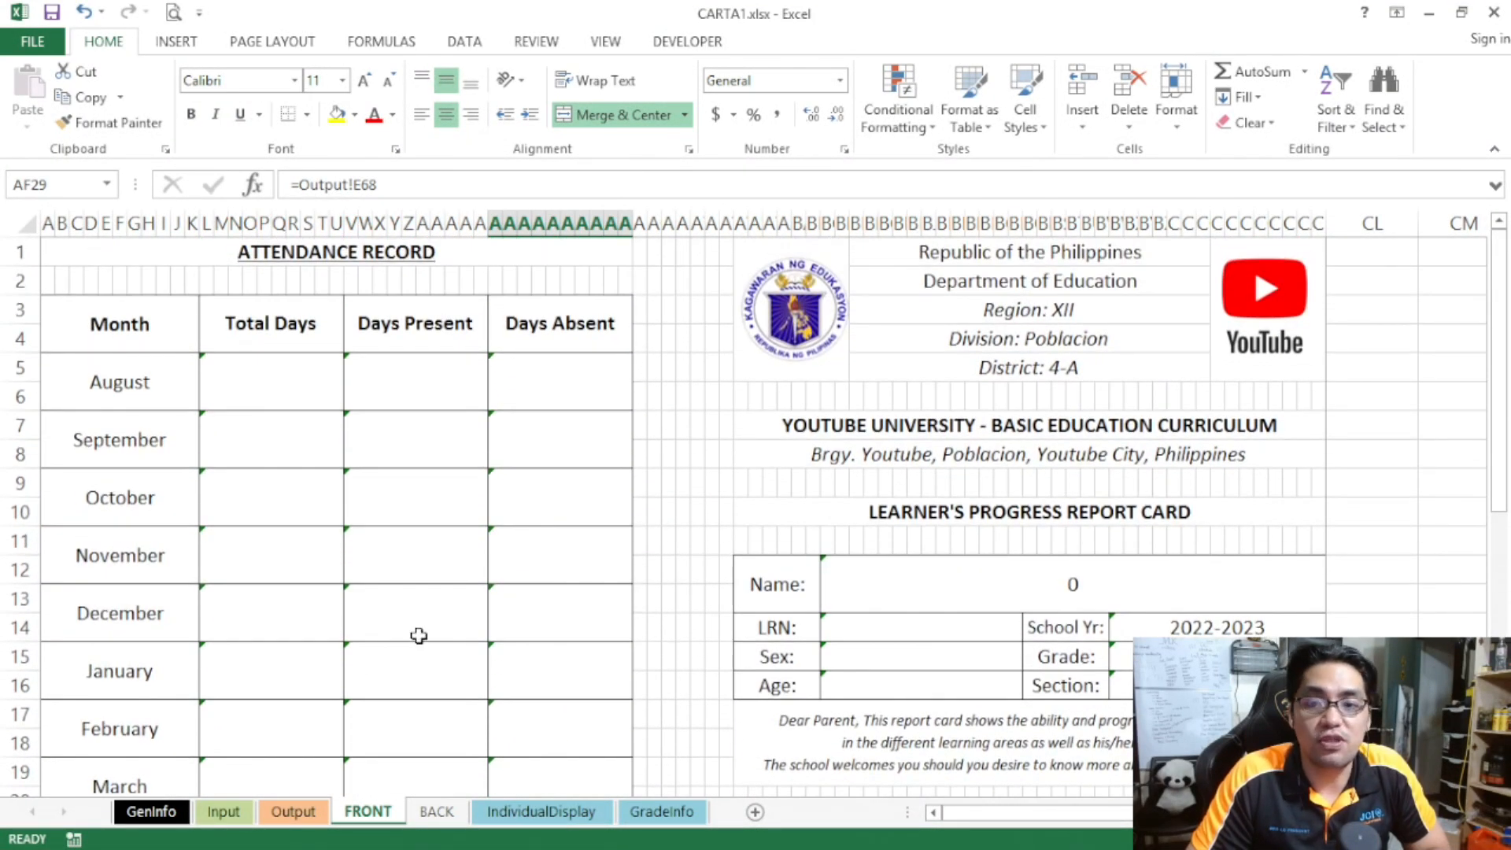
# - Open the BACK sheet and look over its learning progress and observed values tables
pyautogui.click(435, 811)
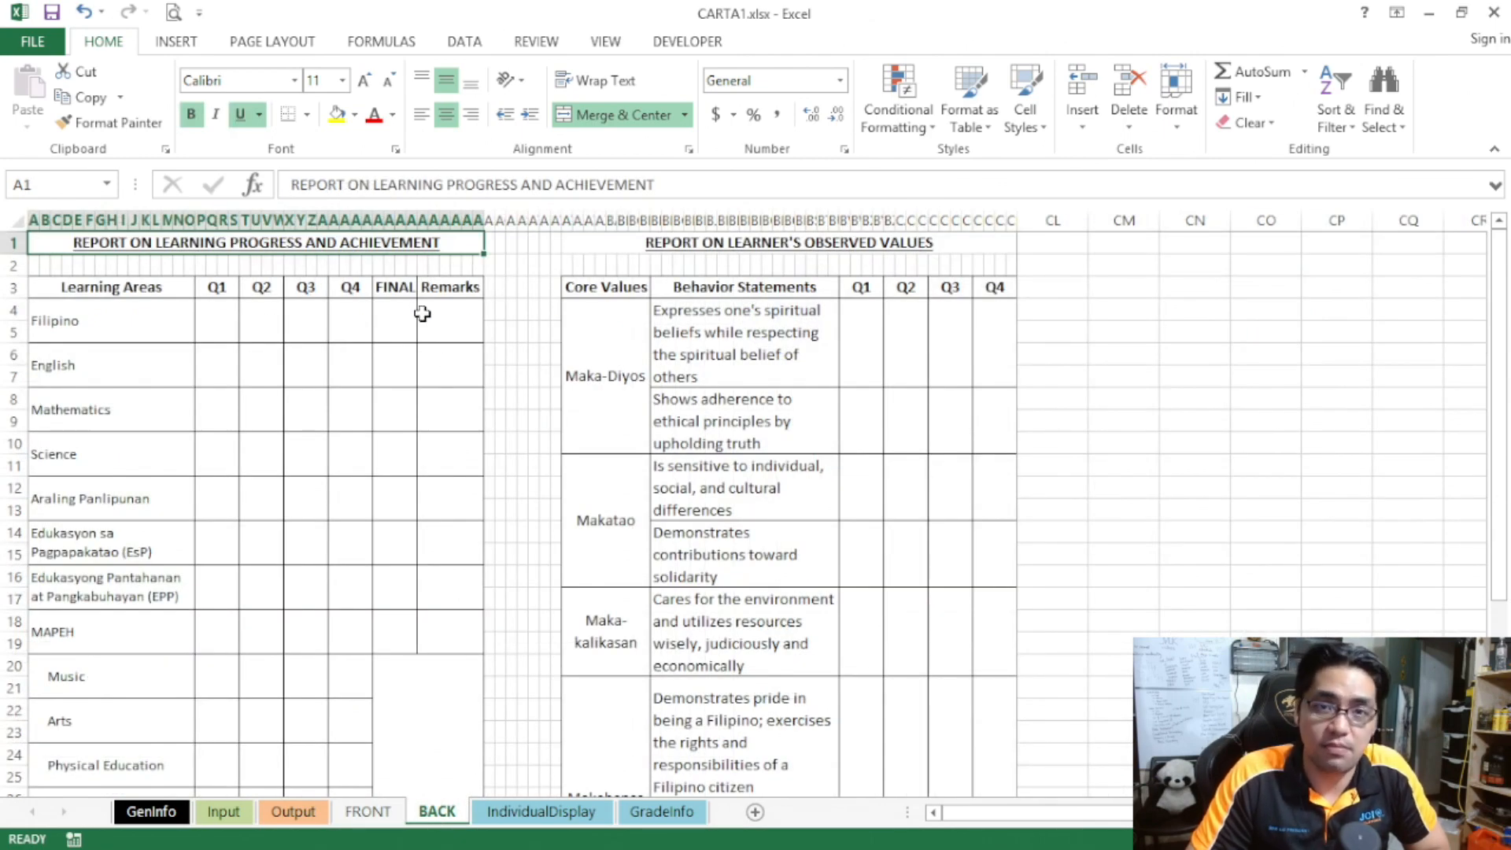
pyautogui.scroll(-1, 422, 314)
pyautogui.scroll(1, 422, 316)
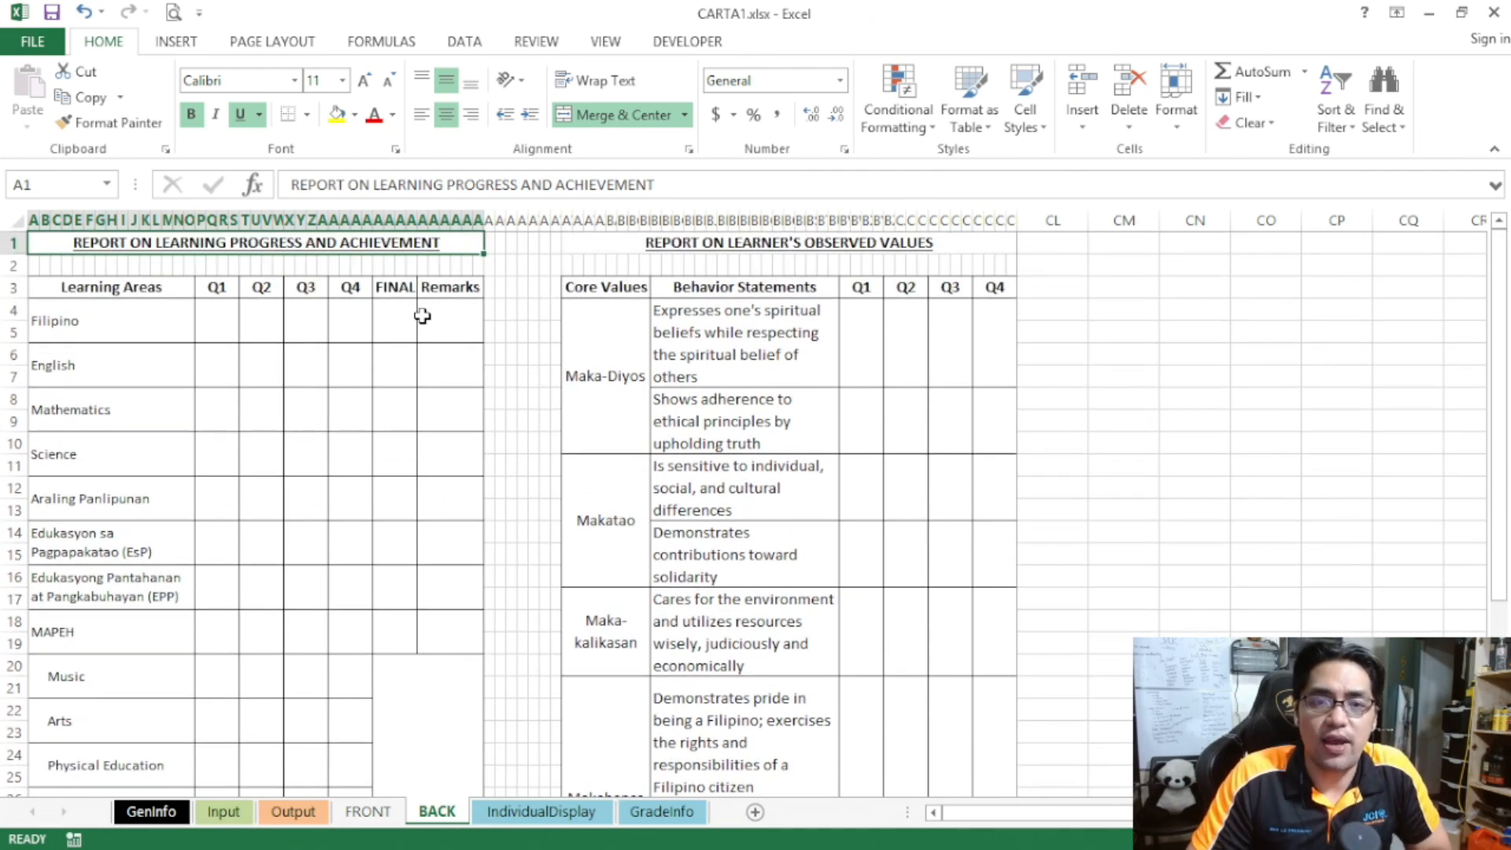
pyautogui.scroll(-2, 423, 316)
pyautogui.scroll(2, 422, 314)
# - Link Filipino's Q1 grade in the BACK sheet's learning progress table to =Output!G29
pyautogui.click(209, 327)
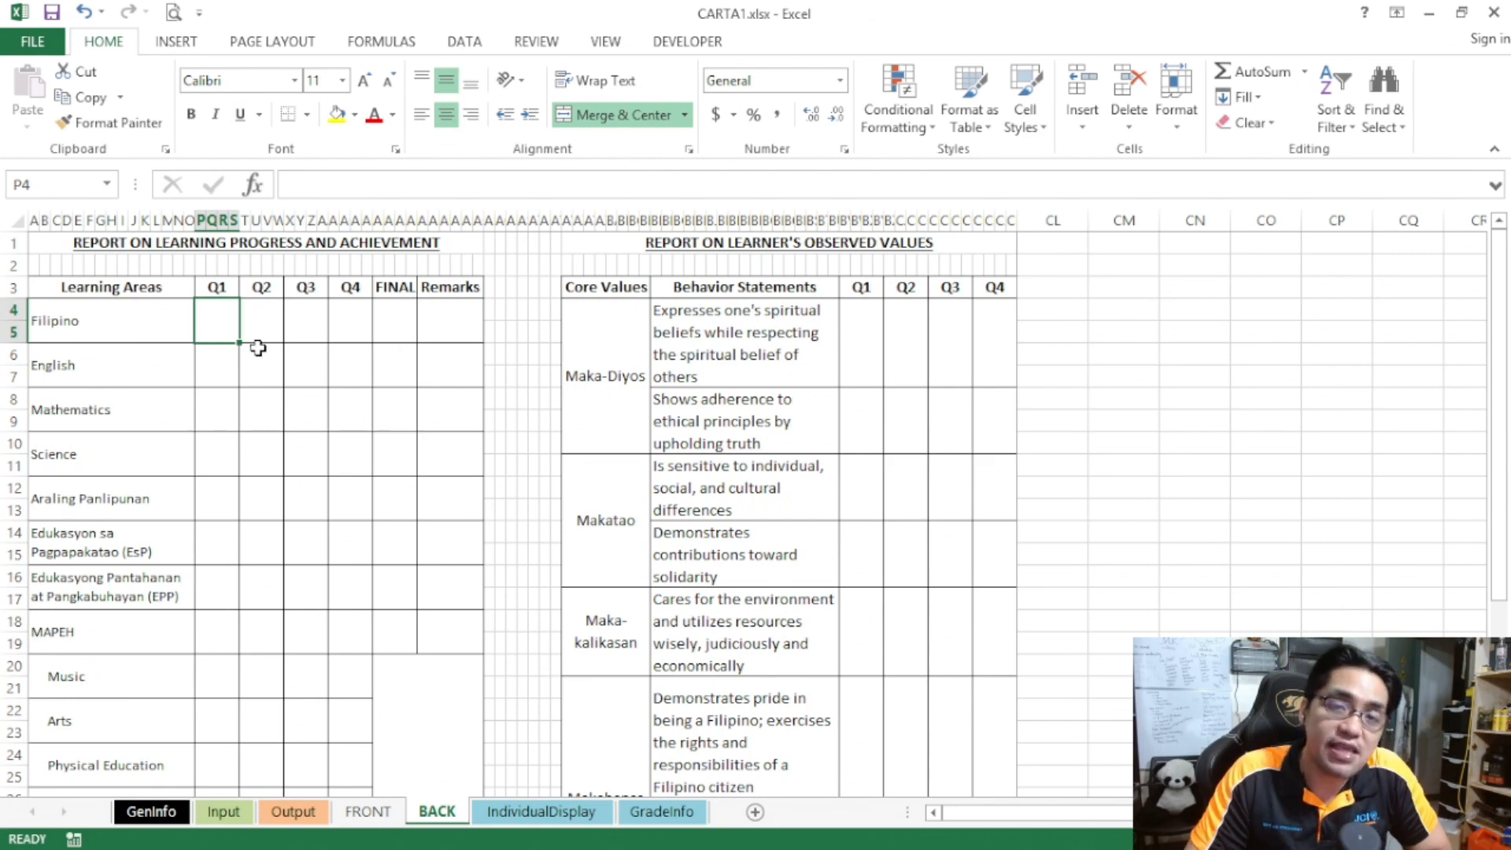
pyautogui.click(293, 813)
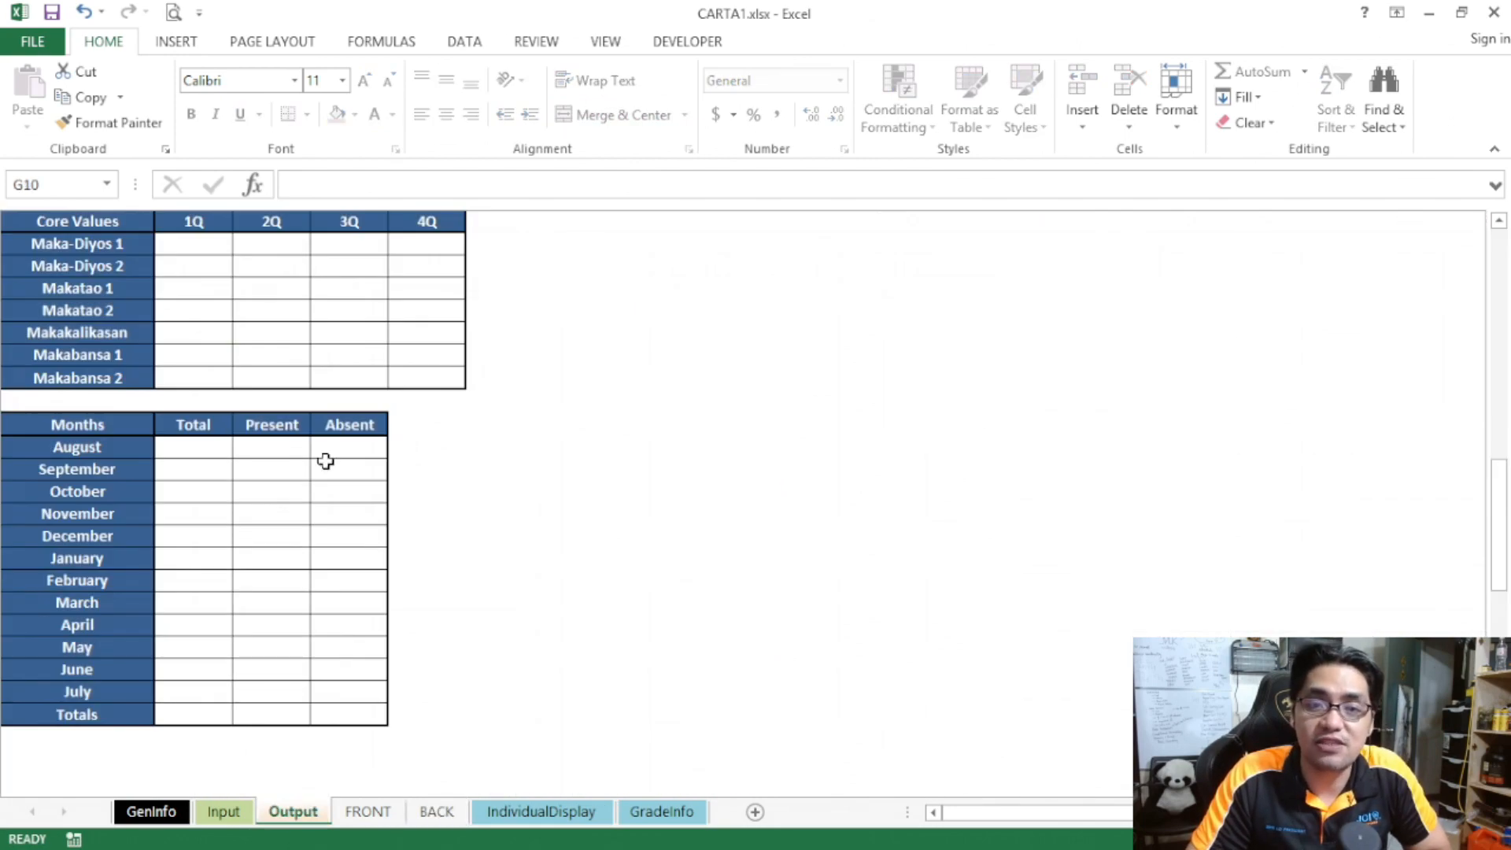
pyautogui.click(367, 811)
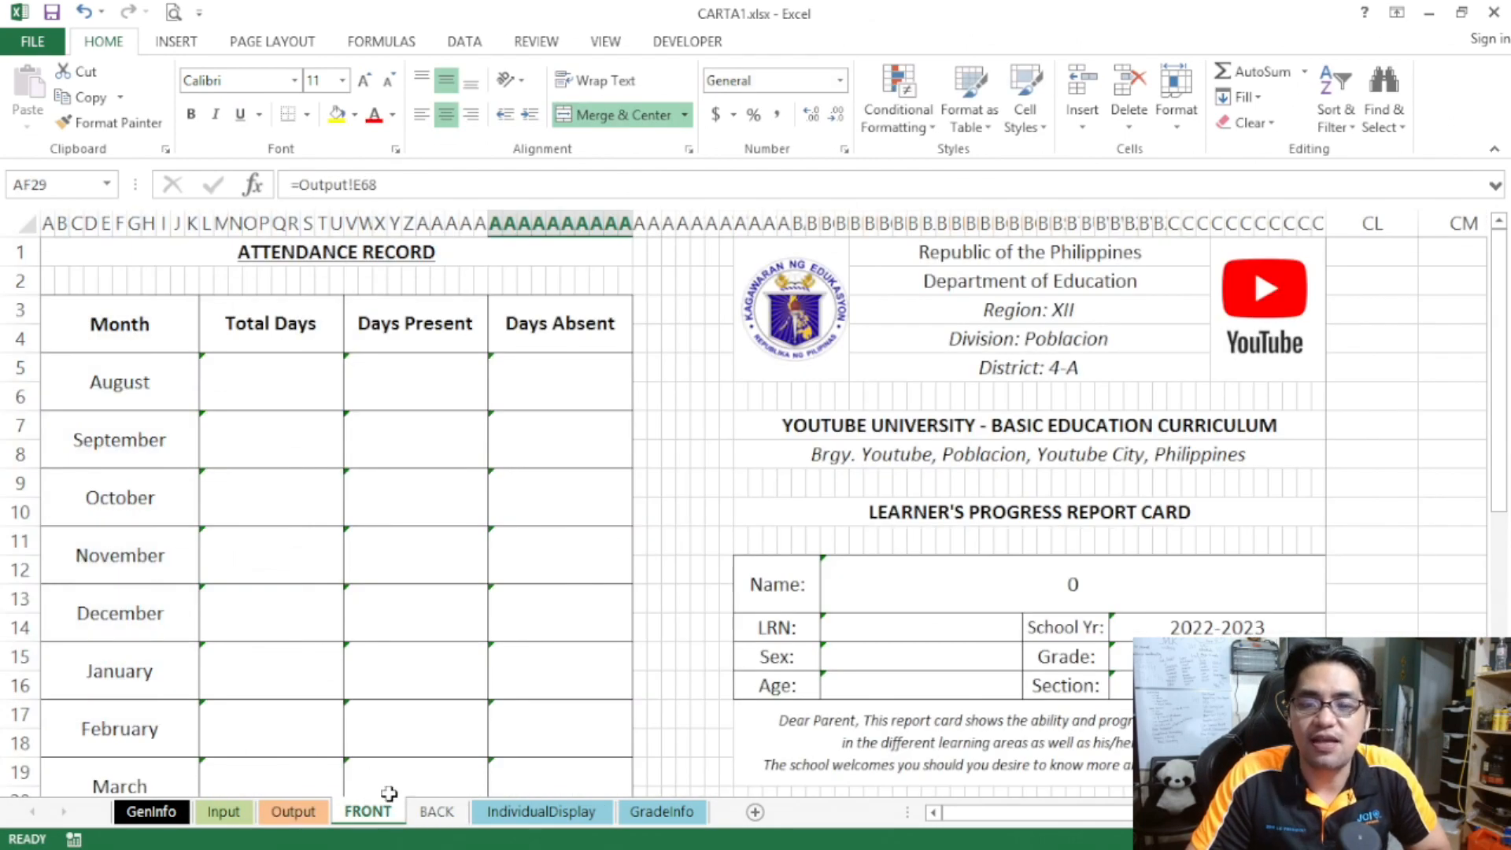
pyautogui.click(437, 812)
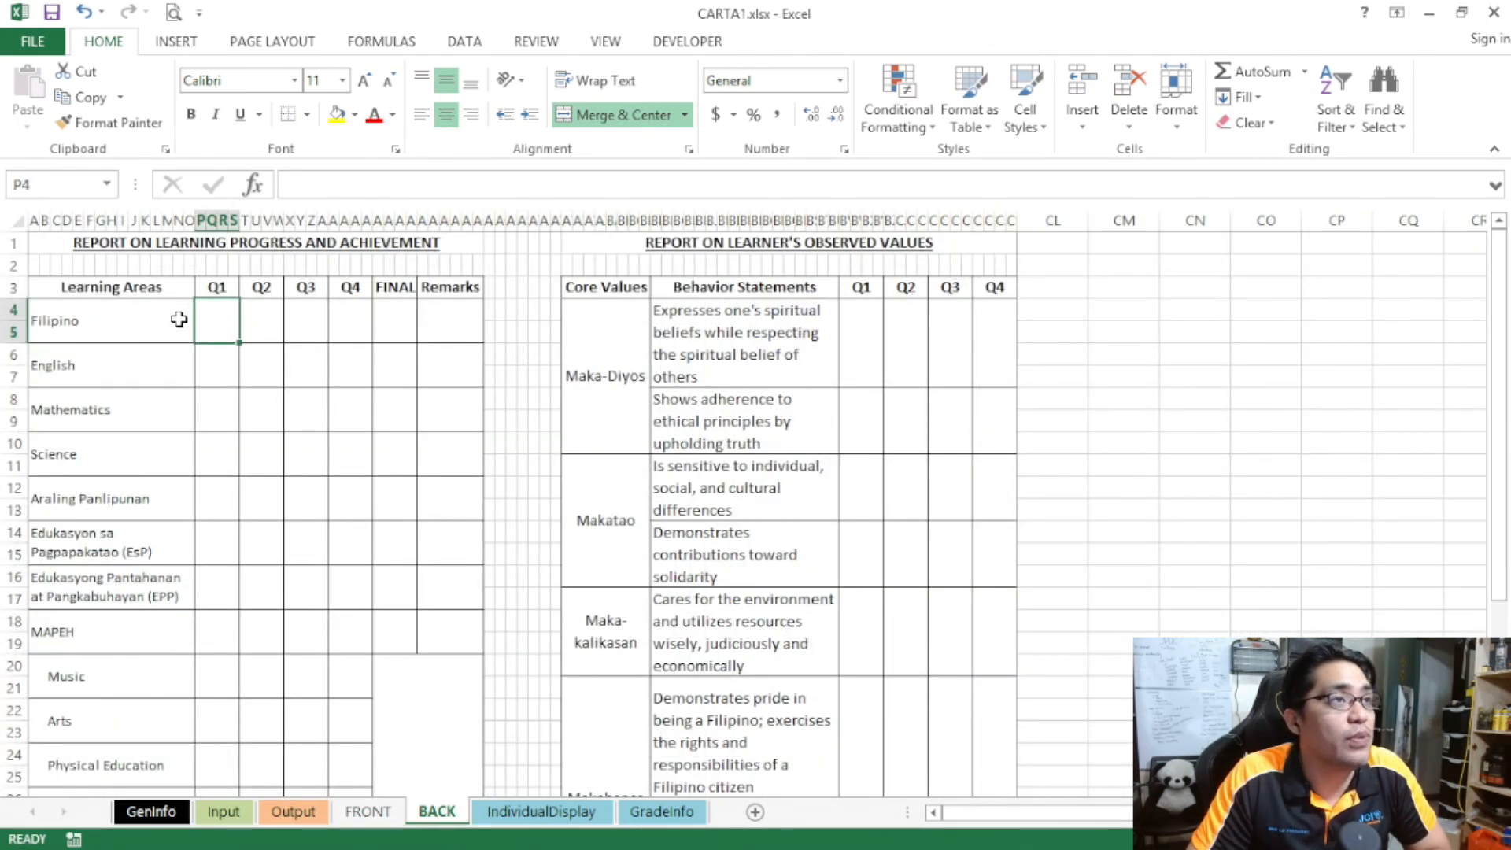
pyautogui.scroll(3, 180, 319)
pyautogui.moveTo(1001, 815); pyautogui.dragTo(949, 831)
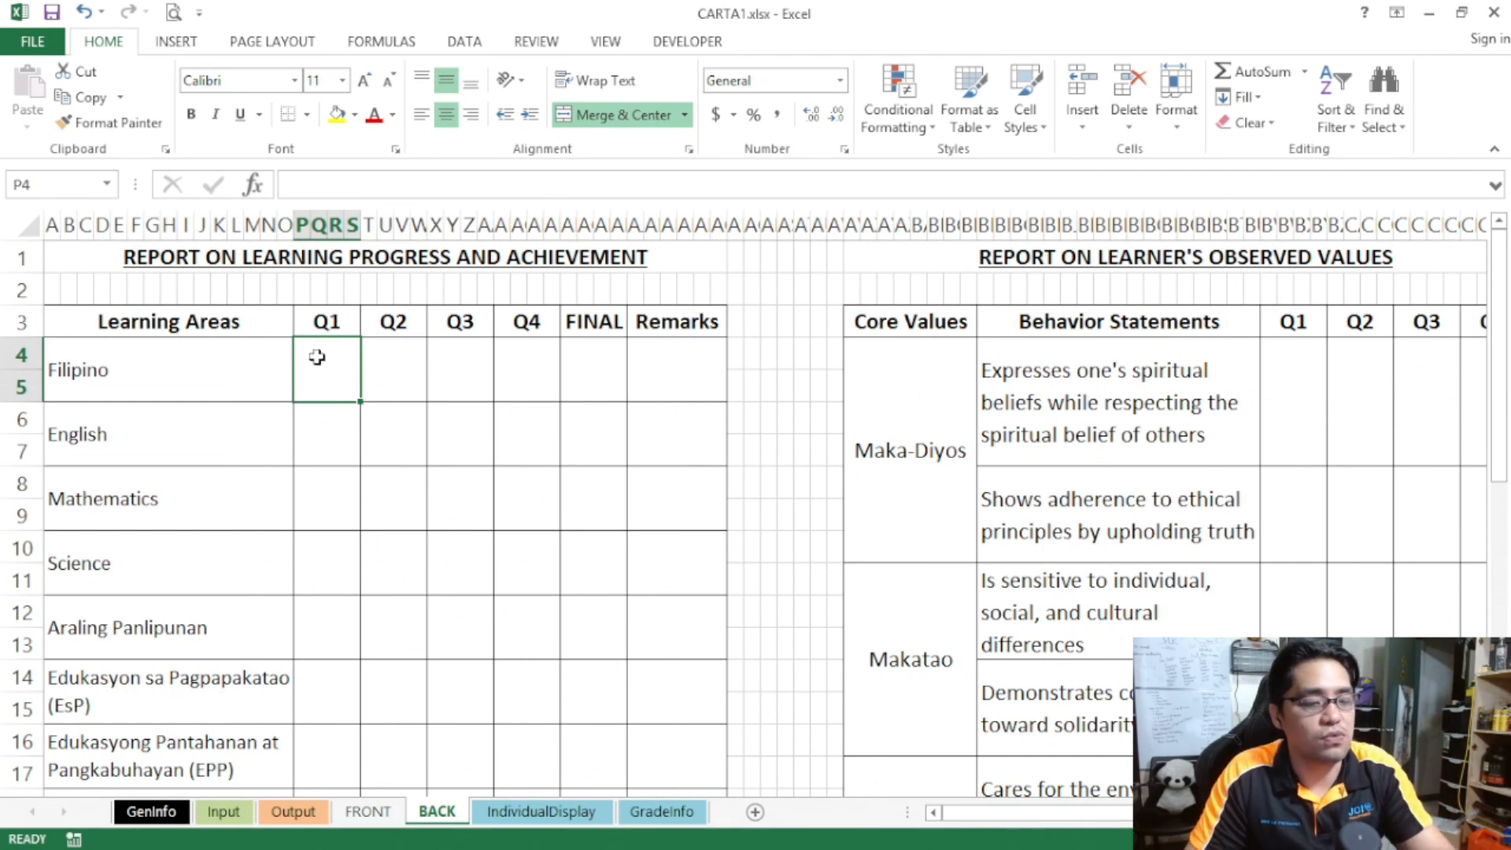
pyautogui.write('=')
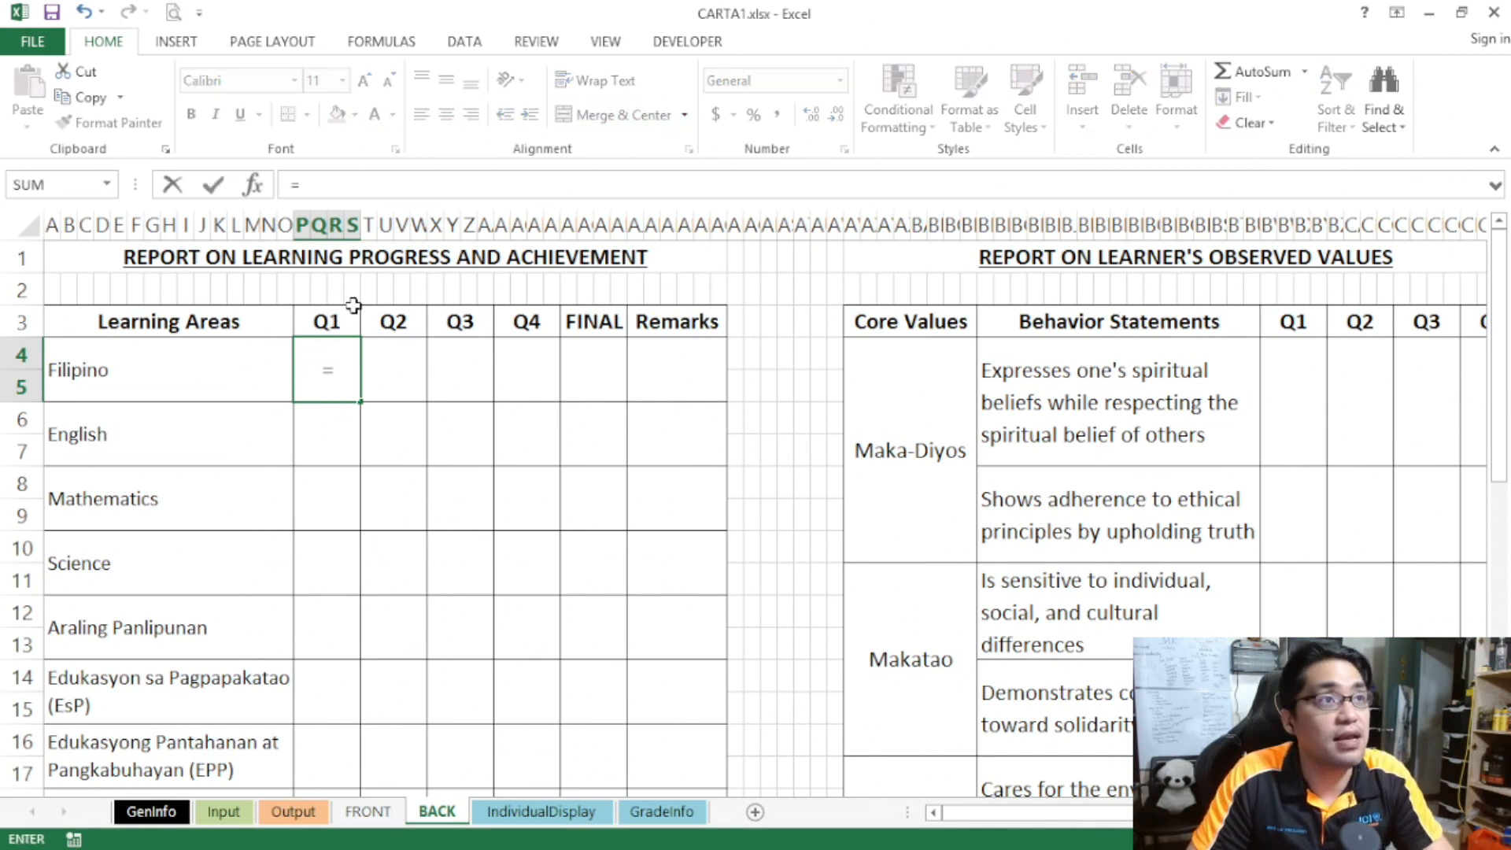
pyautogui.click(293, 812)
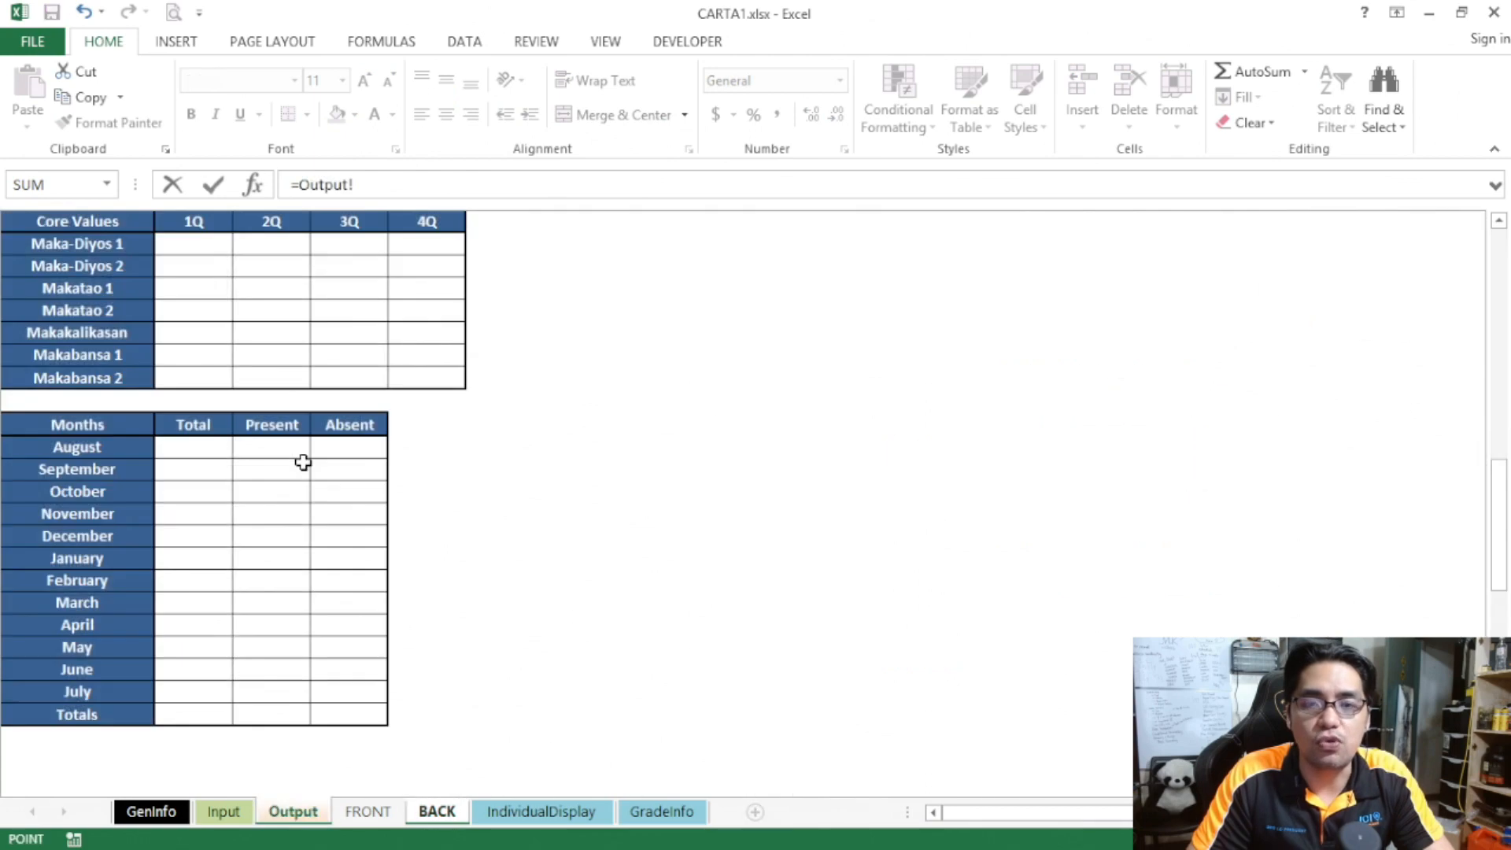
pyautogui.scroll(6, 304, 462)
pyautogui.scroll(2, 303, 463)
pyautogui.click(508, 391)
pyautogui.press('Return')
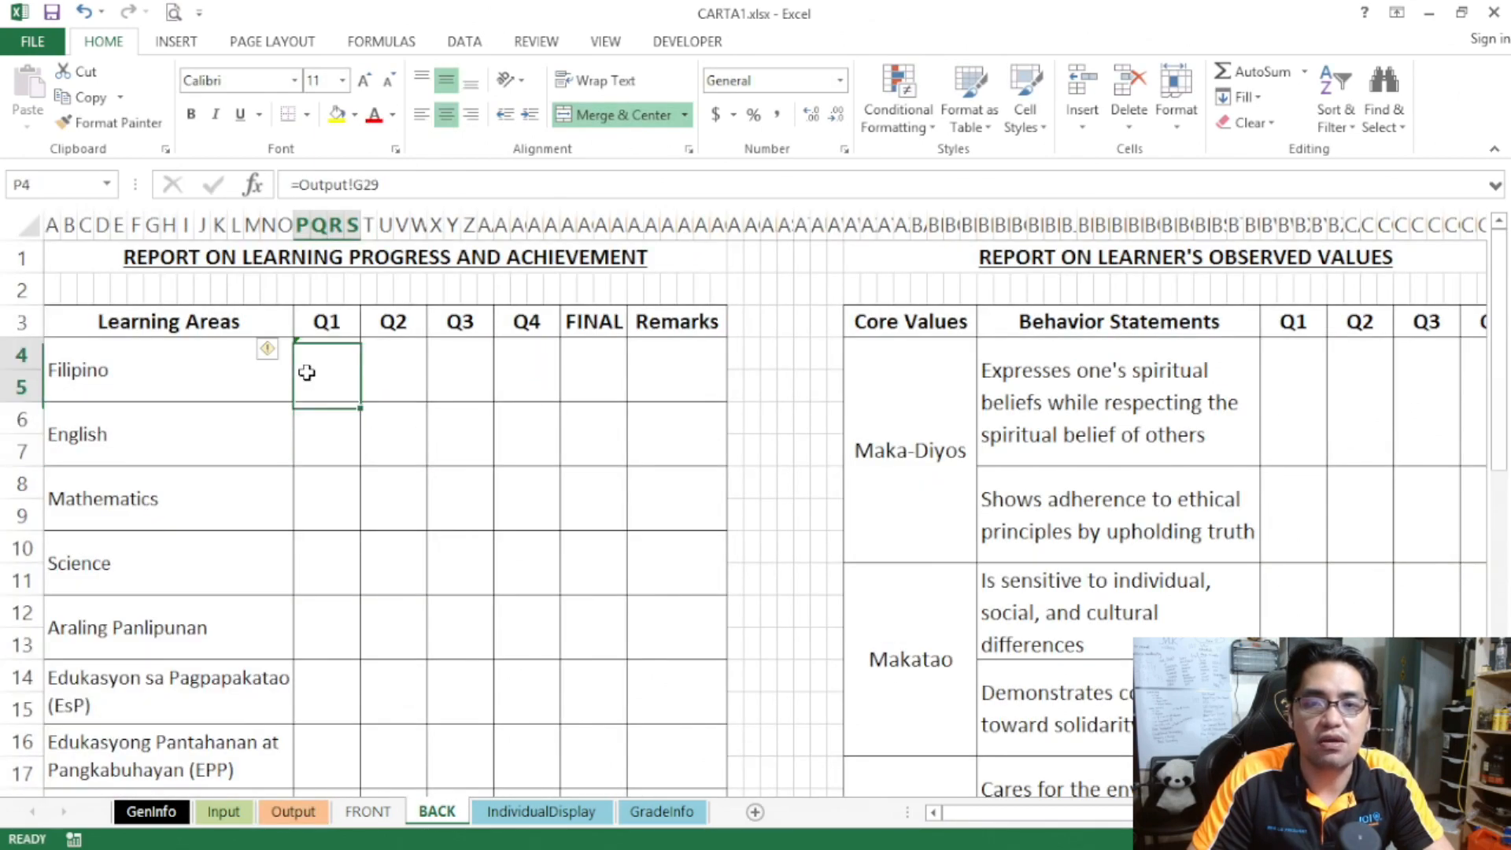
# - Link Filipino's Q2 grade on the BACK sheet to Filipino's 2Q cell on the Output sheet and its Q3 grade to =Output!I29
pyautogui.click(399, 382)
pyautogui.write('=')
pyautogui.click(293, 811)
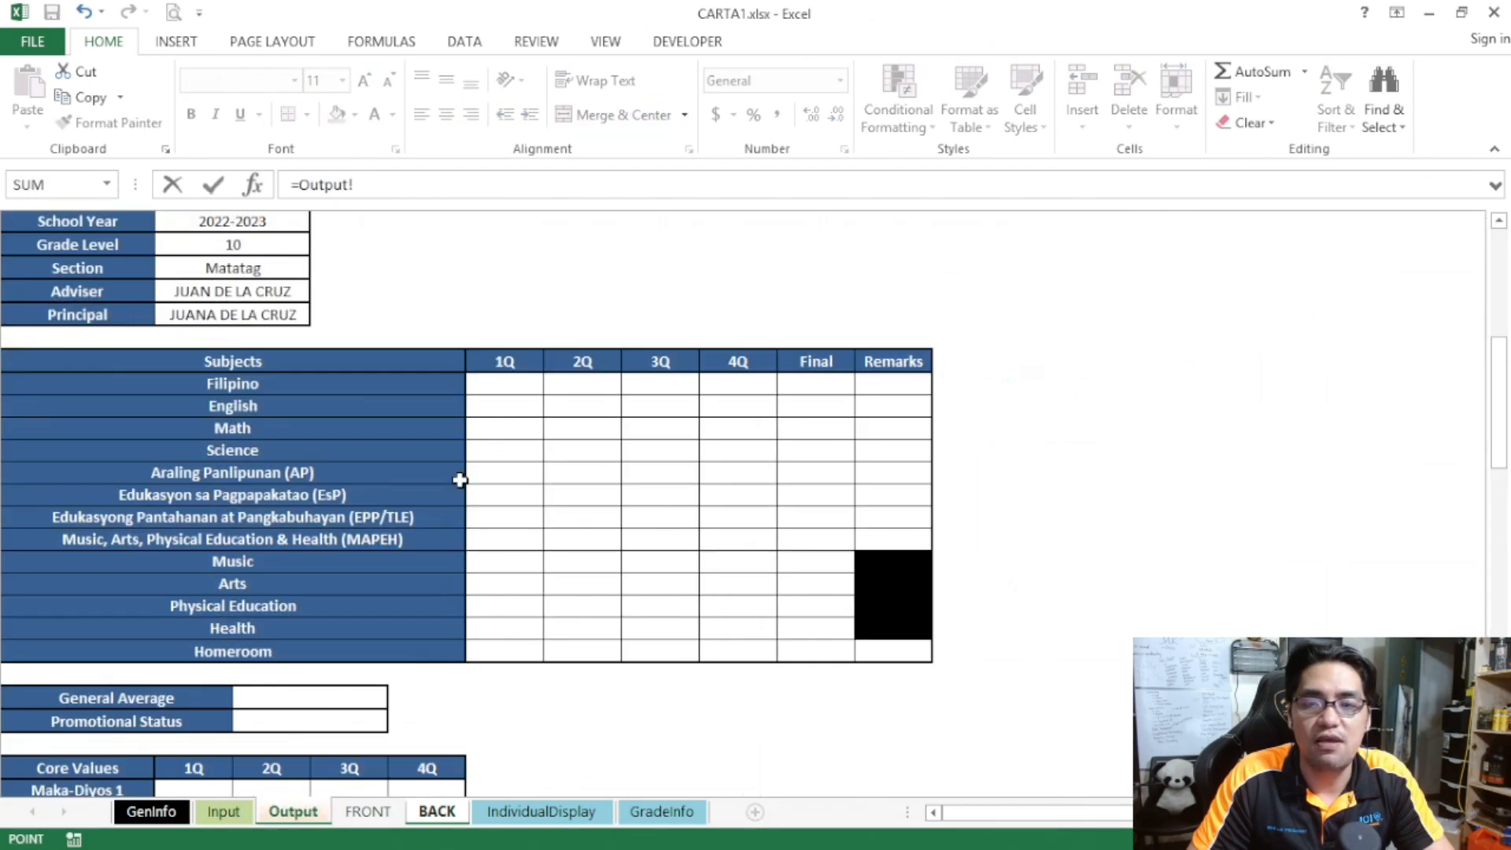
pyautogui.click(591, 386)
pyautogui.press('Return')
pyautogui.click(472, 374)
pyautogui.write('=')
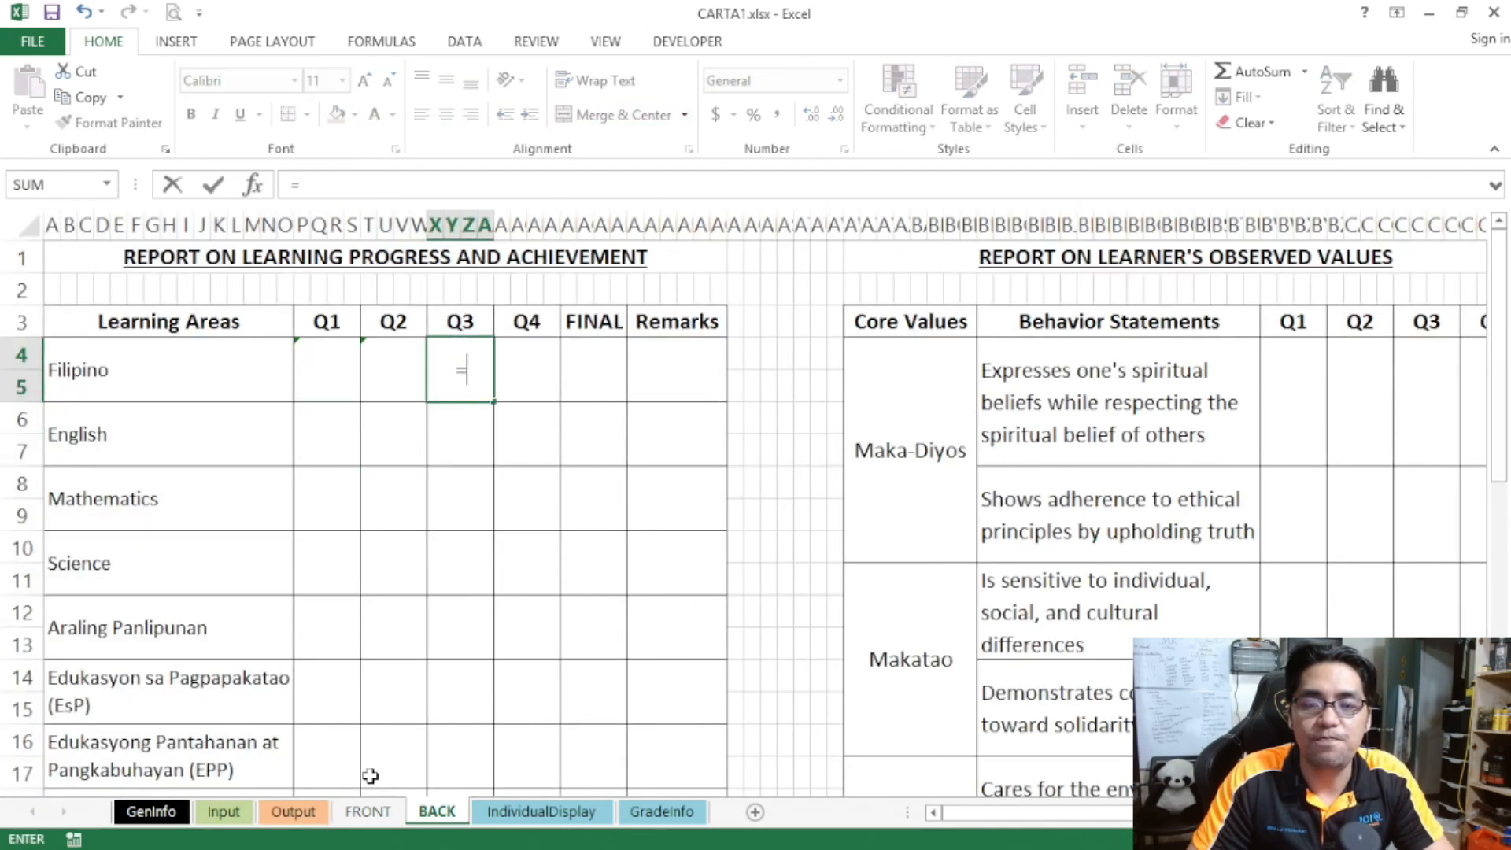
pyautogui.click(297, 815)
pyautogui.click(674, 374)
pyautogui.press('Return')
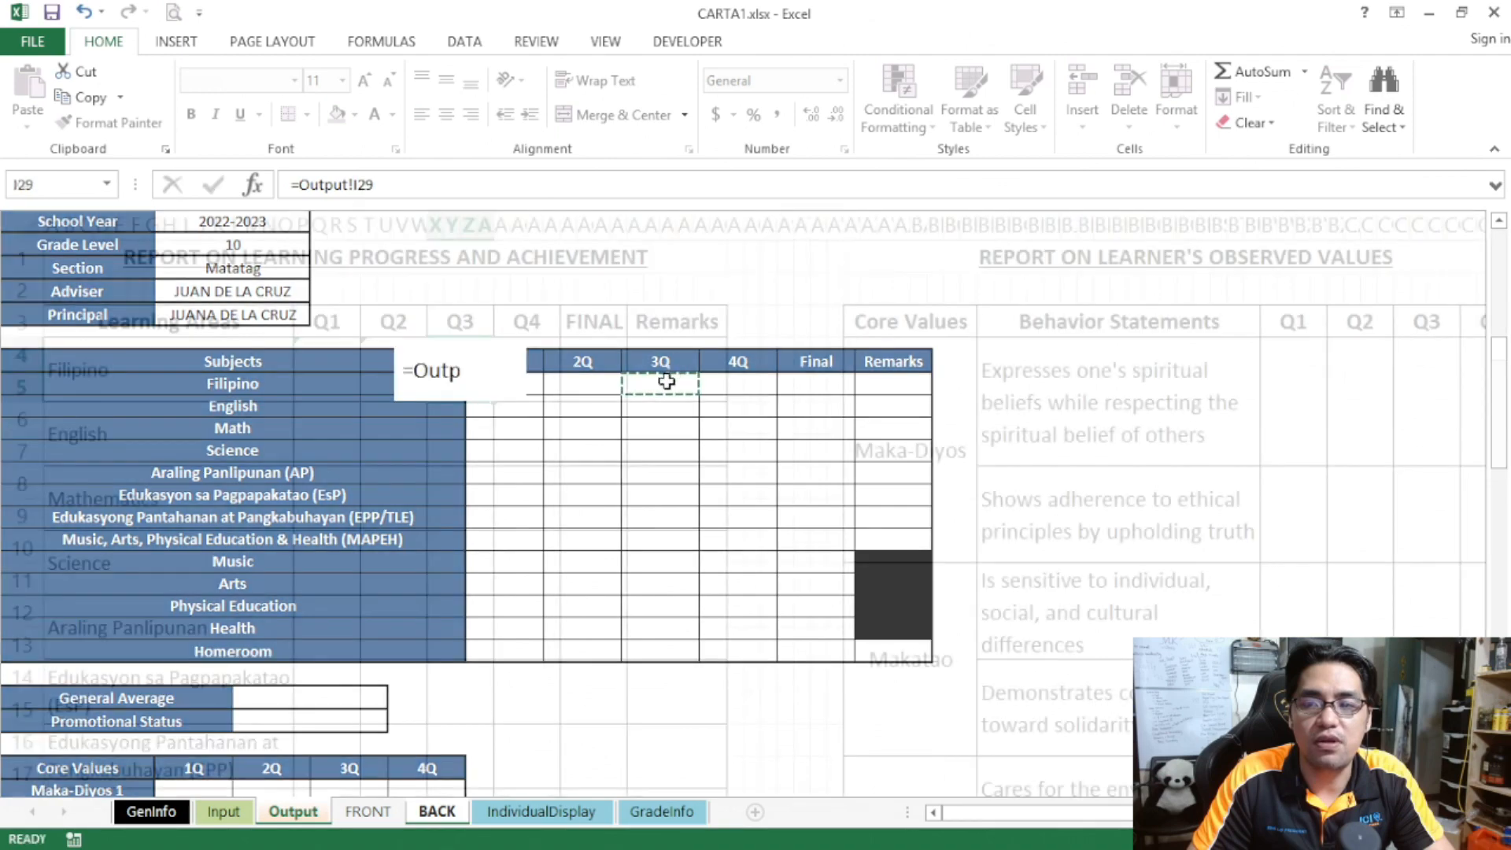
# - Link Filipino's Q4 and FINAL grades on the BACK sheet to Filipino's 4Q and Final cells on the Output sheet
pyautogui.click(534, 370)
pyautogui.write('=')
pyautogui.click(293, 811)
pyautogui.click(757, 390)
pyautogui.press('Return')
pyautogui.click(592, 370)
pyautogui.write('=')
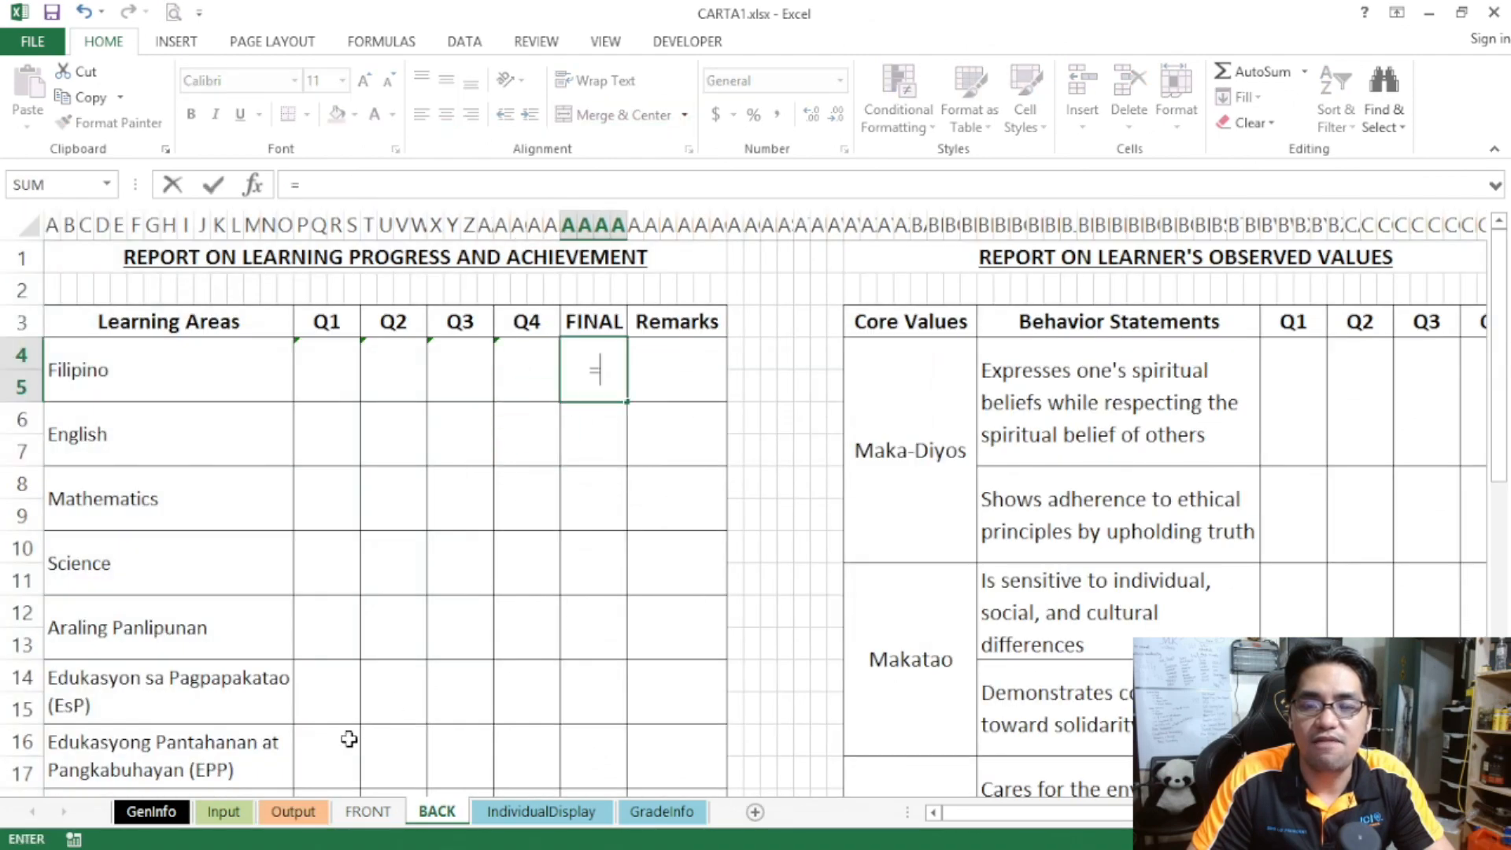
pyautogui.click(292, 811)
pyautogui.click(789, 385)
pyautogui.press('Return')
# - Link Filipino's Remarks cell on the BACK sheet to Filipino's Remarks cell on the Output sheet
pyautogui.click(680, 359)
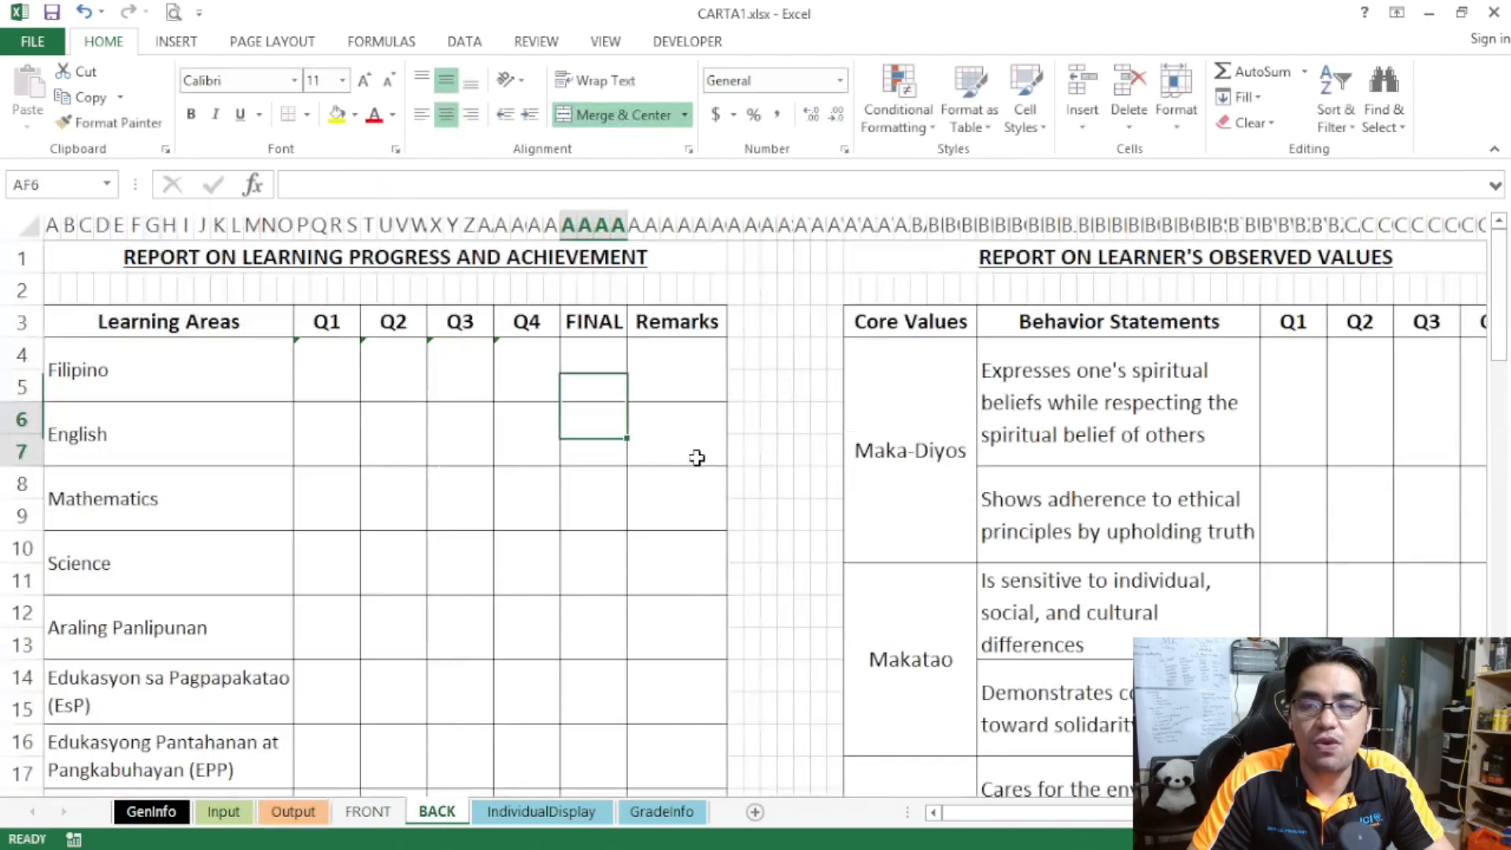
pyautogui.write('=')
pyautogui.click(293, 812)
pyautogui.click(880, 386)
pyautogui.press('Return')
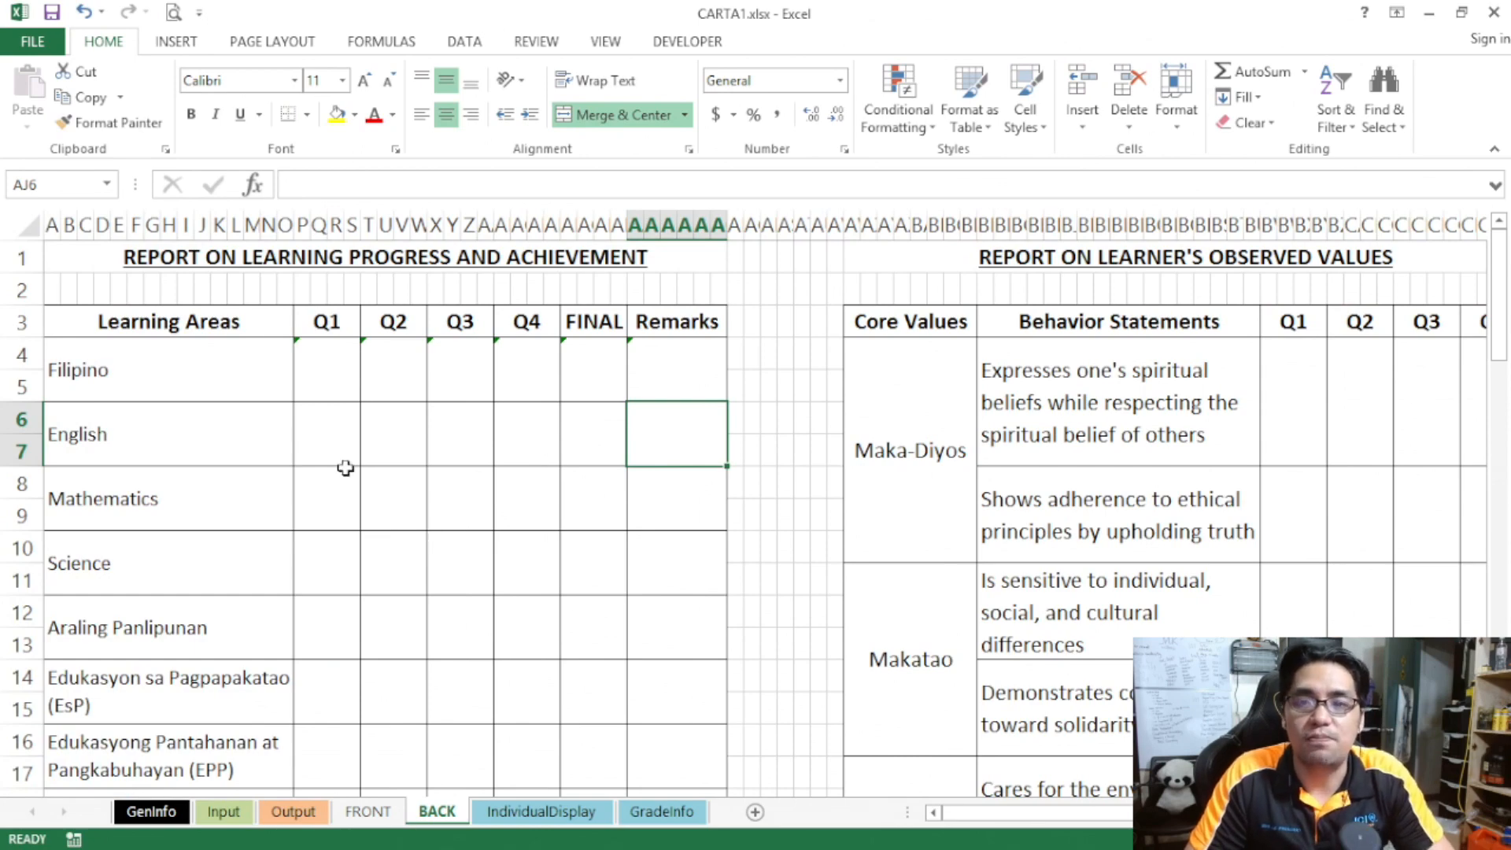
# - Look over the BACK sheet's learning progress and observed values tables, including Filipino's Q1 to FINAL cells
pyautogui.click(324, 384)
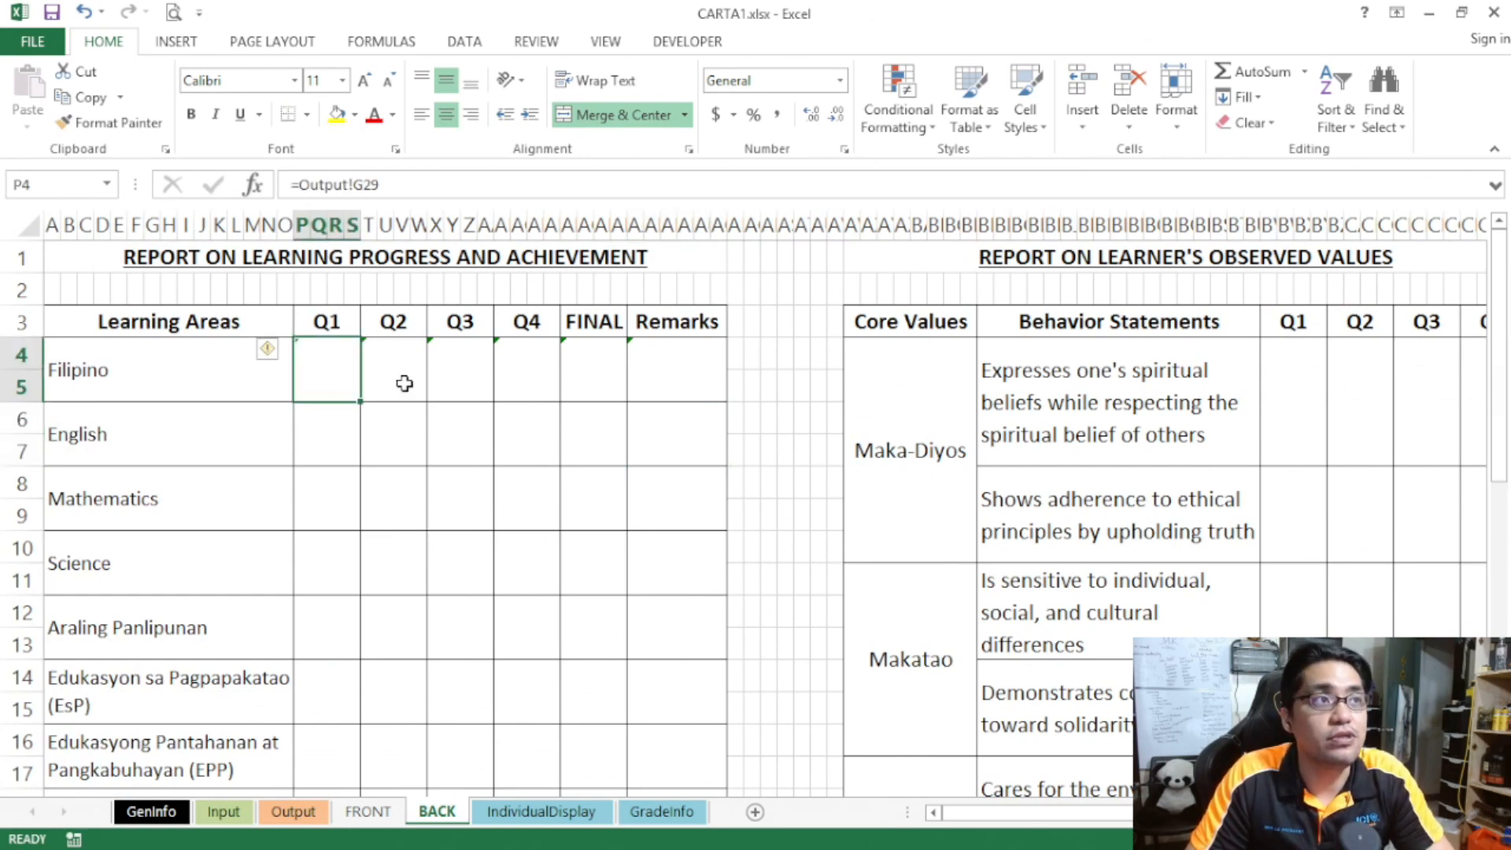
pyautogui.scroll(-7, 566, 396)
pyautogui.scroll(7, 567, 398)
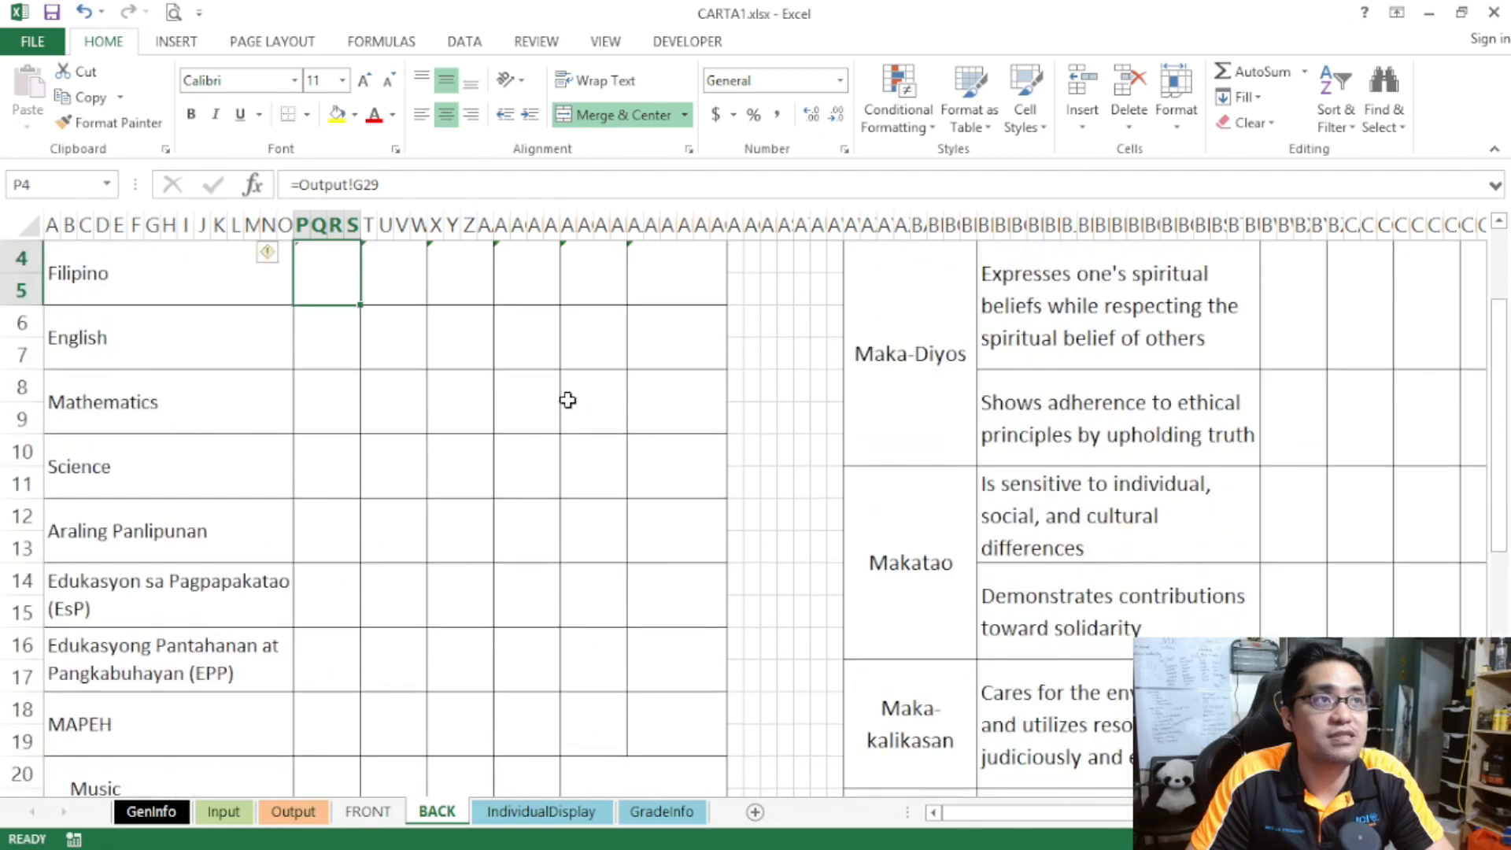
pyautogui.scroll(-2, 568, 400)
pyautogui.scroll(2, 568, 400)
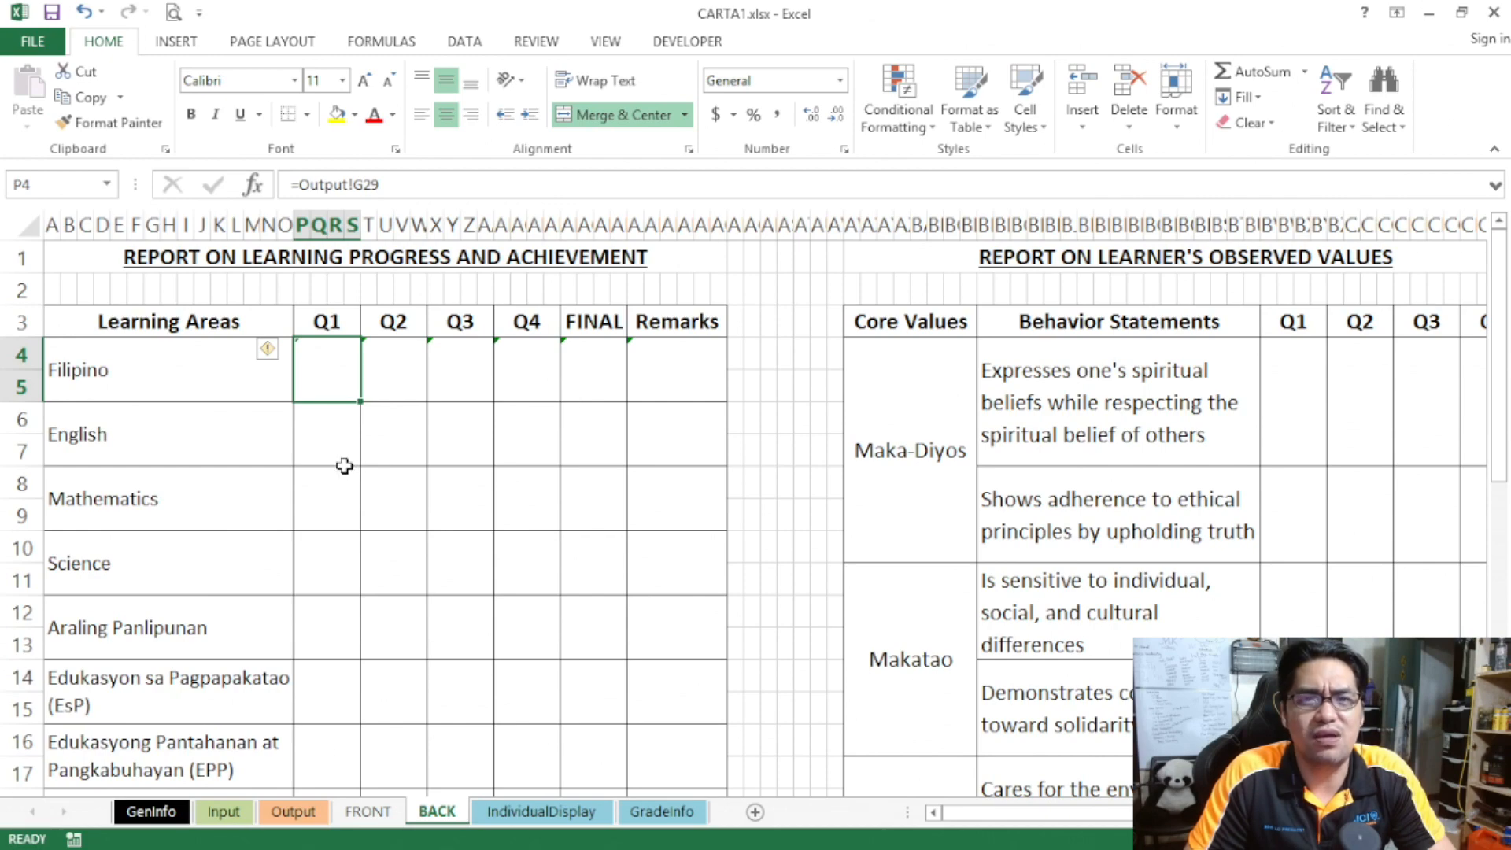
pyautogui.scroll(-5, 344, 466)
pyautogui.scroll(5, 344, 466)
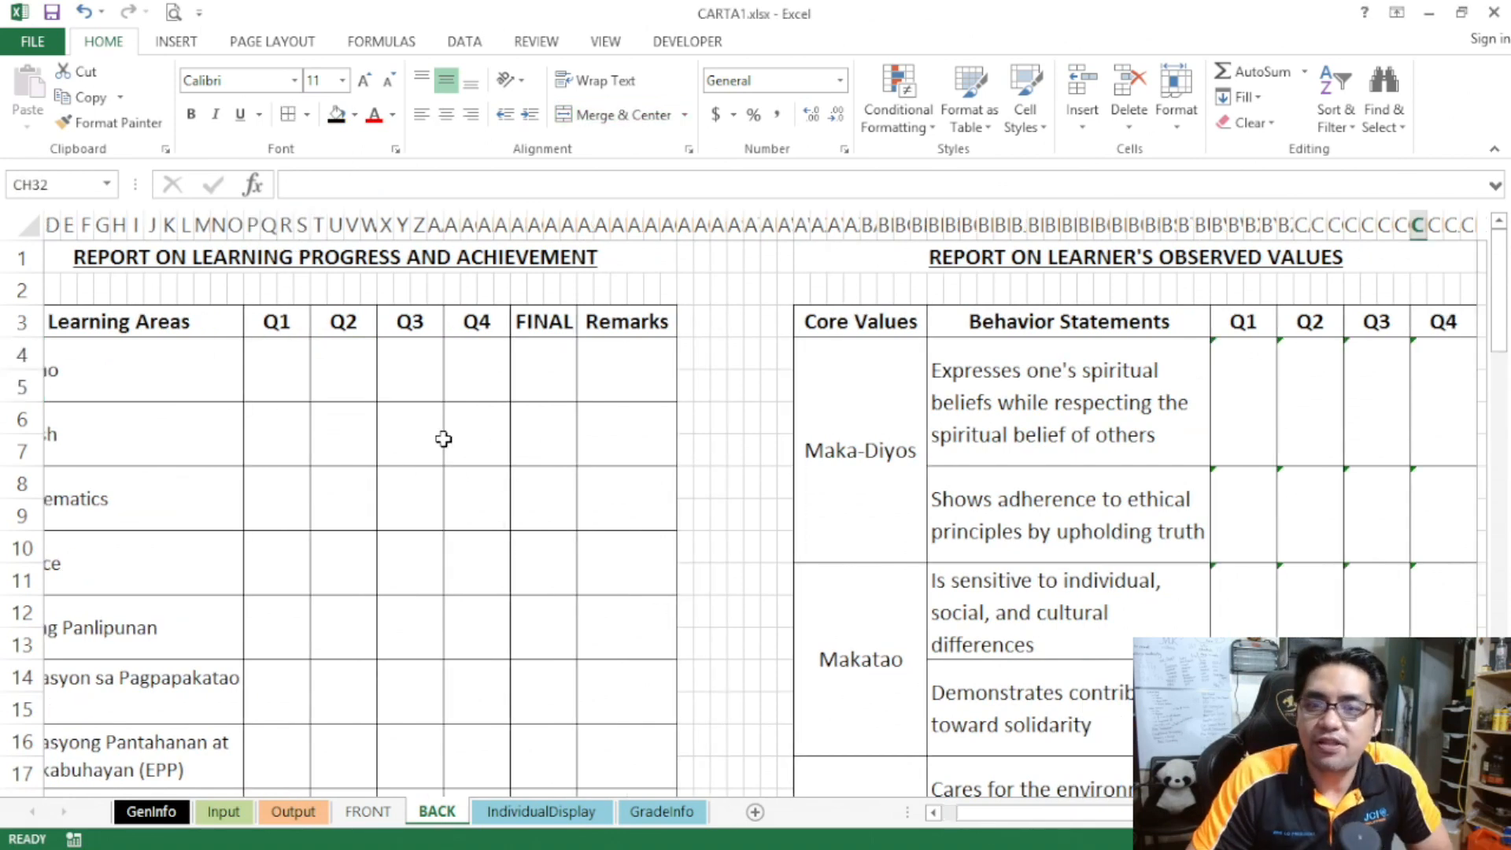
pyautogui.moveTo(1065, 801); pyautogui.dragTo(1035, 810)
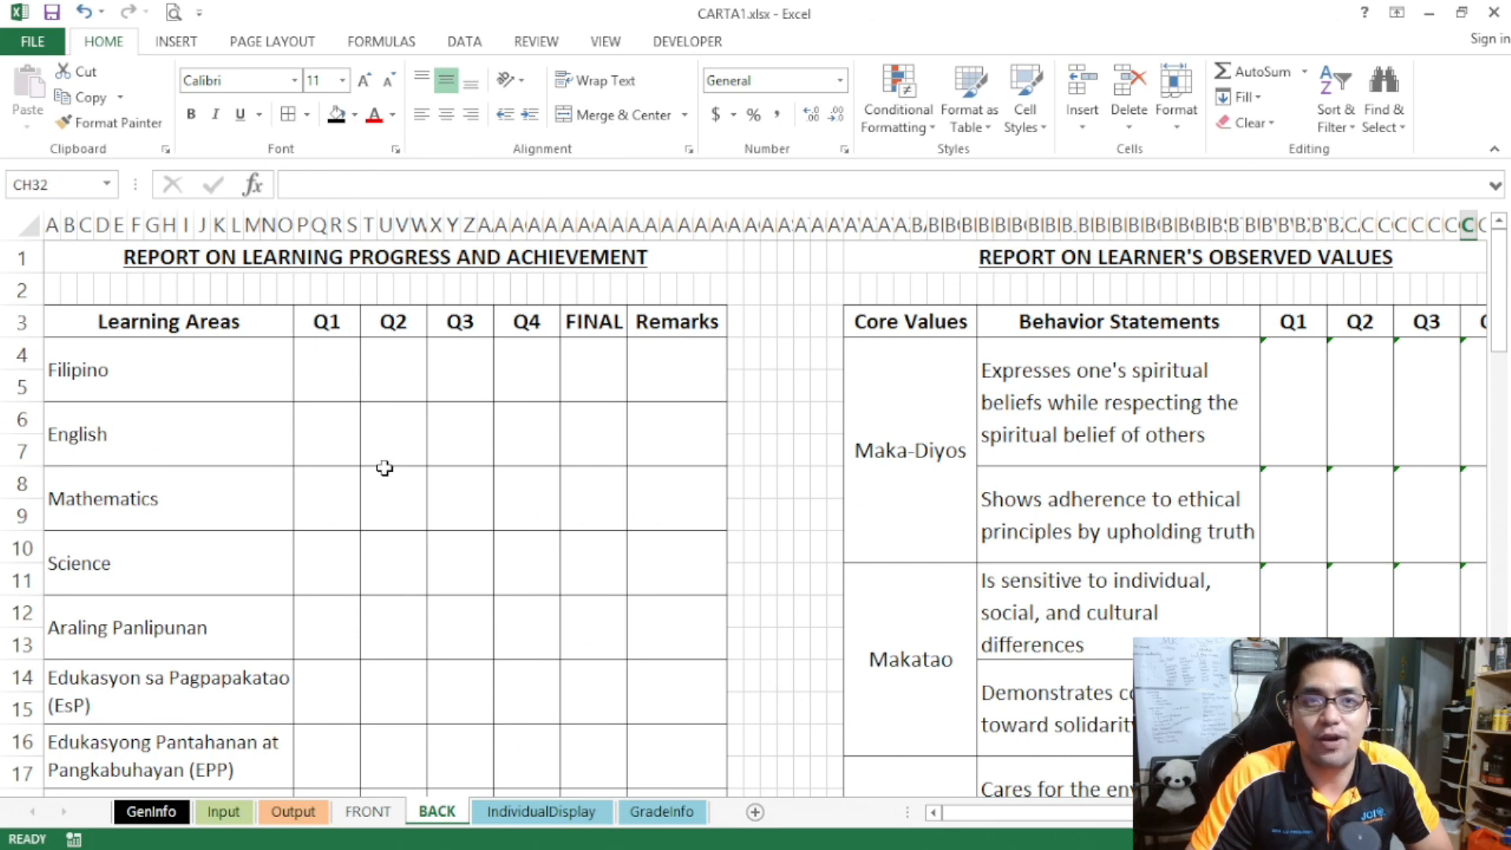
pyautogui.click(330, 392)
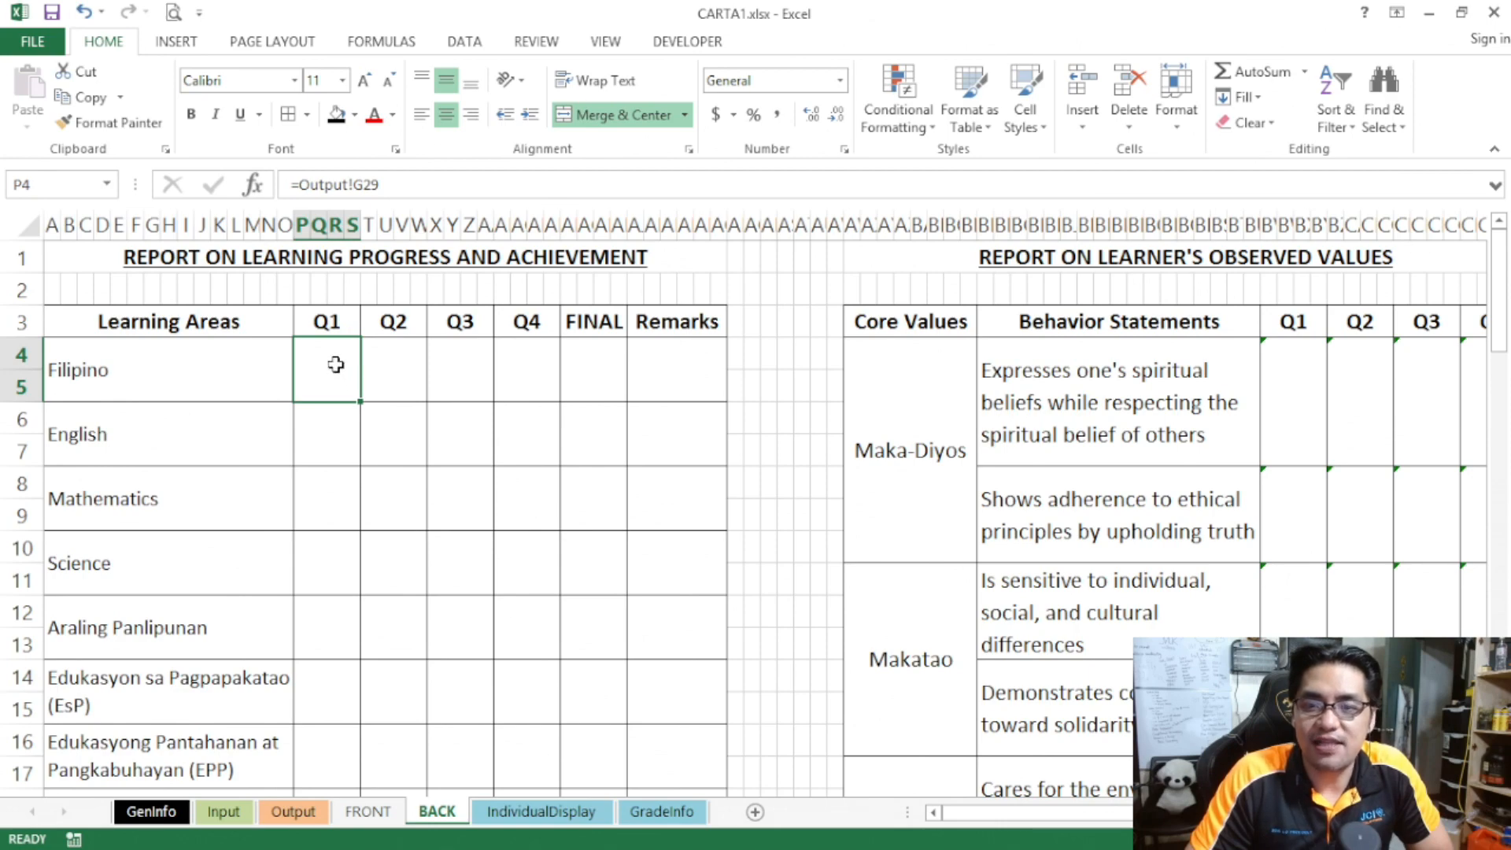
pyautogui.moveTo(332, 365); pyautogui.dragTo(598, 366)
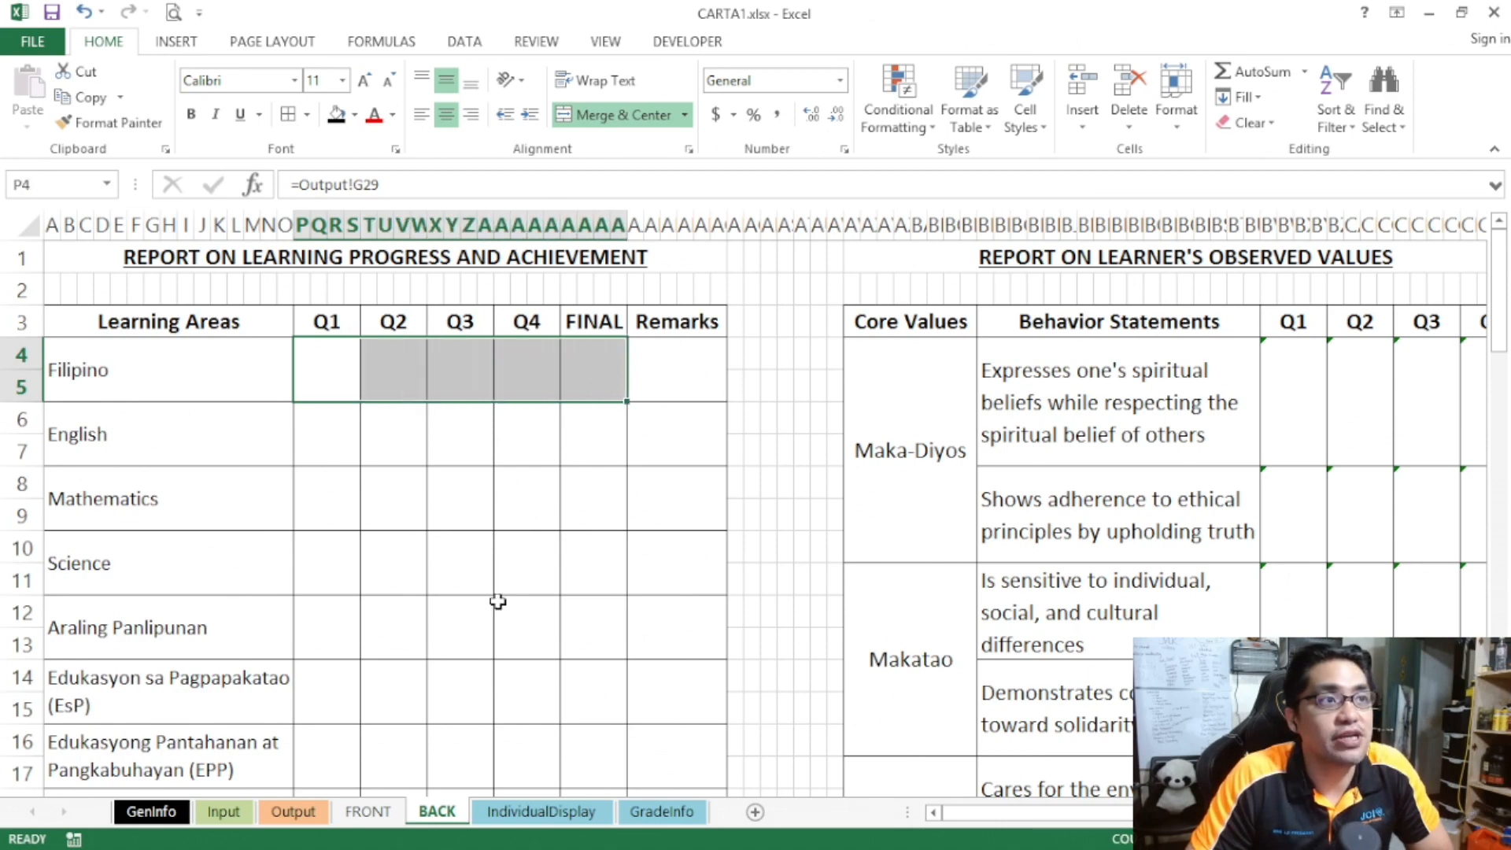
# - Look through the Output sheet's tables and the FRONT sheet's attendance record, and return to the BACK sheet's learning progress table
pyautogui.click(318, 813)
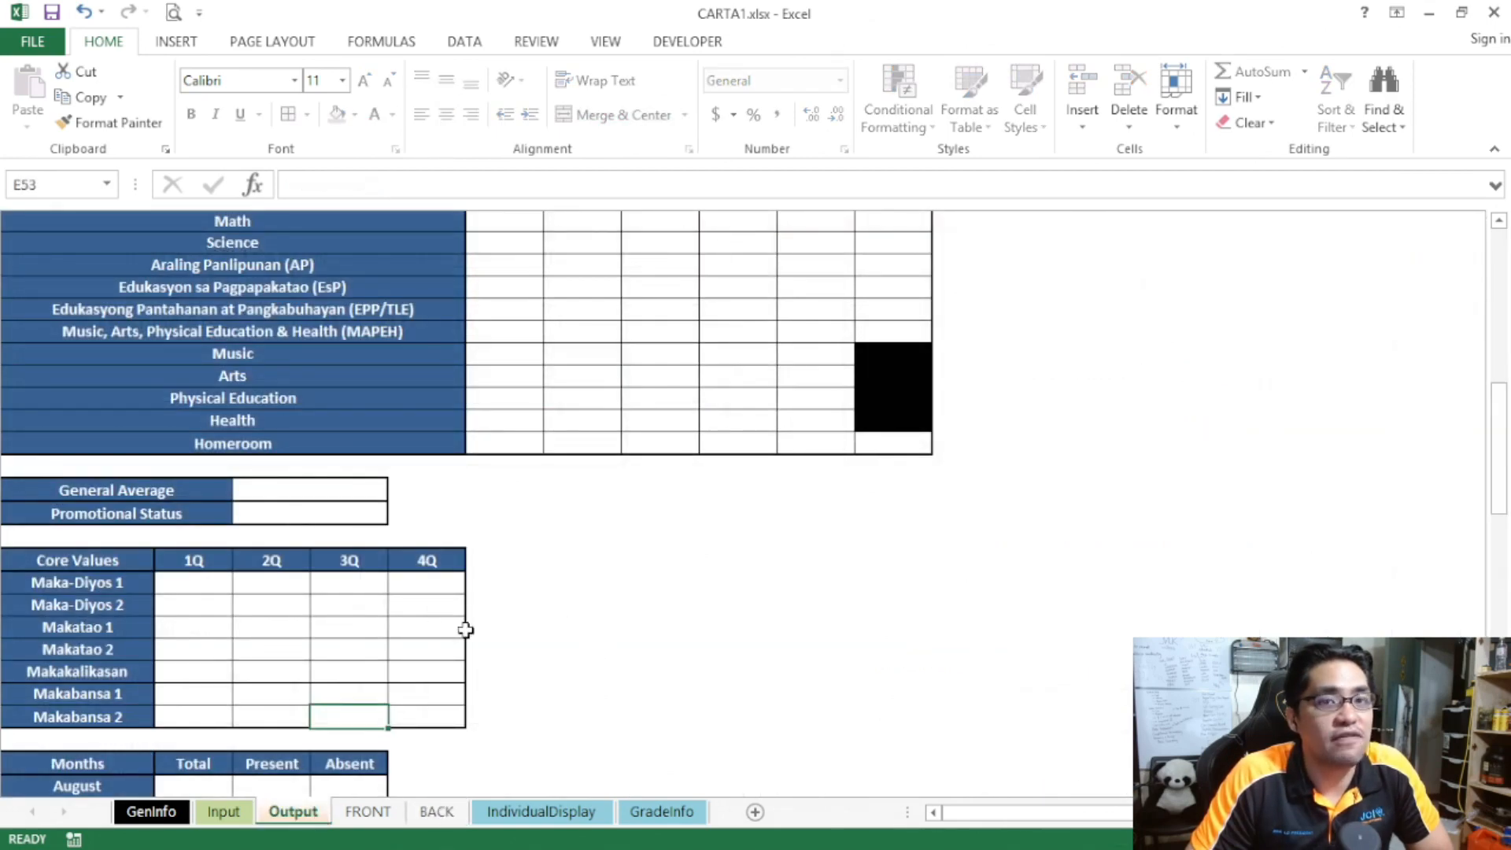
pyautogui.scroll(2, 469, 626)
pyautogui.scroll(-1, 476, 628)
pyautogui.scroll(-1, 478, 630)
pyautogui.click(368, 811)
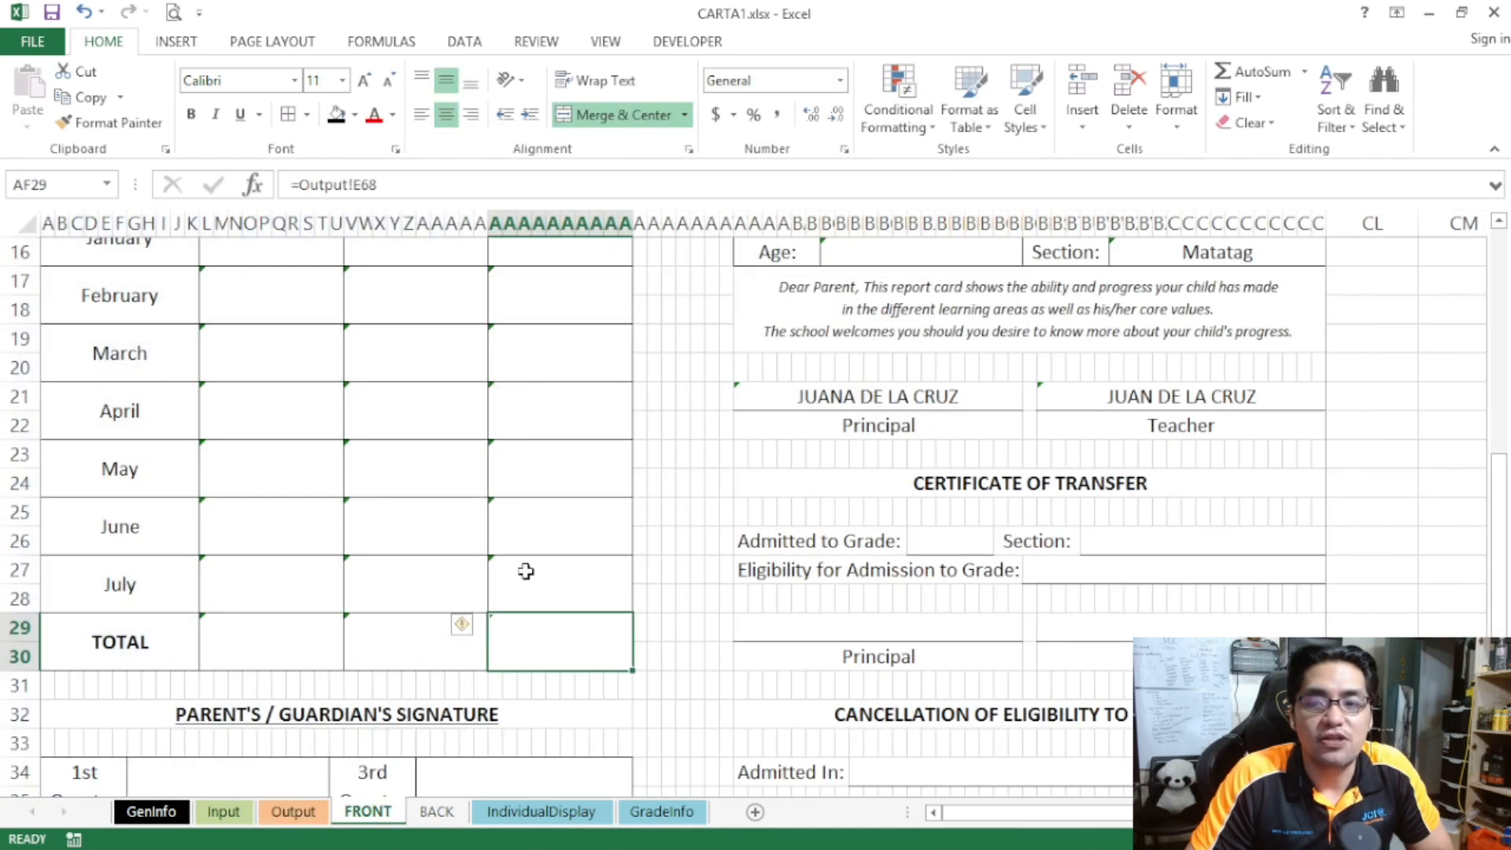
pyautogui.scroll(3, 448, 480)
pyautogui.click(437, 812)
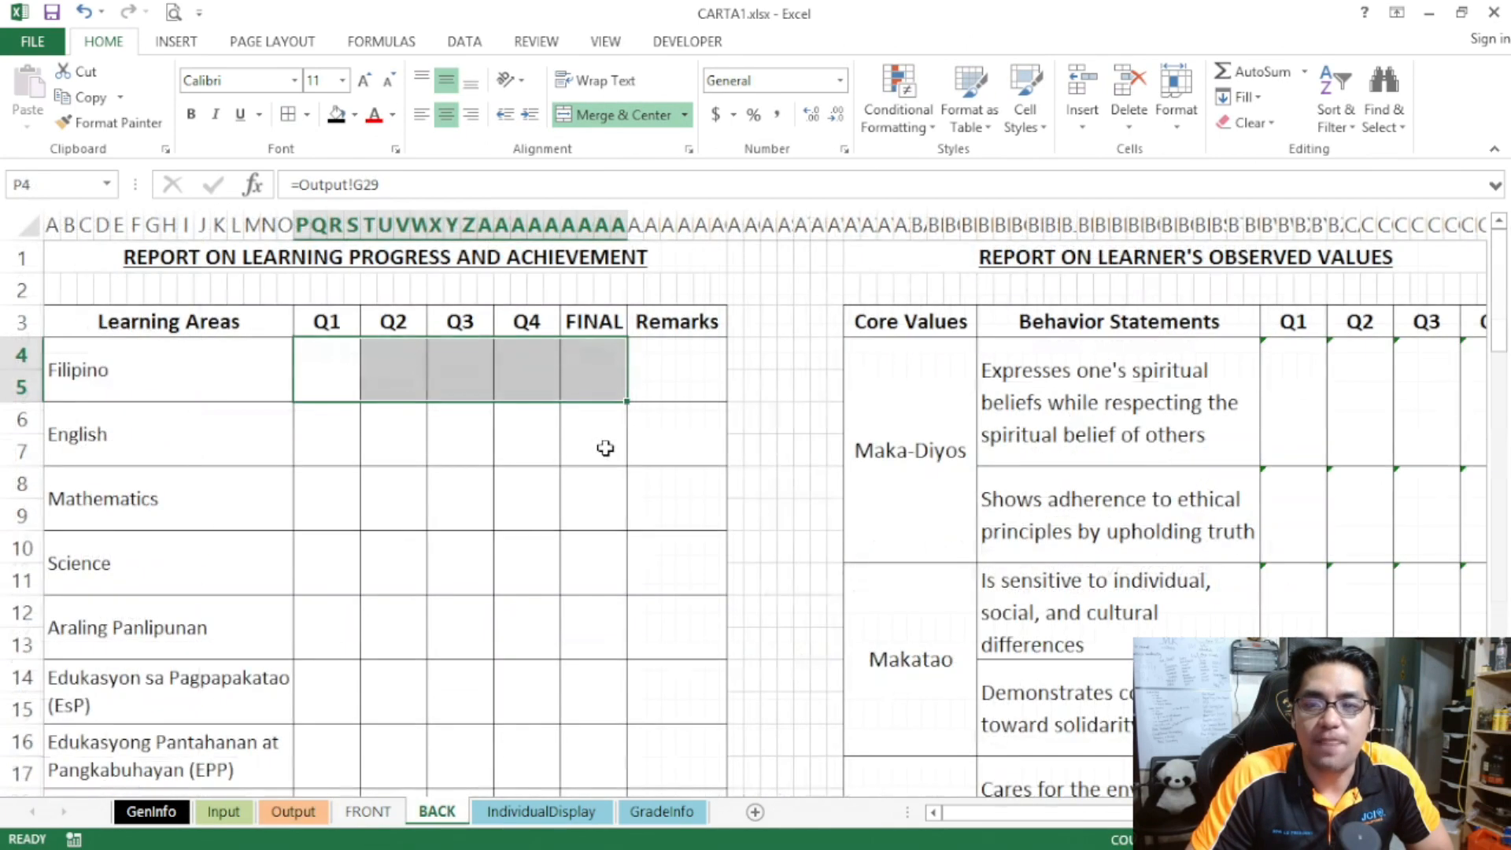
pyautogui.click(198, 262)
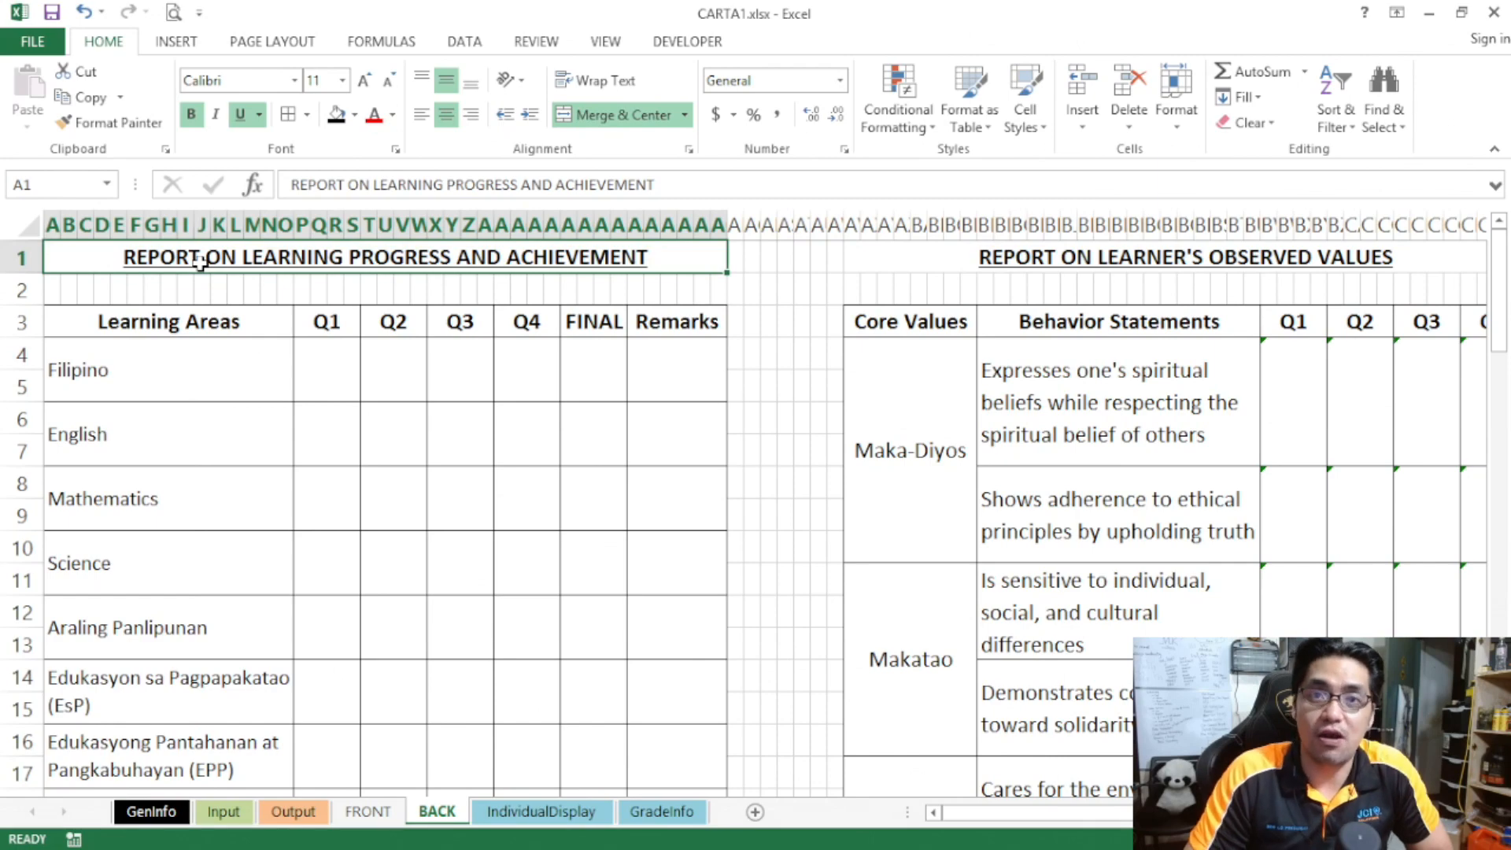
# - Choose a student from the Student Name list in the Output sheet's display settings
pyautogui.click(303, 811)
pyautogui.scroll(4, 443, 385)
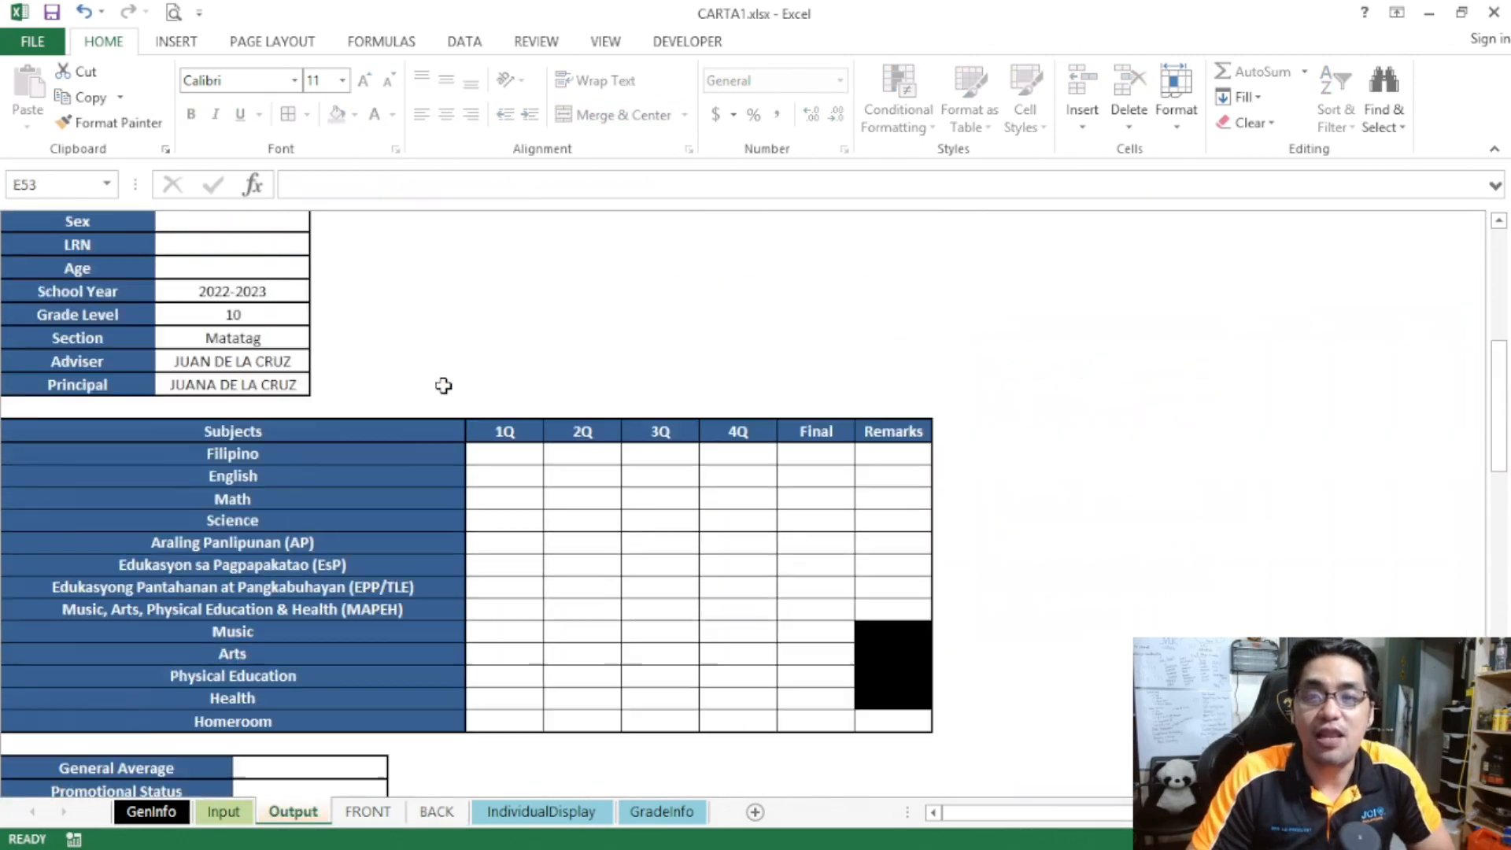
pyautogui.scroll(6, 443, 384)
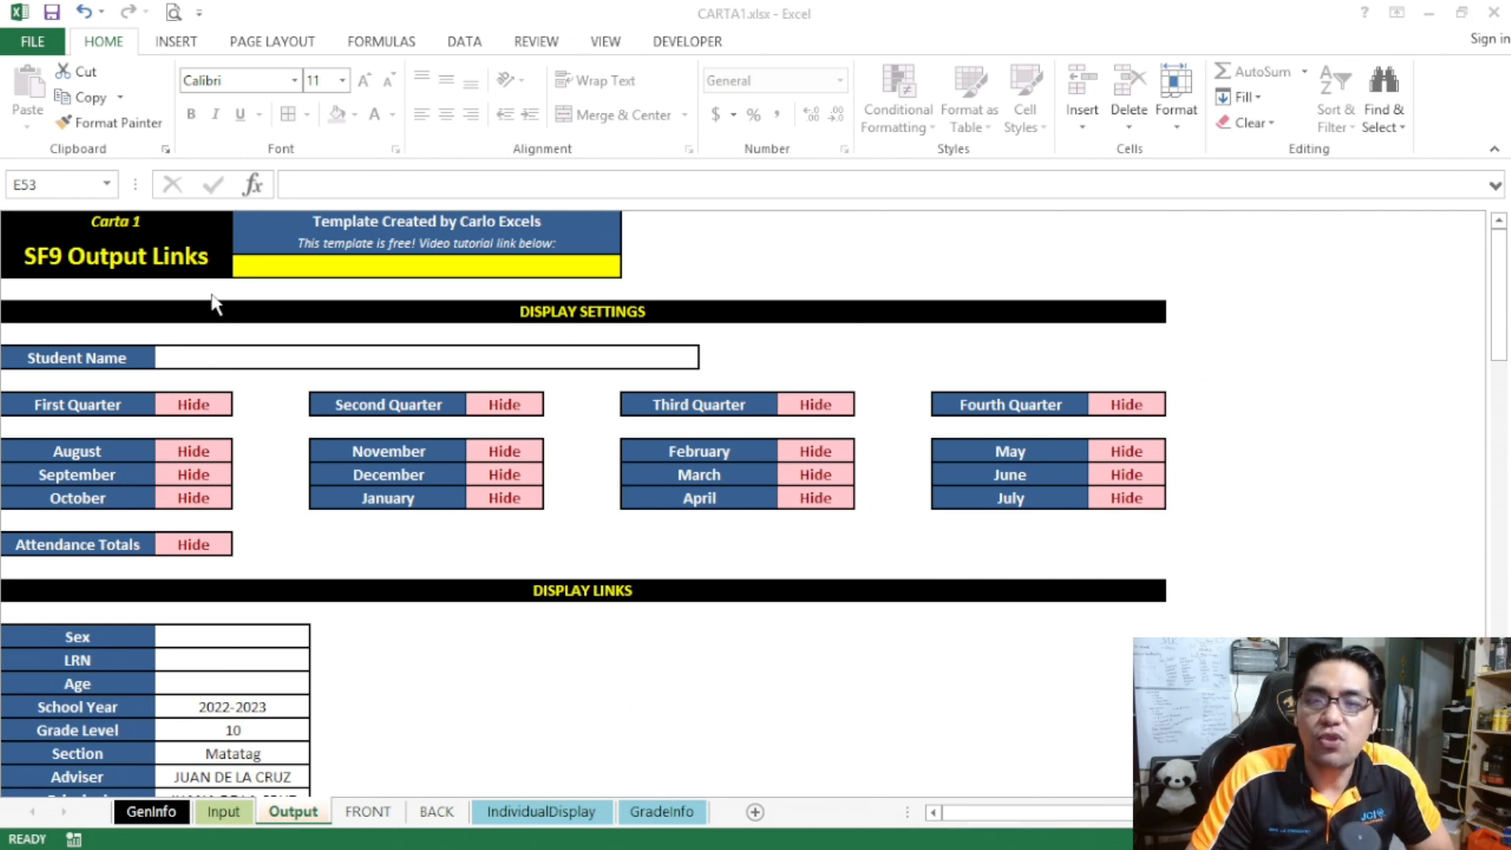
pyautogui.click(192, 264)
pyautogui.click(323, 359)
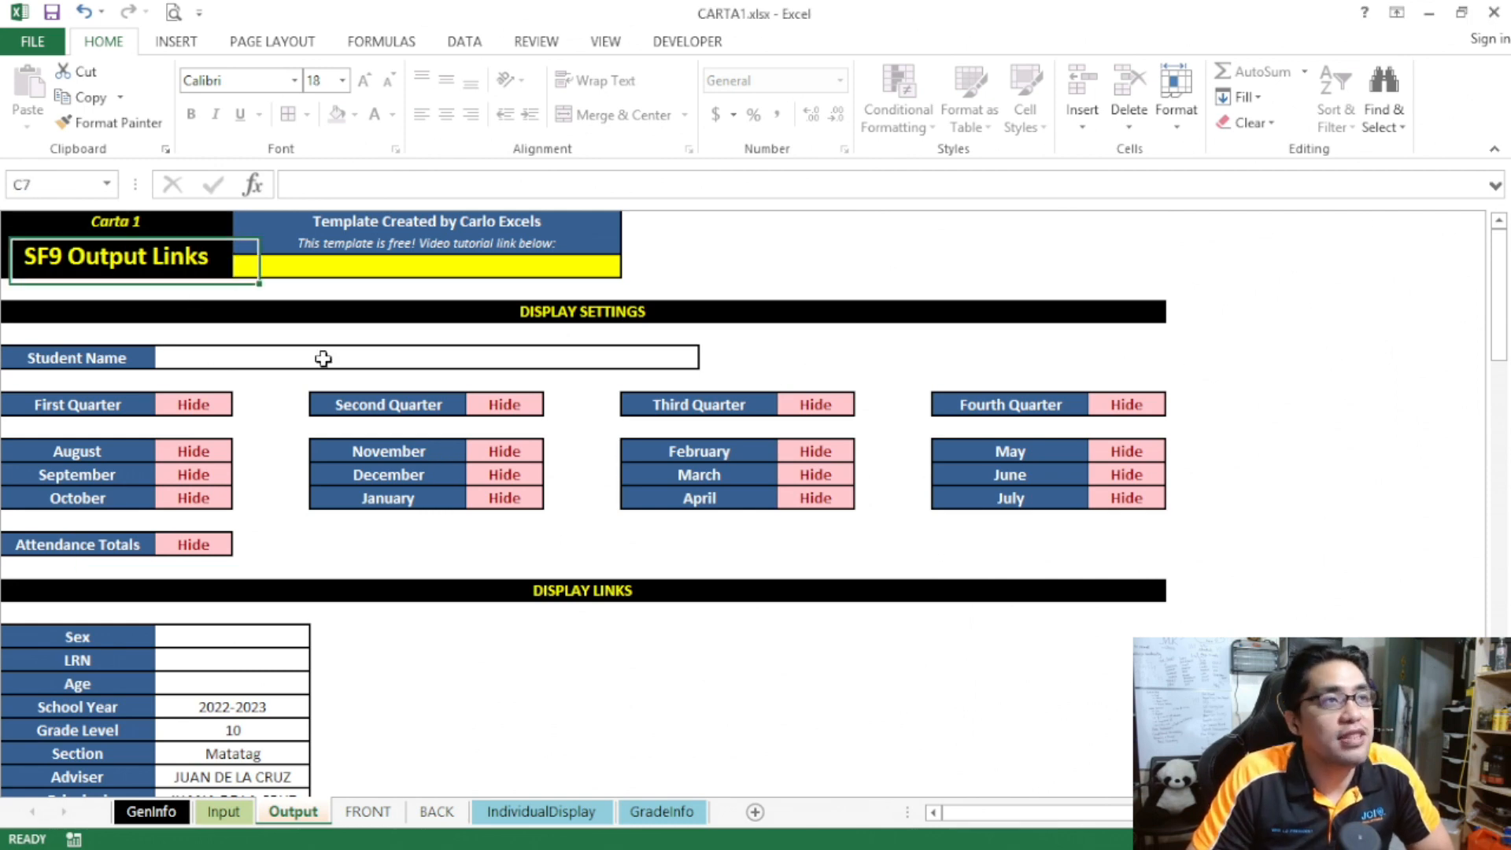
pyautogui.click(710, 360)
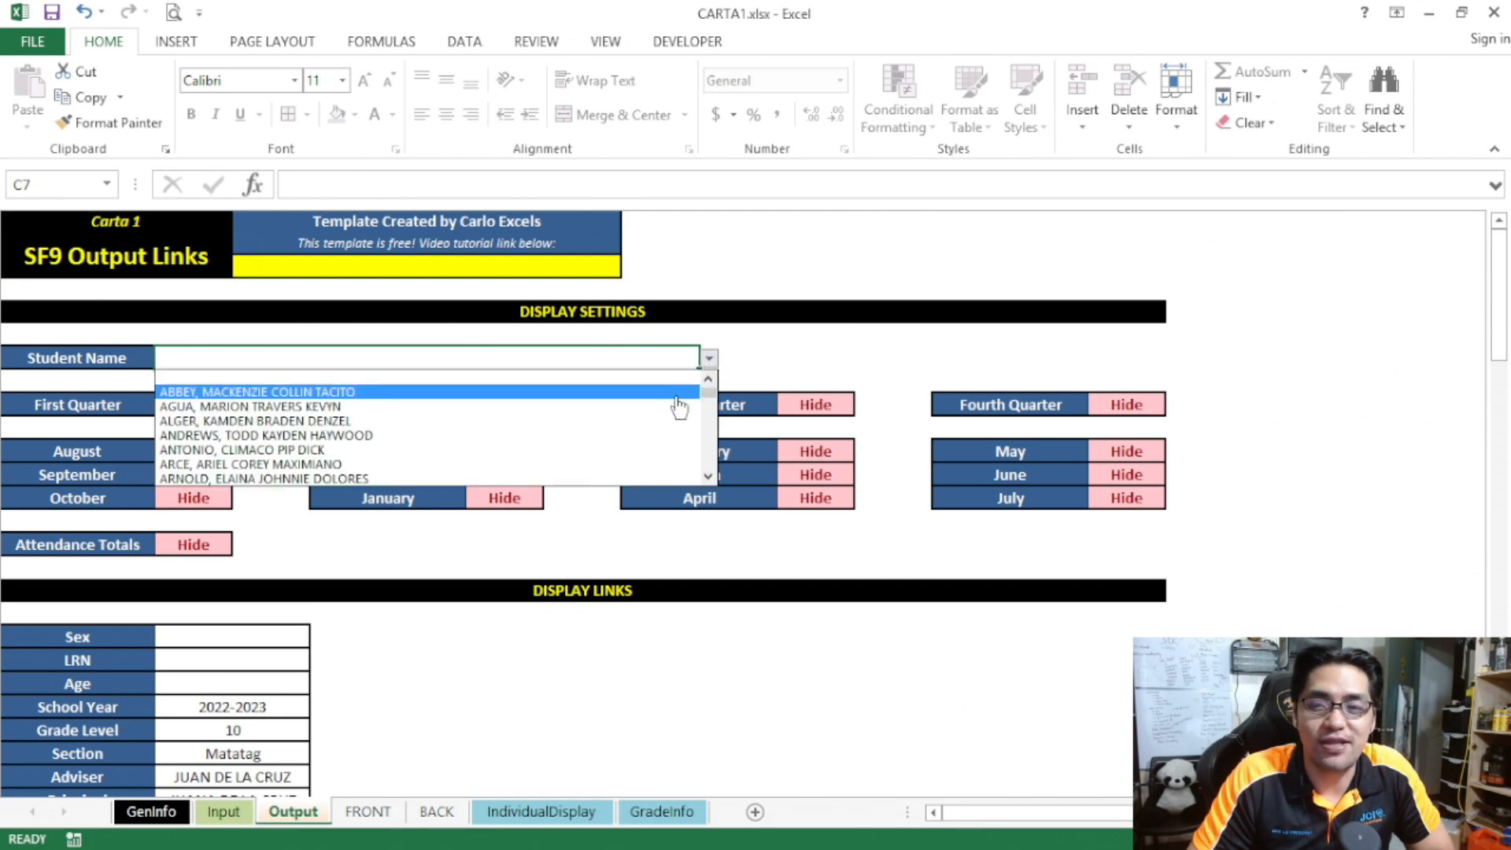
pyautogui.moveTo(711, 393); pyautogui.dragTo(717, 423)
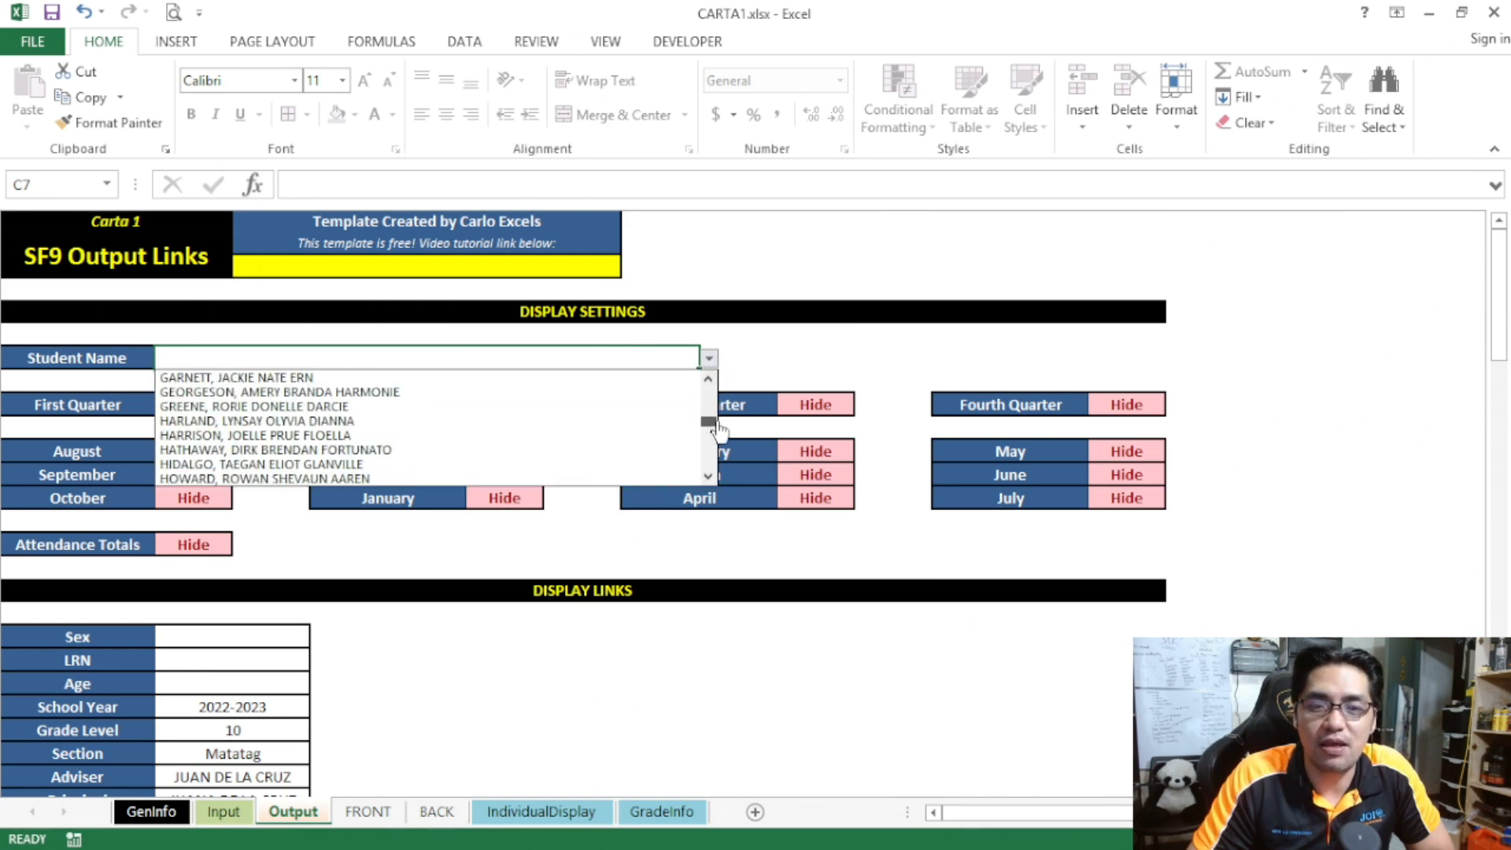
pyautogui.click(607, 450)
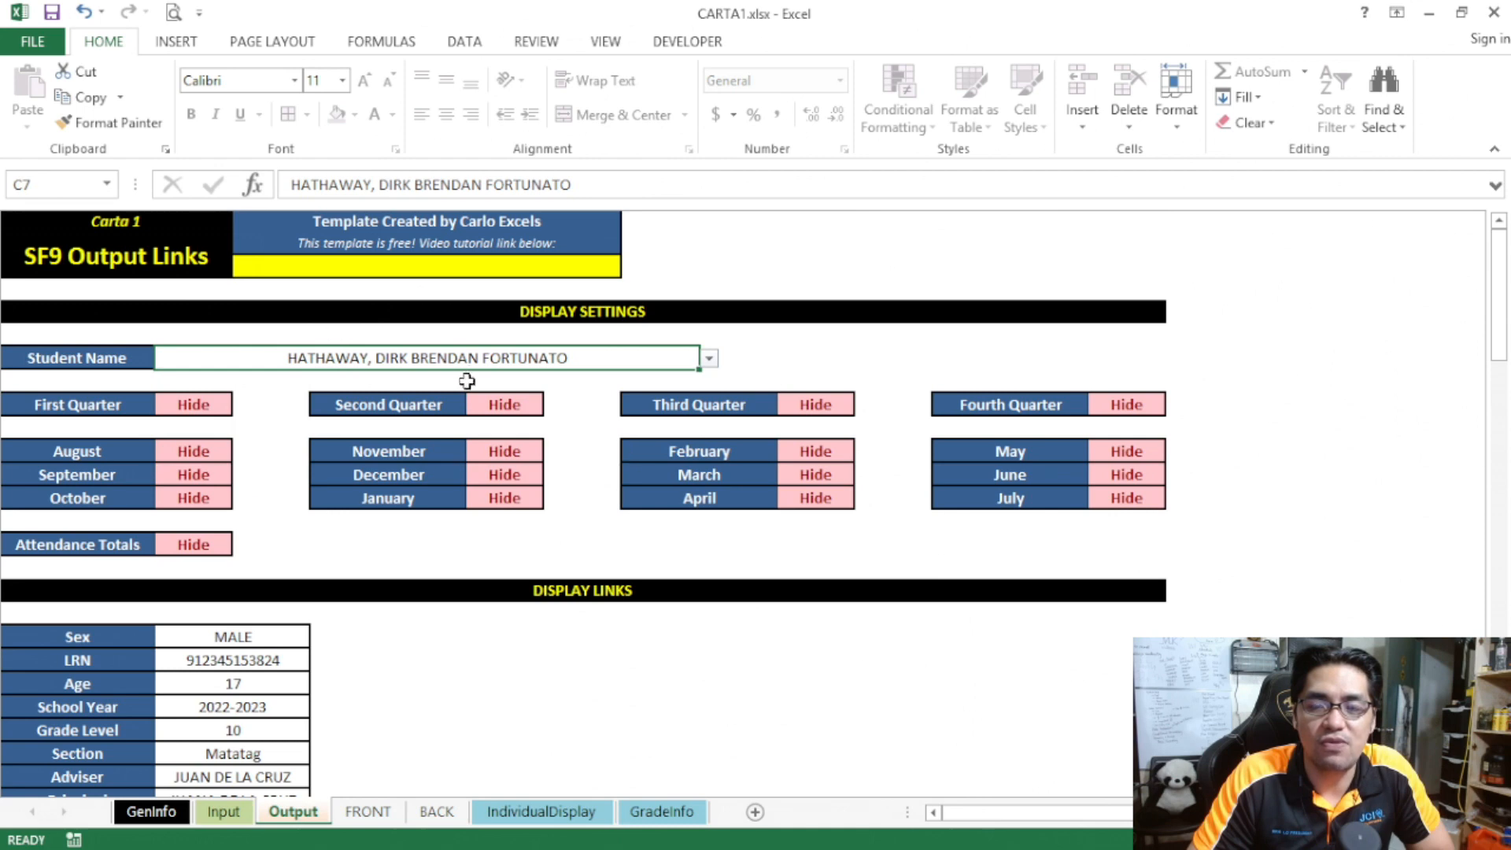
# - Examine the selected student's details under DISPLAY LINKS on the Output sheet, from Sex and LRN down to Principal
pyautogui.scroll(-2, 391, 383)
pyautogui.scroll(1, 391, 383)
pyautogui.scroll(-1, 331, 433)
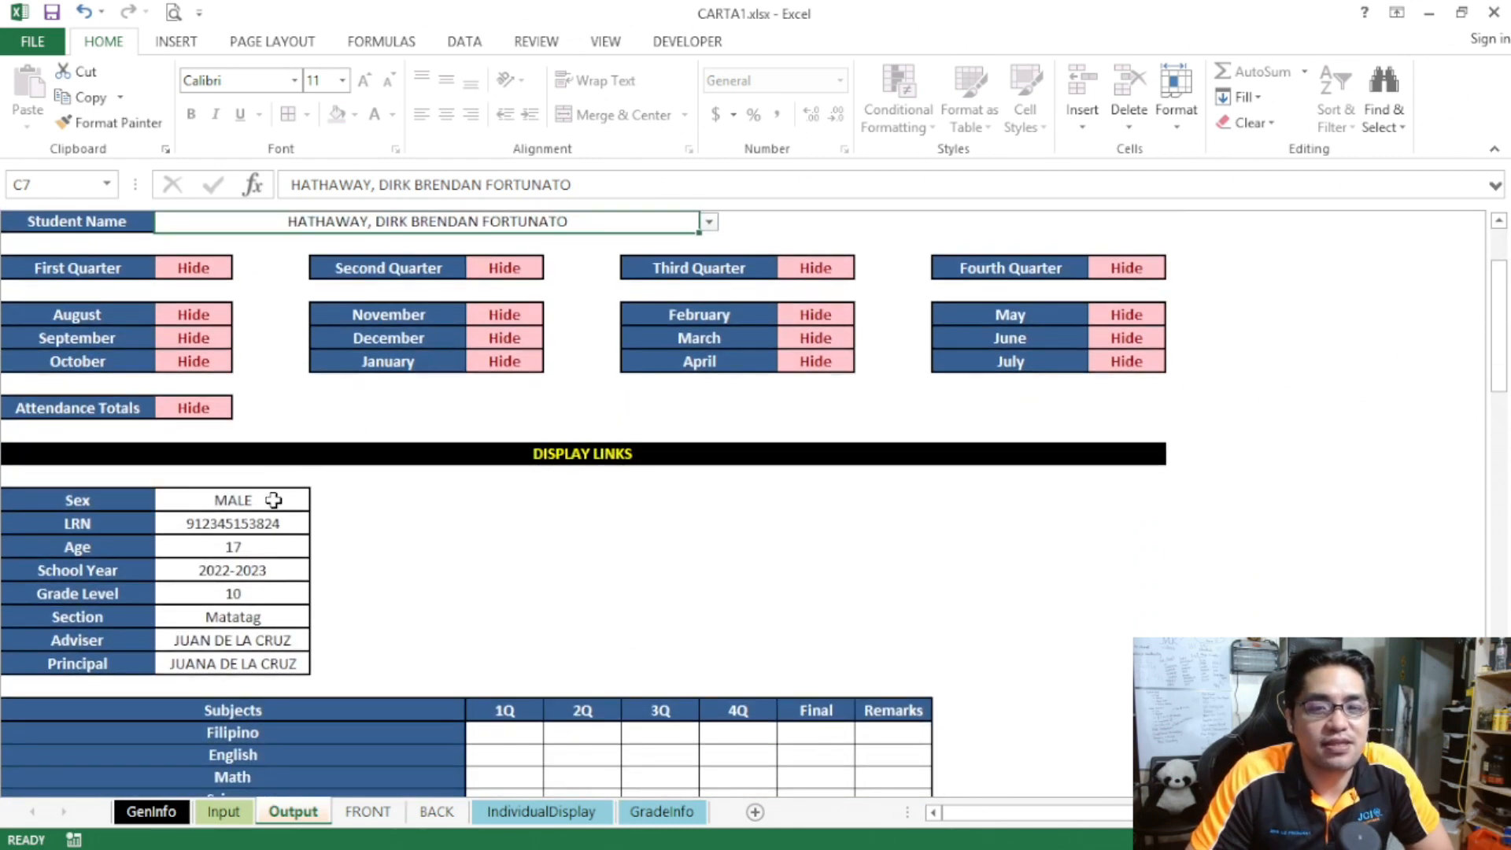
pyautogui.click(273, 500)
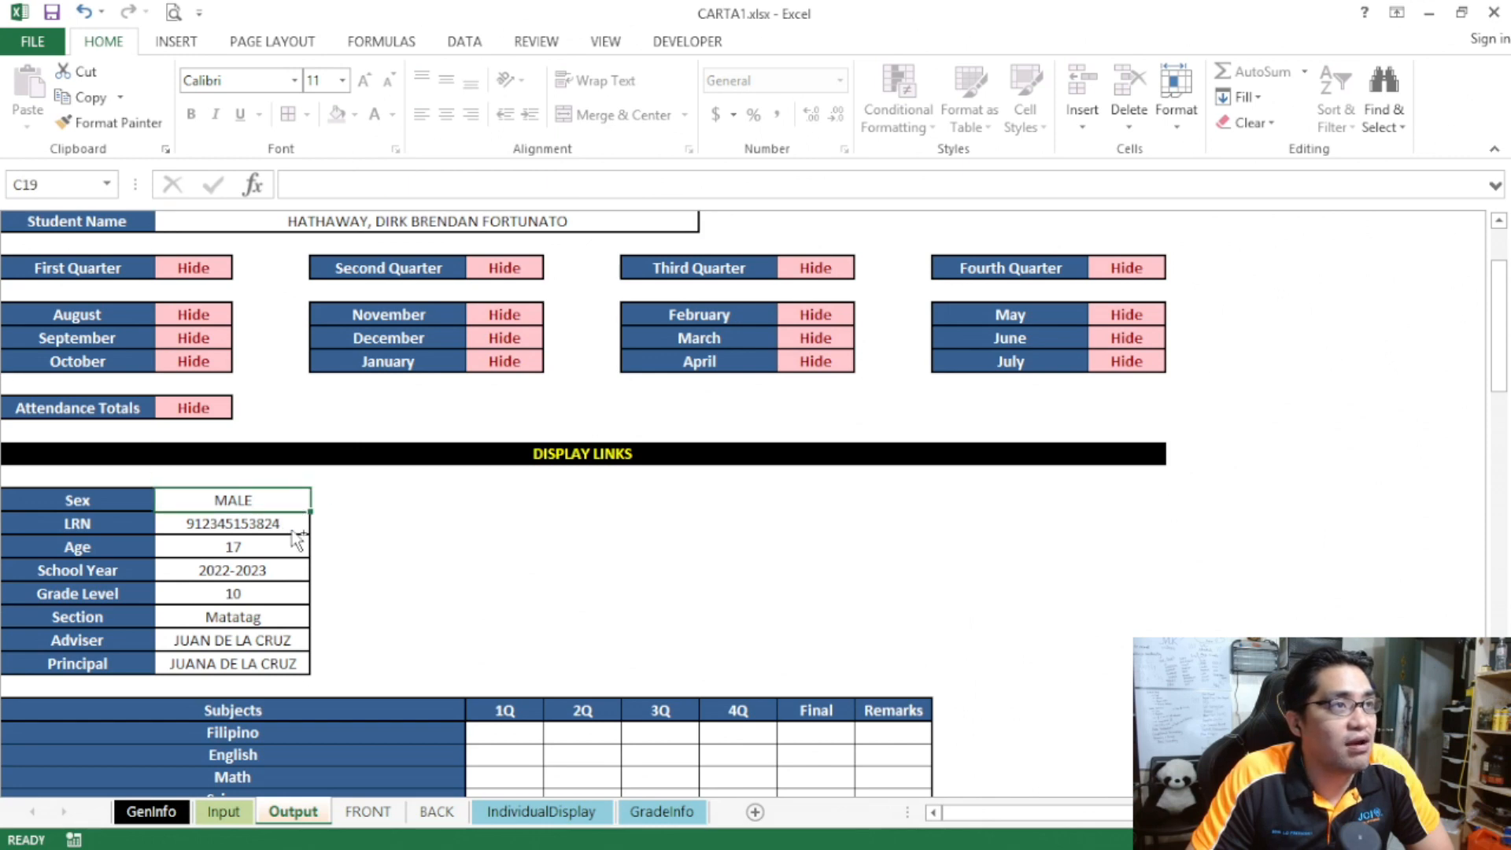
pyautogui.keyDown('ctrl'); pyautogui.scroll(1, 296, 541); pyautogui.keyUp('ctrl')
pyautogui.click(281, 570)
pyautogui.click(299, 598)
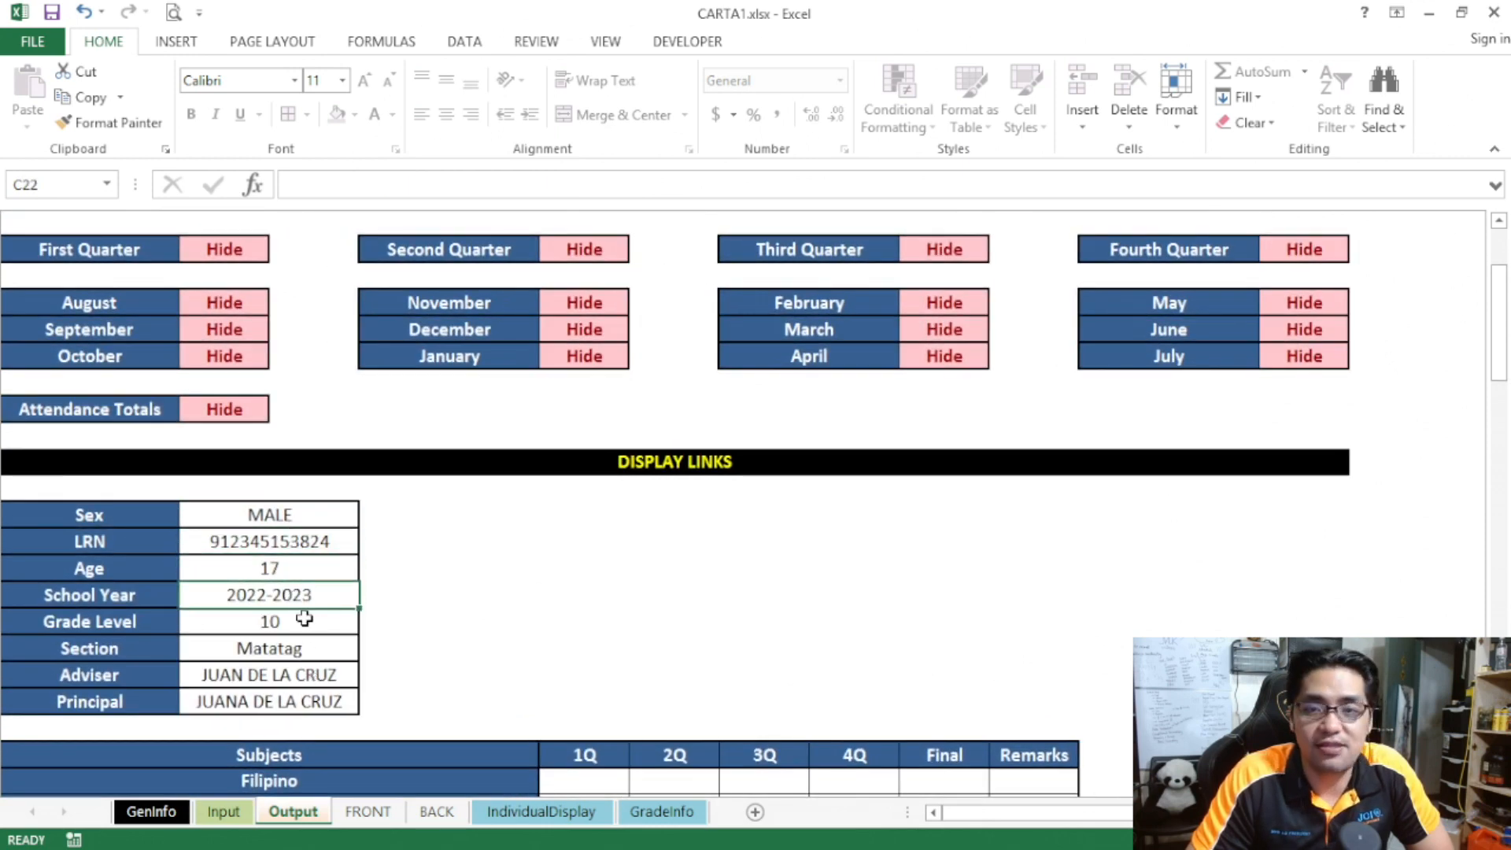
pyautogui.scroll(1, 304, 619)
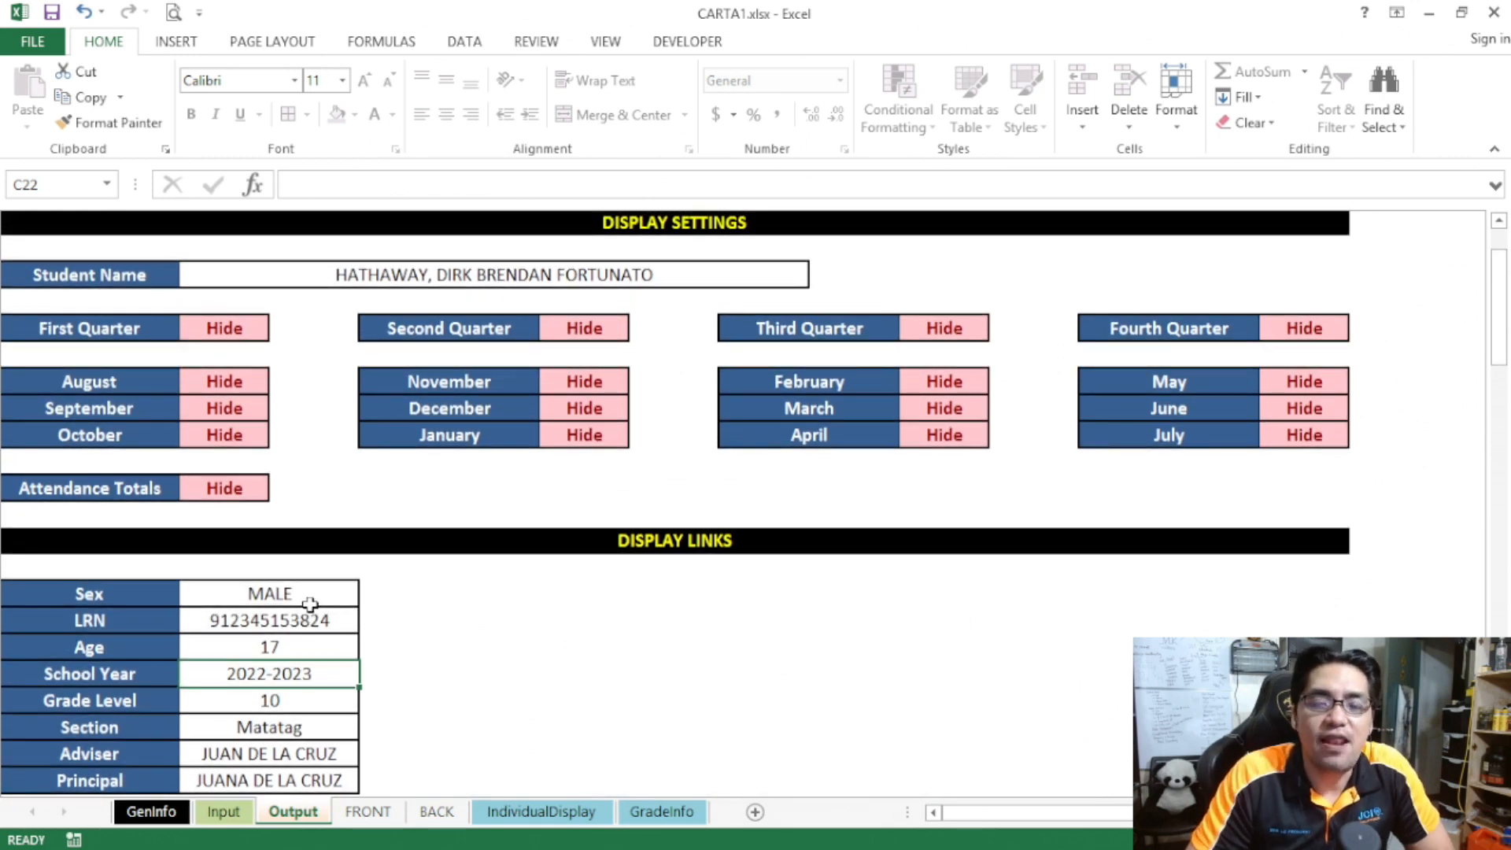
pyautogui.scroll(1, 310, 603)
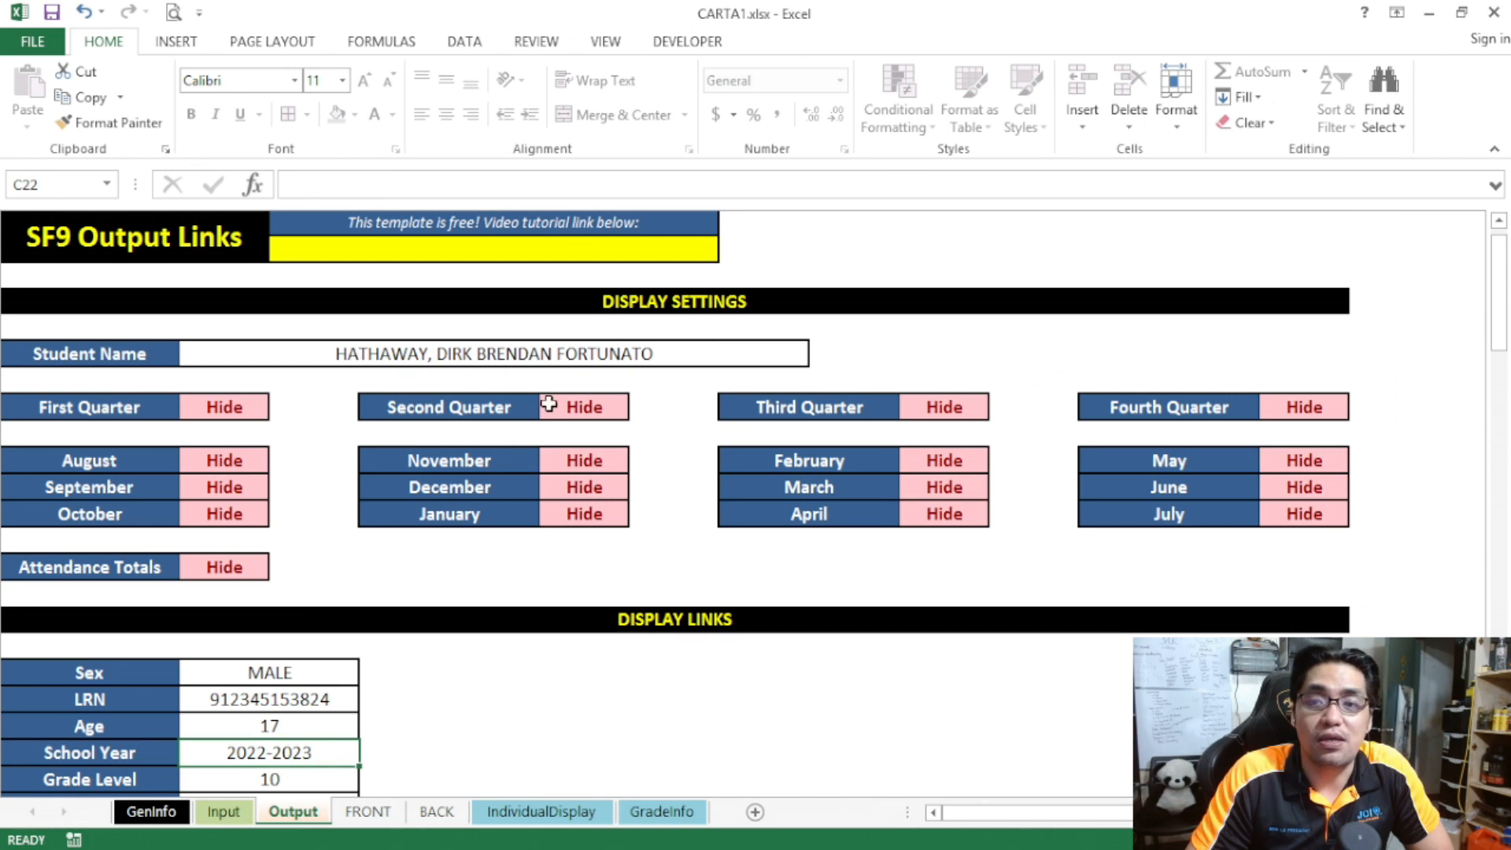
# - Set First Quarter to Display in the Output sheet's display settings
pyautogui.click(254, 407)
pyautogui.click(279, 408)
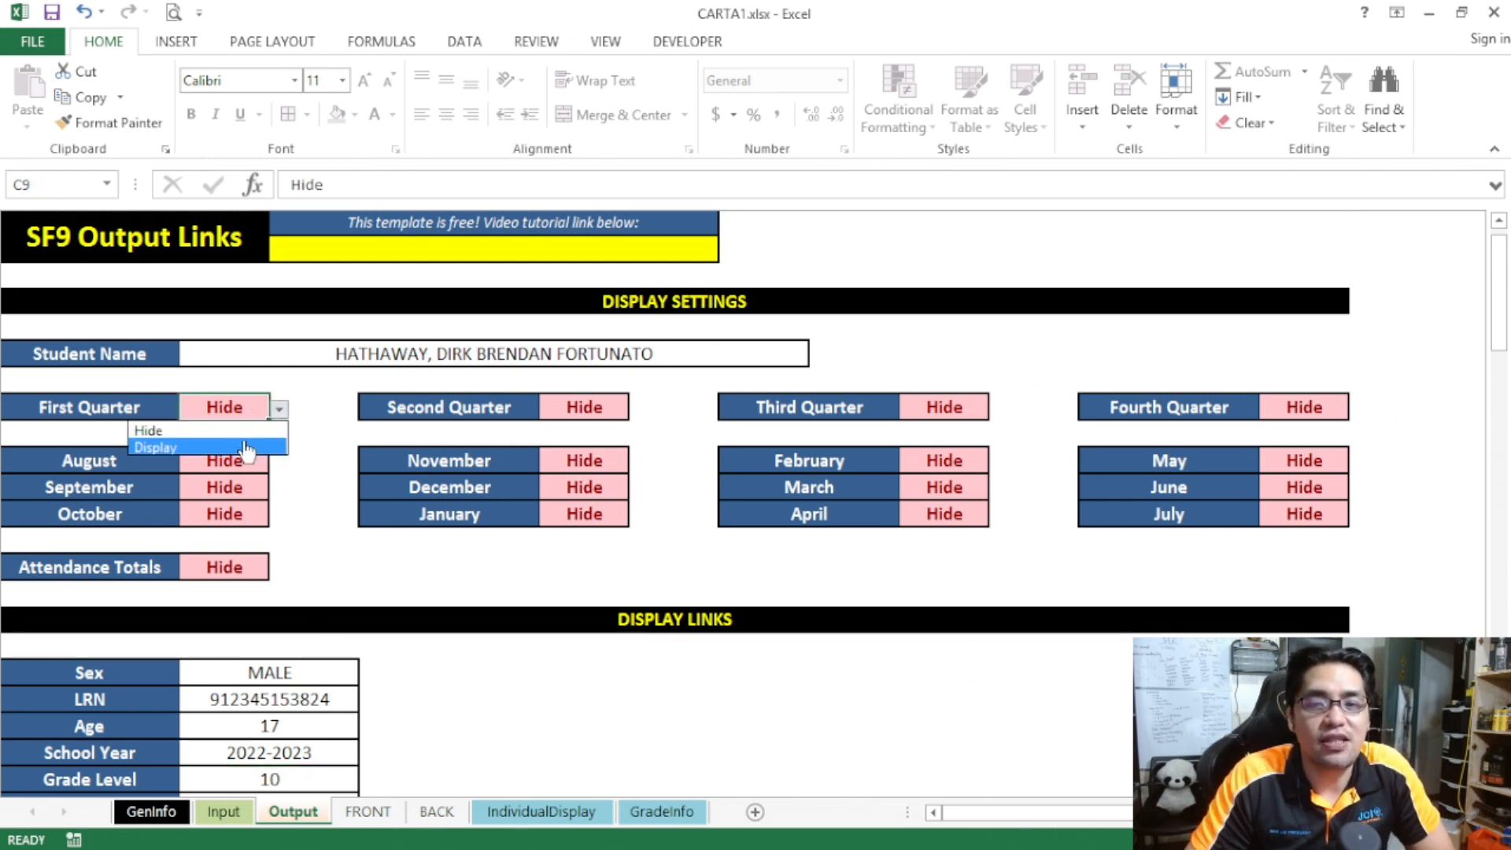
pyautogui.click(246, 449)
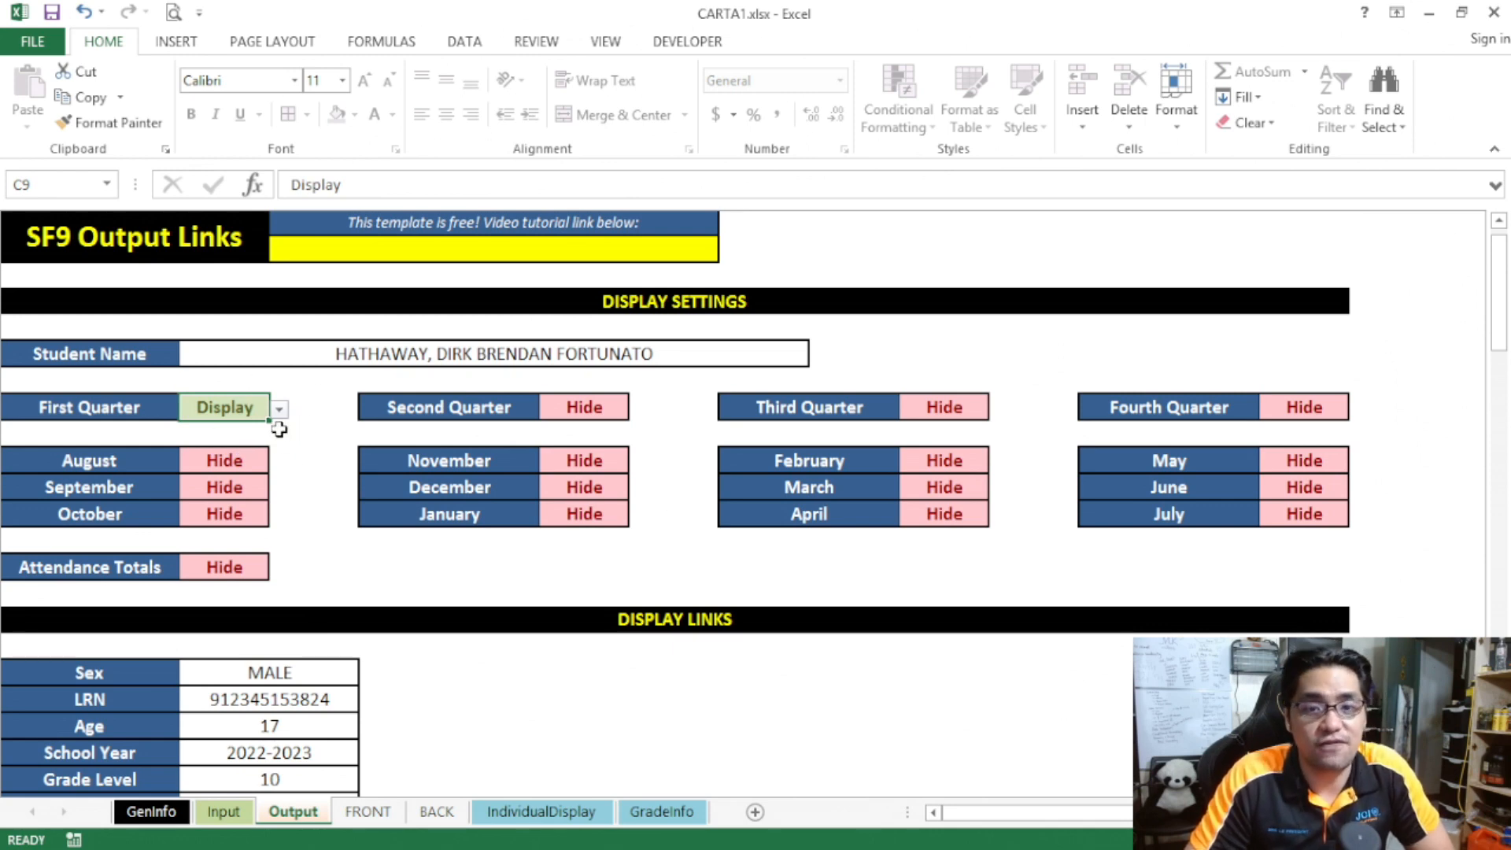
# - Set August, September and October to Display in the Output sheet's display settings
pyautogui.click(246, 462)
pyautogui.click(280, 463)
pyautogui.click(229, 482)
pyautogui.click(237, 492)
pyautogui.click(279, 489)
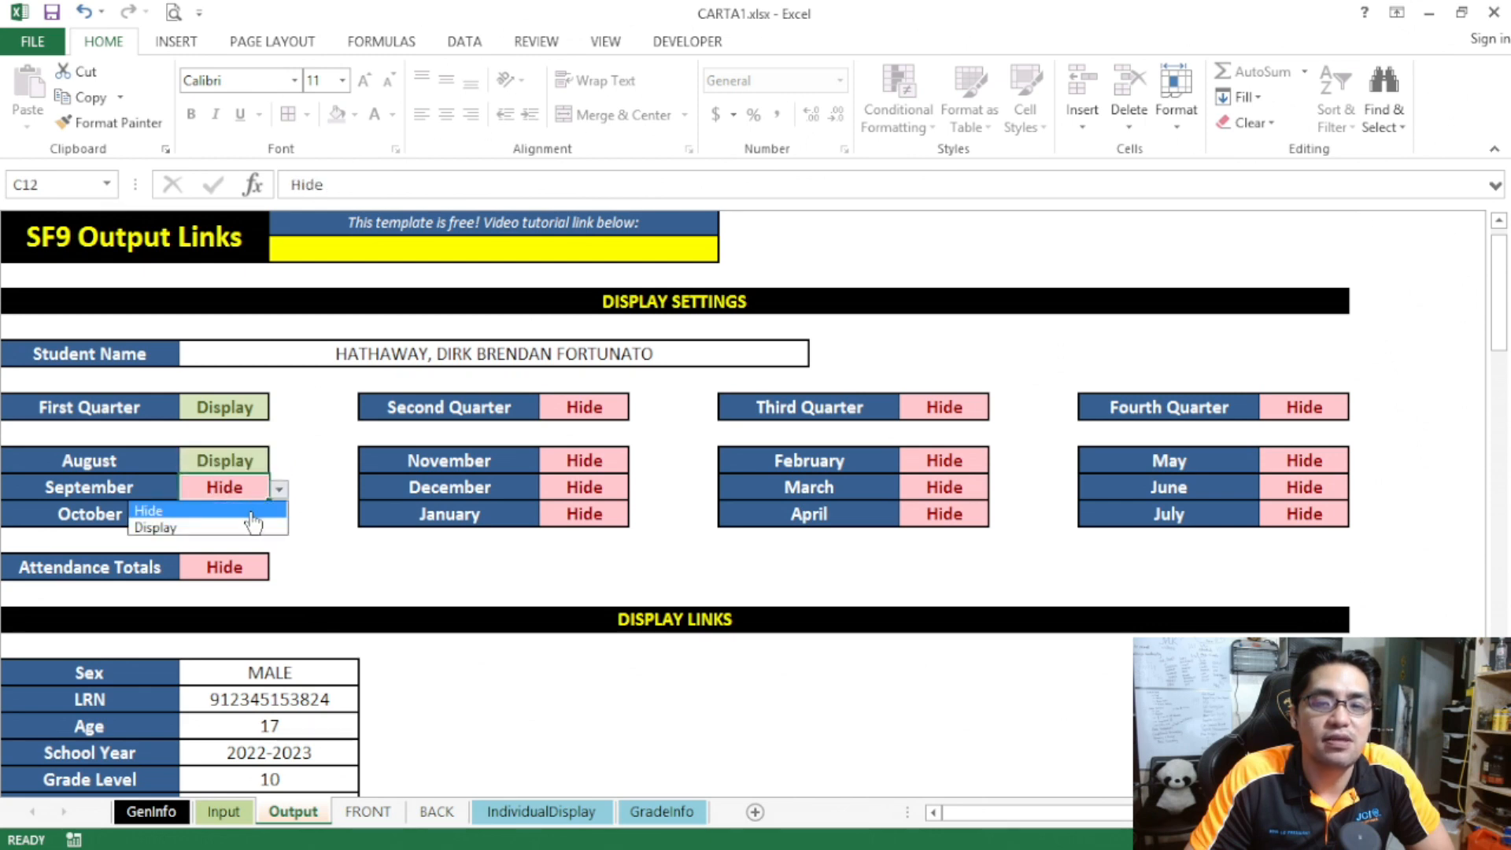
pyautogui.click(252, 527)
pyautogui.click(236, 514)
pyautogui.click(279, 516)
pyautogui.click(244, 550)
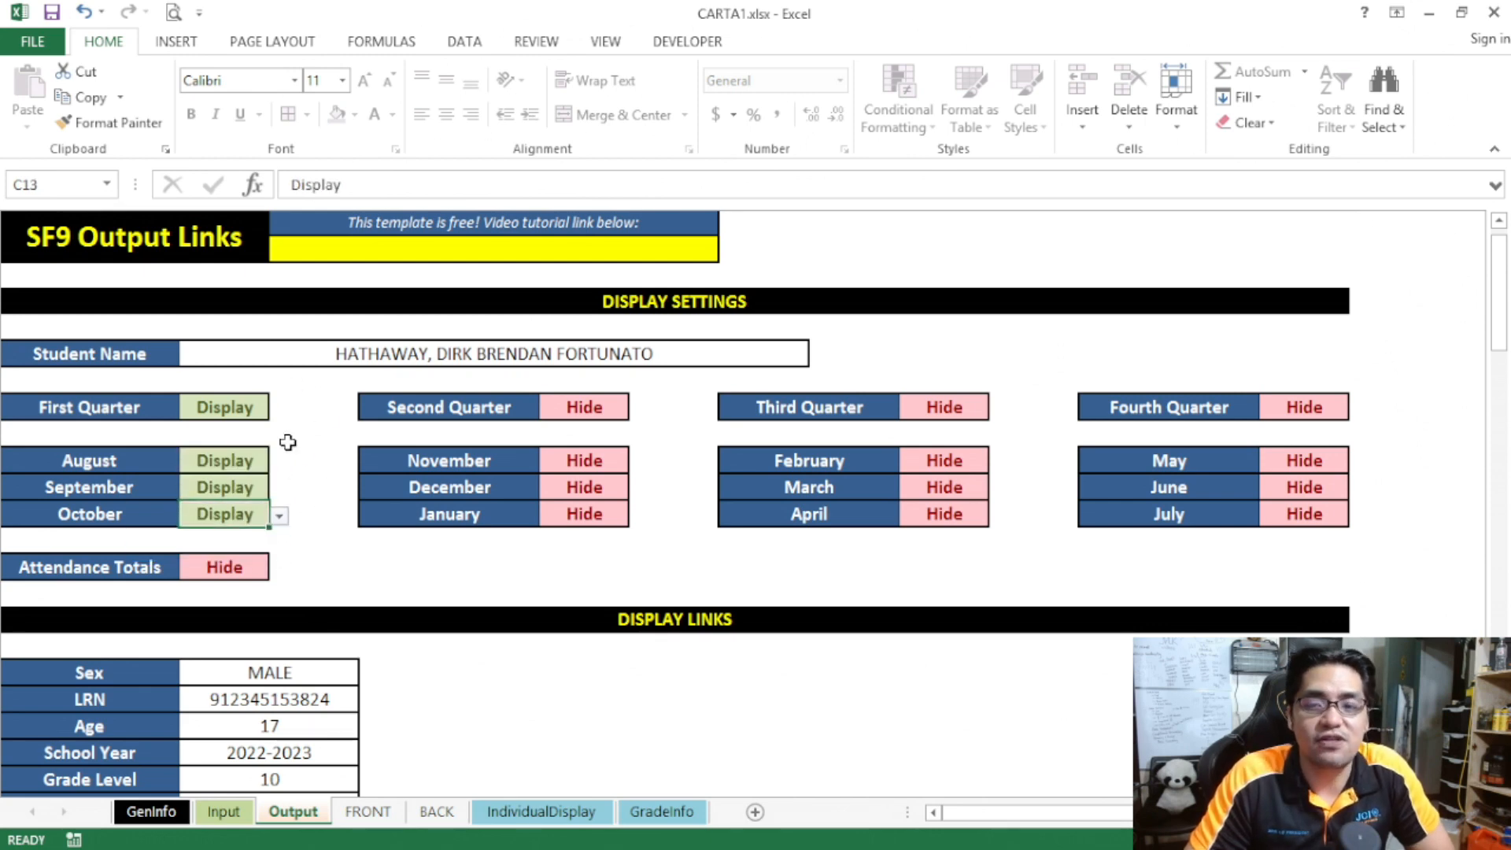
# - Check the Output sheet's 1Q subject grades, 1Q core values and August to October attendance for the selected student
pyautogui.click(242, 407)
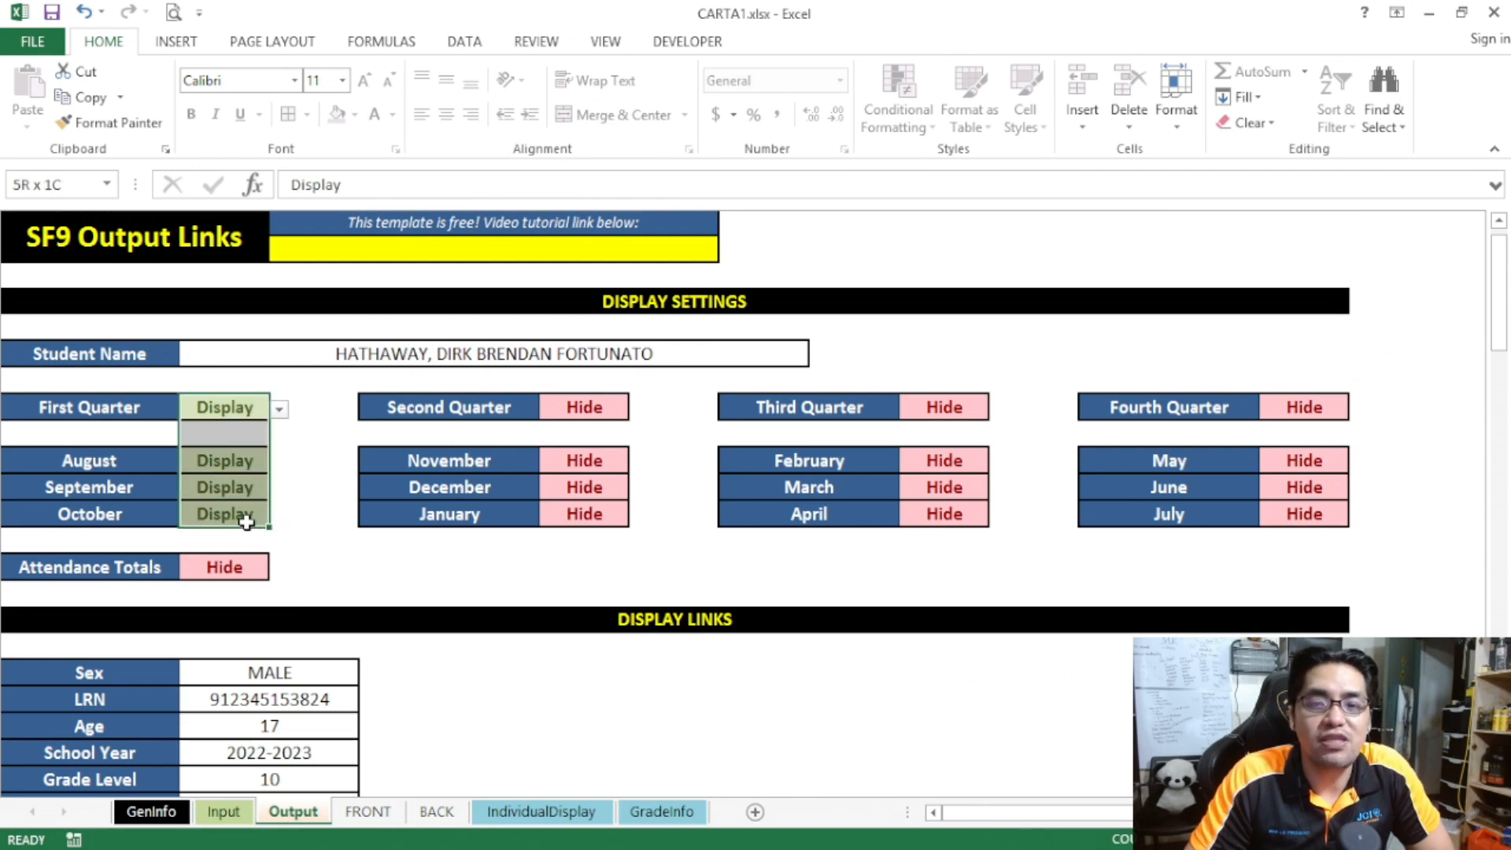
pyautogui.scroll(-6, 291, 446)
pyautogui.scroll(-2, 302, 448)
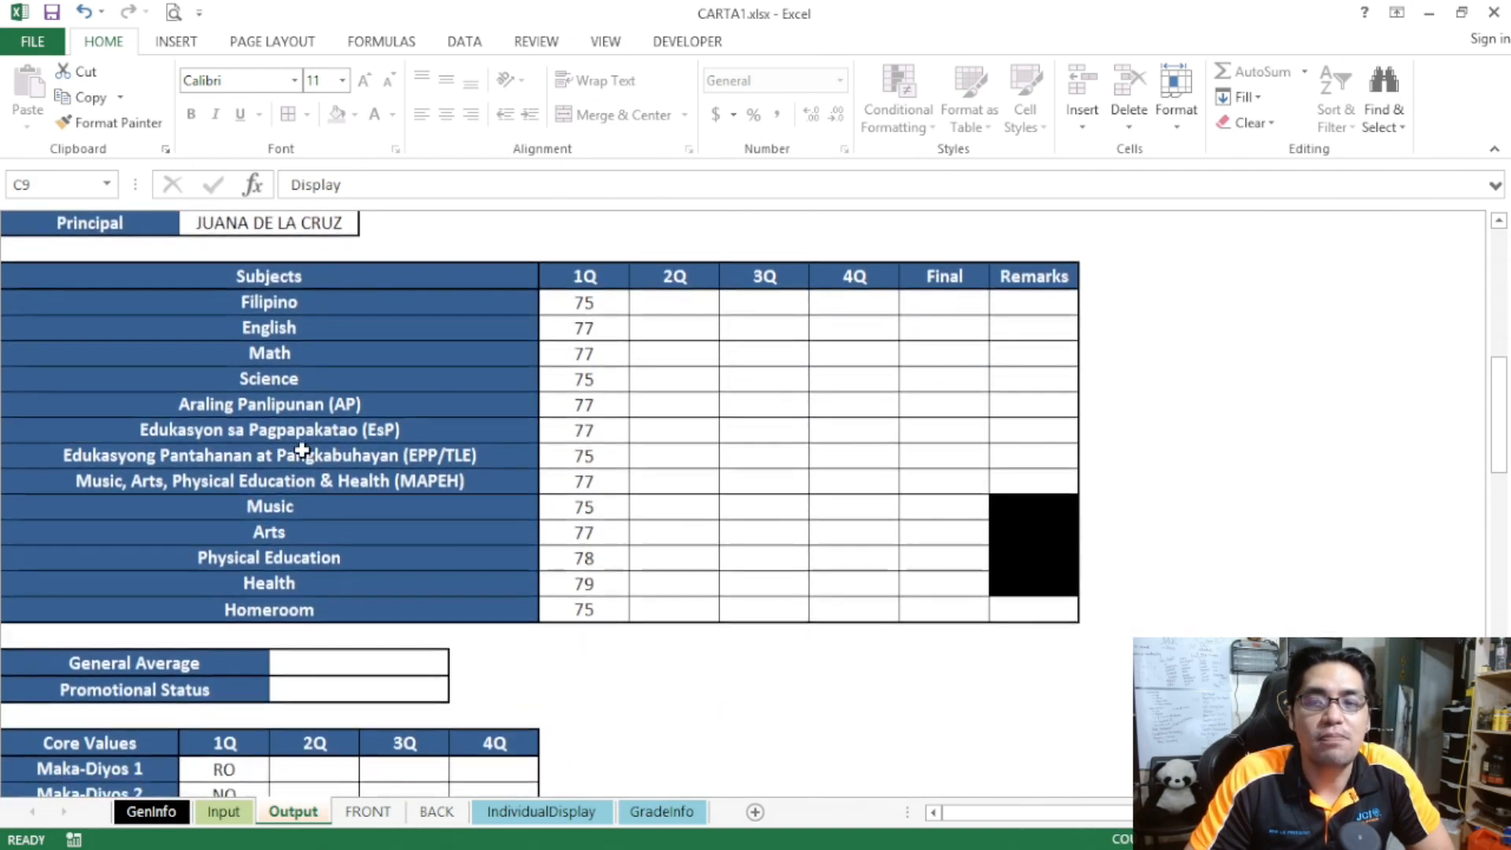
pyautogui.scroll(1, 445, 442)
pyautogui.moveTo(581, 385); pyautogui.dragTo(581, 665)
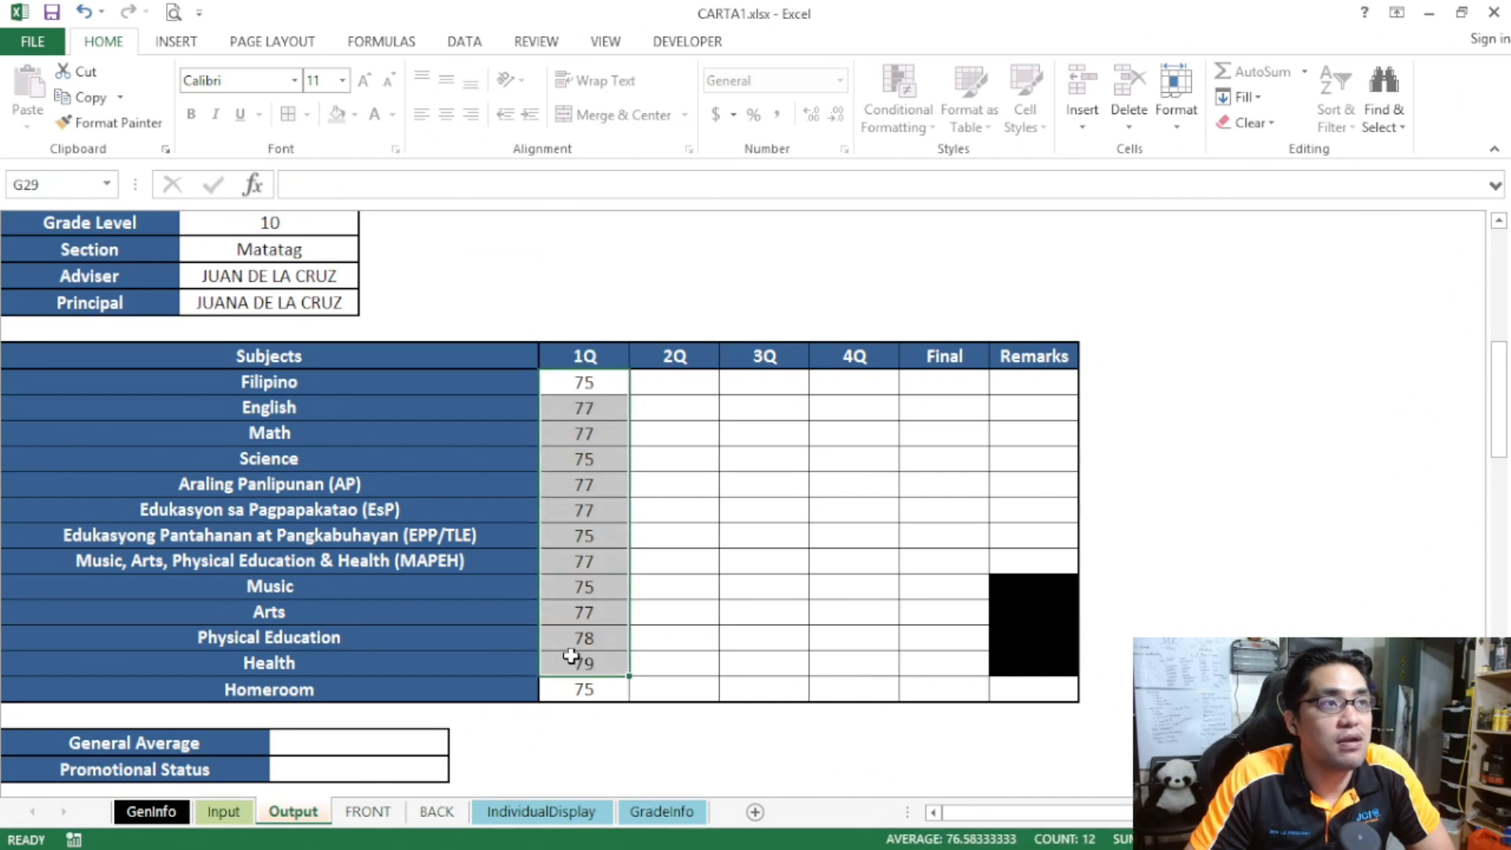
pyautogui.scroll(-5, 567, 653)
pyautogui.moveTo(247, 461); pyautogui.dragTo(268, 613)
pyautogui.scroll(-3, 267, 603)
pyautogui.moveTo(245, 466); pyautogui.dragTo(392, 511)
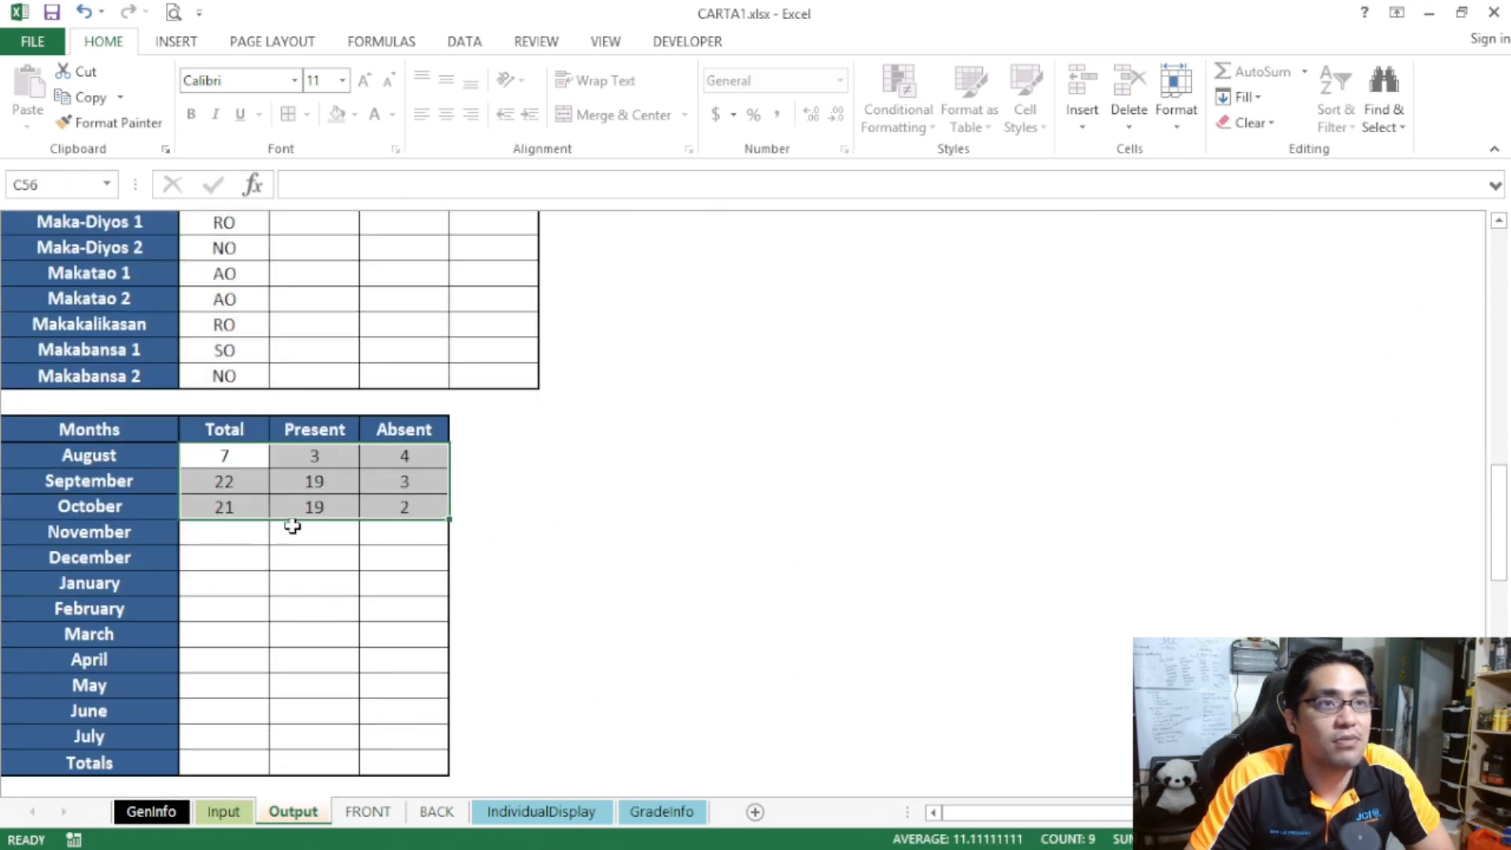
pyautogui.scroll(9, 293, 526)
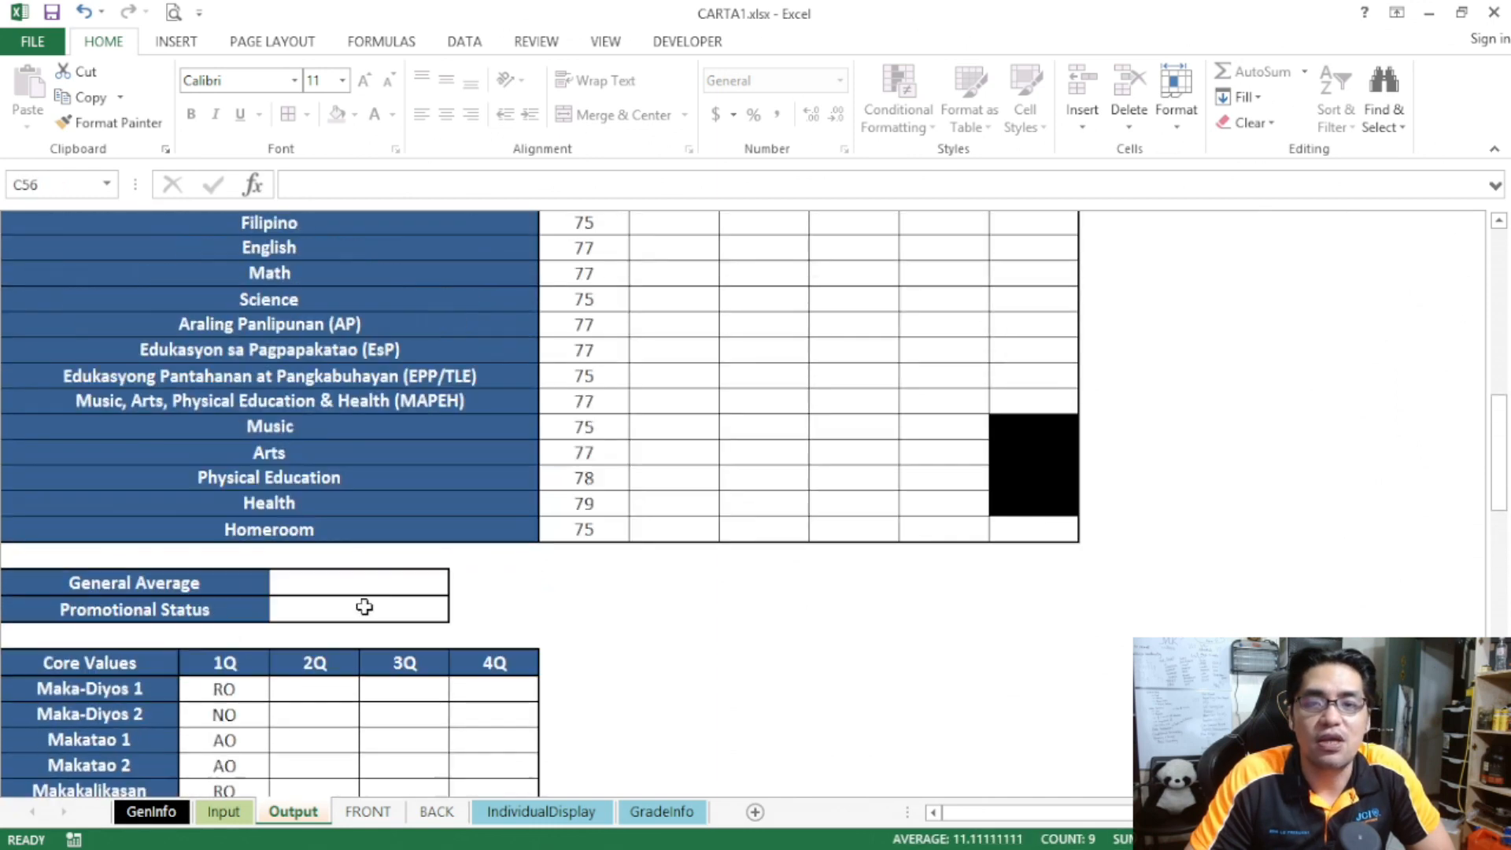
pyautogui.scroll(3, 363, 606)
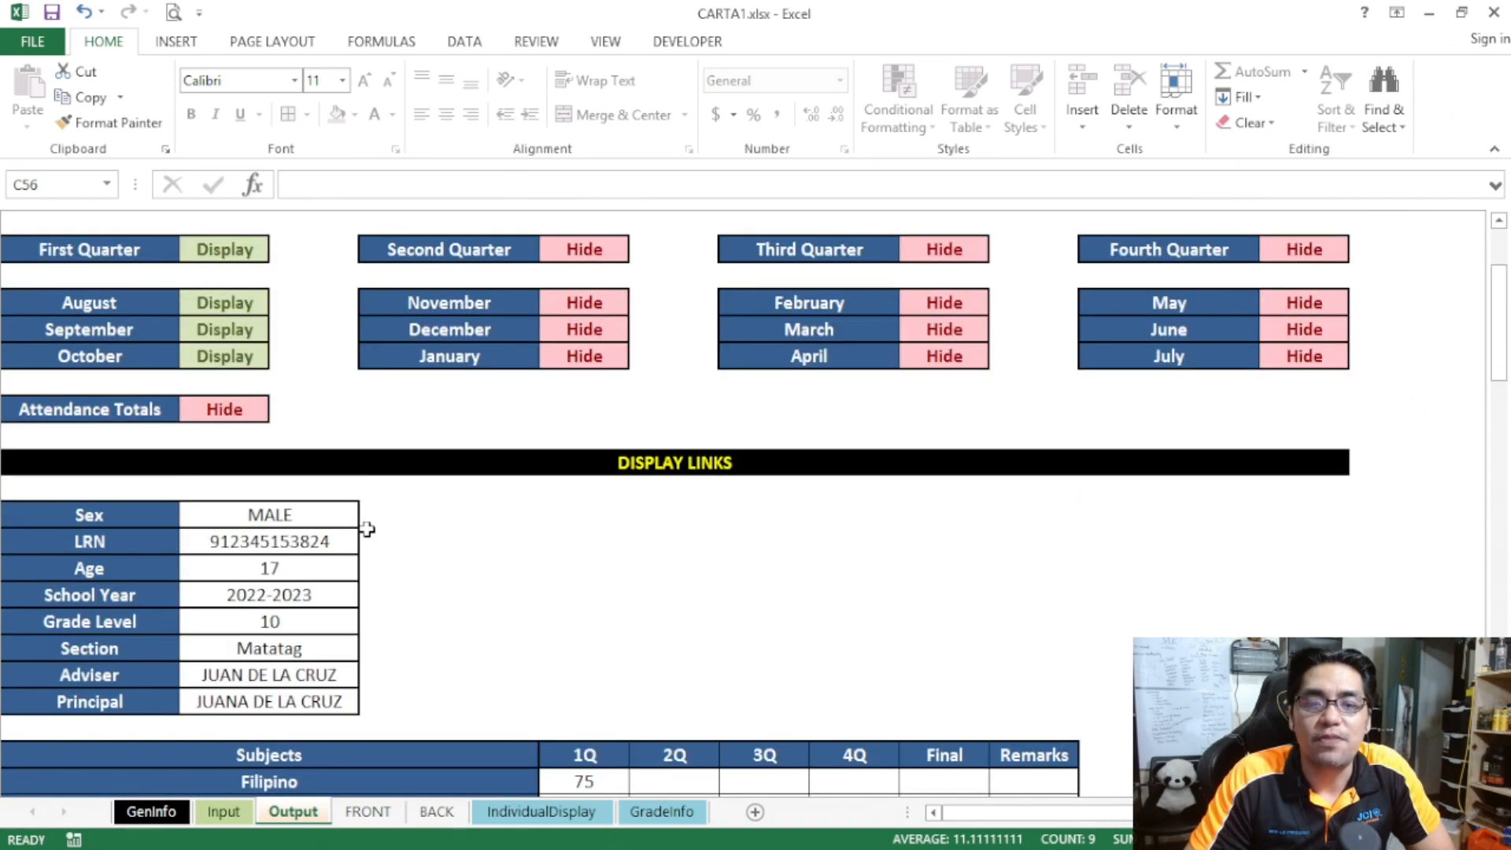
# - Open the FRONT sheet and check its attendance record and learner details
pyautogui.click(373, 817)
pyautogui.scroll(2, 414, 634)
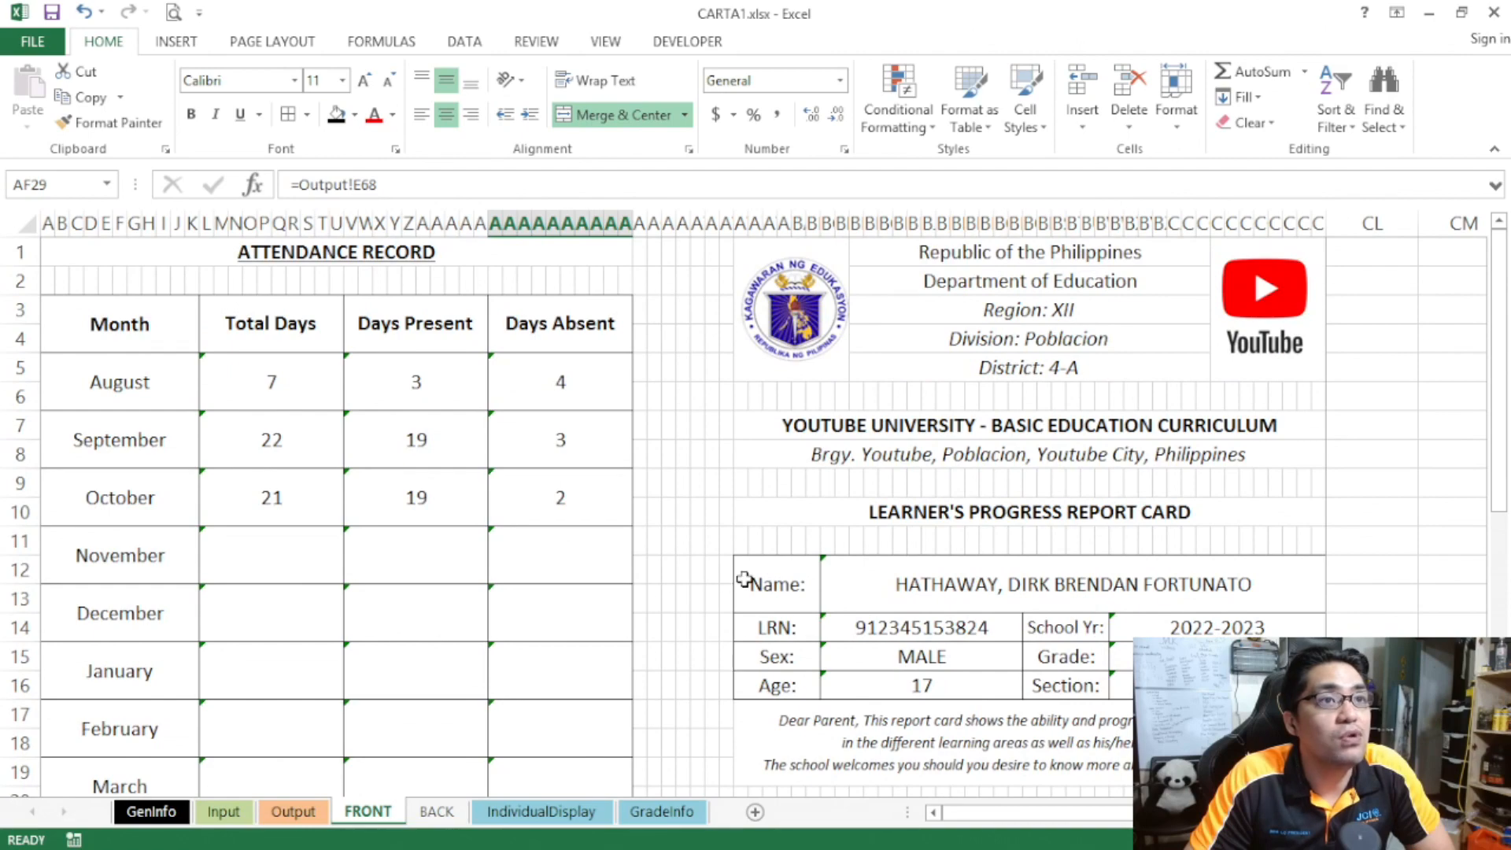
# - Examine the FRONT sheet's learner details and its August to October attendance for the selected student
pyautogui.scroll(-1, 744, 580)
pyautogui.scroll(1, 745, 580)
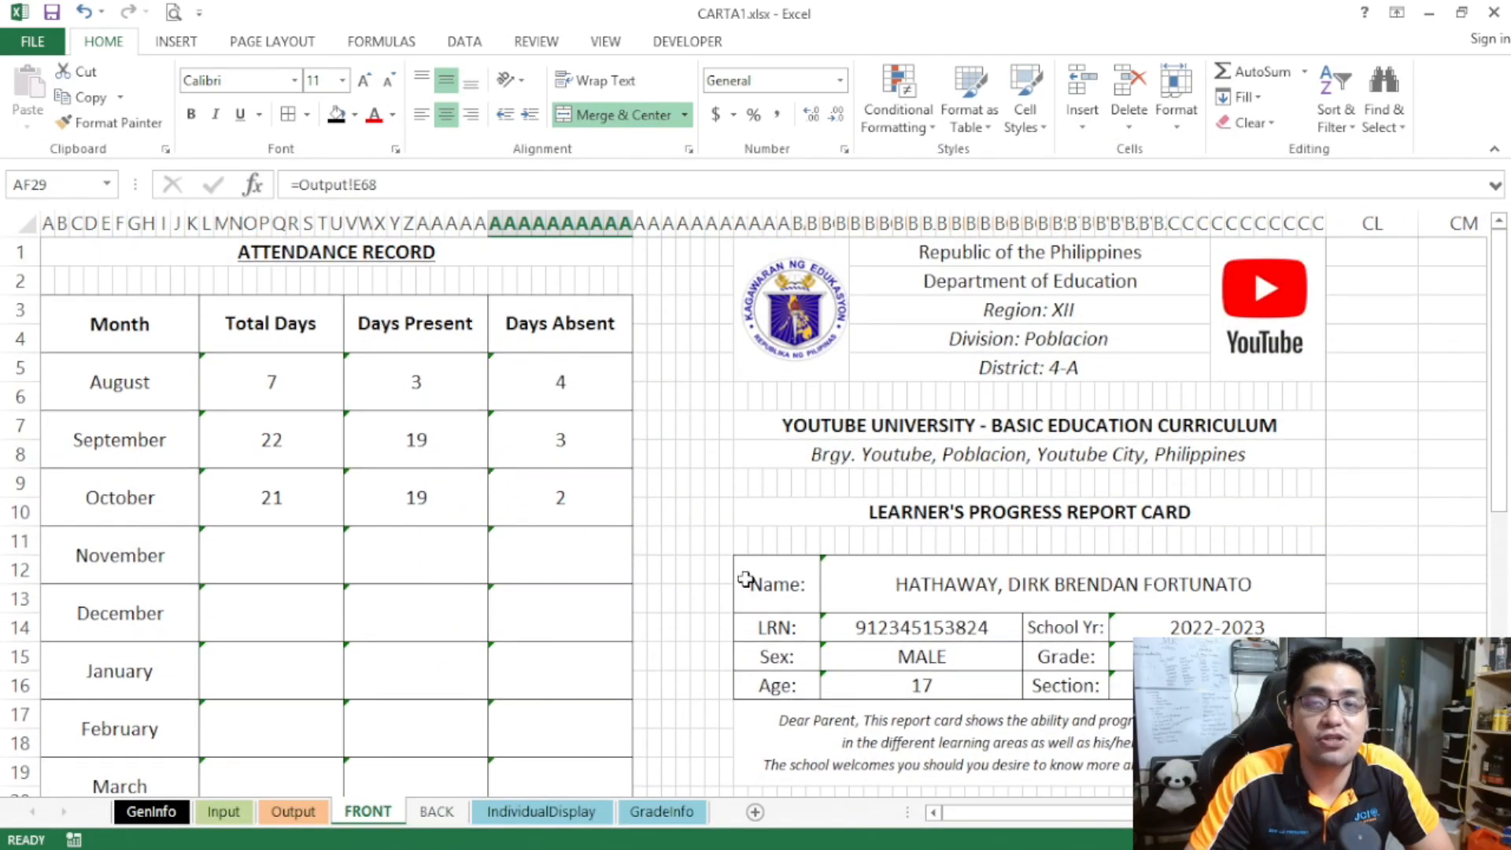
pyautogui.scroll(-1, 745, 580)
pyautogui.click(1025, 484)
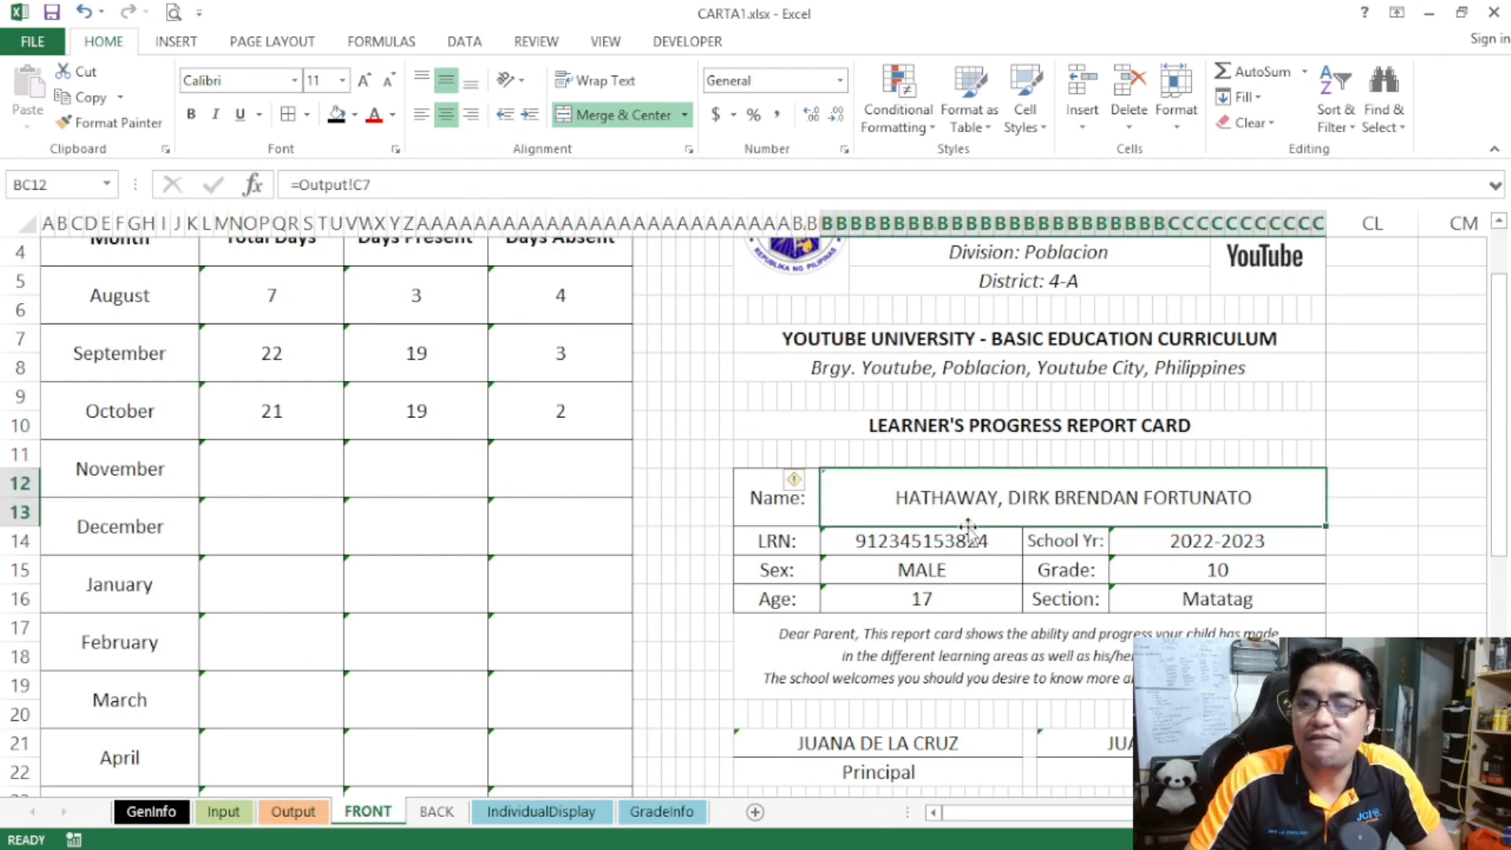
pyautogui.moveTo(935, 551); pyautogui.dragTo(951, 593)
pyautogui.moveTo(1130, 540); pyautogui.dragTo(1168, 600)
pyautogui.scroll(1, 692, 567)
pyautogui.moveTo(280, 407); pyautogui.dragTo(550, 498)
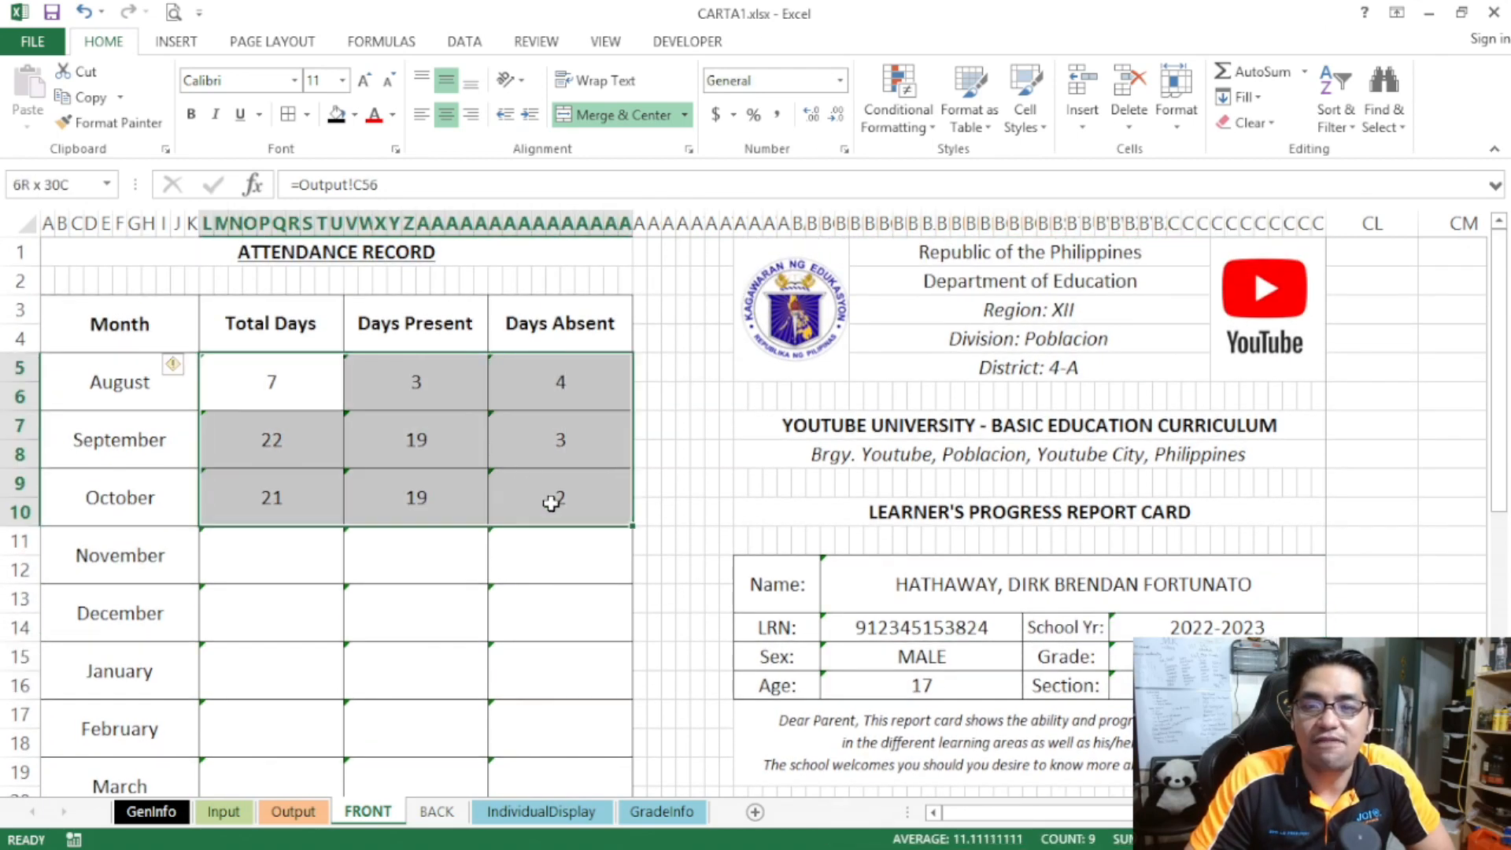
# - Examine the first-quarter subject grades and observed core values on the BACK sheet
pyautogui.click(436, 811)
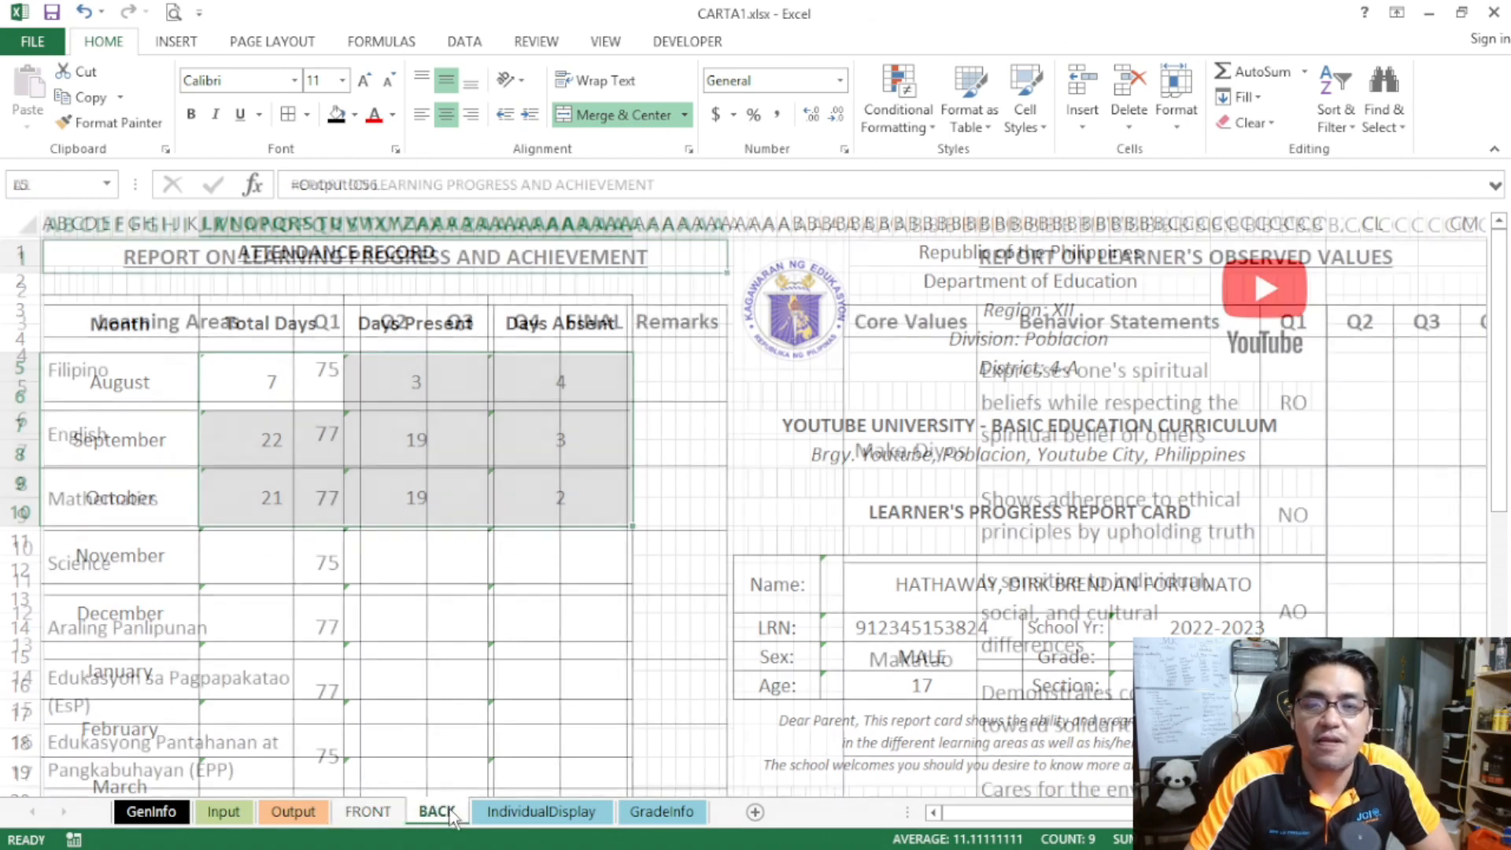
pyautogui.scroll(-3, 724, 491)
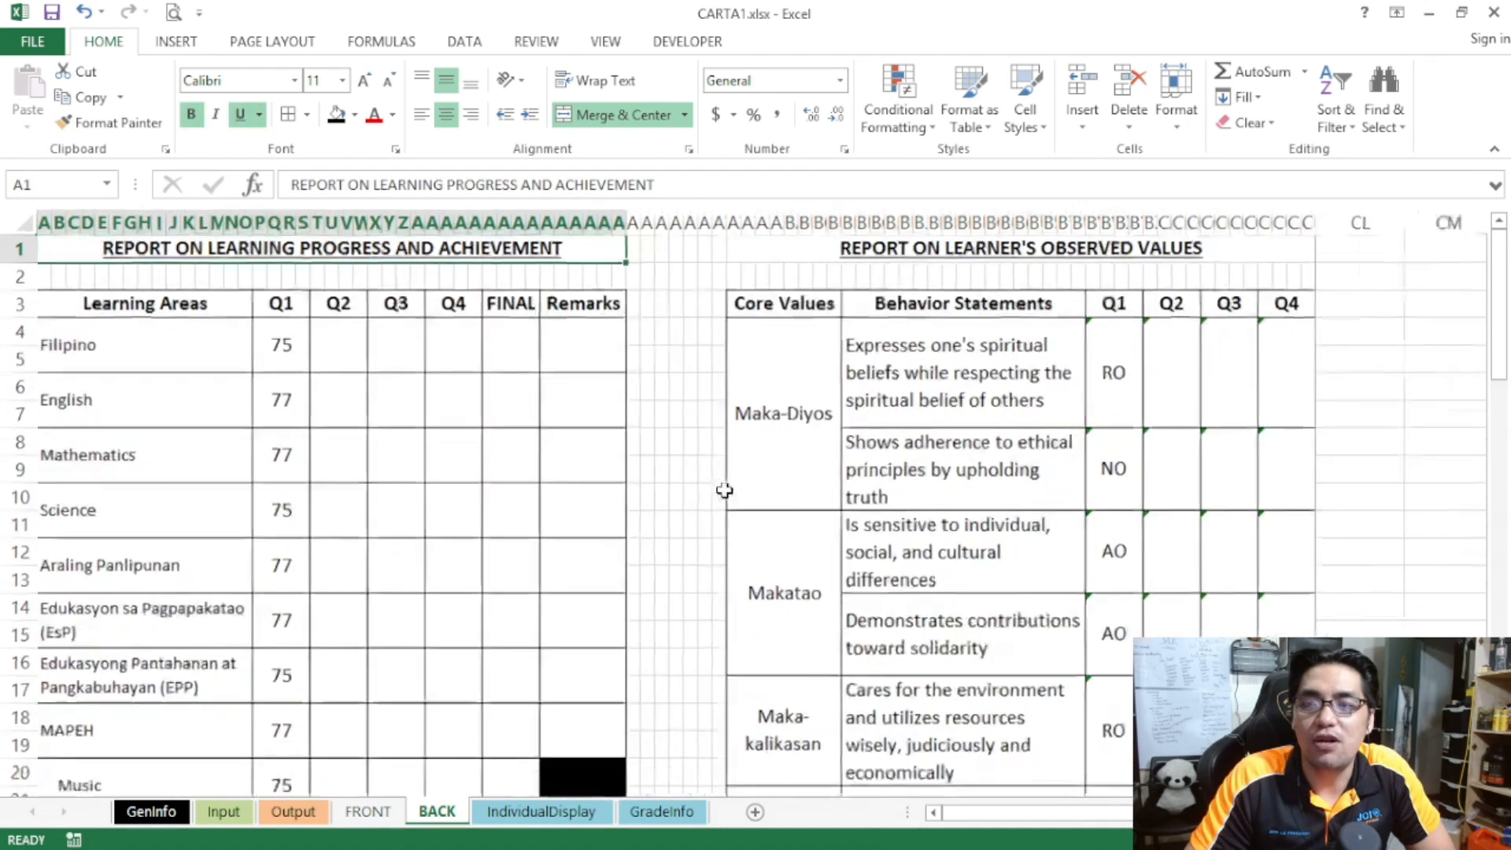
pyautogui.scroll(-1, 543, 363)
pyautogui.scroll(-6, 543, 363)
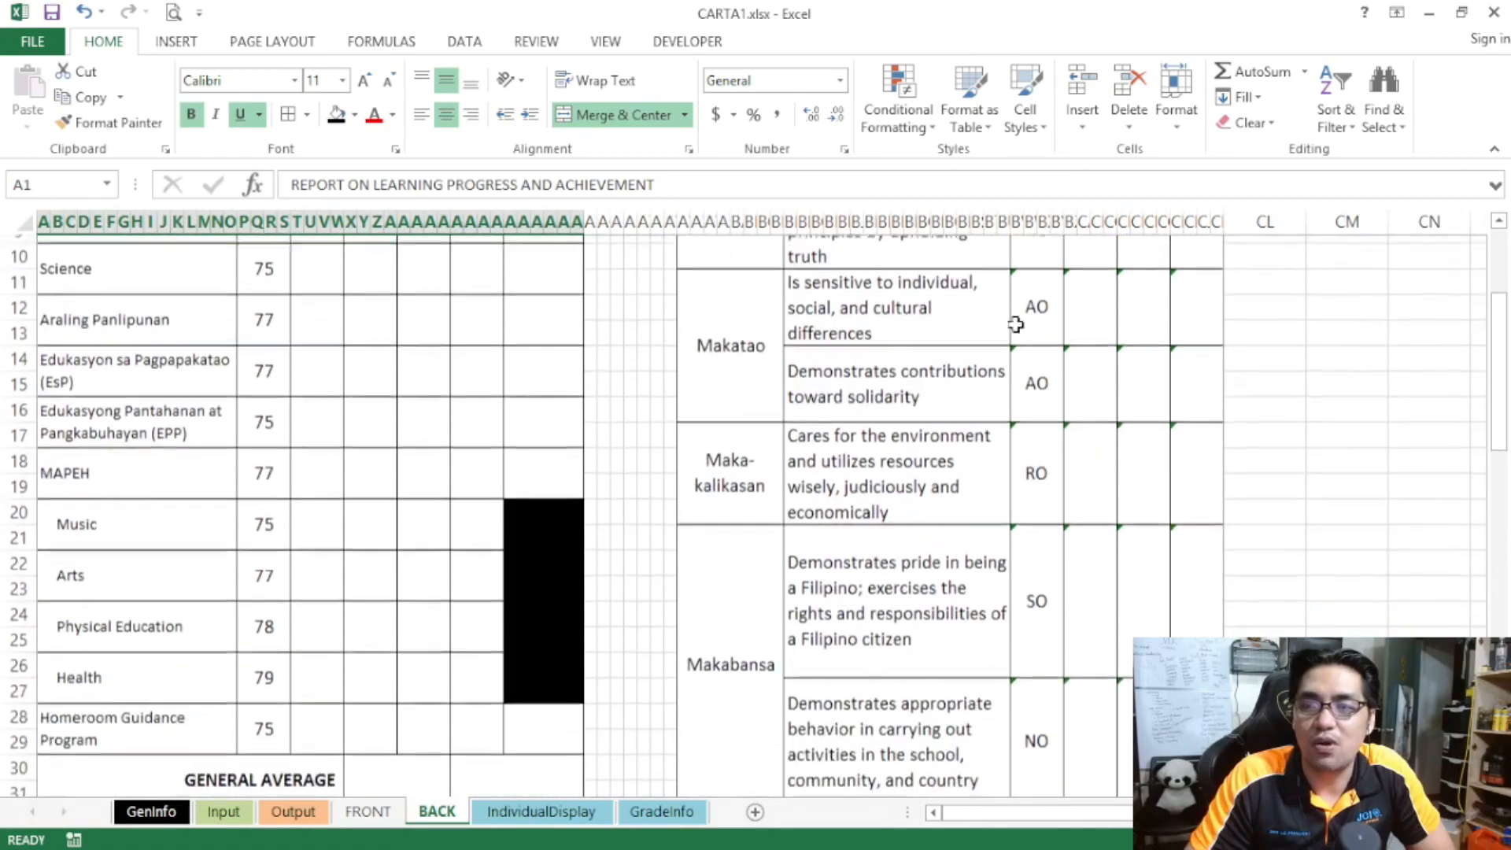
pyautogui.scroll(4, 835, 470)
pyautogui.scroll(3, 835, 469)
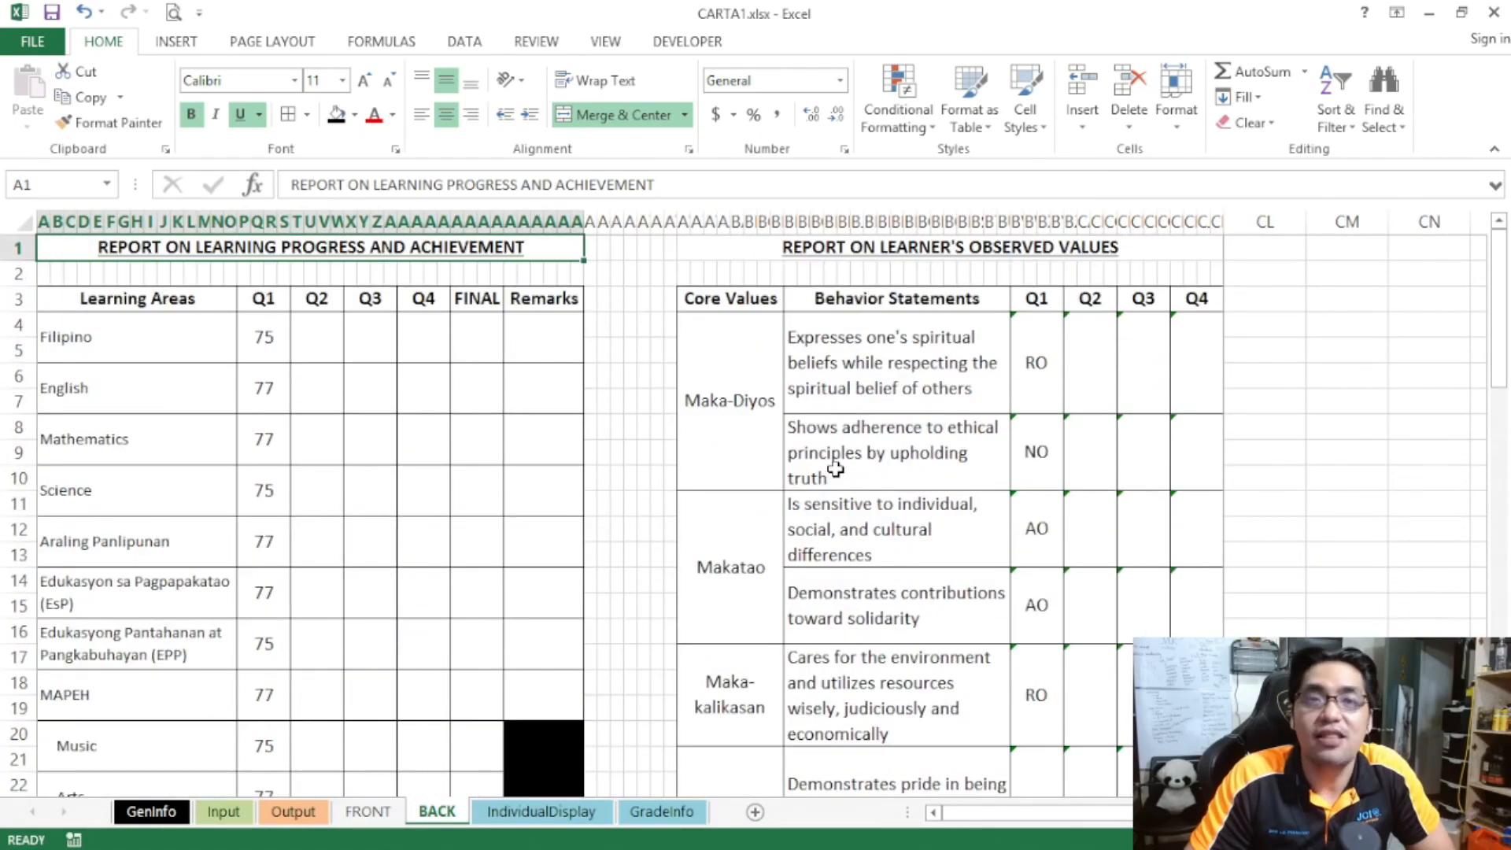
# - Check the print previews of the FRONT and BACK sheets without printing
pyautogui.click(367, 812)
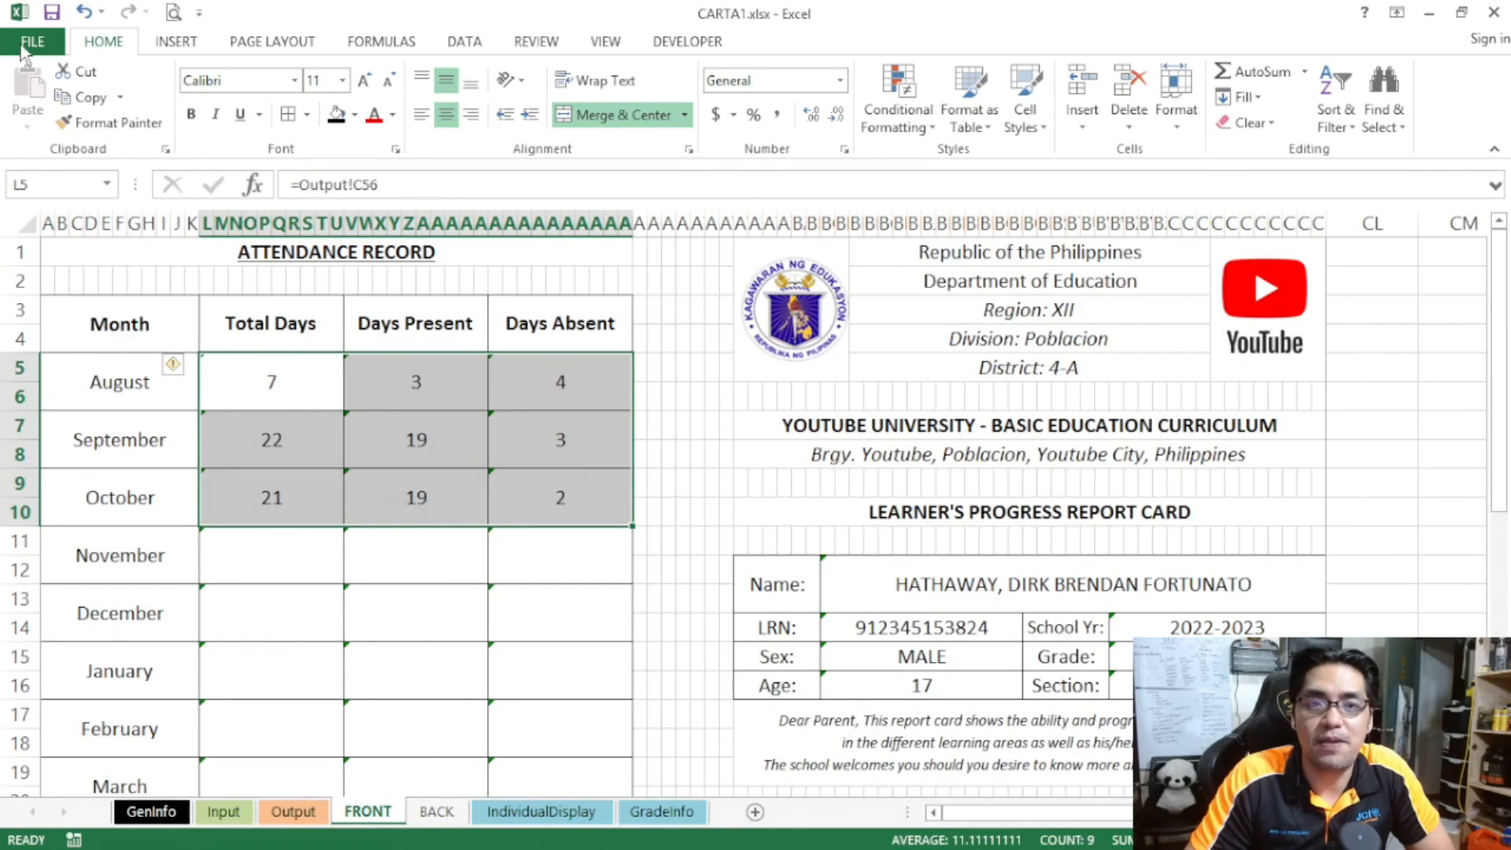
pyautogui.click(24, 47)
pyautogui.click(69, 314)
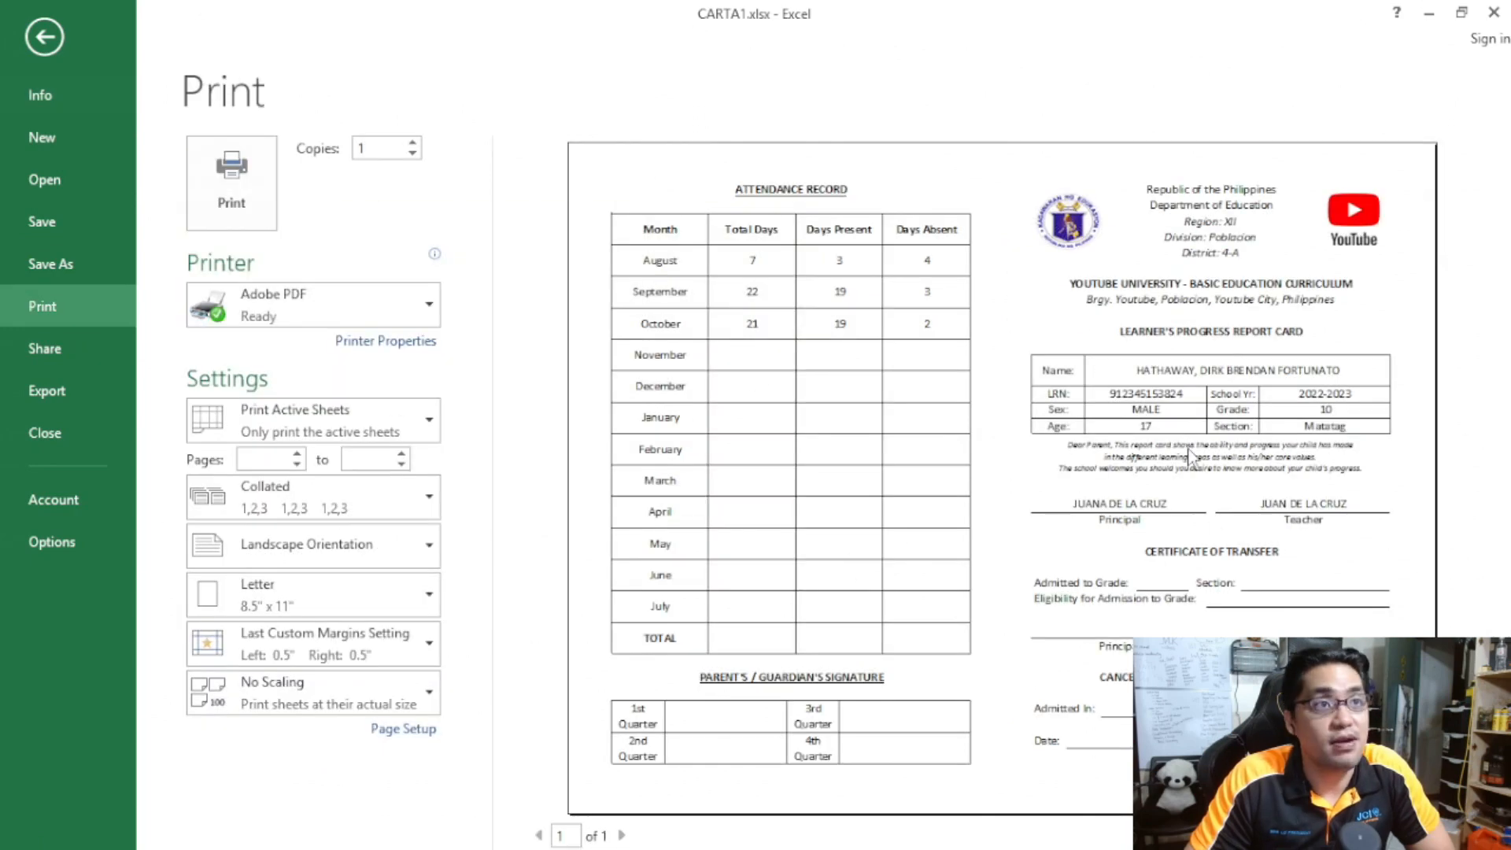
pyautogui.click(44, 37)
pyautogui.hotkey('ctrl', 'pagedown')
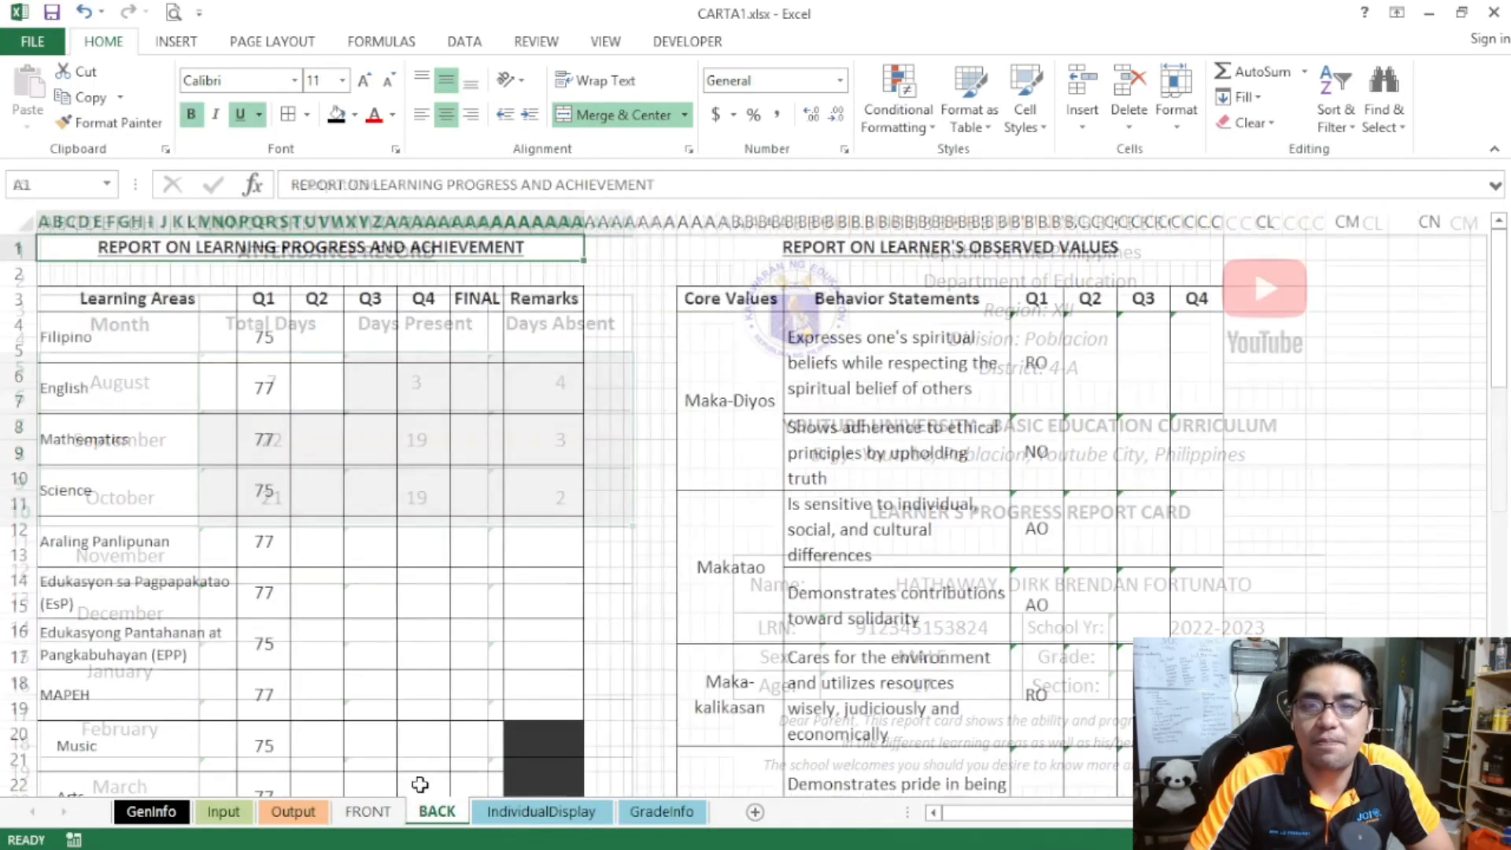
pyautogui.click(36, 43)
pyautogui.click(64, 303)
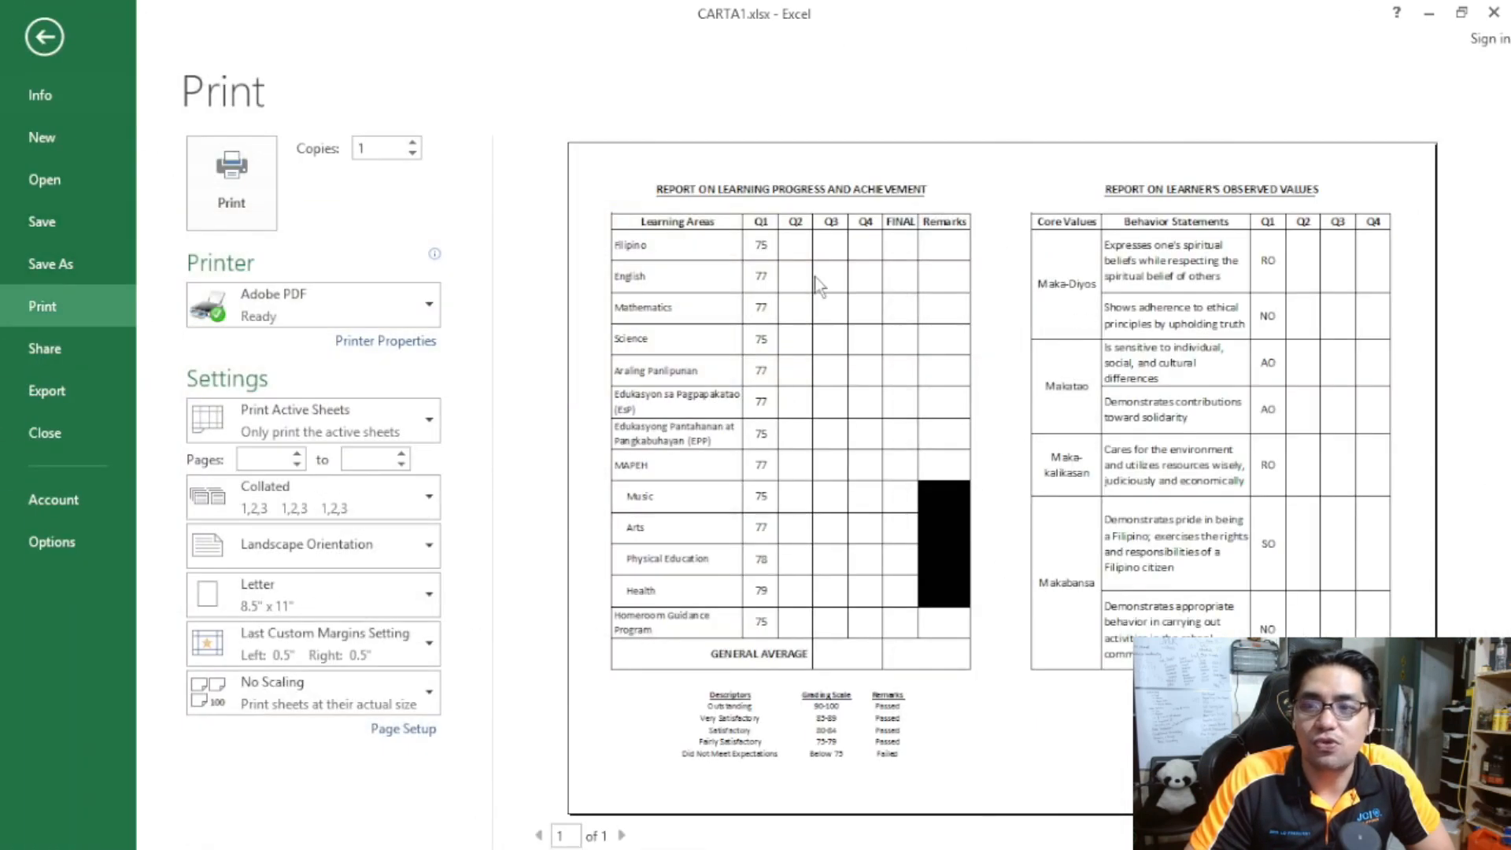
pyautogui.click(43, 49)
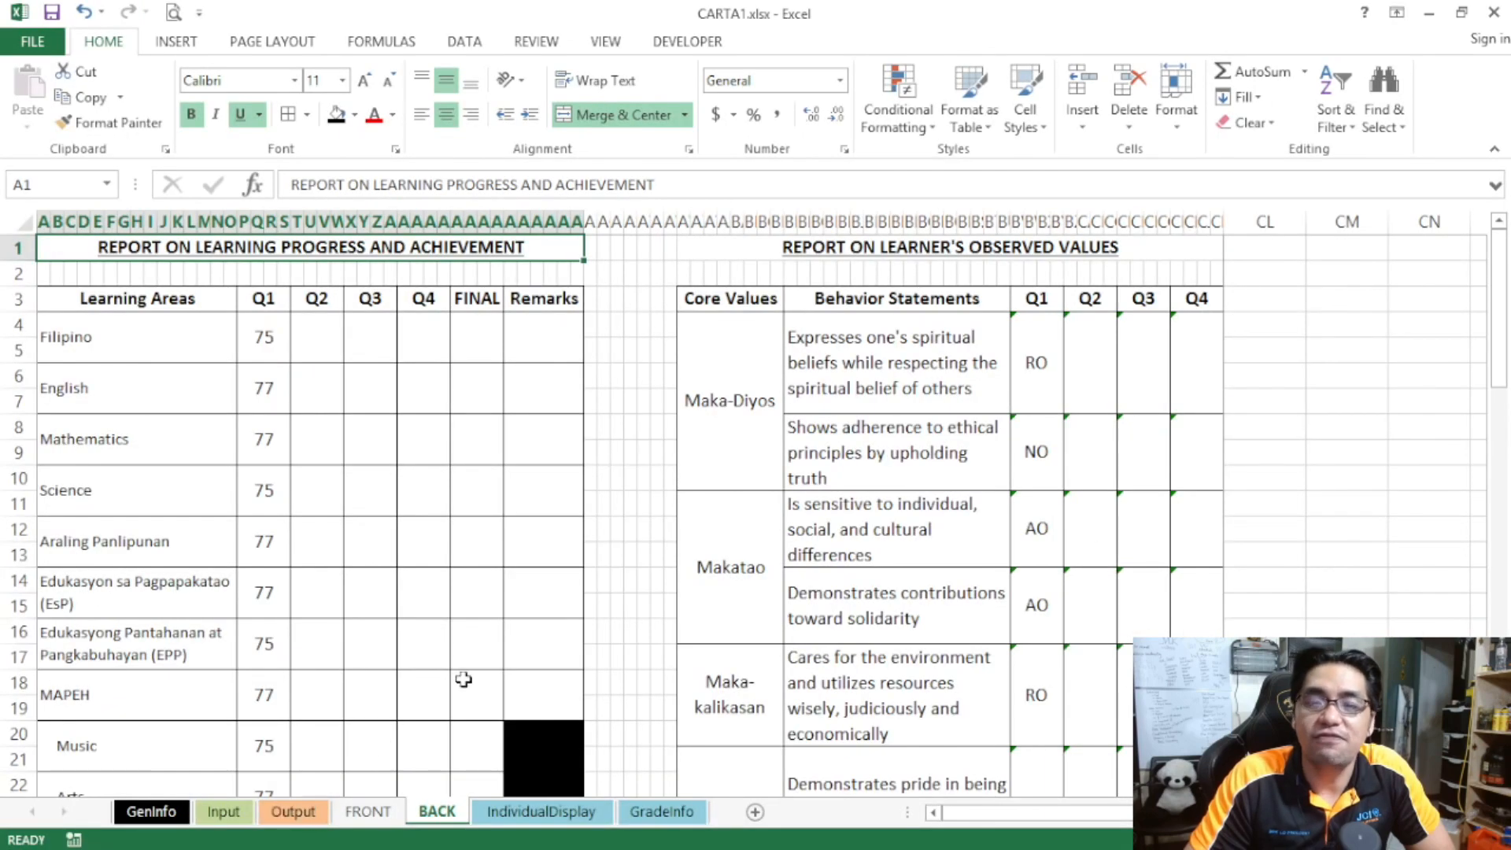
# - Change the Output sheet's Student Name to the student five entries after the current one
pyautogui.click(292, 812)
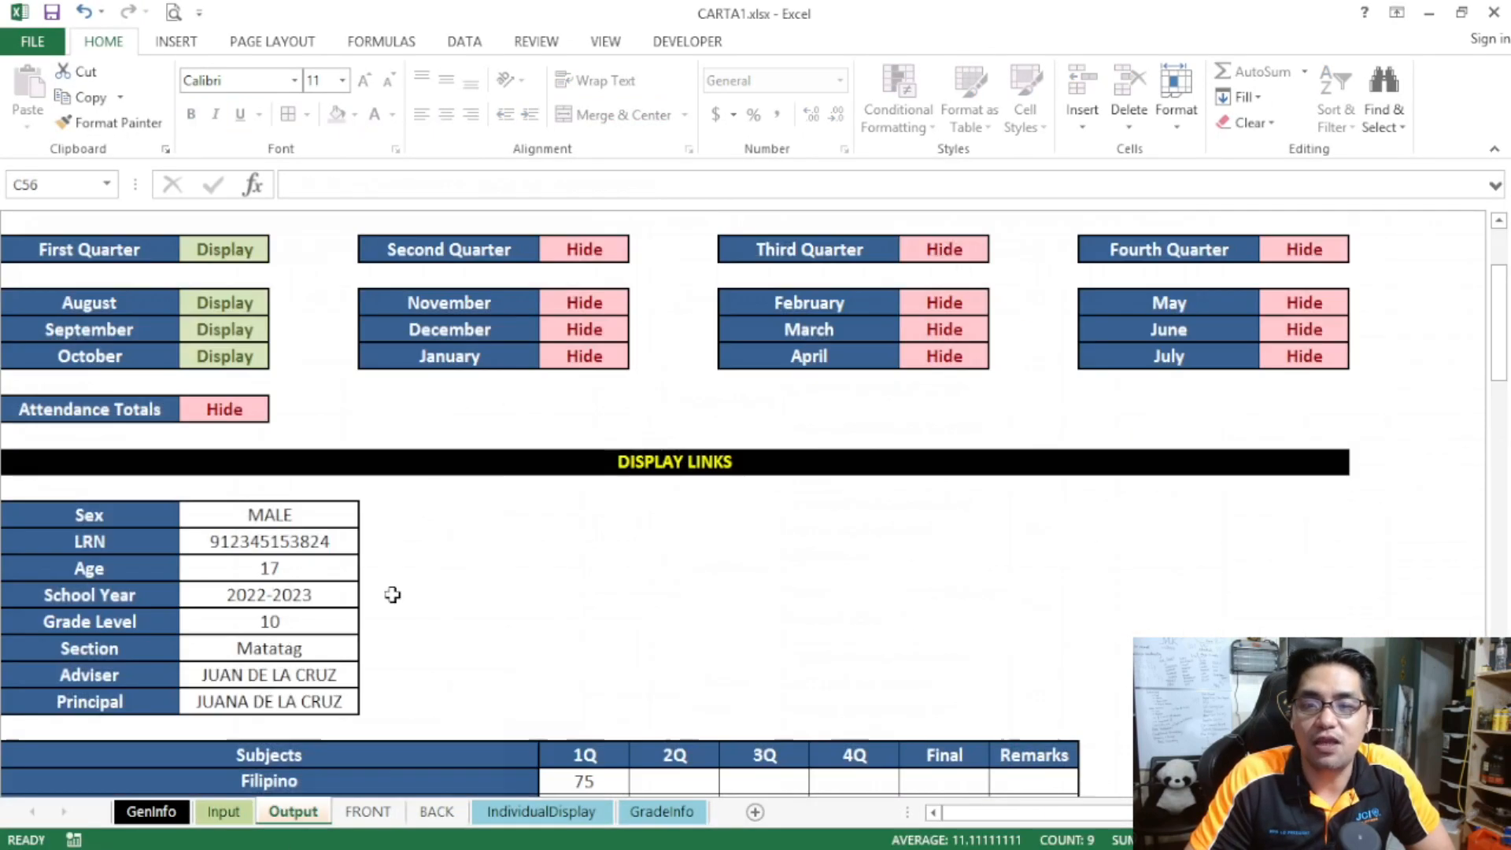
pyautogui.scroll(2, 500, 410)
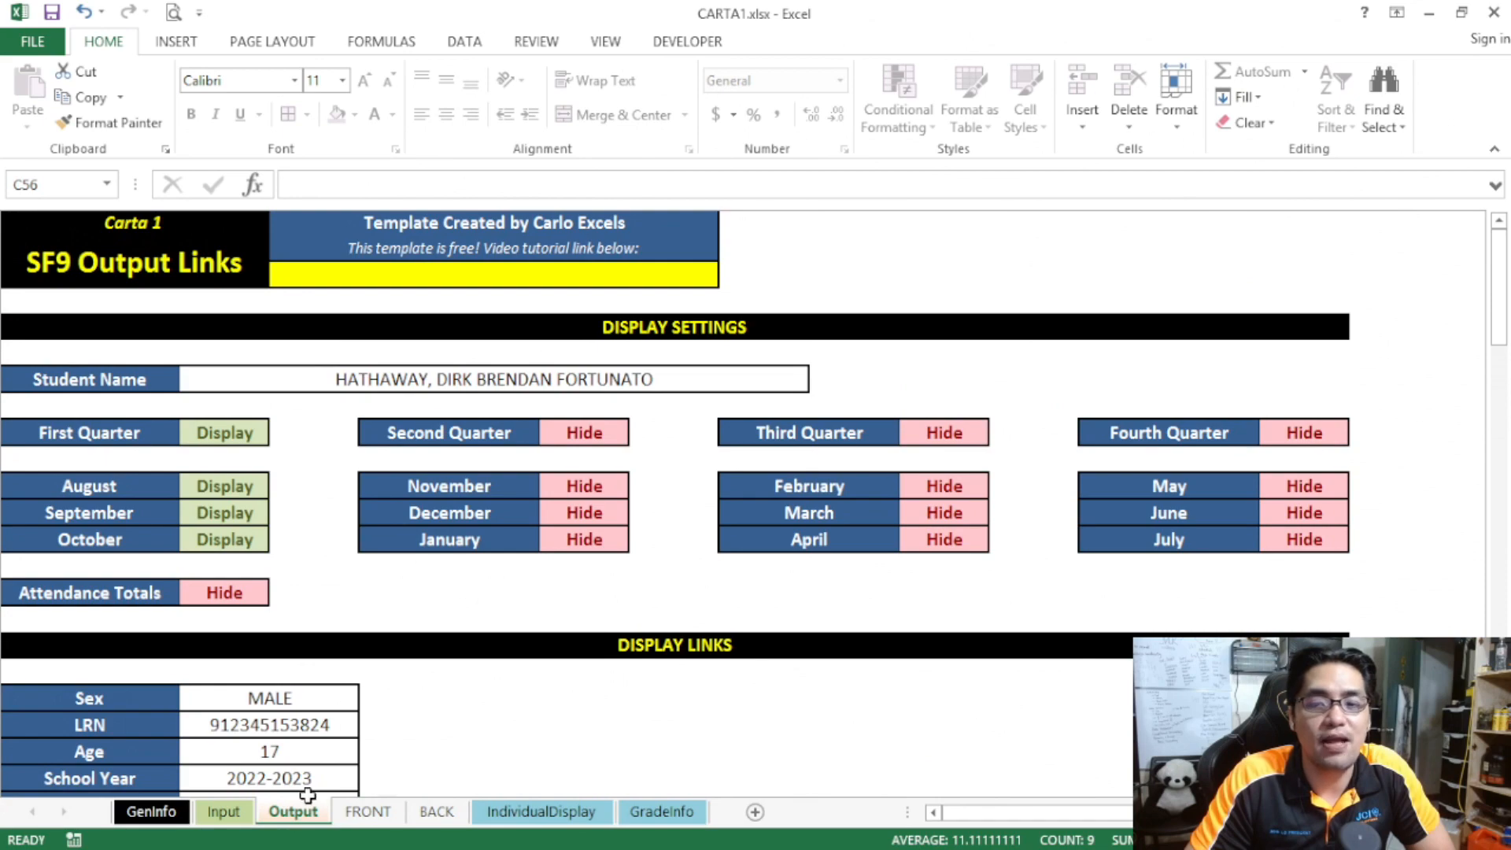
pyautogui.click(645, 378)
pyautogui.click(819, 381)
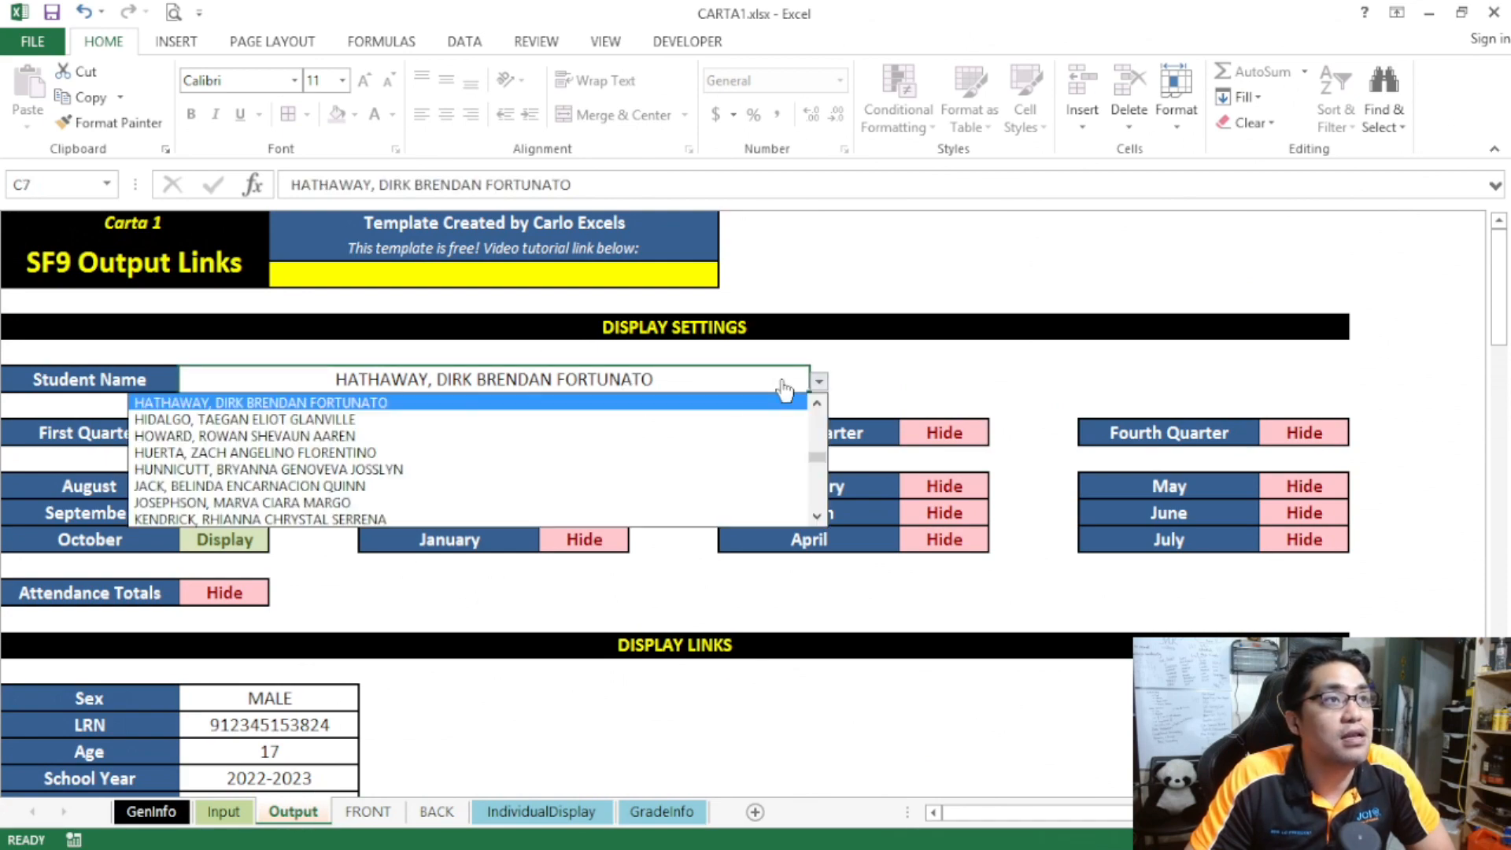
pyautogui.click(673, 486)
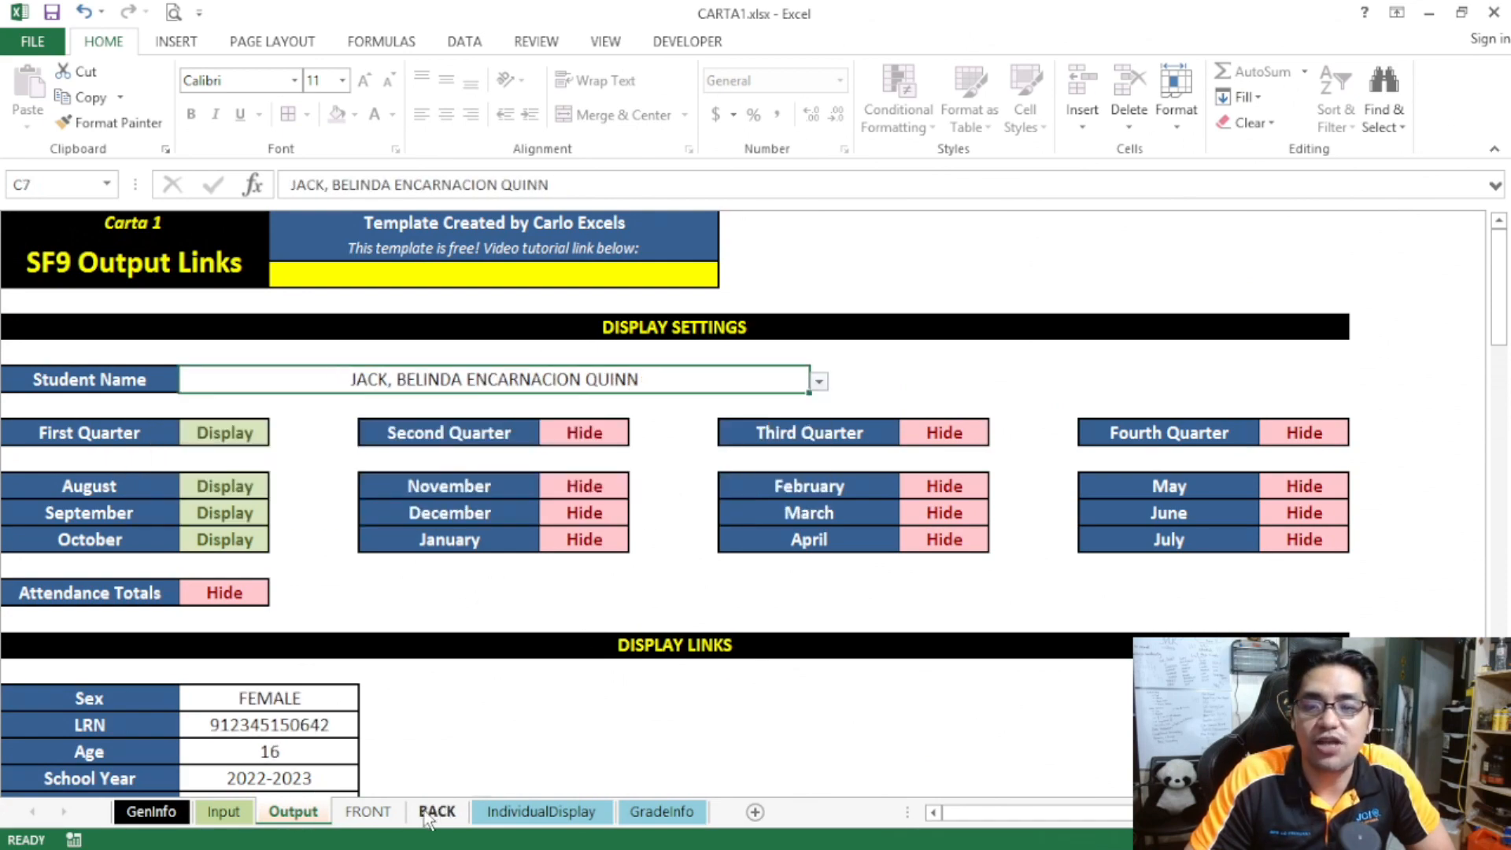
# - Check the newly selected student's details and attendance on FRONT and the first-quarter grades and values on BACK
pyautogui.click(368, 812)
pyautogui.scroll(-1, 769, 485)
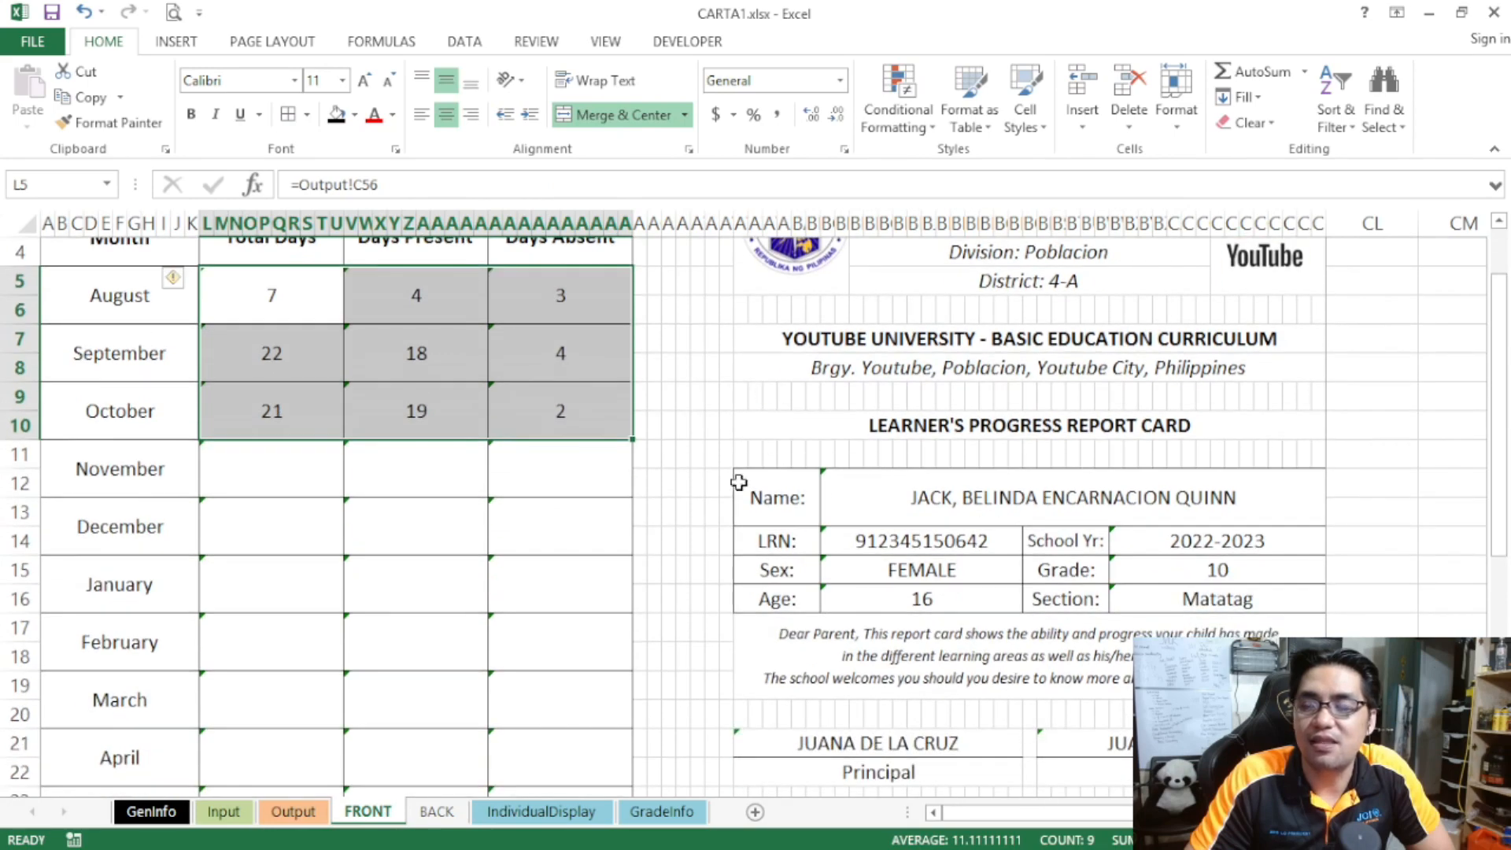
pyautogui.click(437, 812)
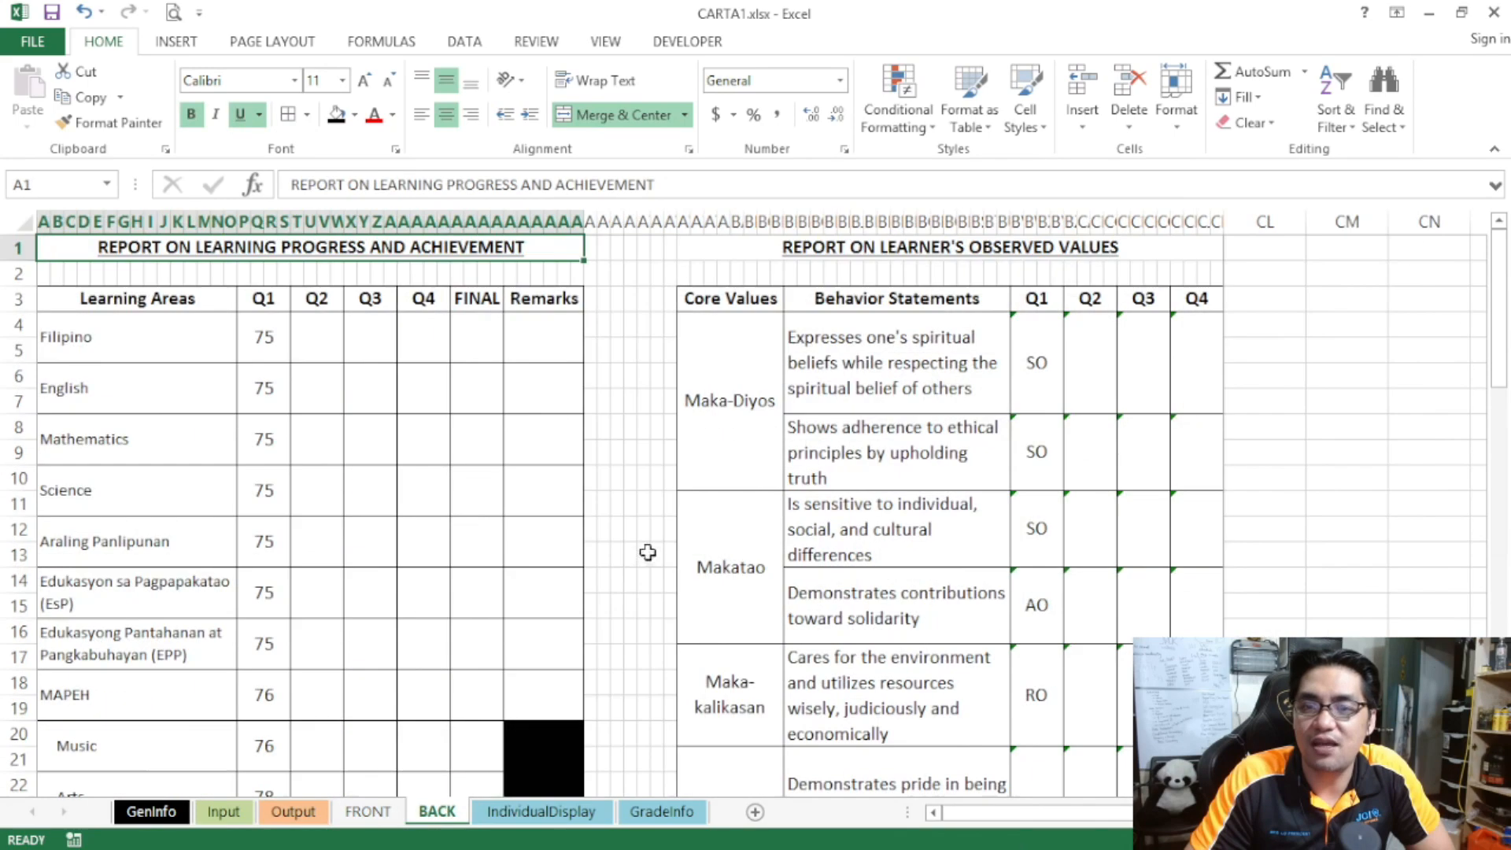
pyautogui.scroll(-3, 523, 588)
pyautogui.scroll(3, 543, 449)
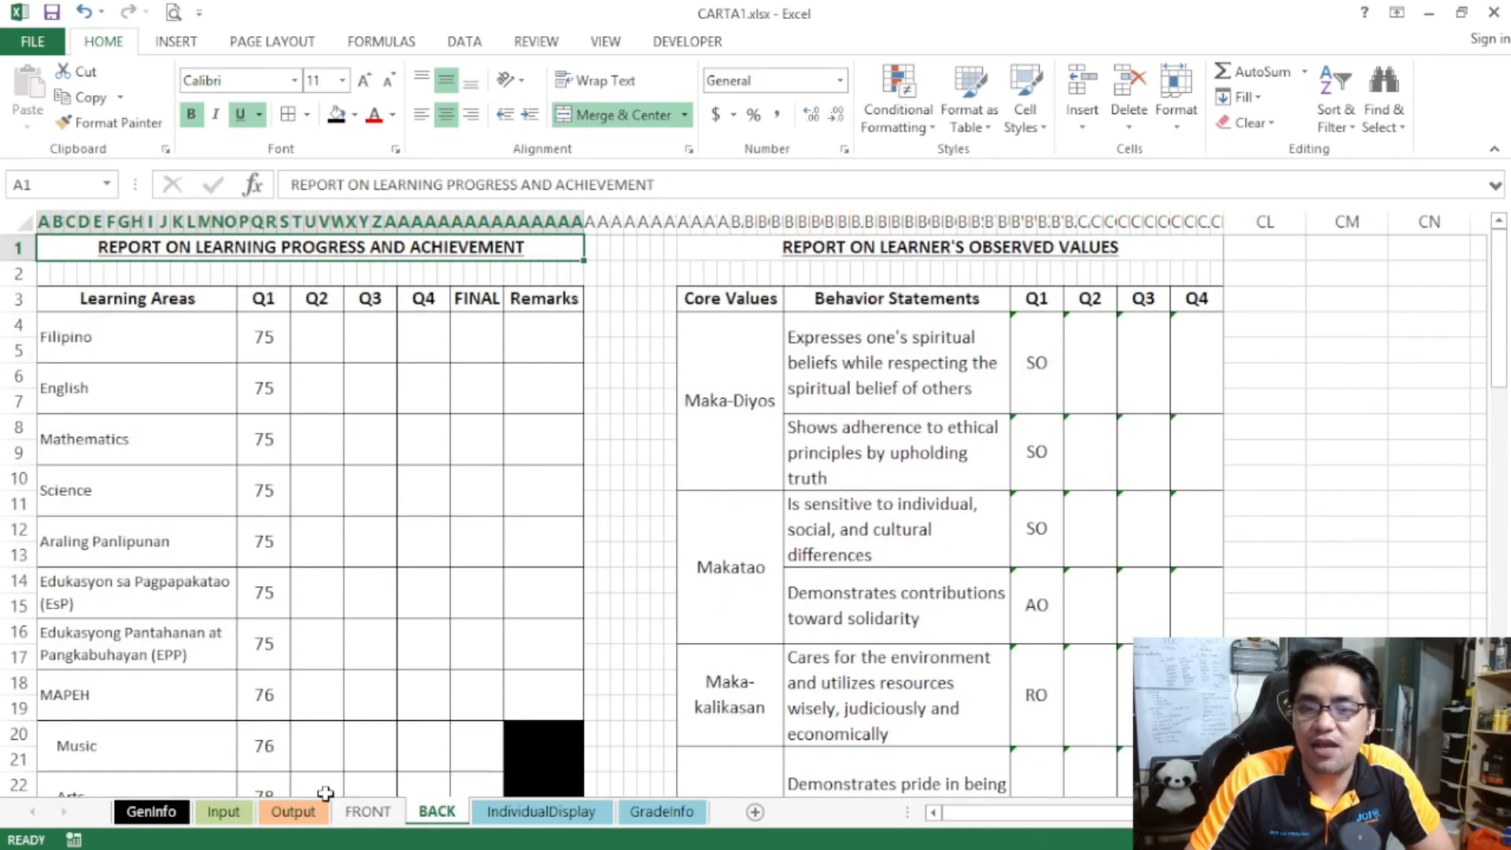
# - Change the Output sheet's Student Name to a third student further down the list
pyautogui.click(293, 811)
pyautogui.hotkey('alt', 'Down')
pyautogui.click(413, 522)
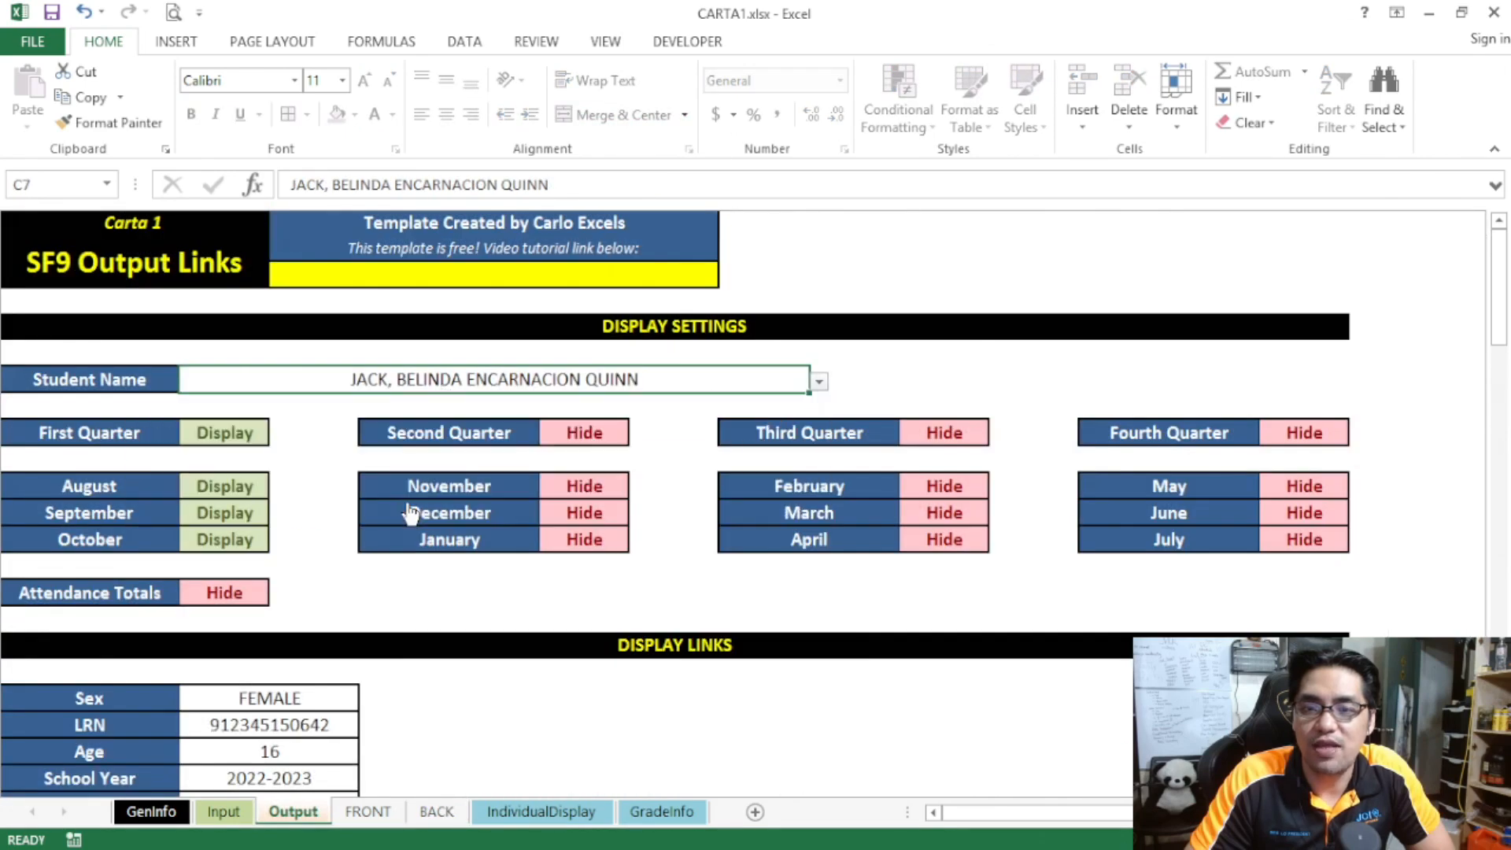
# - Check the third student's attendance and details on FRONT and the Q1 grades and core values on BACK
pyautogui.click(390, 812)
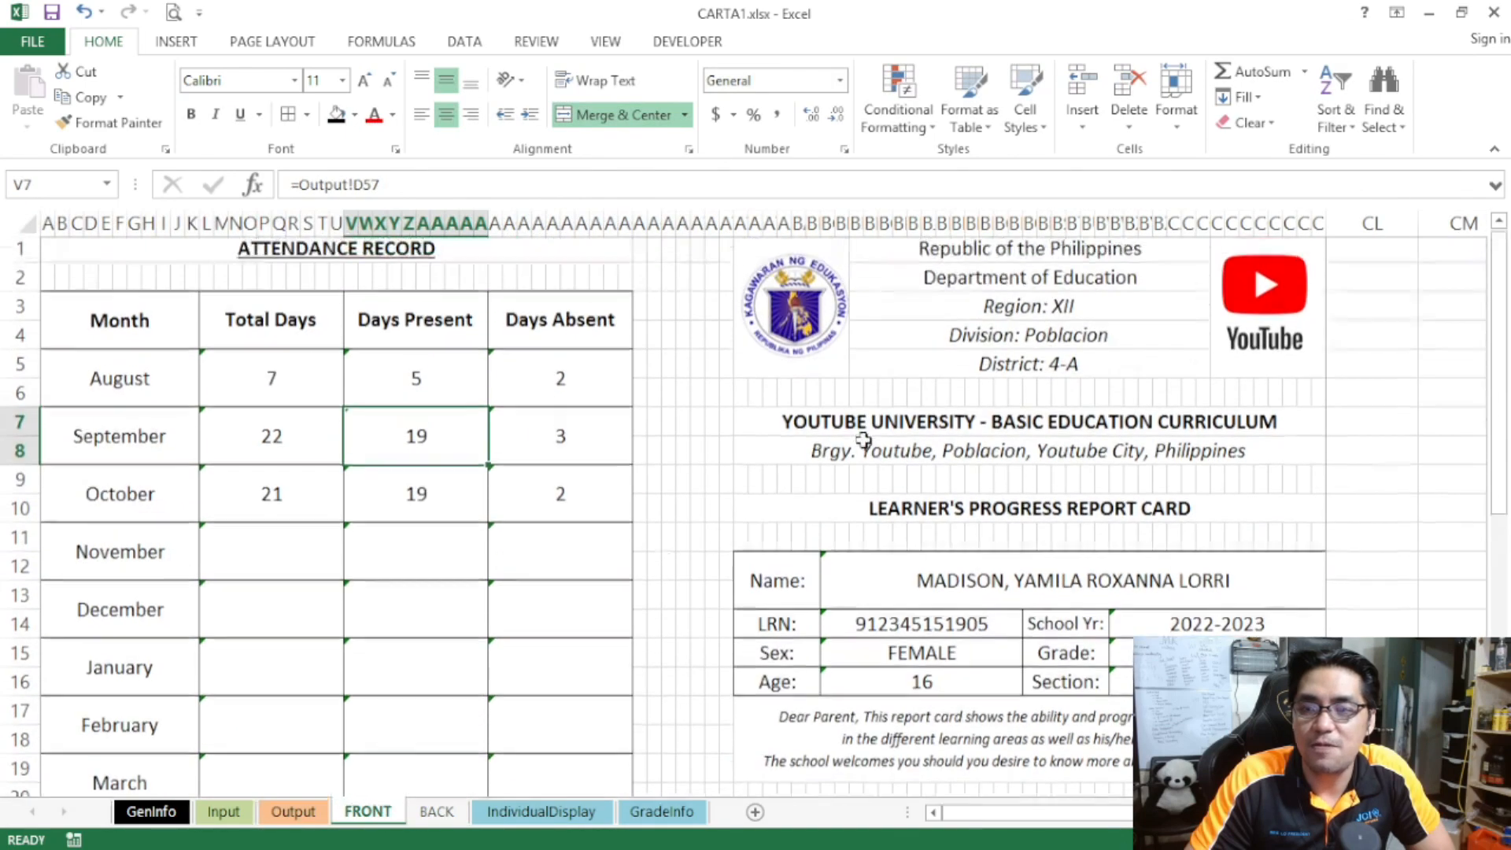
pyautogui.click(437, 812)
pyautogui.scroll(-3, 559, 522)
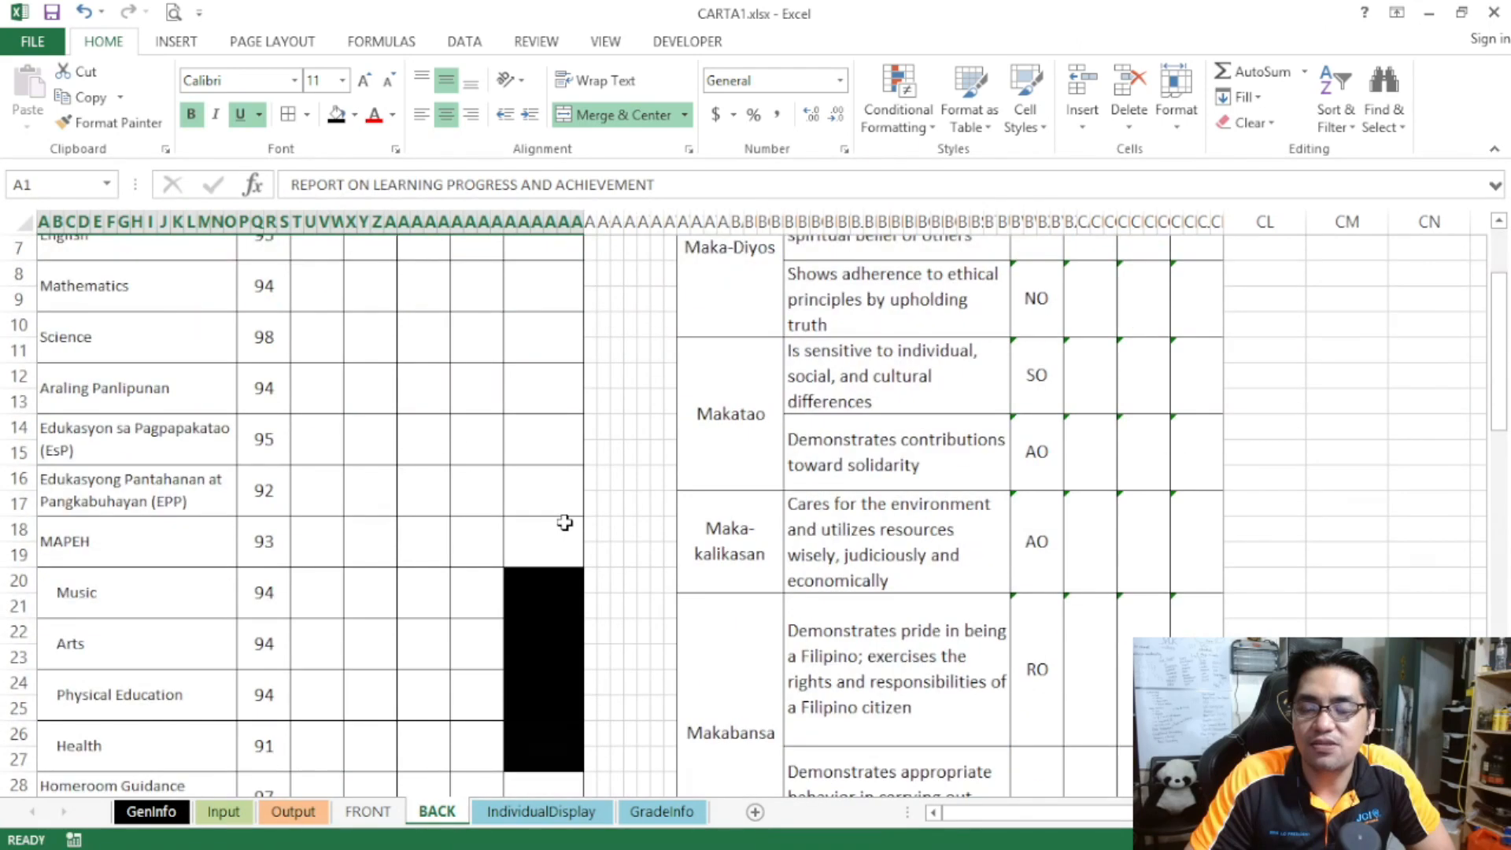
pyautogui.scroll(3, 572, 394)
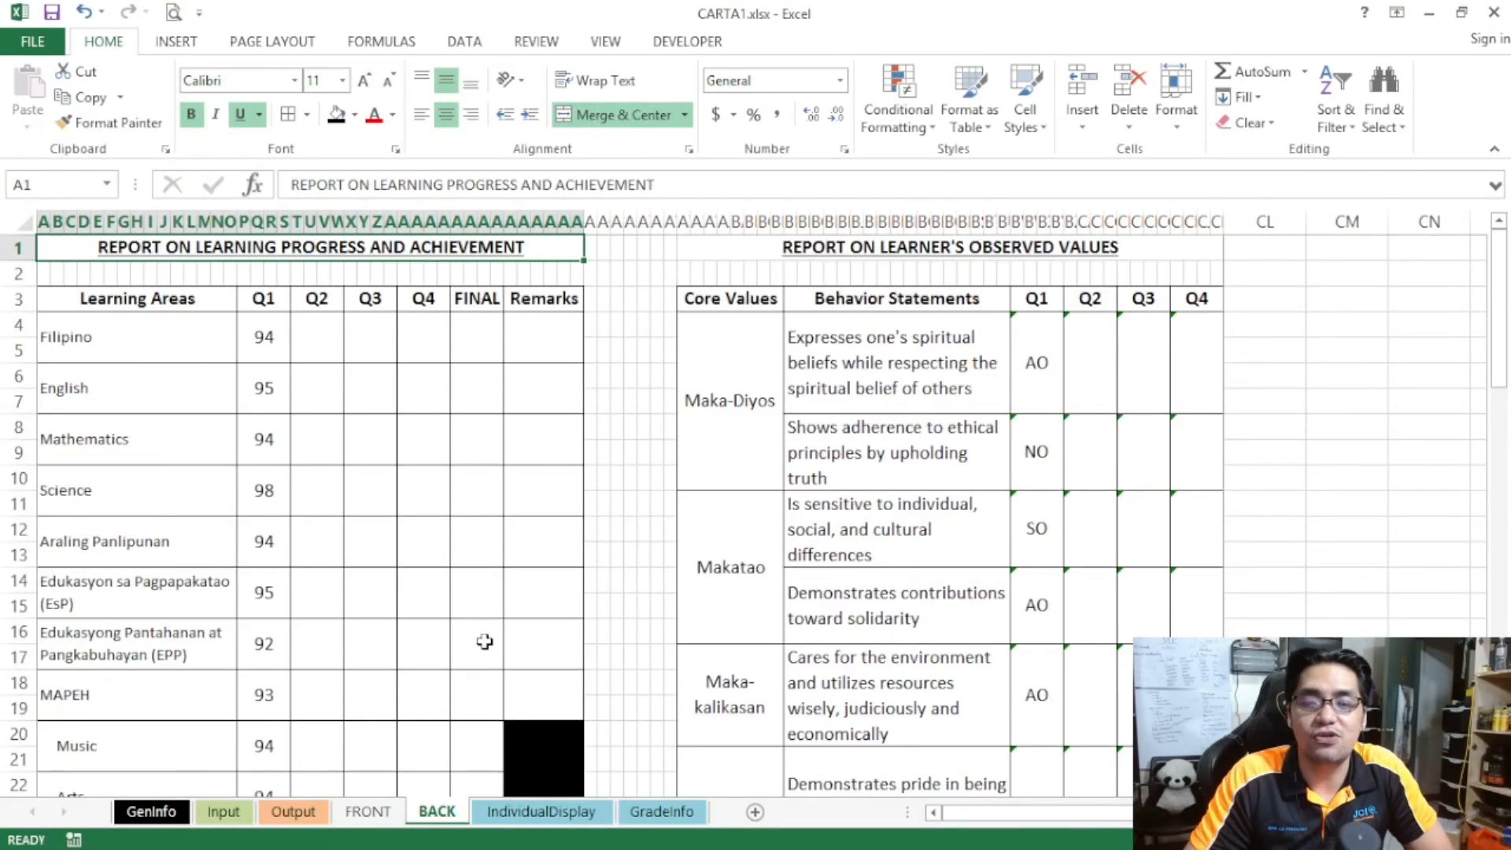
# - Set Second Quarter to Display in the Output sheet's display settings
pyautogui.click(293, 811)
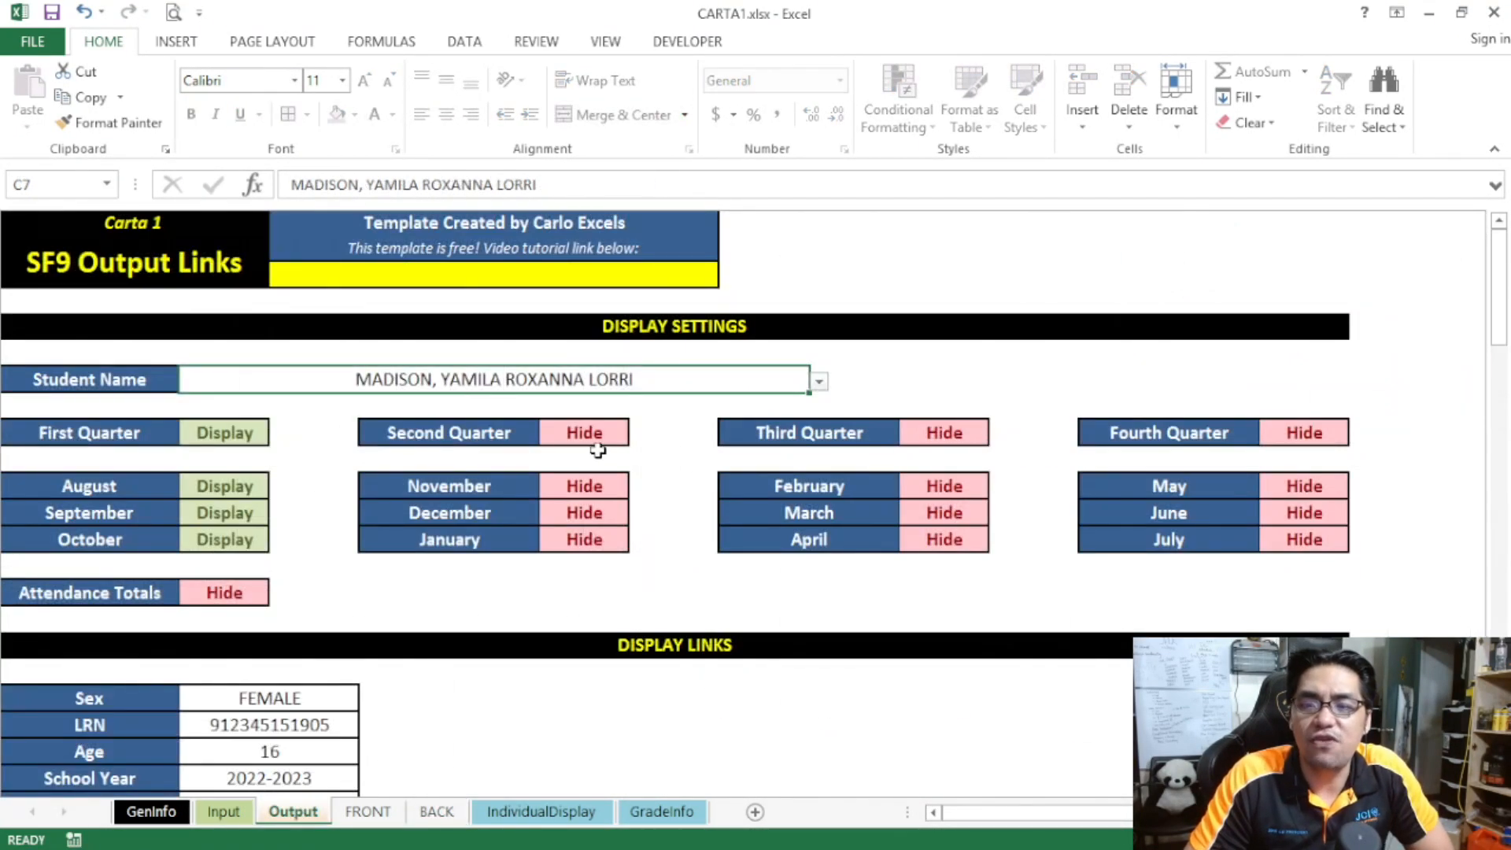
pyautogui.click(600, 431)
pyautogui.click(639, 433)
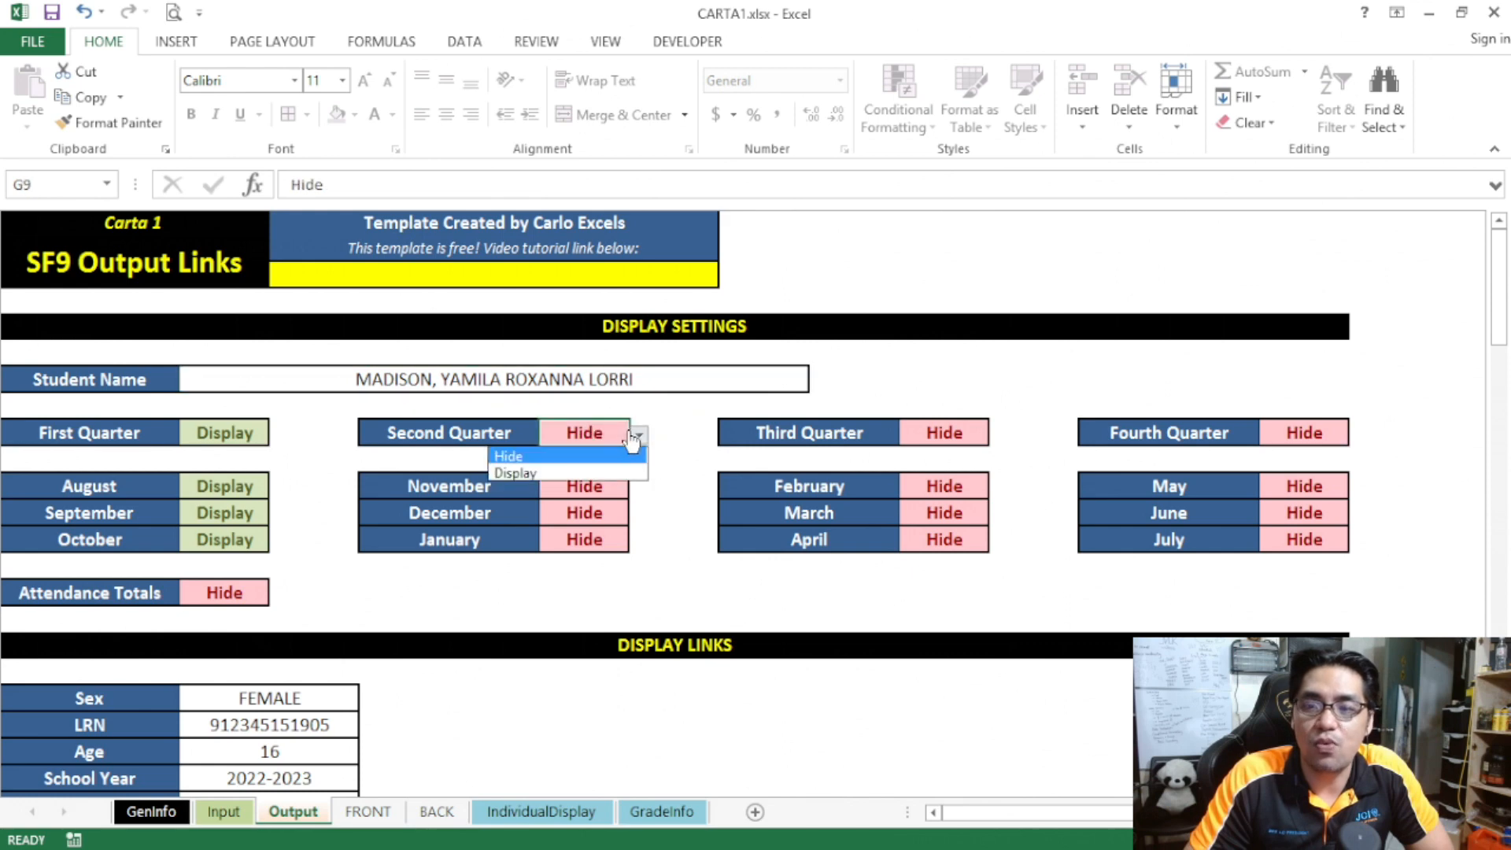
pyautogui.click(551, 473)
# - Set November, December and January to Display in the Output sheet's display settings
pyautogui.click(600, 485)
pyautogui.click(639, 488)
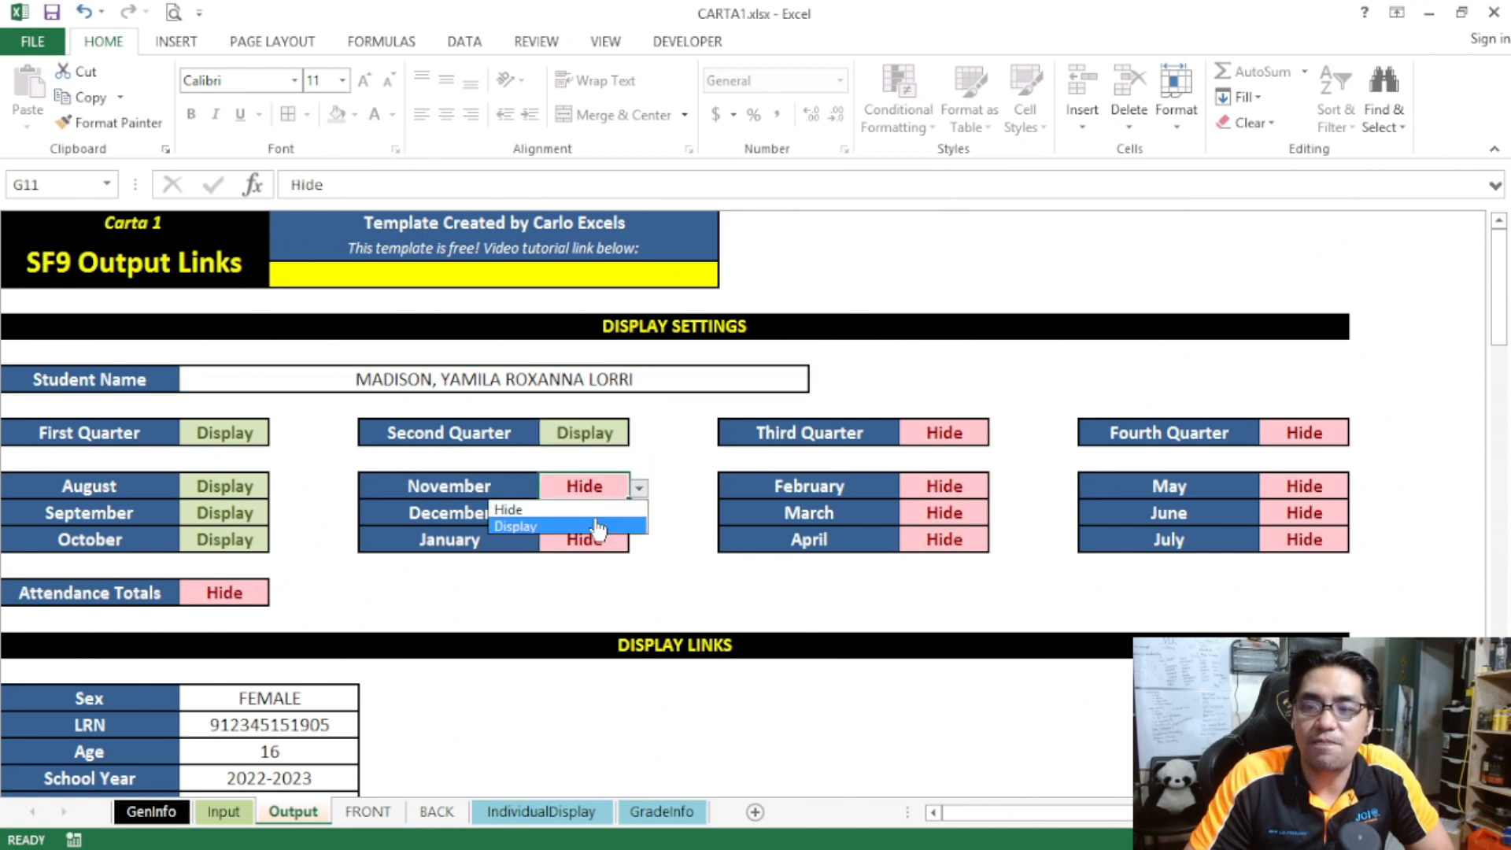
pyautogui.click(602, 526)
pyautogui.click(602, 512)
pyautogui.click(639, 514)
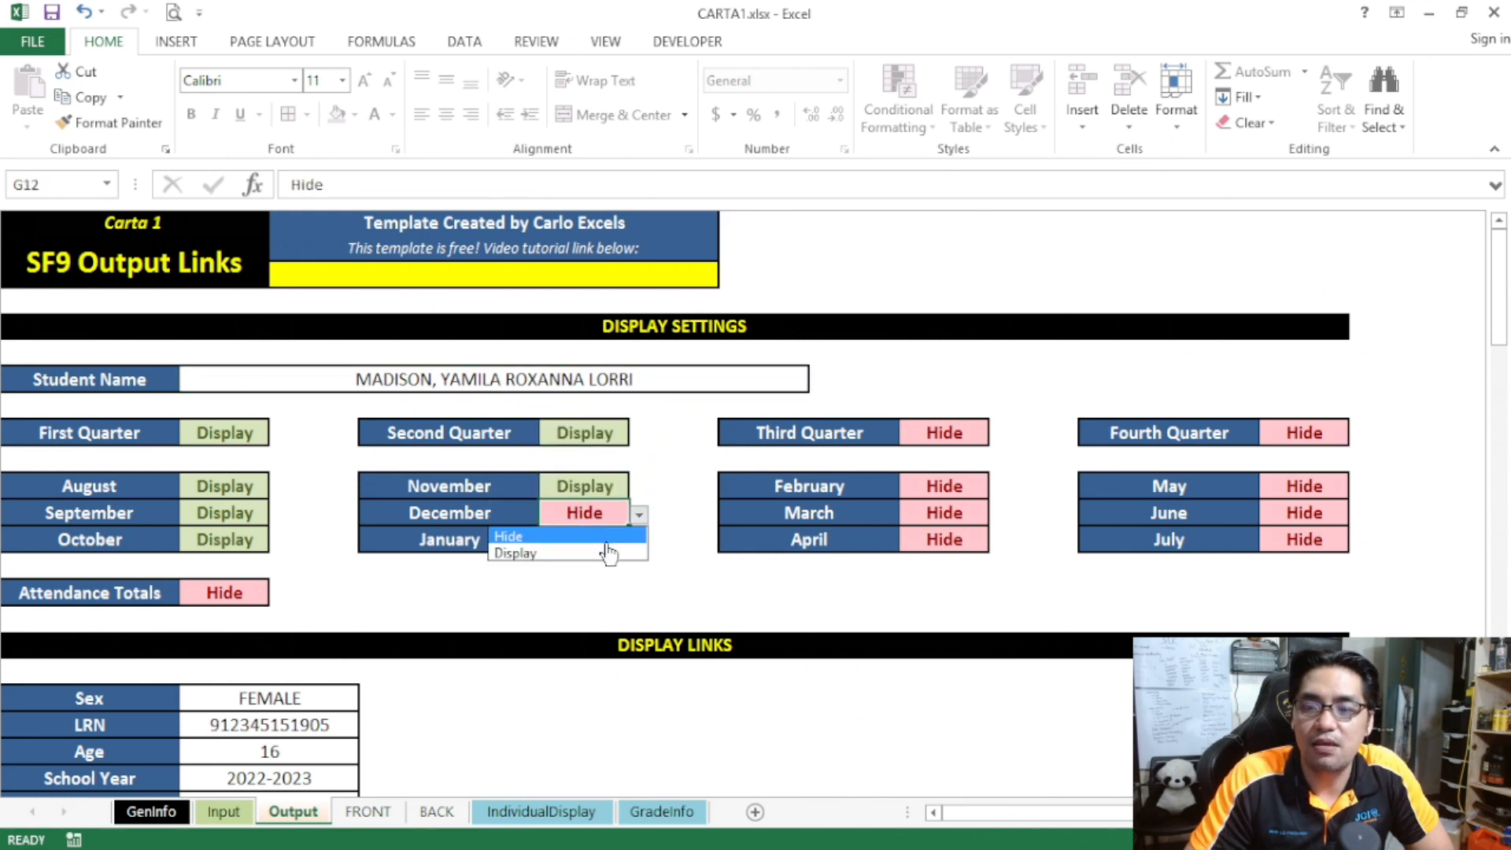
pyautogui.click(607, 553)
pyautogui.click(602, 540)
pyautogui.click(640, 541)
pyautogui.click(602, 578)
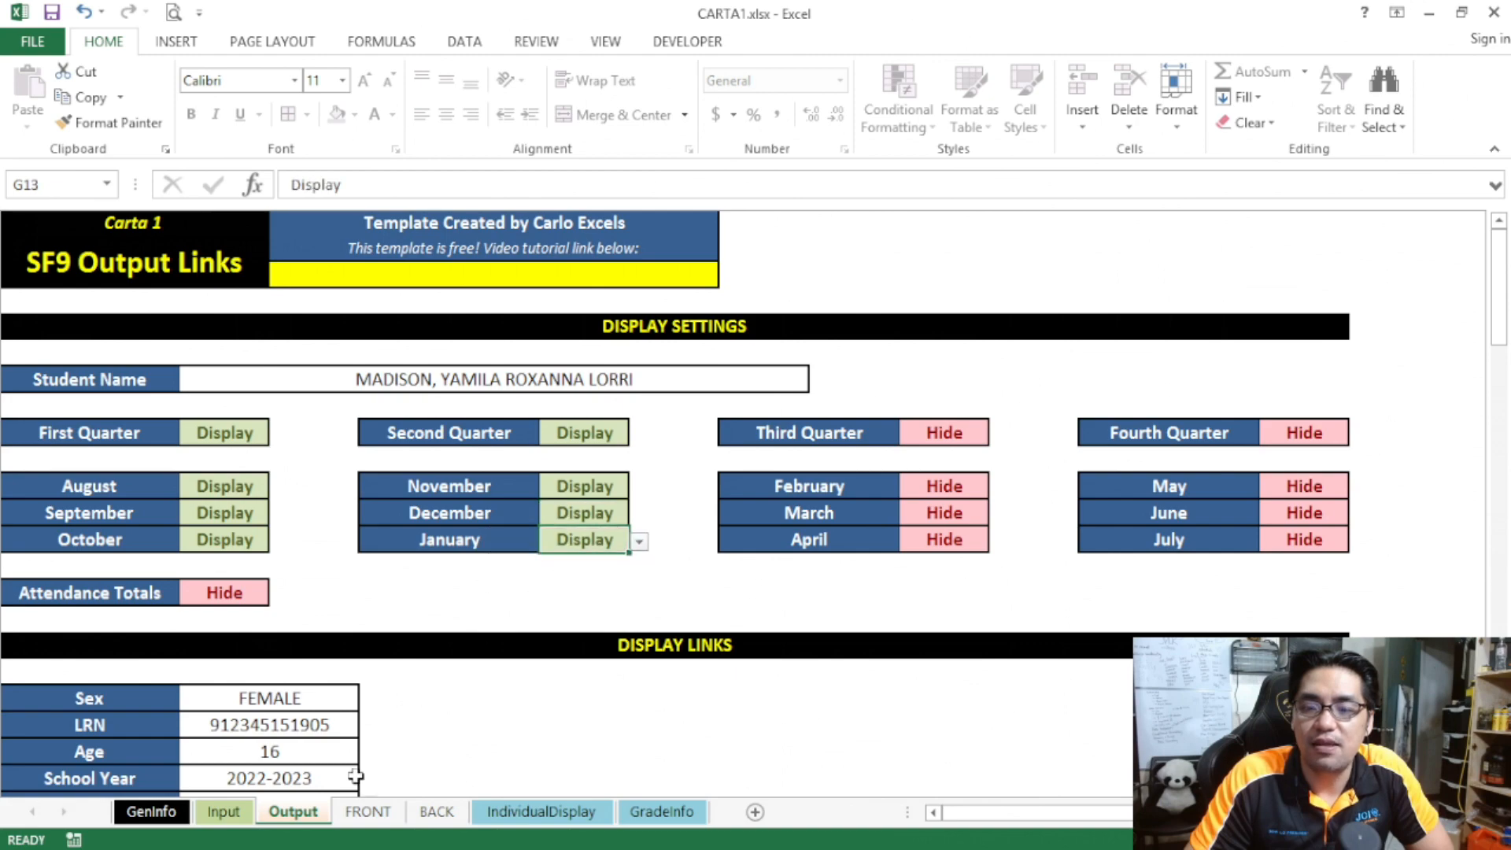
# - Check the August to January attendance on FRONT and the Q1 and Q2 grades and values on BACK
pyautogui.click(368, 812)
pyautogui.scroll(-1, 566, 455)
pyautogui.moveTo(310, 304); pyautogui.dragTo(560, 582)
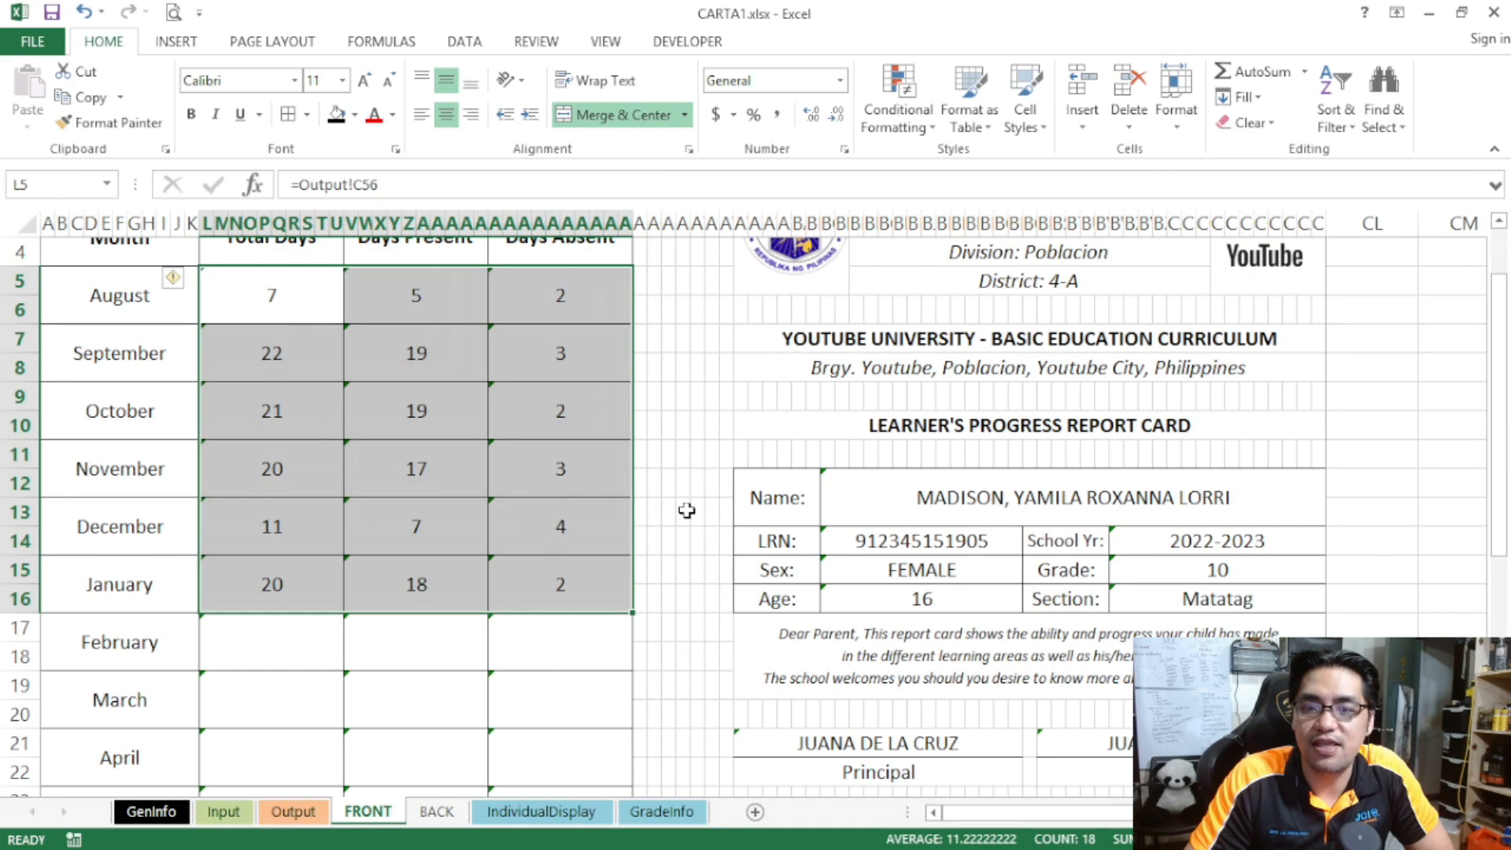
pyautogui.scroll(-2, 687, 510)
pyautogui.click(437, 812)
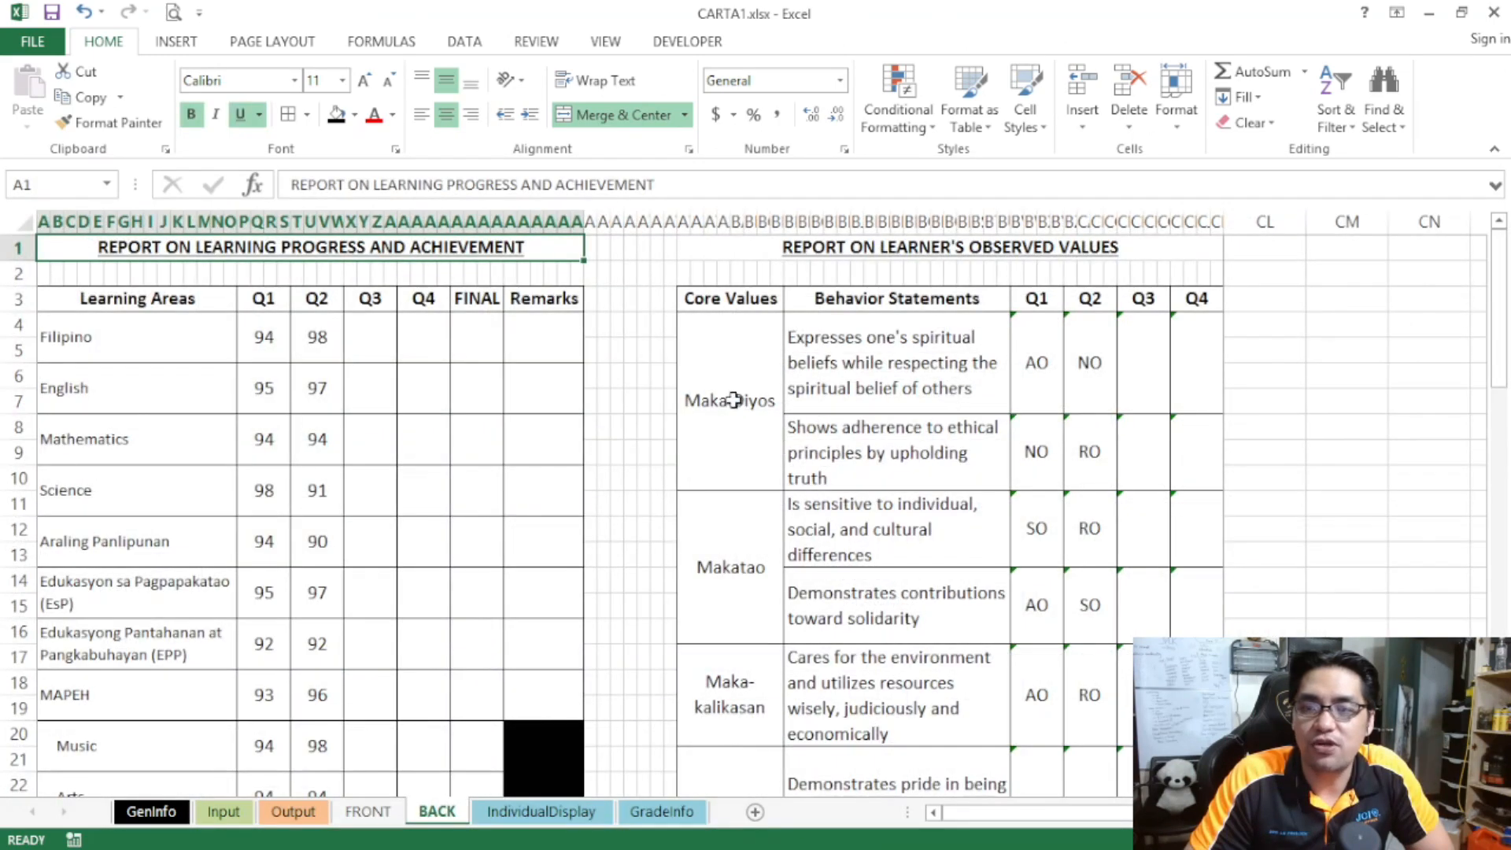
pyautogui.scroll(-2, 691, 448)
# - Set Third Quarter to Display in the Output sheet's display settings
pyautogui.click(299, 813)
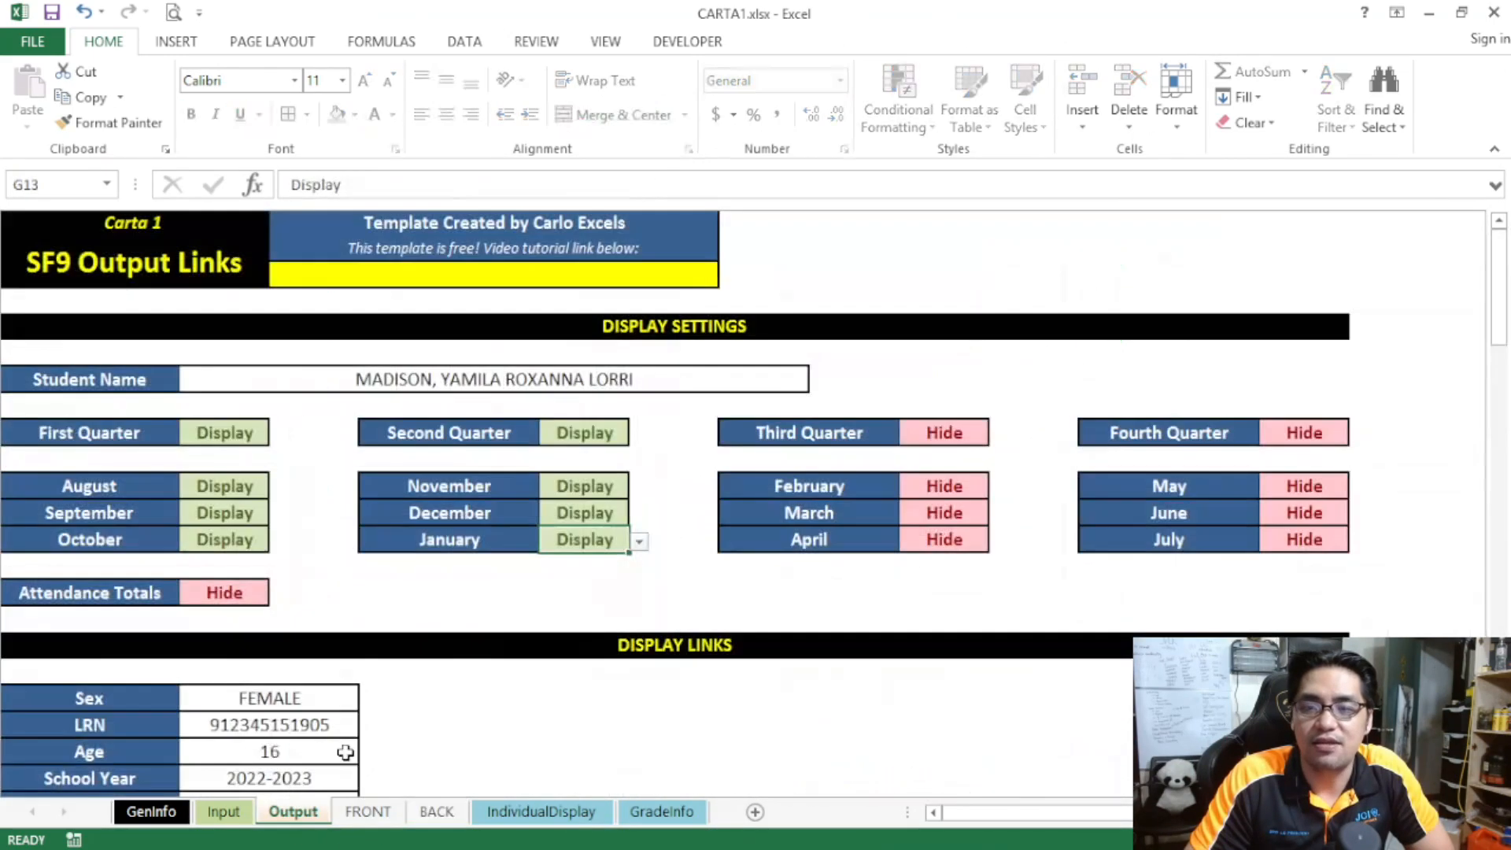
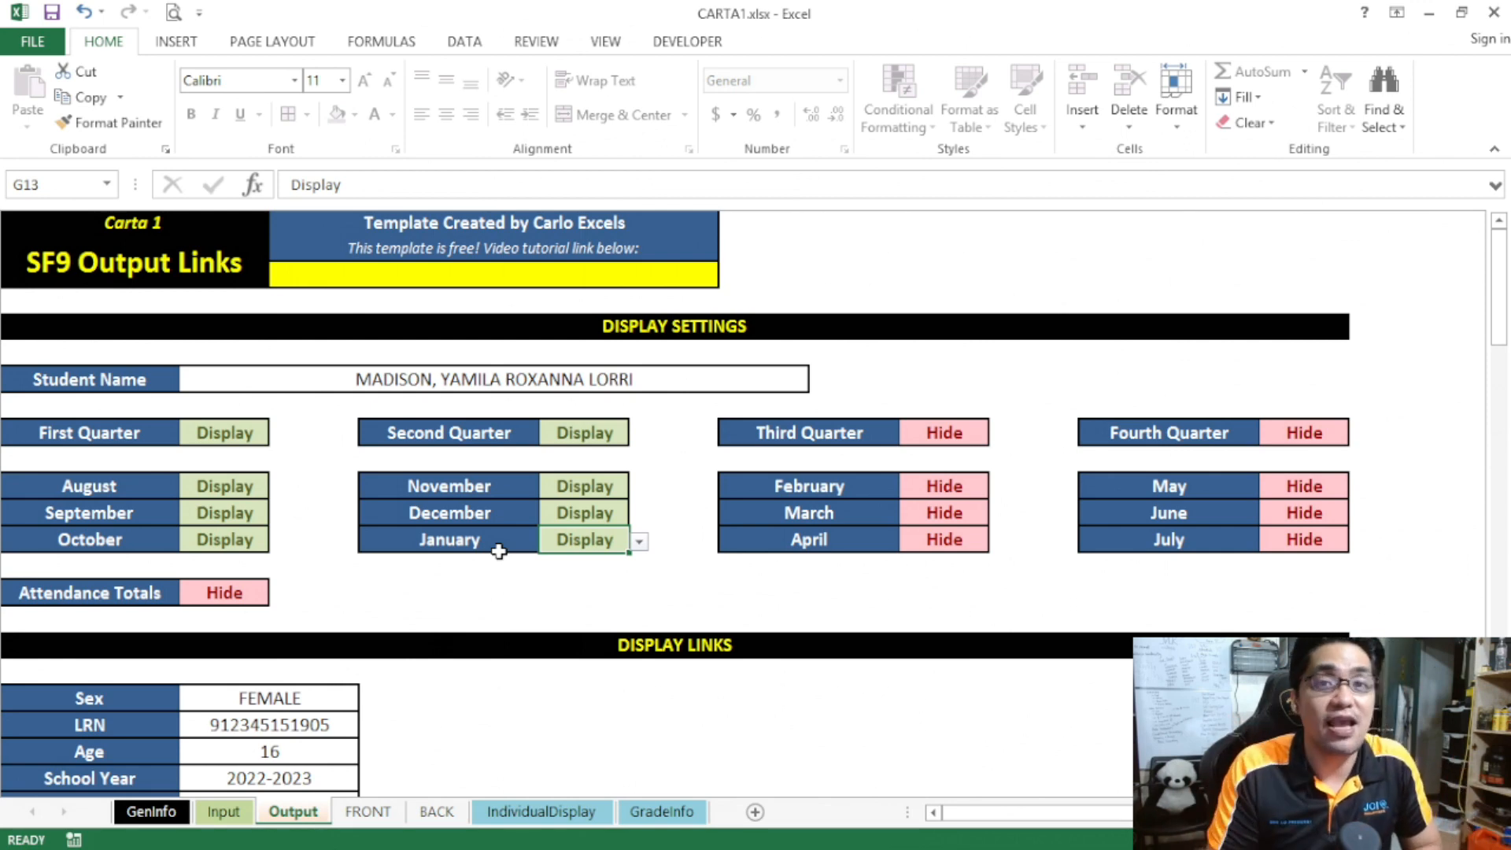
pyautogui.scroll(-2, 499, 550)
pyautogui.moveTo(1498, 318); pyautogui.dragTo(1471, 251)
pyautogui.click(929, 433)
pyautogui.click(998, 435)
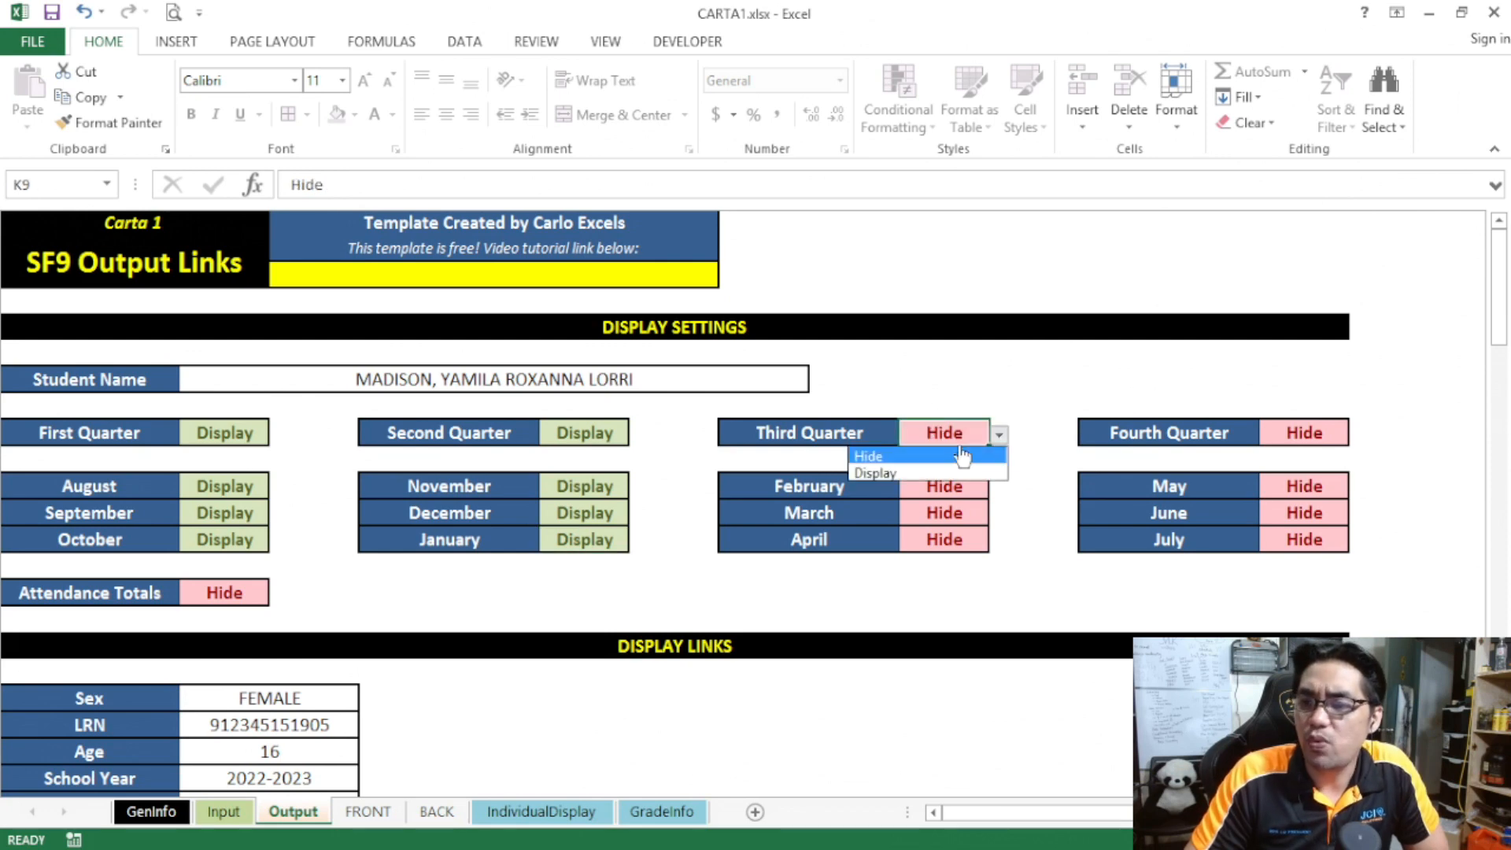
pyautogui.click(961, 486)
# - Set February, March and April to Display in the Output sheet's display settings
pyautogui.click(961, 485)
pyautogui.click(999, 487)
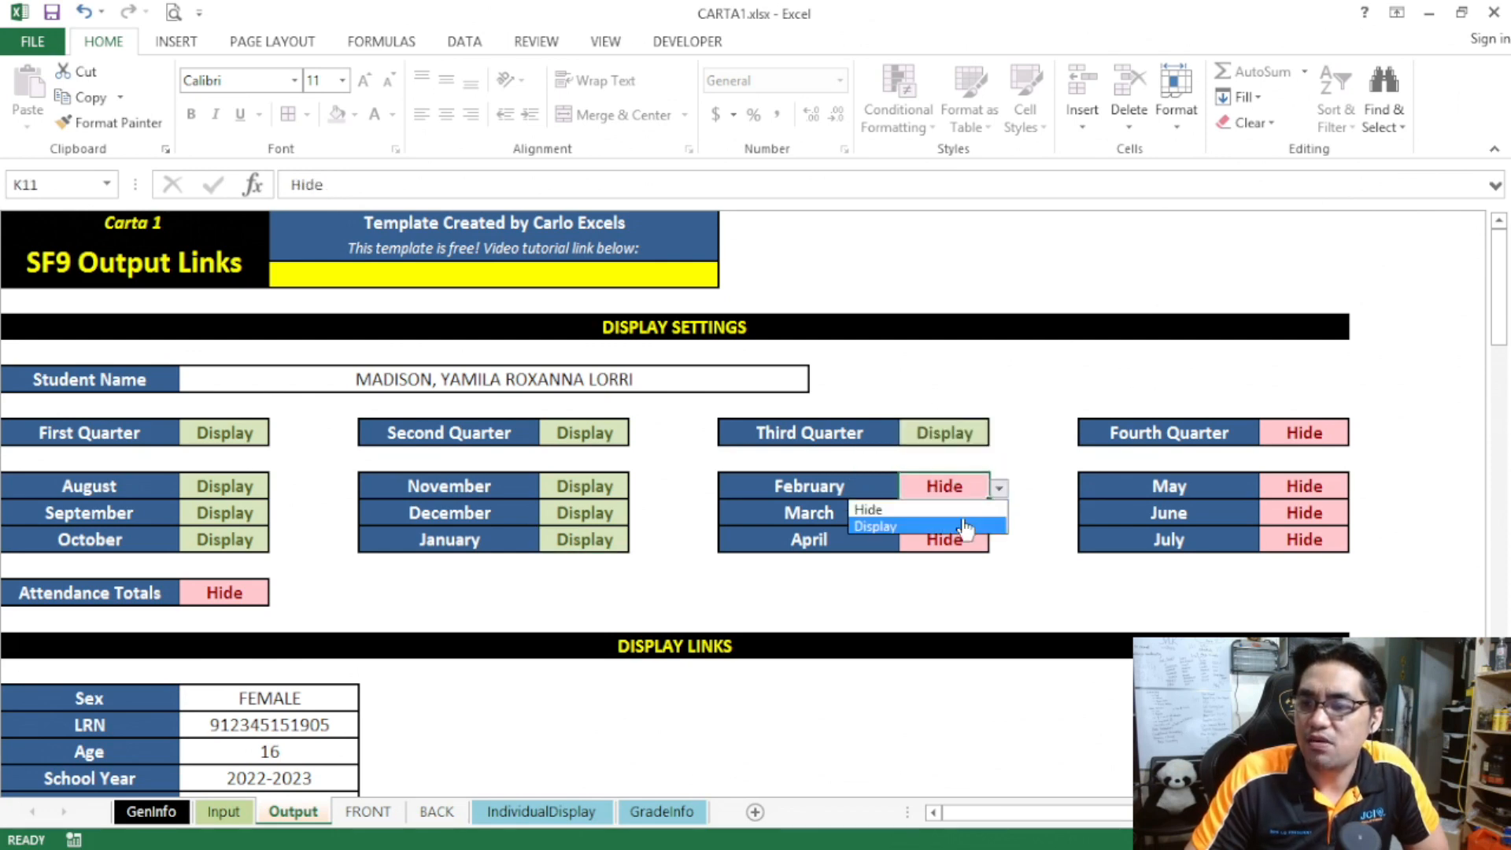
pyautogui.click(957, 526)
pyautogui.click(957, 512)
pyautogui.click(998, 514)
pyautogui.click(963, 553)
pyautogui.click(950, 539)
pyautogui.click(999, 541)
pyautogui.click(969, 582)
# - Set Fourth Quarter to Display in the Output sheet's display settings
pyautogui.click(1308, 446)
pyautogui.click(1359, 434)
pyautogui.click(1299, 467)
# - Set May, June and July to Display in the Output sheet's display settings
pyautogui.click(1304, 486)
pyautogui.click(1360, 488)
pyautogui.click(1299, 512)
pyautogui.click(1298, 512)
pyautogui.click(1359, 514)
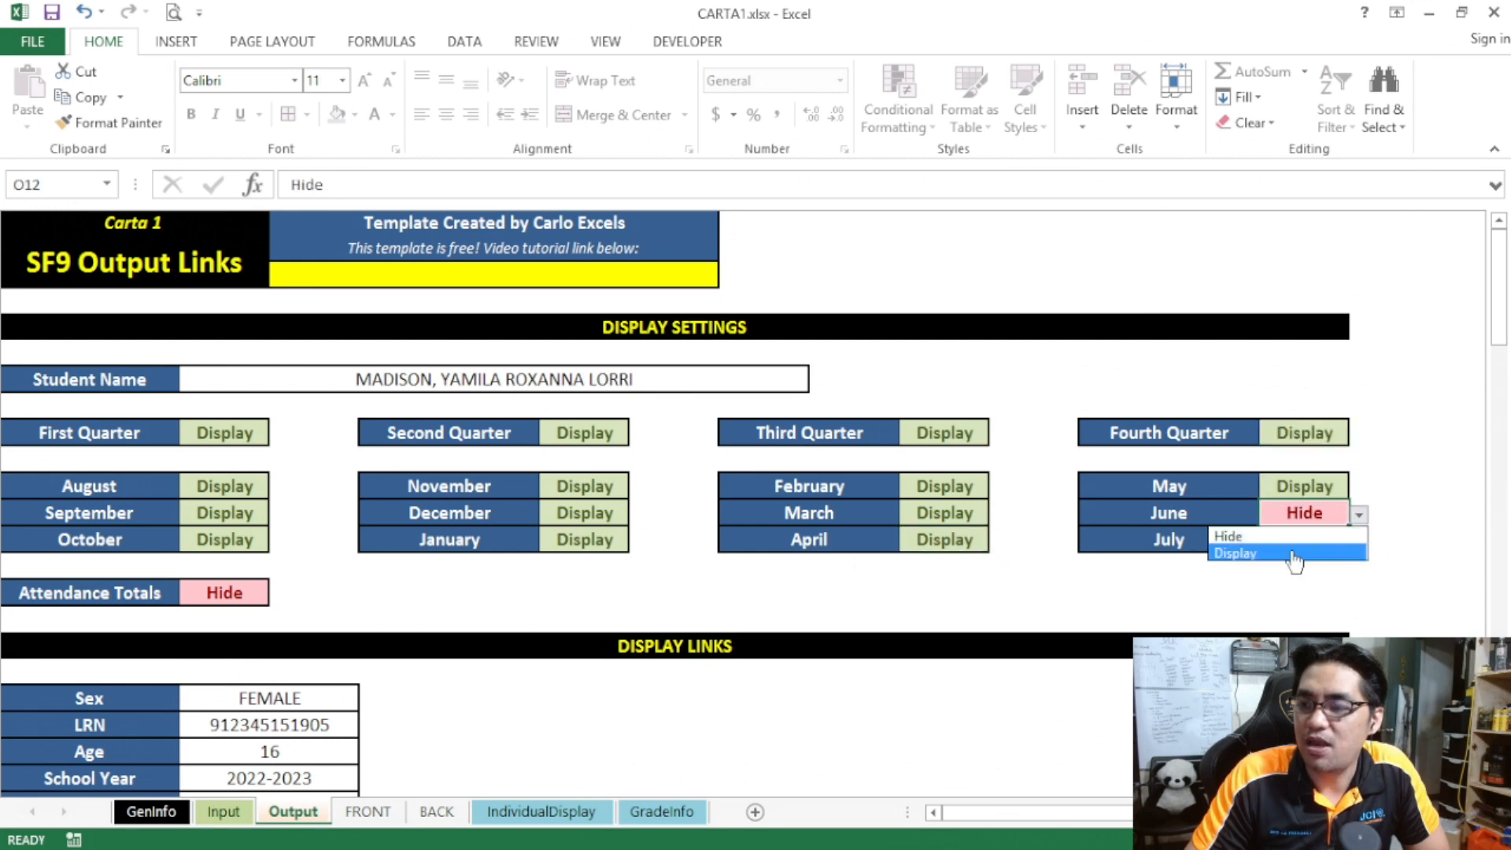
pyautogui.click(1291, 554)
pyautogui.click(1304, 539)
pyautogui.click(1359, 542)
pyautogui.click(1287, 580)
# - Set Attendance Totals to Display in the Output sheet's display settings
pyautogui.click(252, 594)
pyautogui.click(279, 595)
pyautogui.click(240, 632)
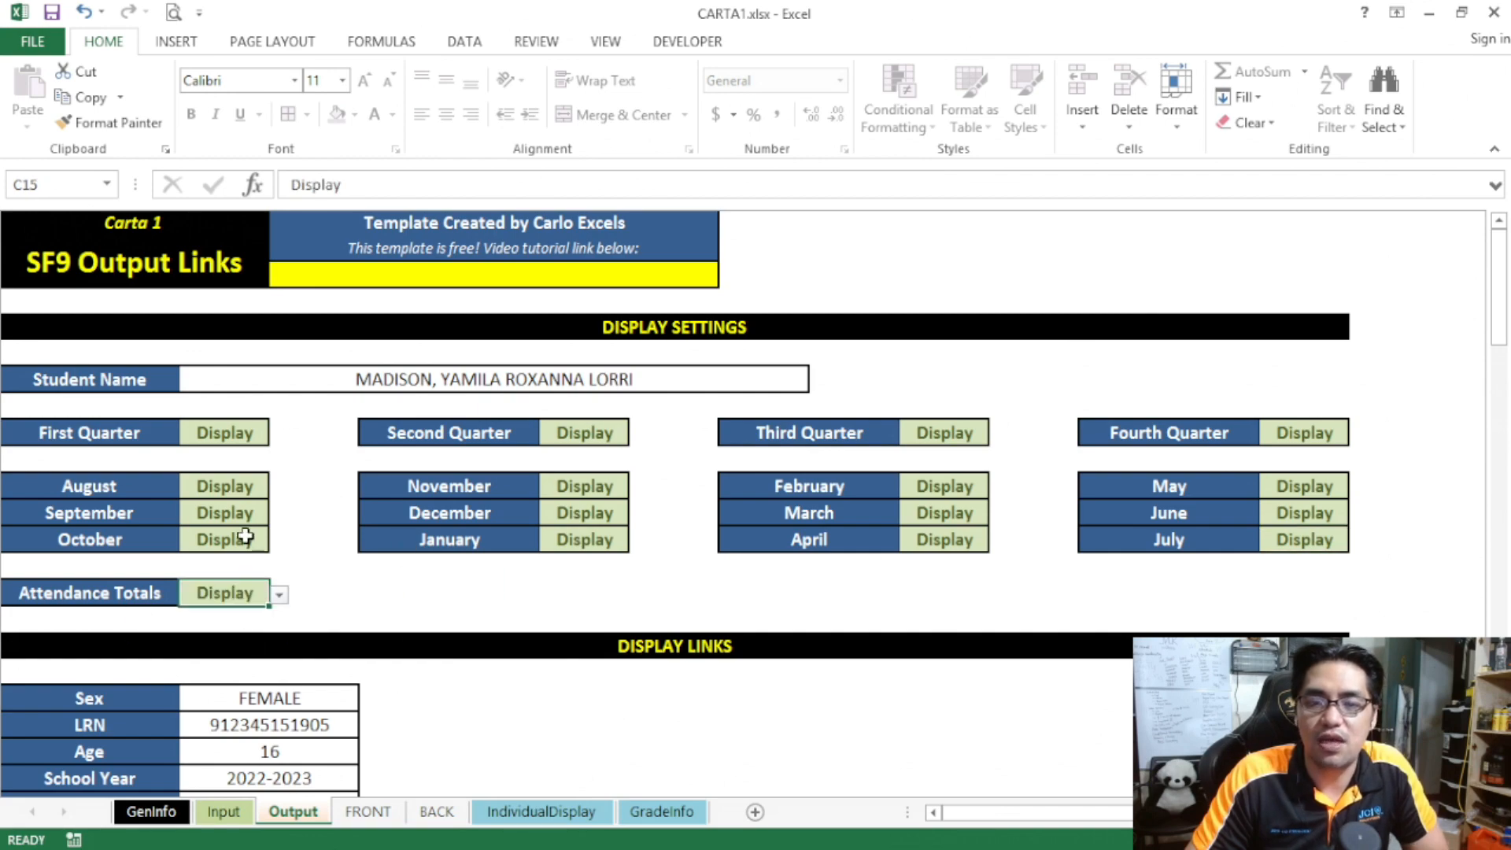
# - Check the full August to July attendance record and its totals on the FRONT sheet
pyautogui.click(368, 811)
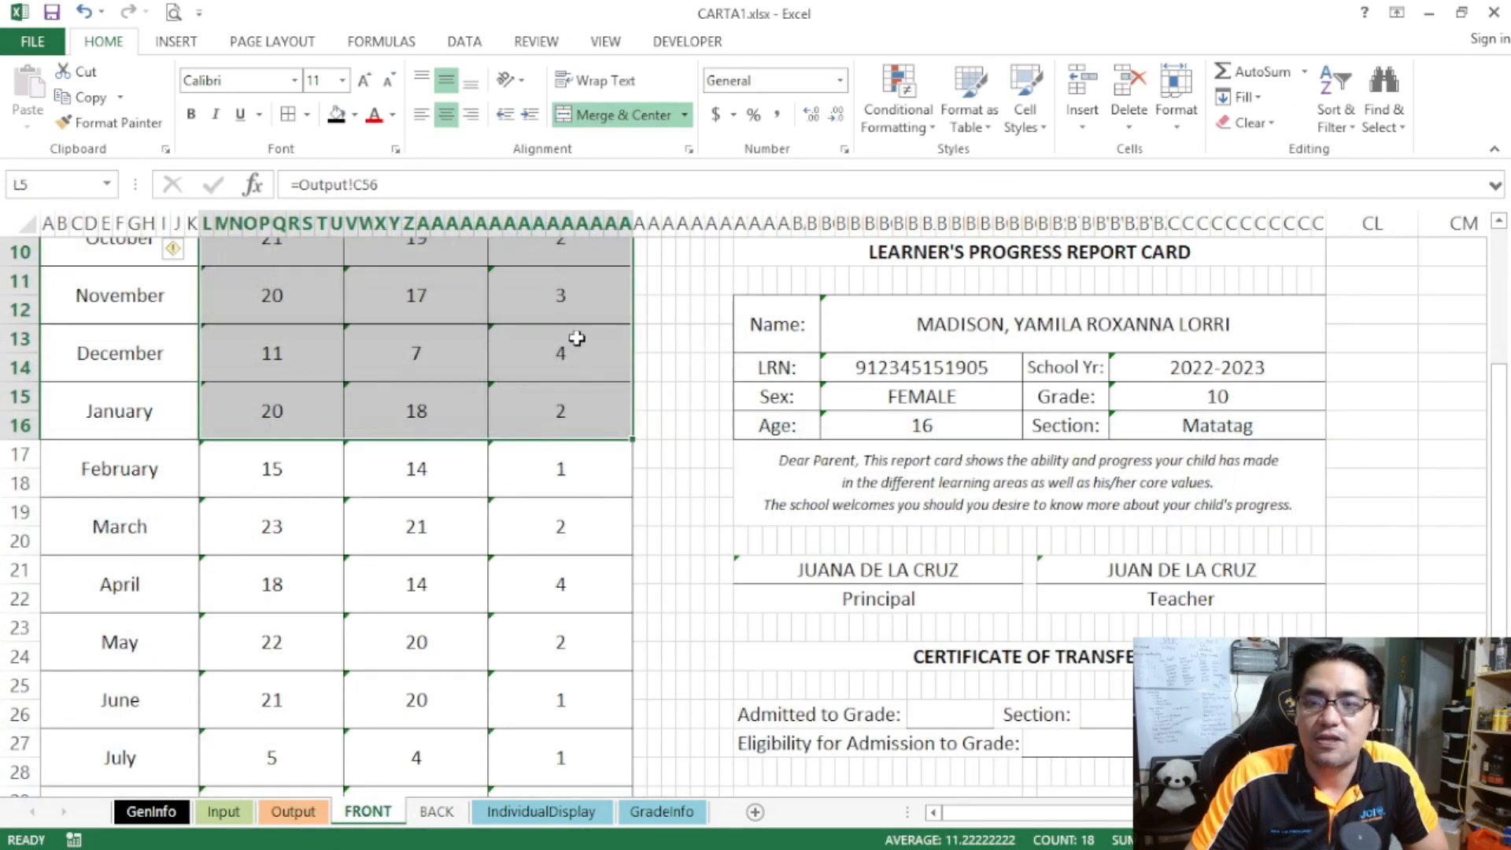
pyautogui.click(580, 347)
pyautogui.scroll(2, 577, 340)
pyautogui.scroll(1, 577, 340)
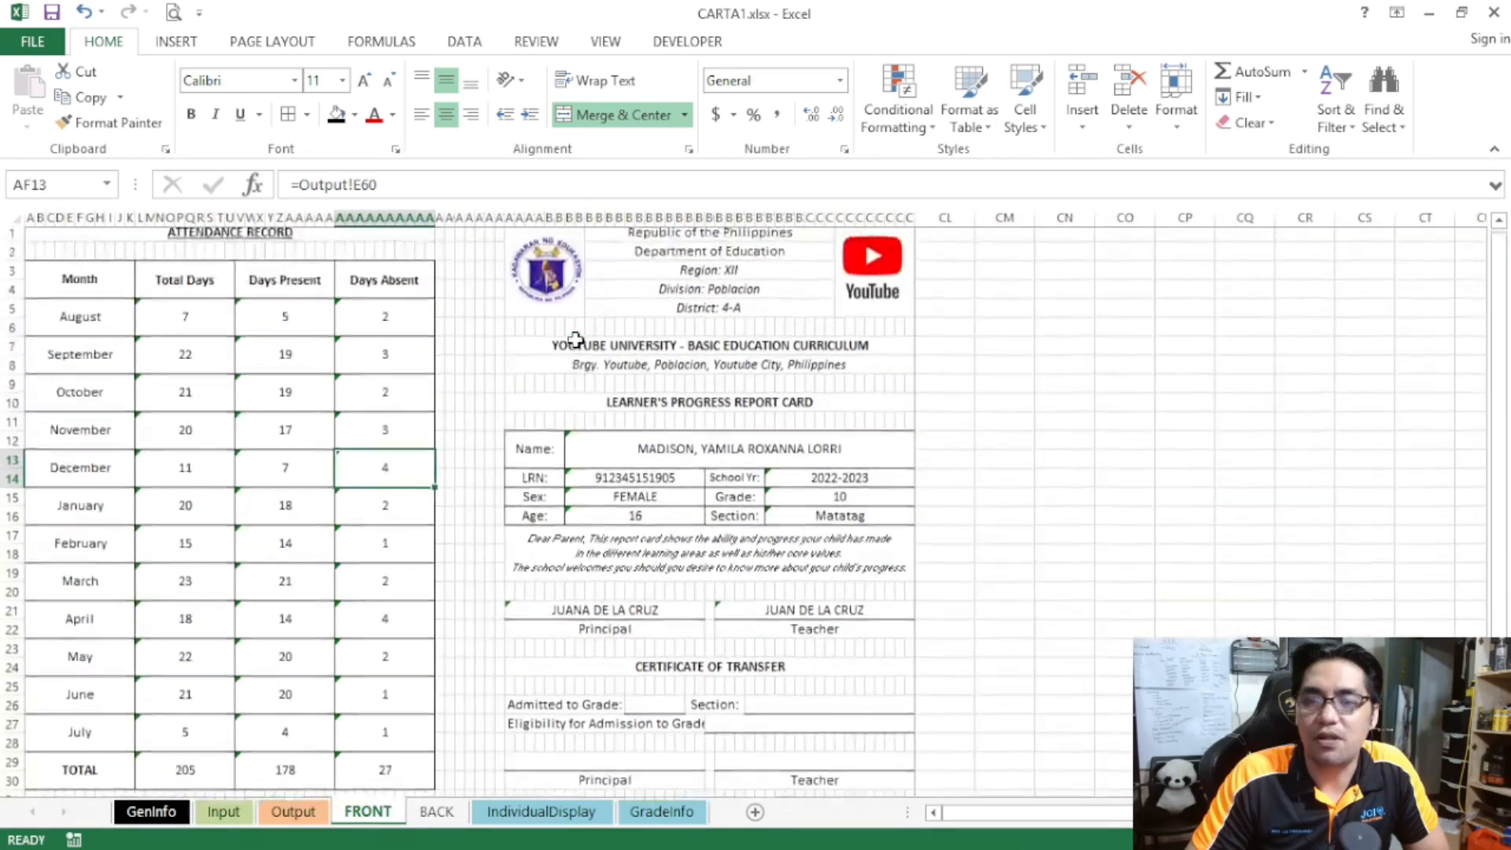
pyautogui.scroll(-4, 456, 392)
pyautogui.scroll(2, 456, 392)
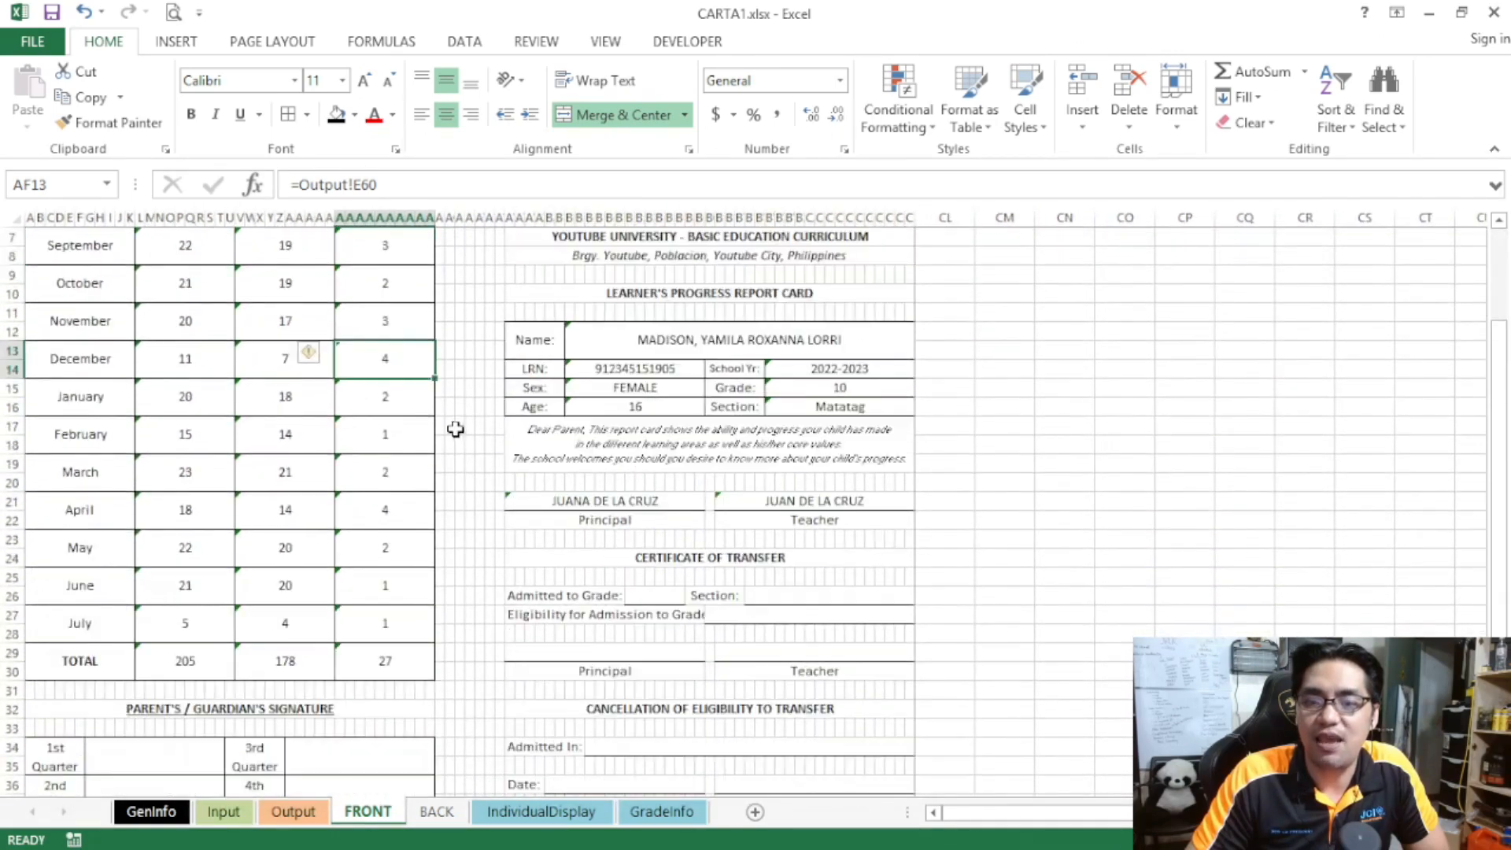
# - Link the General Average cell on the BACK sheet to the General Average value in Output
pyautogui.hotkey('ctrl', 'pagedown')
pyautogui.scroll(-3, 488, 470)
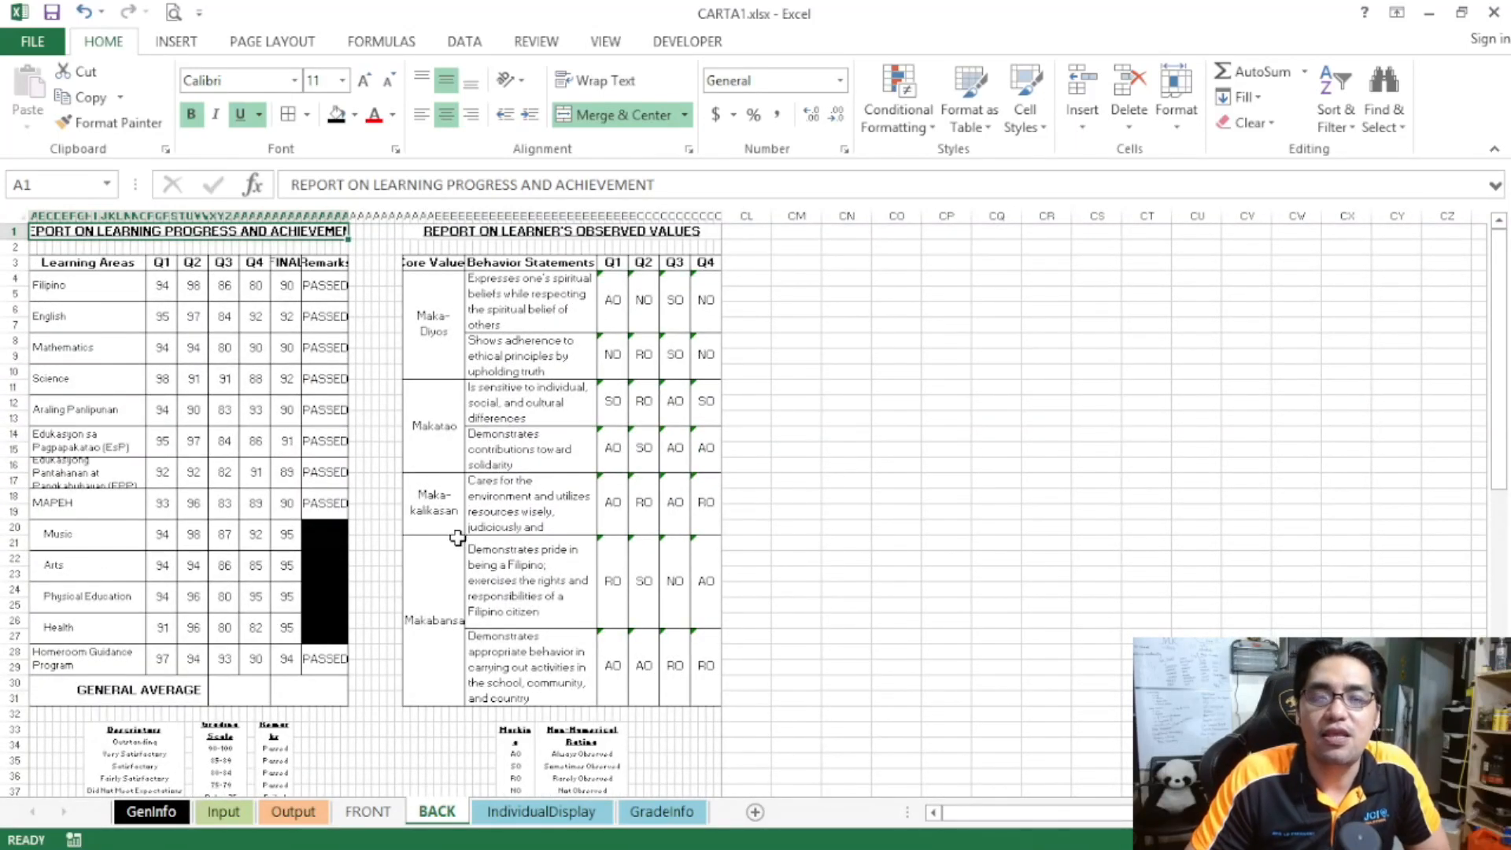
pyautogui.click(248, 686)
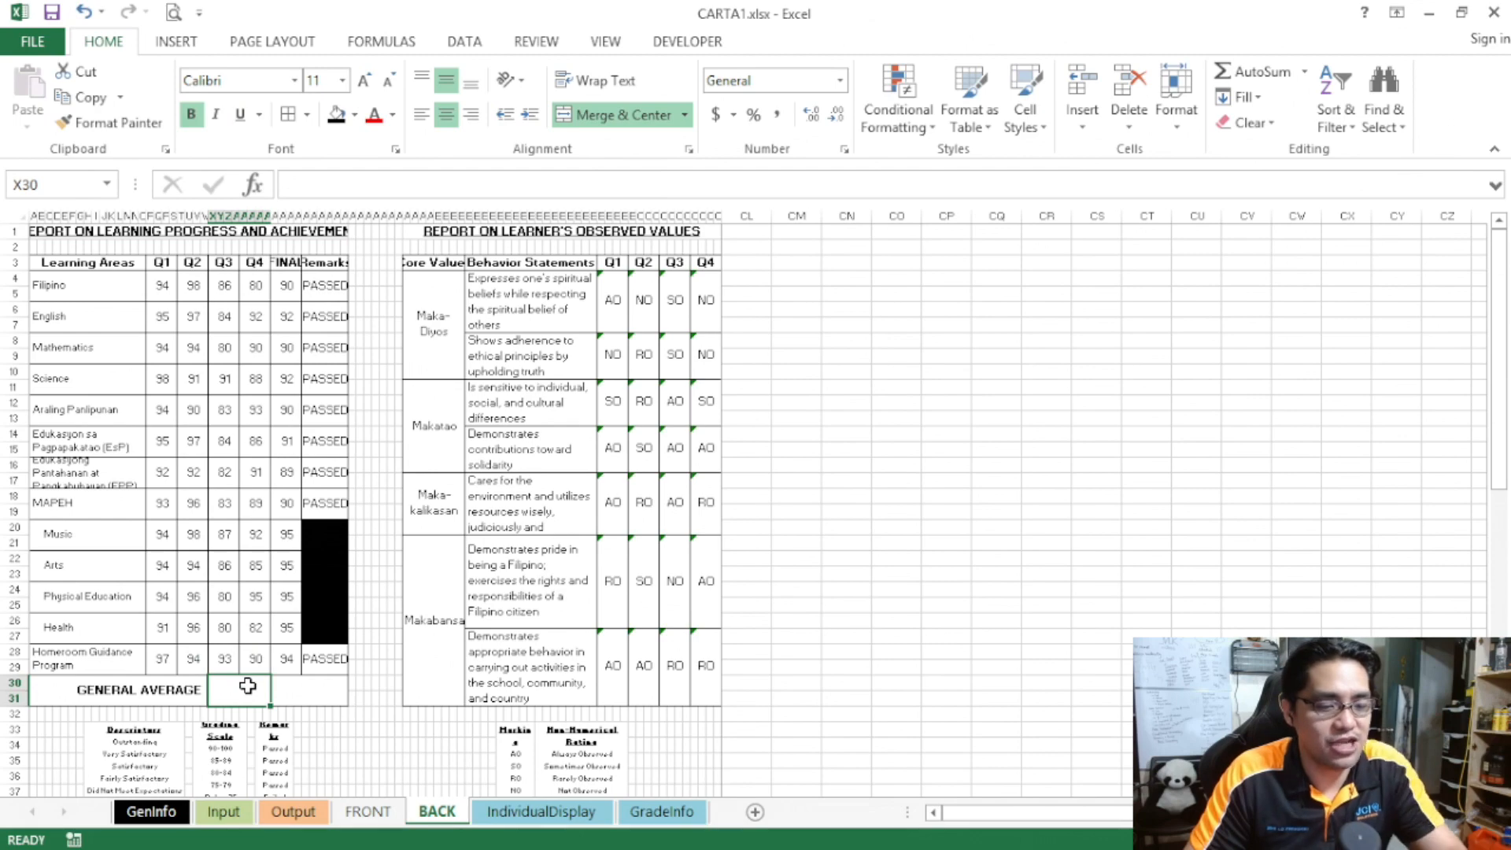
pyautogui.doubleClick(247, 687)
pyautogui.write('=')
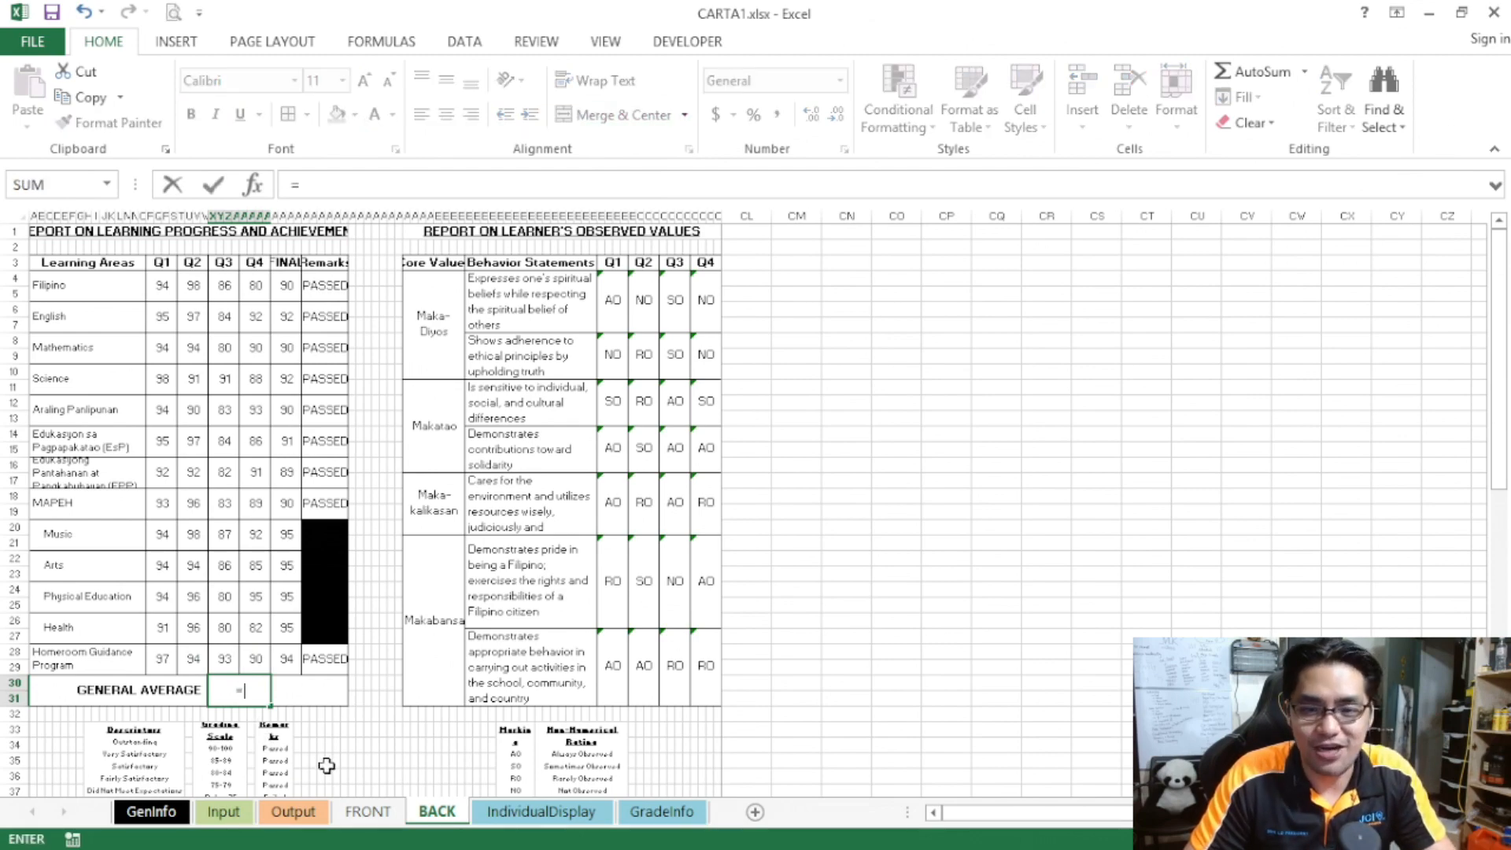
pyautogui.click(293, 811)
pyautogui.scroll(-5, 238, 651)
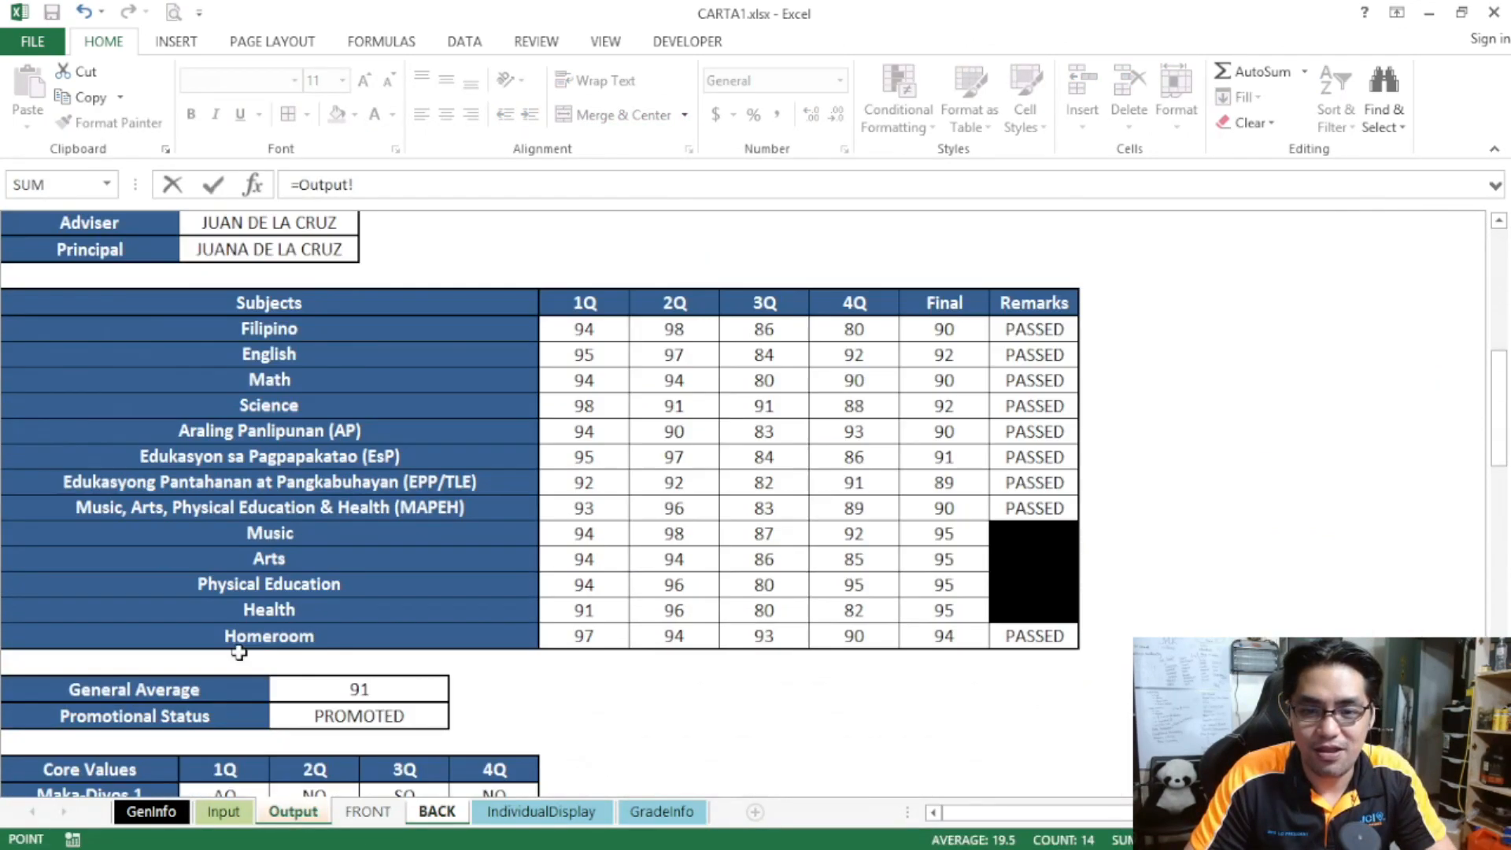
pyautogui.click(277, 636)
pyautogui.click(319, 614)
pyautogui.press('Return')
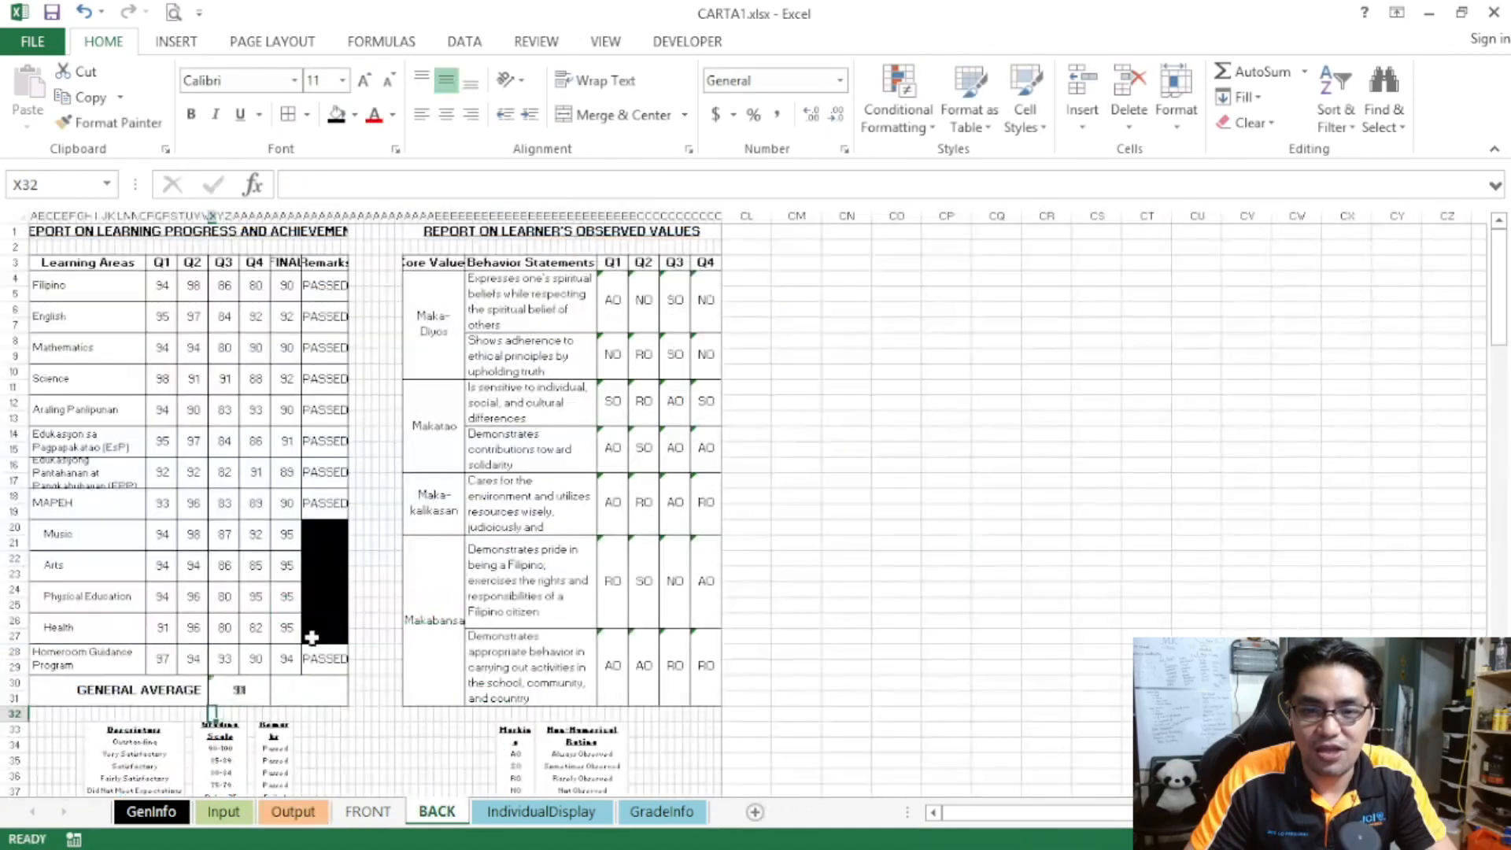
# - Link the cell beside the general average on BACK to the Promotional Status value in Output
pyautogui.click(294, 689)
pyautogui.write('=')
pyautogui.click(293, 812)
pyautogui.click(352, 636)
pyautogui.press('Return')
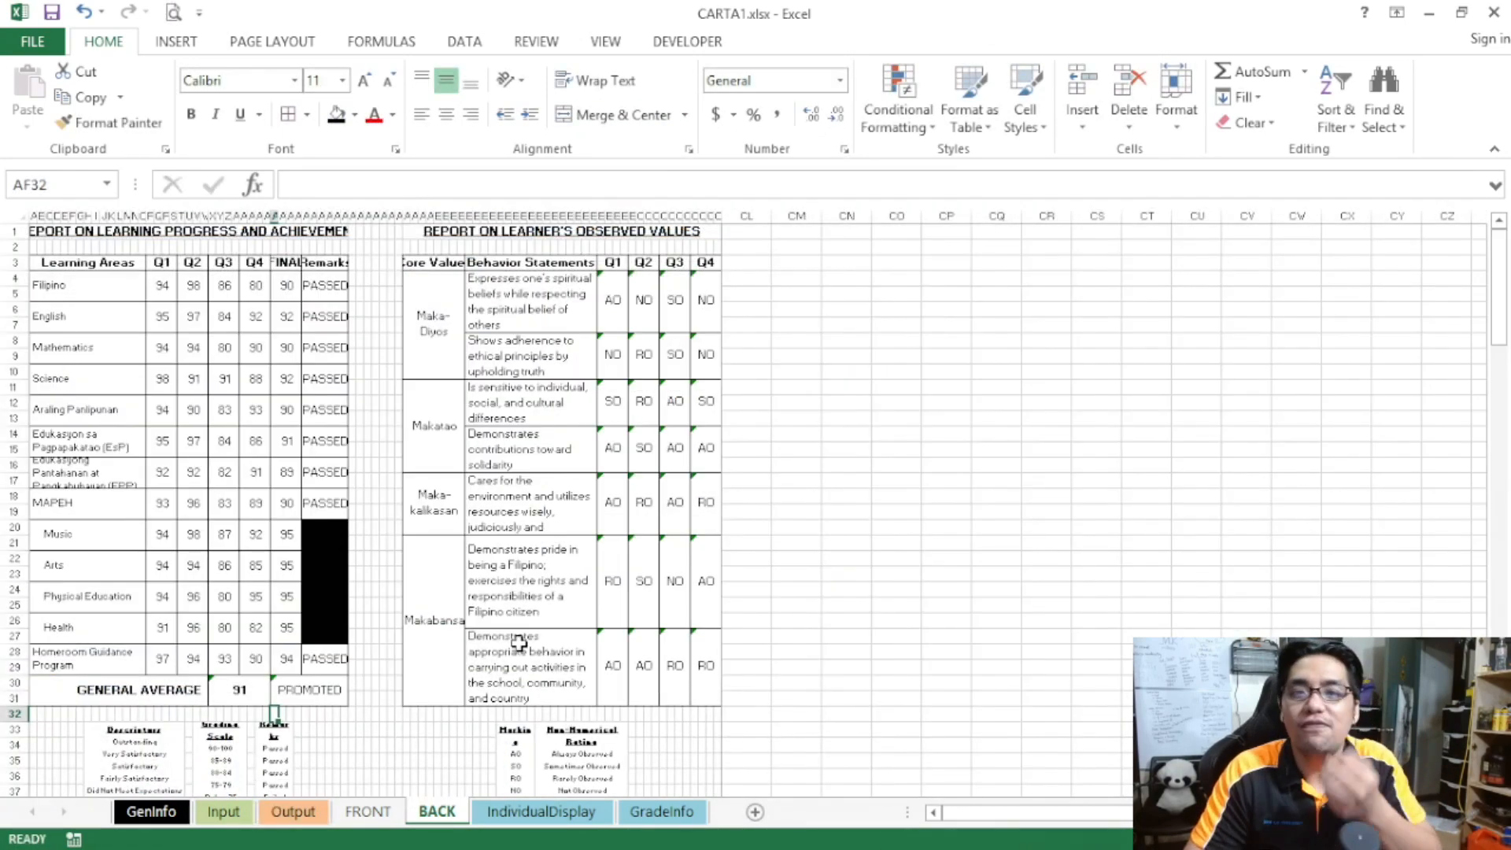
# - Review the grades, observed values, general average and promotional status on BACK, glancing at the FRONT sheet as well
pyautogui.keyDown('ctrl'); pyautogui.scroll(2, 499, 623); pyautogui.keyUp('ctrl')
pyautogui.scroll(1, 312, 539)
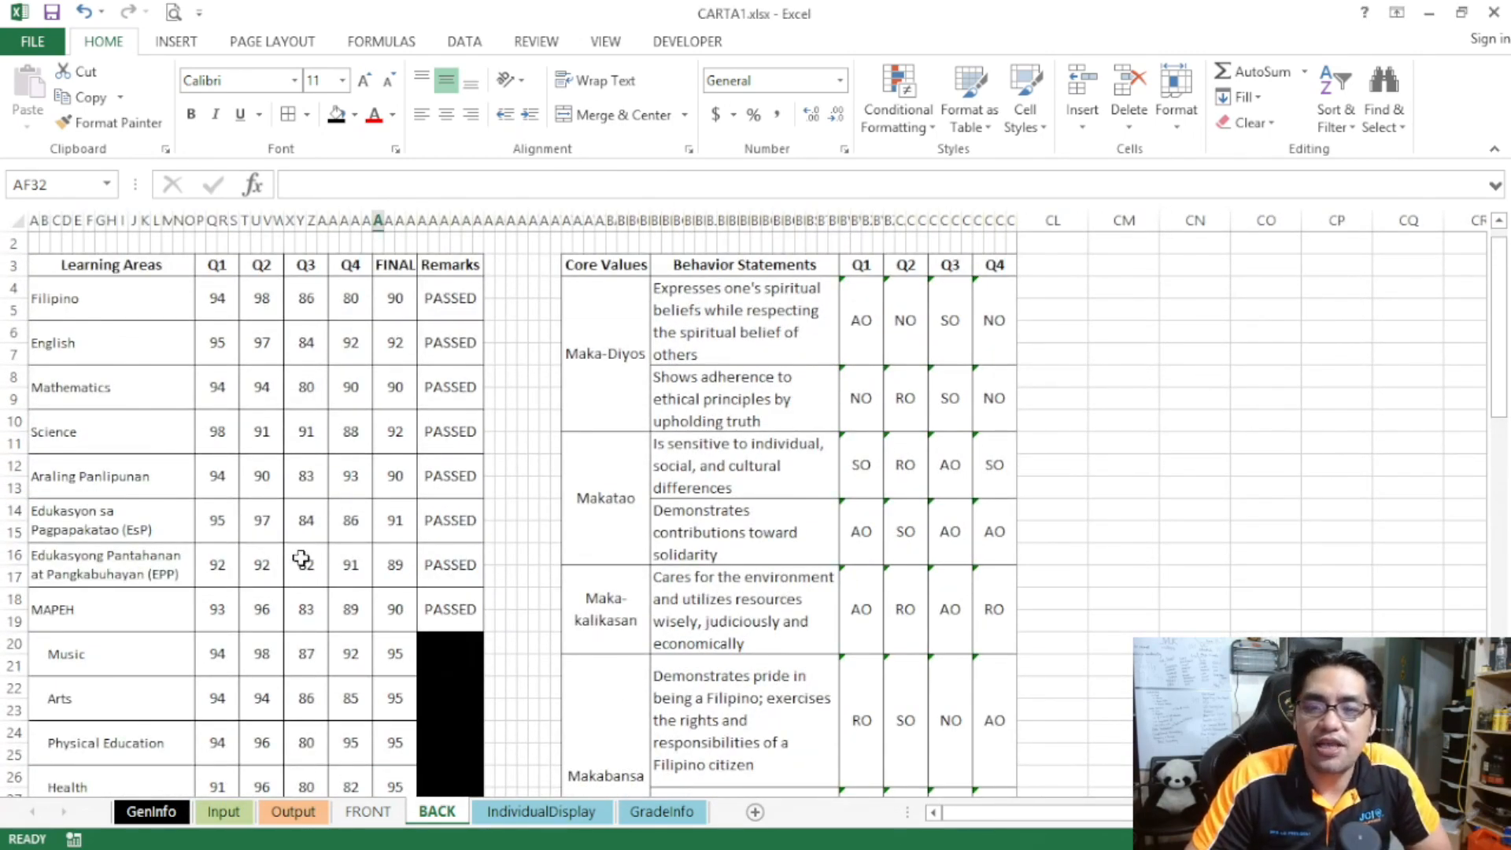
pyautogui.scroll(-3, 300, 561)
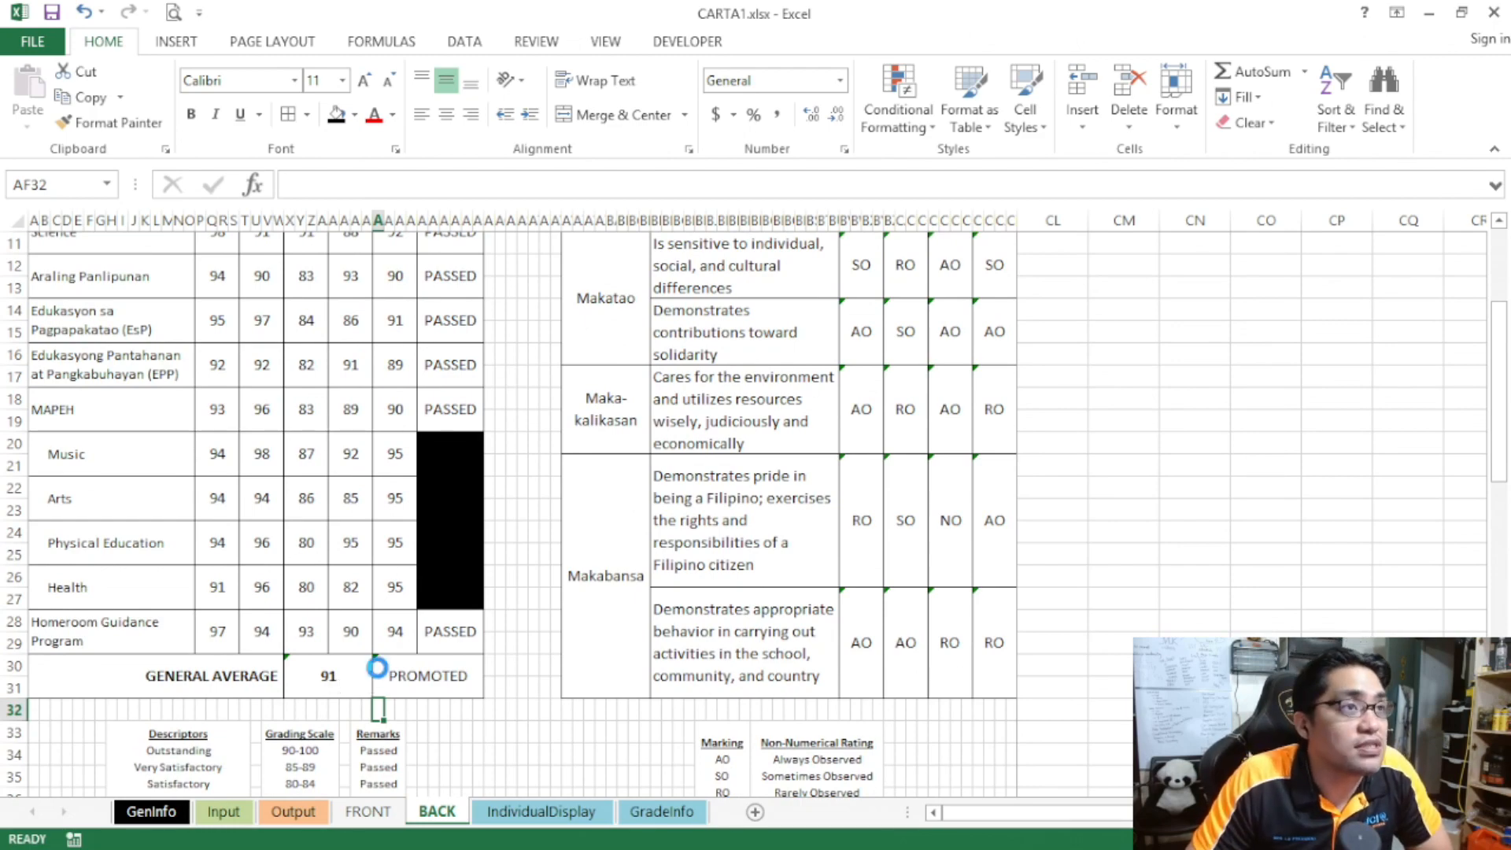
pyautogui.scroll(2, 377, 668)
pyautogui.moveTo(351, 655); pyautogui.dragTo(598, 634)
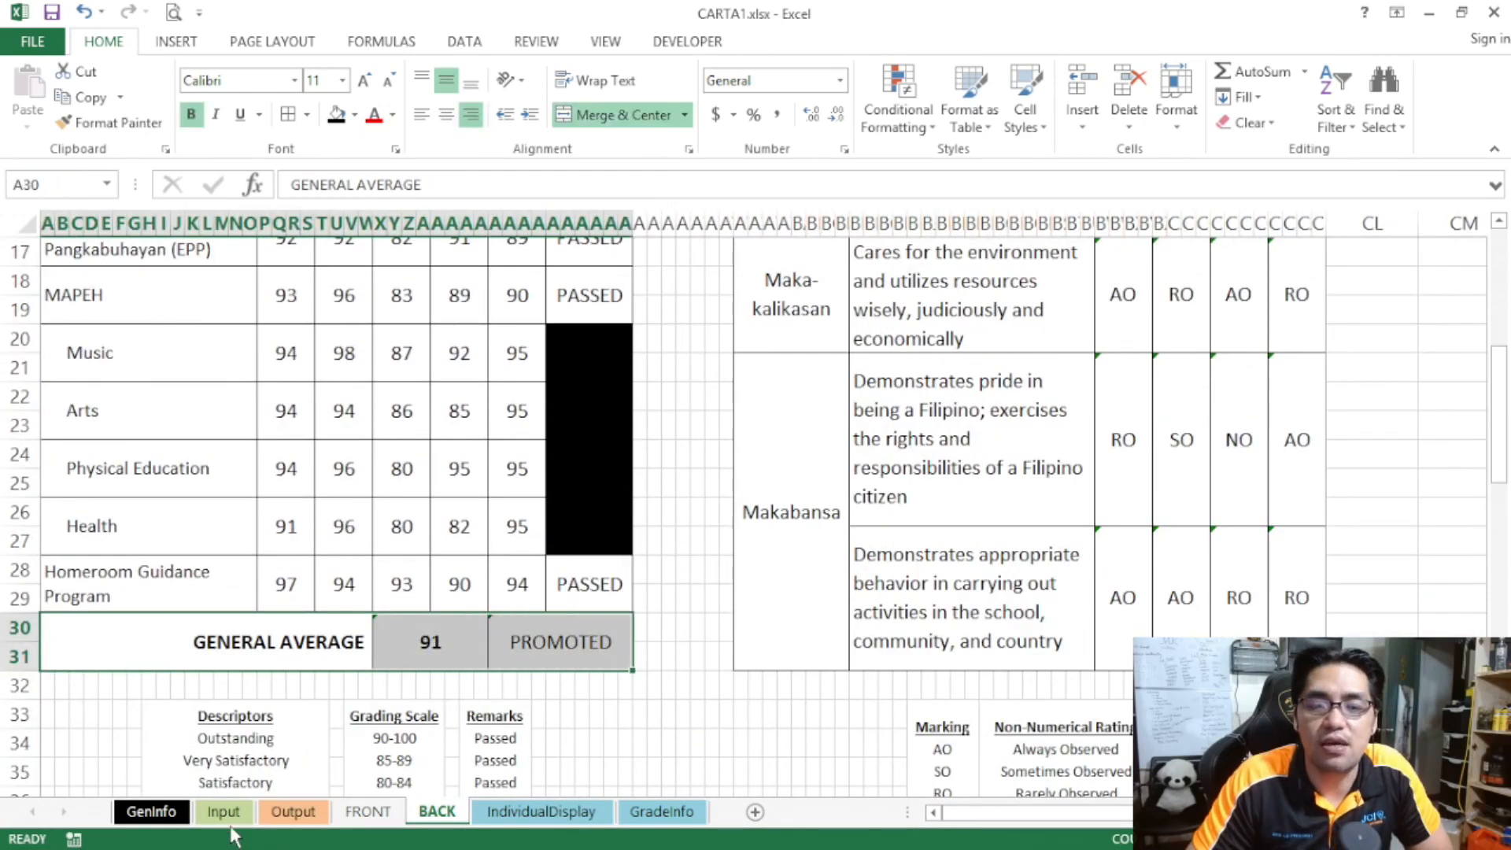
pyautogui.scroll(4, 373, 612)
pyautogui.scroll(-1, 373, 613)
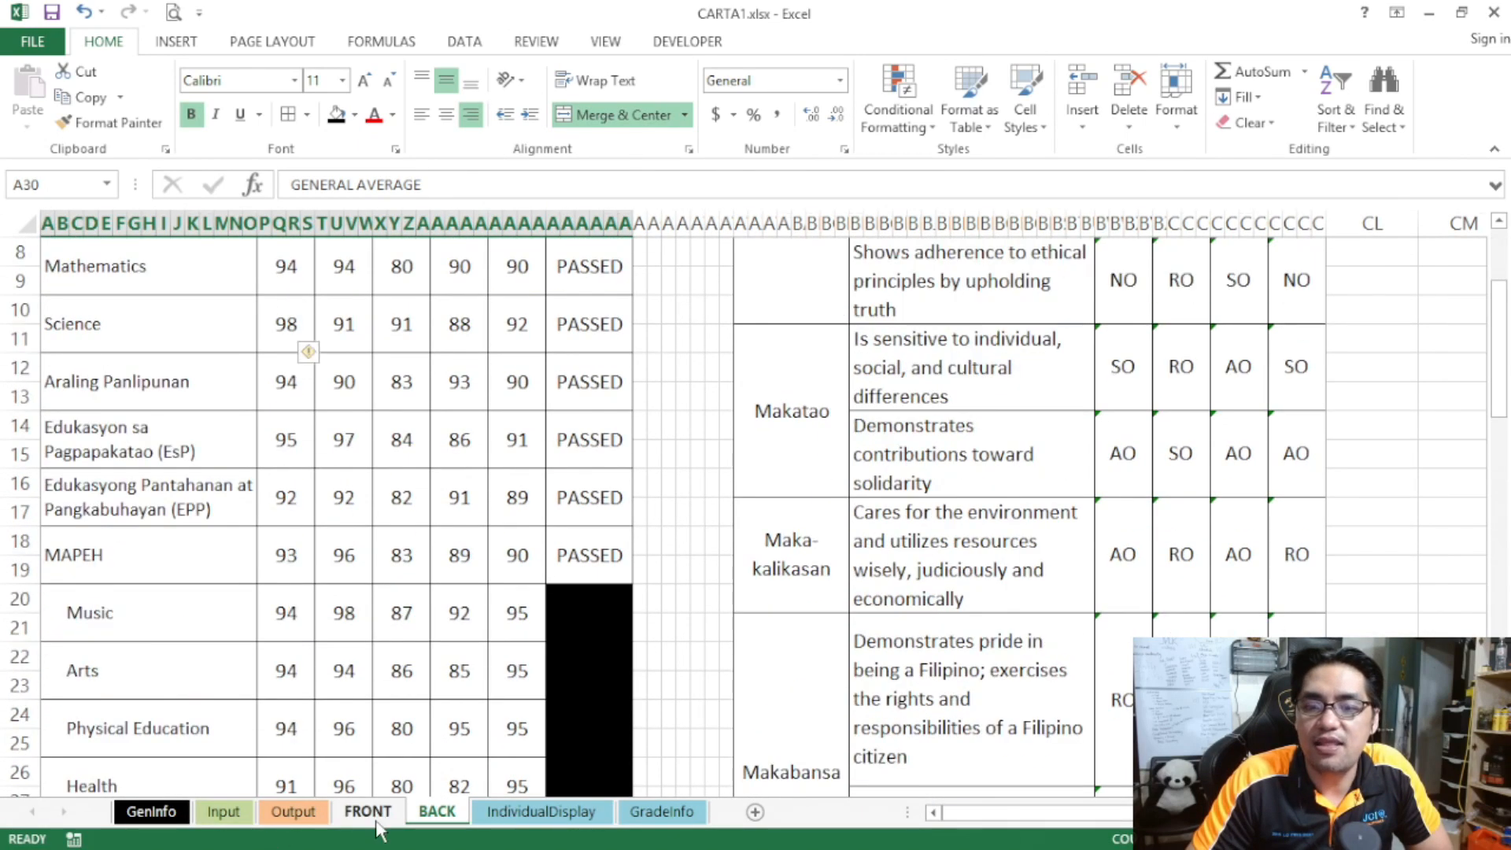
pyautogui.click(370, 811)
pyautogui.click(436, 811)
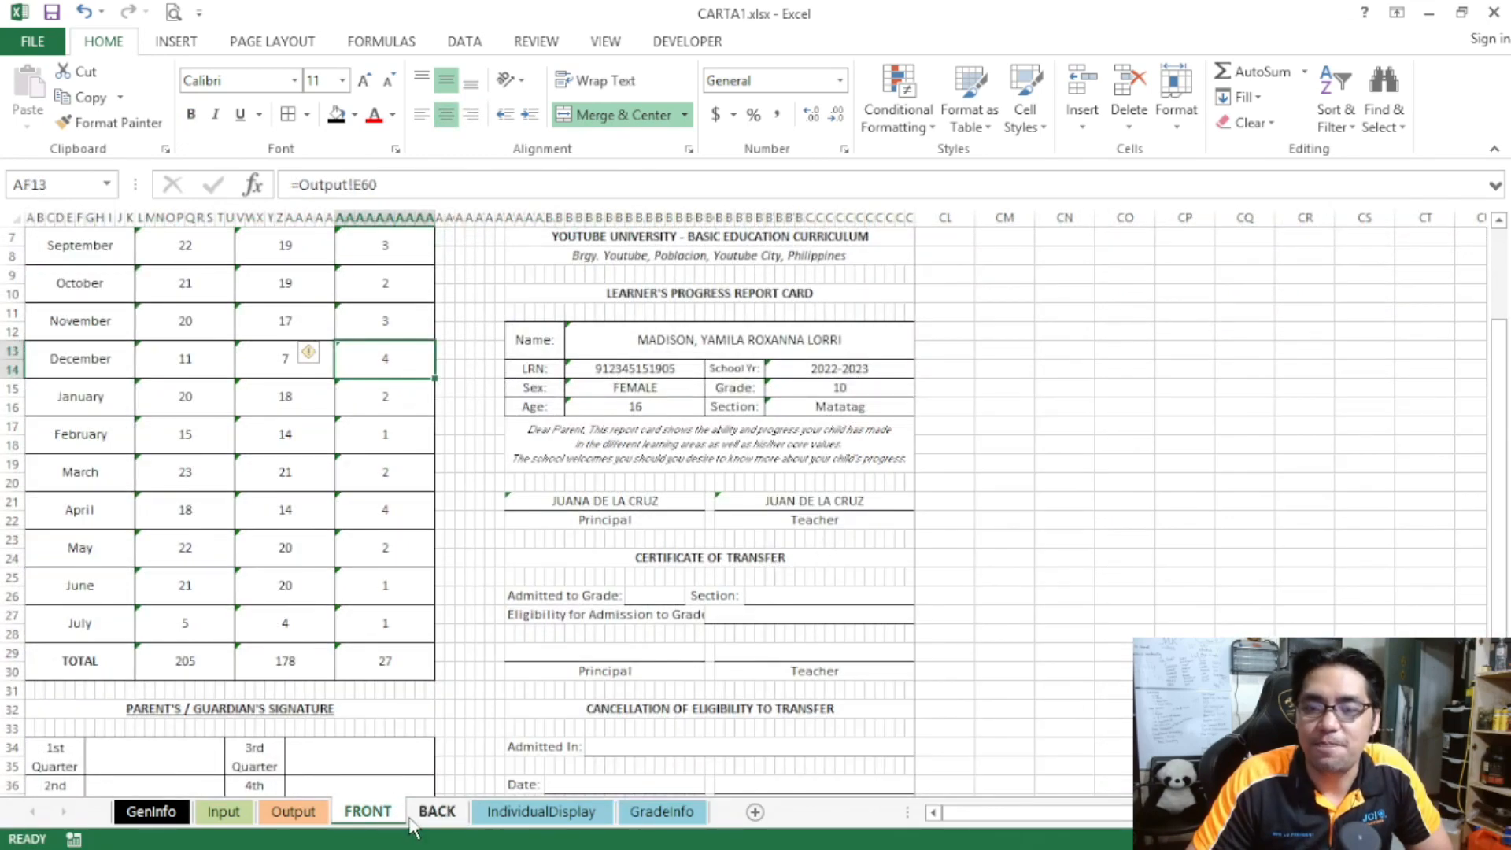
pyautogui.scroll(-4, 404, 535)
pyautogui.click(346, 560)
pyautogui.moveTo(346, 560); pyautogui.dragTo(516, 567)
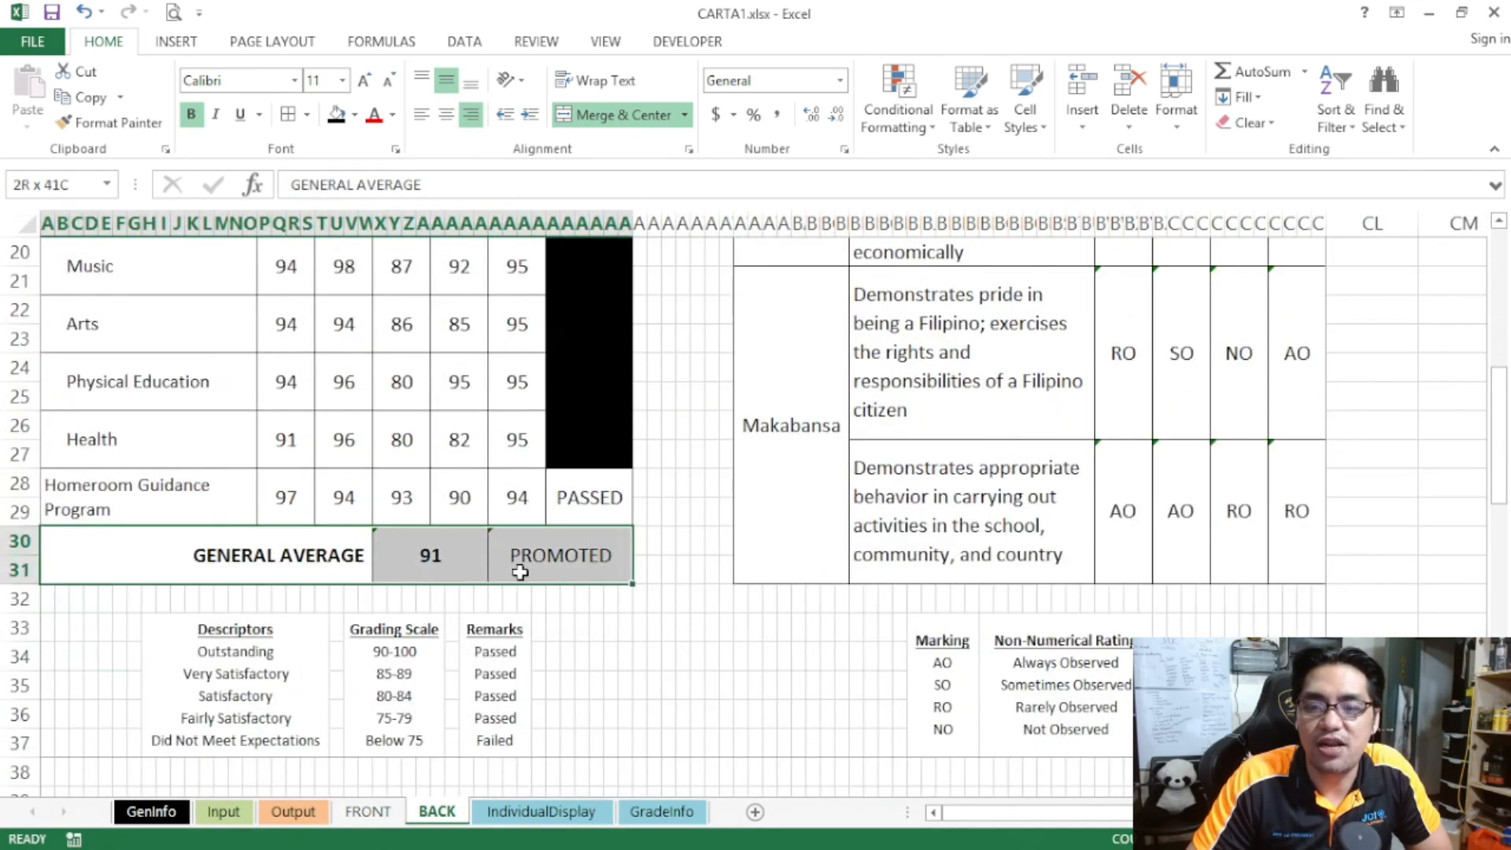
# - Find the currently displayed student in the Input sheet's list and select the whole row 82
pyautogui.click(228, 815)
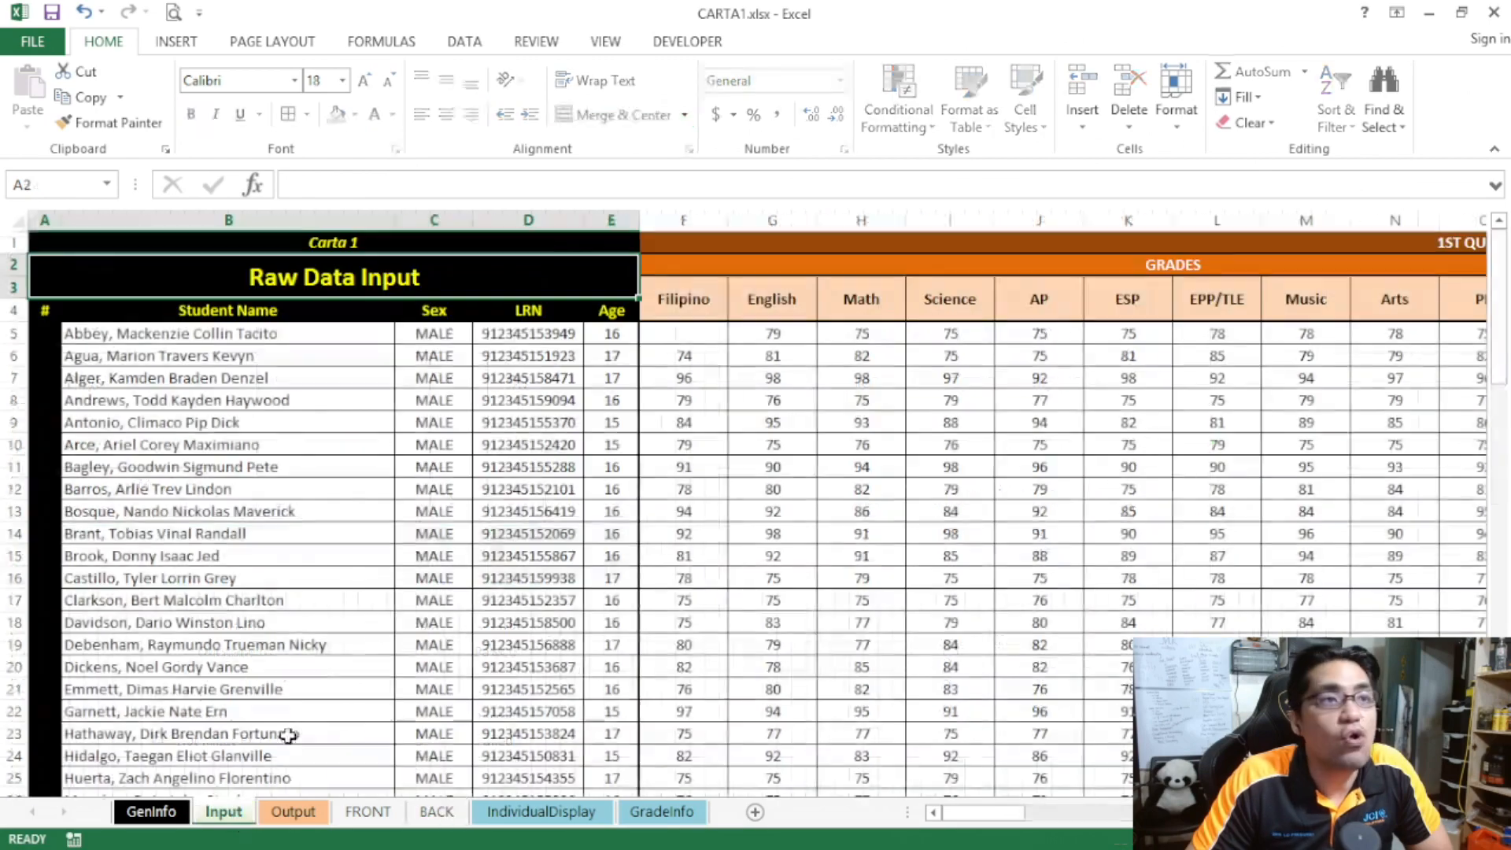
pyautogui.scroll(-3, 375, 520)
pyautogui.scroll(-2, 375, 520)
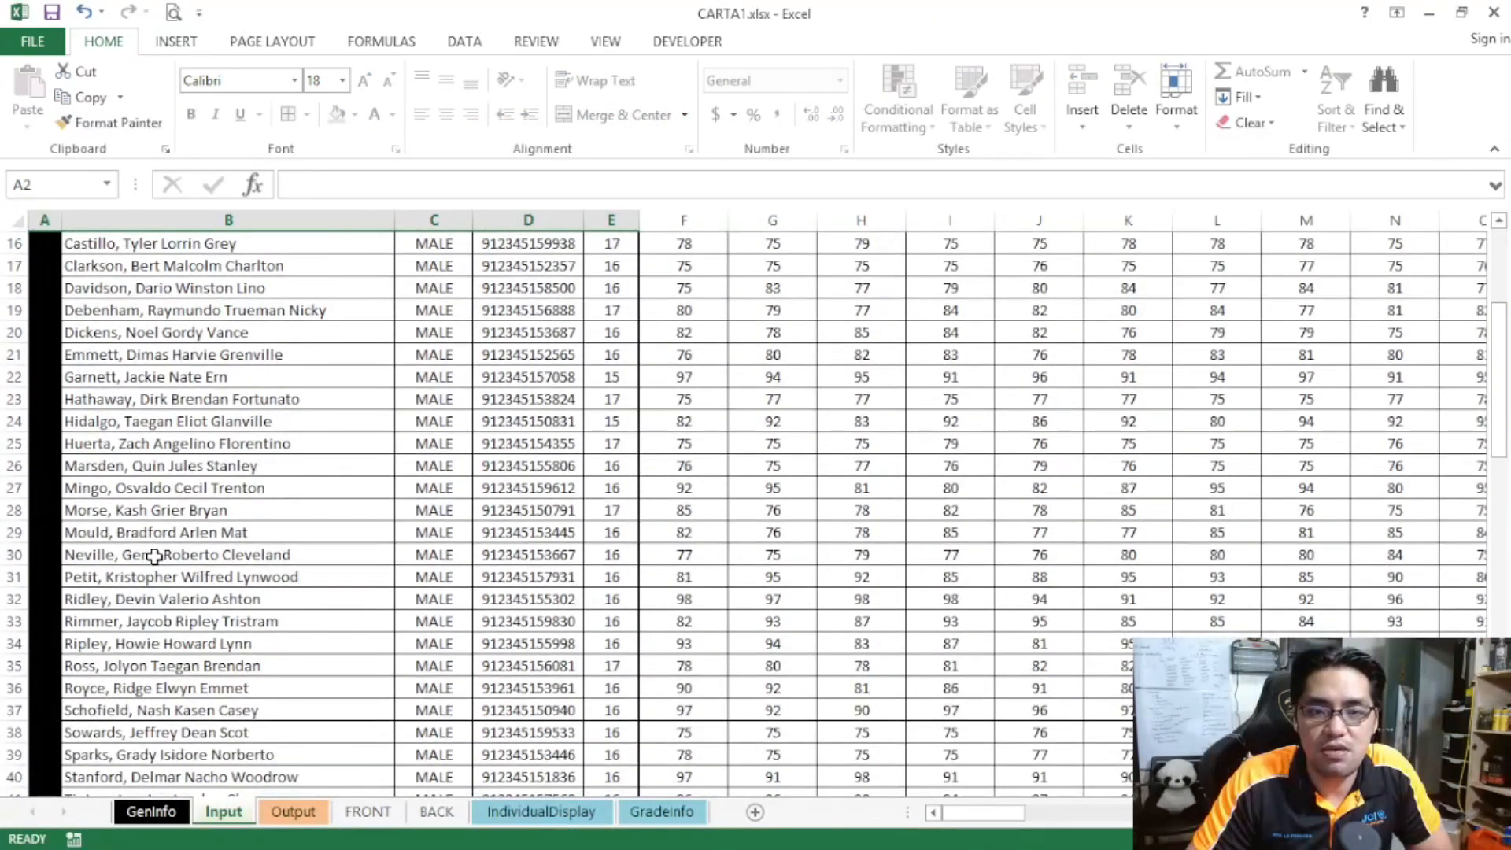
pyautogui.scroll(-5, 154, 556)
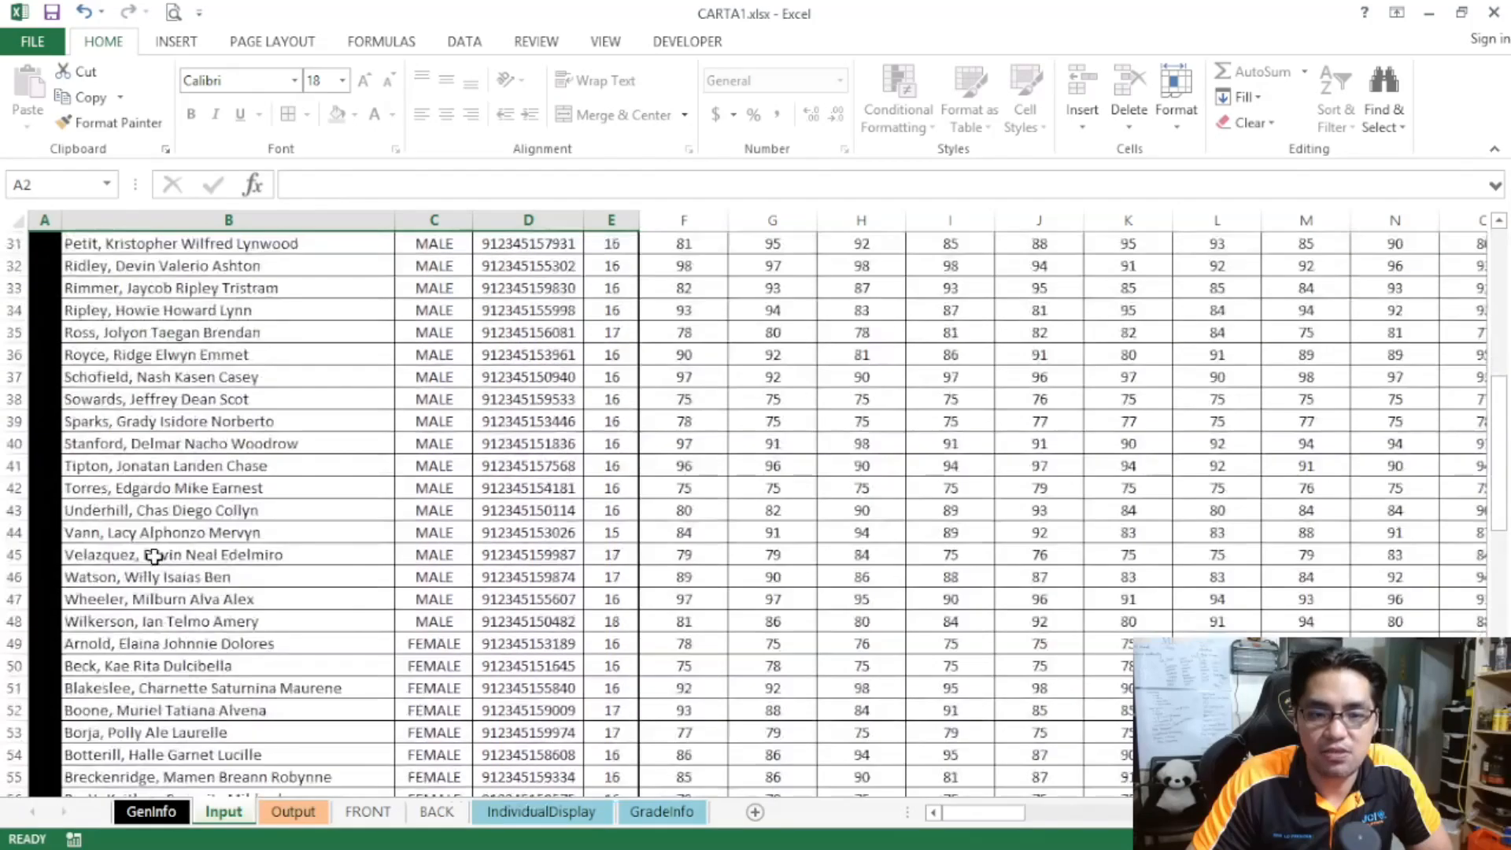
pyautogui.scroll(5, 154, 555)
pyautogui.scroll(-15, 153, 555)
pyautogui.scroll(-1, 133, 603)
pyautogui.click(111, 642)
pyautogui.click(8, 647)
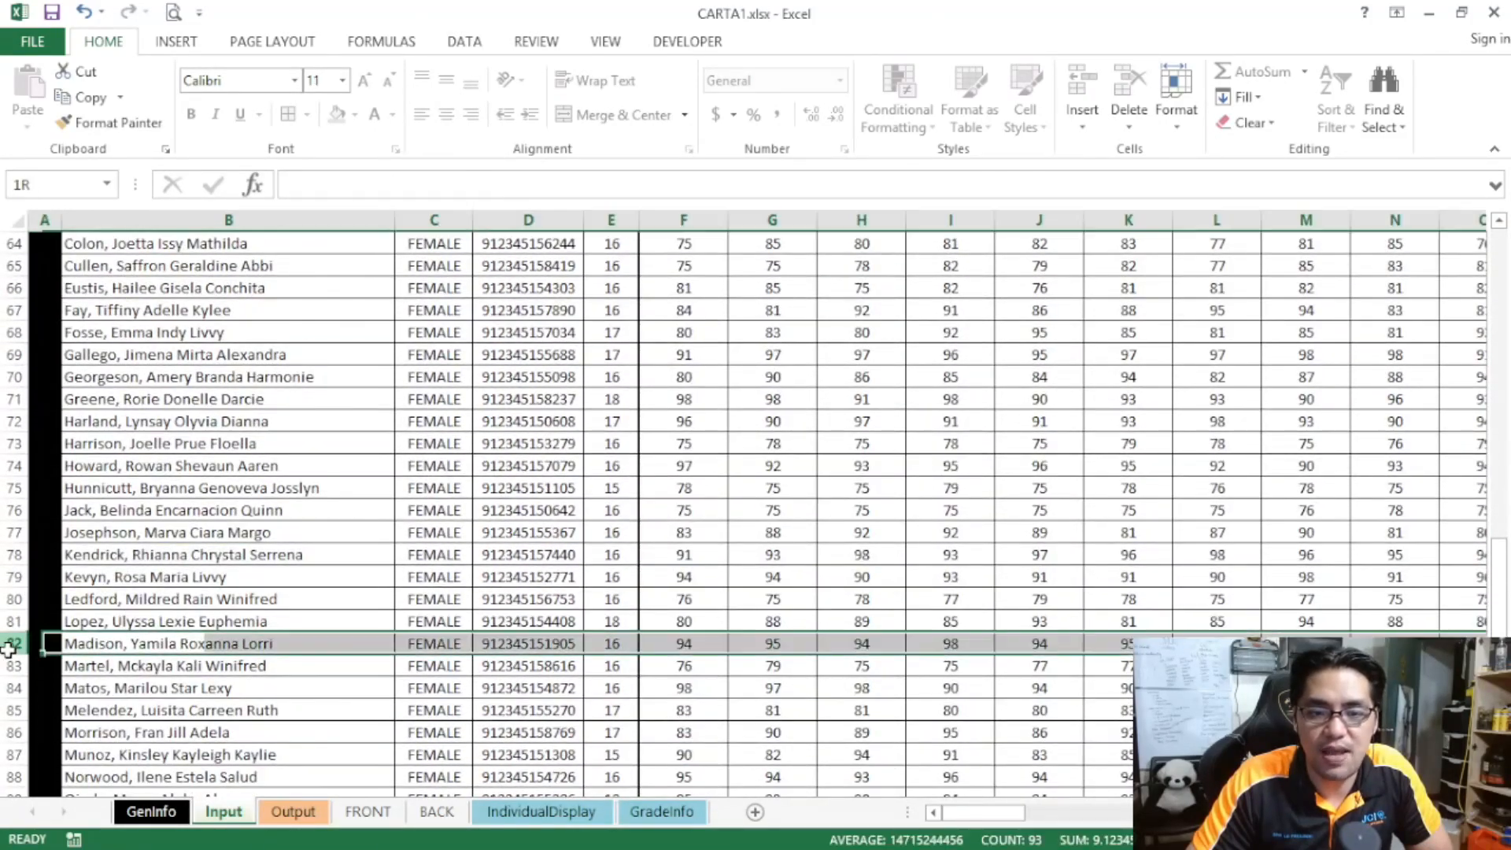
# - Set the student's honors entry in cell CQ82 of the Input sheet to With Highest Honors
pyautogui.scroll(1, 120, 662)
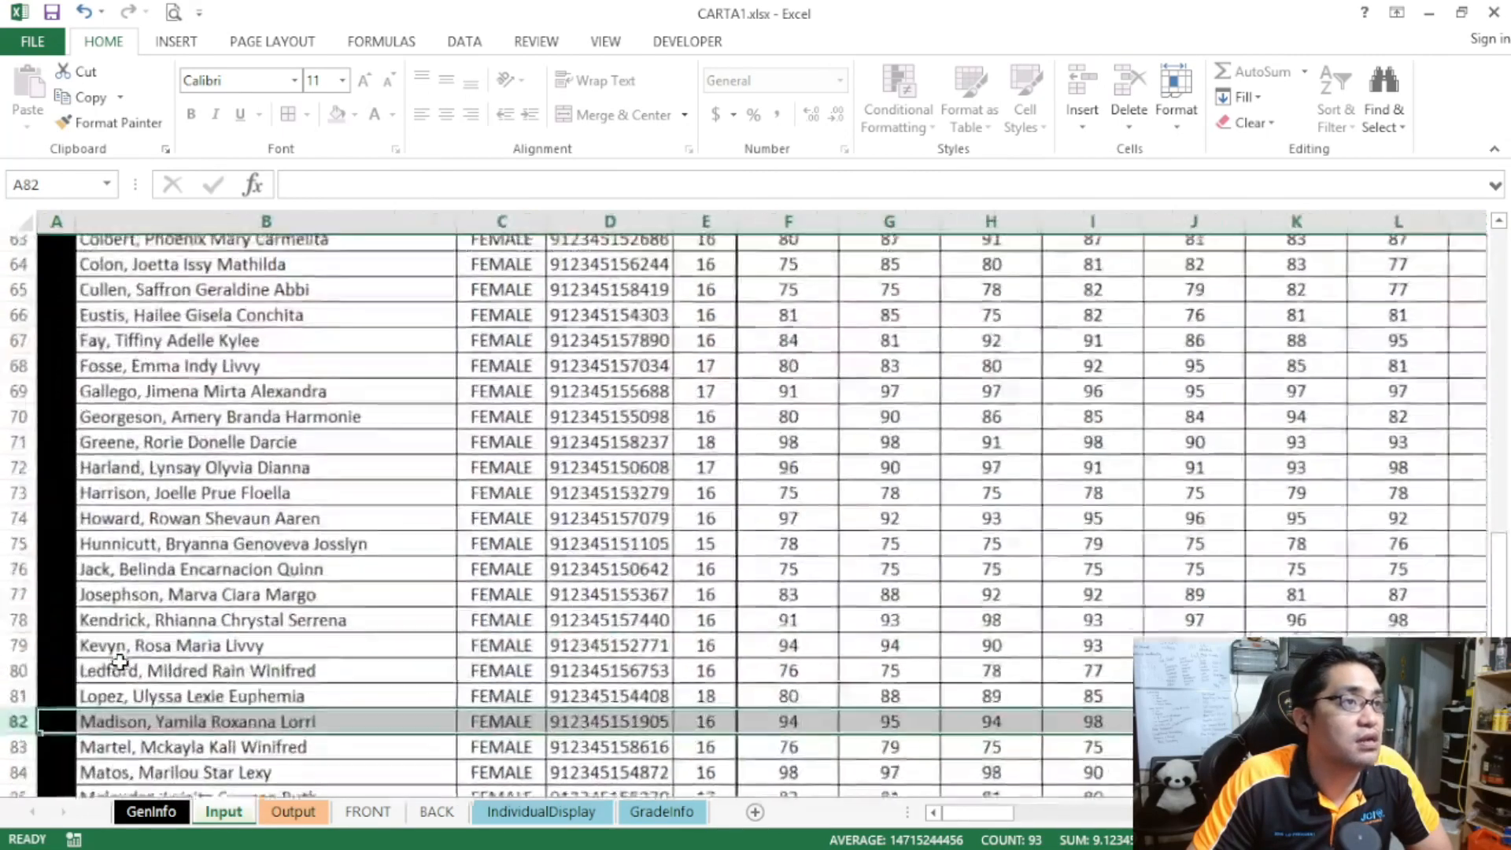
pyautogui.scroll(-2, 121, 659)
pyautogui.scroll(1, 122, 659)
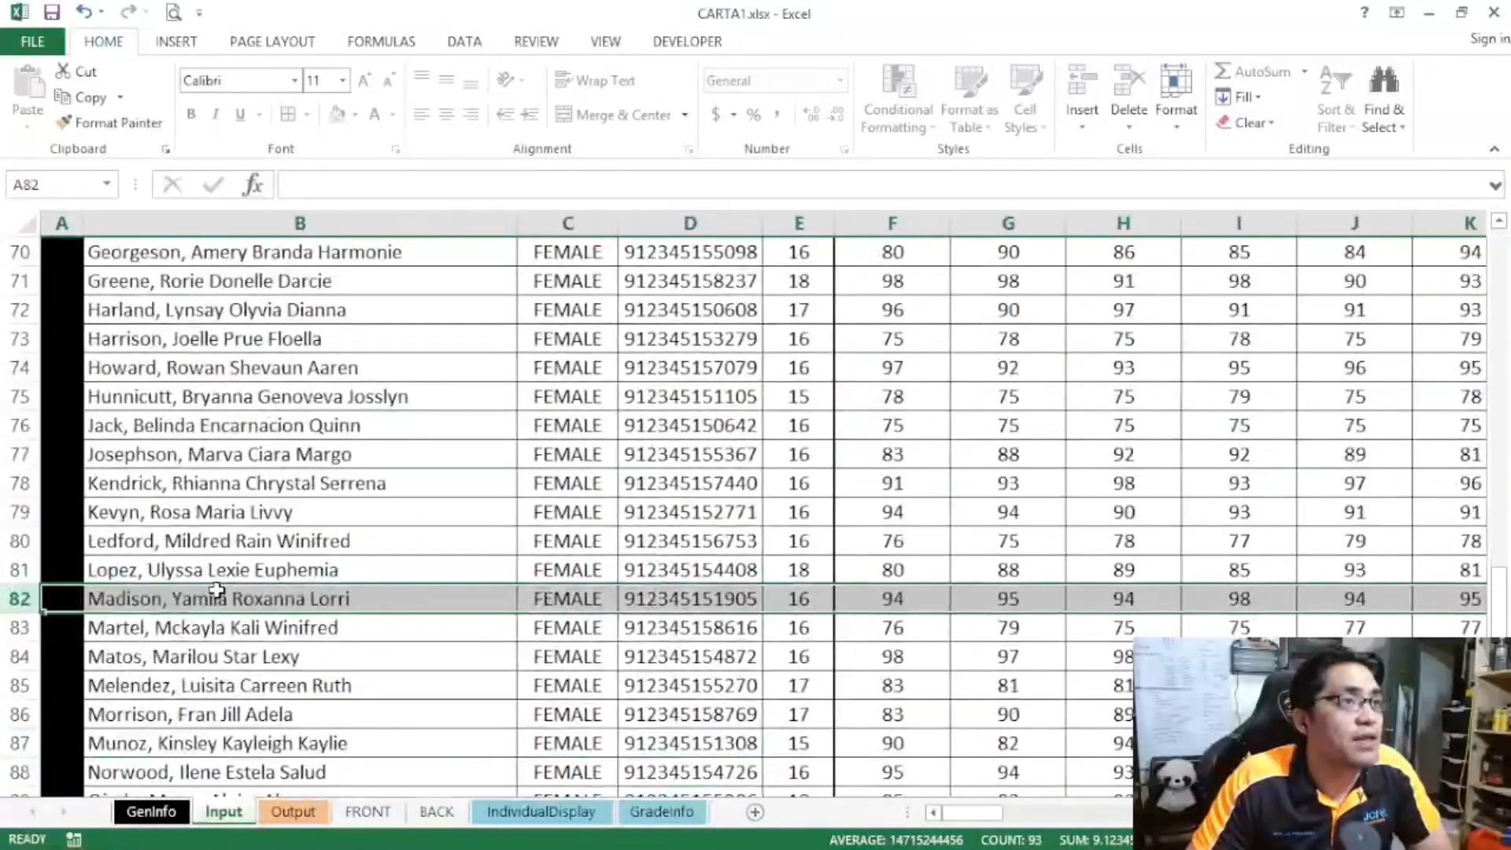
pyautogui.moveTo(974, 813); pyautogui.dragTo(1212, 821)
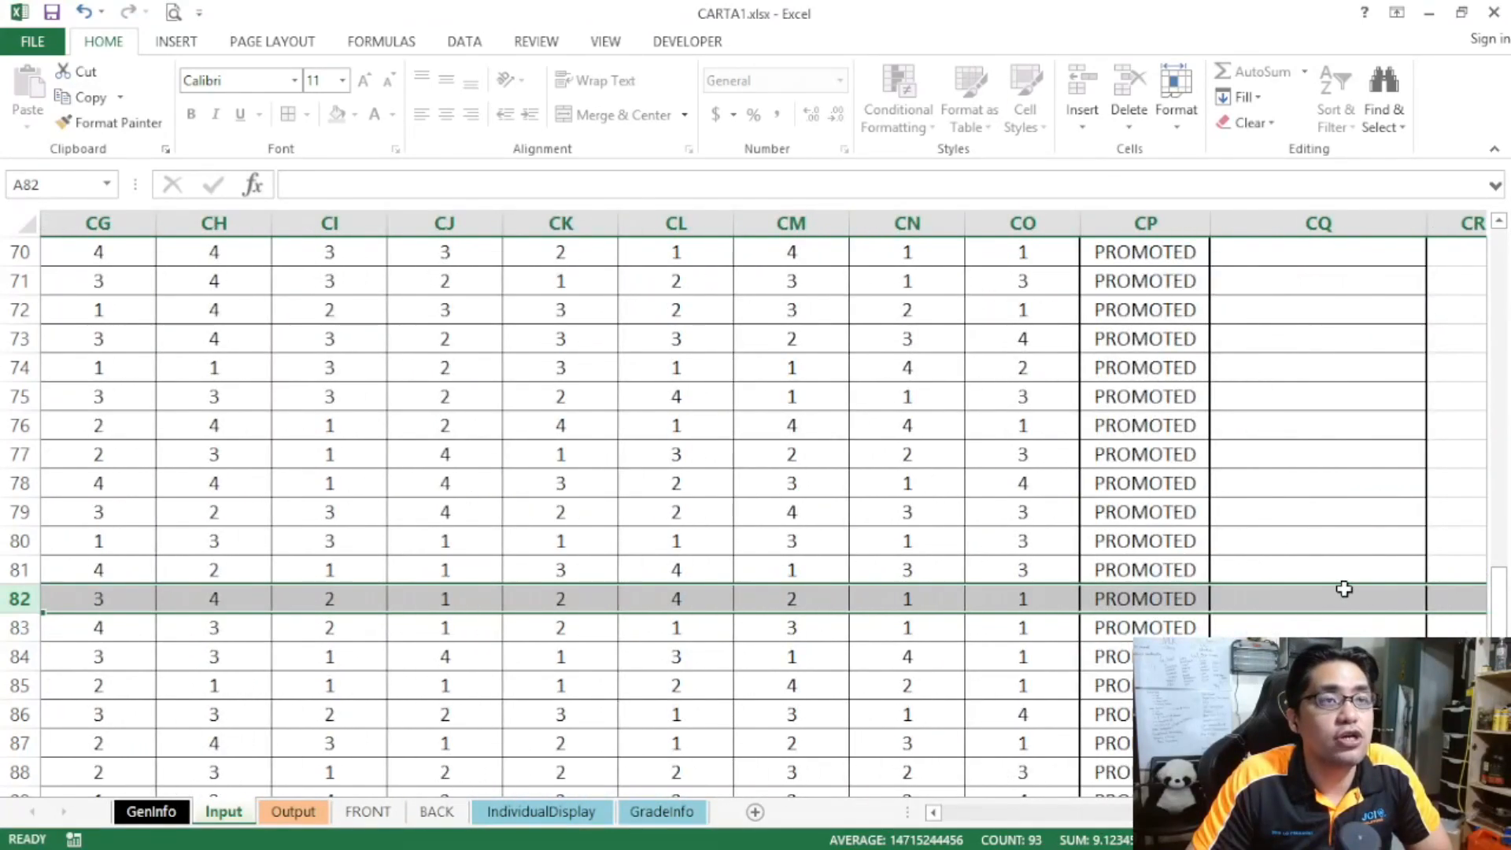
pyautogui.click(1365, 606)
pyautogui.click(1436, 602)
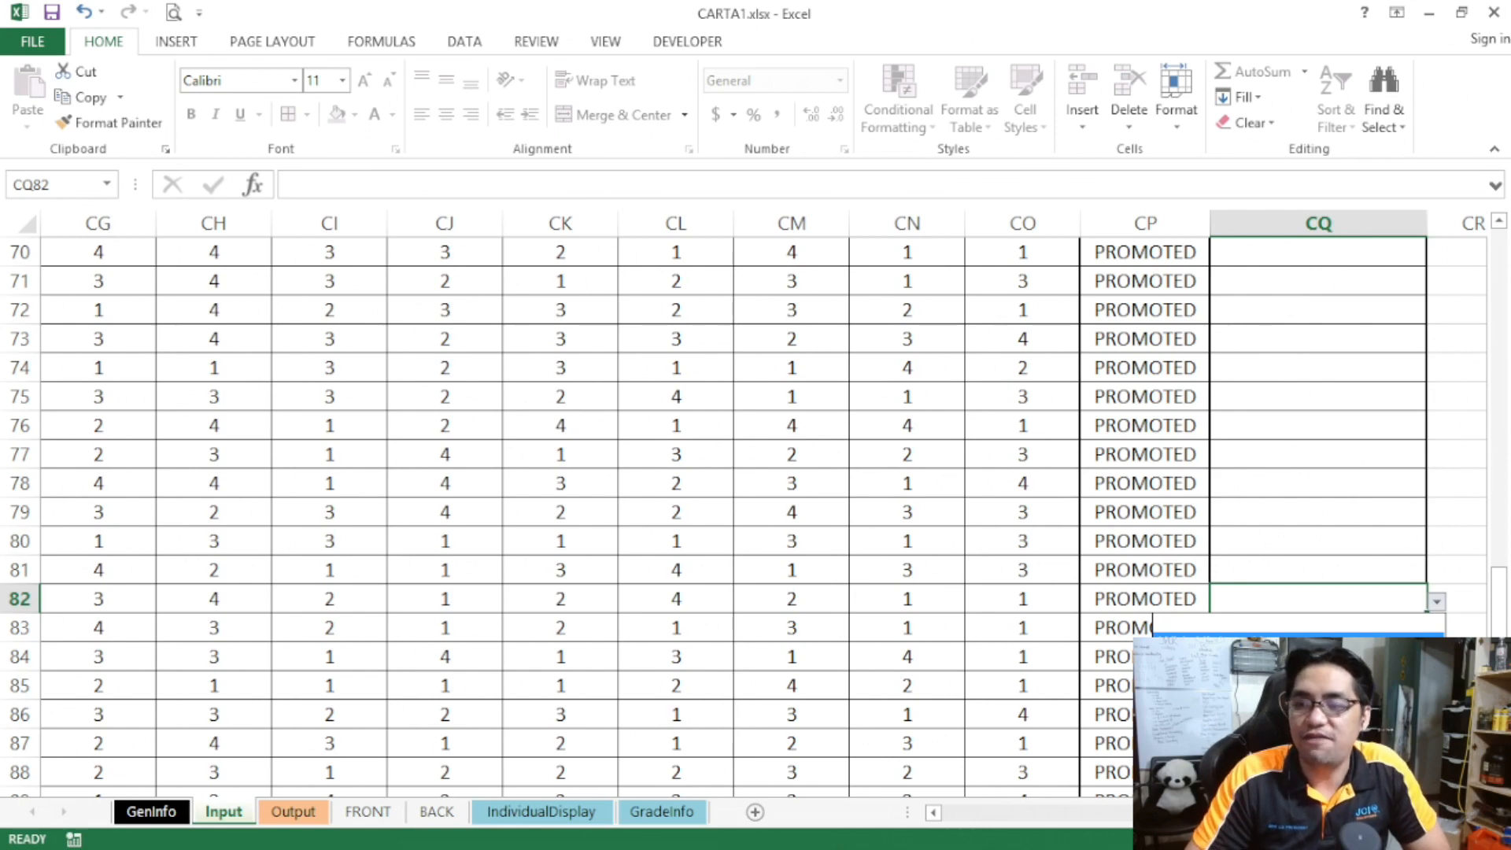
pyautogui.click(1259, 639)
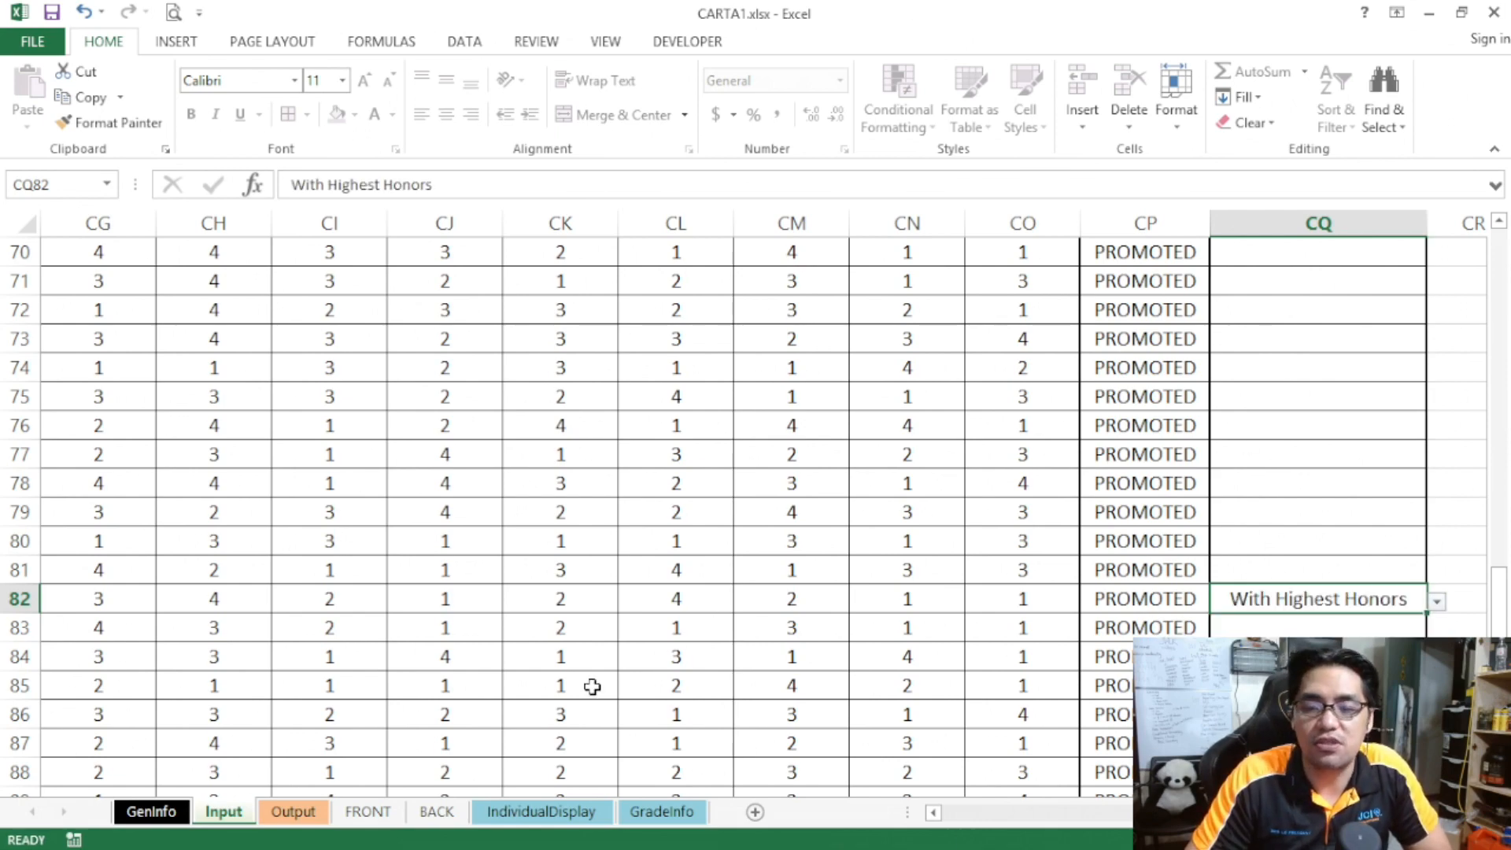
# - Check the linked general average, promotional status and subject grades on the BACK sheet
pyautogui.click(367, 813)
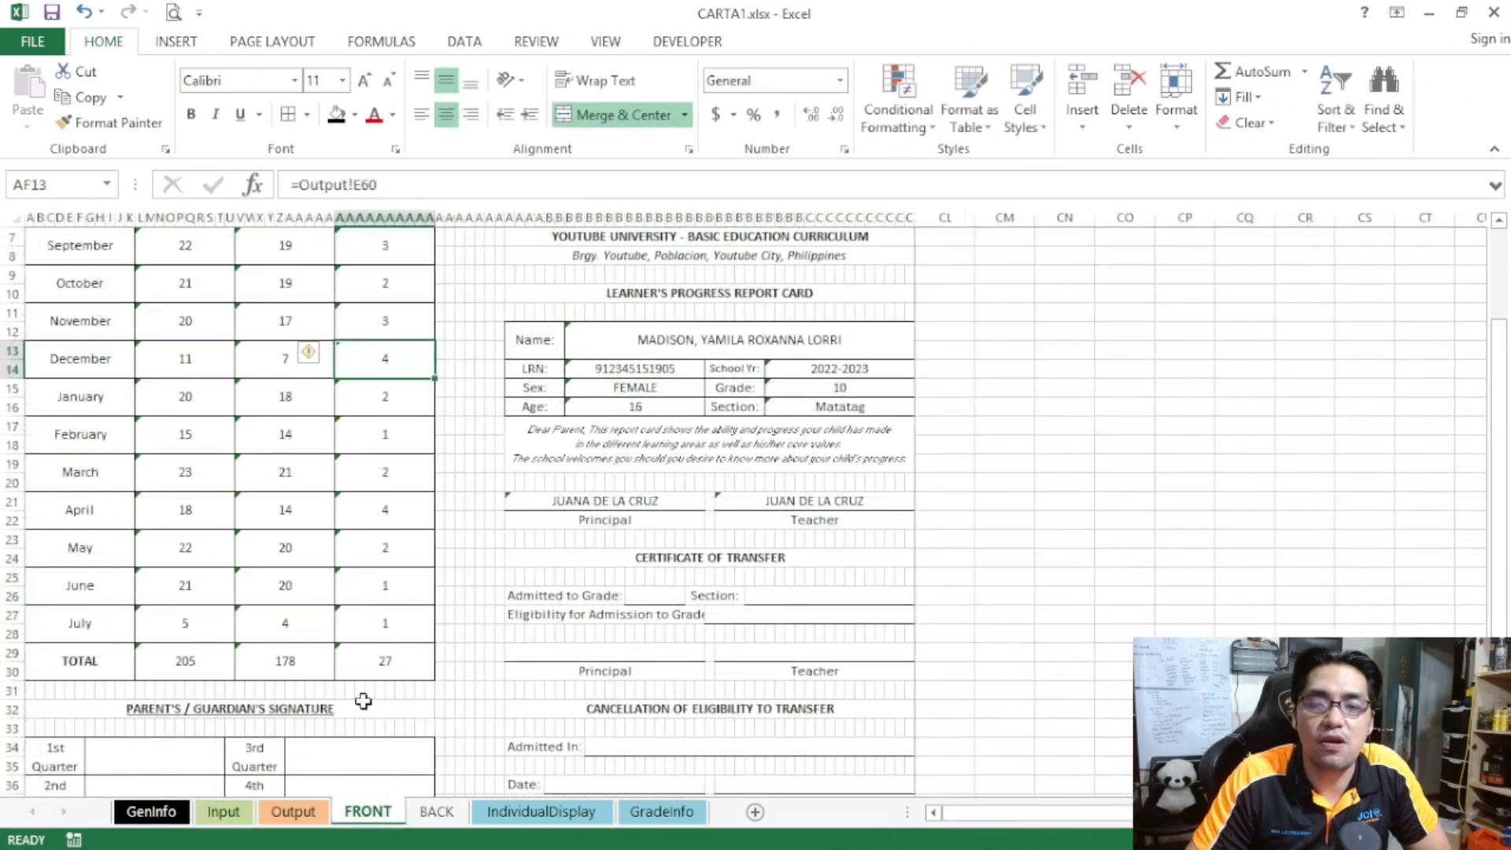
pyautogui.click(437, 811)
pyautogui.click(443, 564)
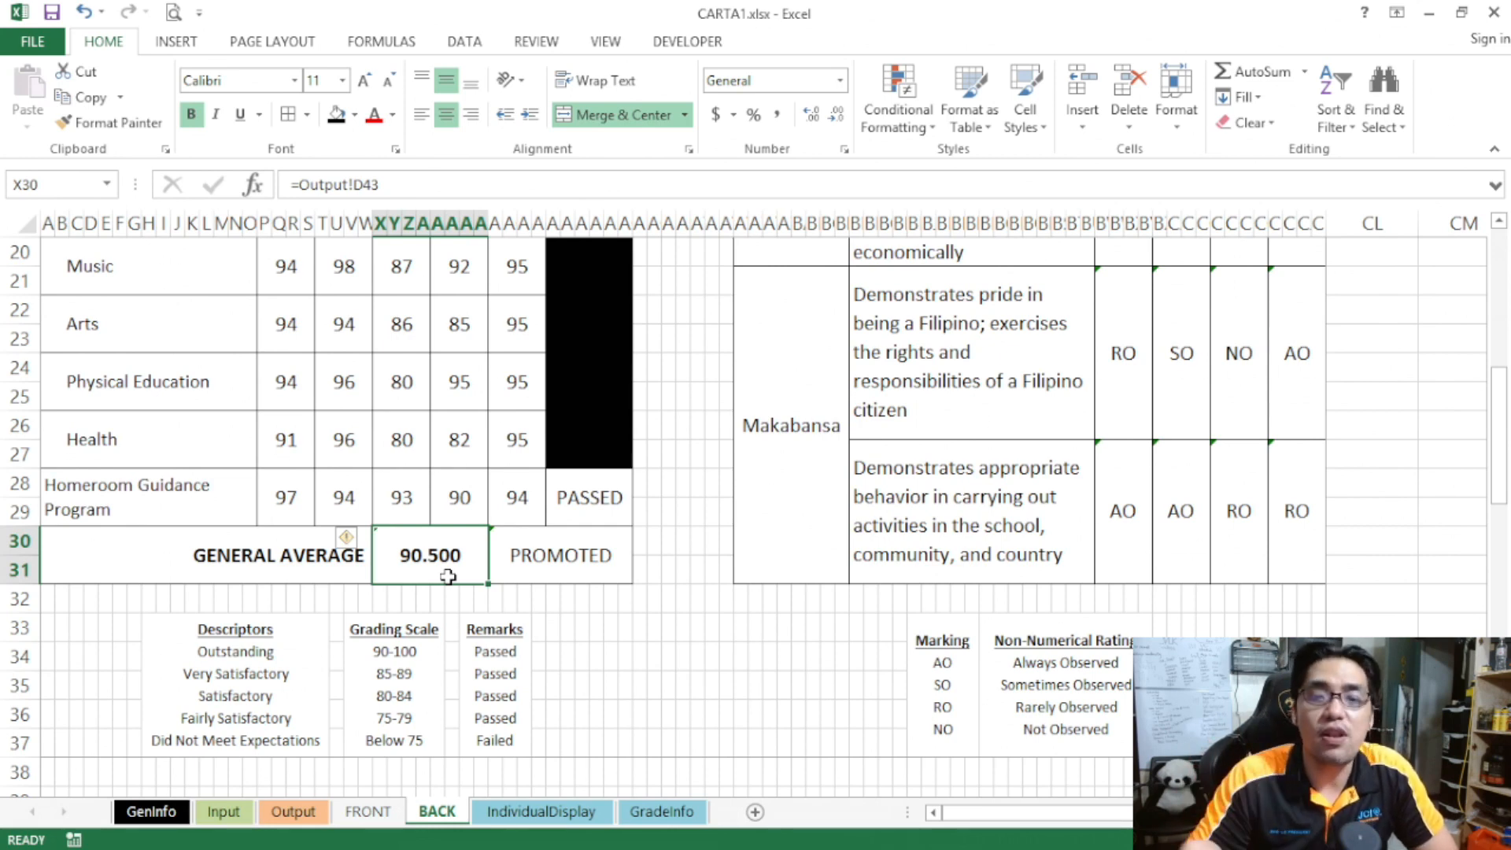
pyautogui.scroll(5, 445, 574)
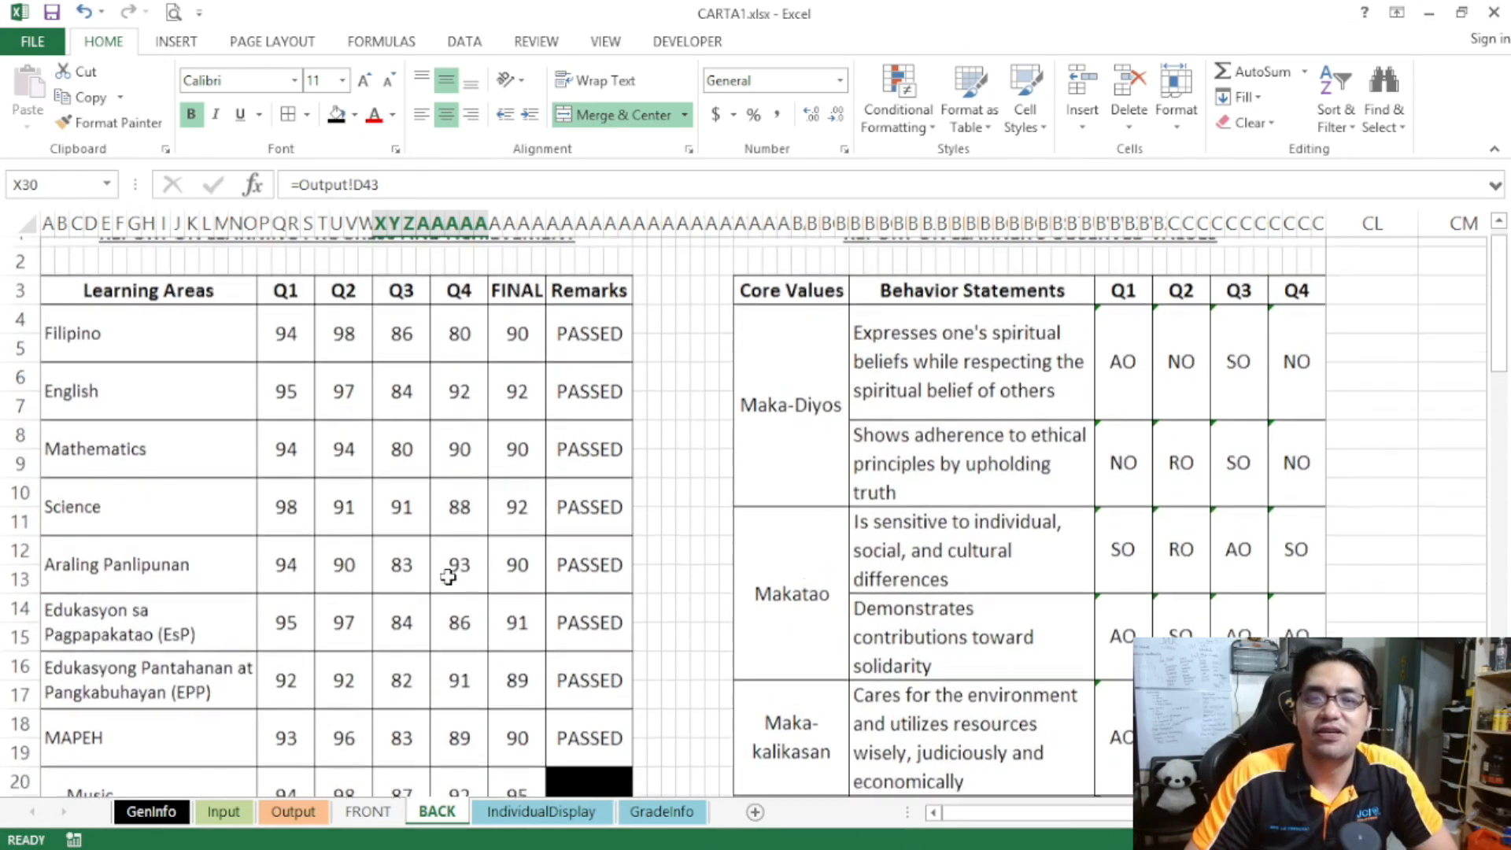
# - Review the finished report card on FRONT and BACK together with the display settings on Output
pyautogui.click(358, 815)
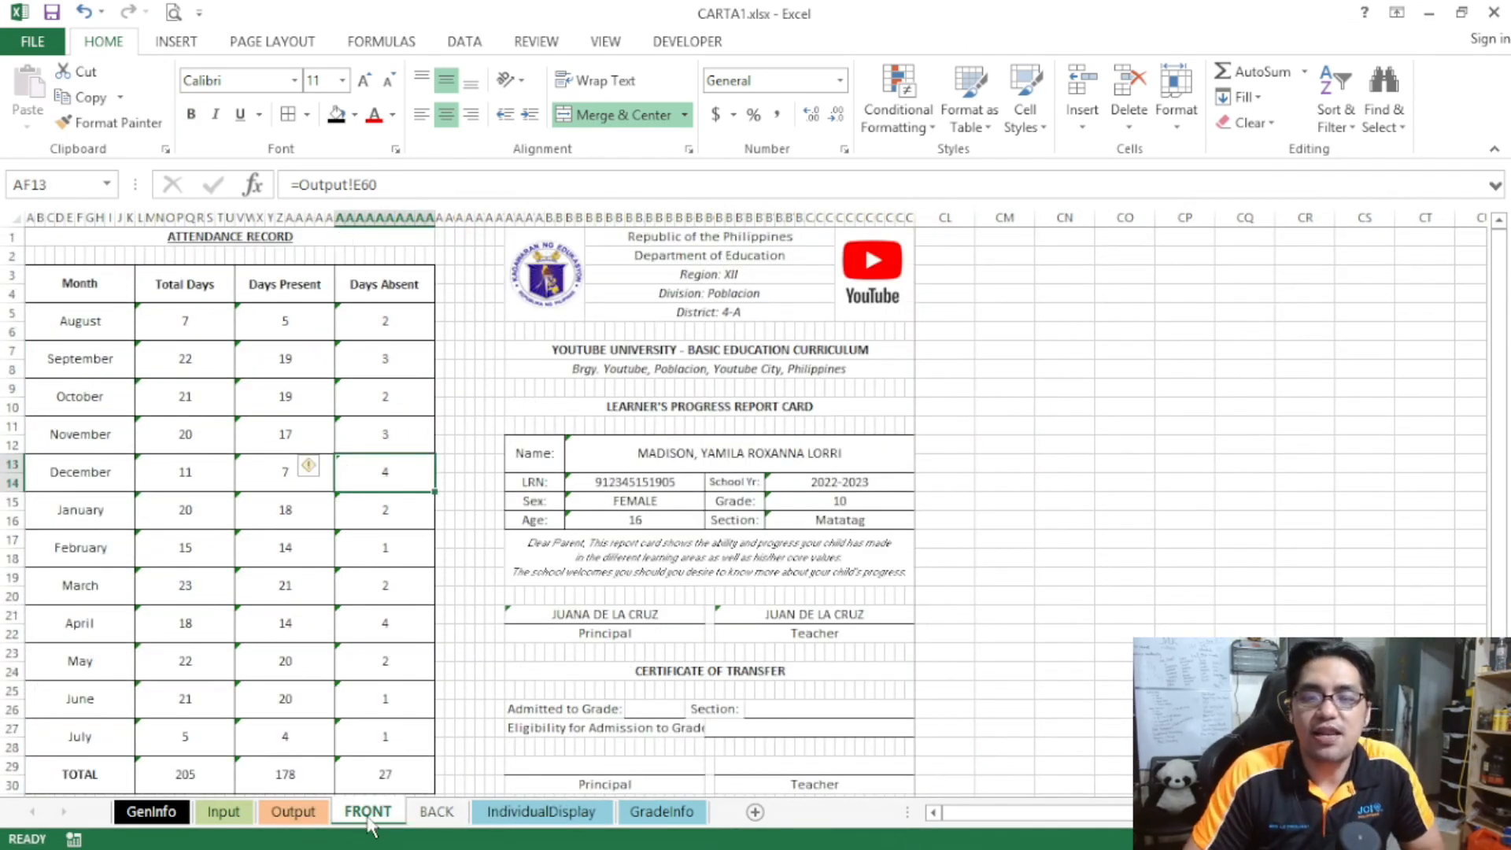
pyautogui.click(292, 812)
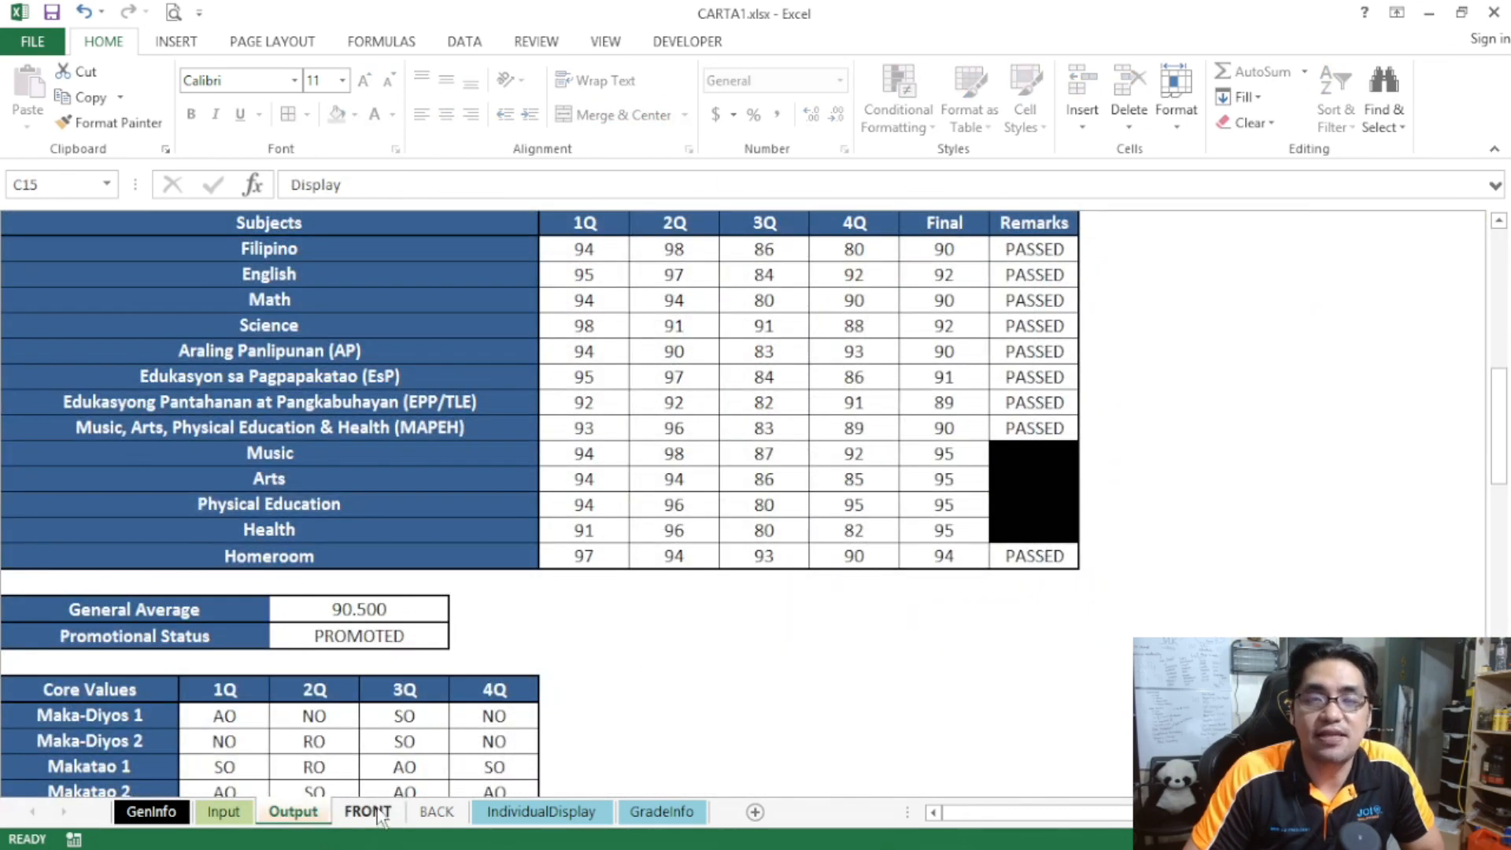
pyautogui.scroll(6, 368, 686)
pyautogui.scroll(3, 367, 686)
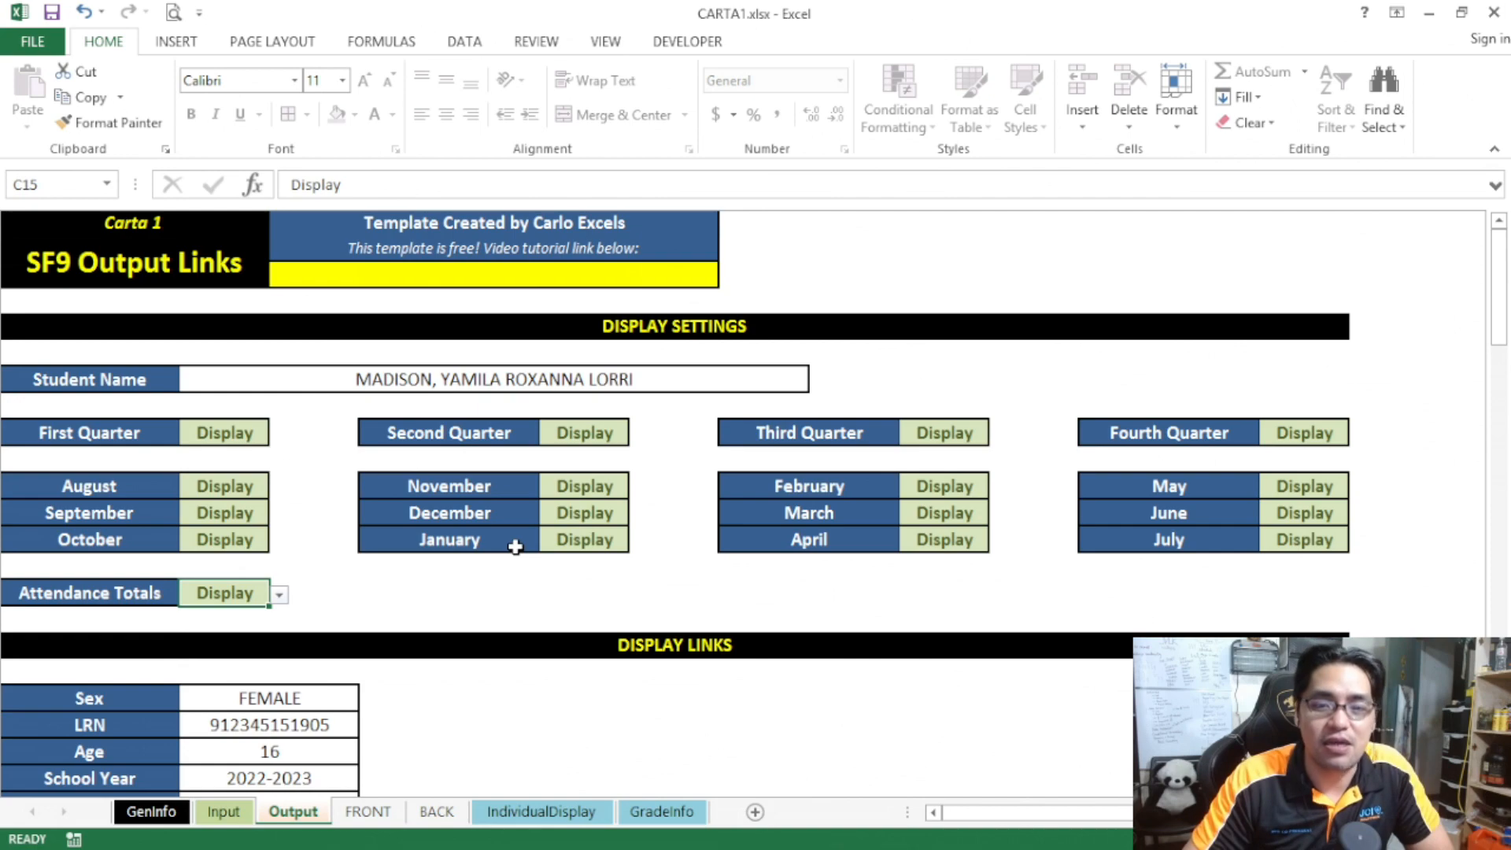
pyautogui.click(369, 811)
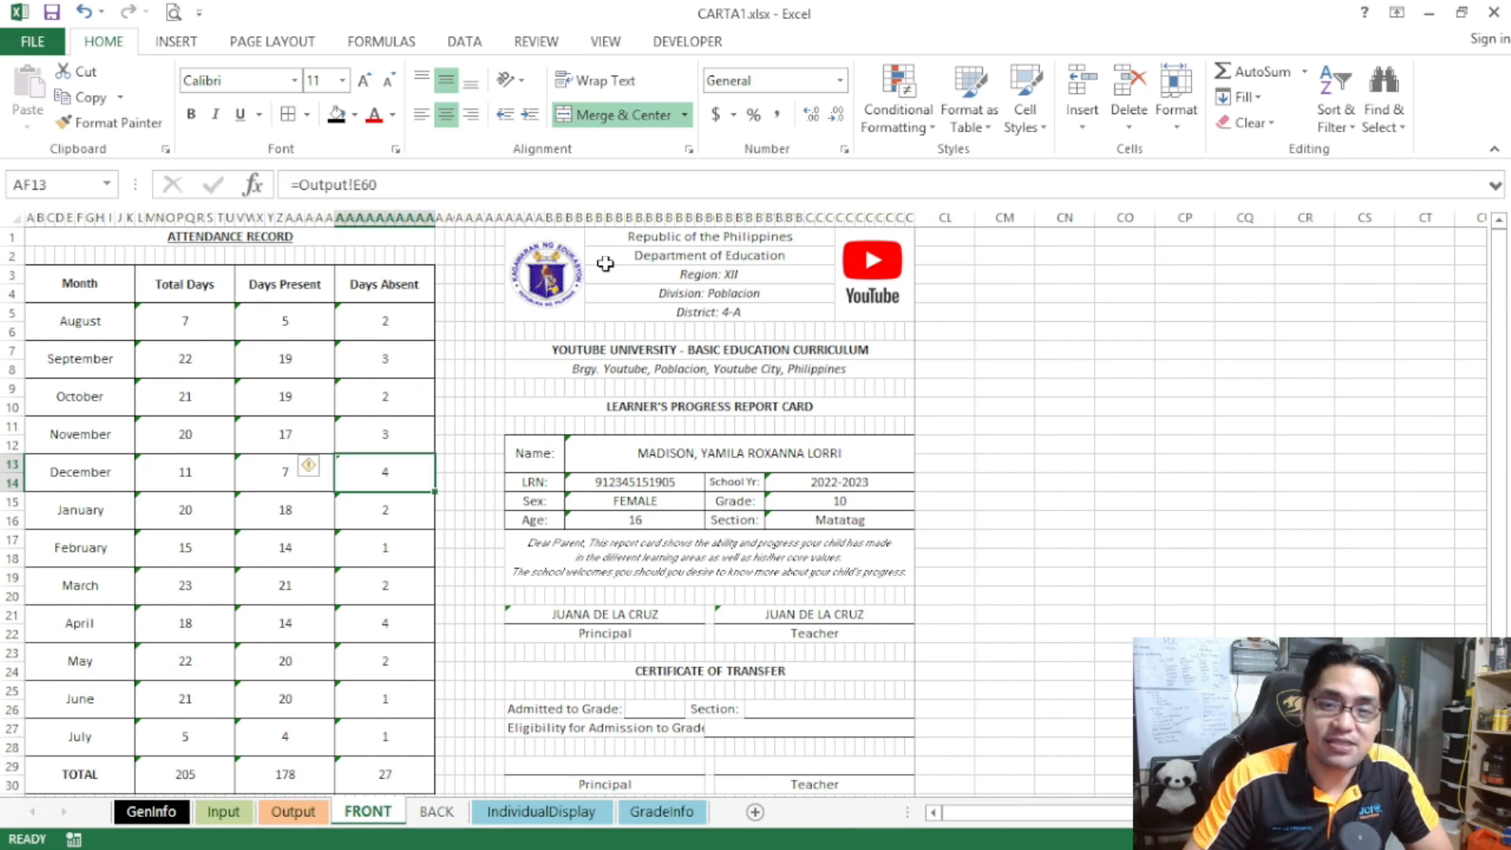
pyautogui.scroll(-2, 436, 571)
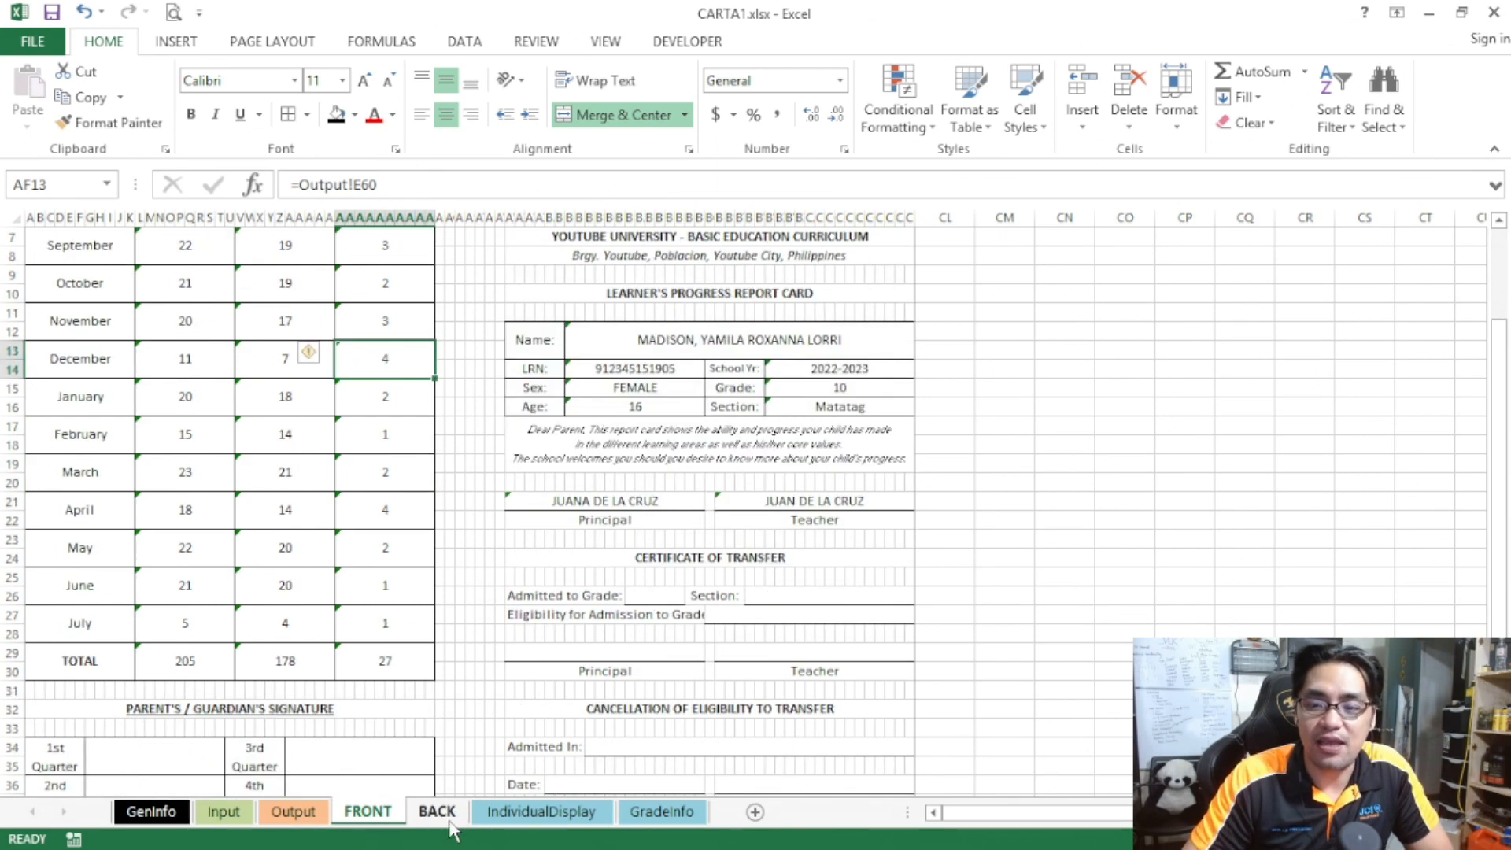
pyautogui.click(446, 816)
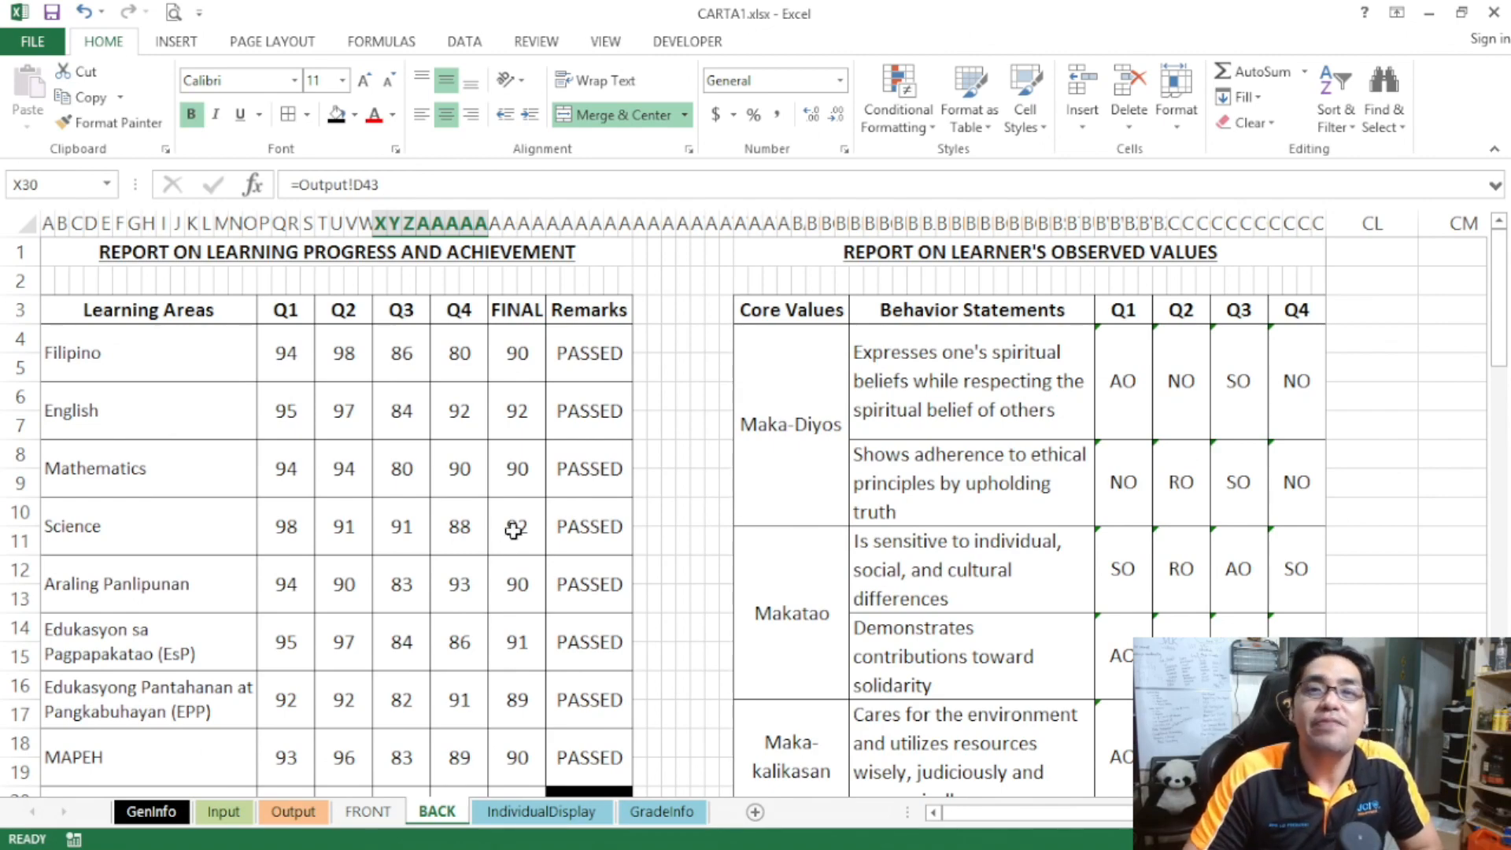
# - Review the attendance record on the FRONT sheet and the grades and observed values on the BACK sheet
pyautogui.scroll(-1, 402, 698)
pyautogui.click(368, 811)
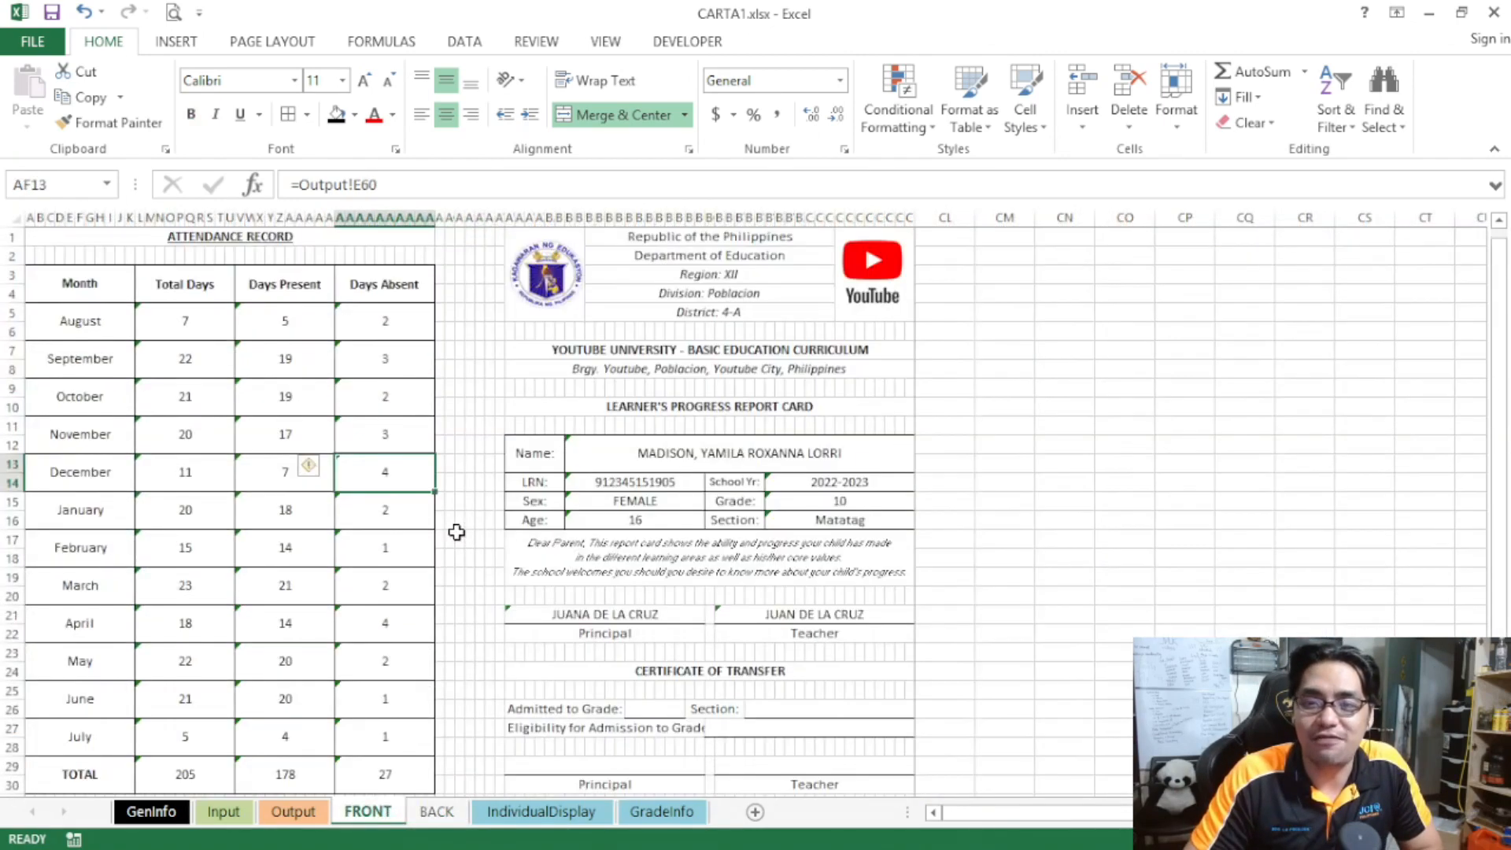
pyautogui.click(212, 323)
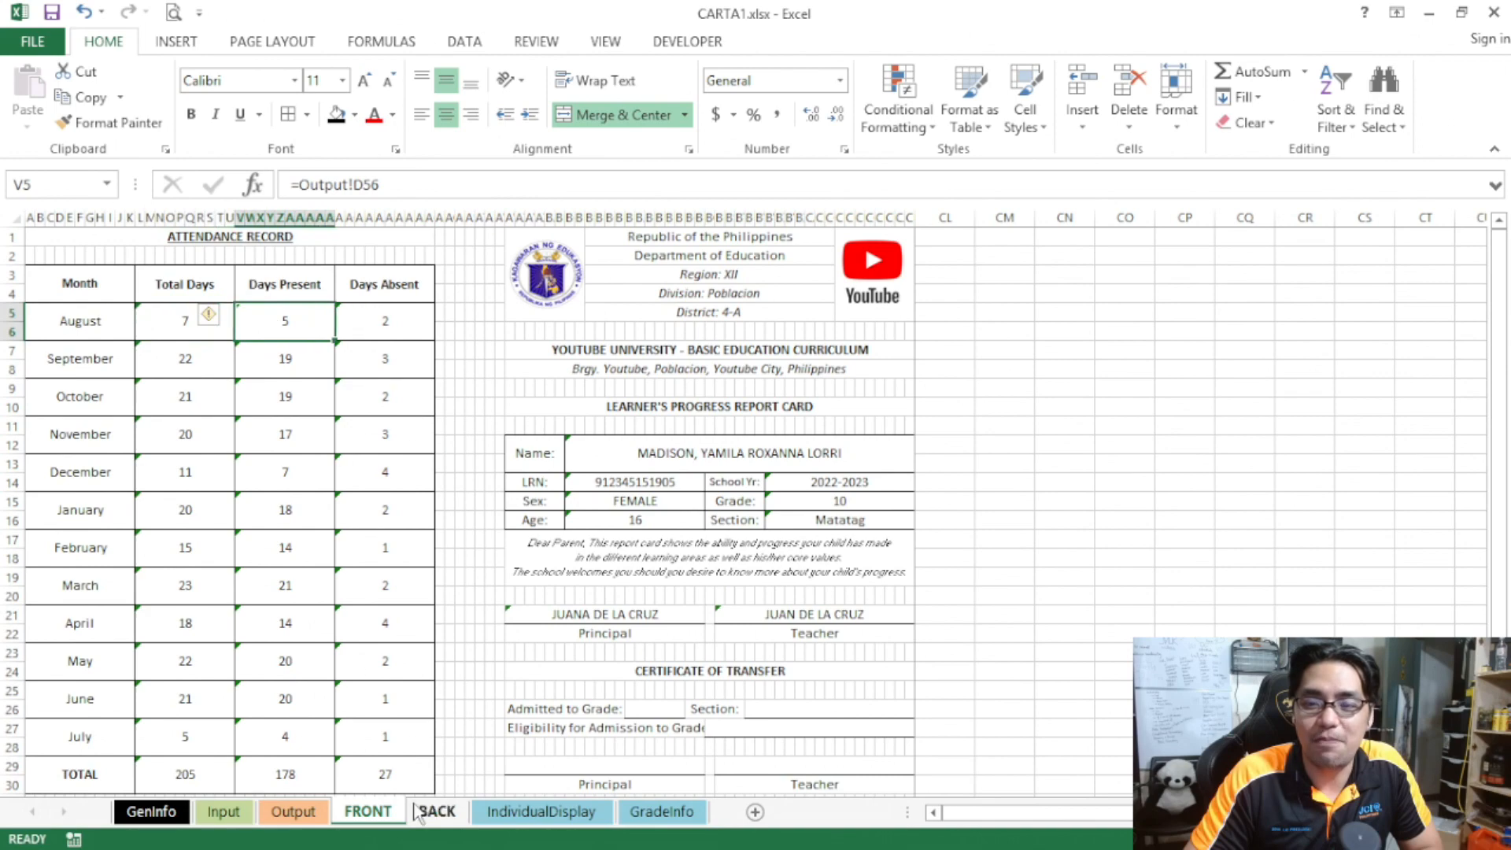
pyautogui.click(421, 811)
pyautogui.scroll(1, 421, 814)
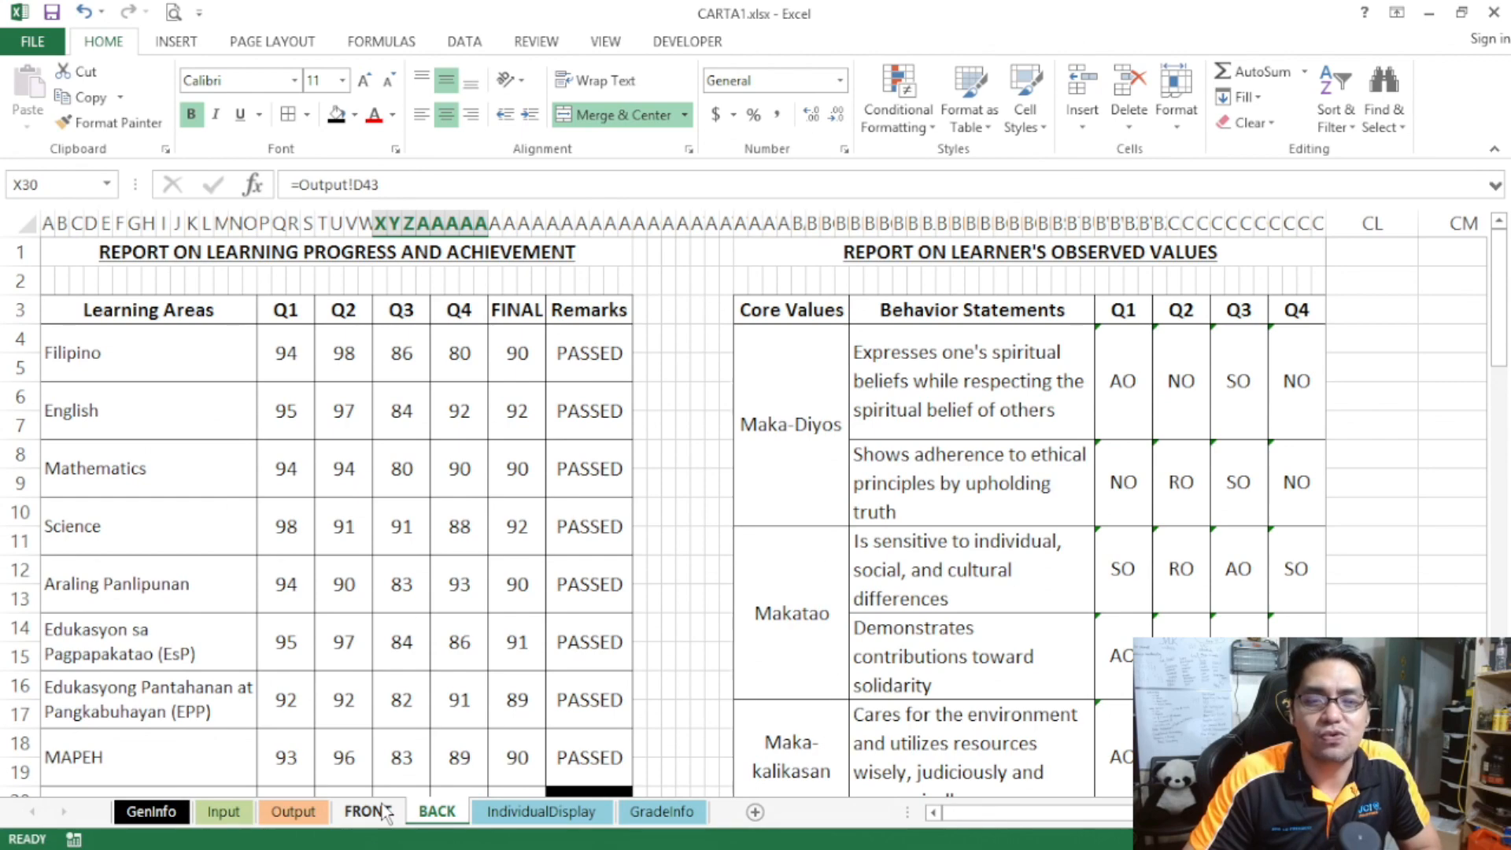
# - Examine the GenInfo sheet's school details, first month of the school year, number of days per month, and minimum and maximum grades
pyautogui.click(130, 813)
pyautogui.scroll(1, 193, 713)
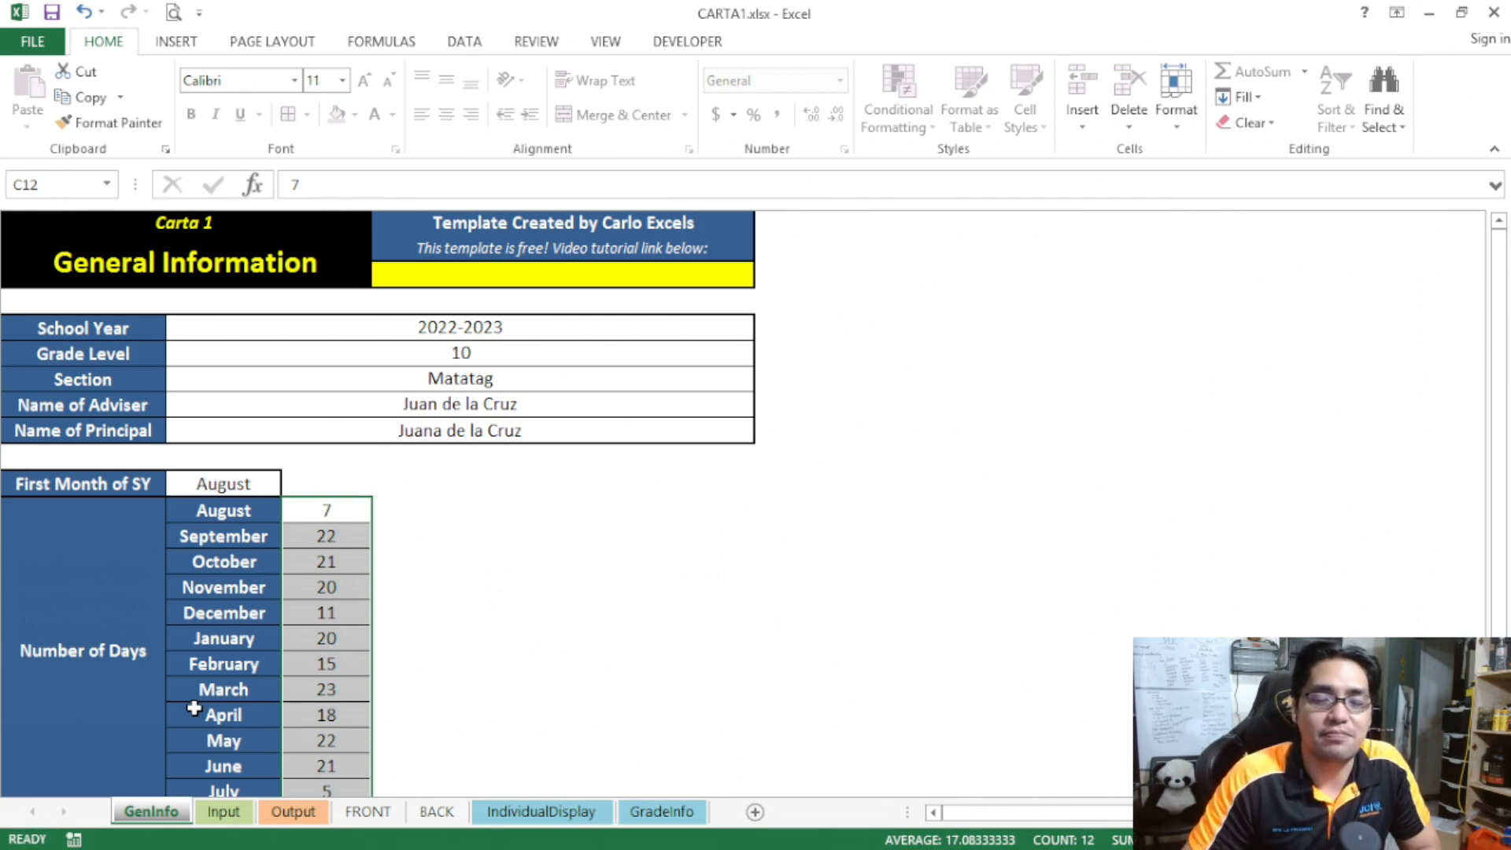
pyautogui.click(149, 267)
pyautogui.scroll(-1, 150, 269)
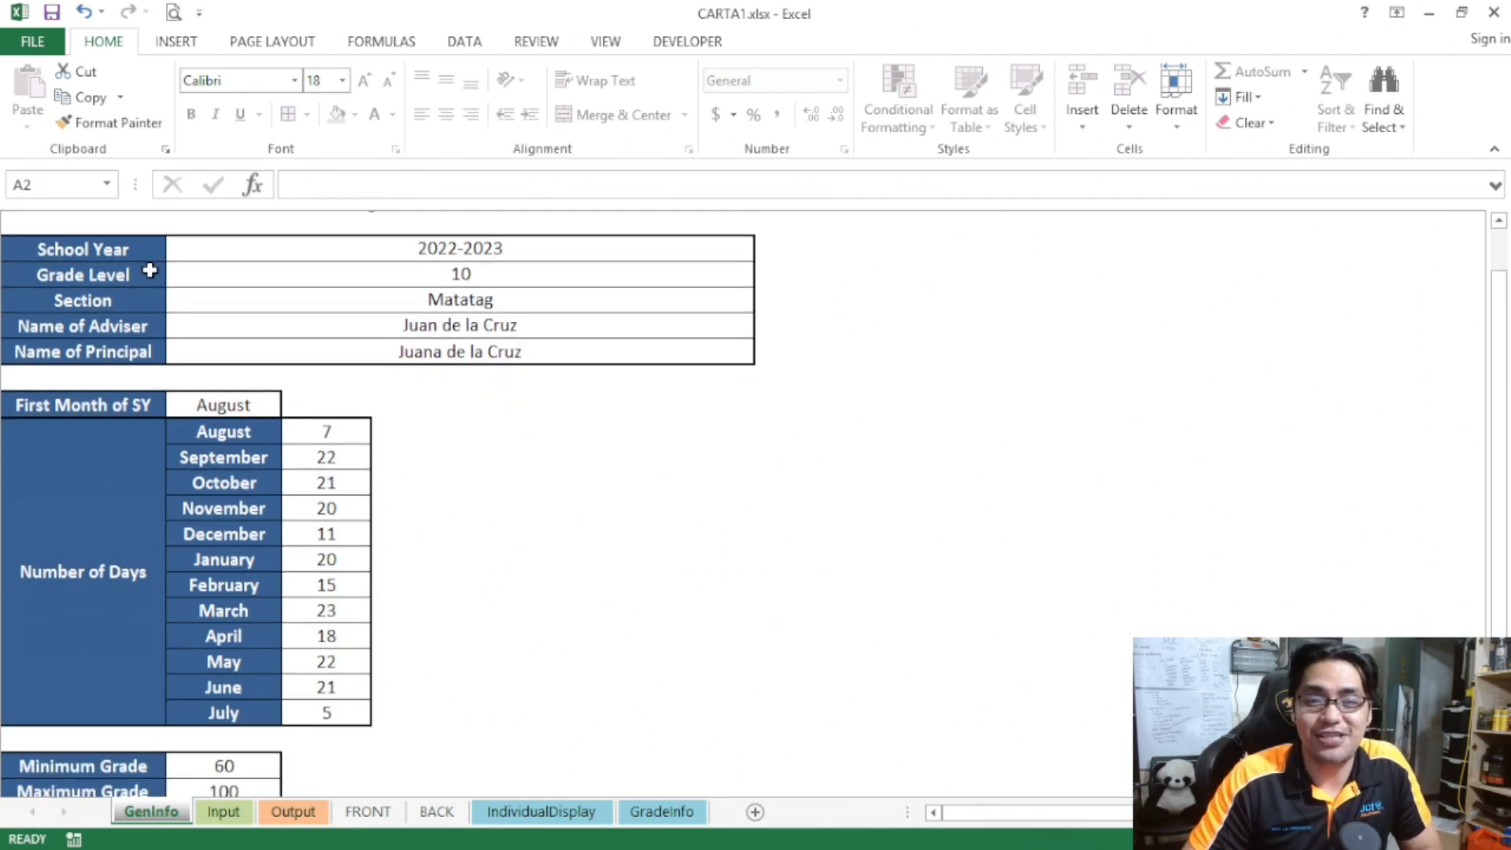
pyautogui.scroll(1, 149, 270)
pyautogui.scroll(-1, 149, 268)
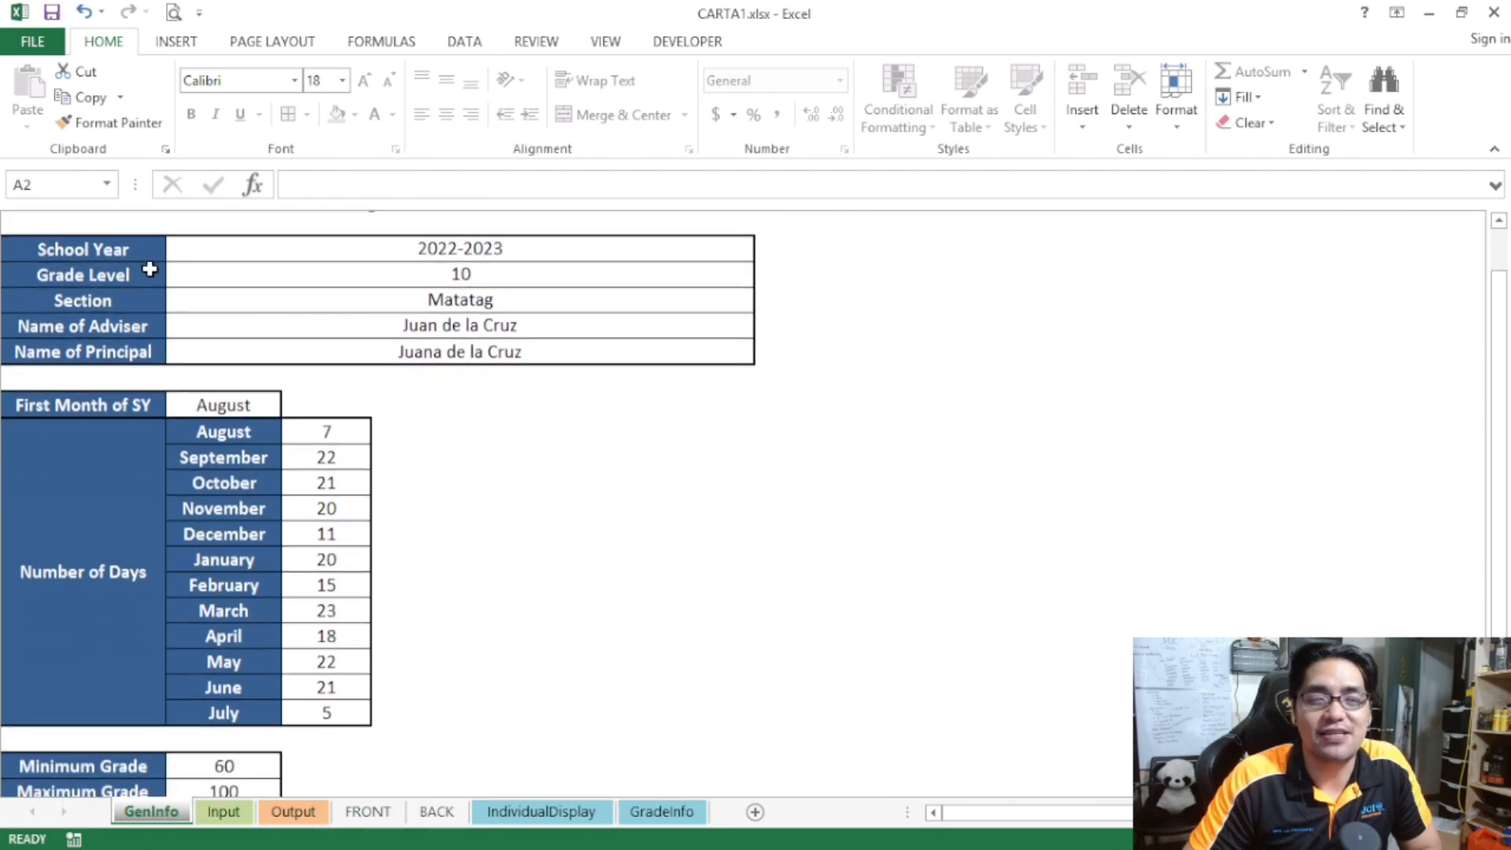
pyautogui.click(193, 403)
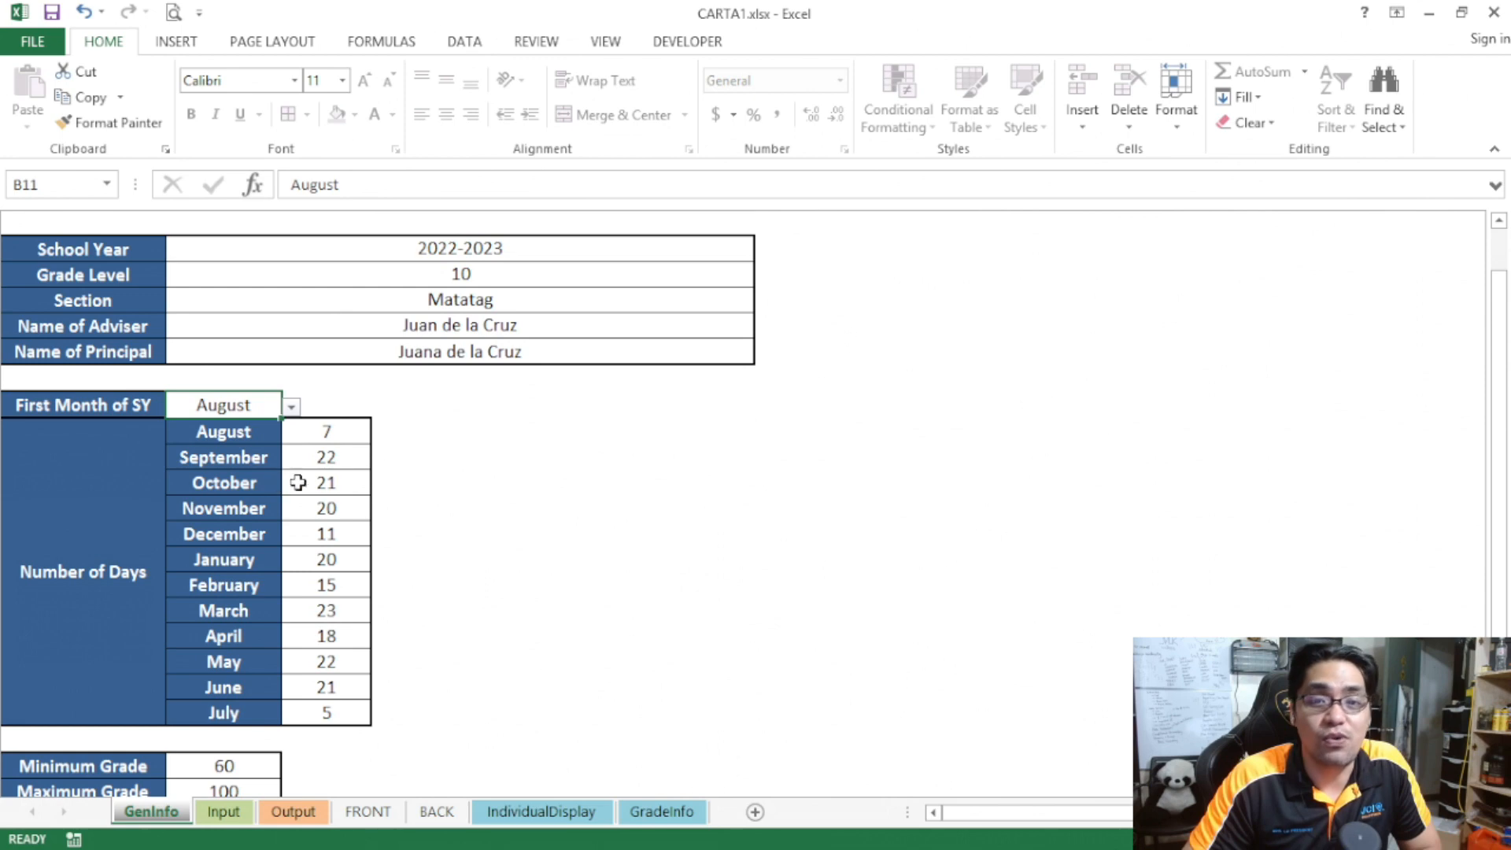
pyautogui.moveTo(322, 436); pyautogui.dragTo(347, 708)
pyautogui.scroll(-2, 351, 706)
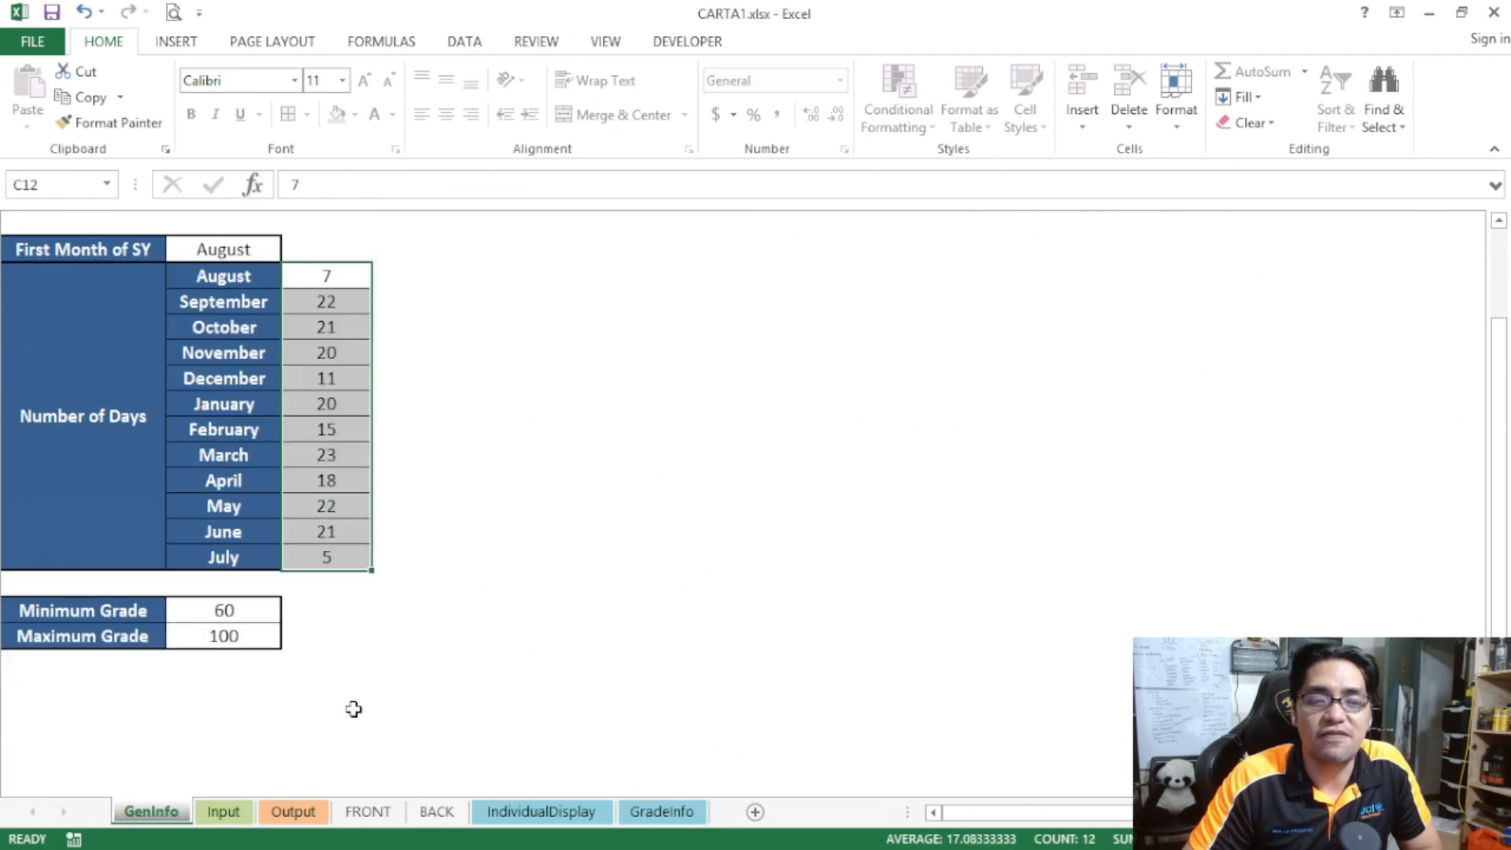
pyautogui.click(249, 621)
pyautogui.click(250, 635)
pyautogui.scroll(3, 252, 635)
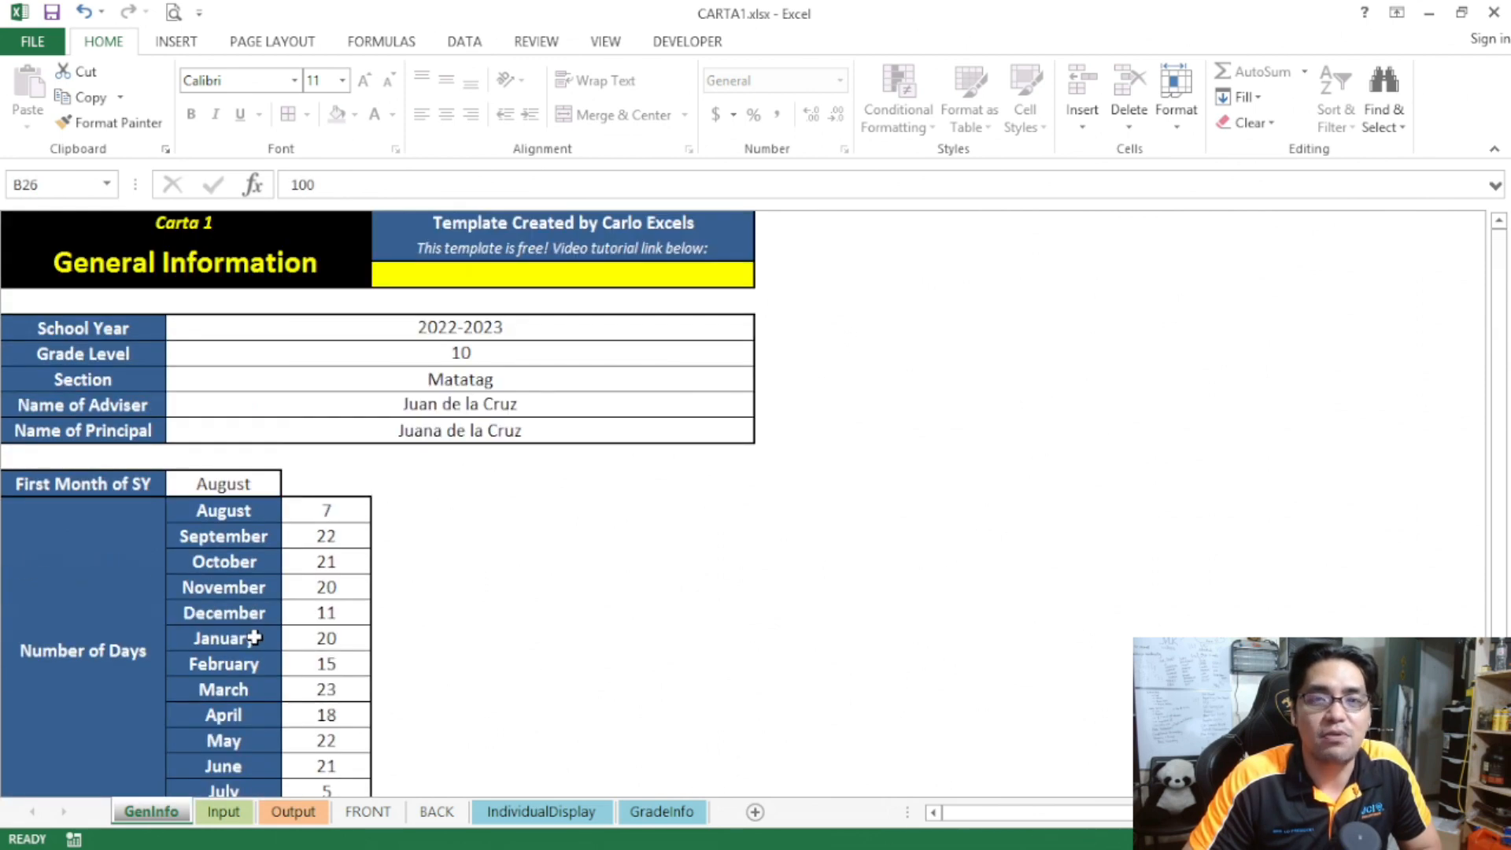
# - Look over the FRONT and BACK report card pages once more and return to the GenInfo sheet
pyautogui.click(367, 811)
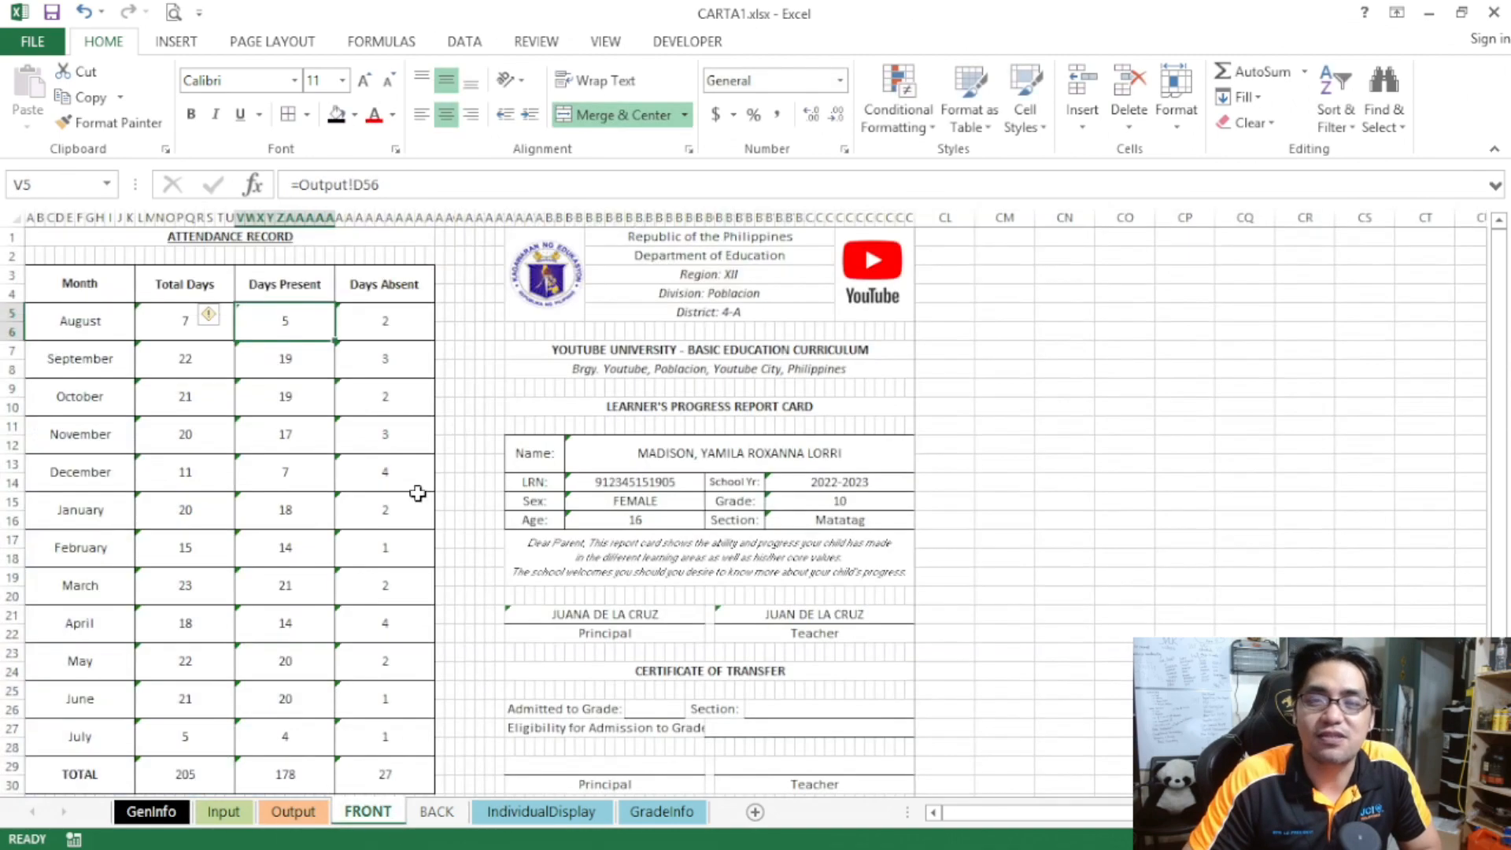
pyautogui.click(437, 812)
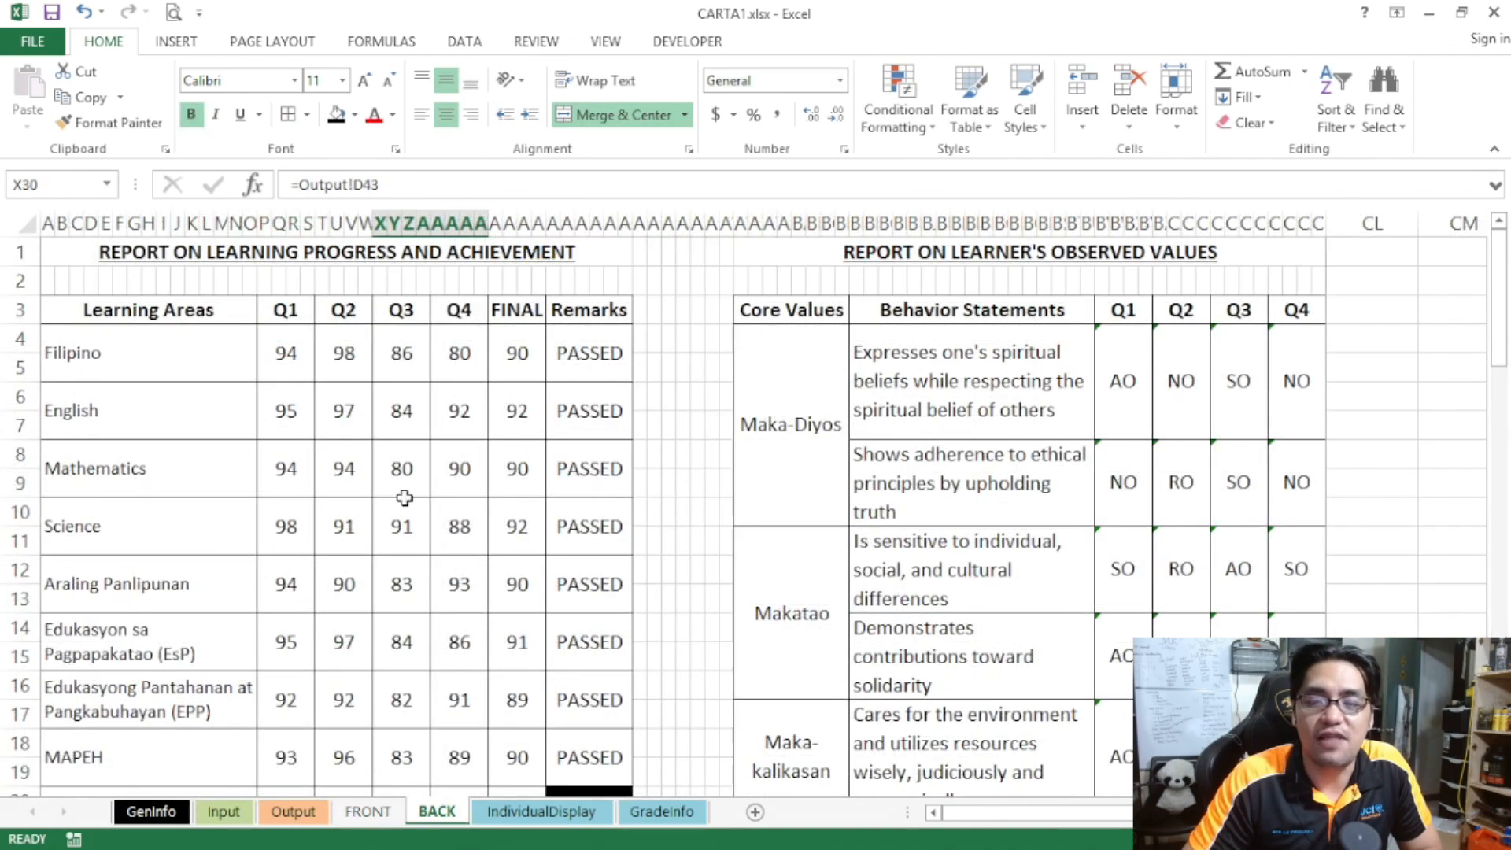
pyautogui.click(151, 812)
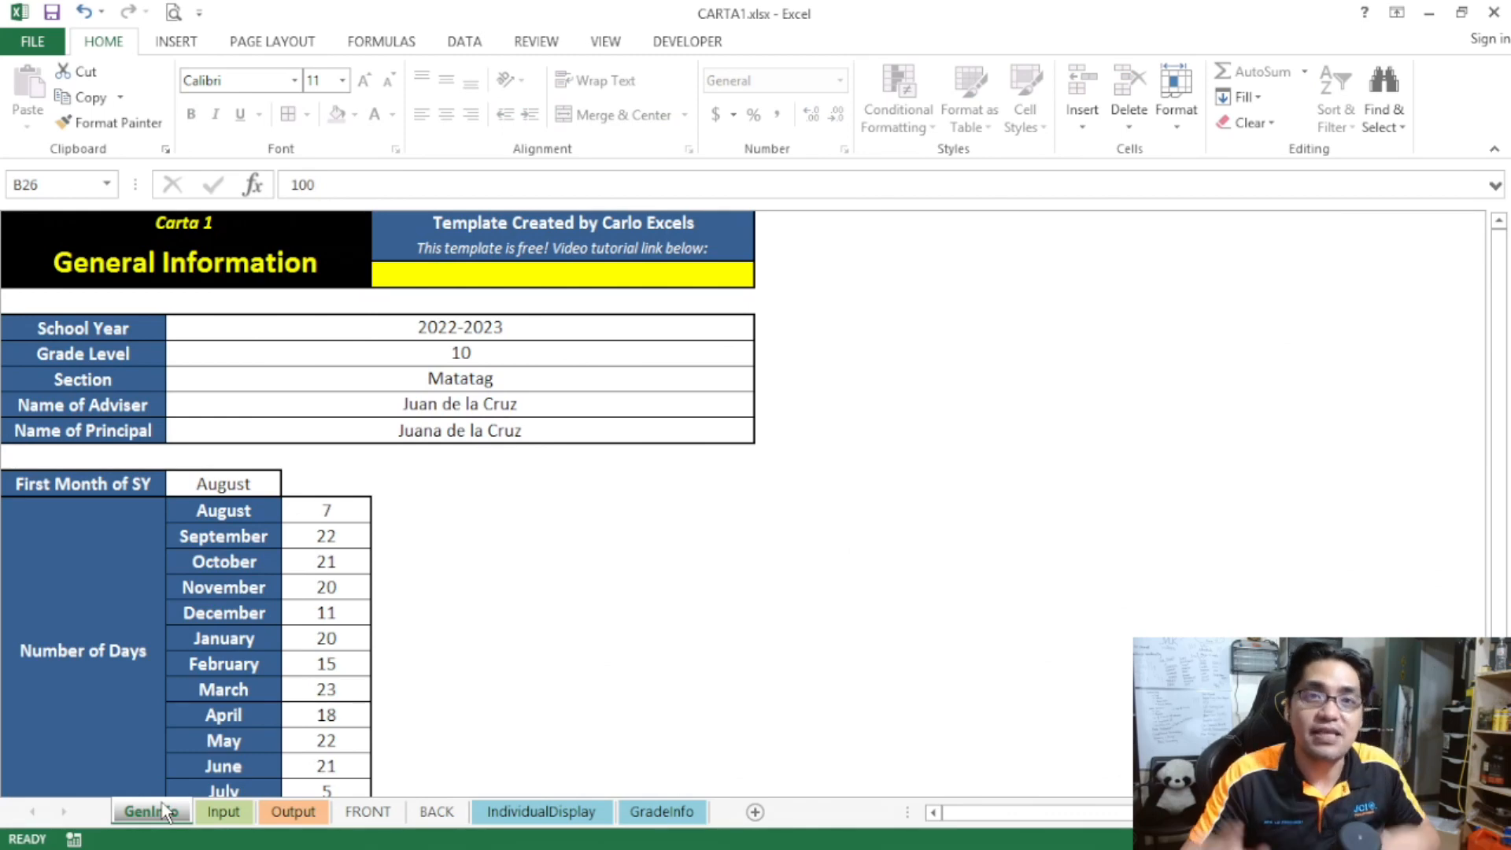